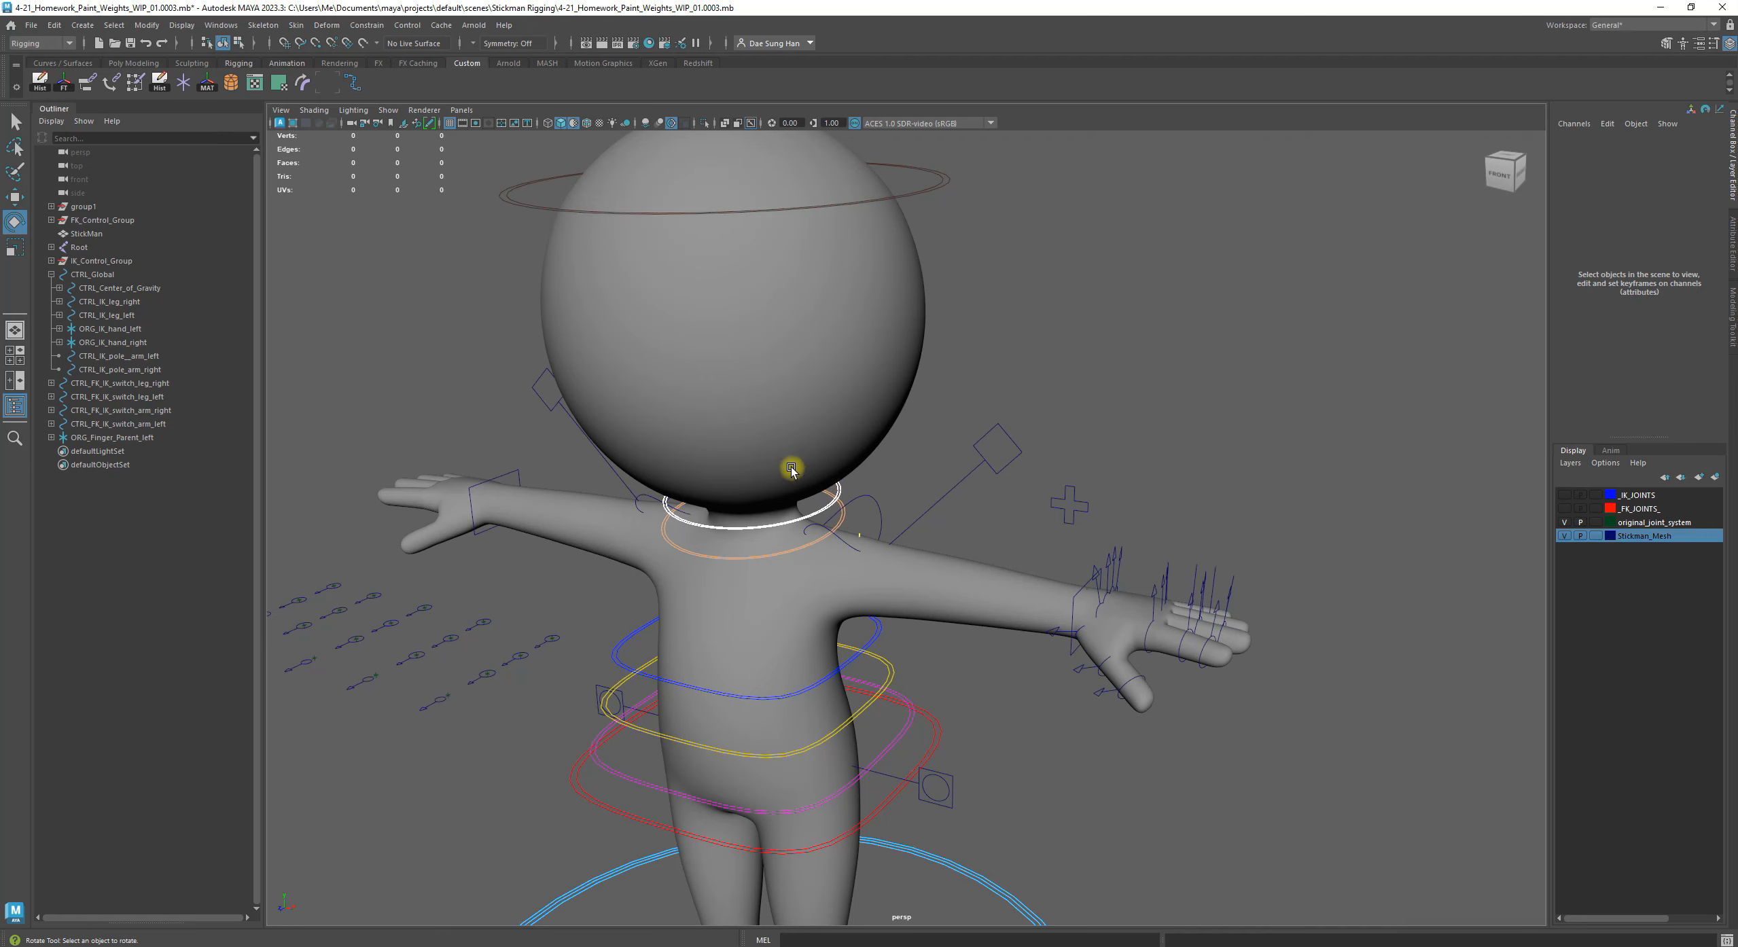
Hide group1, the spare set of controls lying on the ground beside the character
{"action": "middle_click_drag", "start_coordinate": [795, 497], "coordinate": [786, 373], "text": "alt"}
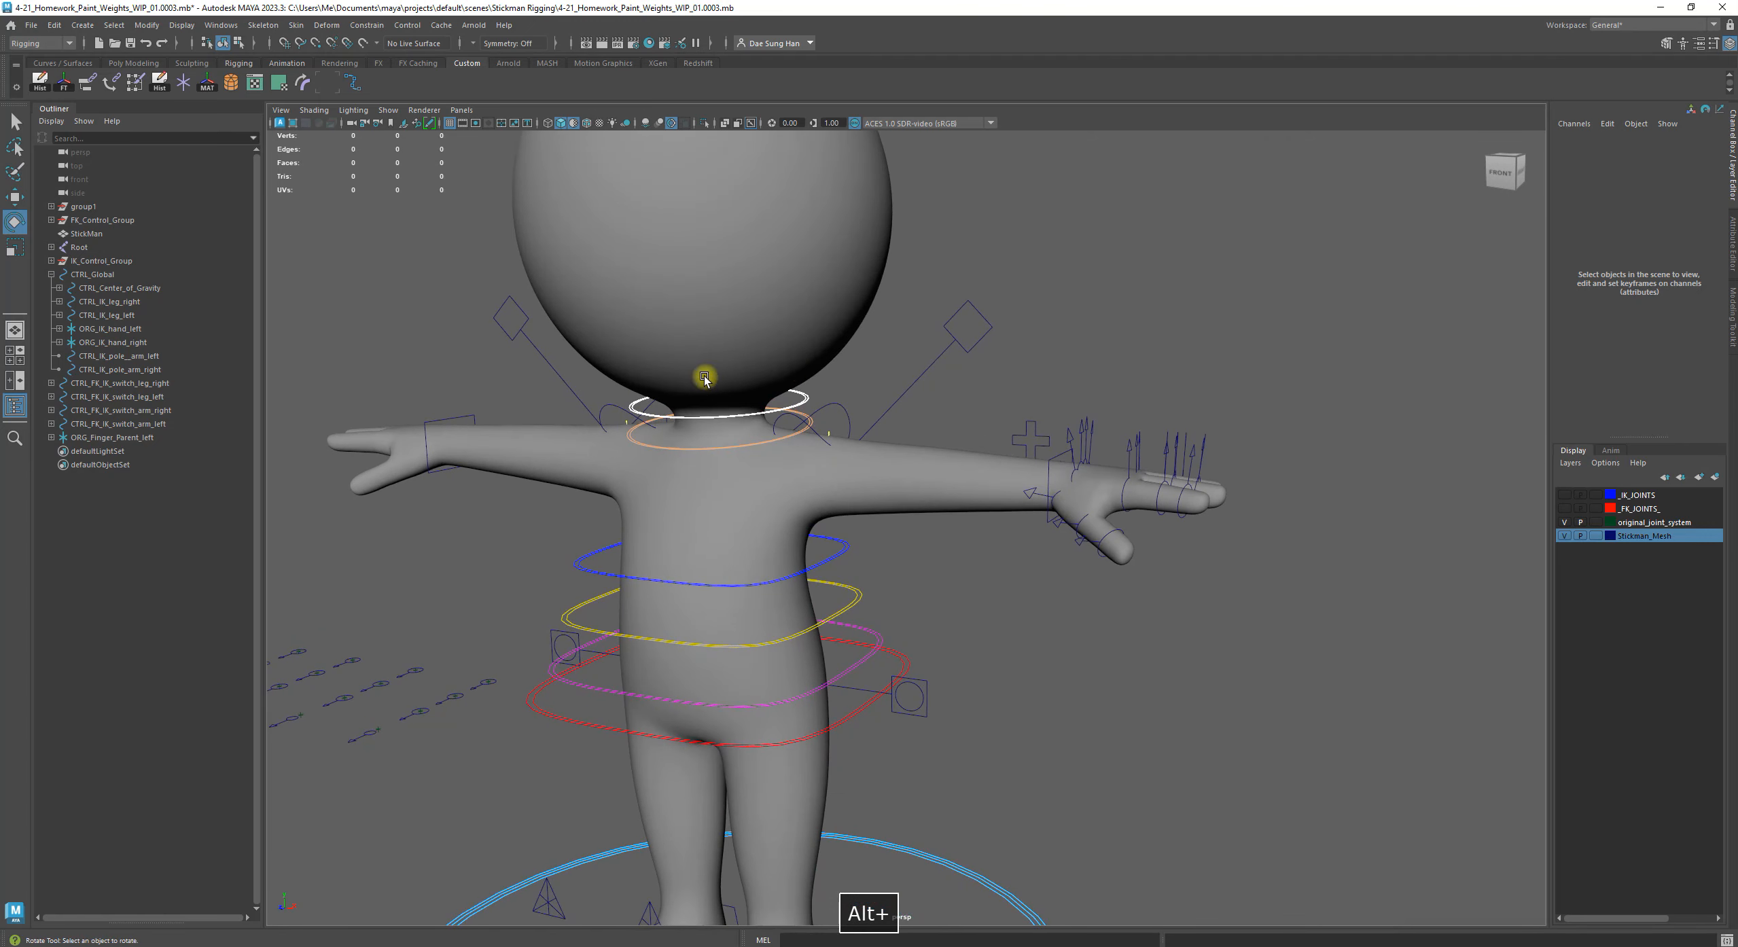
{"action": "left_click", "coordinate": [126, 207]}
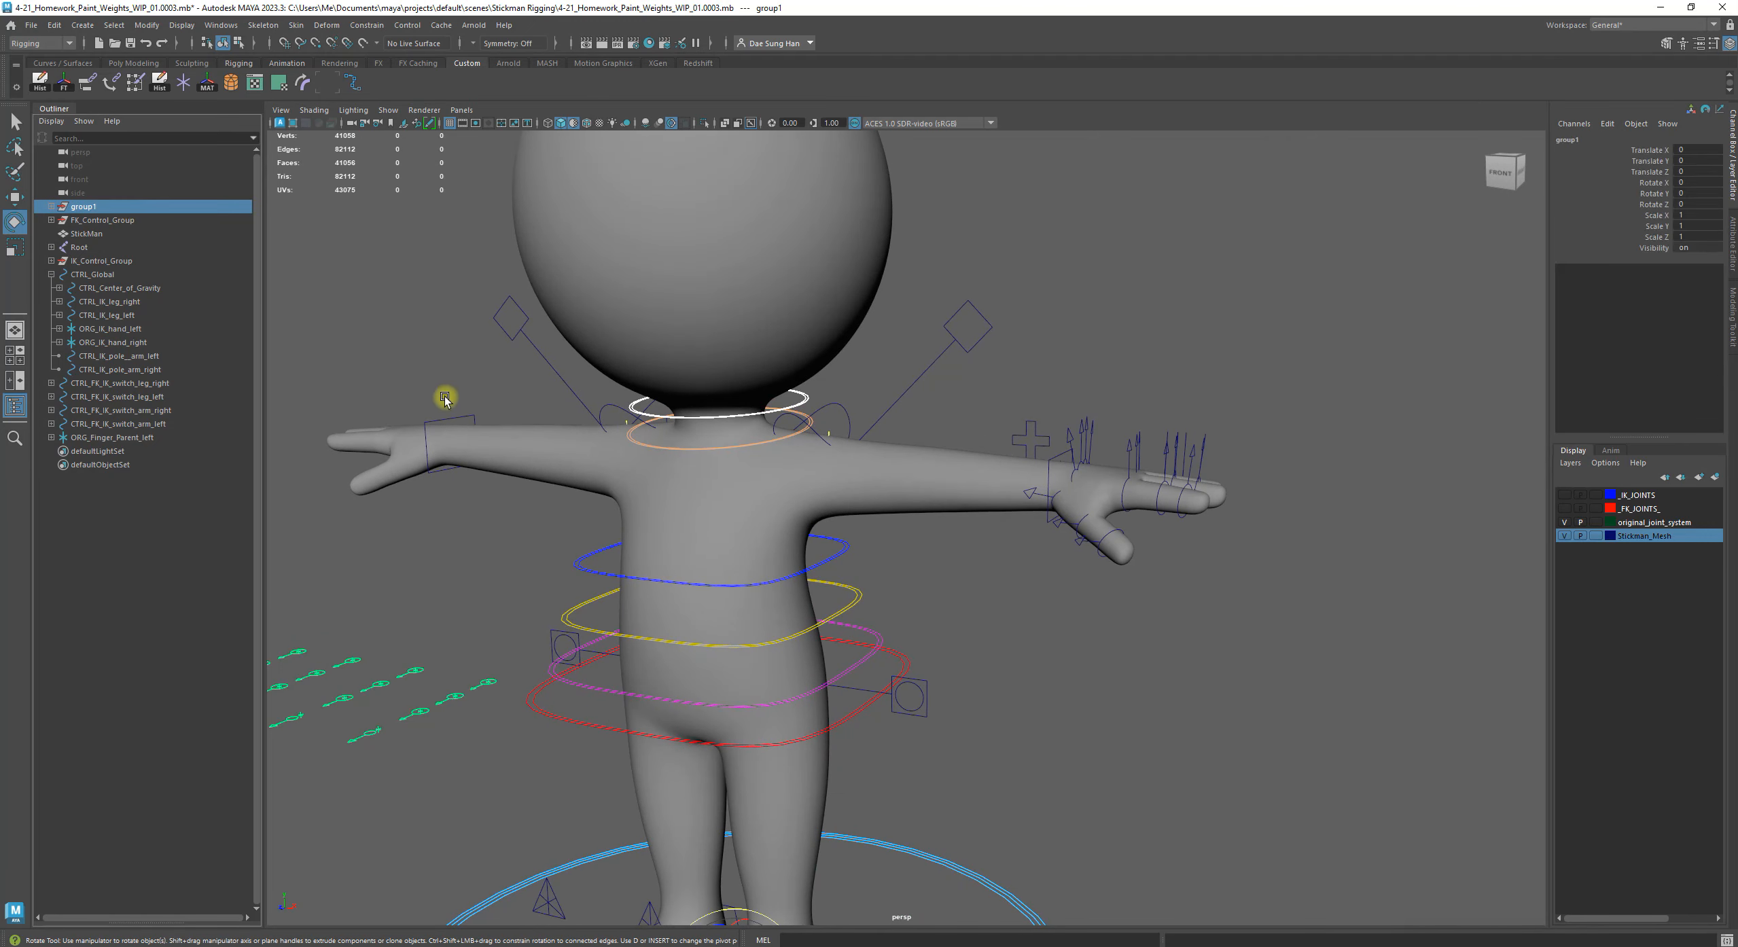
{"action": "middle_click_drag", "start_coordinate": [464, 442], "coordinate": [535, 443], "text": "alt"}
{"action": "key", "text": "h"}
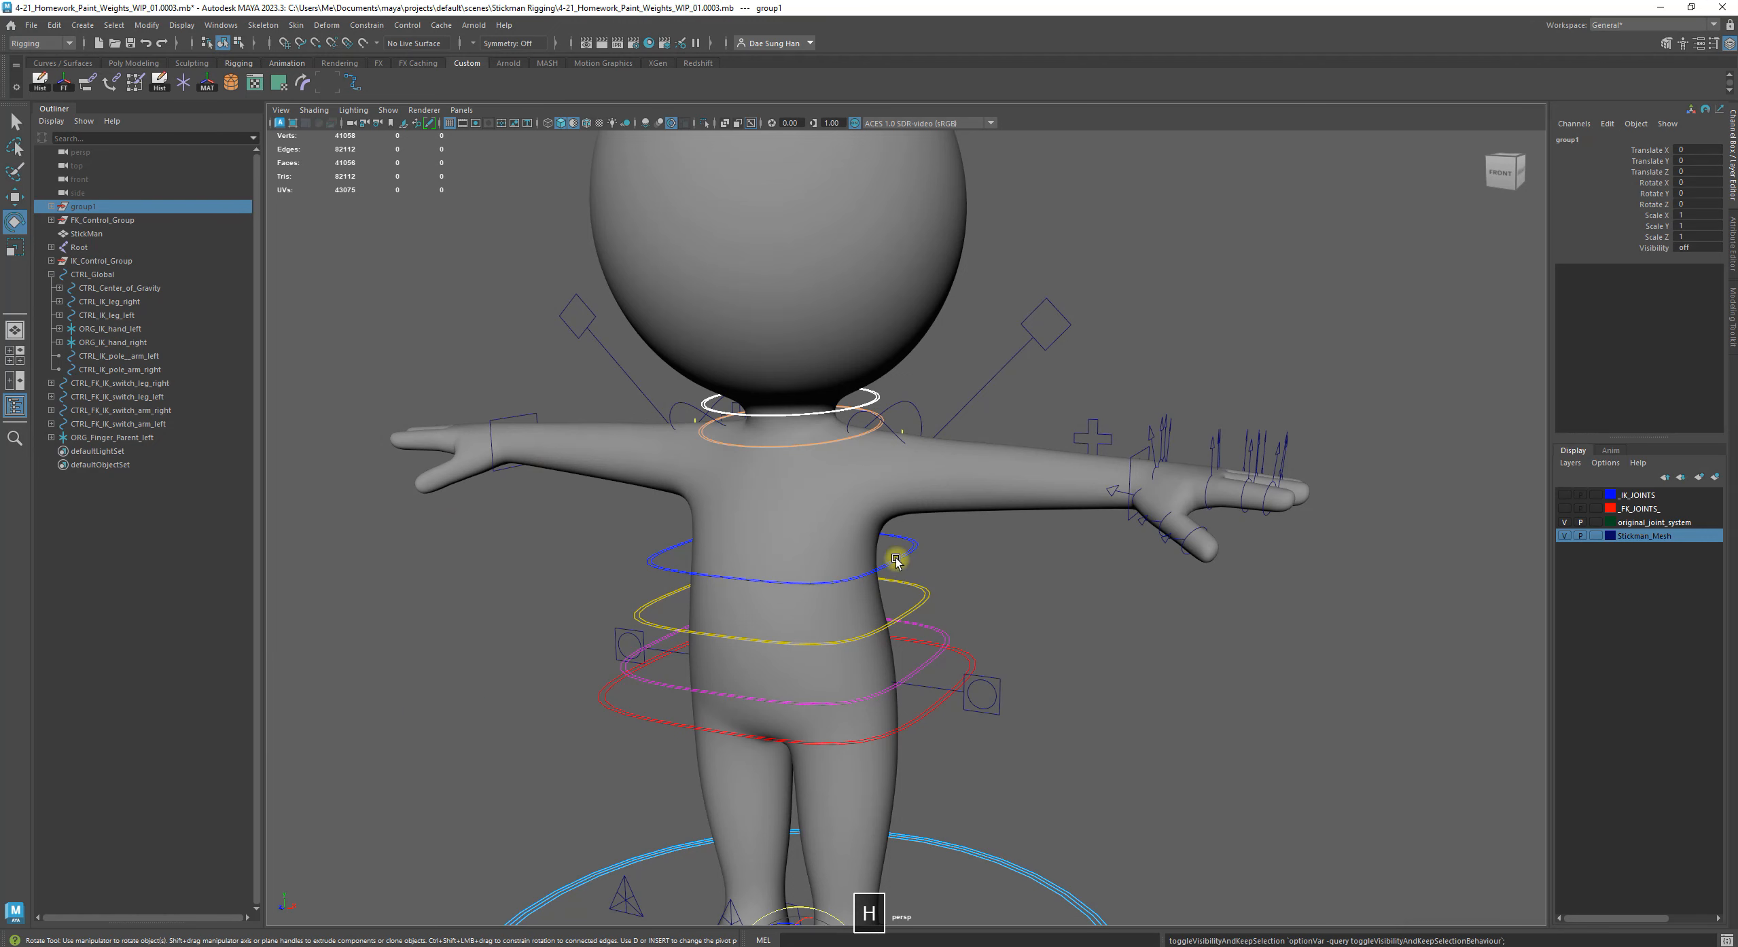
Try rotating the index metacarpal control of the left hand and undo the rotation
{"action": "left_click_drag", "start_coordinate": [962, 508], "coordinate": [939, 513], "text": "alt"}
{"action": "middle_click_drag", "start_coordinate": [939, 512], "coordinate": [738, 557], "text": "alt"}
{"action": "right_click_drag", "start_coordinate": [737, 557], "coordinate": [1026, 734], "text": "alt"}
{"action": "left_click", "coordinate": [1127, 807]}
{"action": "left_click_drag", "start_coordinate": [899, 564], "coordinate": [848, 569], "text": "alt"}
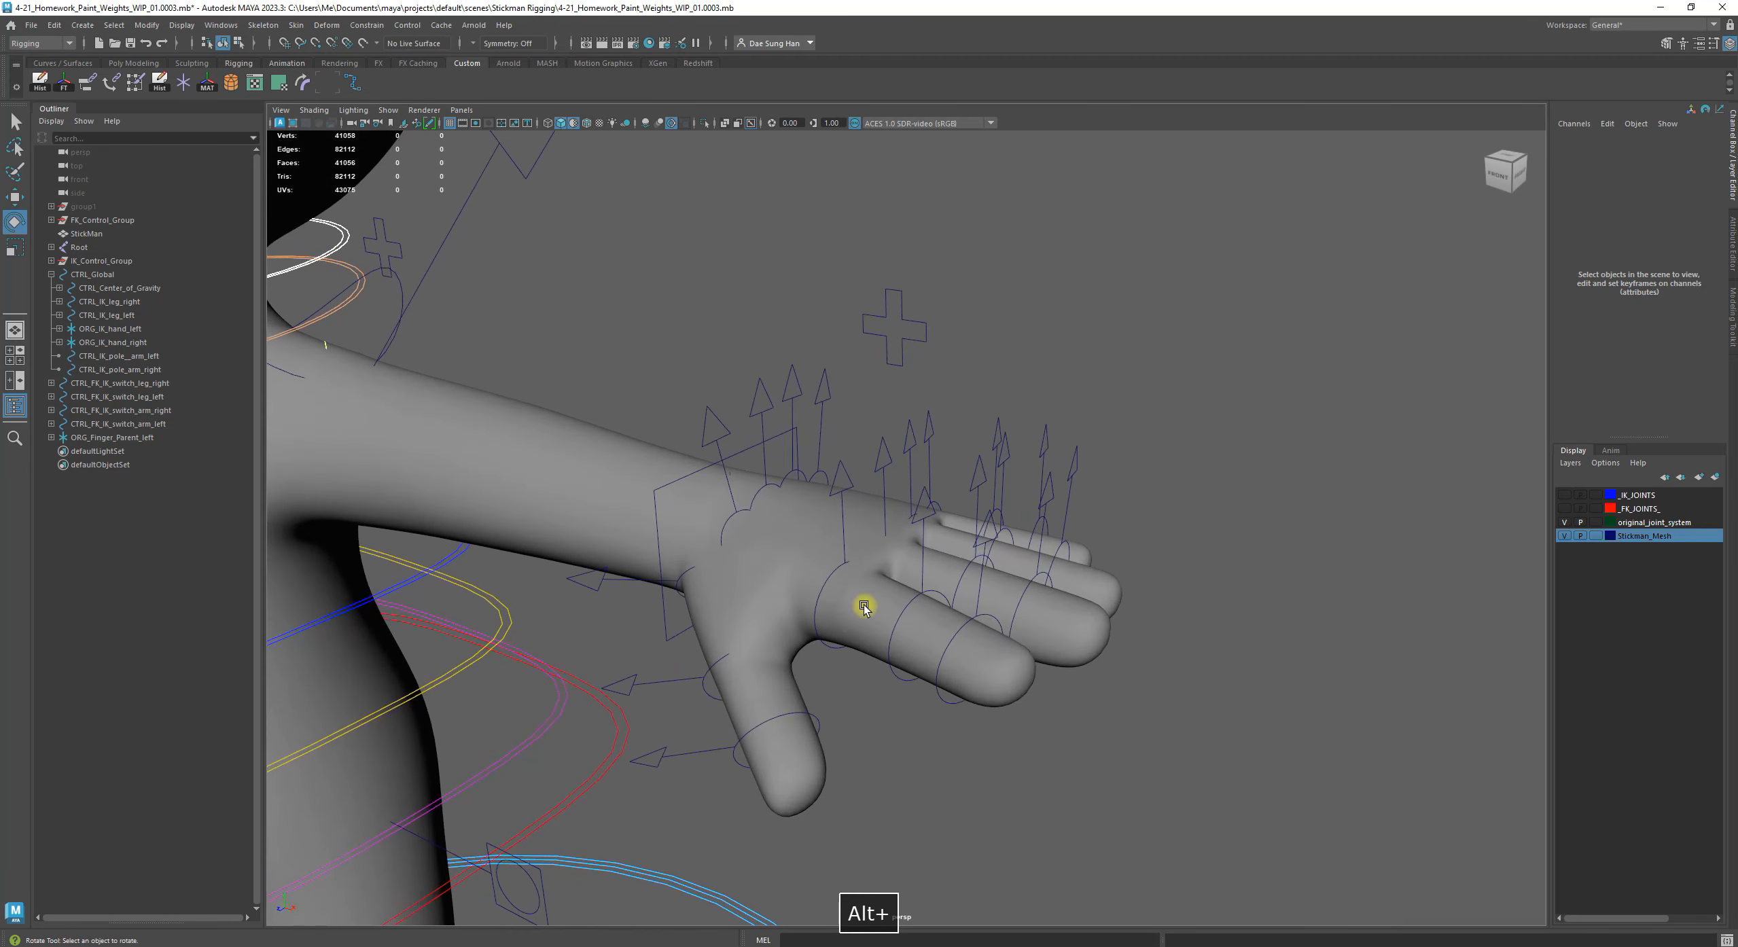
{"action": "left_click", "coordinate": [728, 523]}
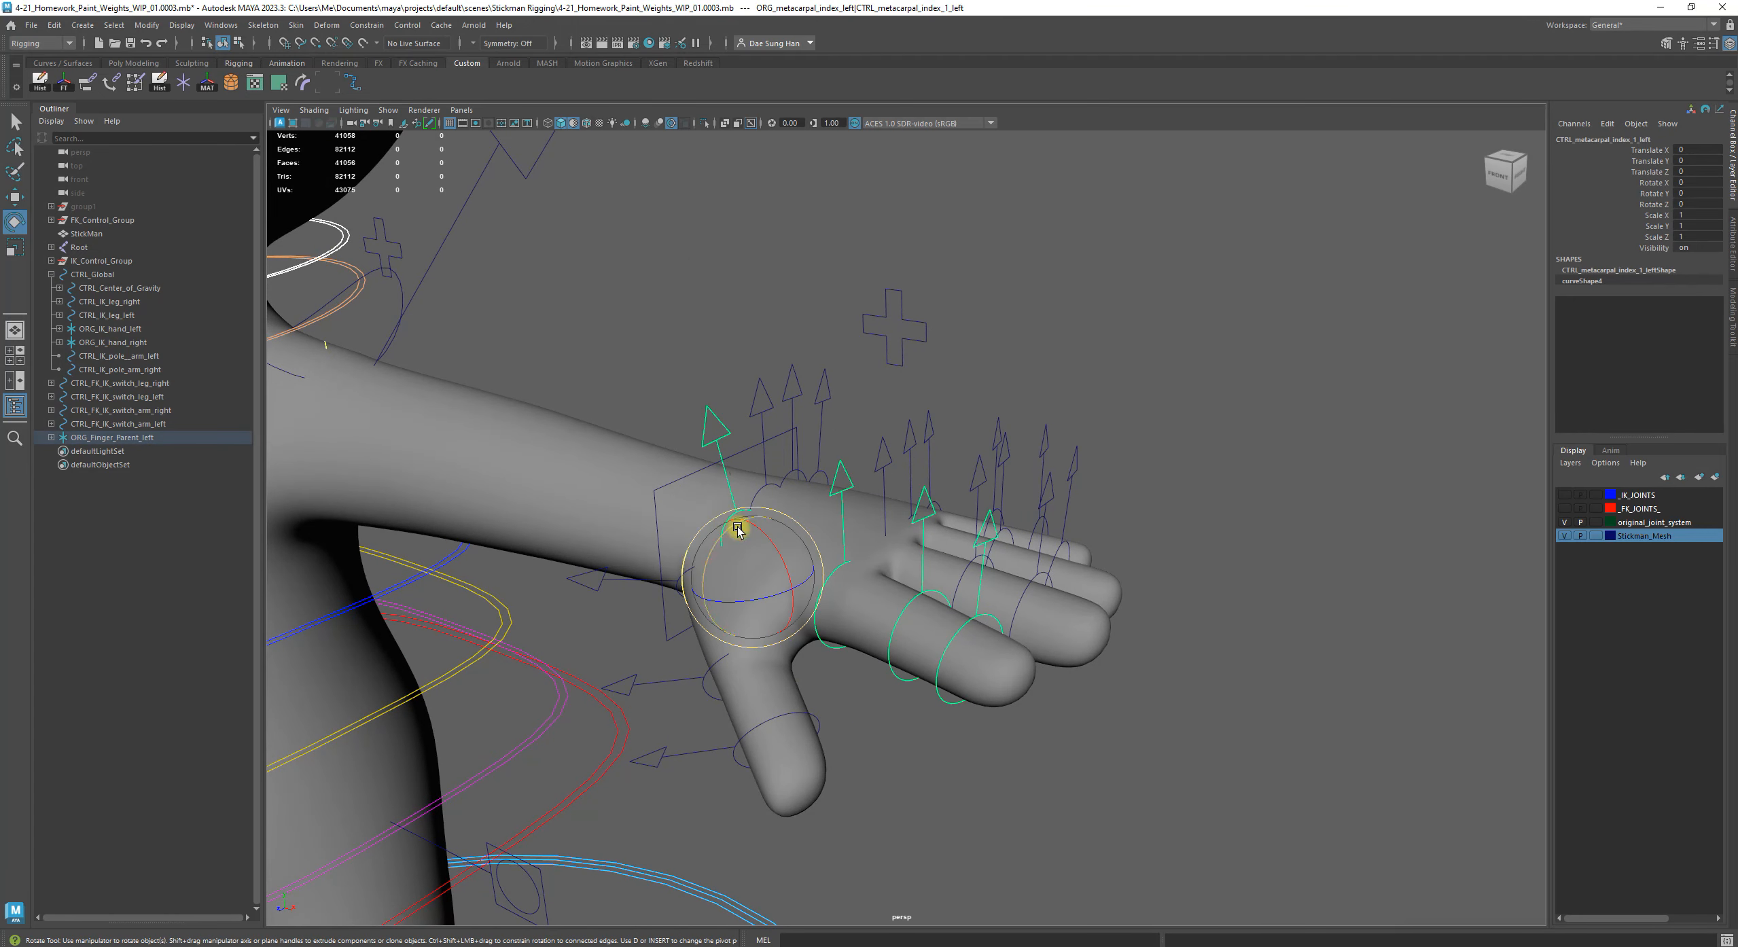
{"action": "left_click_drag", "start_coordinate": [760, 524], "coordinate": [726, 551]}
{"action": "key", "text": "z"}
{"action": "right_click_drag", "start_coordinate": [725, 551], "coordinate": [803, 497], "text": "alt"}
{"action": "left_click_drag", "start_coordinate": [803, 497], "coordinate": [787, 341], "text": "alt"}
{"action": "key", "text": "z"}
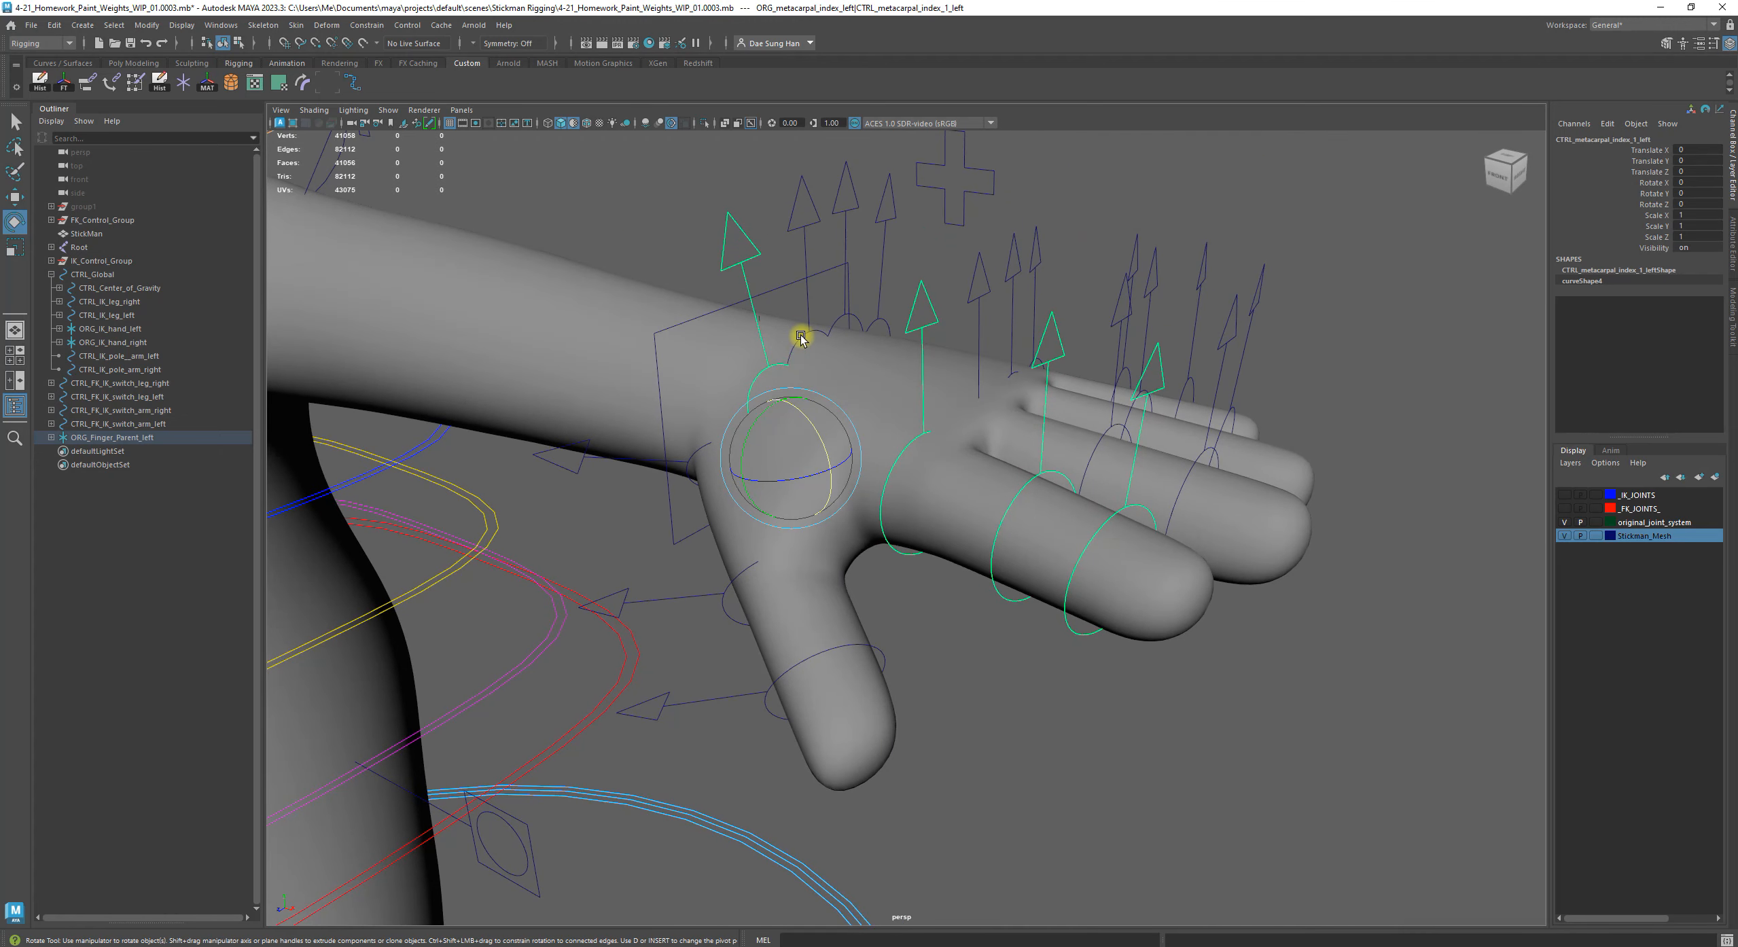
Rotate the left hand's index, middle, ring and pinky metacarpal controls together to about 25.3 degrees in X
{"action": "key", "text": "q"}
{"action": "left_click", "coordinate": [810, 332], "text": "shift"}
{"action": "left_click", "coordinate": [876, 326], "text": "shift"}
{"action": "left_click", "coordinate": [877, 324], "text": "shift"}
{"action": "key", "text": "e"}
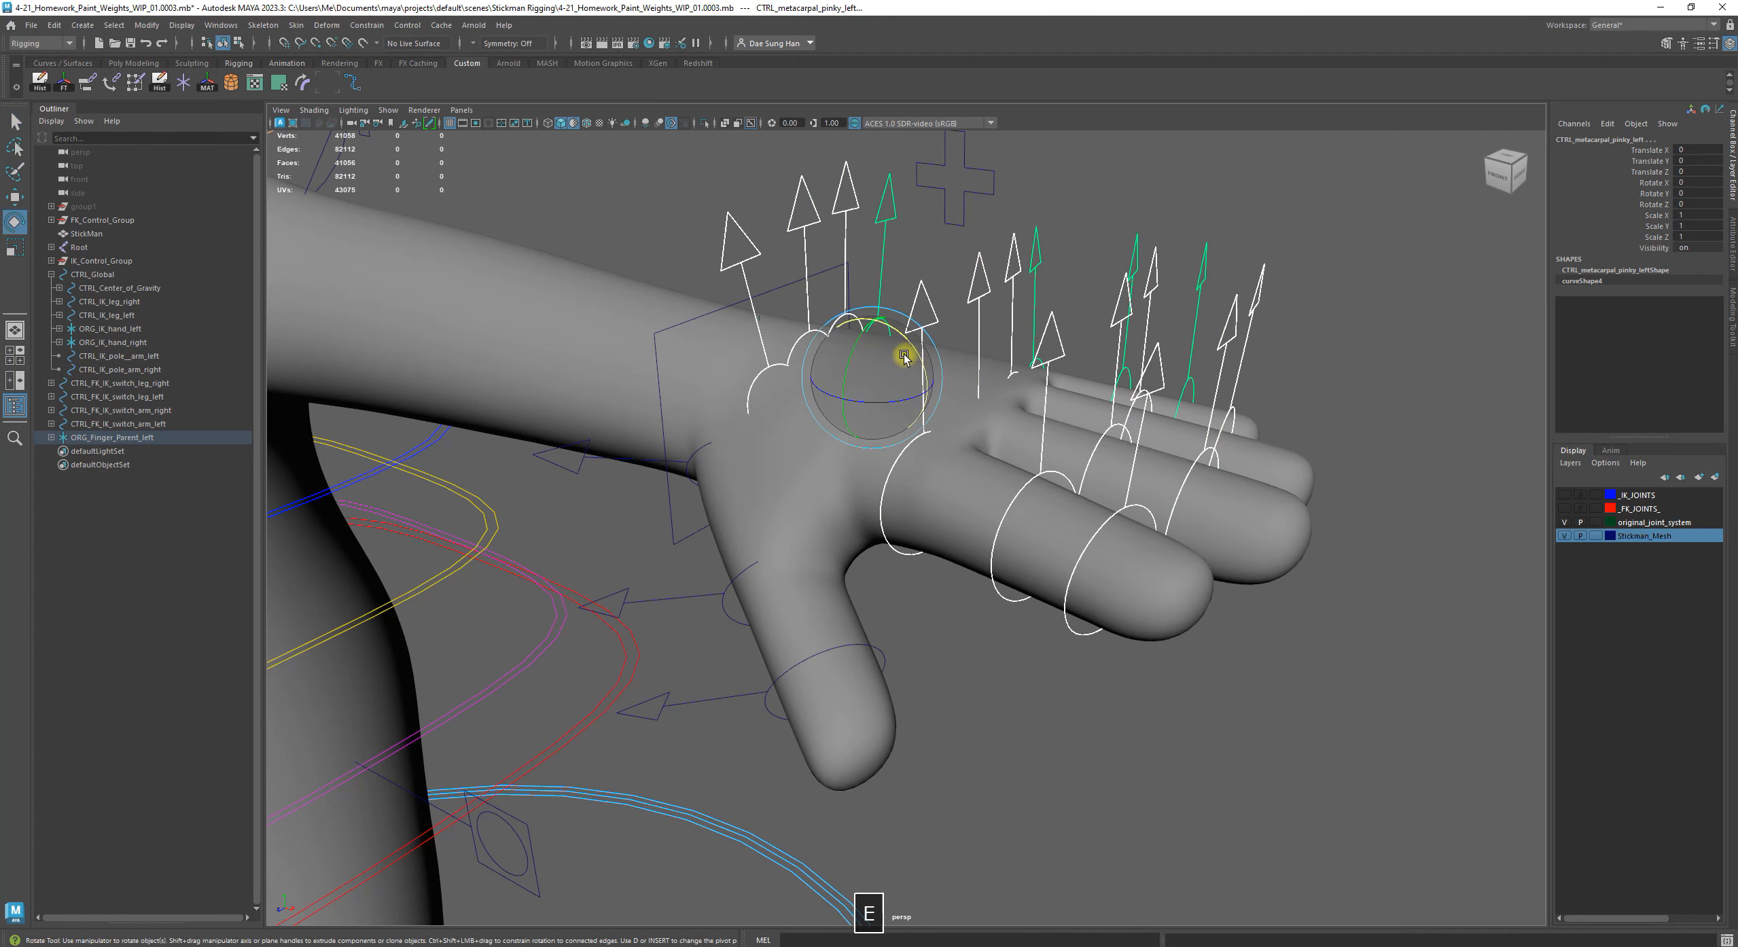
{"action": "left_click_drag", "start_coordinate": [875, 335], "coordinate": [881, 376]}
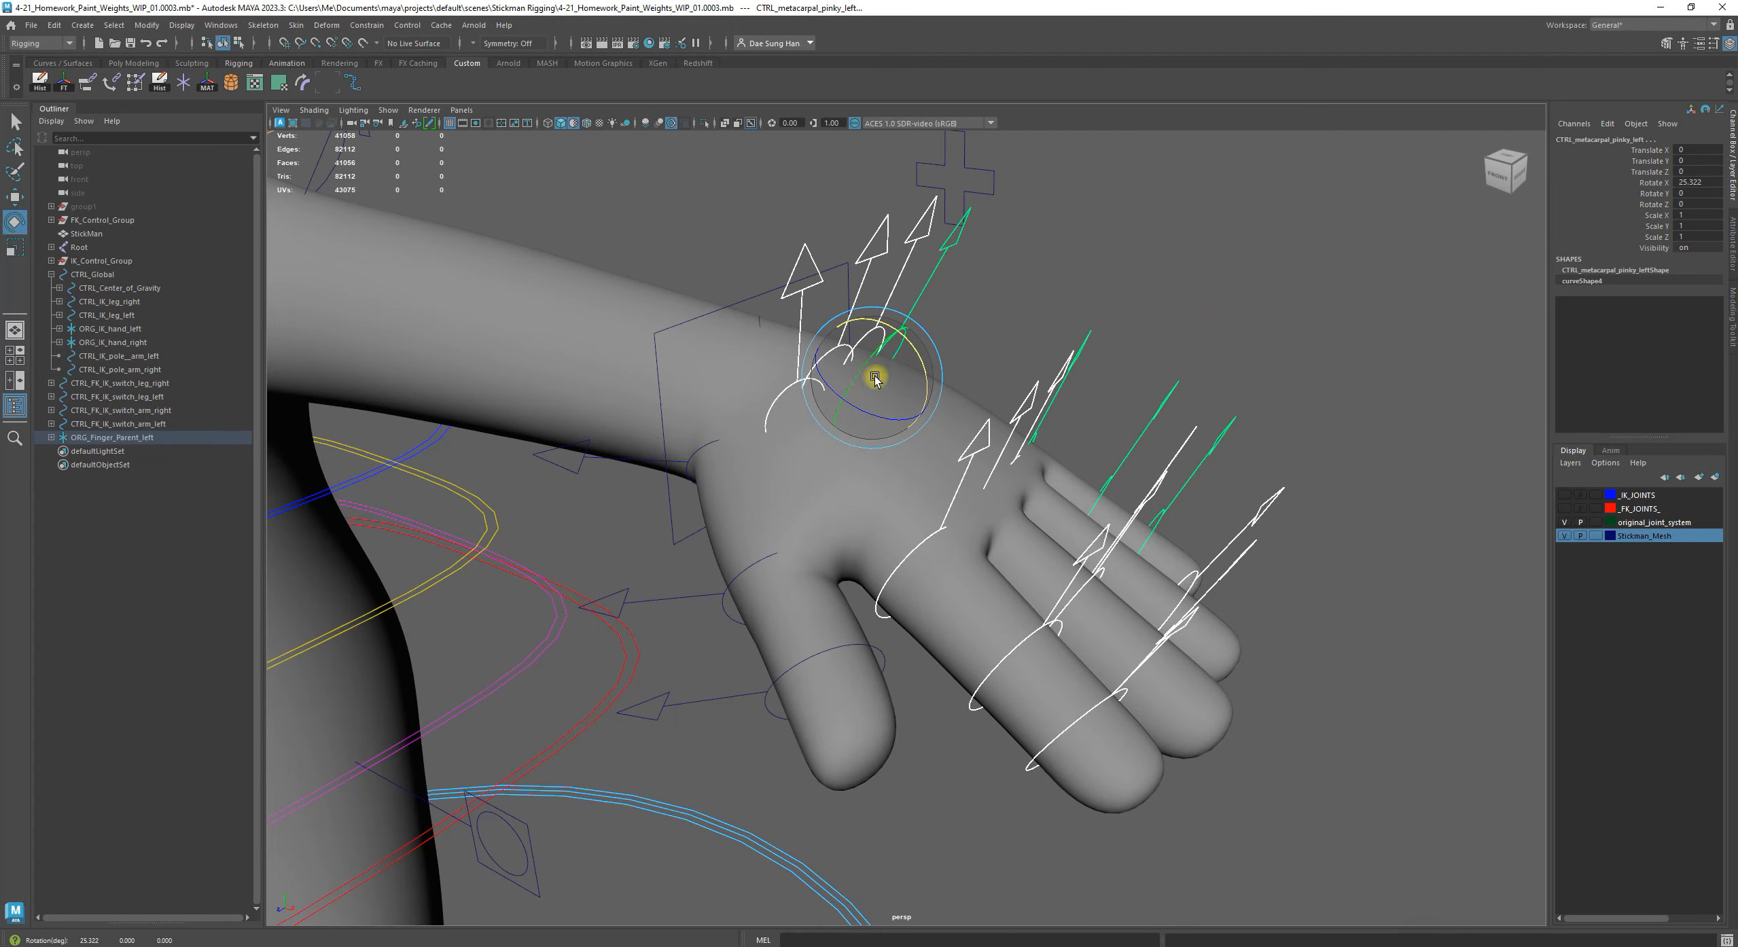
Try rotating the left thumb metacarpal control to about 6.7 in X and 13.1 in Z, and undo it
{"action": "left_click", "coordinate": [718, 436]}
{"action": "left_click_drag", "start_coordinate": [766, 475], "coordinate": [819, 302]}
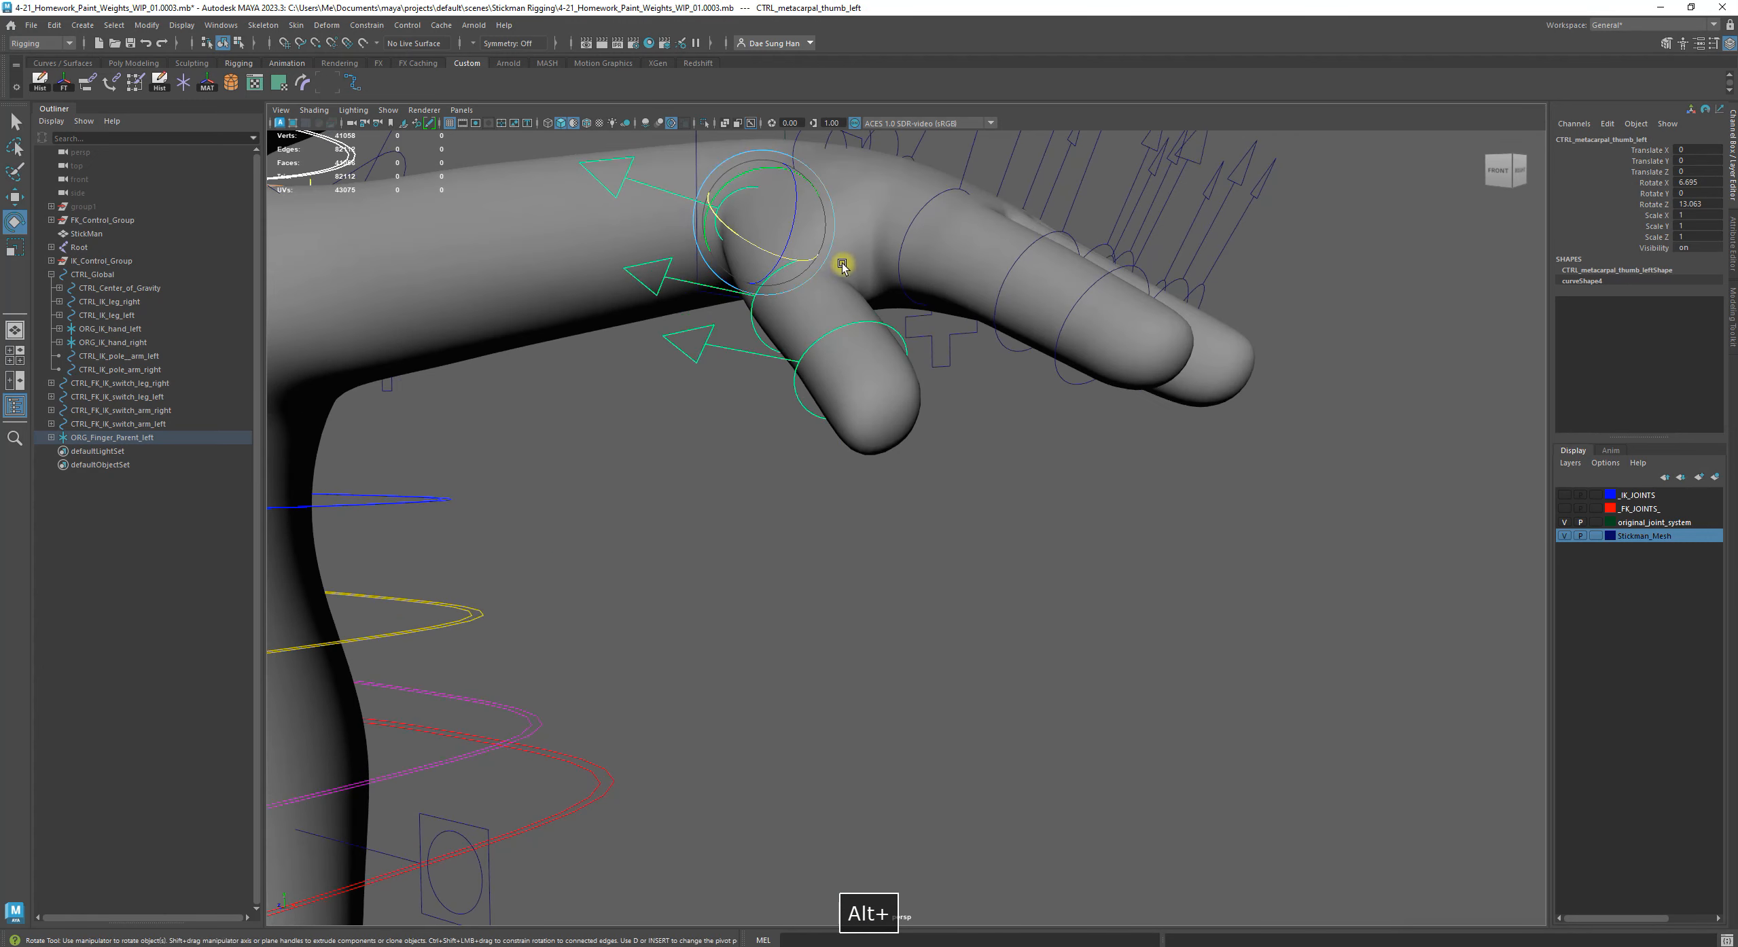
{"action": "key", "text": "f"}
{"action": "right_click_drag", "start_coordinate": [778, 292], "coordinate": [765, 392], "text": "alt"}
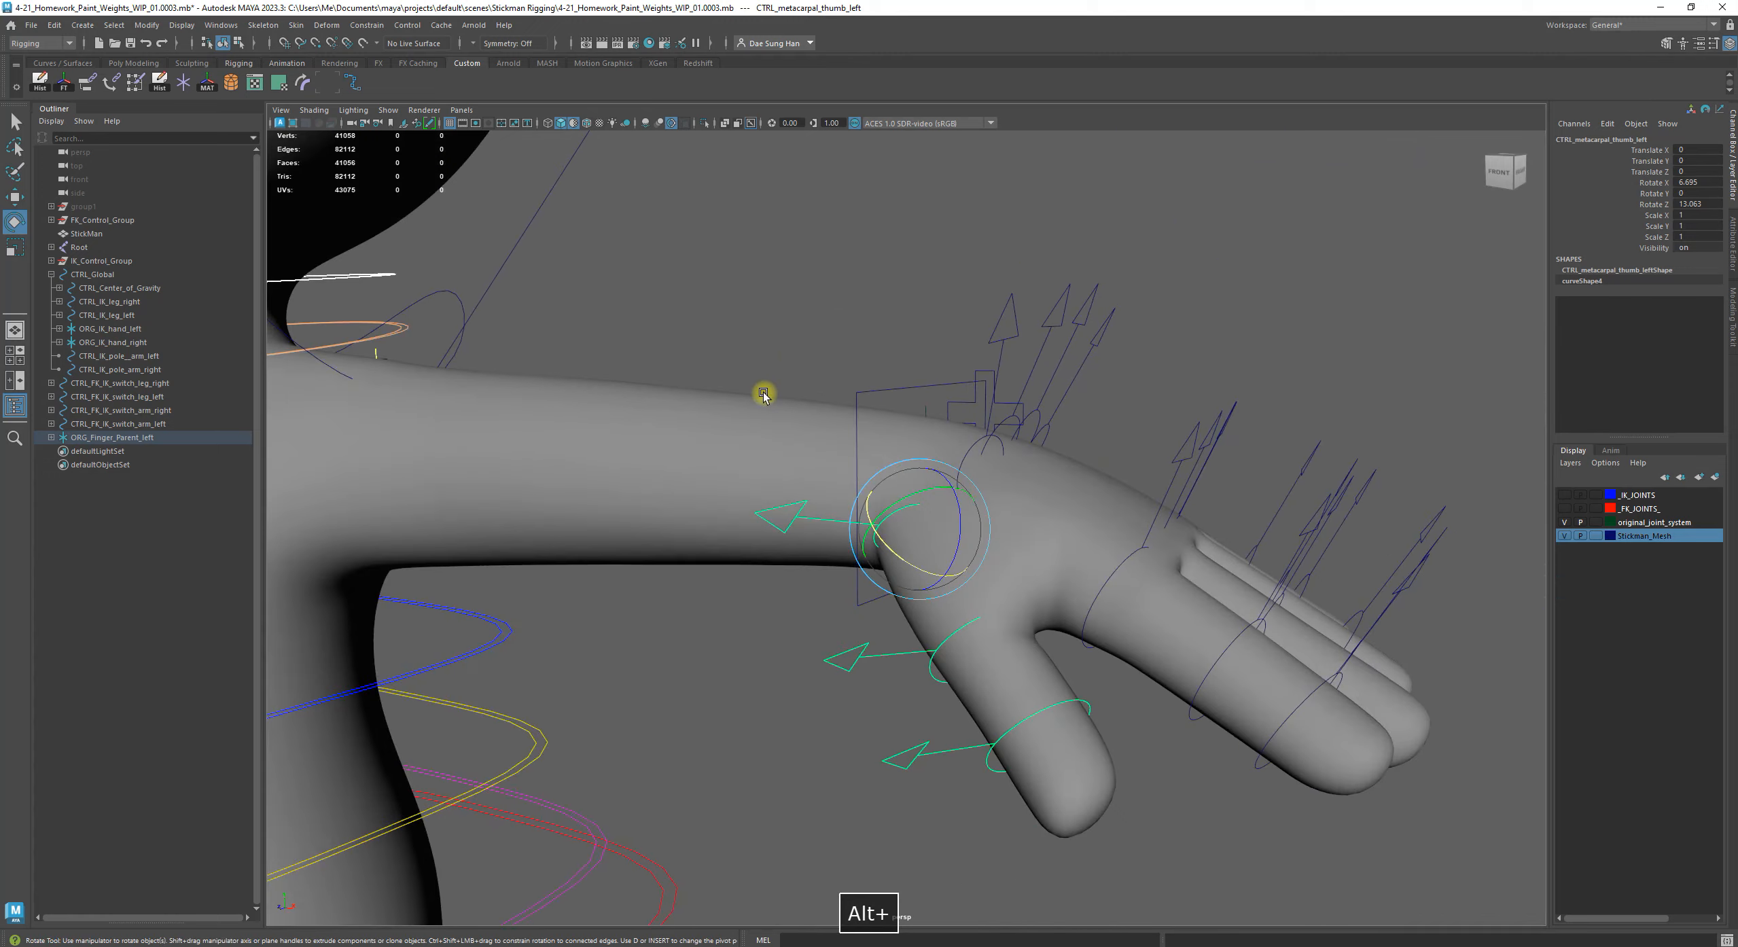
{"action": "middle_click_drag", "start_coordinate": [849, 408], "coordinate": [753, 403], "text": "alt"}
{"action": "left_click_drag", "start_coordinate": [753, 404], "coordinate": [941, 576], "text": "alt"}
{"action": "key", "text": "z"}
{"action": "key", "text": "z"}
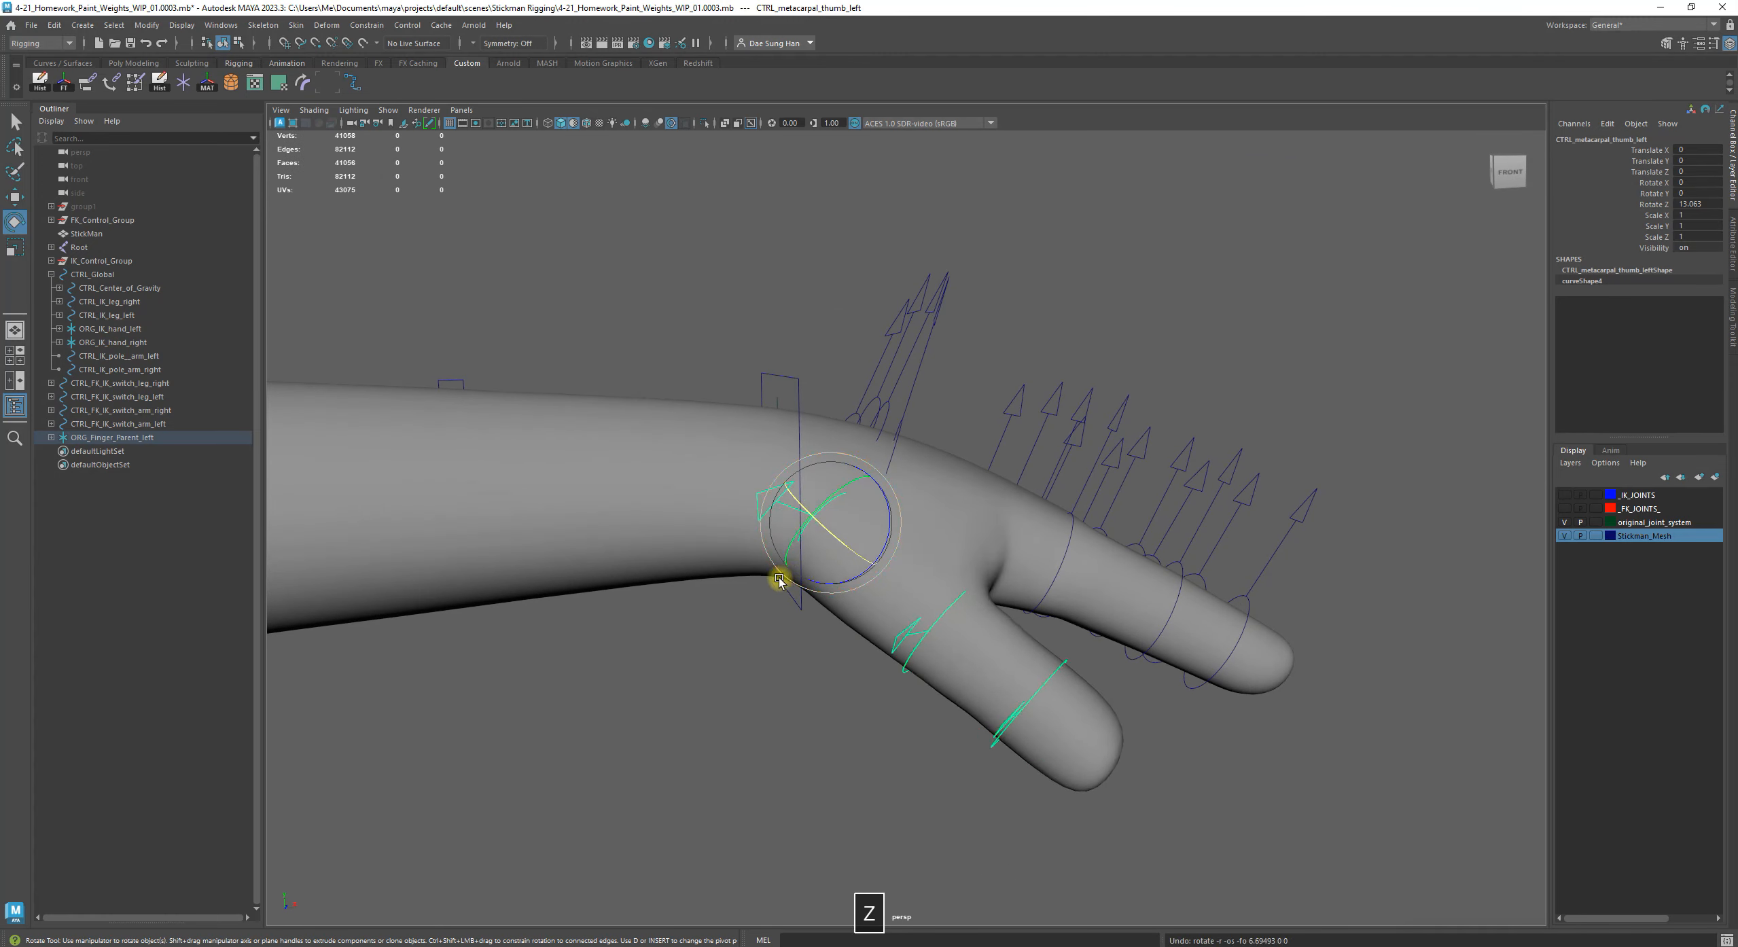
{"action": "left_click", "coordinate": [798, 656]}
{"action": "key", "text": "z"}
{"action": "left_click_drag", "start_coordinate": [811, 629], "coordinate": [733, 615], "text": "alt"}
{"action": "key", "text": "z"}
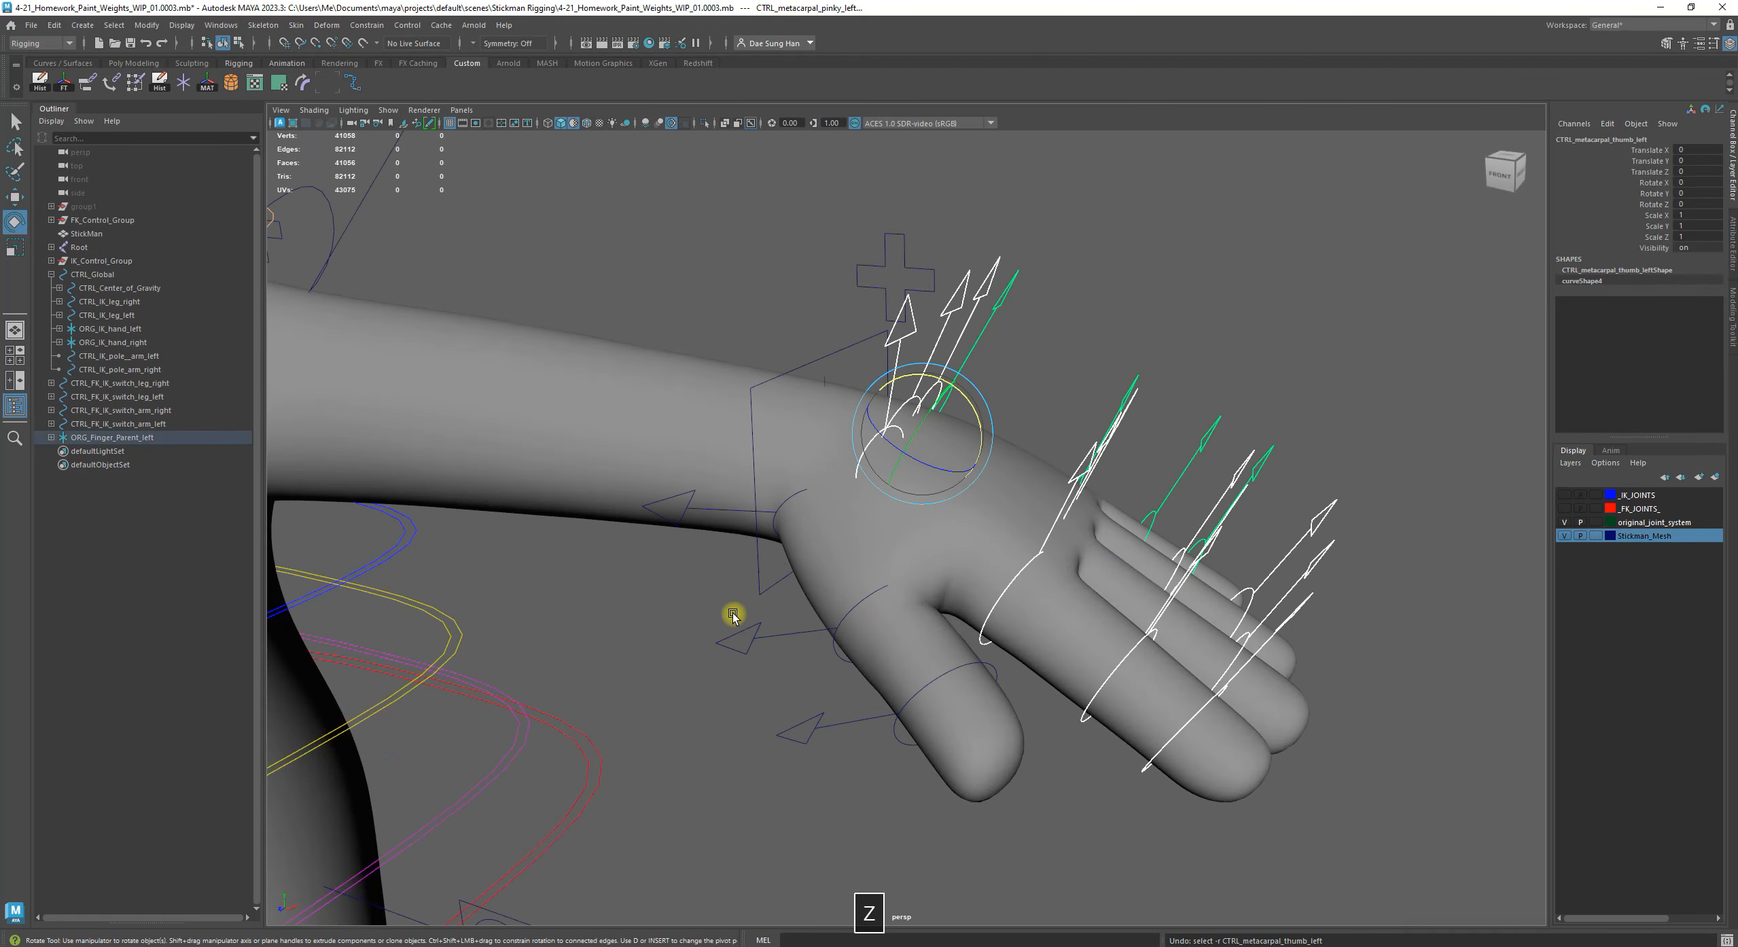
Set the Stickman_Mesh display layer to reference so the mesh cannot be selected
{"action": "middle_click_drag", "start_coordinate": [1010, 528], "coordinate": [864, 451], "text": "alt"}
{"action": "left_click_drag", "start_coordinate": [864, 453], "coordinate": [822, 526], "text": "alt"}
{"action": "left_click", "coordinate": [850, 516]}
{"action": "left_click_drag", "start_coordinate": [822, 526], "coordinate": [908, 562], "text": "alt"}
{"action": "left_click", "coordinate": [893, 482]}
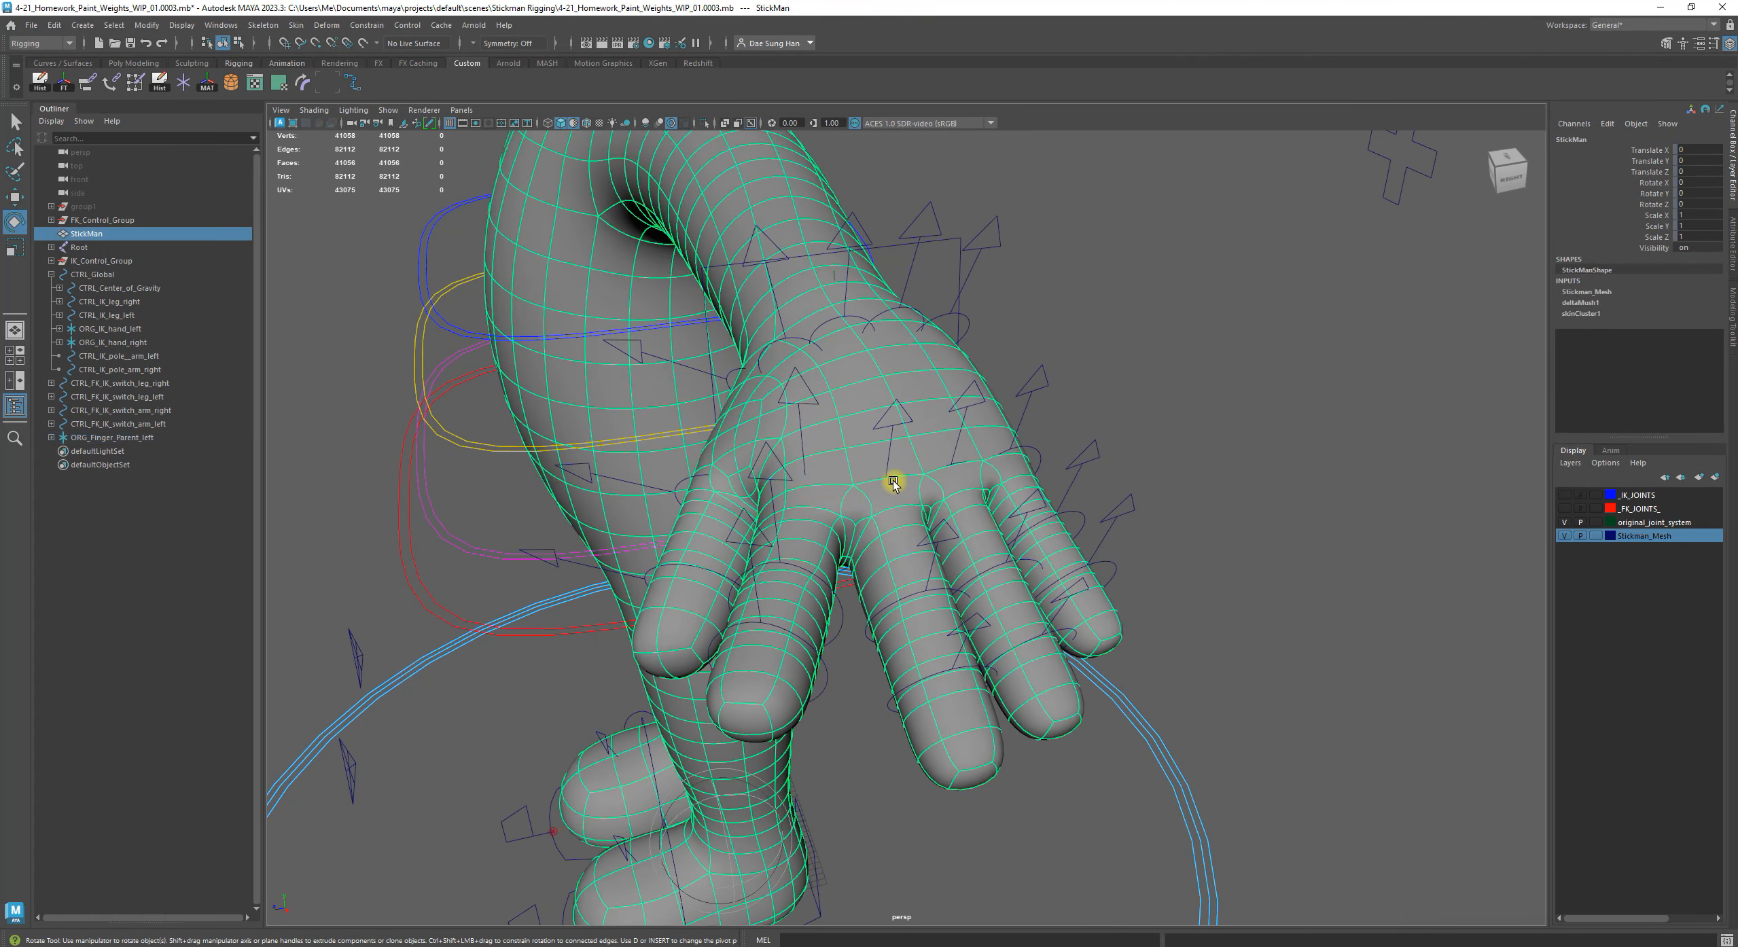
{"action": "left_click", "coordinate": [1595, 536]}
{"action": "left_click", "coordinate": [1595, 535]}
{"action": "left_click", "coordinate": [914, 462]}
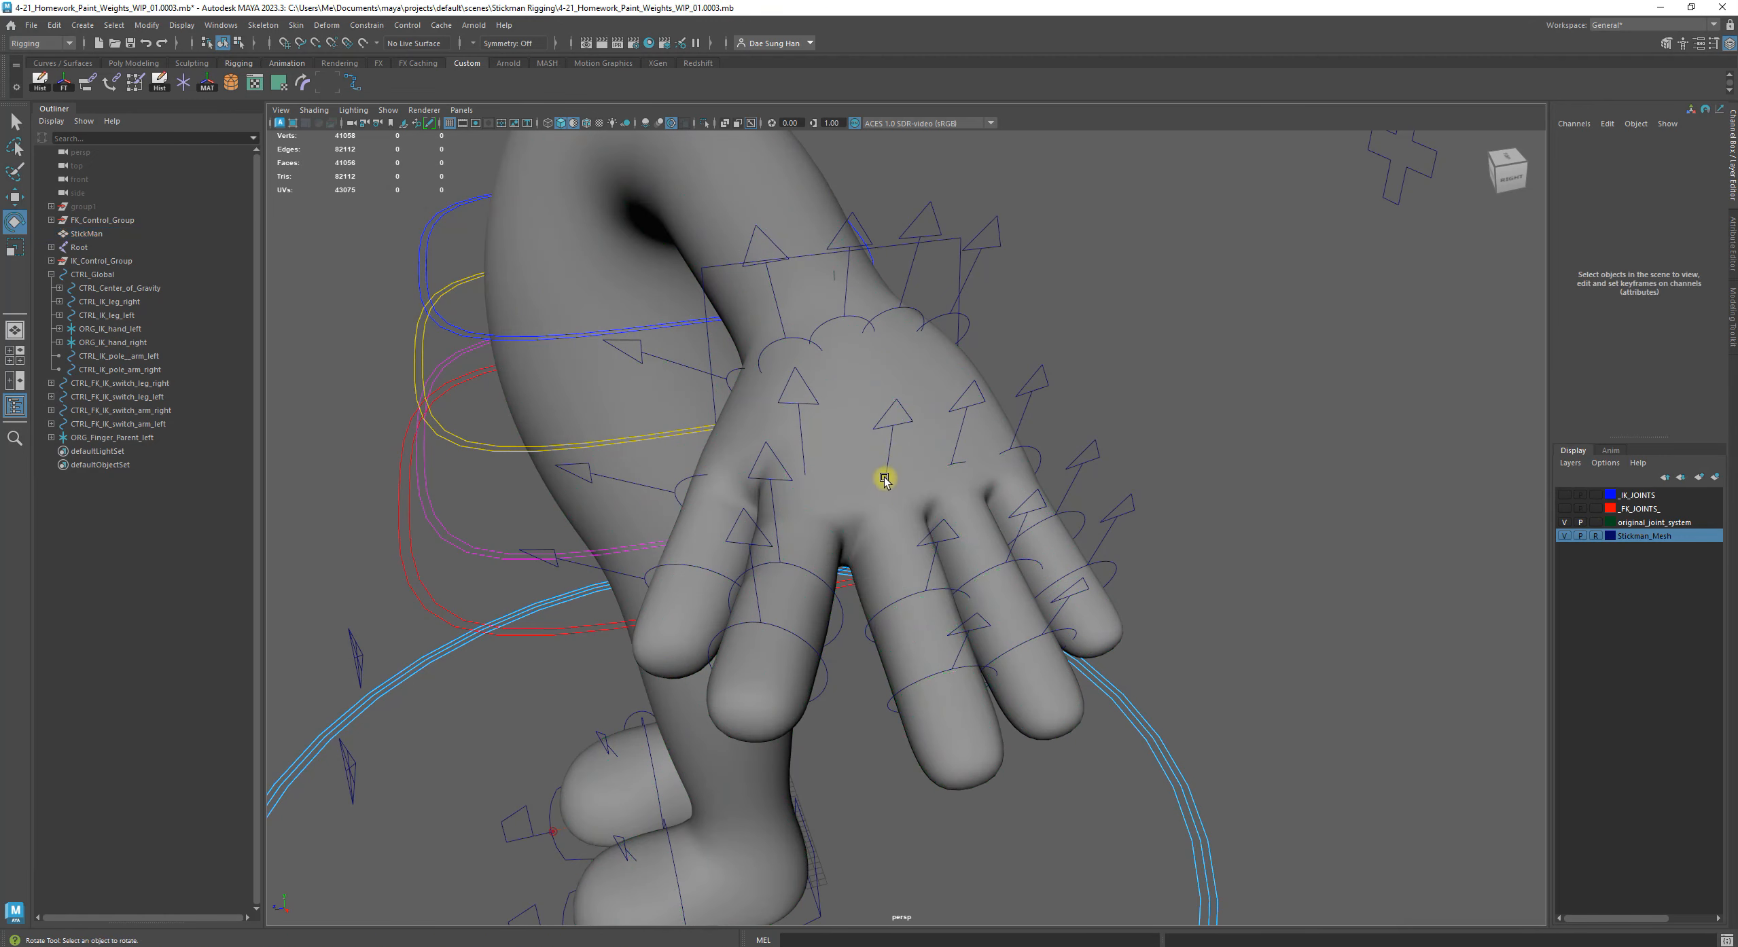
Rotate the first middle, ring and pinky finger controls of the left hand to test how the fingers deform
{"action": "left_click", "coordinate": [910, 507]}
{"action": "left_click_drag", "start_coordinate": [910, 506], "coordinate": [960, 490], "text": "alt"}
{"action": "left_click", "coordinate": [954, 466]}
{"action": "left_click_drag", "start_coordinate": [989, 511], "coordinate": [1077, 542], "text": "alt"}
{"action": "left_click", "coordinate": [1075, 501]}
{"action": "left_click_drag", "start_coordinate": [1074, 542], "coordinate": [1064, 533]}
{"action": "left_click_drag", "start_coordinate": [1042, 535], "coordinate": [943, 544], "text": "alt"}
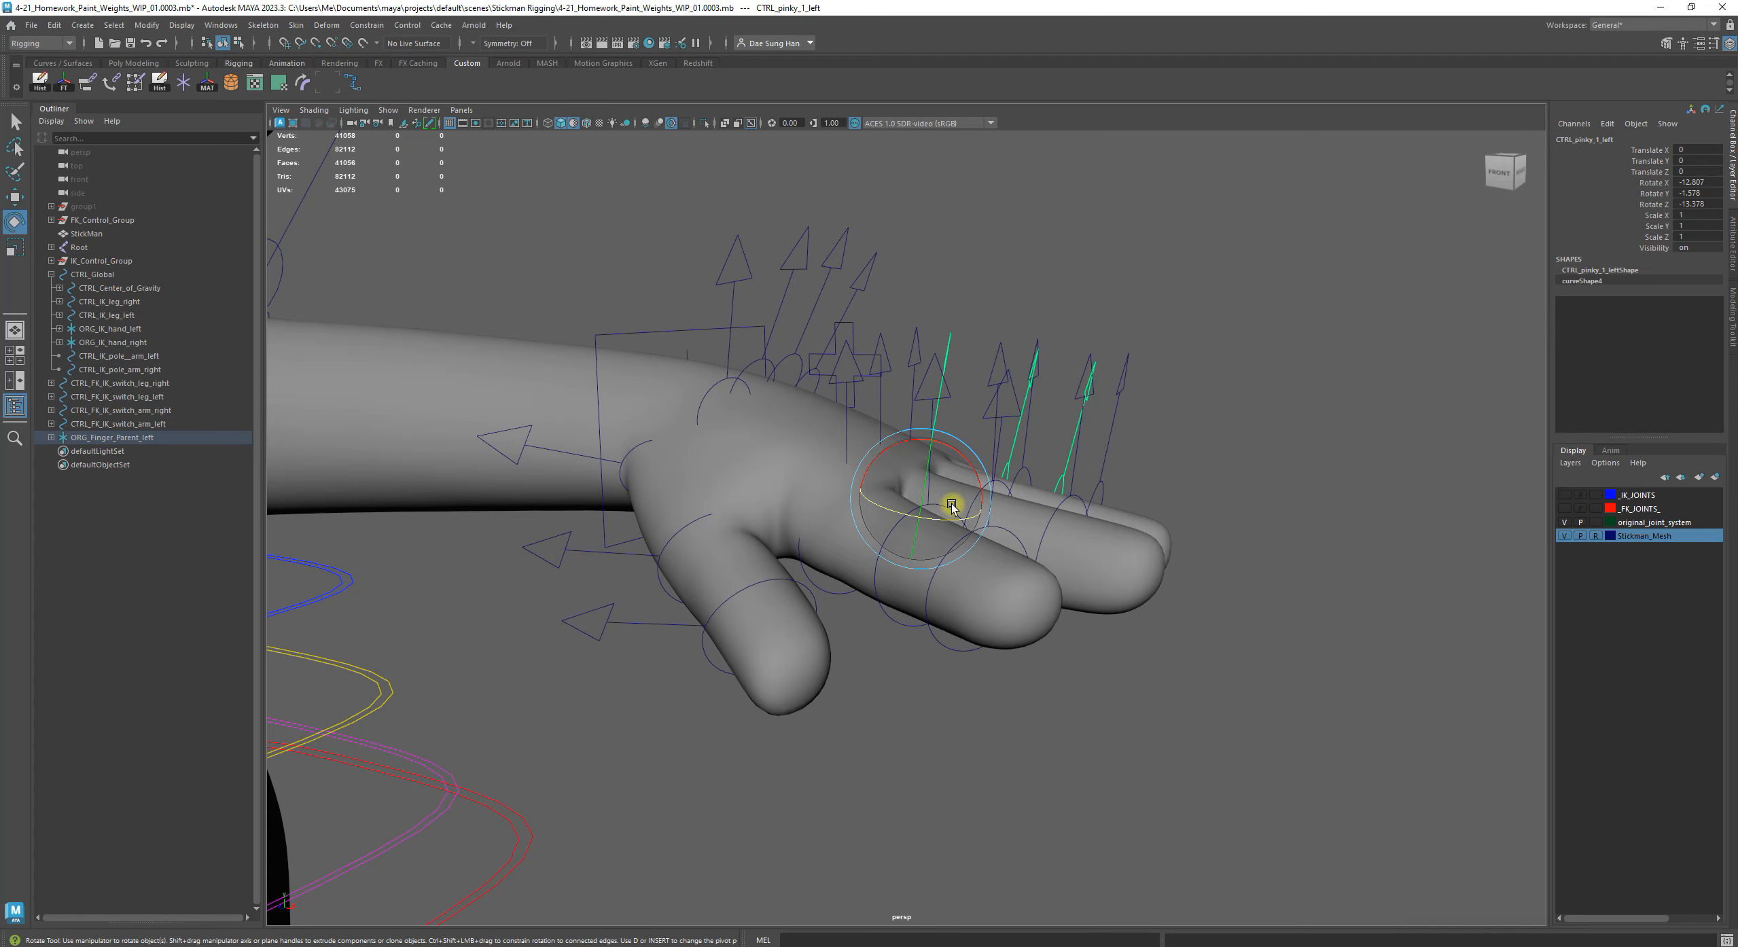
{"action": "left_click", "coordinate": [1208, 664]}
{"action": "left_click_drag", "start_coordinate": [1117, 621], "coordinate": [1083, 613], "text": "alt"}
{"action": "mouse_move", "coordinate": [997, 578]}
{"action": "left_mouse_down", "text": "alt"}
{"action": "mouse_move", "coordinate": [1074, 514]}
{"action": "mouse_move", "coordinate": [1253, 551]}
{"action": "mouse_move", "coordinate": [1117, 566]}
{"action": "mouse_move", "coordinate": [955, 520]}
{"action": "mouse_move", "coordinate": [1014, 569]}
{"action": "mouse_move", "coordinate": [1110, 567]}
{"action": "mouse_move", "coordinate": [1015, 564]}
{"action": "left_mouse_up", "text": "alt"}
{"action": "left_click_drag", "start_coordinate": [1150, 622], "coordinate": [1062, 546], "text": "alt"}
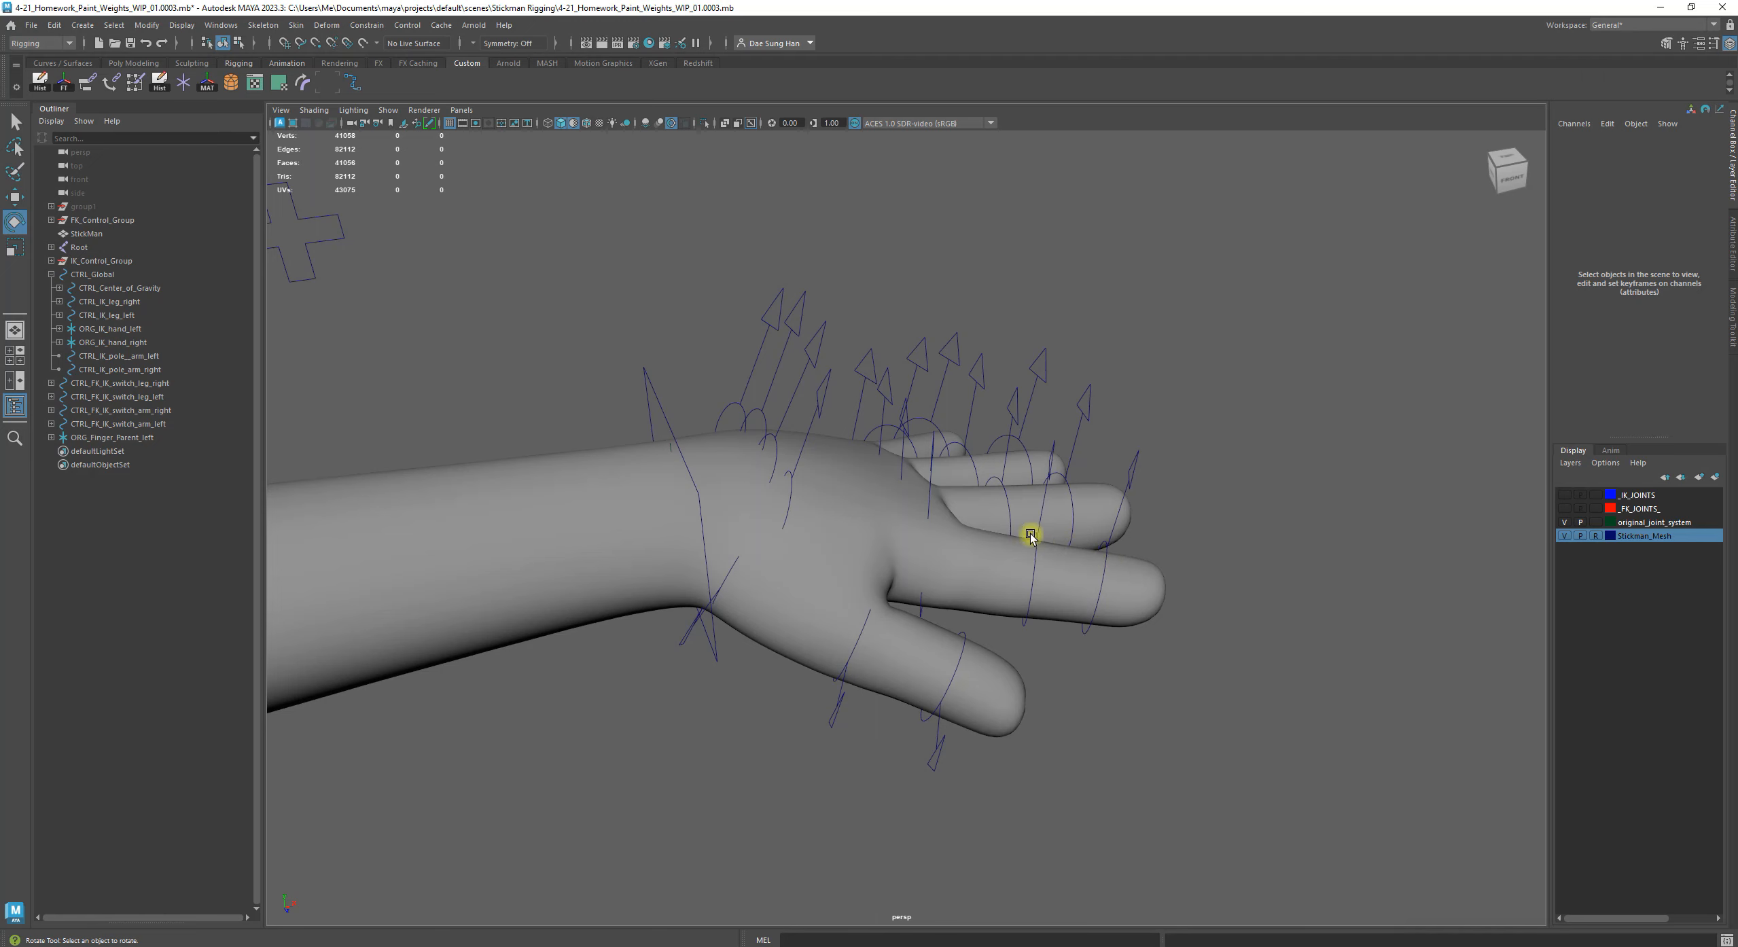
Undo the test rotations of the left finger controls and the reference setting of the Stickman_Mesh layer
{"action": "key", "text": "z"}
{"action": "key", "text": "z"}
{"action": "key", "text": "z"}
{"action": "key", "text": "z"}
{"action": "key", "text": "z"}
{"action": "key", "text": "z"}
{"action": "key", "text": "z"}
{"action": "key", "text": "z"}
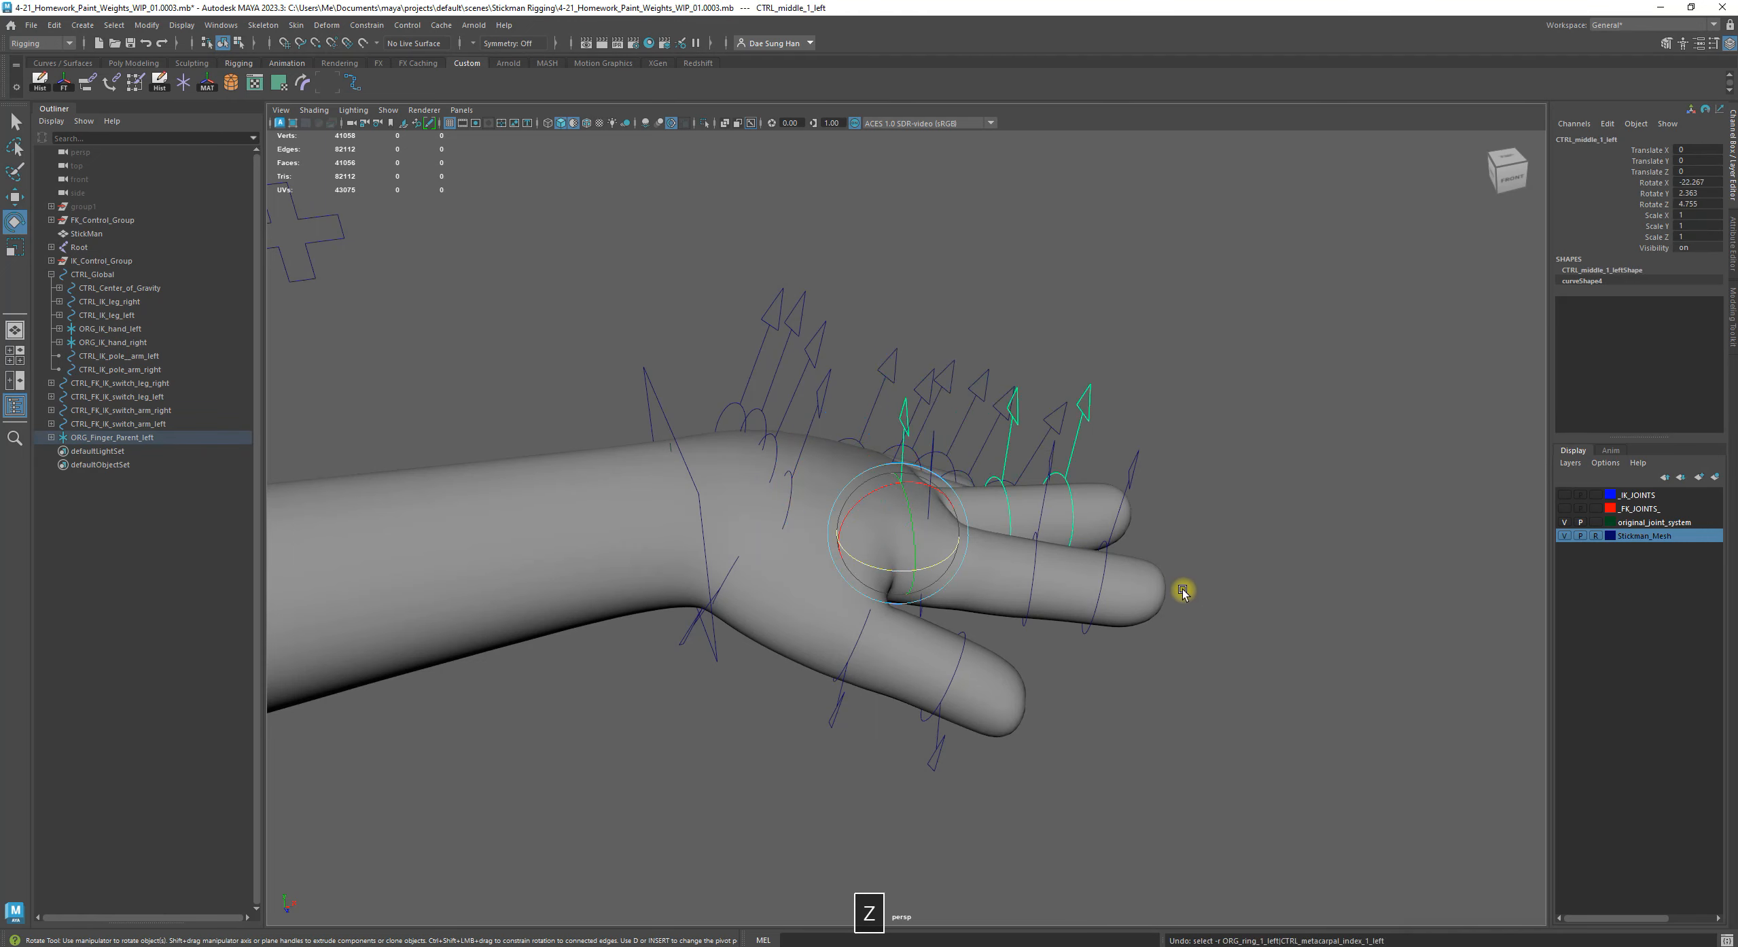
{"action": "key", "text": "z"}
{"action": "key", "text": "z"}
{"action": "key", "text": "z"}
{"action": "key", "text": "z"}
{"action": "key", "text": "z"}
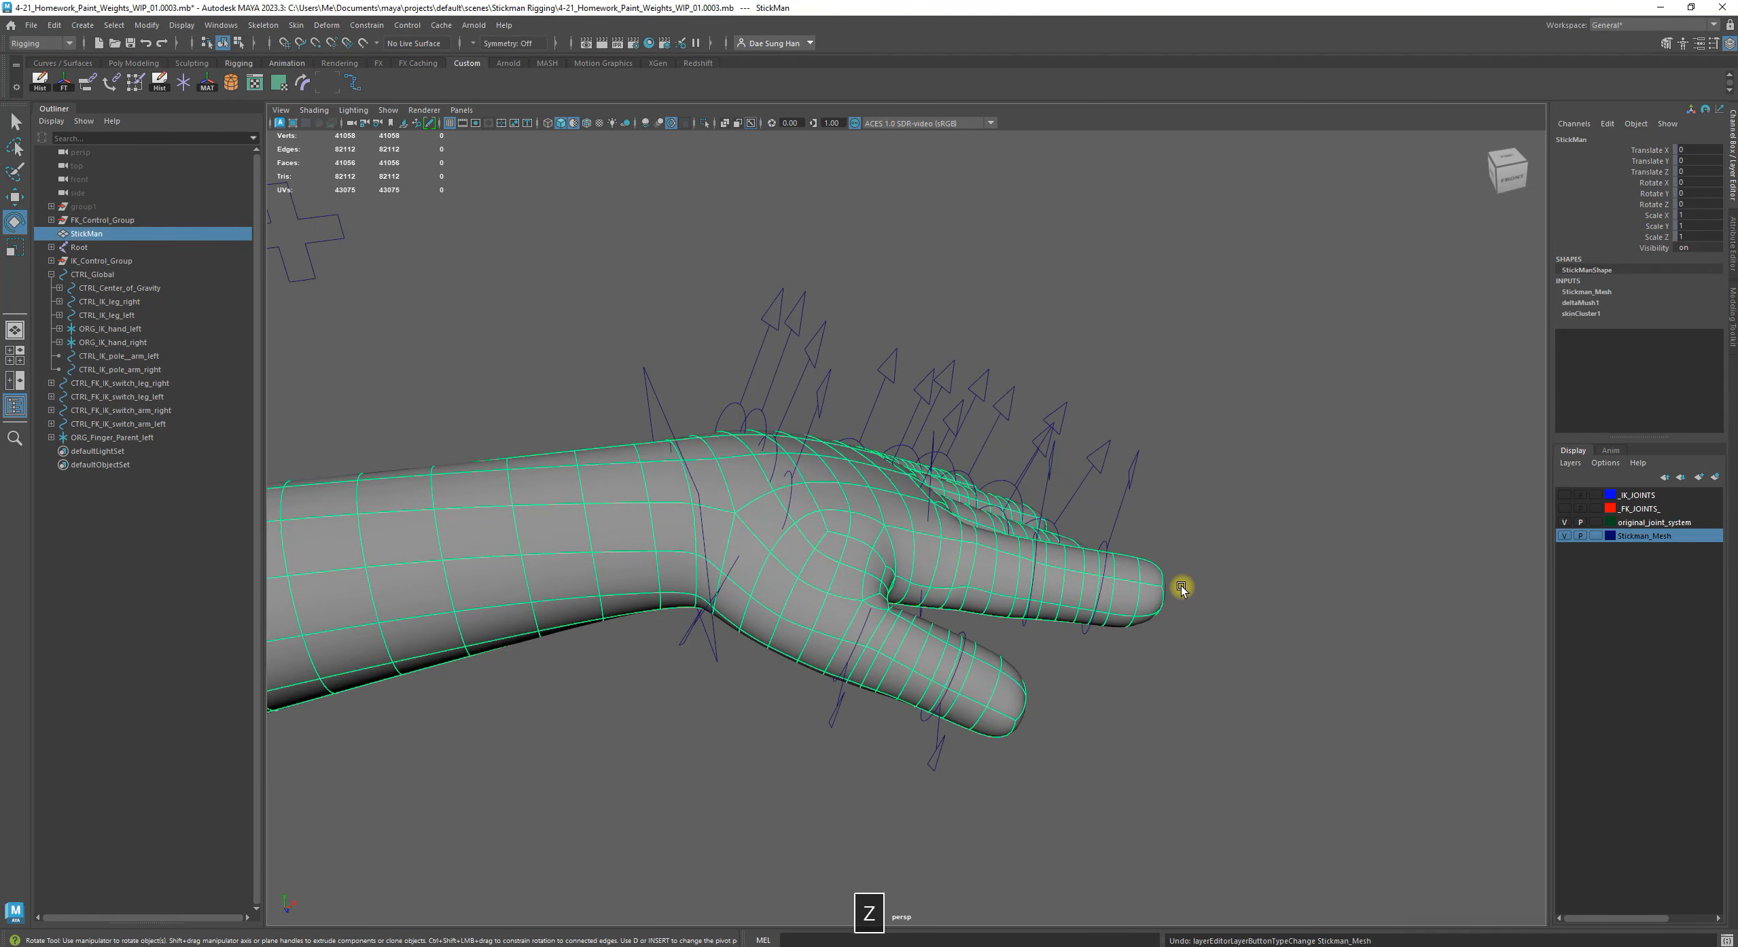
{"action": "key", "text": "z"}
Undo the rotation of the left metacarpal controls and the selections made for it
{"action": "left_click_drag", "start_coordinate": [1174, 578], "coordinate": [862, 450], "text": "alt"}
{"action": "key", "text": "z"}
{"action": "key", "text": "z"}
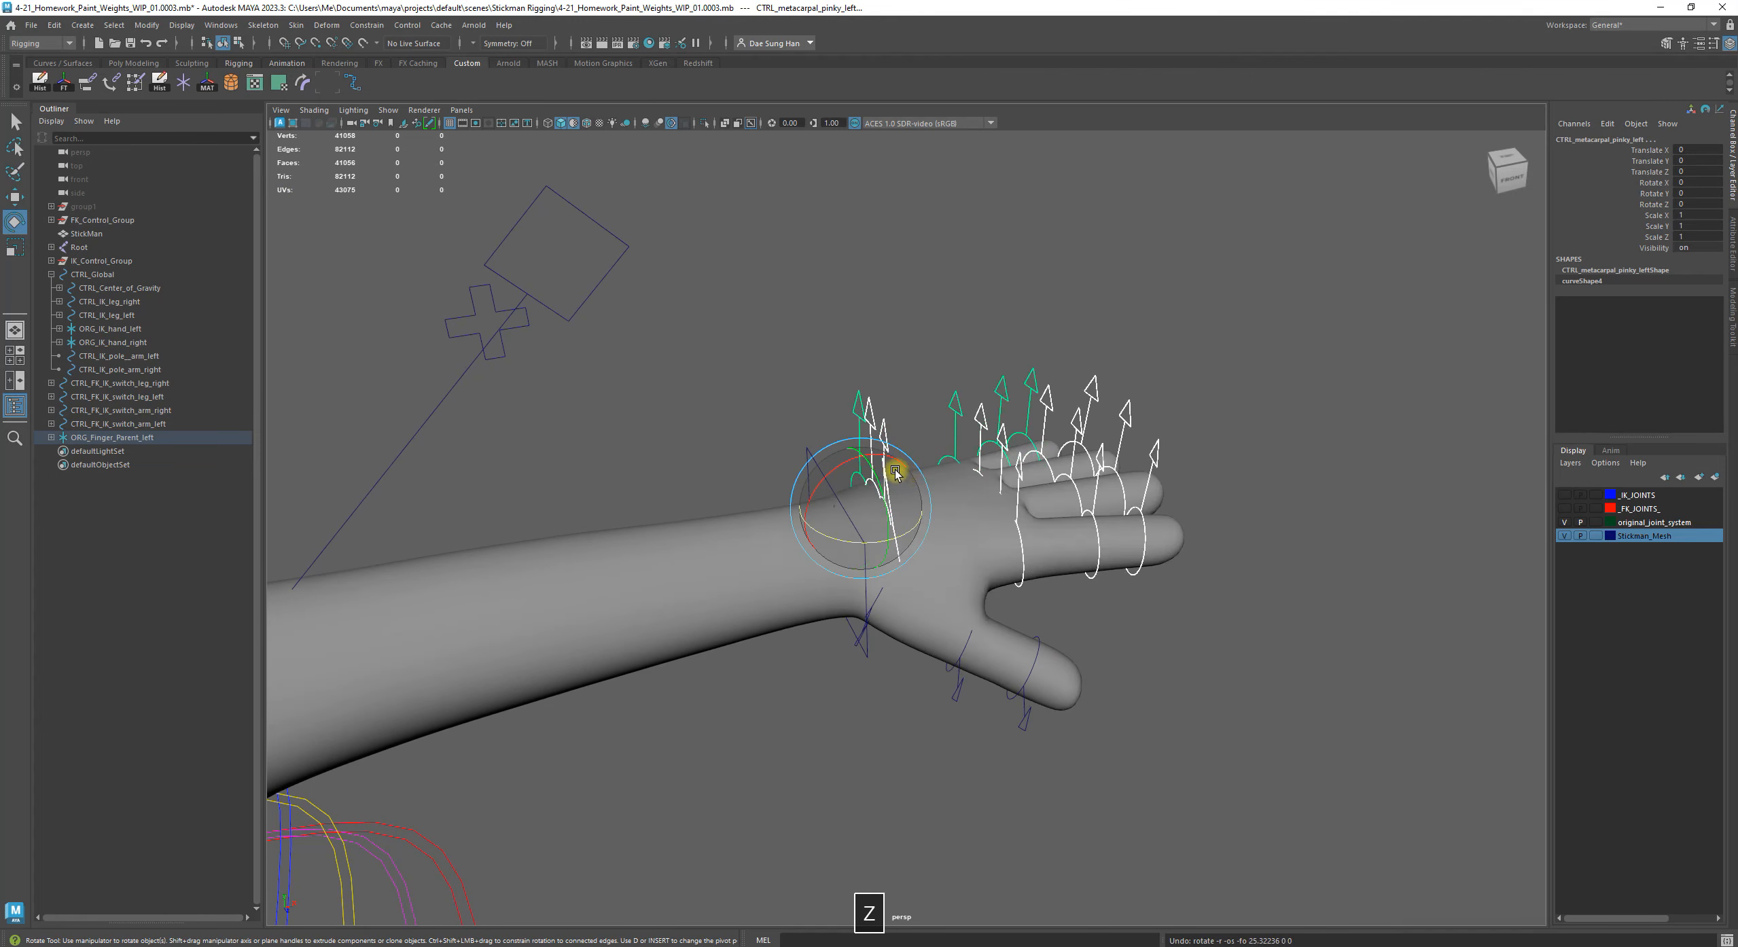
{"action": "left_click", "coordinate": [1148, 610]}
{"action": "left_click_drag", "start_coordinate": [1176, 570], "coordinate": [884, 478], "text": "alt"}
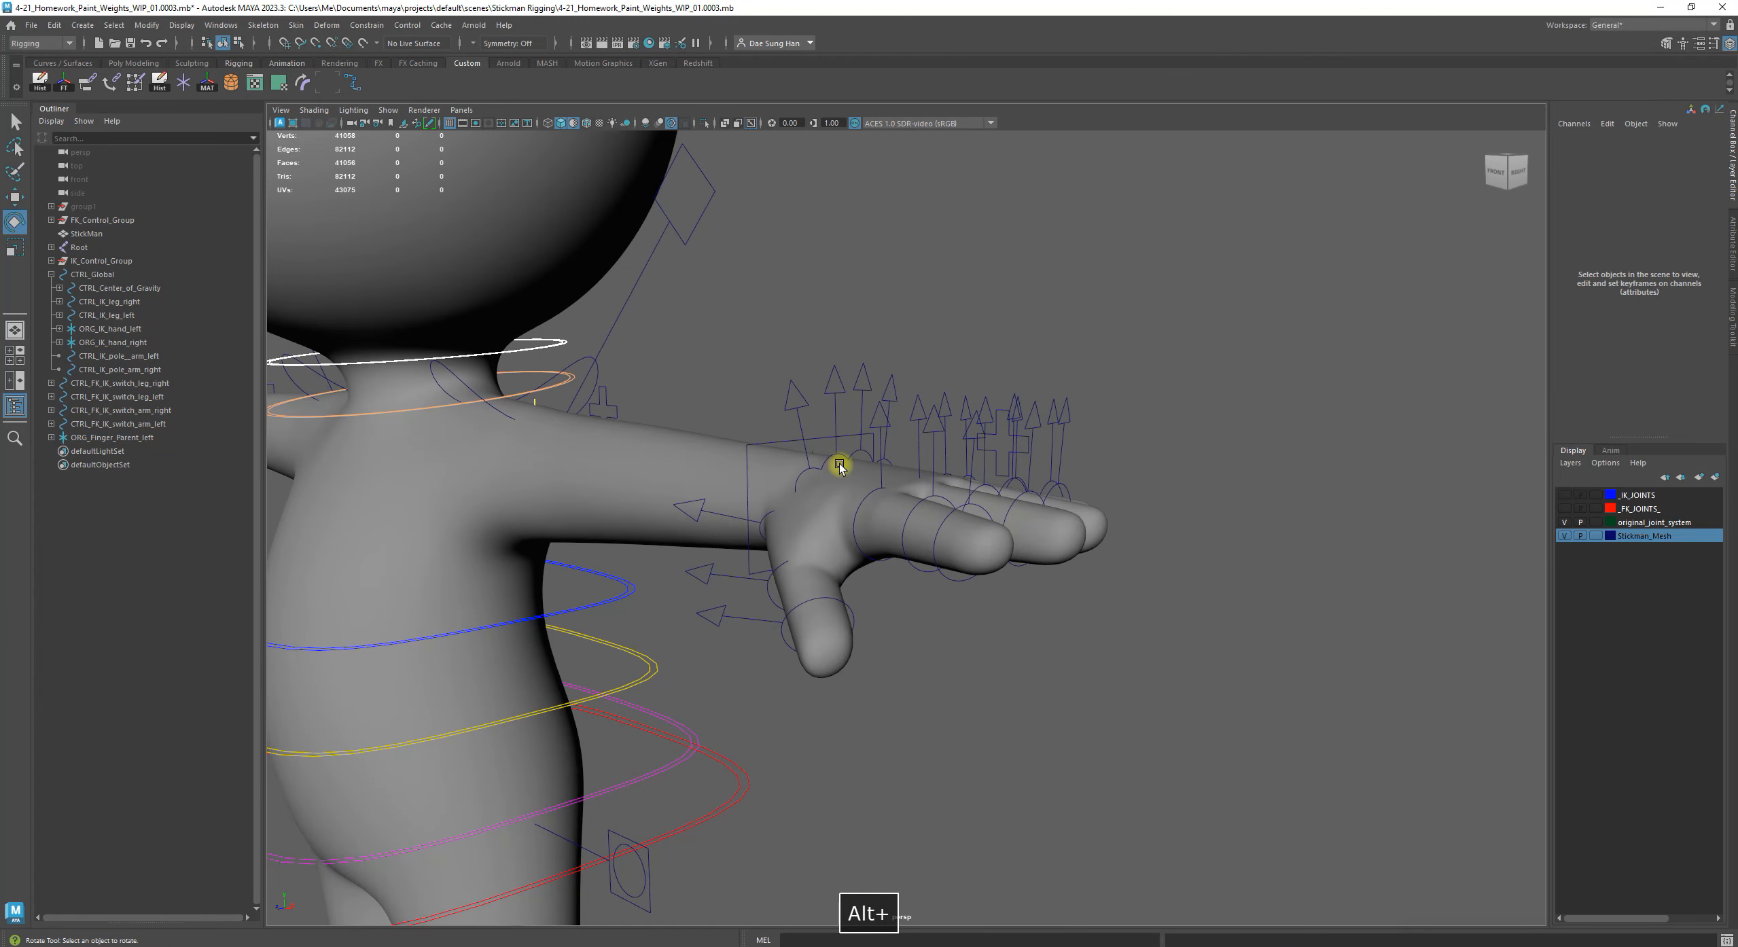
{"action": "right_click_drag", "start_coordinate": [884, 478], "coordinate": [1032, 508], "text": "alt"}
{"action": "key", "text": "z"}
{"action": "key", "text": "z"}
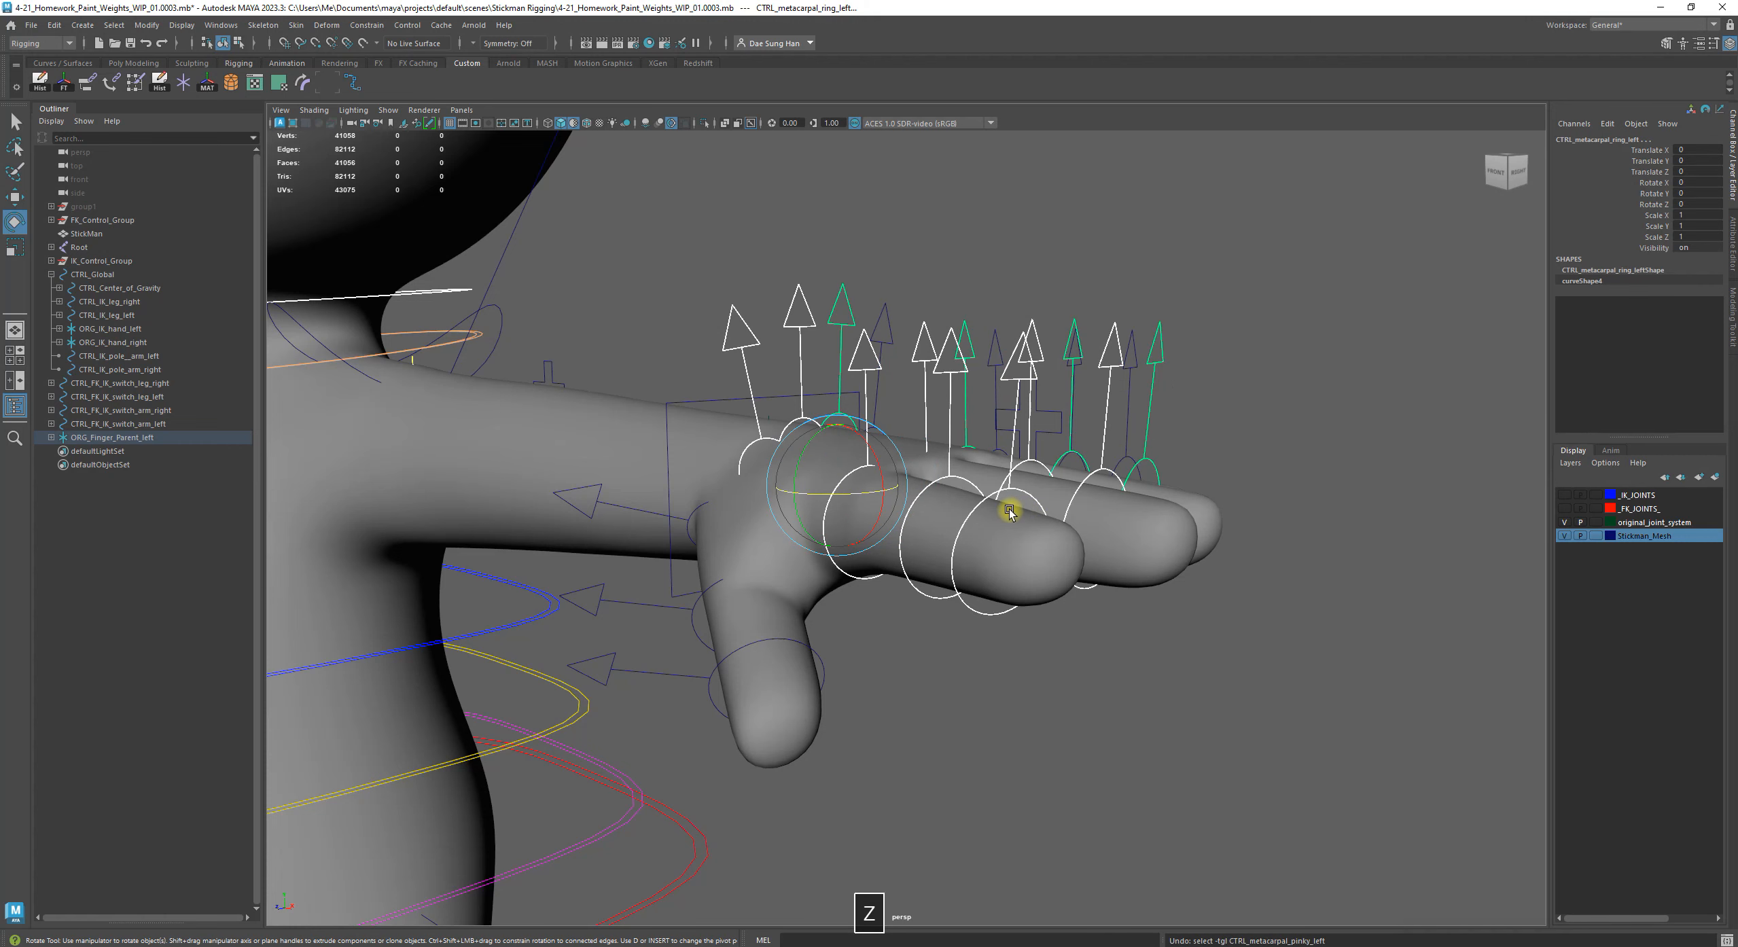
{"action": "key", "text": "z"}
{"action": "key", "text": "z"}
{"action": "key", "text": "z"}
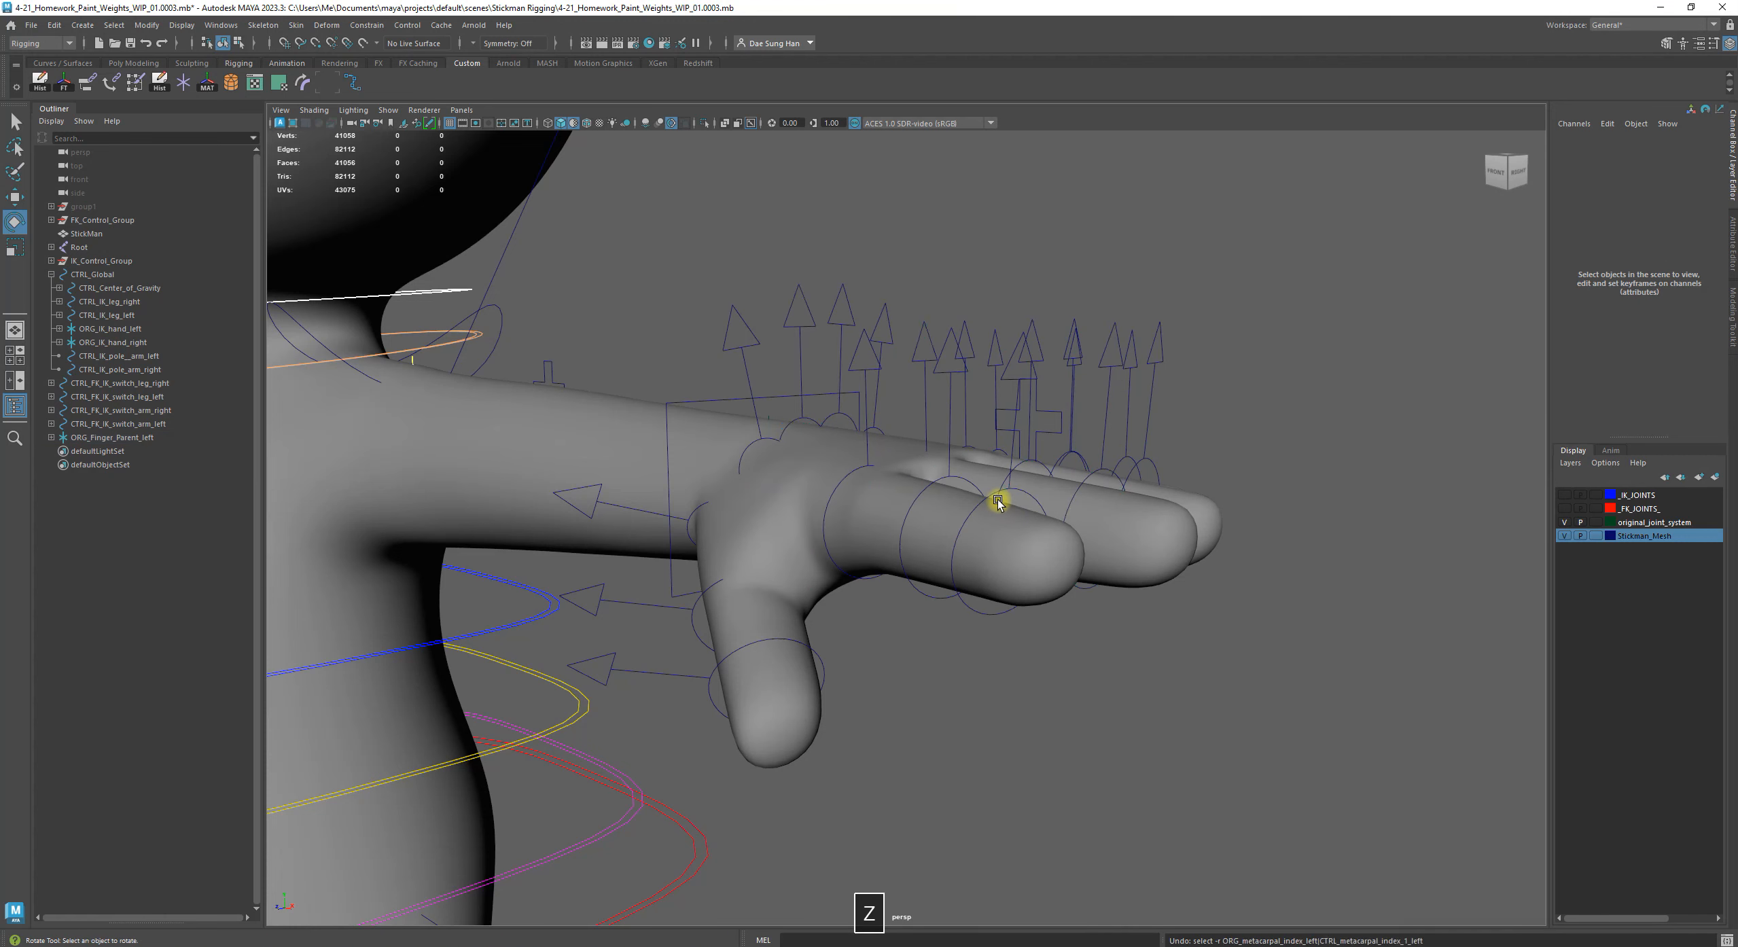
{"action": "key", "text": "z"}
Restore the state in which both group1 and the Stickman mesh are visible
{"action": "right_click_drag", "start_coordinate": [1005, 504], "coordinate": [920, 582], "text": "alt"}
{"action": "key", "text": "shift+z"}
{"action": "key", "text": "shift+z"}
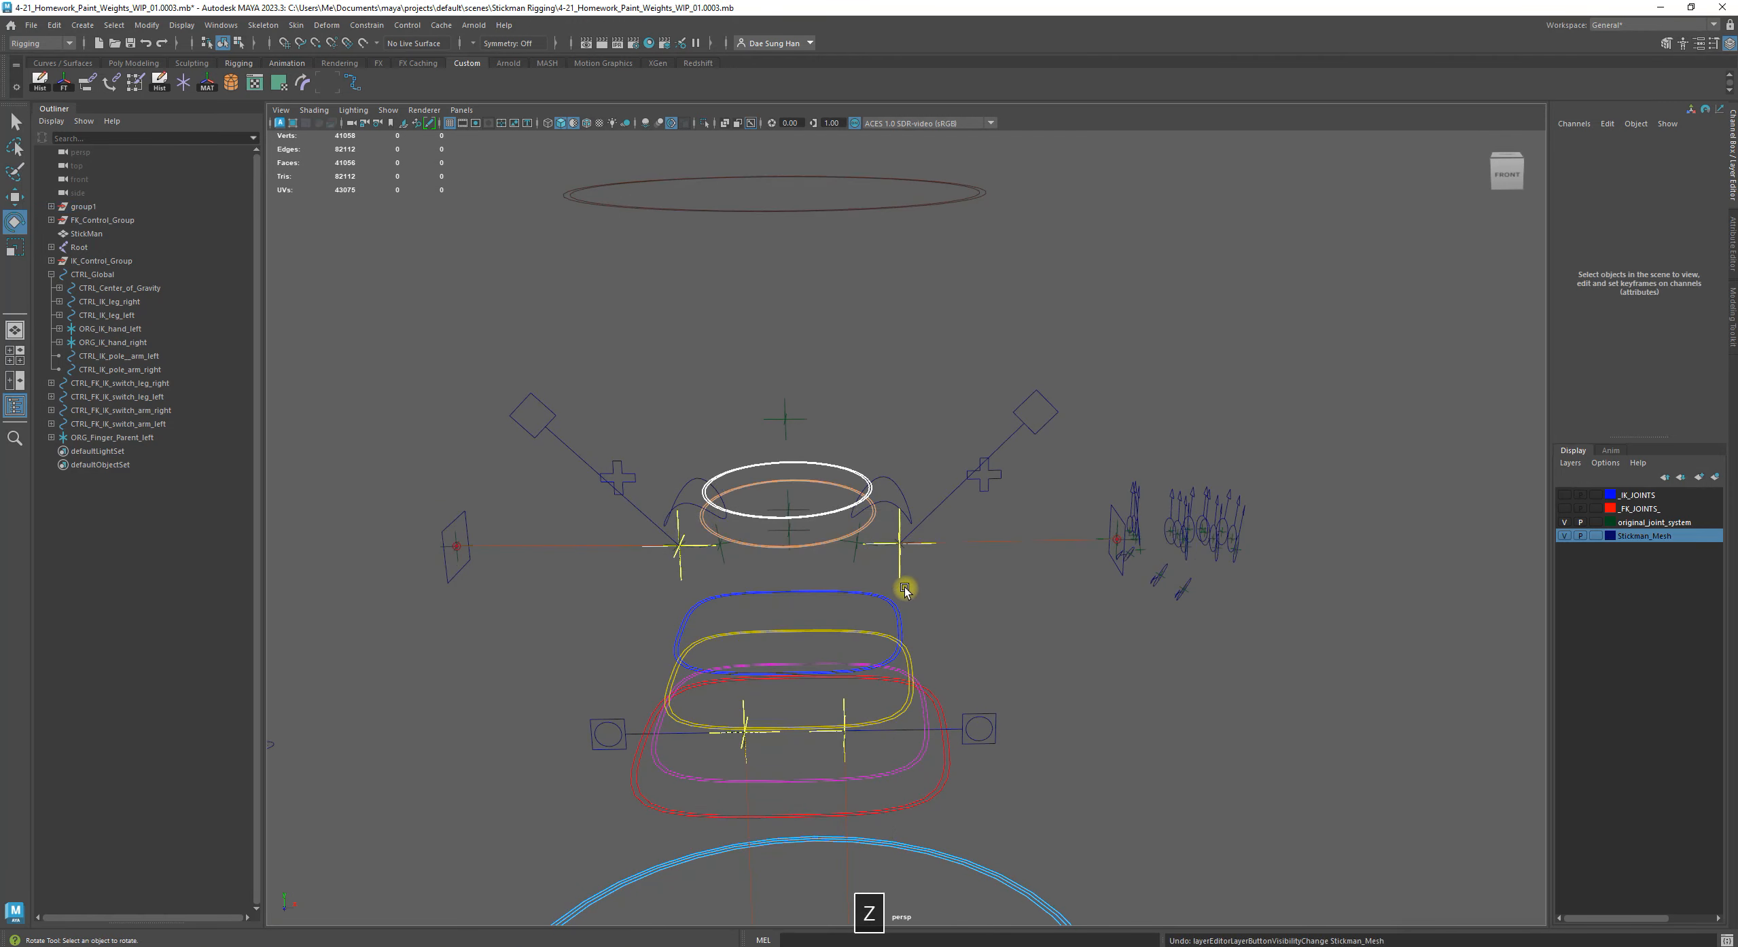
{"action": "key", "text": "shift+z"}
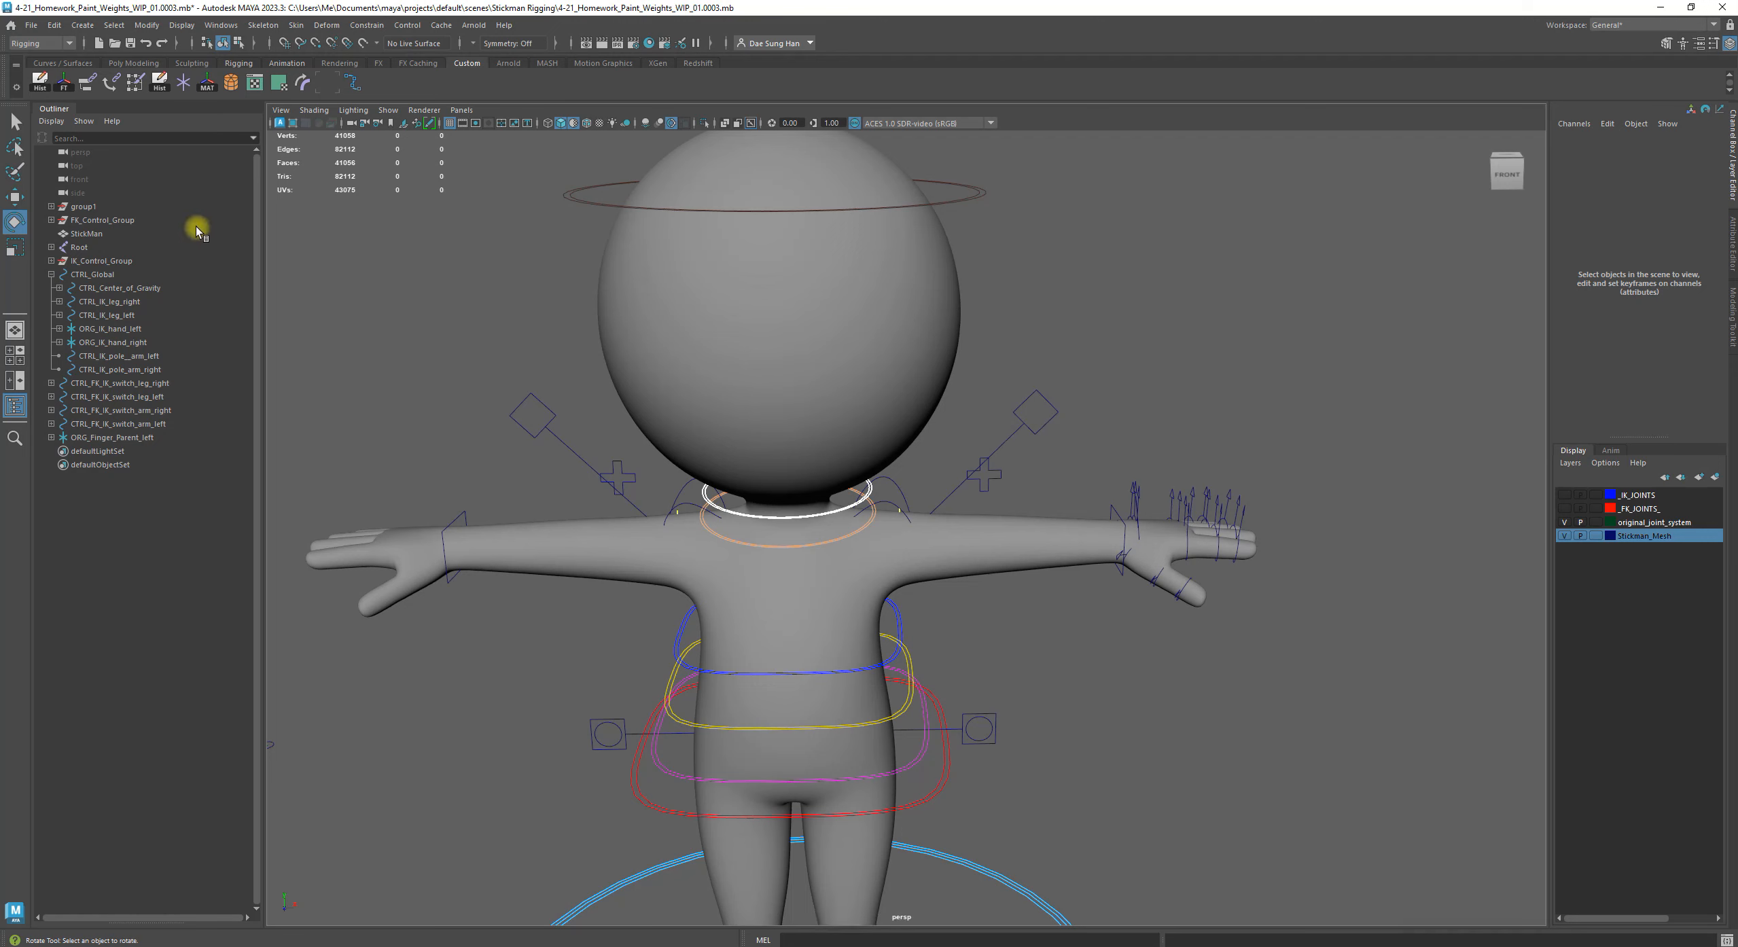
Delete group1 and ORG_Finger_Parent_left from the scene and collapse the CTRL_Global hierarchy
{"action": "left_click", "coordinate": [138, 203]}
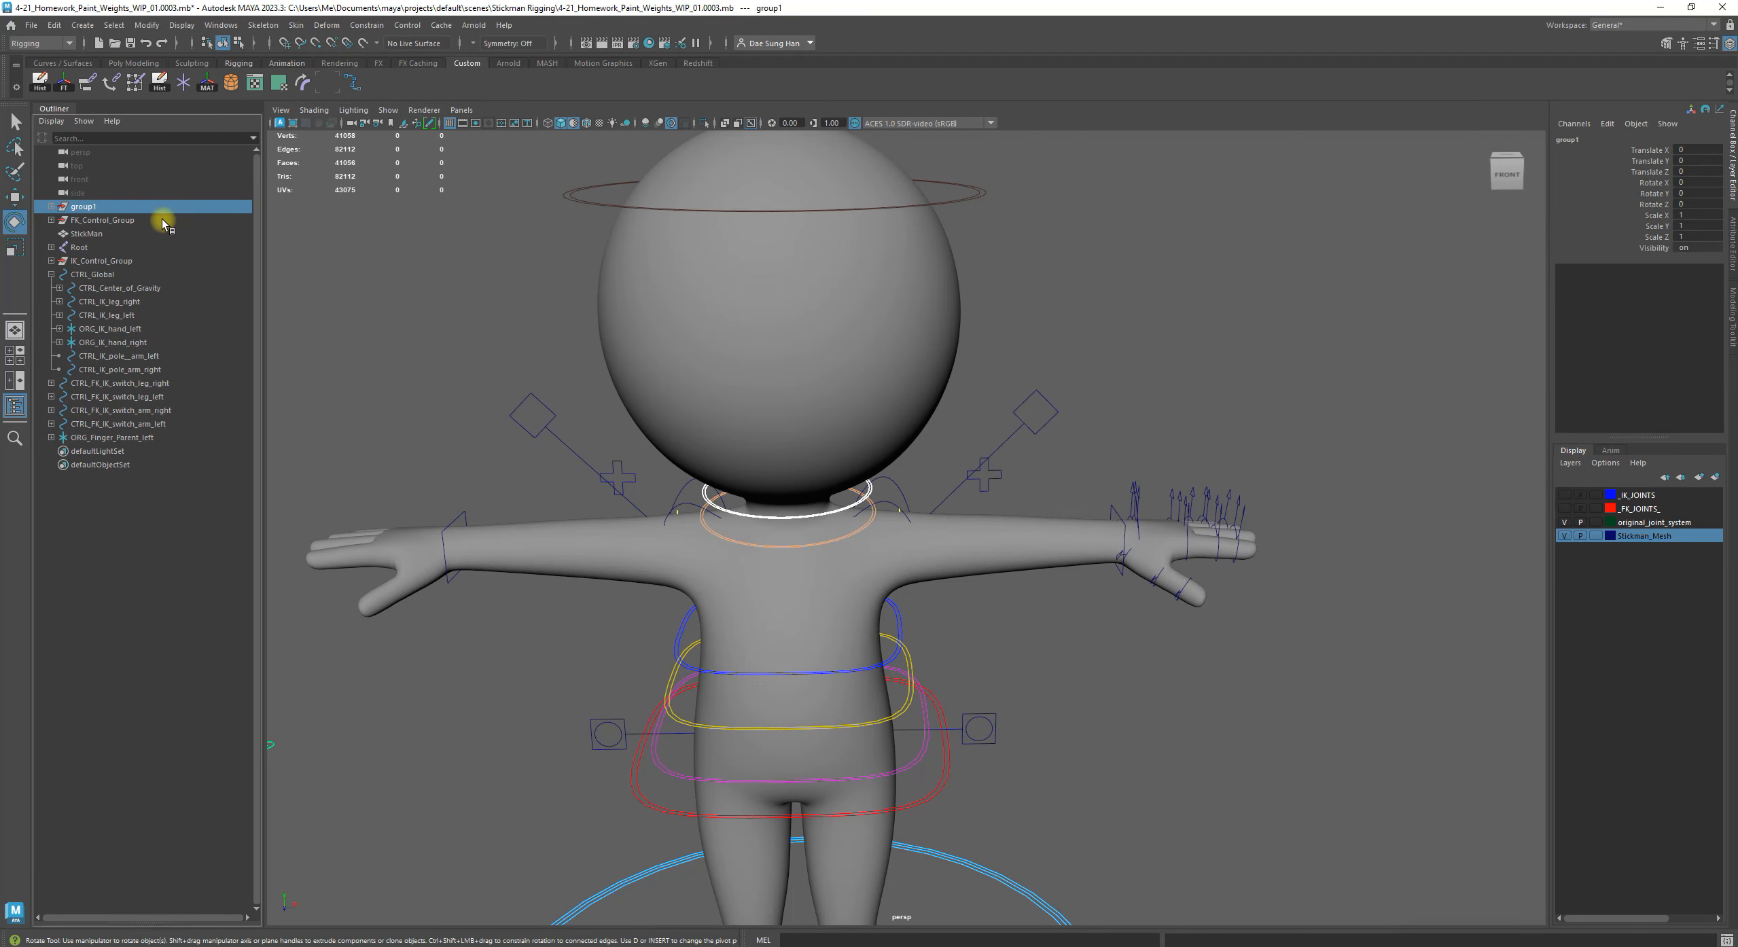
{"action": "key", "text": "BackSpace"}
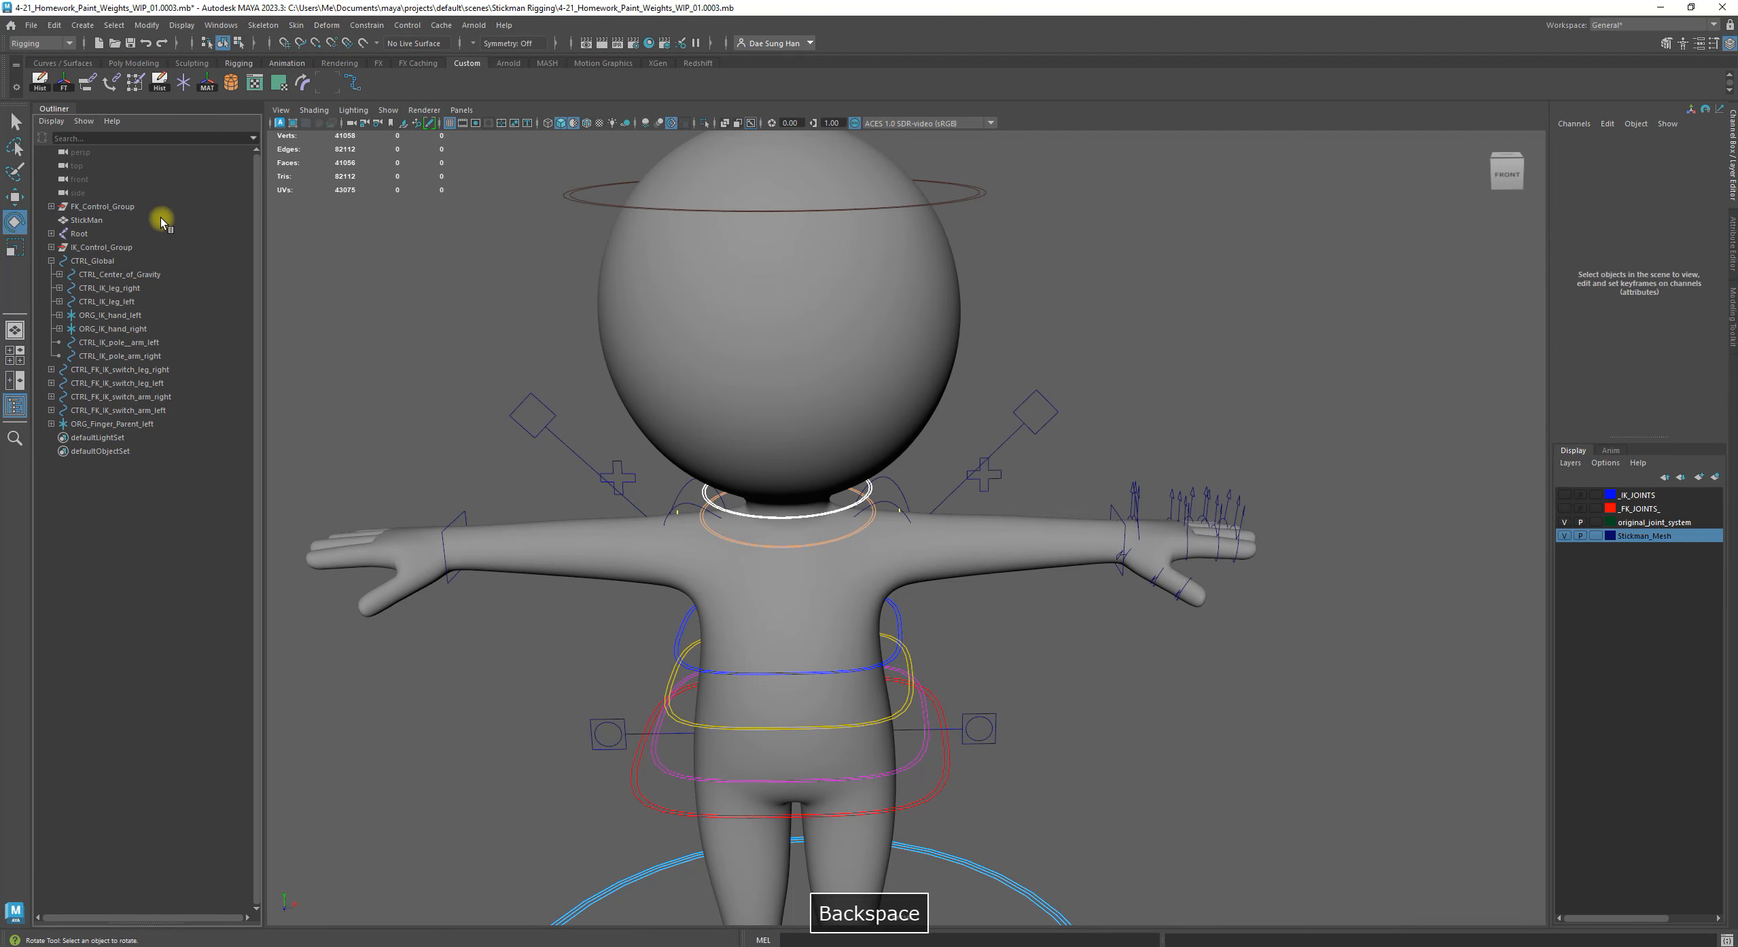
{"action": "left_click", "coordinate": [124, 425]}
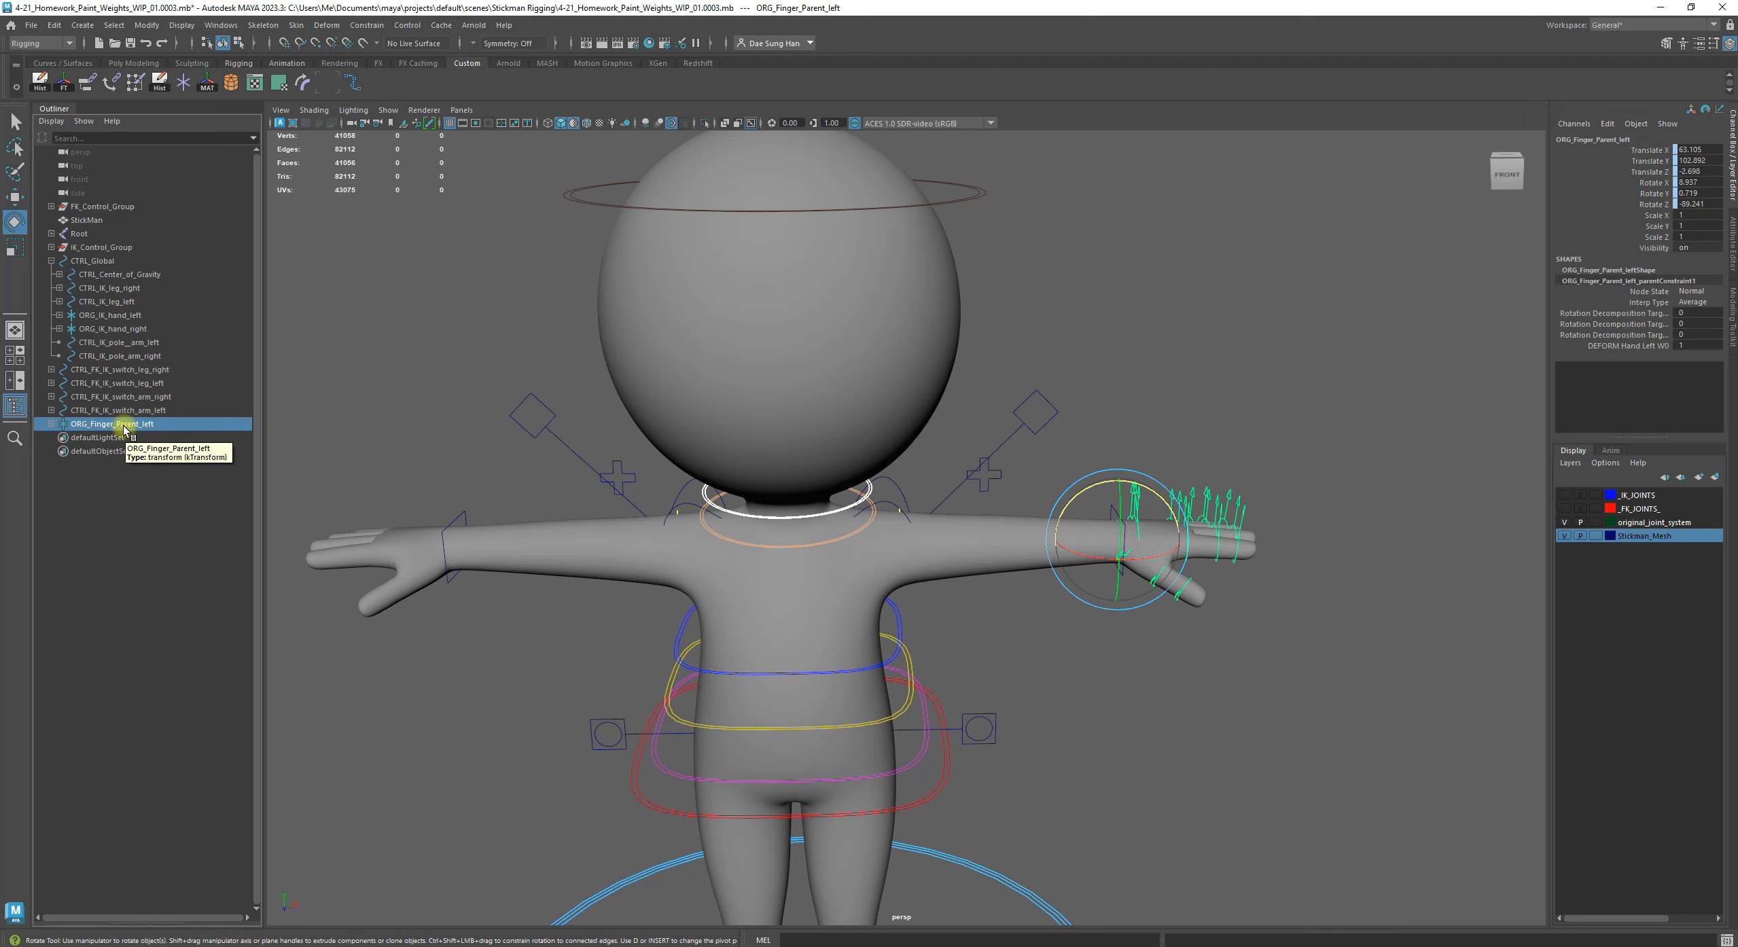
{"action": "key", "text": "BackSpace"}
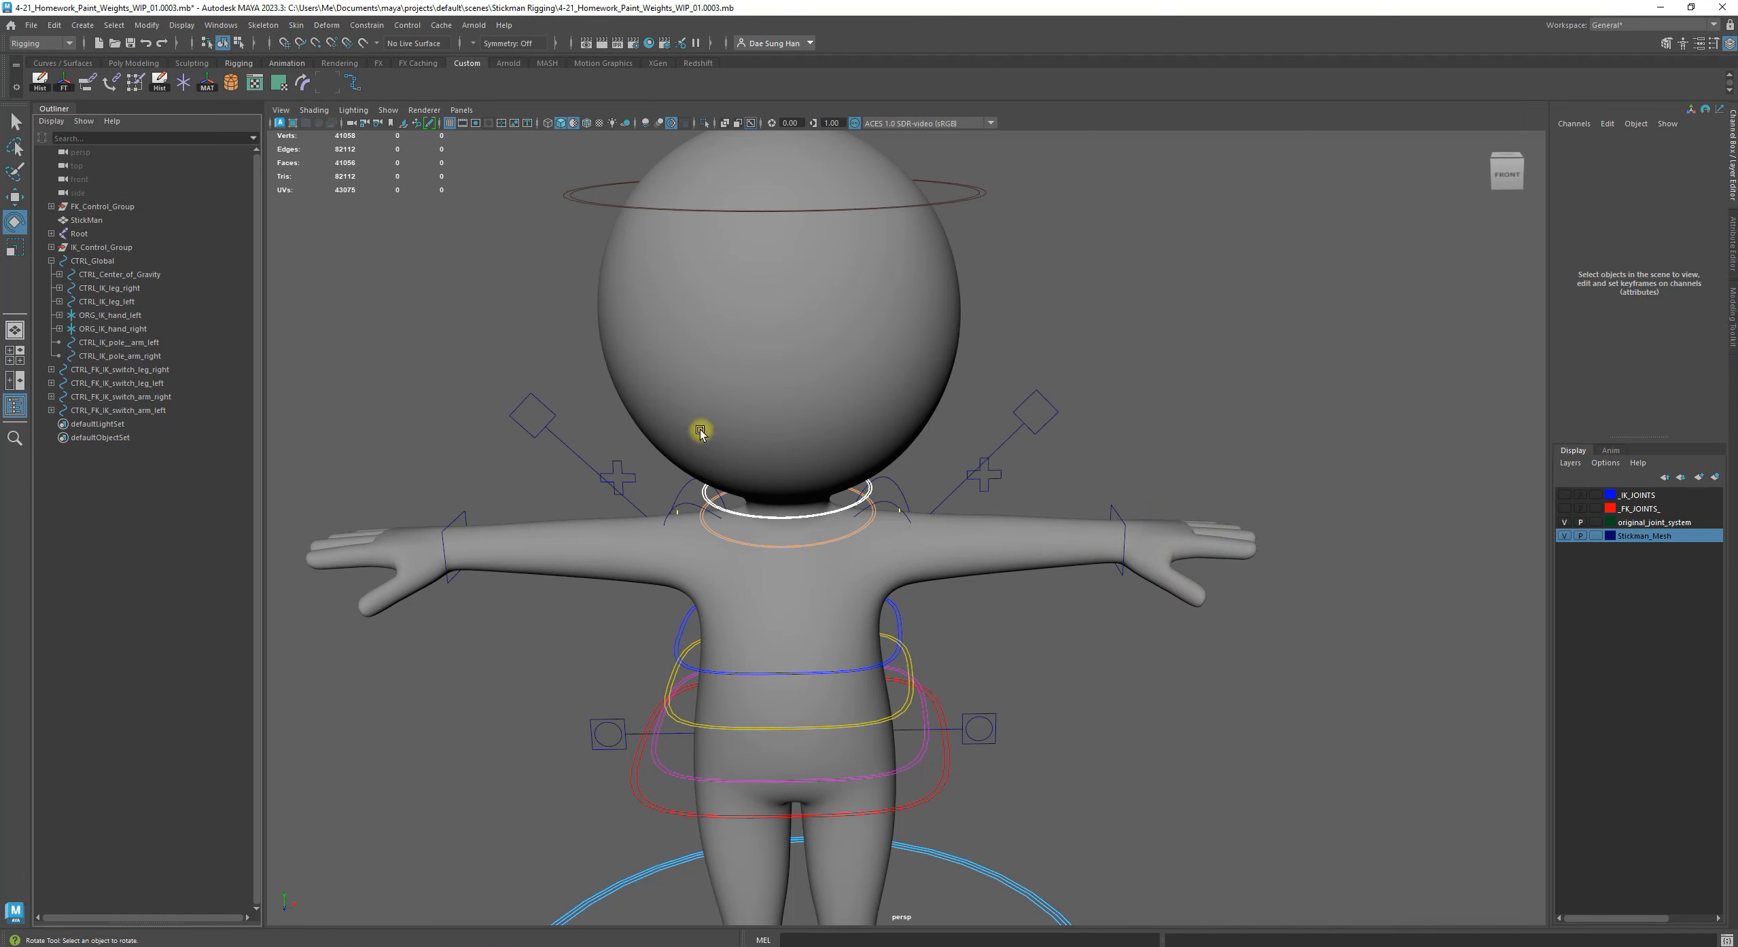
{"action": "left_click", "coordinate": [51, 261]}
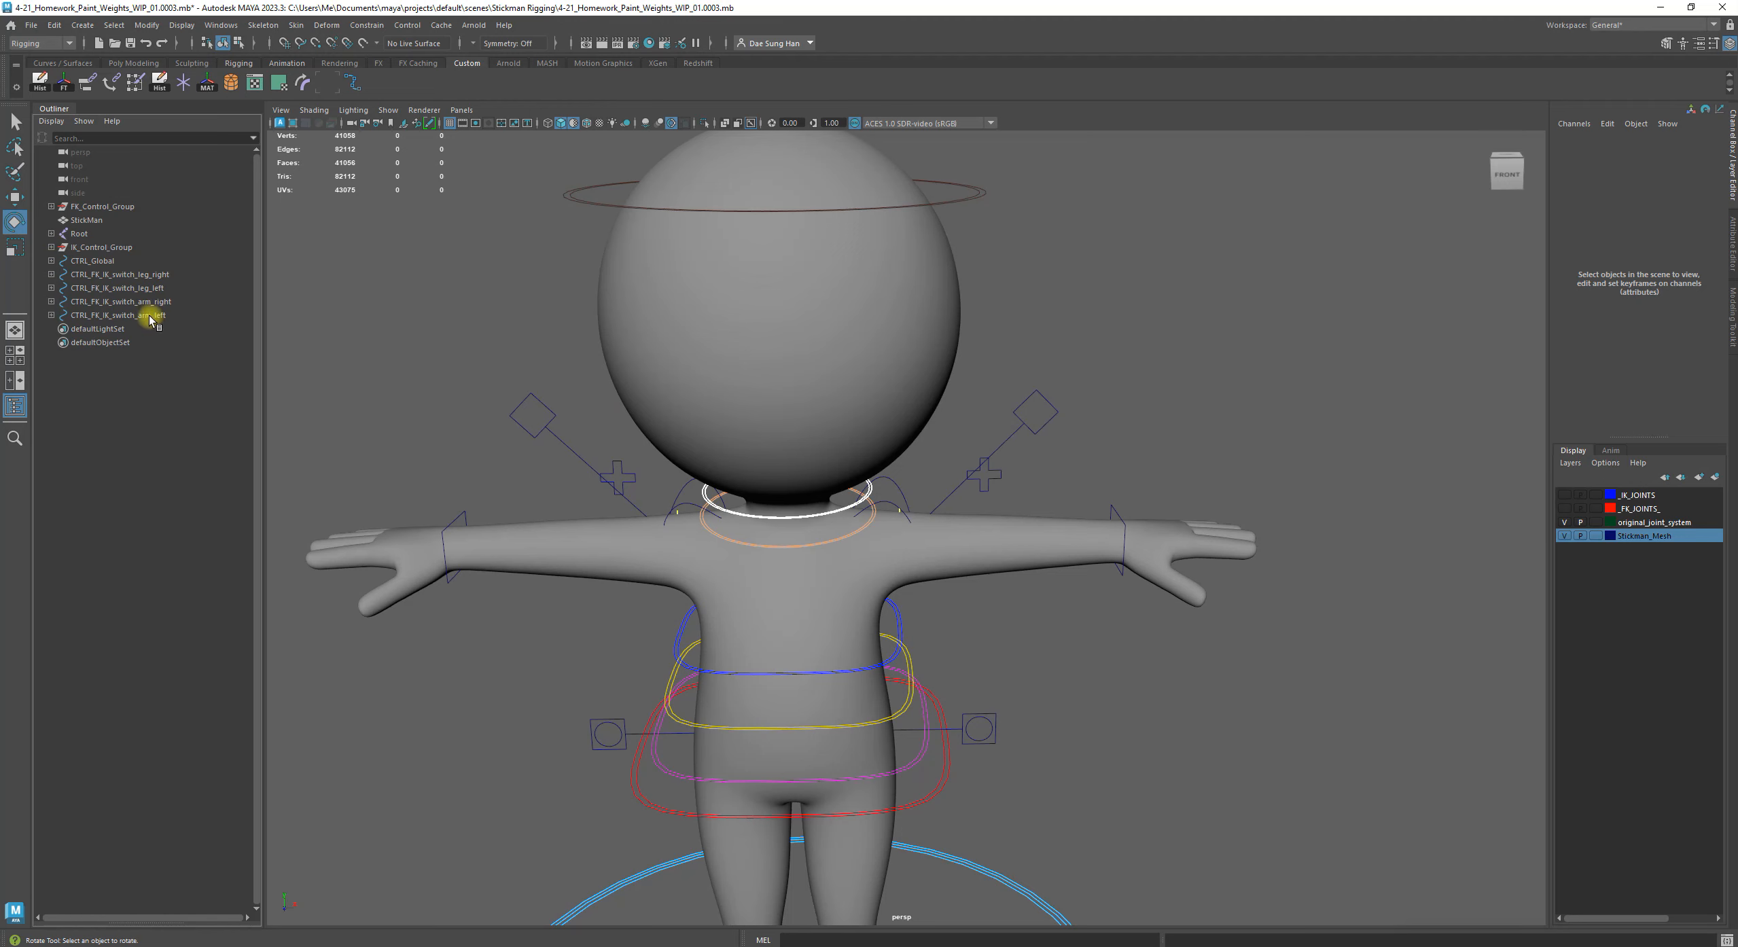
Test the rig's shoulder and torso controls with trial transforms and undo each one
{"action": "left_click", "coordinate": [892, 521]}
{"action": "left_click_drag", "start_coordinate": [894, 496], "coordinate": [897, 505]}
{"action": "key", "text": "z"}
{"action": "left_click", "coordinate": [1001, 591]}
{"action": "right_click_drag", "start_coordinate": [1001, 591], "coordinate": [950, 603], "text": "alt"}
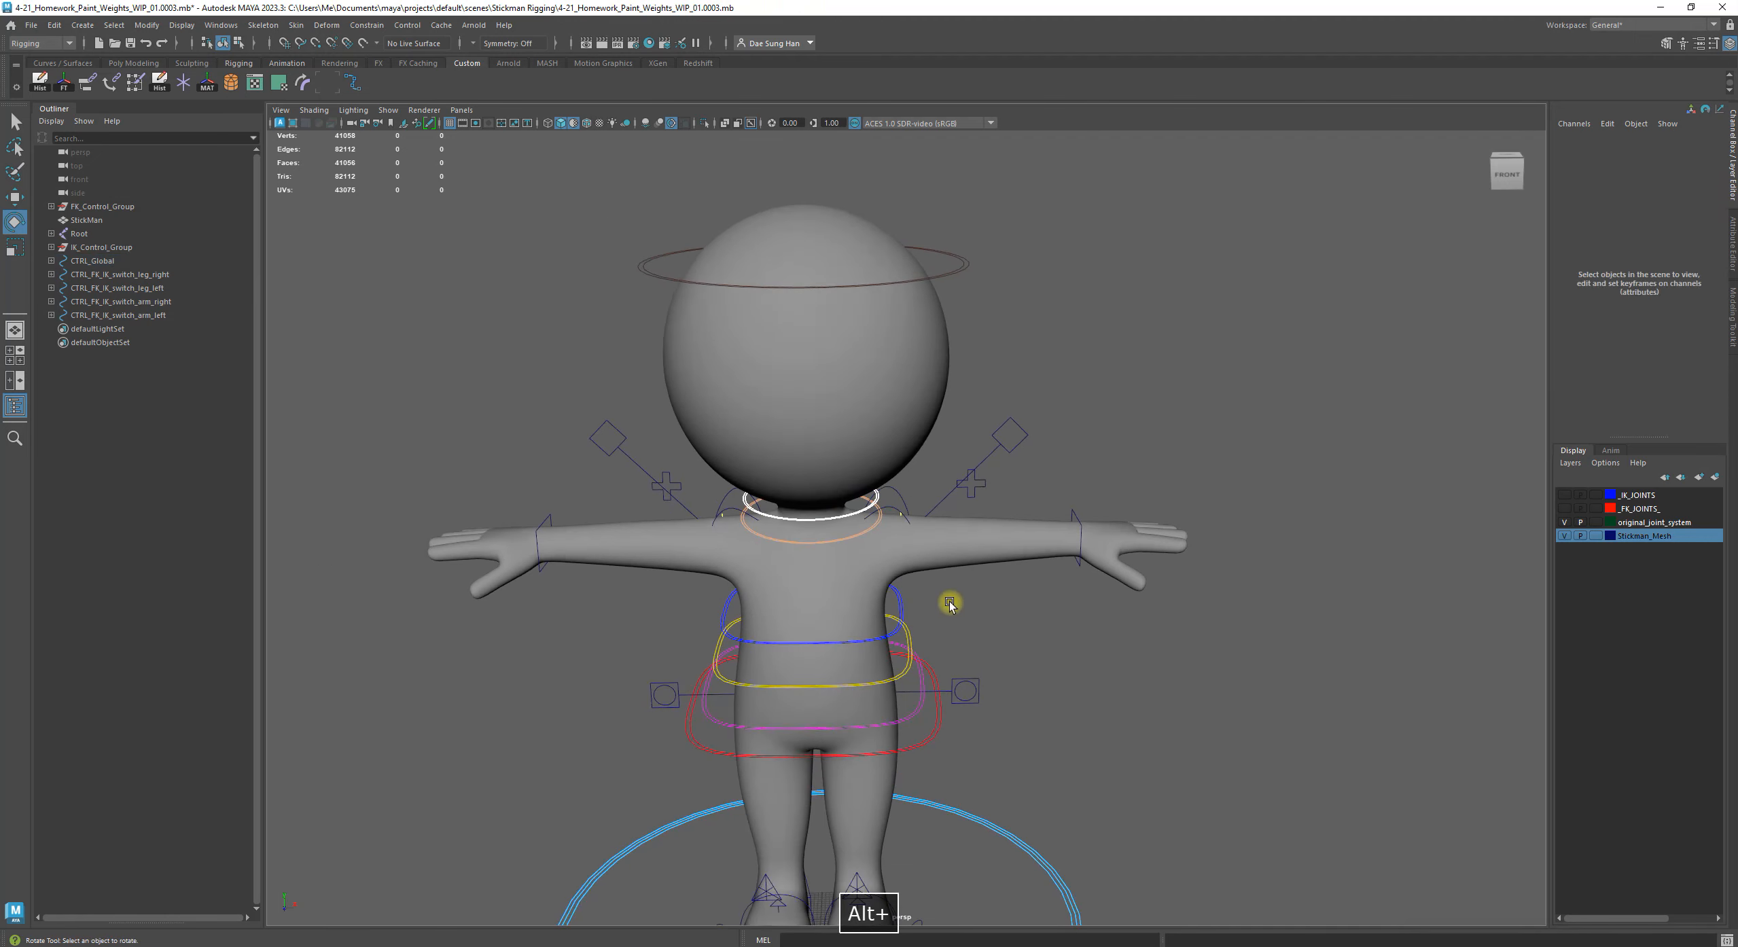
{"action": "middle_click_drag", "start_coordinate": [951, 604], "coordinate": [944, 526], "text": "alt"}
{"action": "left_click_drag", "start_coordinate": [966, 579], "coordinate": [944, 586], "text": "alt"}
{"action": "left_click", "coordinate": [920, 662]}
{"action": "key", "text": "w"}
{"action": "left_click_drag", "start_coordinate": [814, 583], "coordinate": [847, 644]}
{"action": "key", "text": "z"}
Reset the tested control's value to 0 and clear the selection
{"action": "left_click_drag", "start_coordinate": [982, 601], "coordinate": [900, 372], "text": "alt"}
{"action": "left_click", "coordinate": [900, 375]}
{"action": "type", "text": "0"}
{"action": "key", "text": "Return"}
{"action": "left_click_drag", "start_coordinate": [1094, 475], "coordinate": [1021, 504], "text": "alt"}
{"action": "left_click", "coordinate": [1033, 506]}
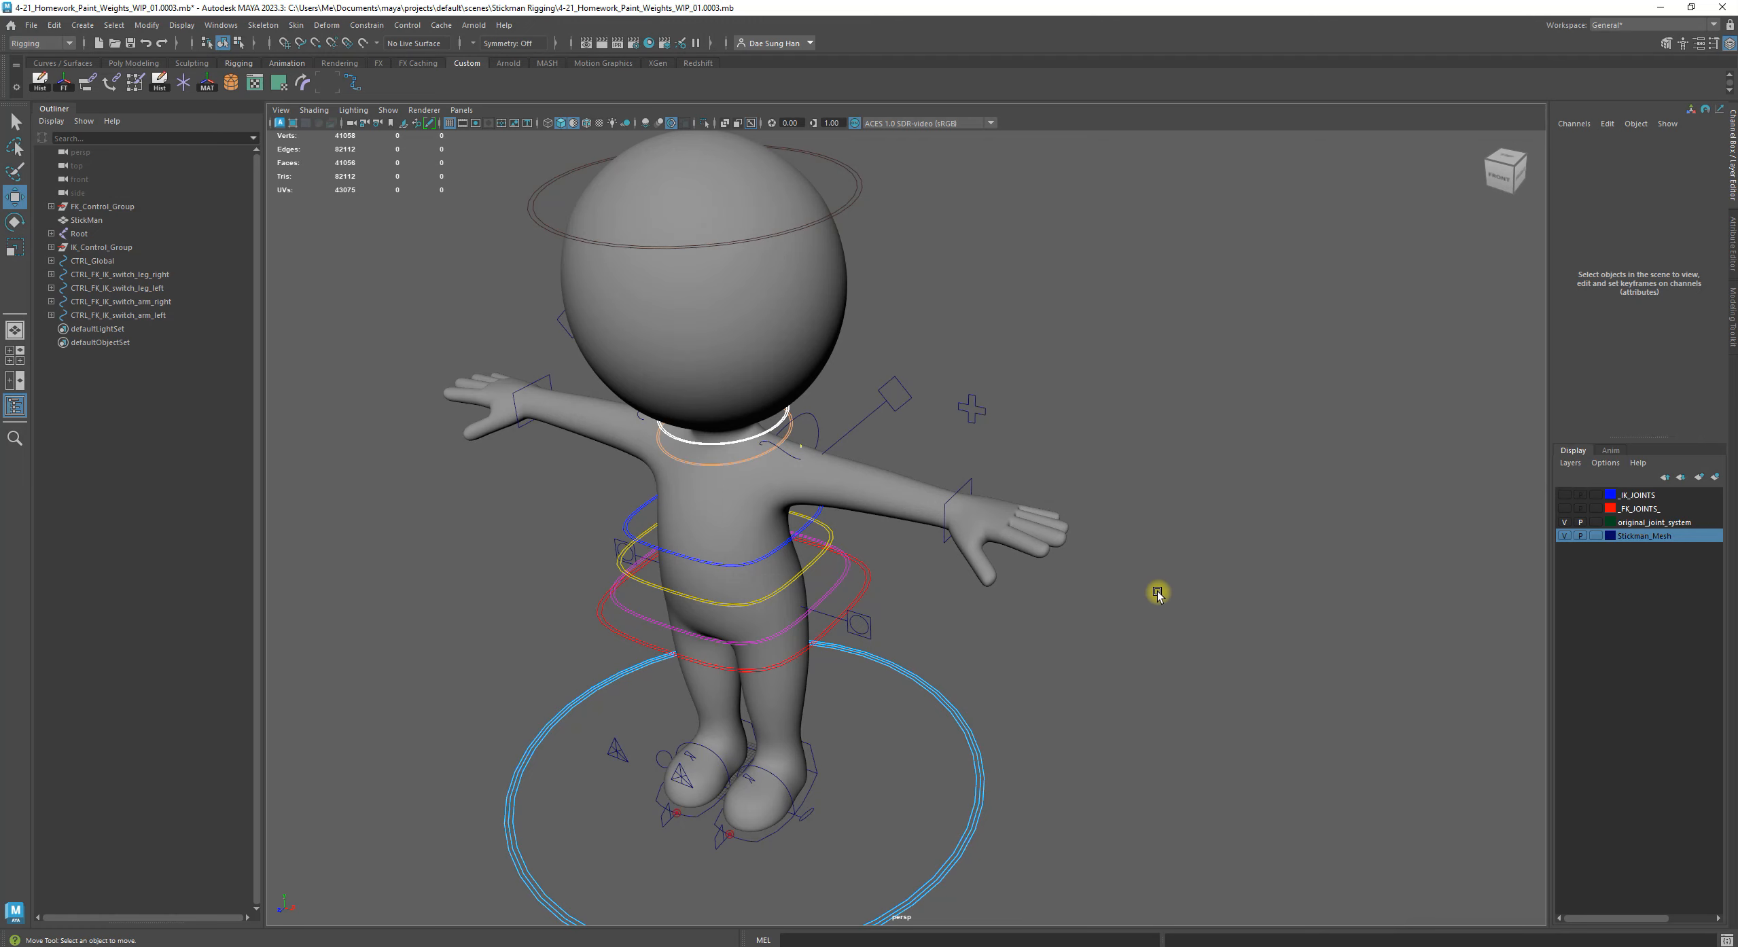
Import L_Fingers_Cntrl_Sets.mb from the Stickman Rigging folder into the scene
{"action": "left_click_drag", "start_coordinate": [1047, 554], "coordinate": [847, 520], "text": "alt"}
{"action": "scroll", "coordinate": [982, 464], "scroll_direction": "up", "scroll_amount": 4, "text": "alt"}
{"action": "right_click_drag", "start_coordinate": [848, 520], "coordinate": [1074, 568], "text": "alt"}
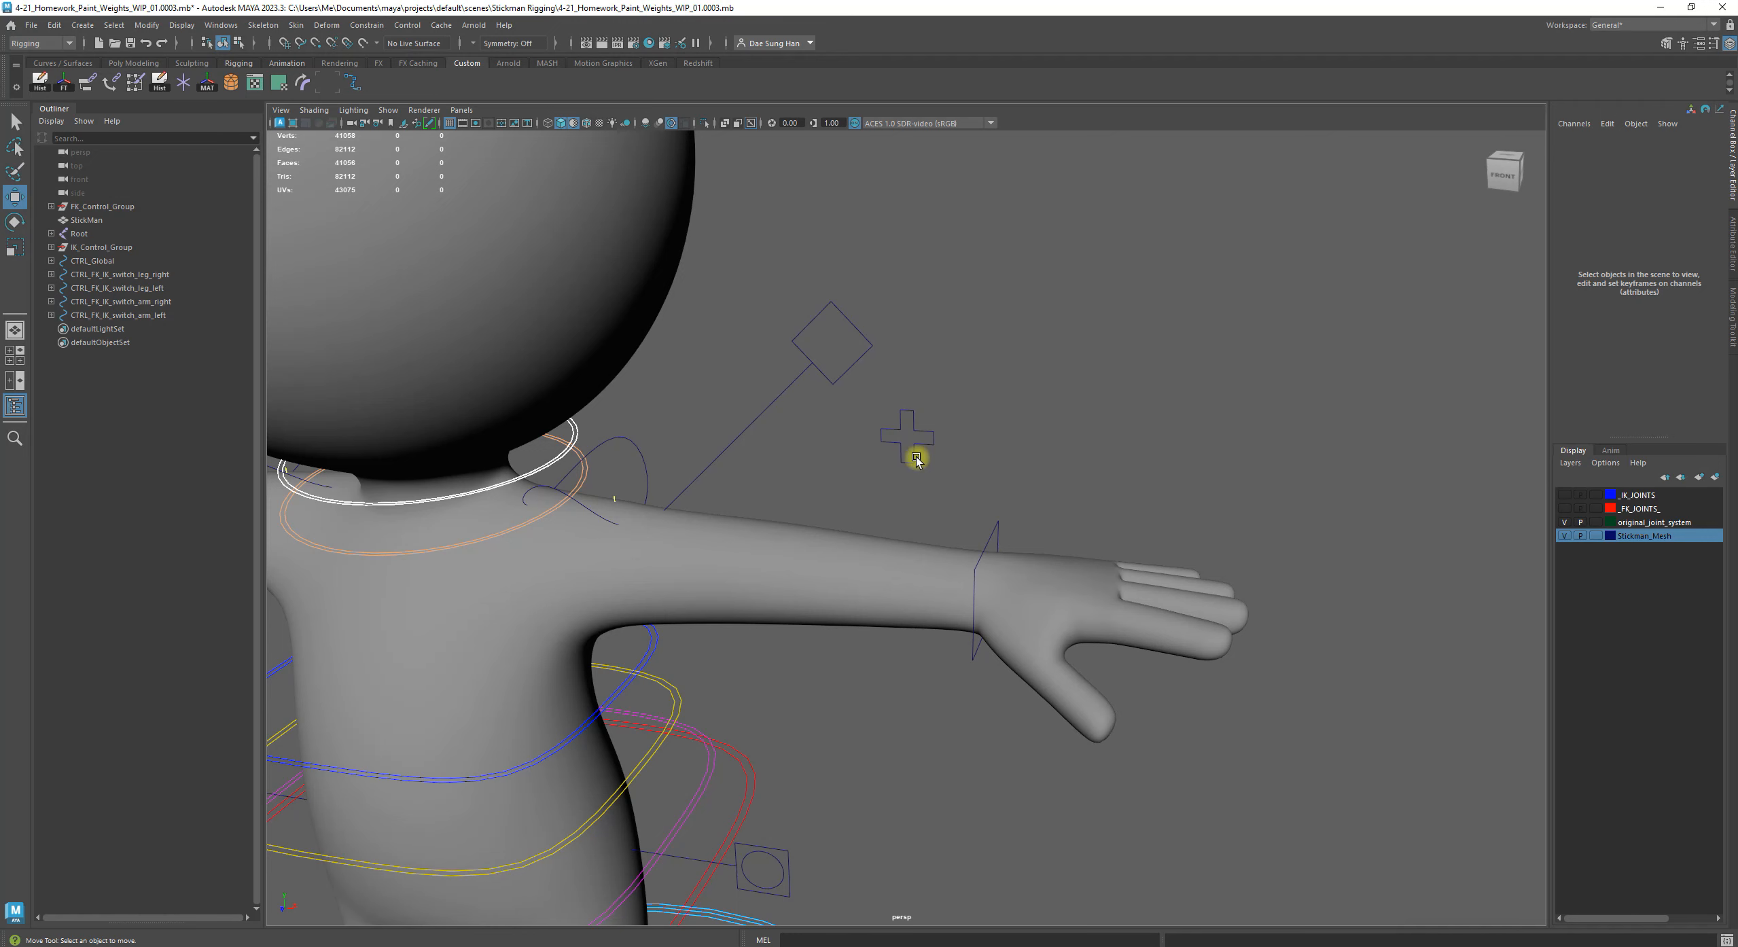
{"action": "left_click", "coordinate": [31, 25]}
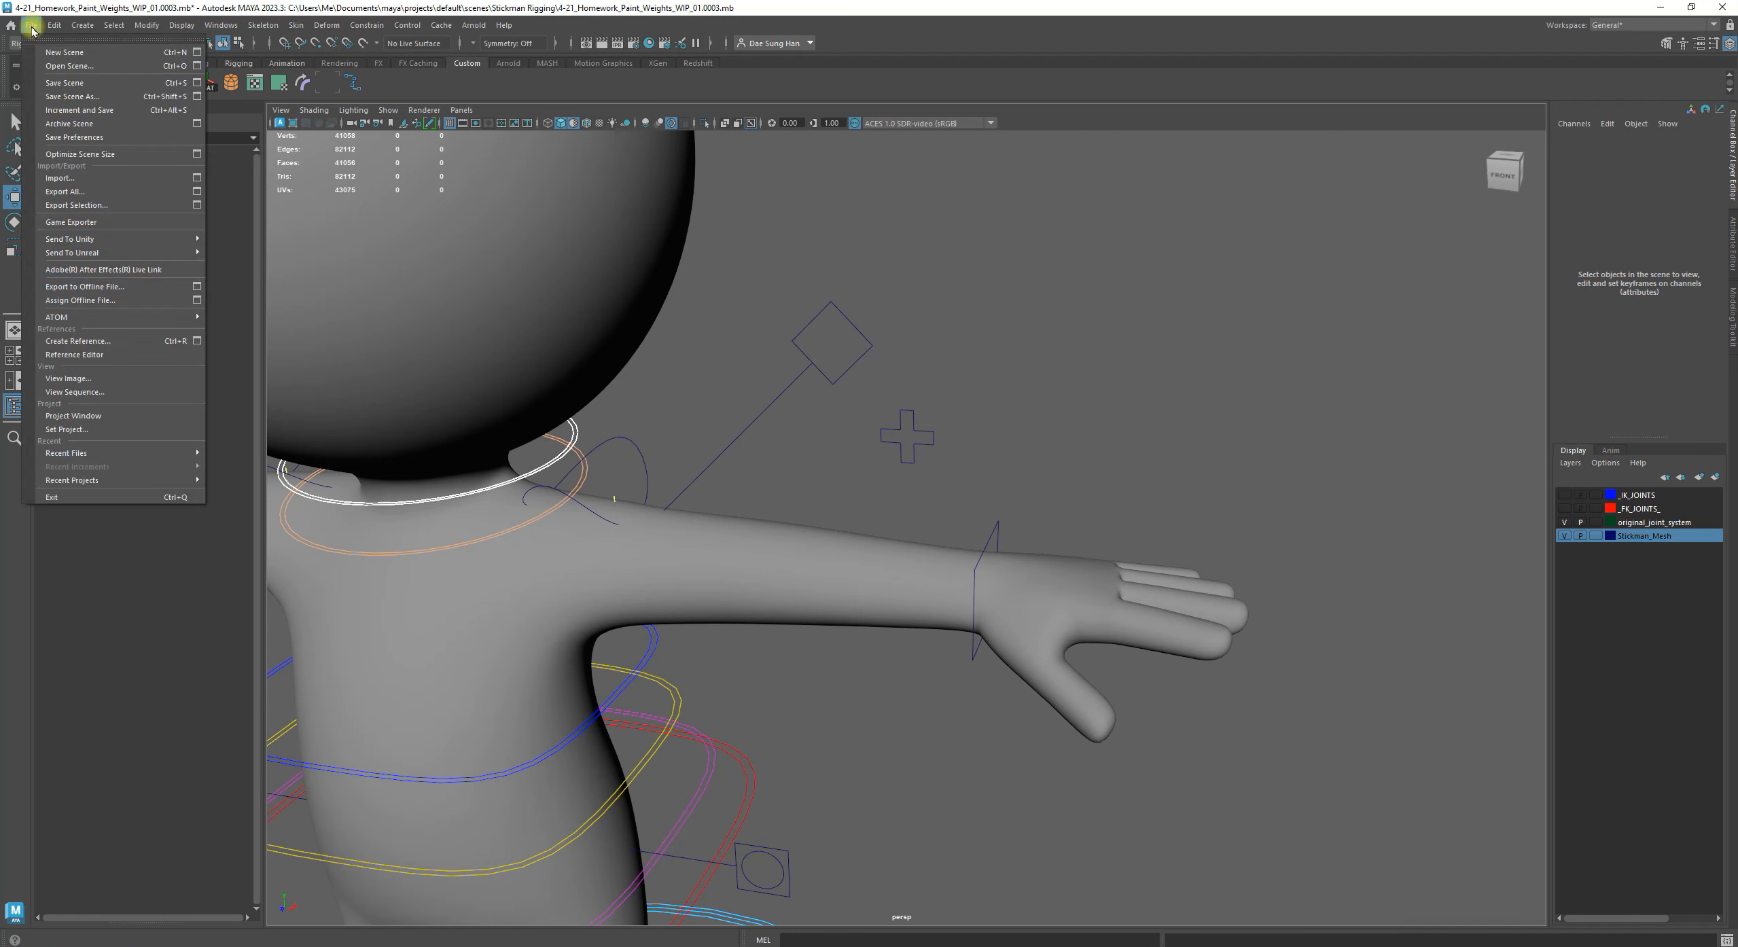
{"action": "left_click", "coordinate": [111, 179]}
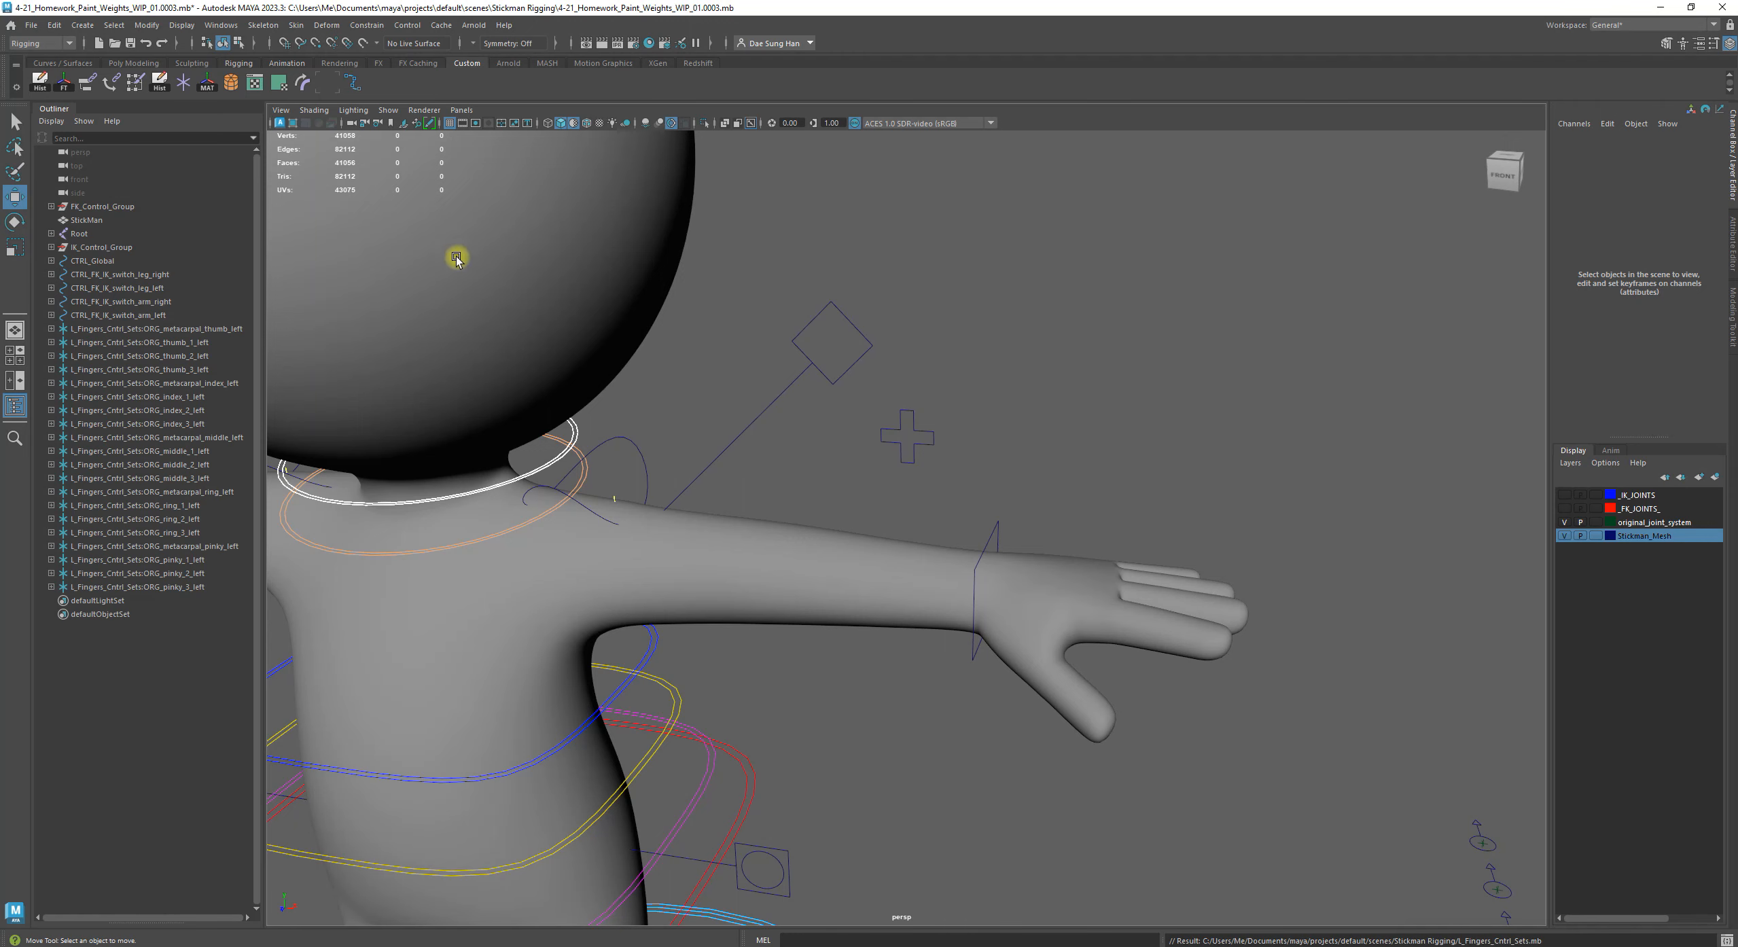
{"action": "right_click_drag", "start_coordinate": [1098, 415], "coordinate": [778, 473], "text": "alt"}
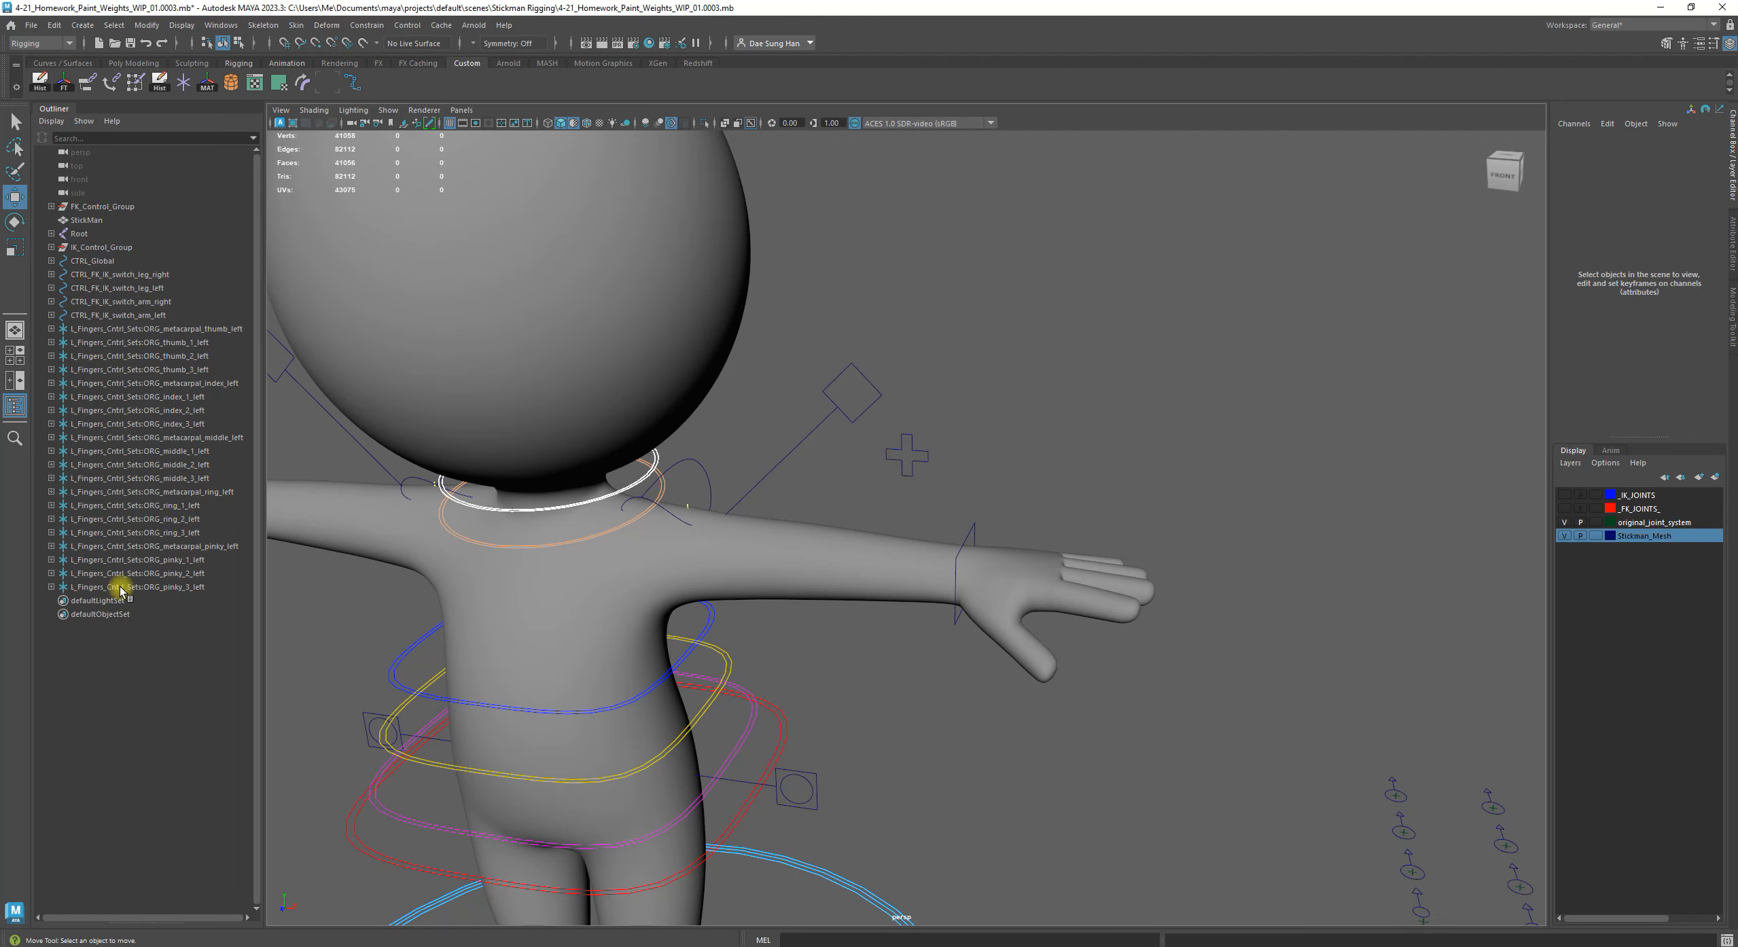
Select the imported left finger controls to locate them relative to the stickman's hand and clear the selection
{"action": "left_click_drag", "start_coordinate": [15, 104], "coordinate": [34, 122]}
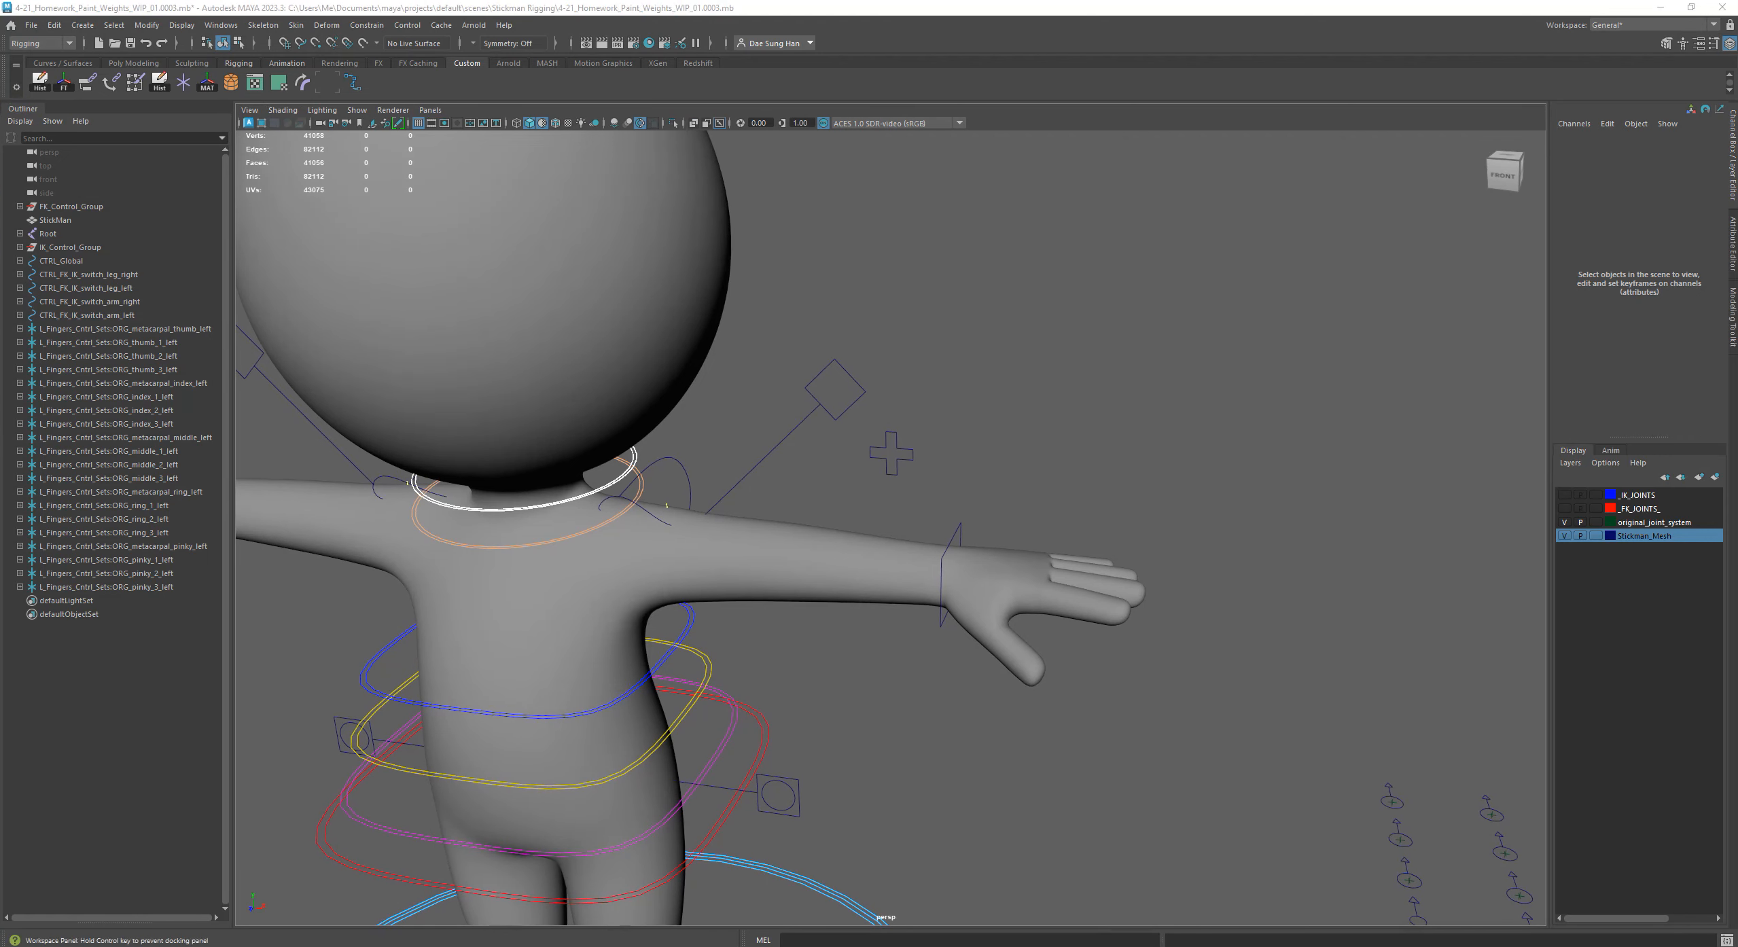
{"action": "right_click_drag", "start_coordinate": [1115, 559], "coordinate": [892, 549], "text": "alt"}
{"action": "left_click_drag", "start_coordinate": [892, 549], "coordinate": [914, 564], "text": "alt"}
{"action": "middle_click_drag", "start_coordinate": [1242, 570], "coordinate": [1033, 566], "text": "alt"}
{"action": "left_click_drag", "start_coordinate": [897, 493], "coordinate": [1240, 754]}
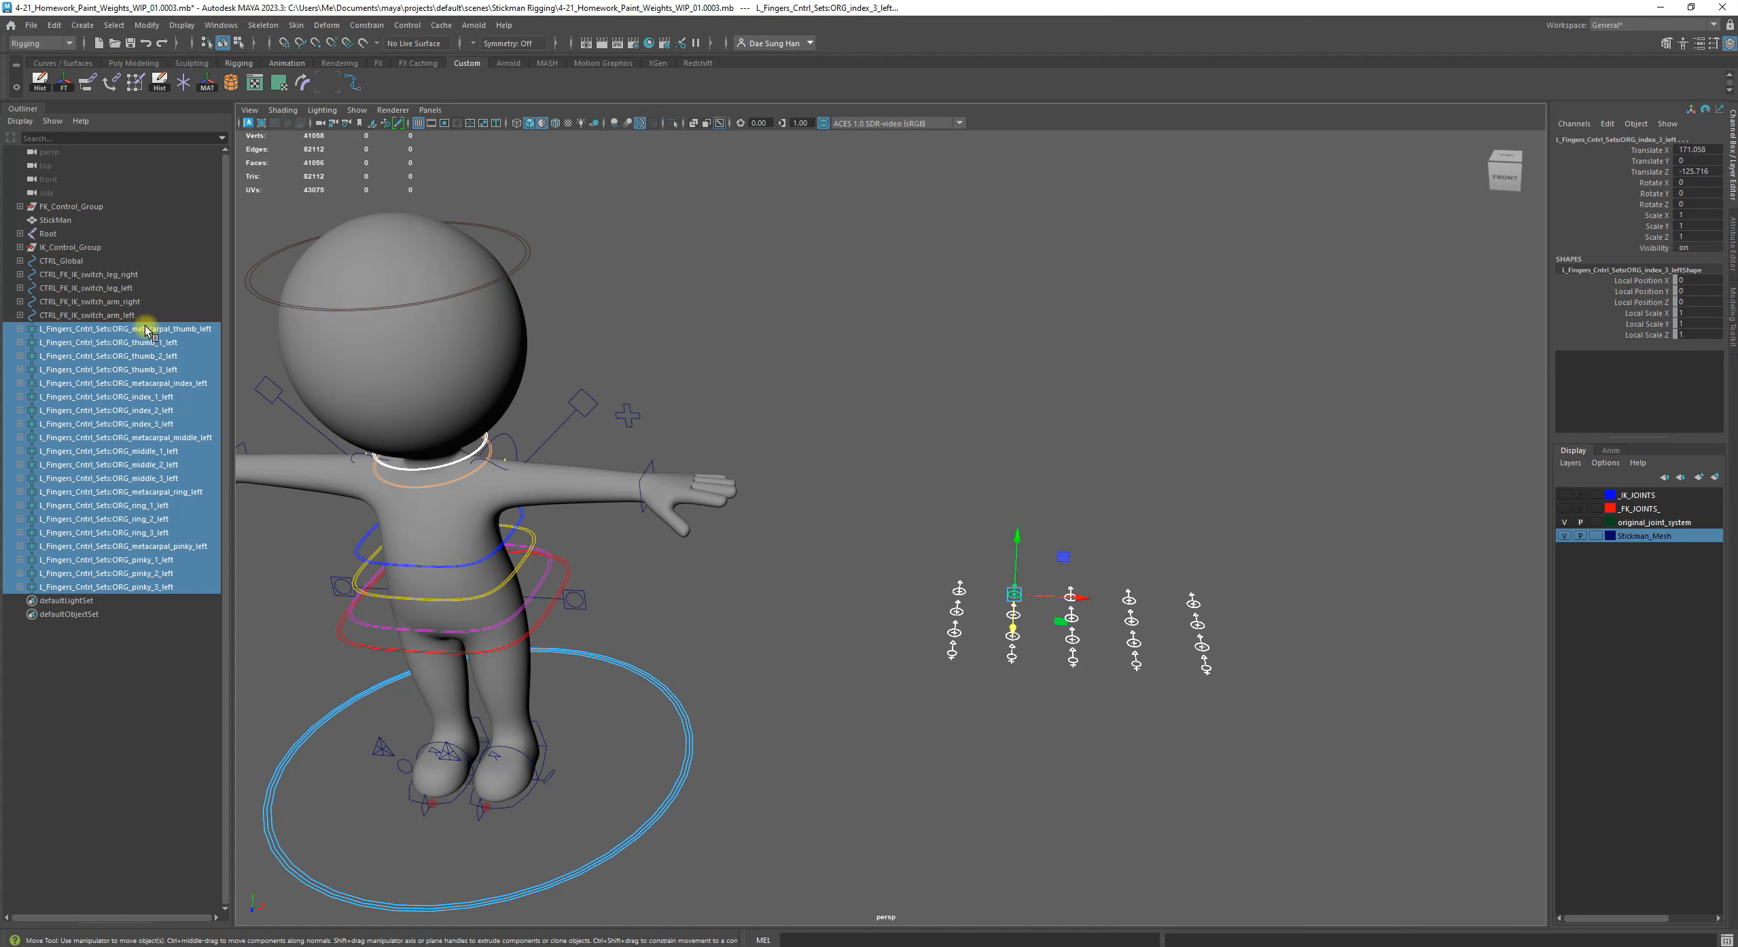
{"action": "left_click", "coordinate": [81, 679]}
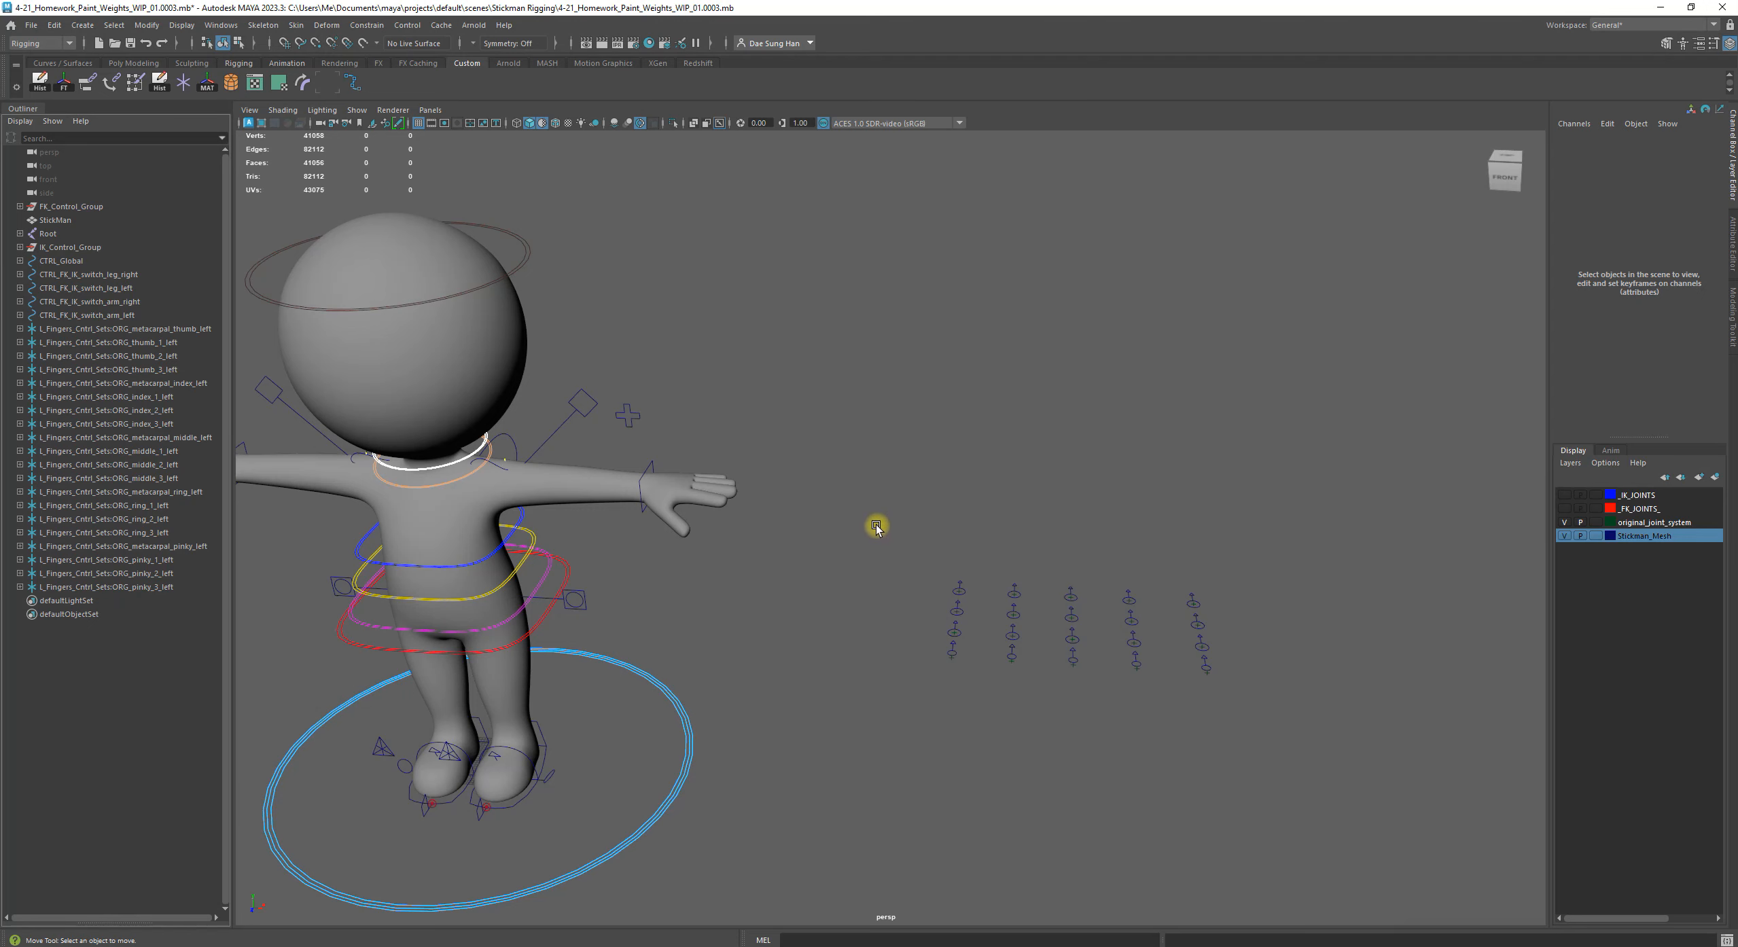
Examine the arrangement and shapes of the imported finger controls up close and in relation to the whole character
{"action": "left_click_drag", "start_coordinate": [876, 526], "coordinate": [1164, 710], "text": "alt"}
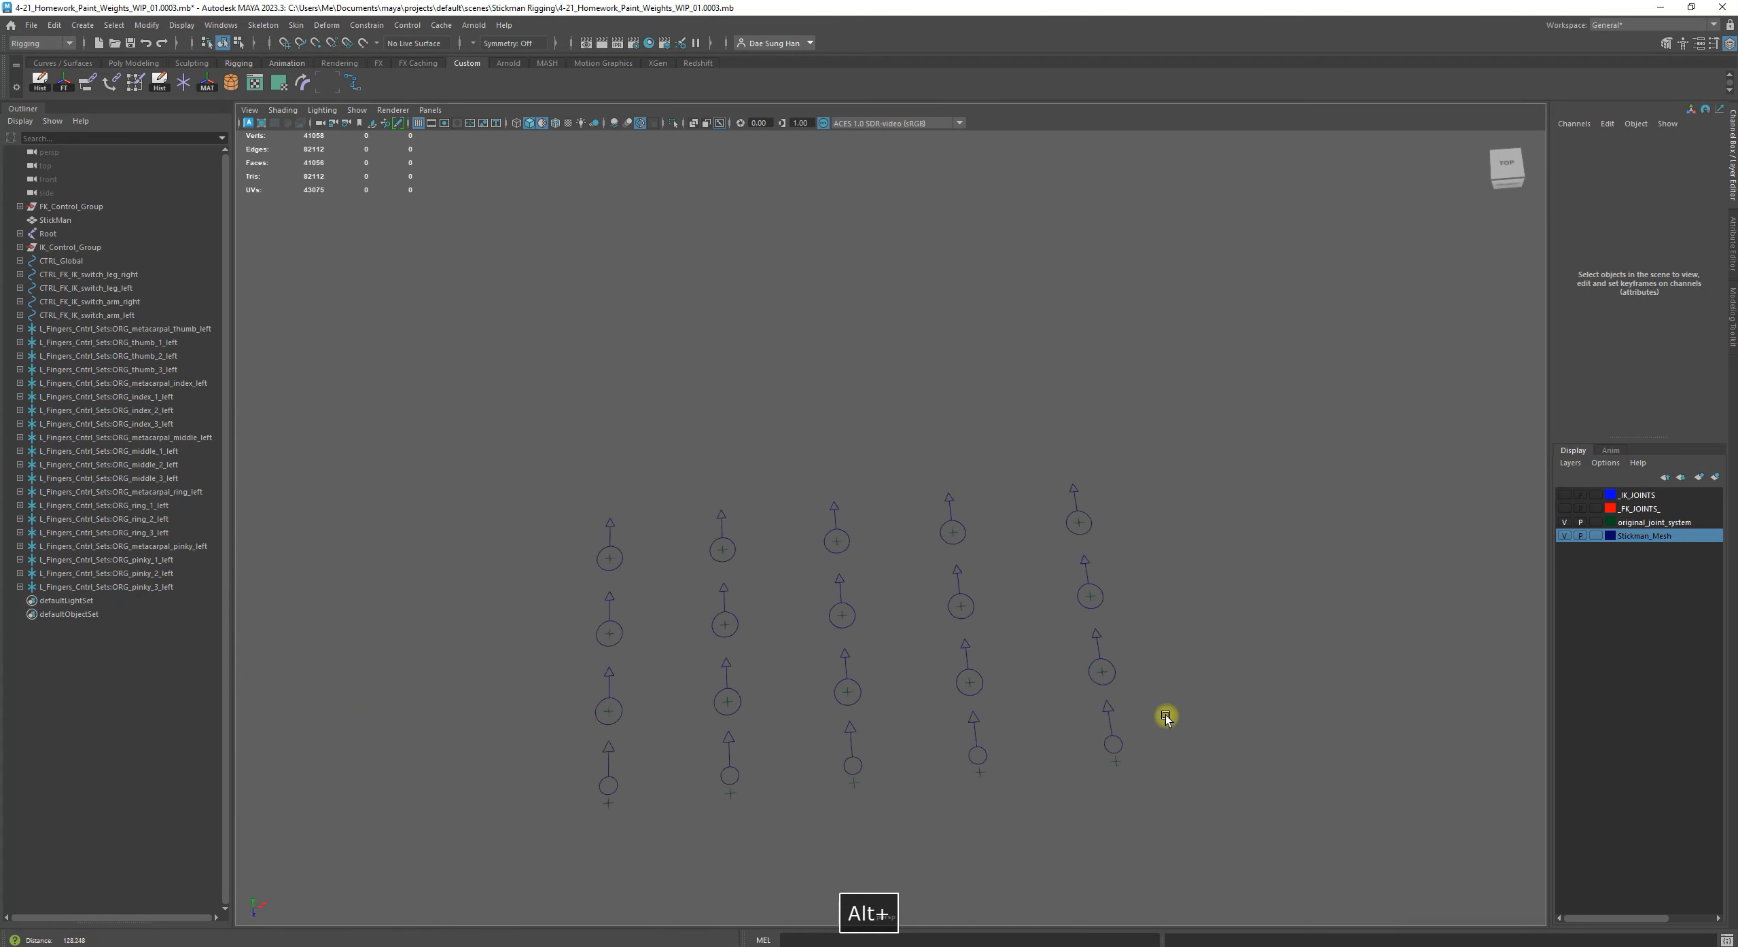
{"action": "left_click", "coordinate": [833, 542]}
{"action": "key", "text": "f"}
{"action": "right_click_drag", "start_coordinate": [1183, 555], "coordinate": [927, 551], "text": "alt"}
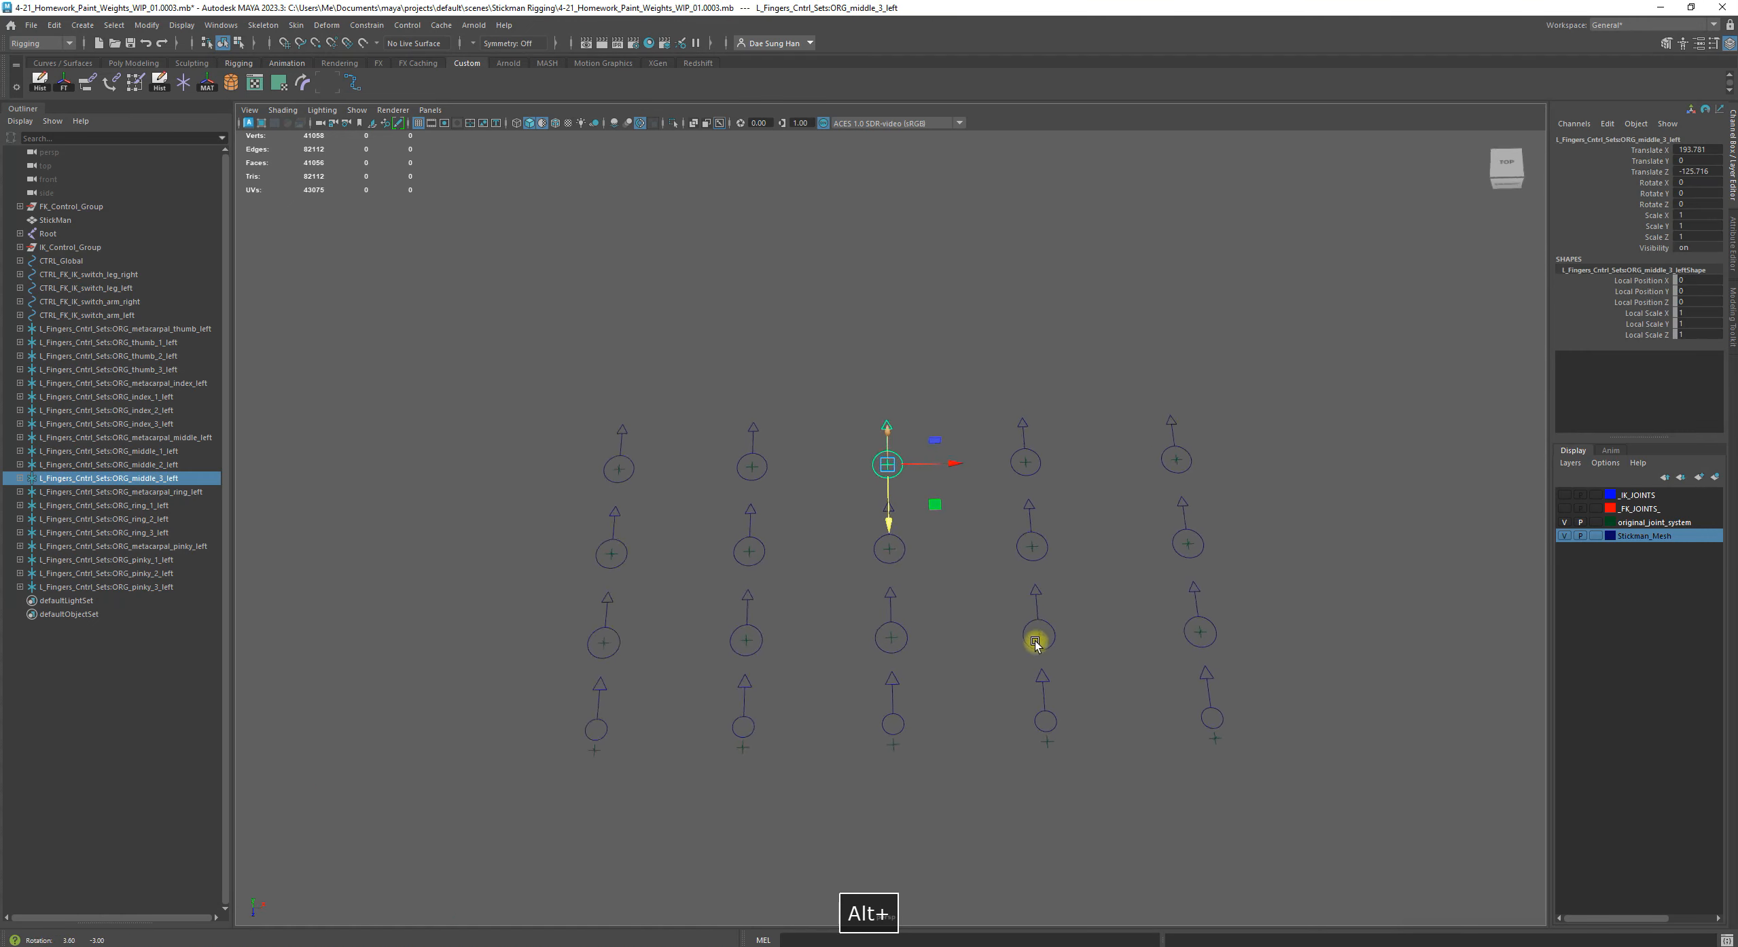
{"action": "left_click_drag", "start_coordinate": [1141, 415], "coordinate": [1021, 551], "text": "alt"}
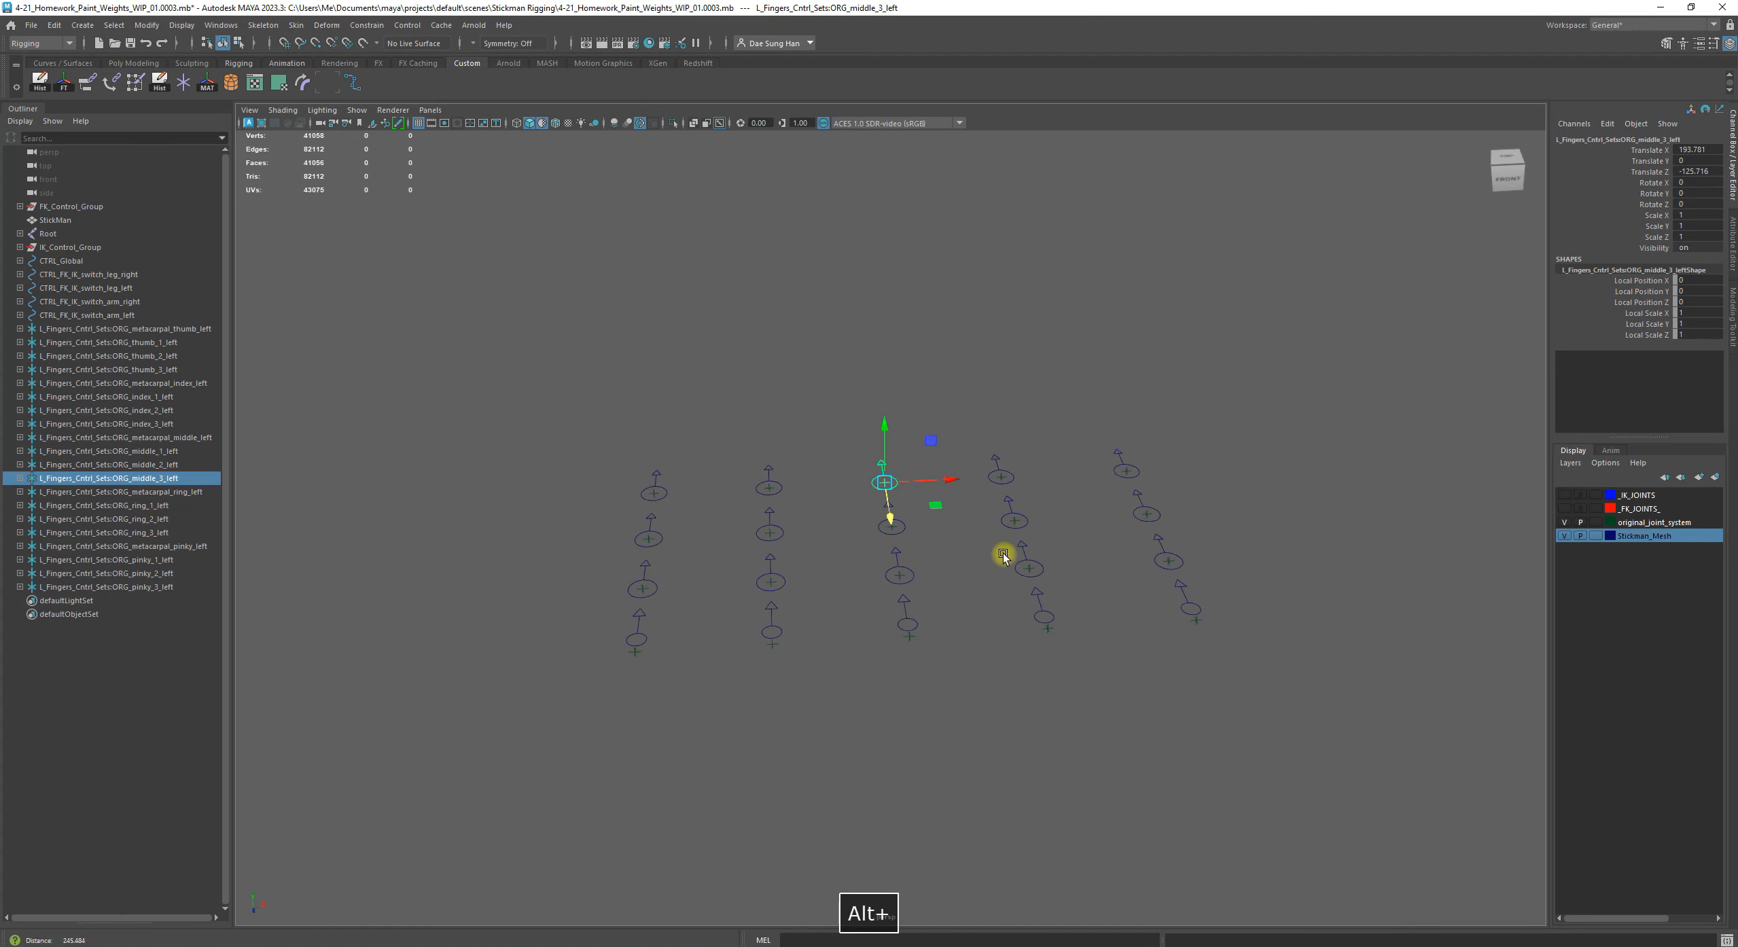
{"action": "left_click", "coordinate": [917, 535]}
{"action": "left_click", "coordinate": [887, 484]}
{"action": "right_click_drag", "start_coordinate": [776, 657], "coordinate": [919, 644], "text": "alt"}
{"action": "left_click", "coordinate": [898, 706]}
{"action": "left_click_drag", "start_coordinate": [920, 644], "coordinate": [842, 630], "text": "alt"}
{"action": "middle_click_drag", "start_coordinate": [585, 644], "coordinate": [748, 633], "text": "alt"}
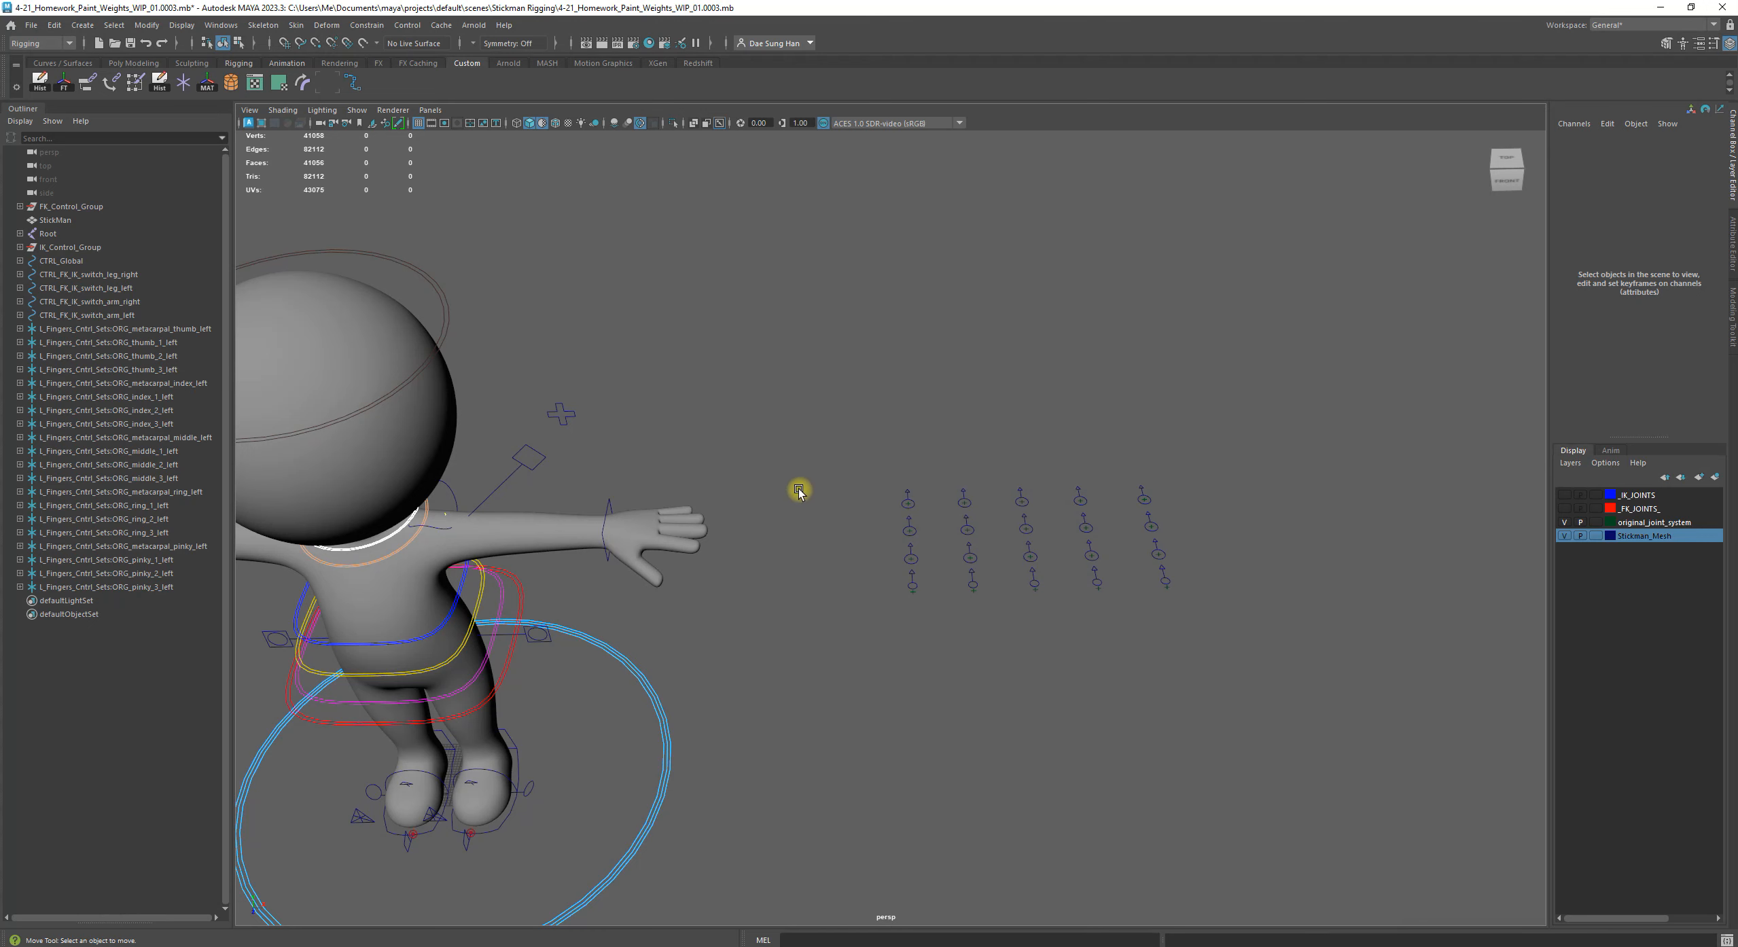
{"action": "left_click_drag", "start_coordinate": [871, 568], "coordinate": [875, 545], "text": "alt"}
{"action": "right_click_drag", "start_coordinate": [875, 545], "coordinate": [888, 504], "text": "alt"}
{"action": "left_click_drag", "start_coordinate": [888, 504], "coordinate": [883, 525], "text": "alt"}
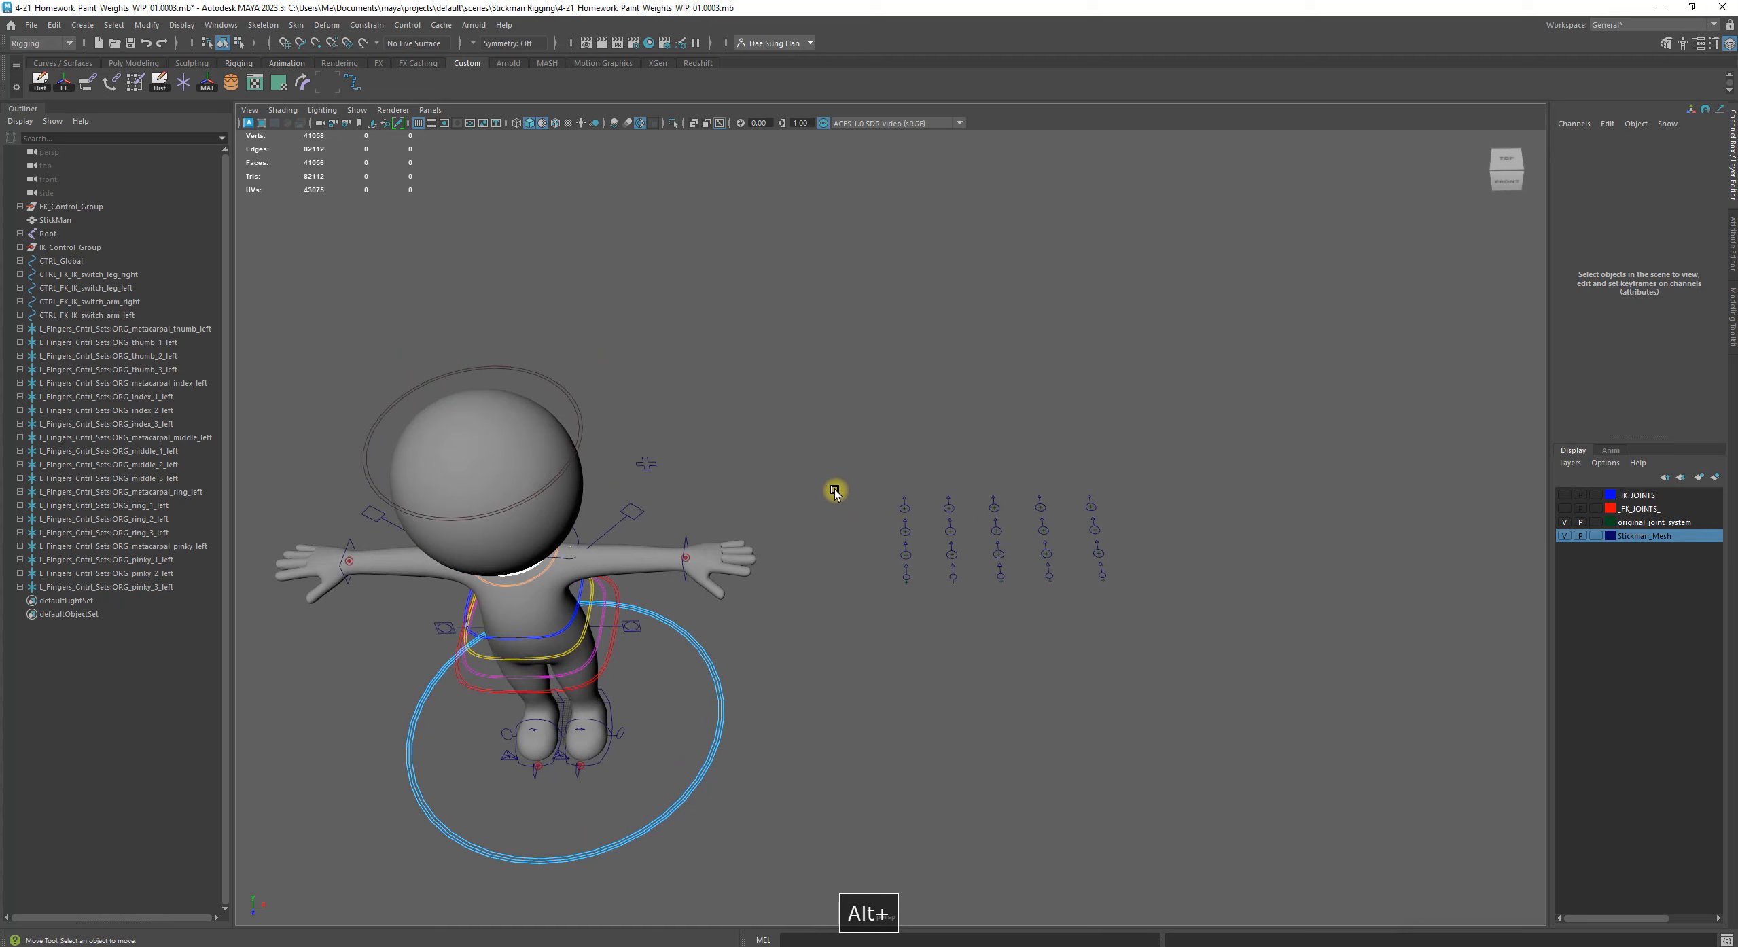
Select all imported L_Fingers_Cntrl_Sets groups from metacarpal thumb to pinky 3, widen the Outliner, and clear the selection
{"action": "left_click", "coordinate": [59, 329]}
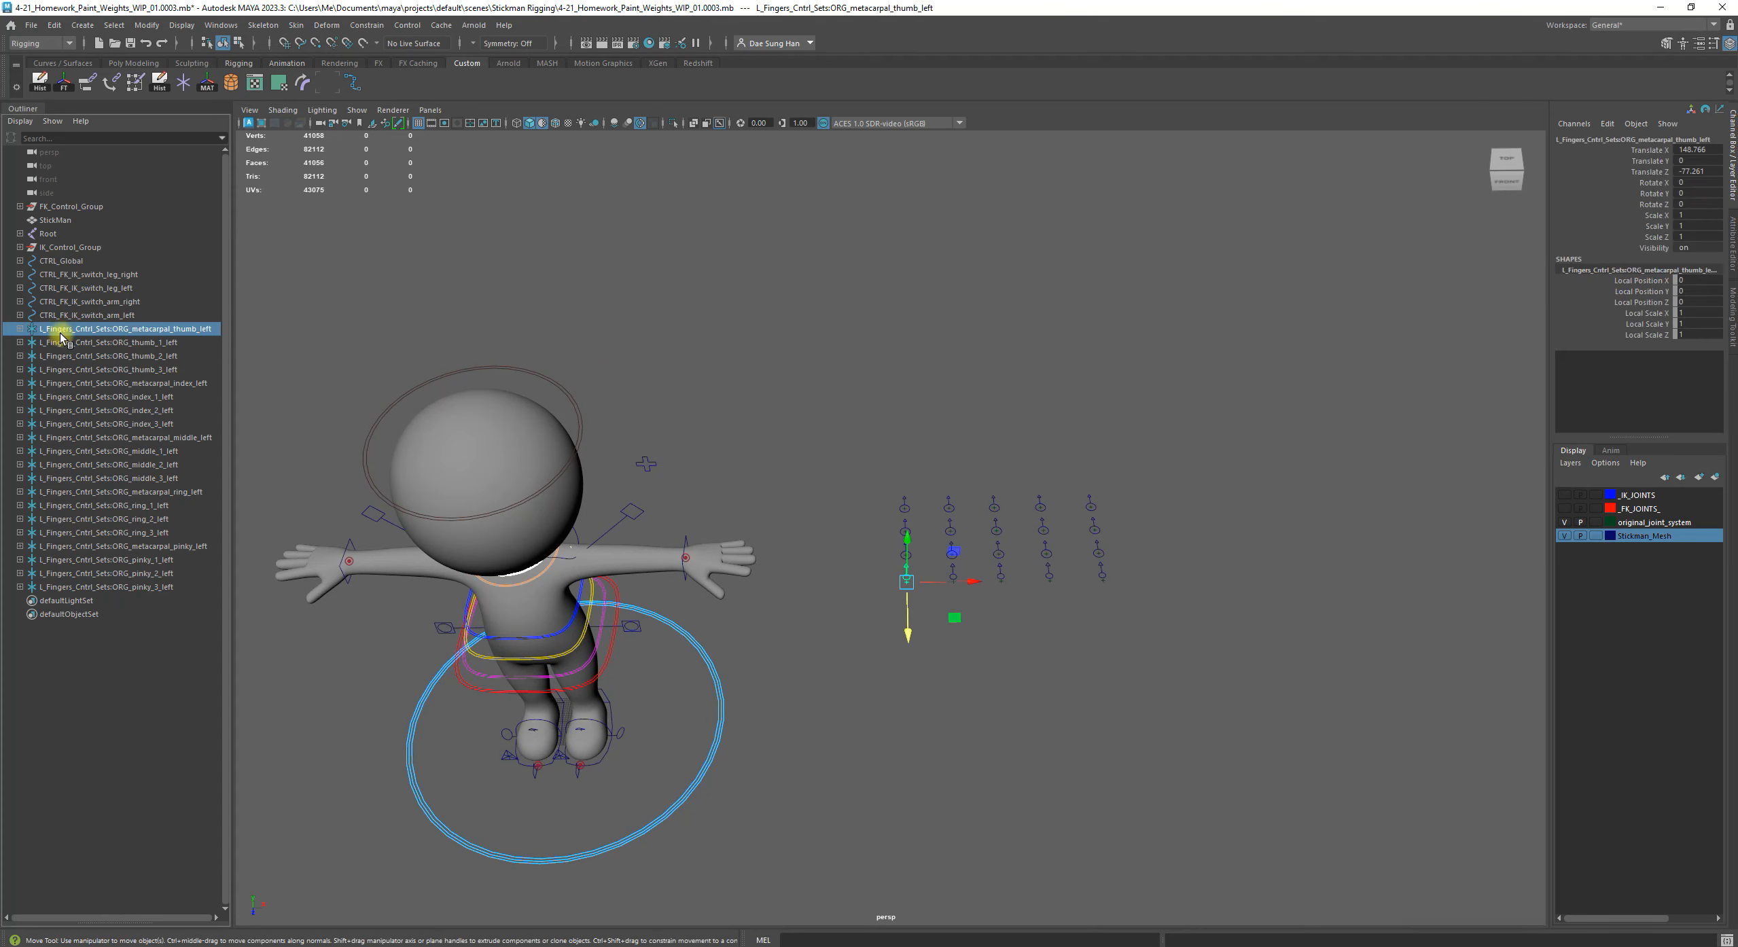
{"action": "left_click", "coordinate": [158, 588], "text": "shift"}
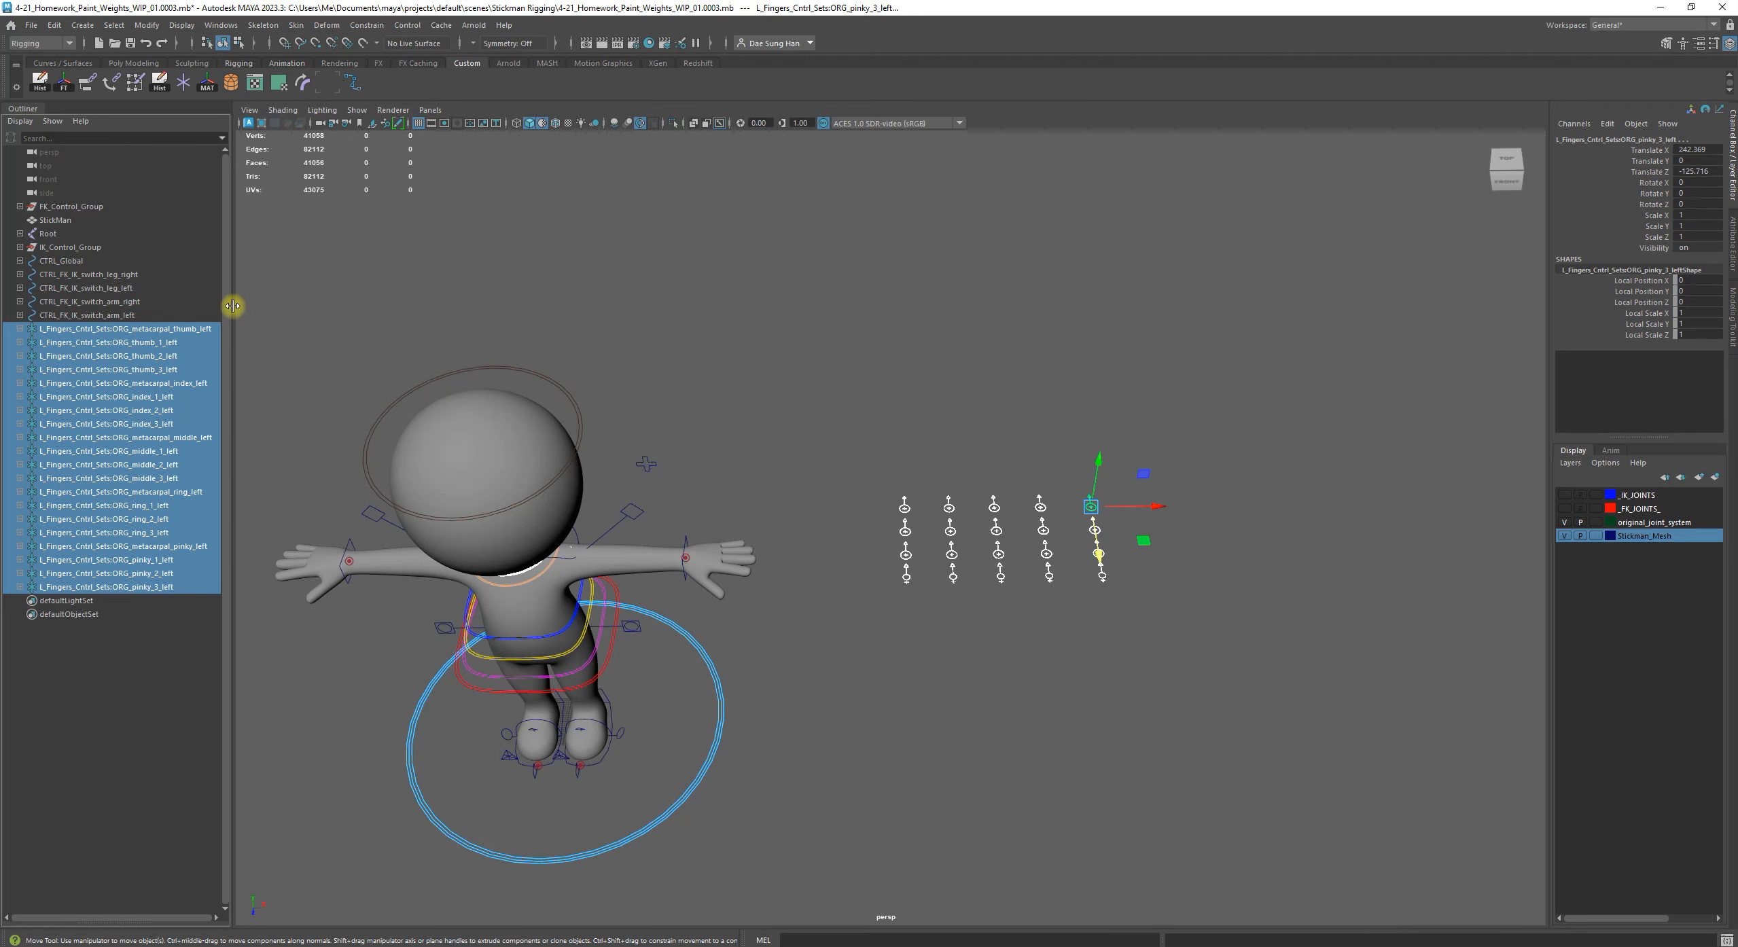
{"action": "left_click_drag", "start_coordinate": [232, 306], "coordinate": [374, 322]}
{"action": "left_click", "coordinate": [244, 663]}
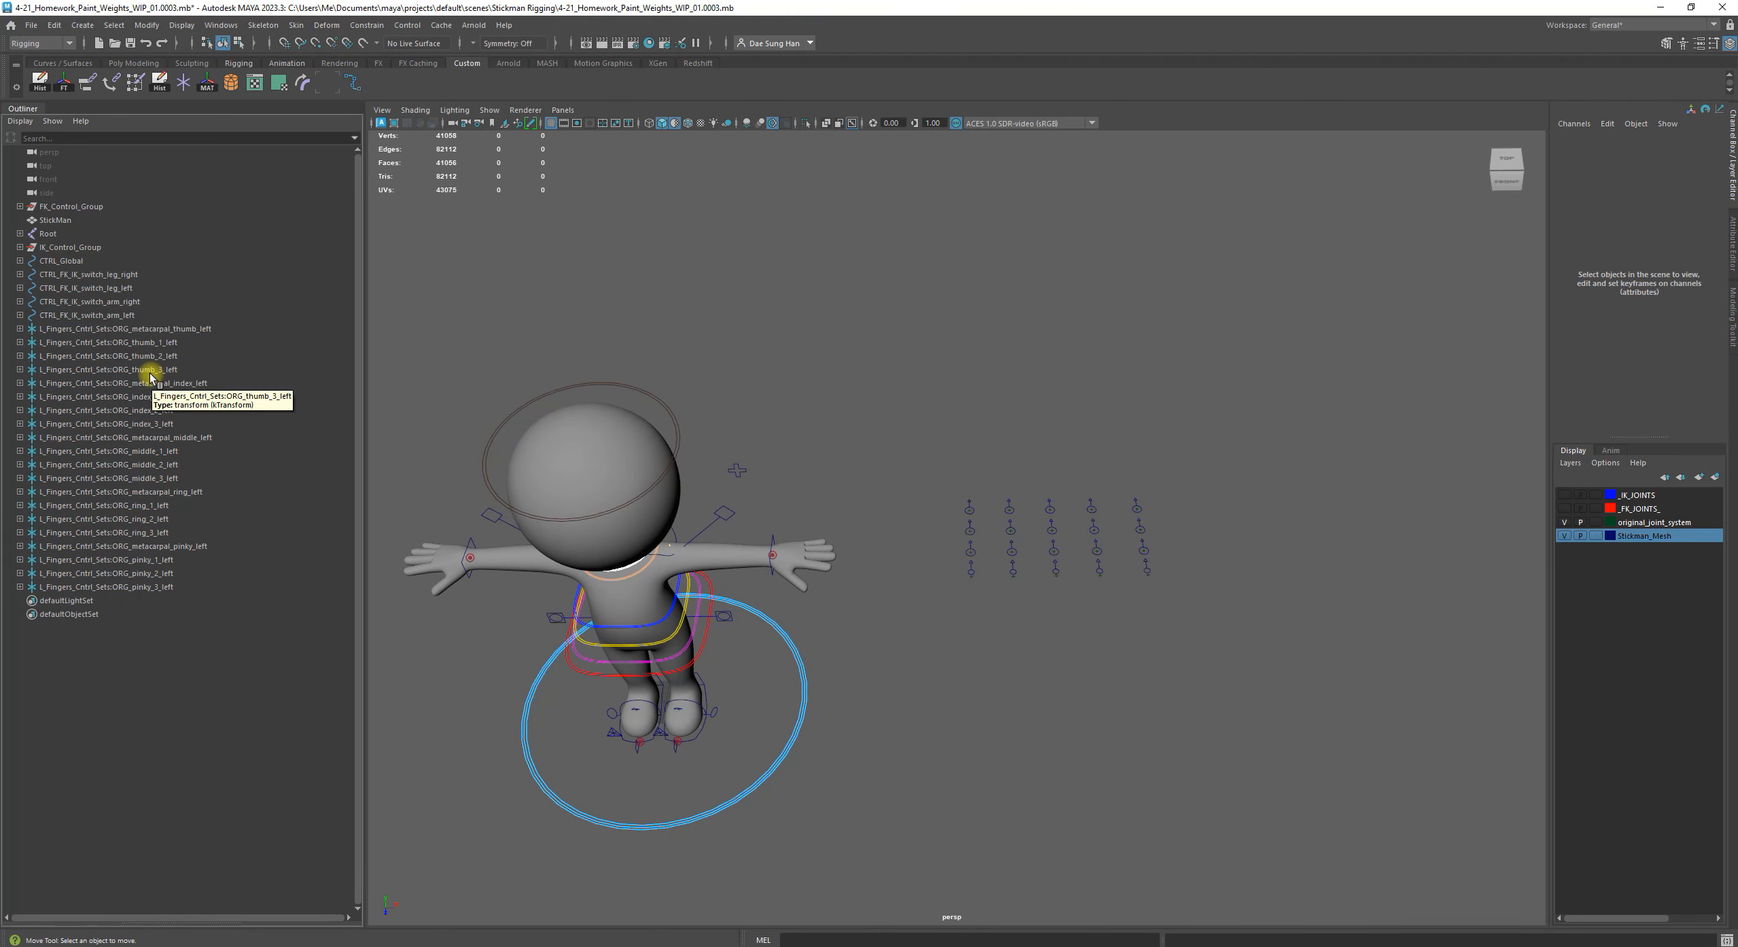
Expand the thumb metacarpal group and hide all other imported finger groups from ORG_thumb_1_left through ORG_pinky_3_left
{"action": "left_click", "coordinate": [20, 328]}
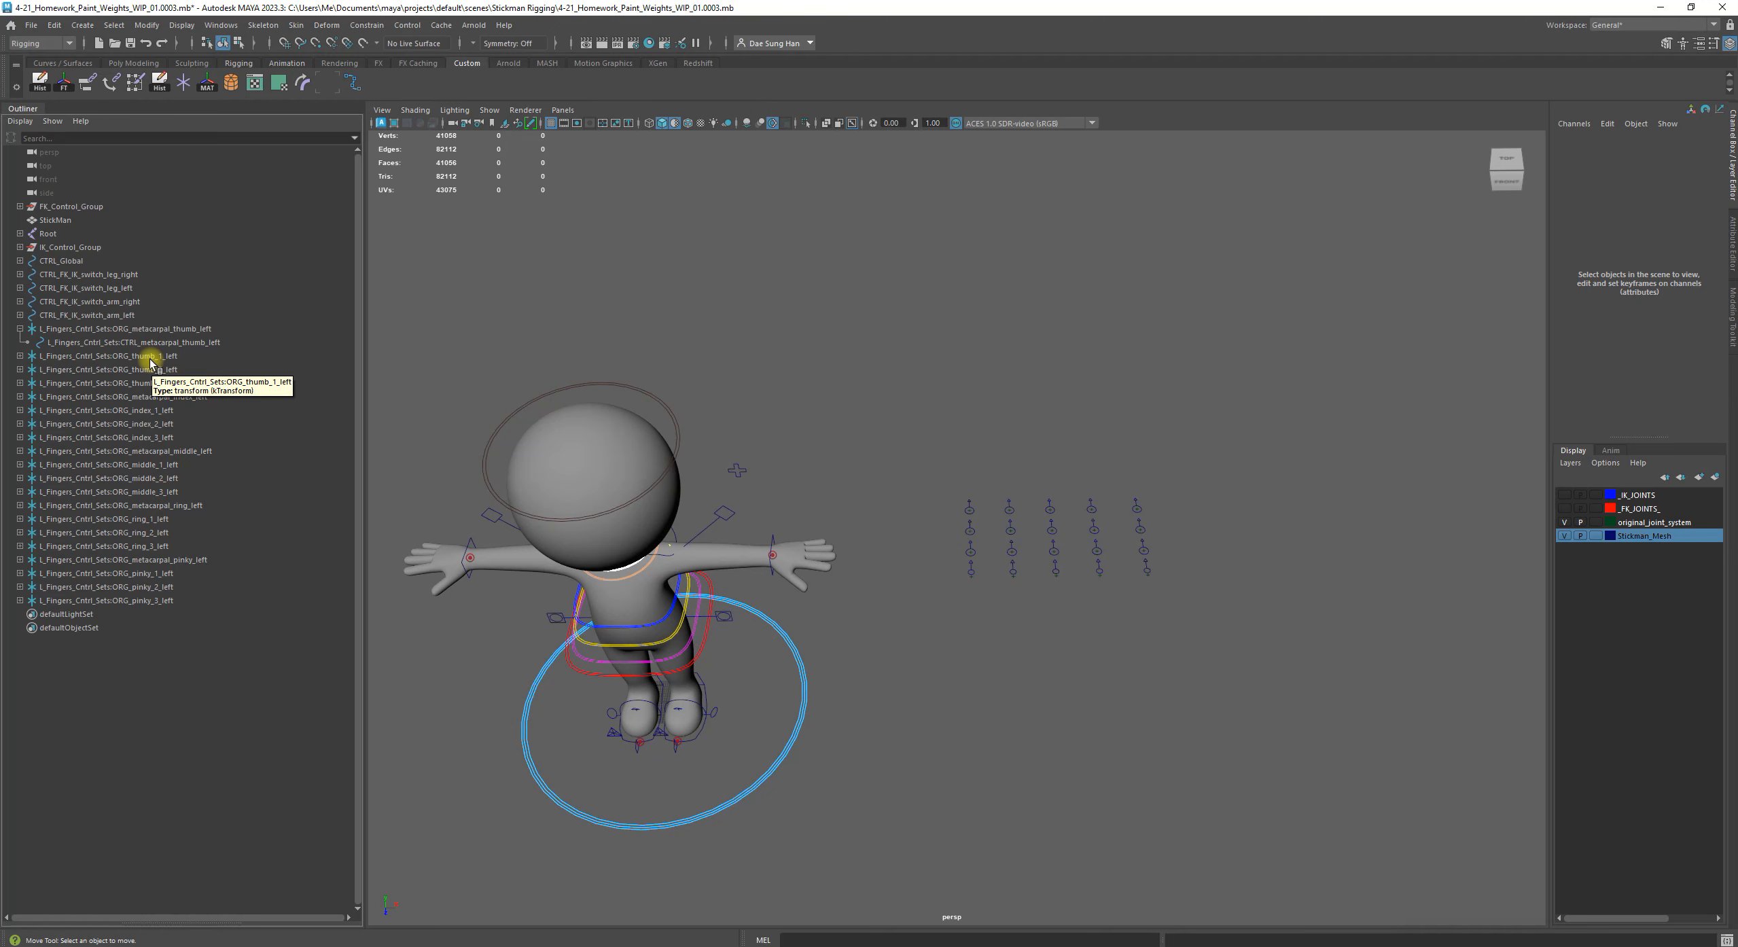
{"action": "left_click", "coordinate": [101, 330]}
{"action": "left_click", "coordinate": [107, 356]}
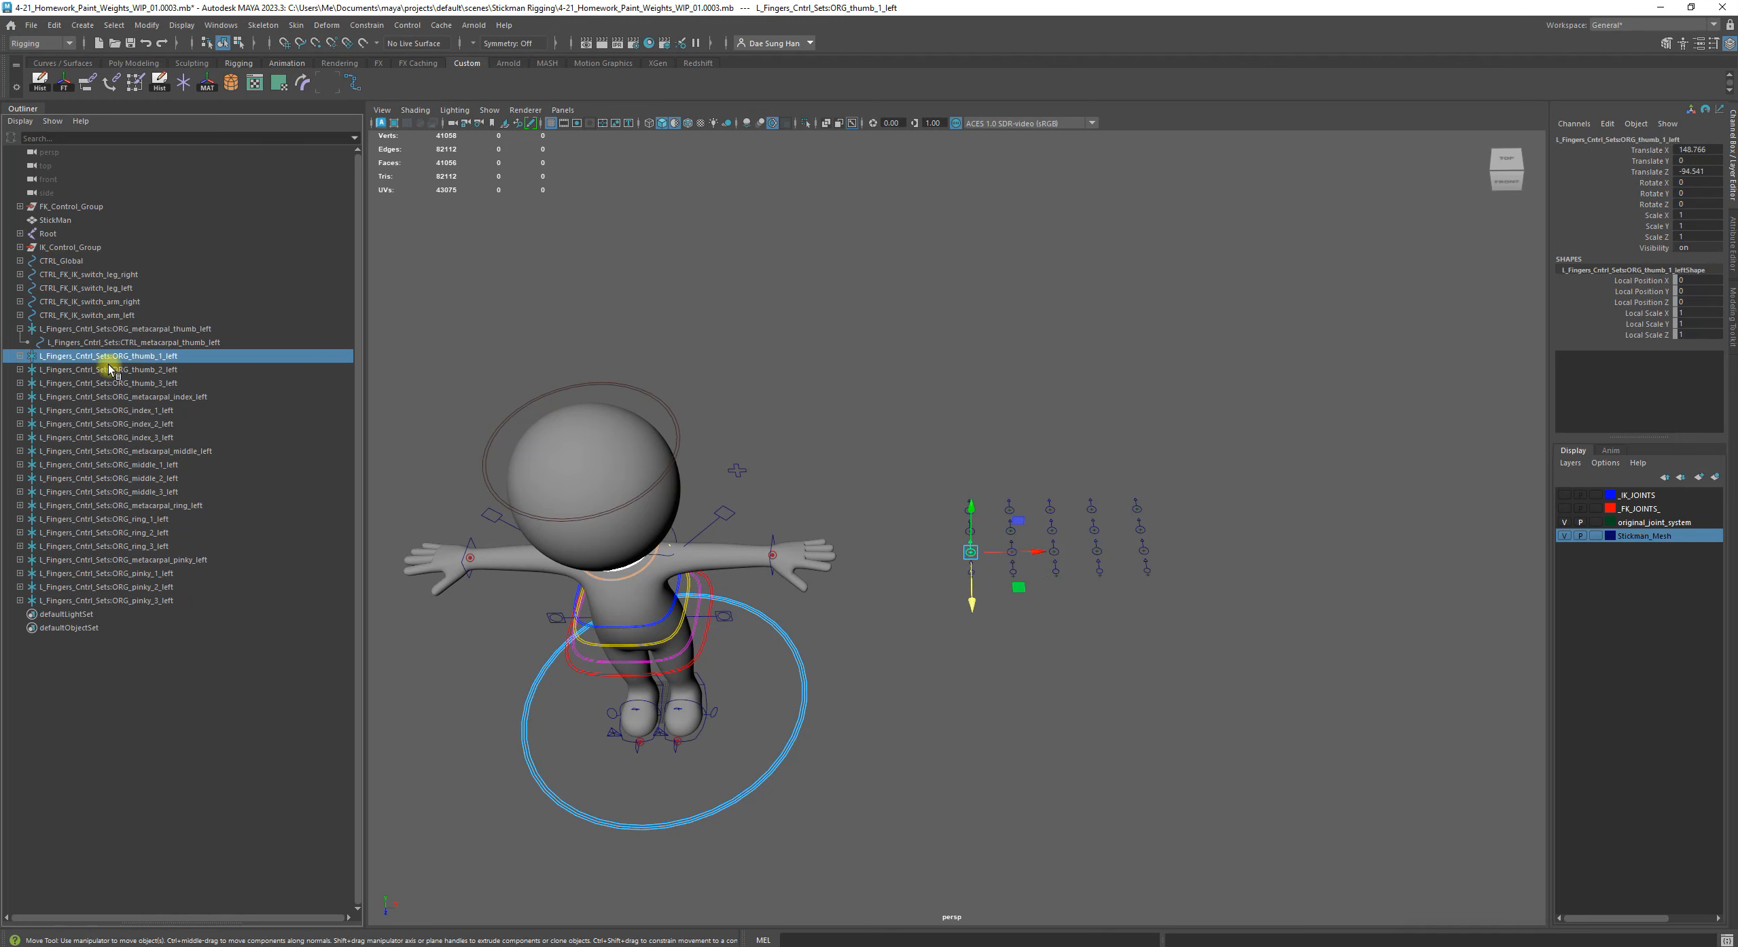
{"action": "left_click", "coordinate": [150, 600], "text": "shift"}
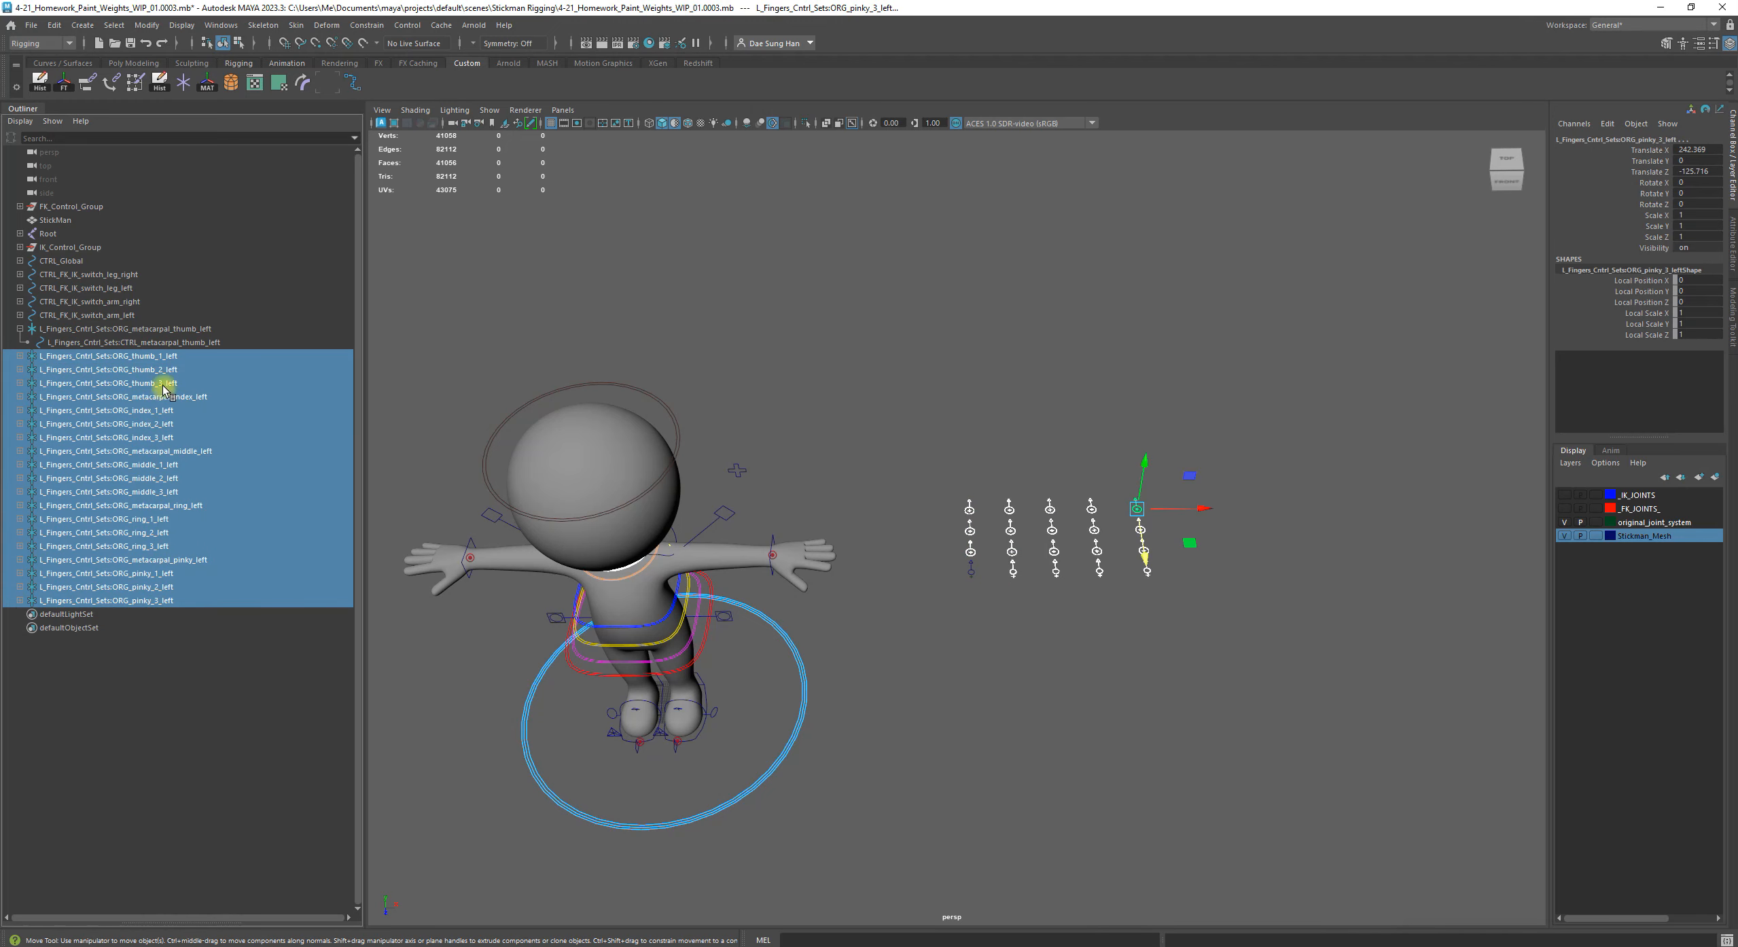
{"action": "left_click", "coordinate": [130, 701]}
{"action": "left_click", "coordinate": [156, 356]}
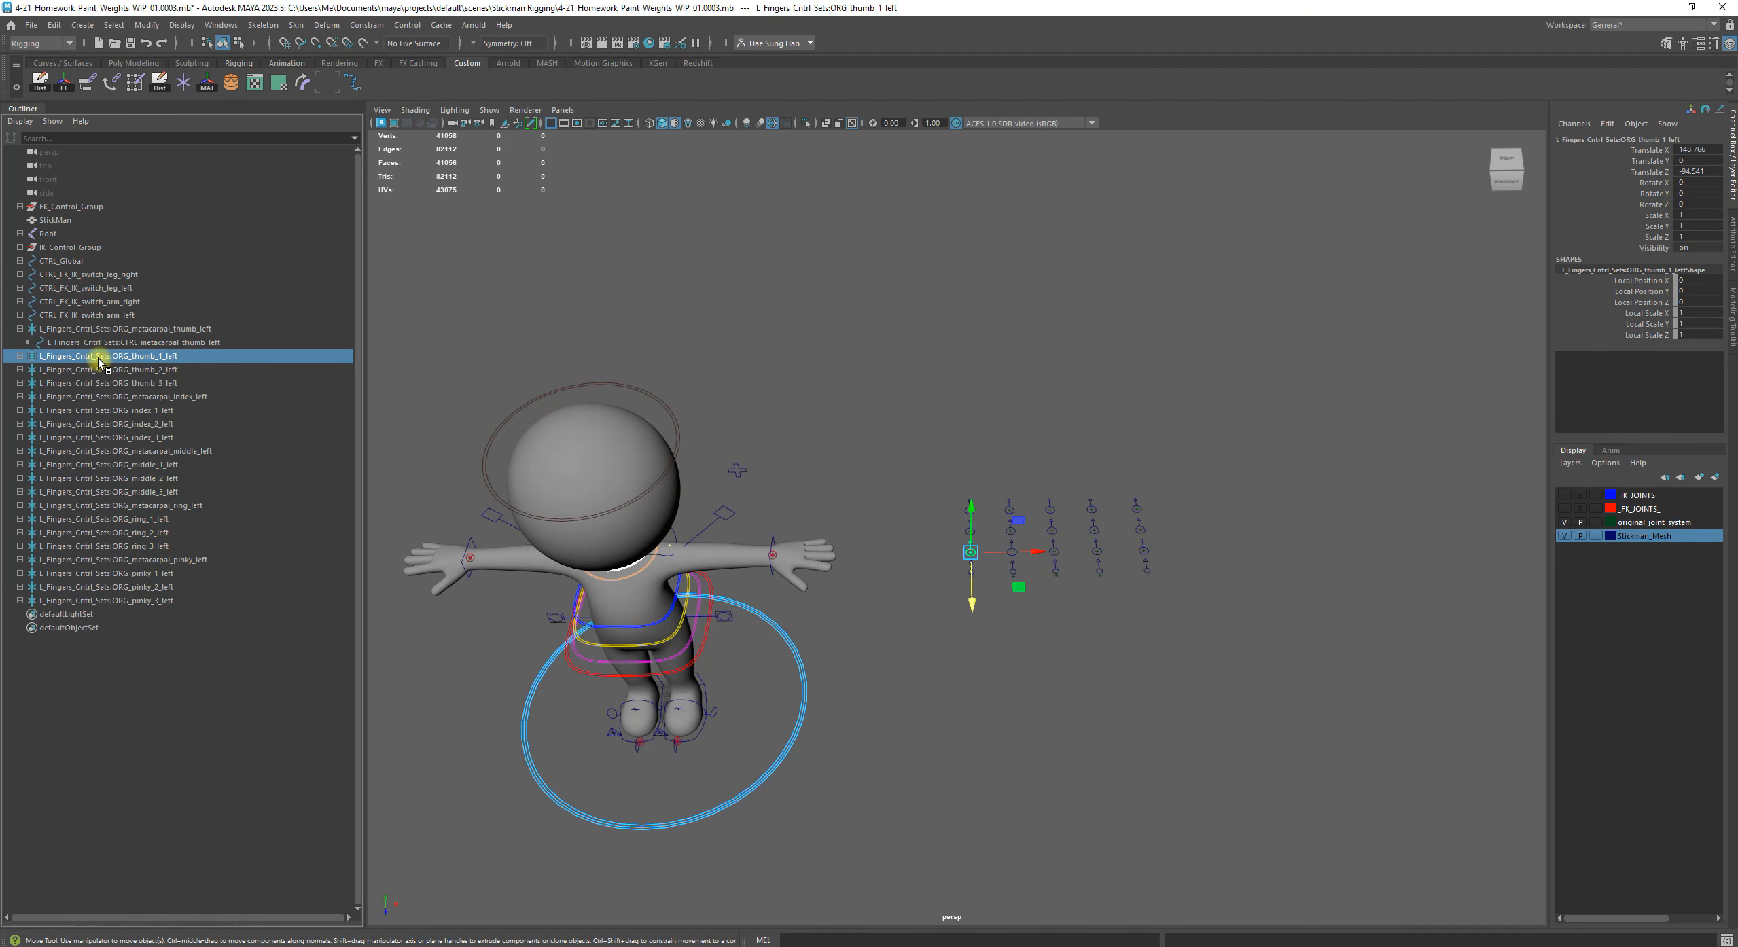
{"action": "left_click", "coordinate": [150, 601], "text": "shift"}
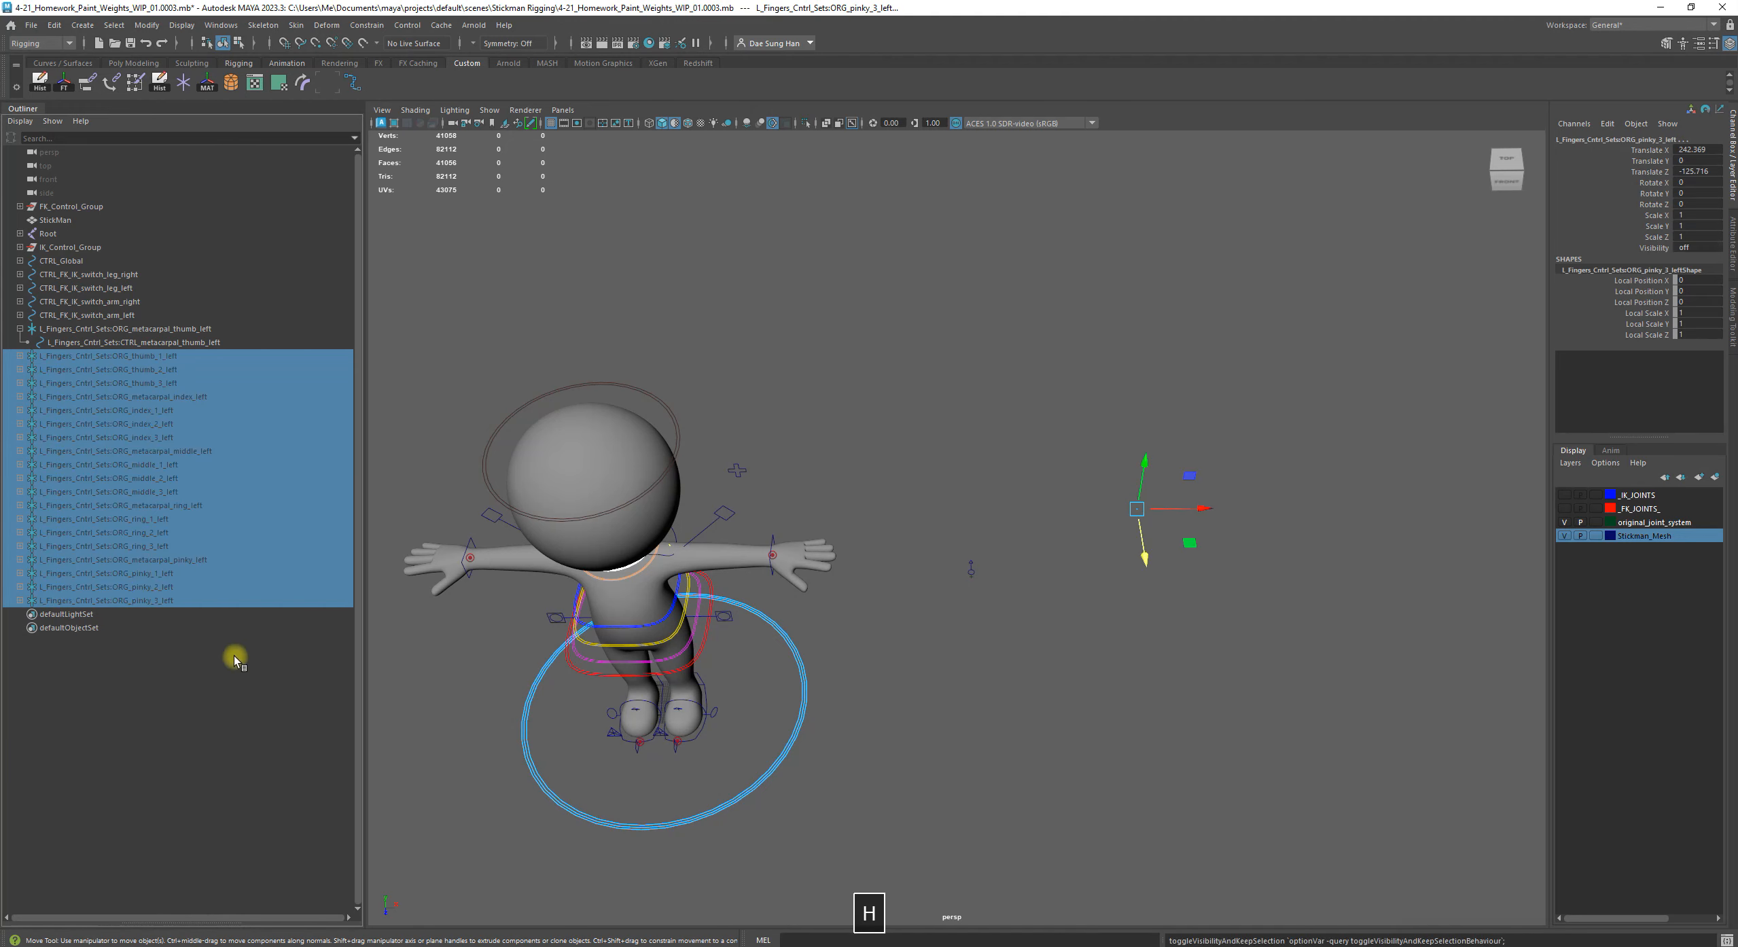
{"action": "key", "text": "h"}
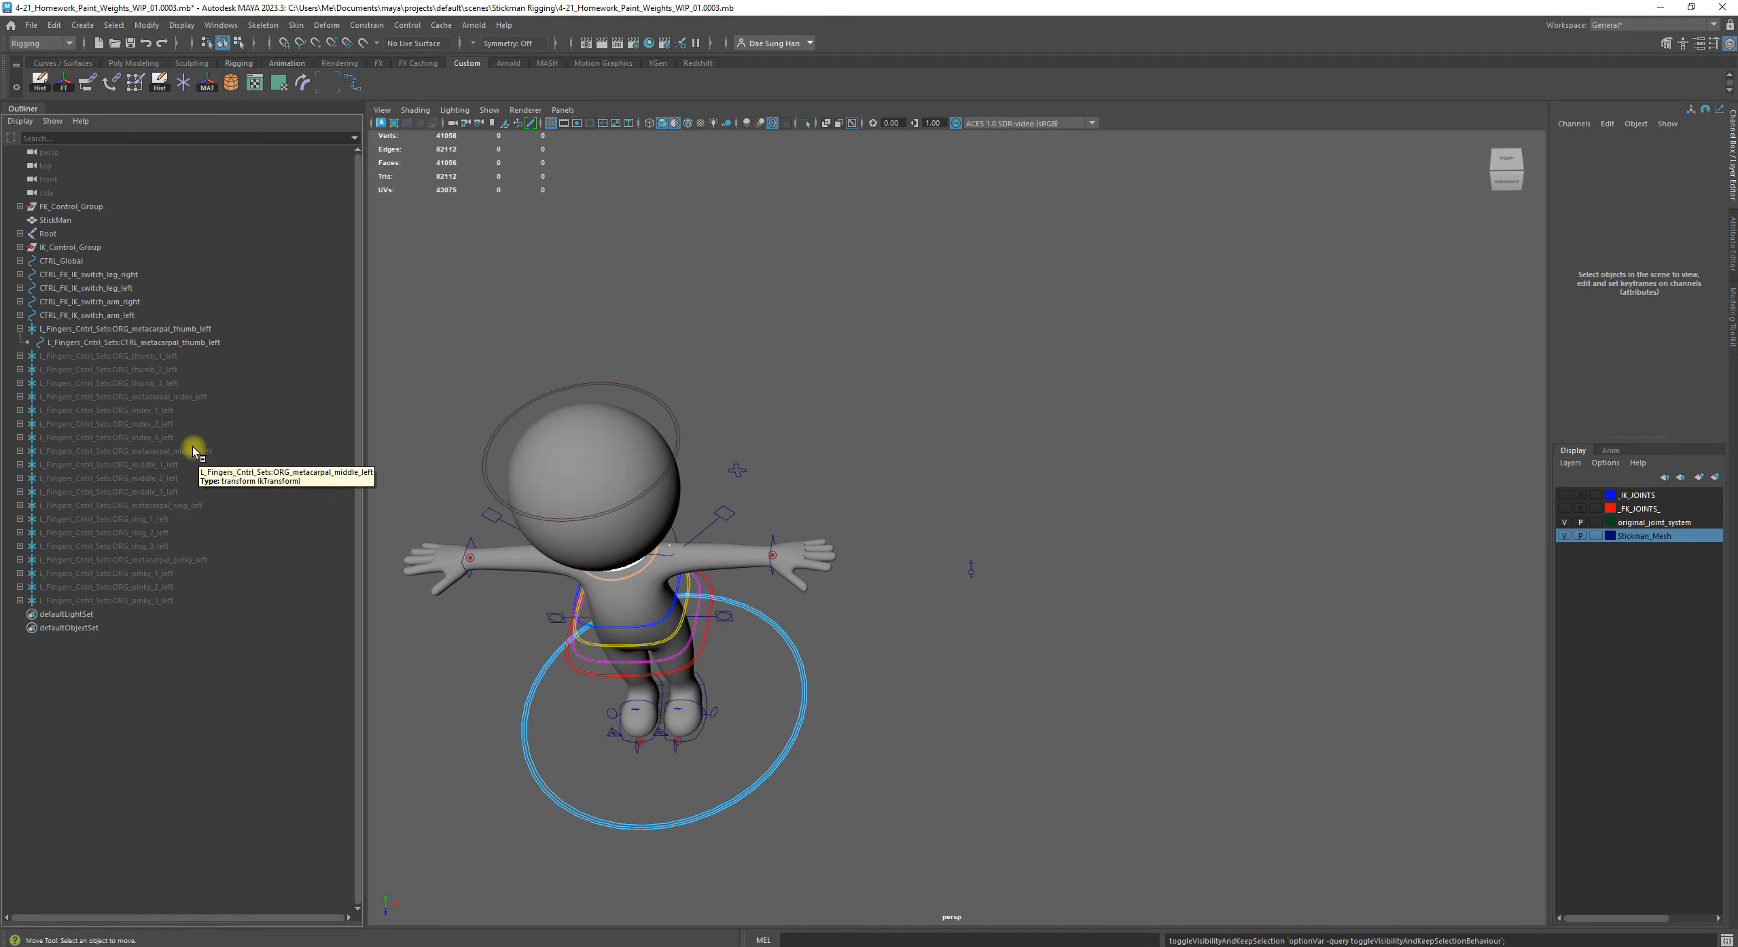
Remove the L_Fingers_Cntrl_Sets prefix from the thumb metacarpal's parent group, naming it ORG_metacarpal_thumb_left
{"action": "right_click_drag", "start_coordinate": [893, 472], "coordinate": [680, 571], "text": "alt"}
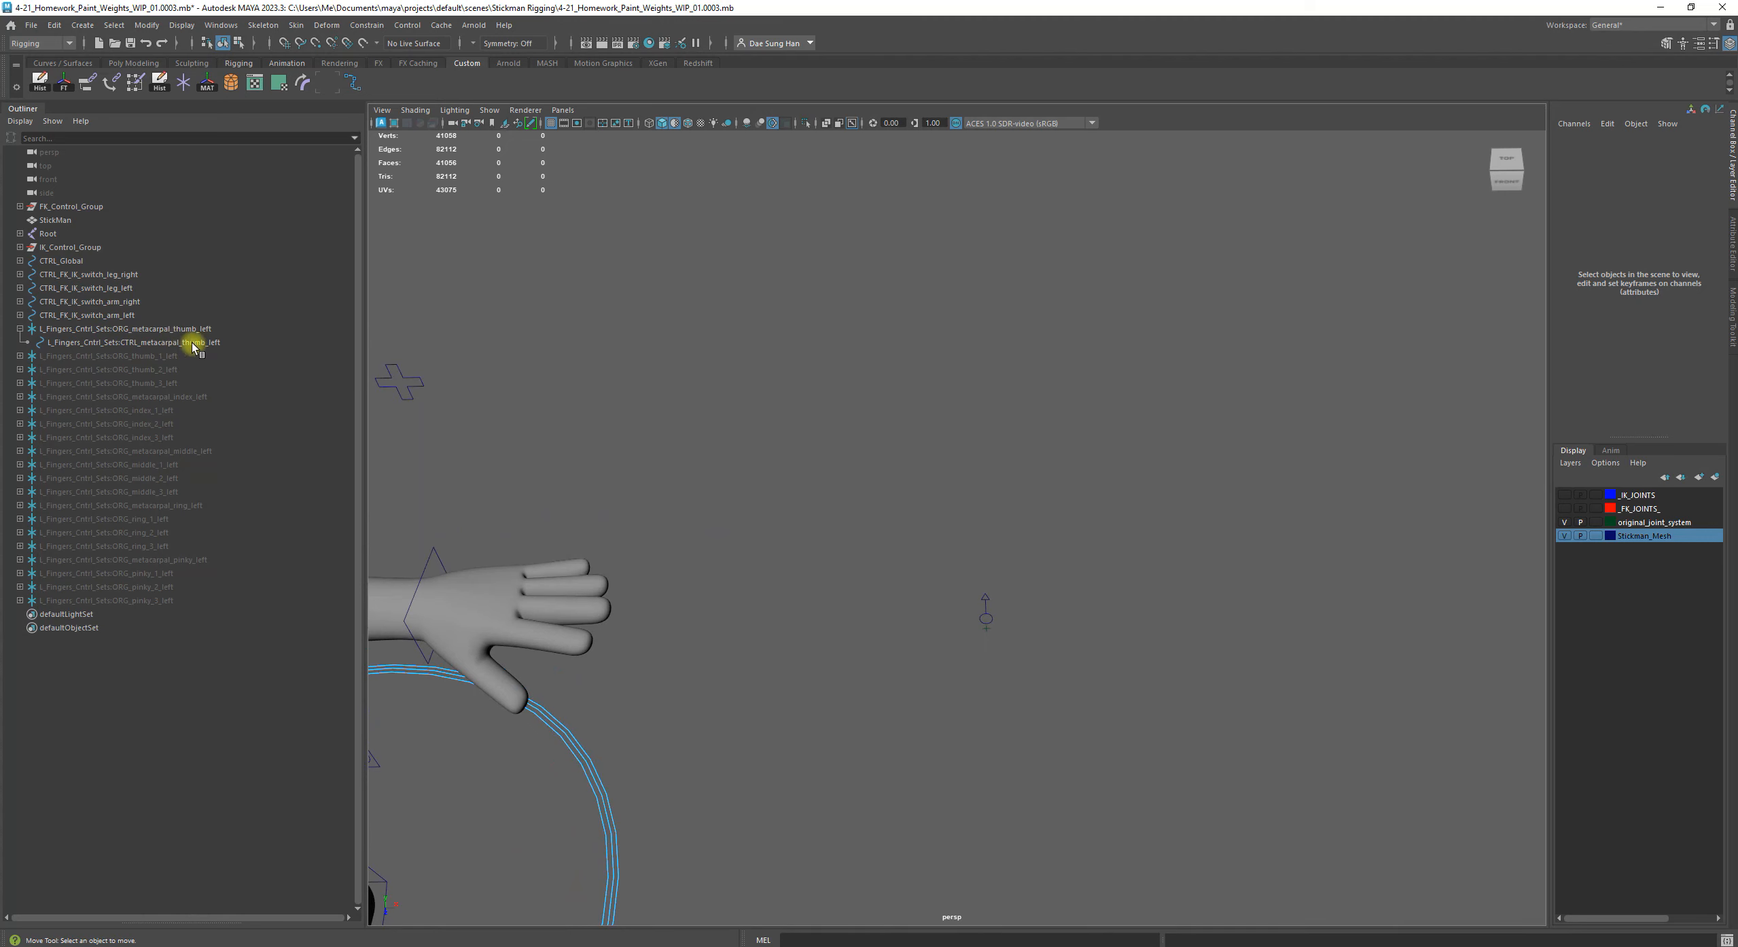
{"action": "double_click", "coordinate": [156, 330]}
{"action": "left_click_drag", "start_coordinate": [114, 330], "coordinate": [34, 329]}
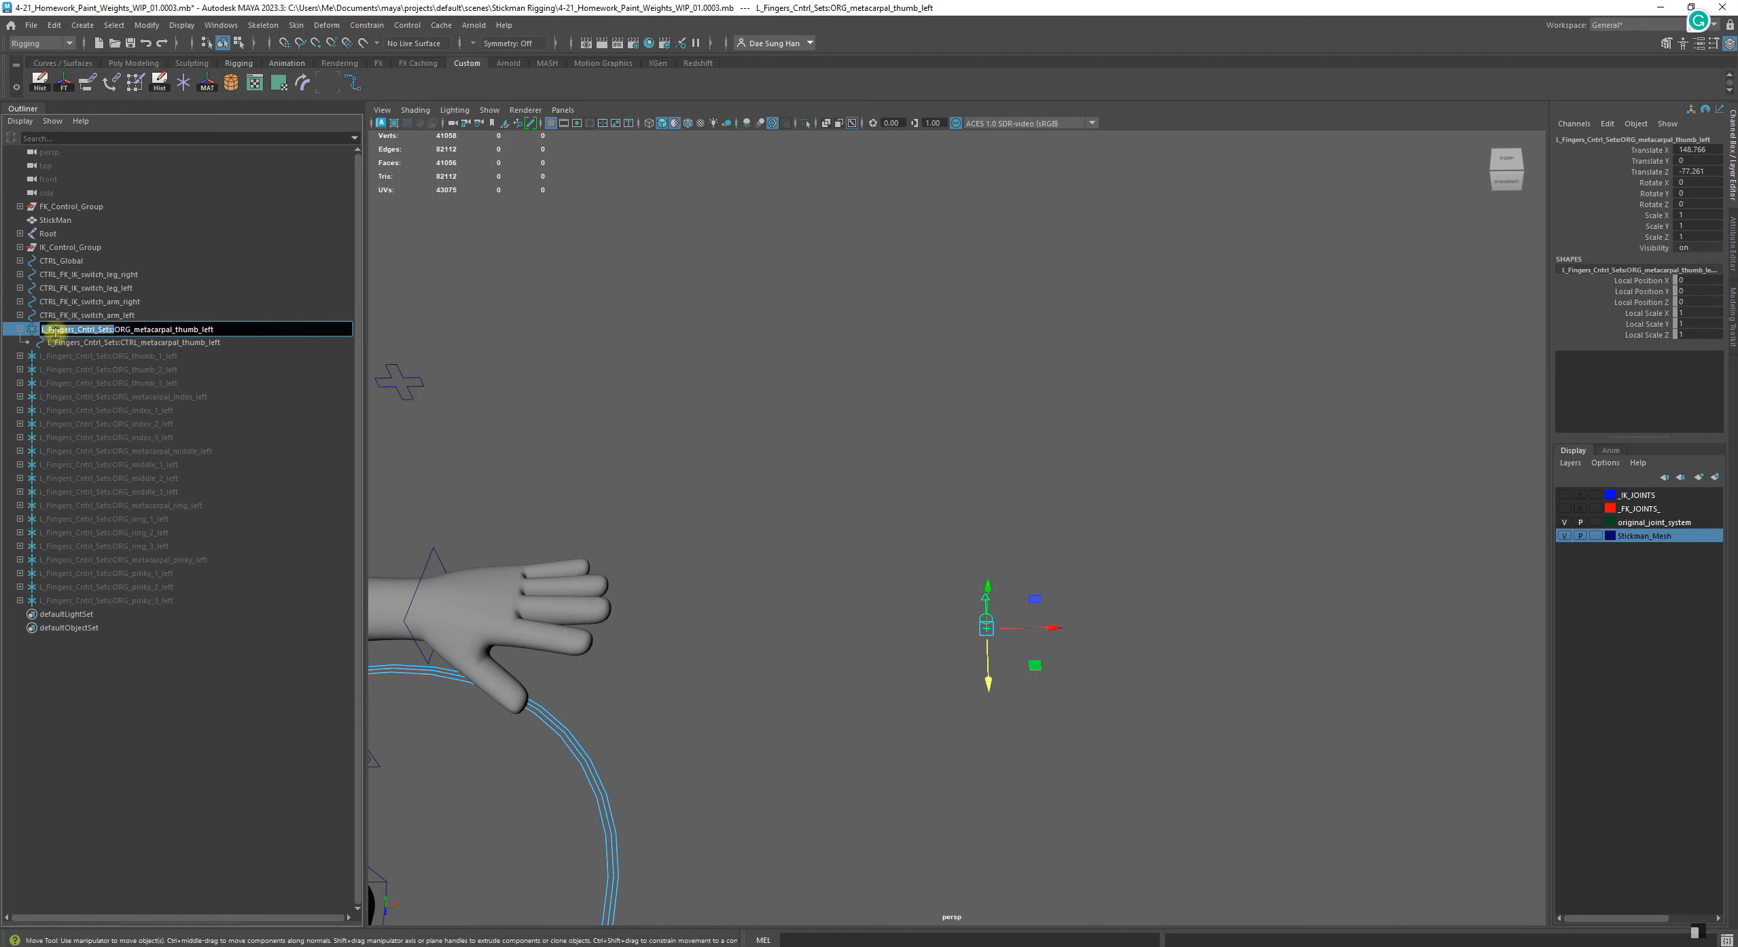
{"action": "key", "text": "BackSpace"}
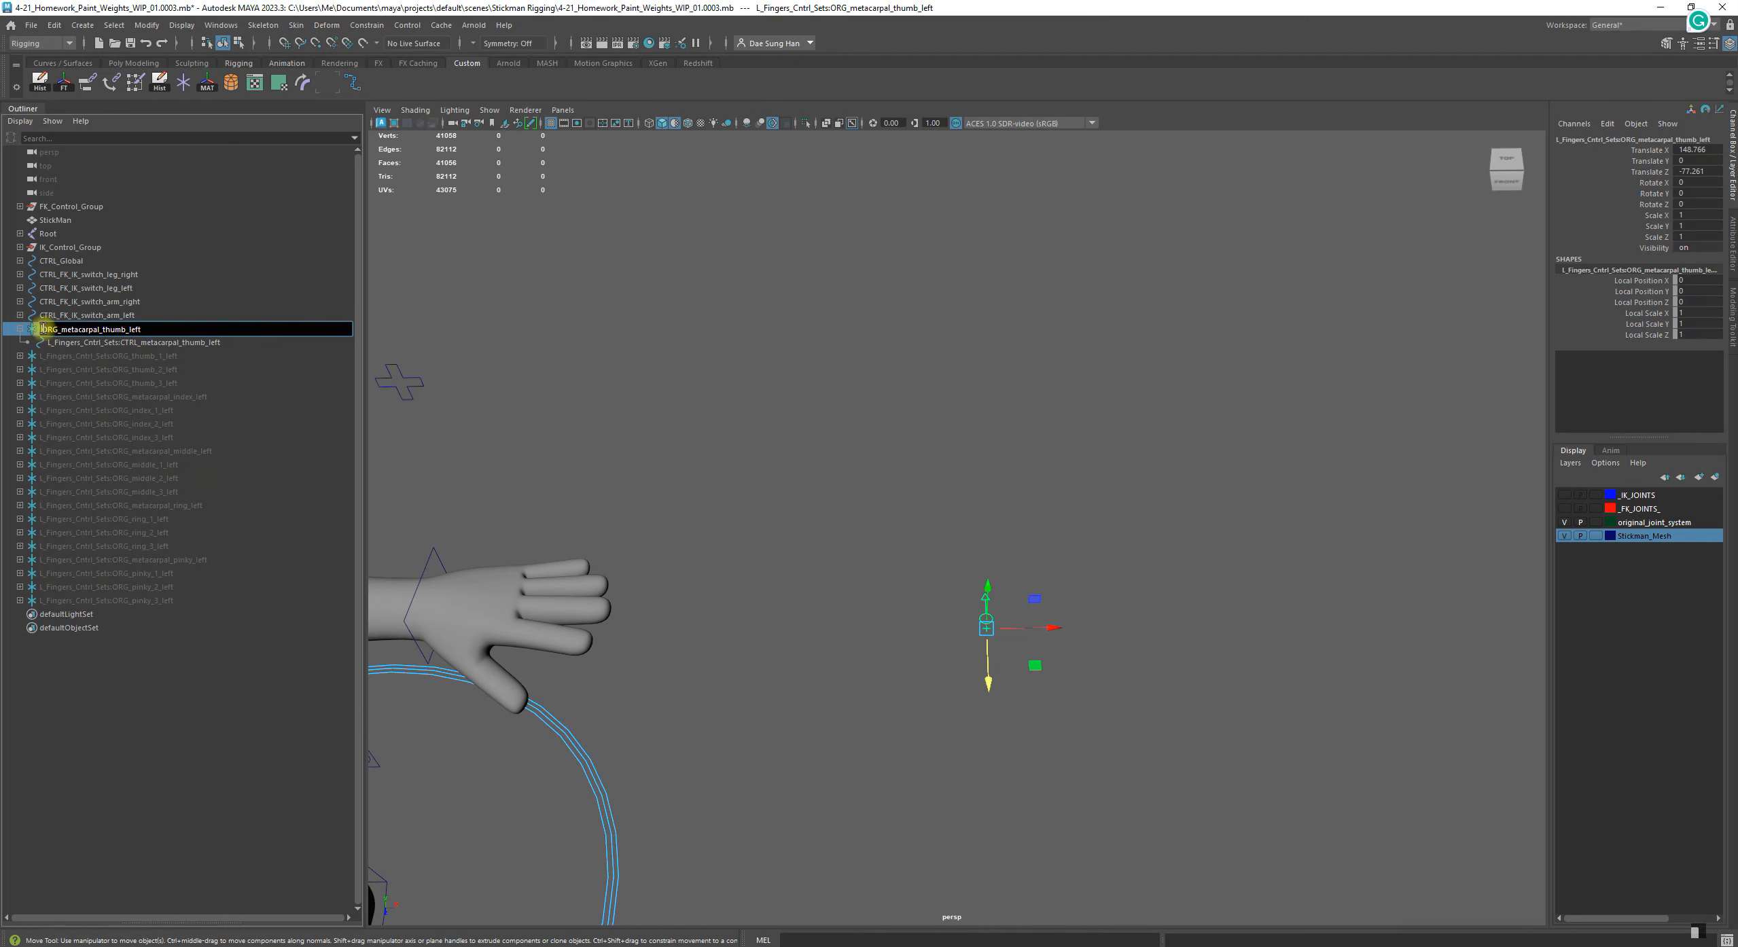
Rename the thumb metacarpal's child control to CTRL_metacarpal_thumb_left without the namespace prefix and collapse its group
{"action": "left_click", "coordinate": [142, 345]}
{"action": "double_click", "coordinate": [142, 345]}
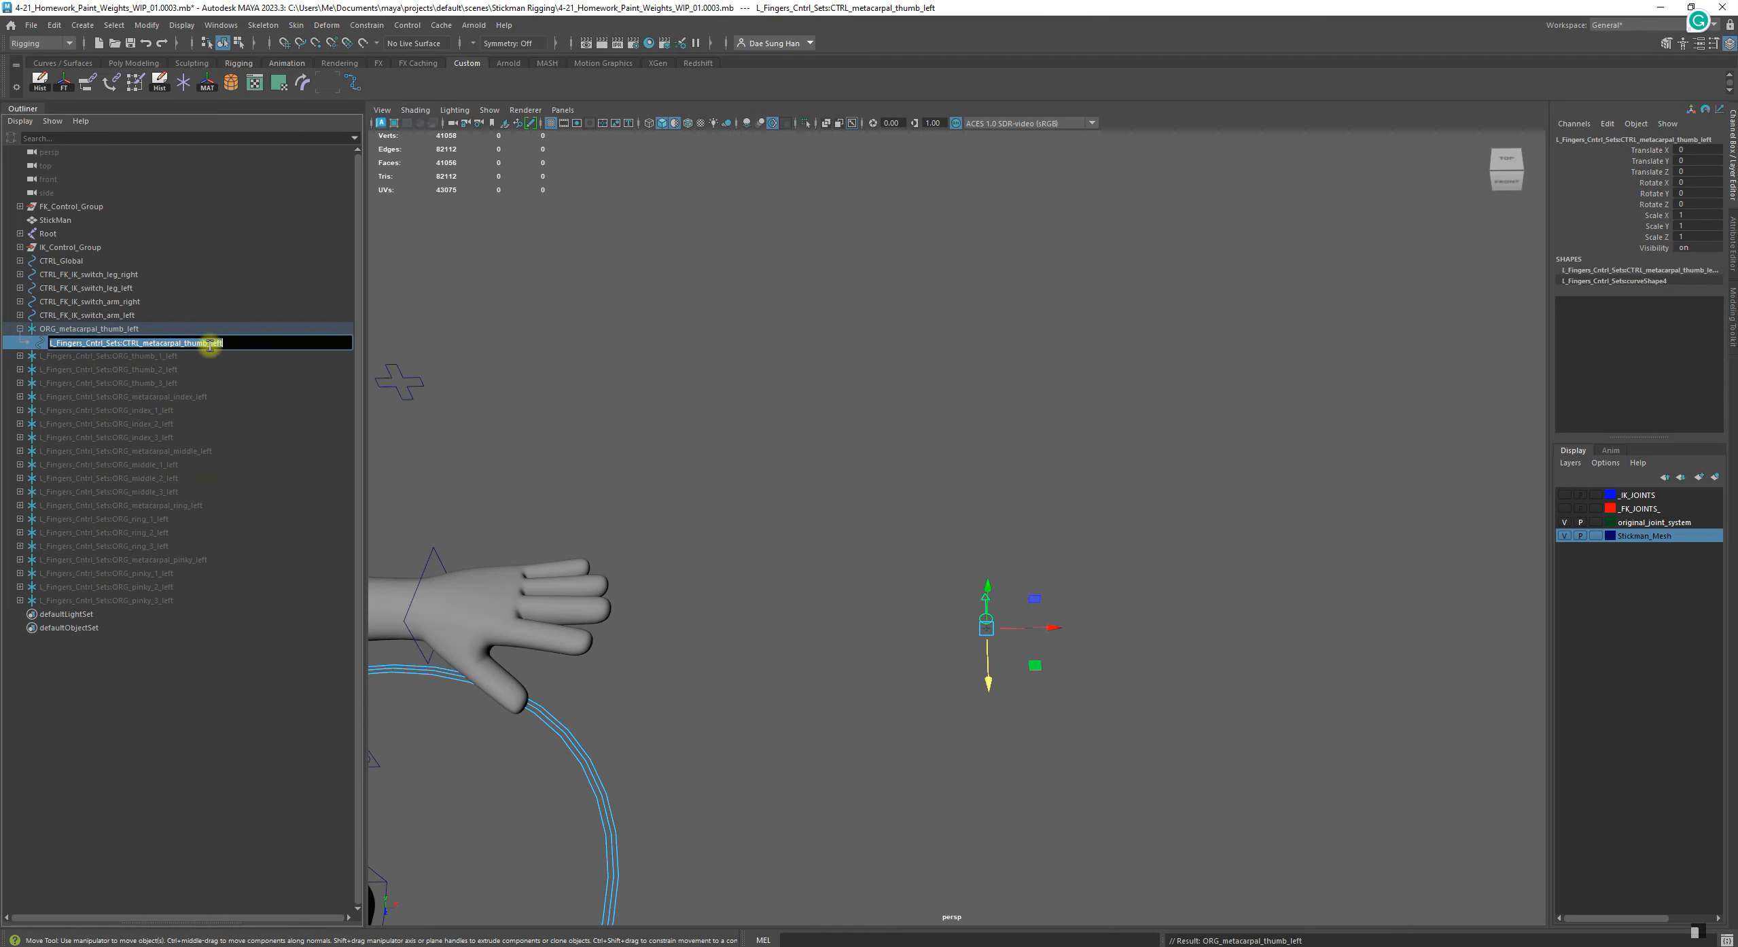
{"action": "left_click", "coordinate": [123, 346]}
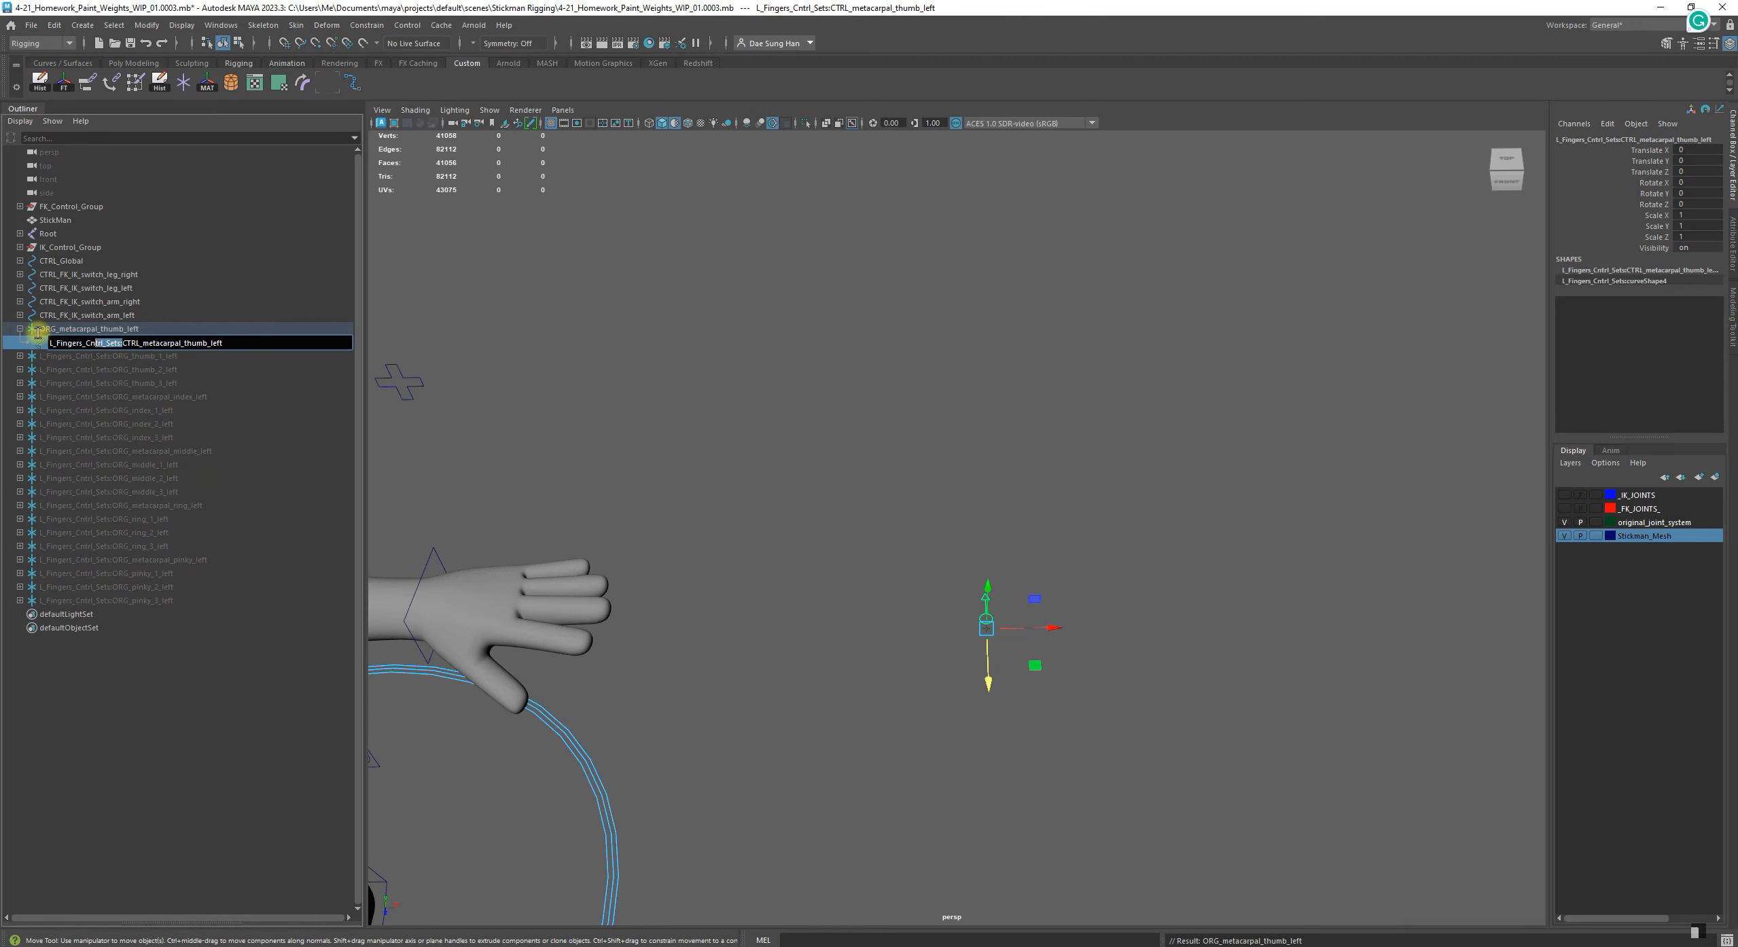
{"action": "key", "text": "BackSpace"}
{"action": "key", "text": "BackSpace"}
{"action": "key", "text": "BackSpace"}
{"action": "key", "text": "BackSpace"}
{"action": "key", "text": "BackSpace"}
{"action": "key", "text": "BackSpace"}
{"action": "key", "text": "BackSpace"}
{"action": "key", "text": "BackSpace"}
{"action": "key", "text": "BackSpace"}
{"action": "key", "text": "BackSpace"}
{"action": "key", "text": "BackSpace"}
{"action": "key", "text": "BackSpace"}
{"action": "key", "text": "BackSpace"}
{"action": "key", "text": "BackSpace"}
{"action": "key", "text": "BackSpace"}
{"action": "key", "text": "BackSpace"}
{"action": "key", "text": "BackSpace"}
{"action": "key", "text": "BackSpace"}
{"action": "key", "text": "BackSpace"}
{"action": "key", "text": "BackSpace"}
{"action": "left_click", "coordinate": [180, 641]}
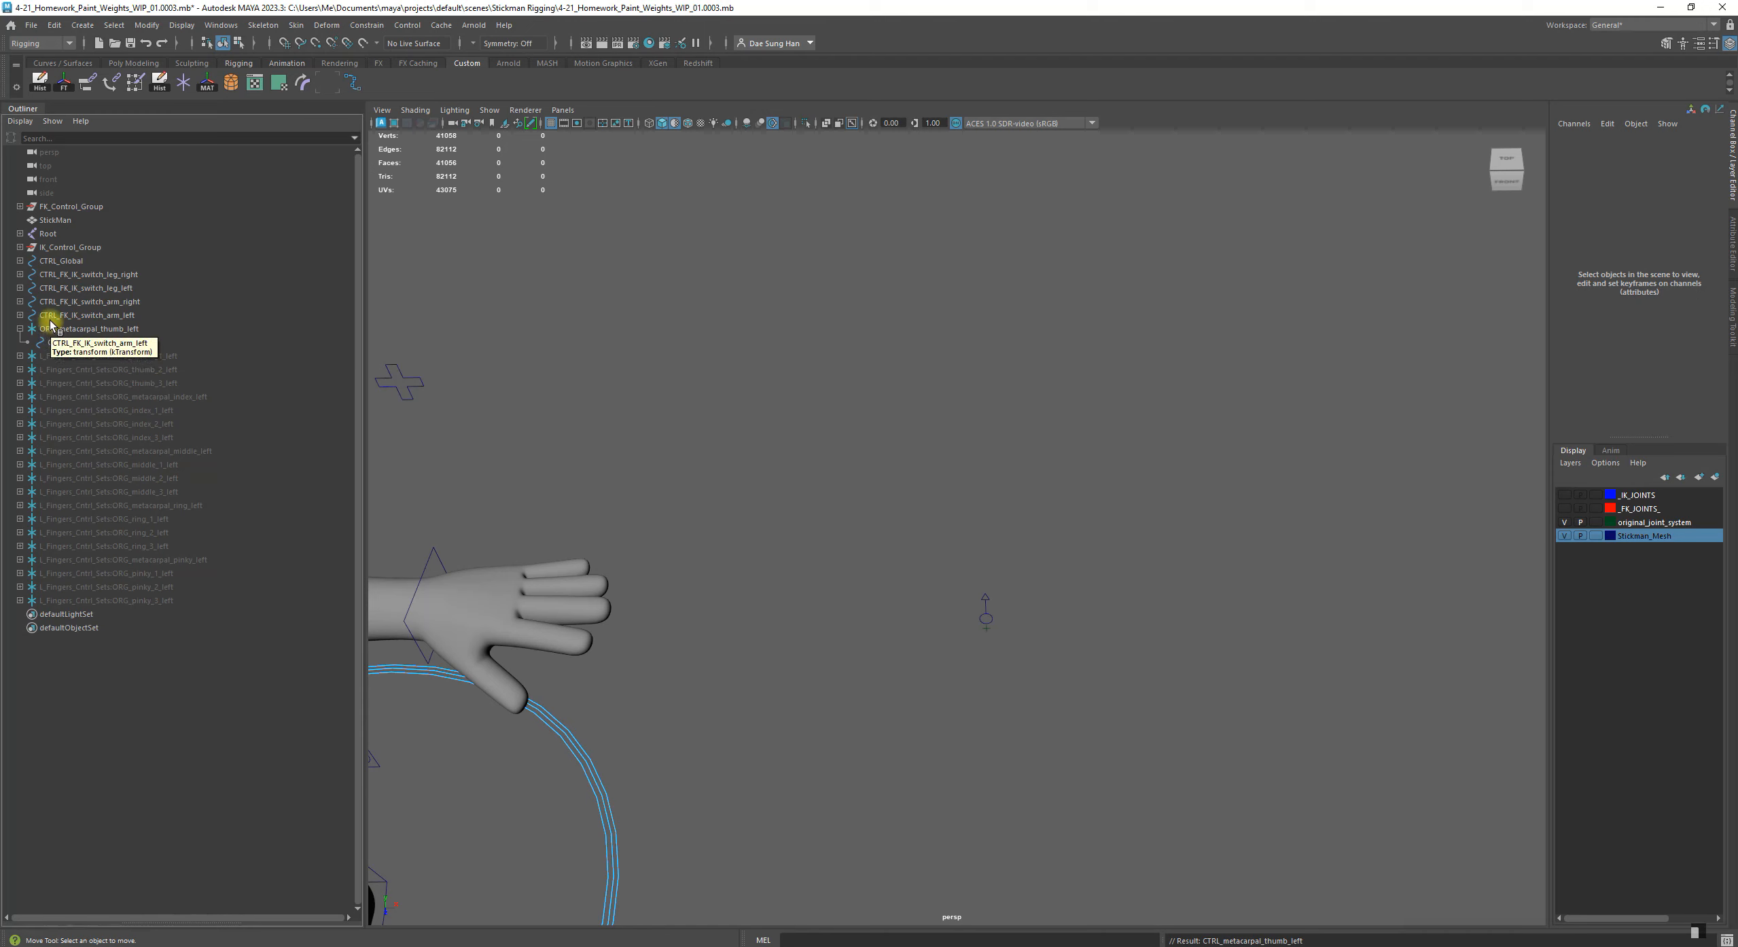
{"action": "left_click", "coordinate": [20, 329]}
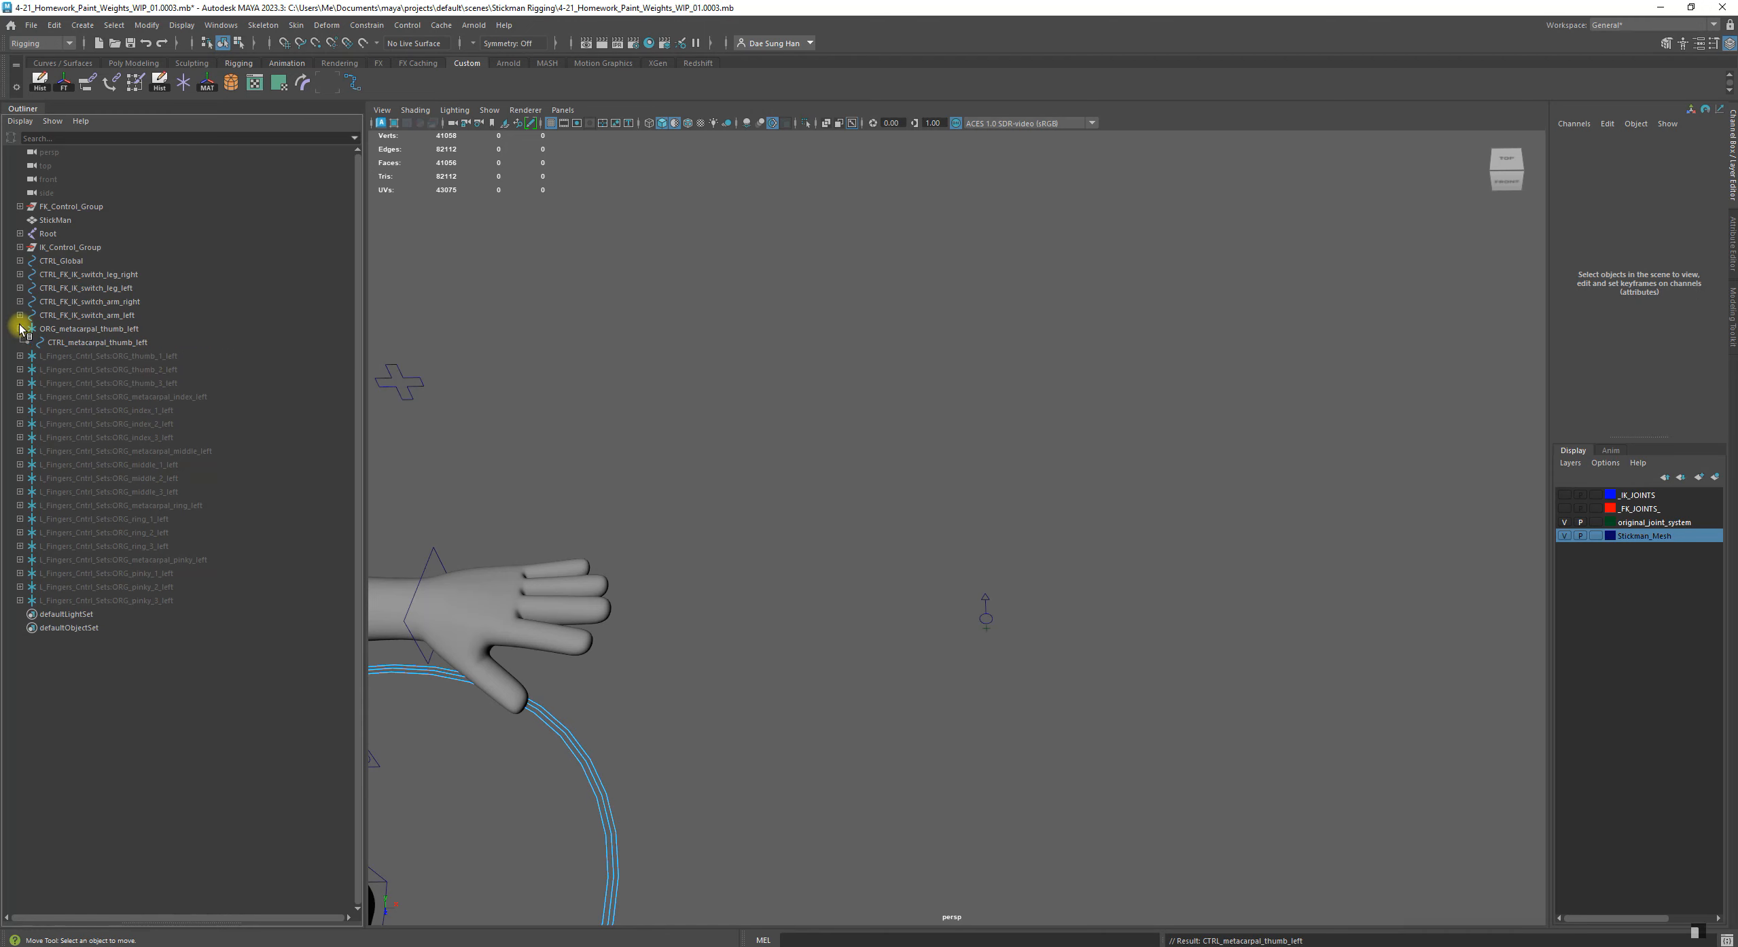
Unhide the ORG_thumb_1_left group above the thumb metacarpal control and expand it to show its child control
{"action": "left_click", "coordinate": [95, 341]}
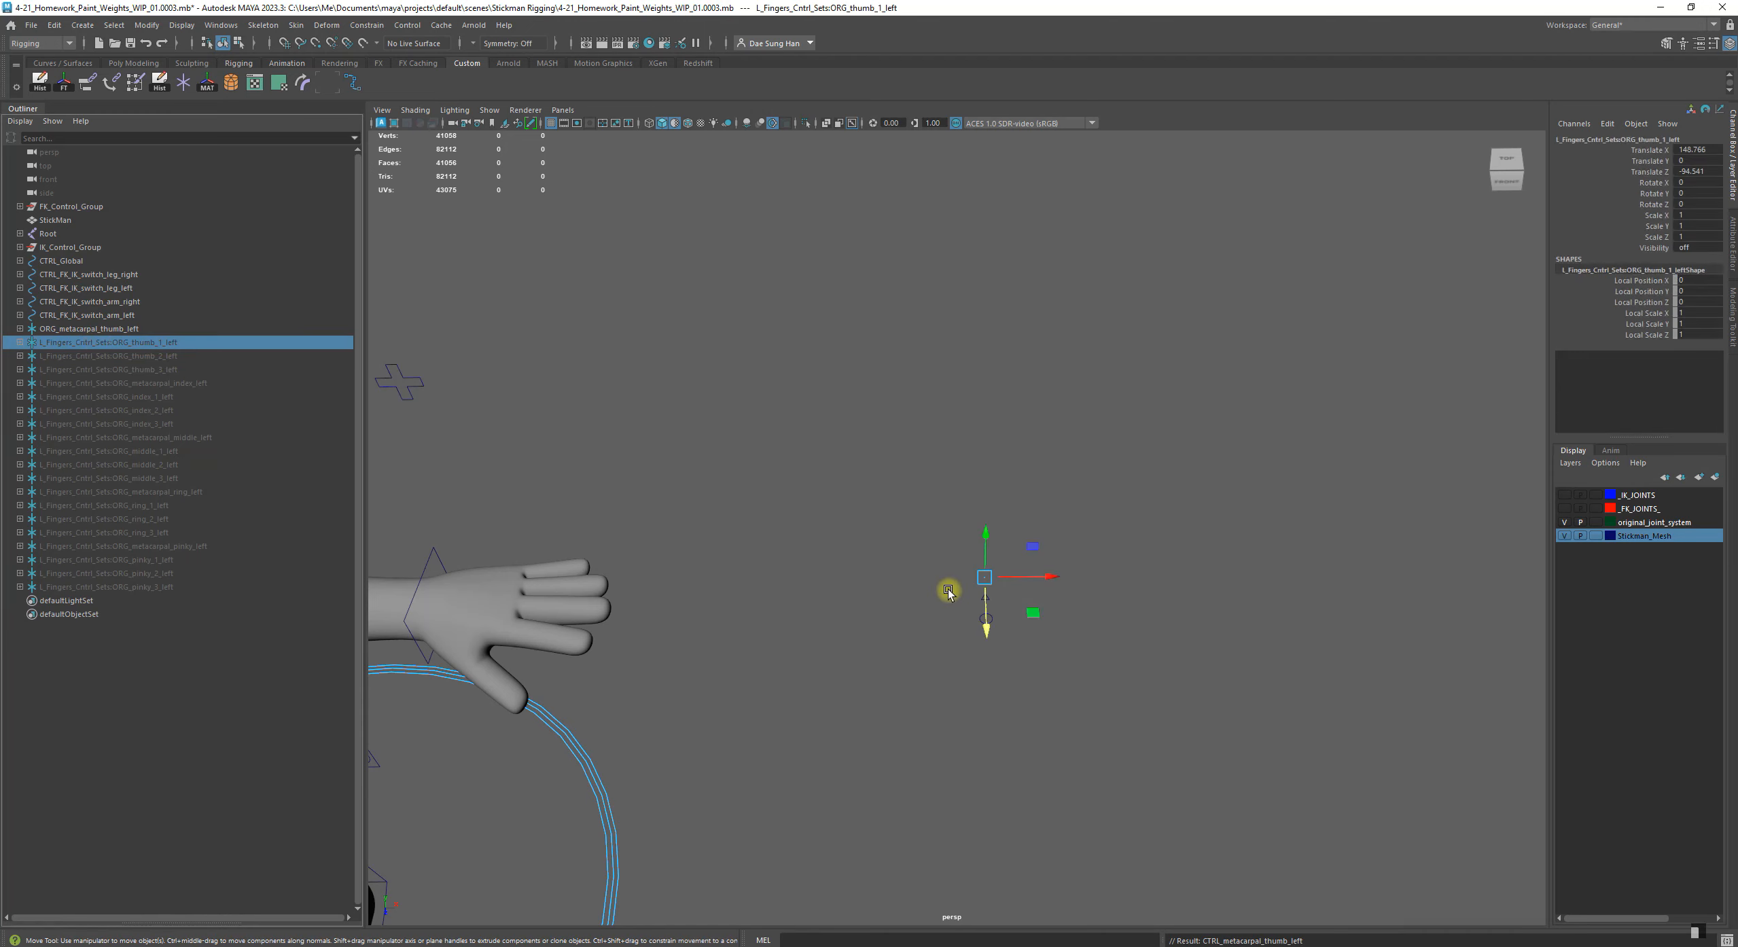
{"action": "middle_click_drag", "start_coordinate": [949, 575], "coordinate": [807, 582], "text": "alt"}
{"action": "right_click_drag", "start_coordinate": [799, 591], "coordinate": [966, 715], "text": "alt"}
{"action": "middle_click_drag", "start_coordinate": [761, 699], "coordinate": [958, 649], "text": "alt"}
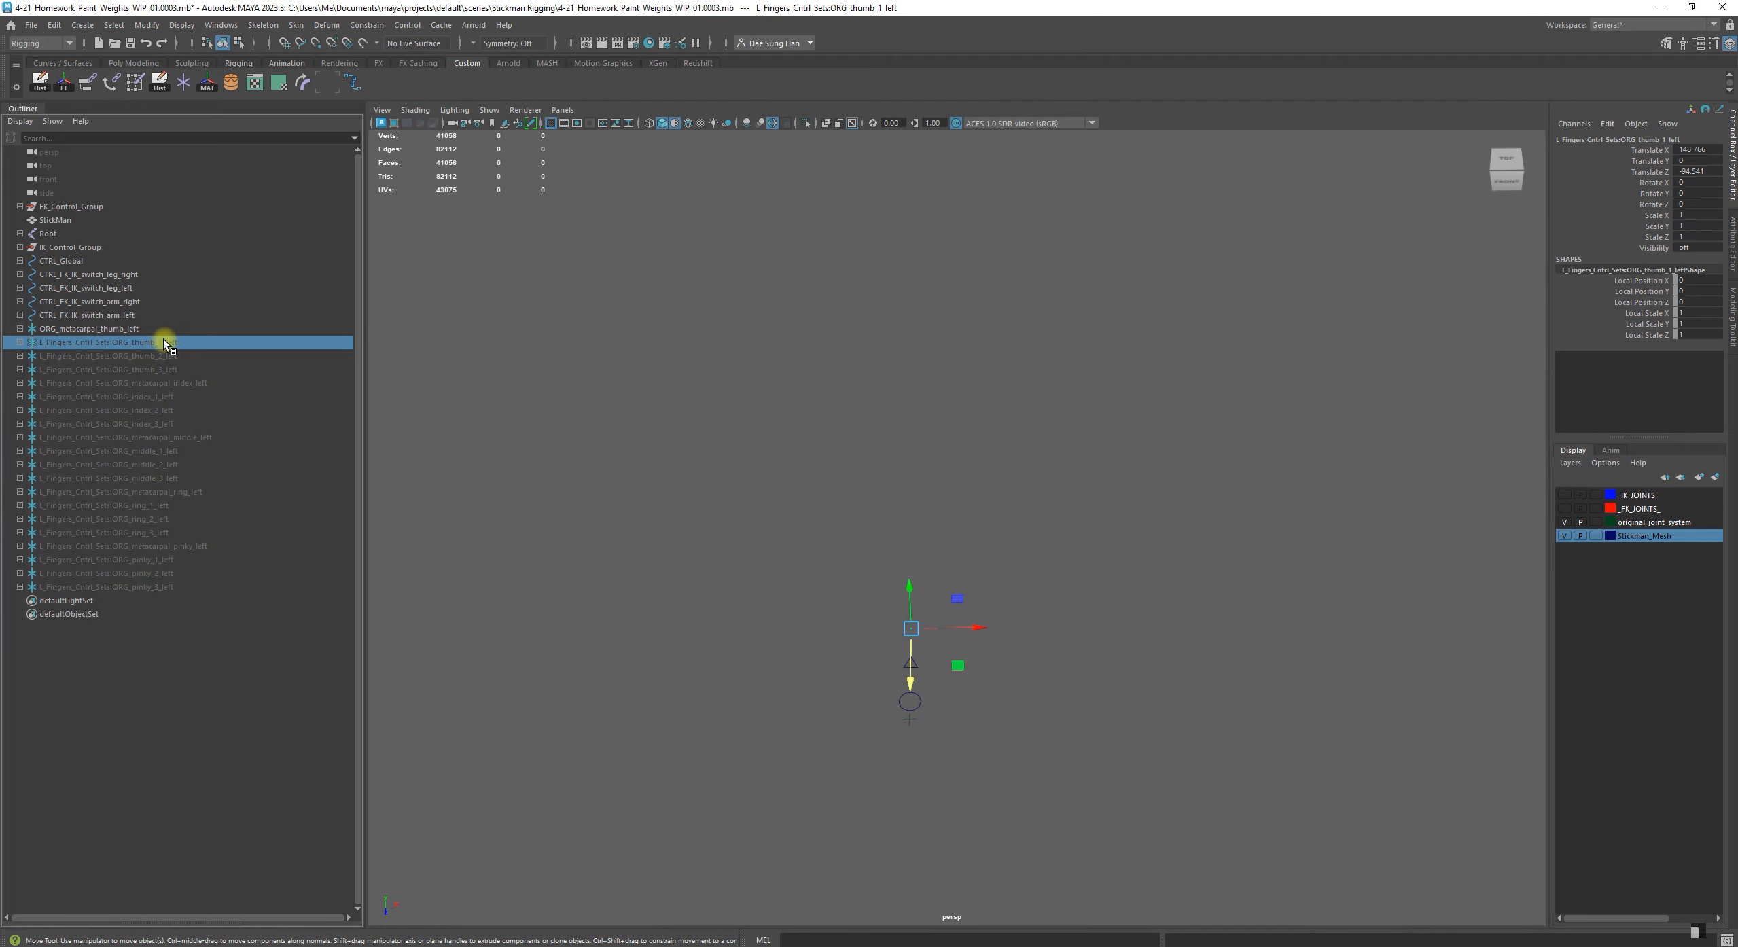
{"action": "key", "text": "h"}
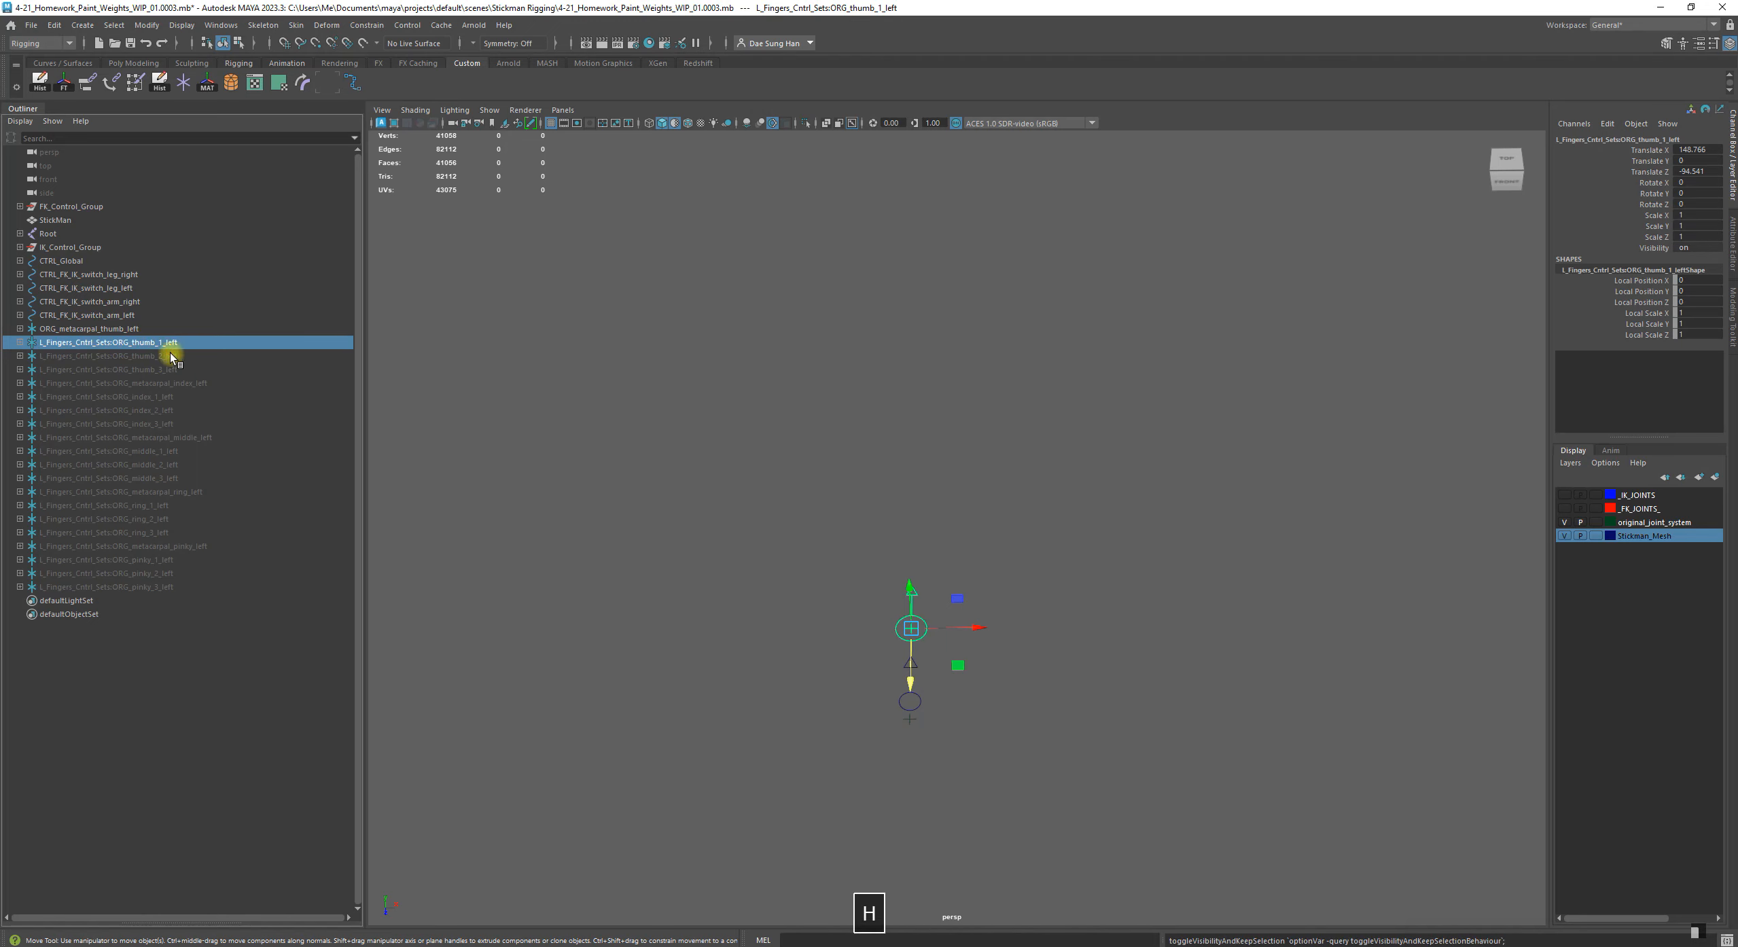
{"action": "left_click", "coordinate": [20, 343]}
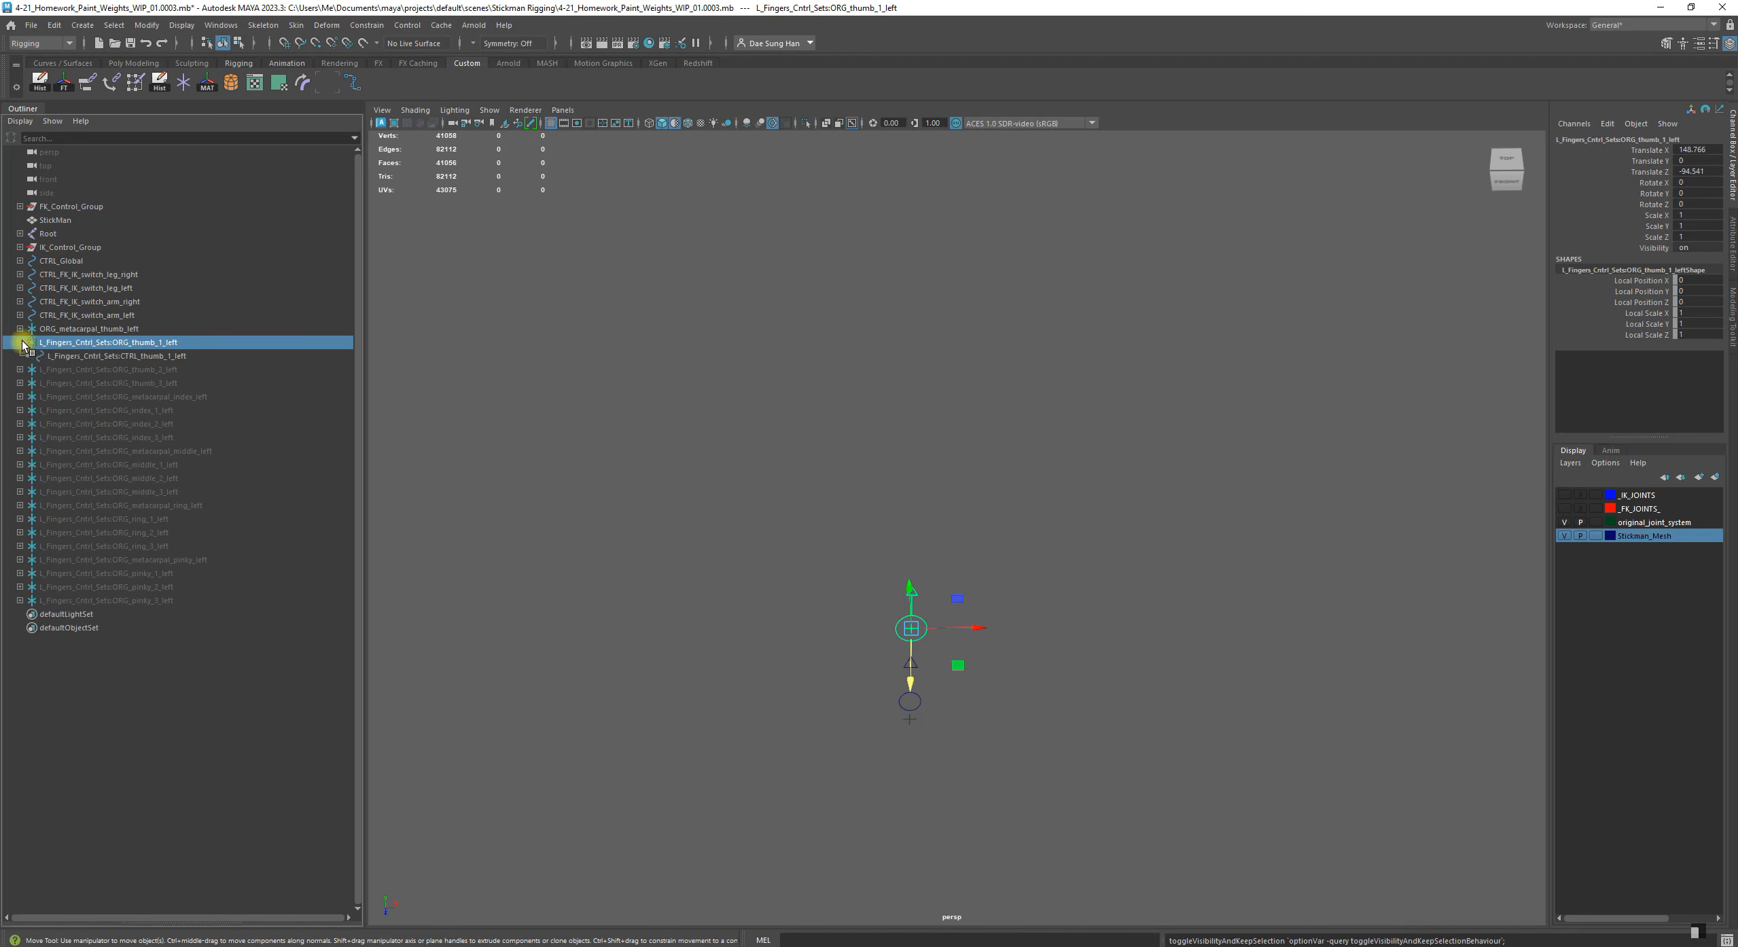
{"action": "left_click", "coordinate": [144, 748]}
Strip the L_Fingers_Cntrl_Sets prefix from ORG_thumb_1_left and its child CTRL_thumb_1_left and collapse the group
{"action": "left_click", "coordinate": [108, 356]}
{"action": "double_click", "coordinate": [108, 343]}
{"action": "left_click_drag", "start_coordinate": [113, 343], "coordinate": [39, 343]}
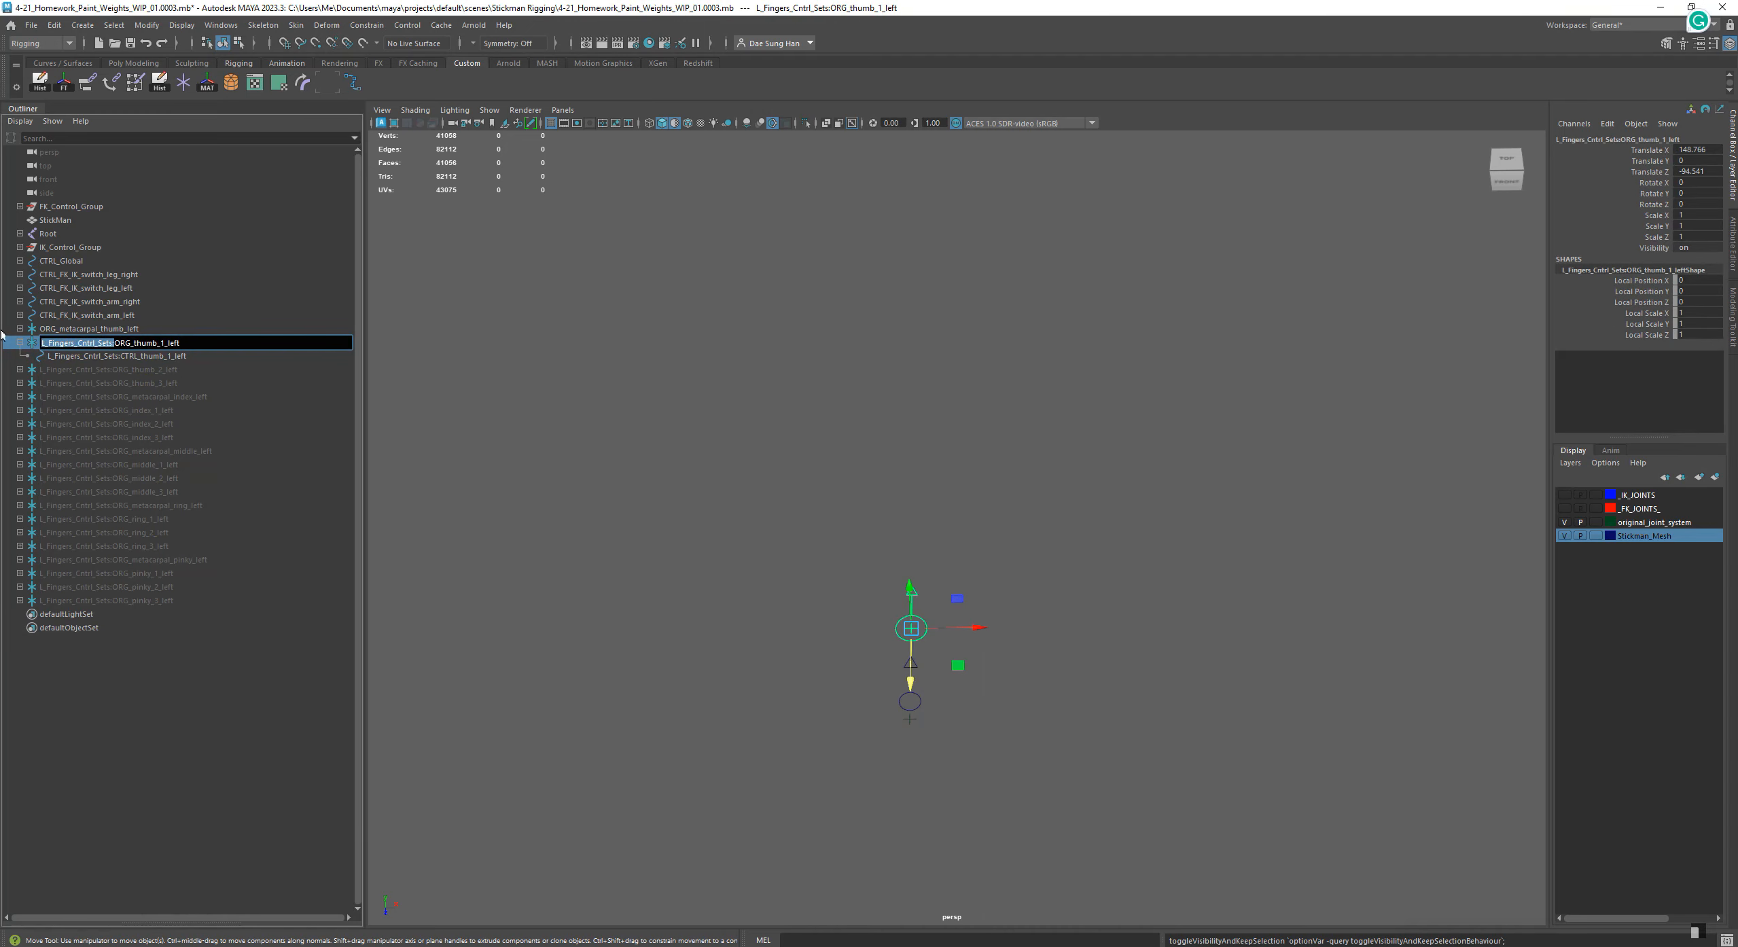
{"action": "key", "text": "BackSpace"}
{"action": "double_click", "coordinate": [109, 356]}
{"action": "left_click_drag", "start_coordinate": [118, 356], "coordinate": [43, 356]}
{"action": "key", "text": "BackSpace"}
{"action": "left_click", "coordinate": [20, 342]}
Unhide the ORG_thumb_2_left group and expand it to show its child control
{"action": "left_click", "coordinate": [87, 357]}
{"action": "key", "text": "h"}
{"action": "left_click", "coordinate": [20, 356]}
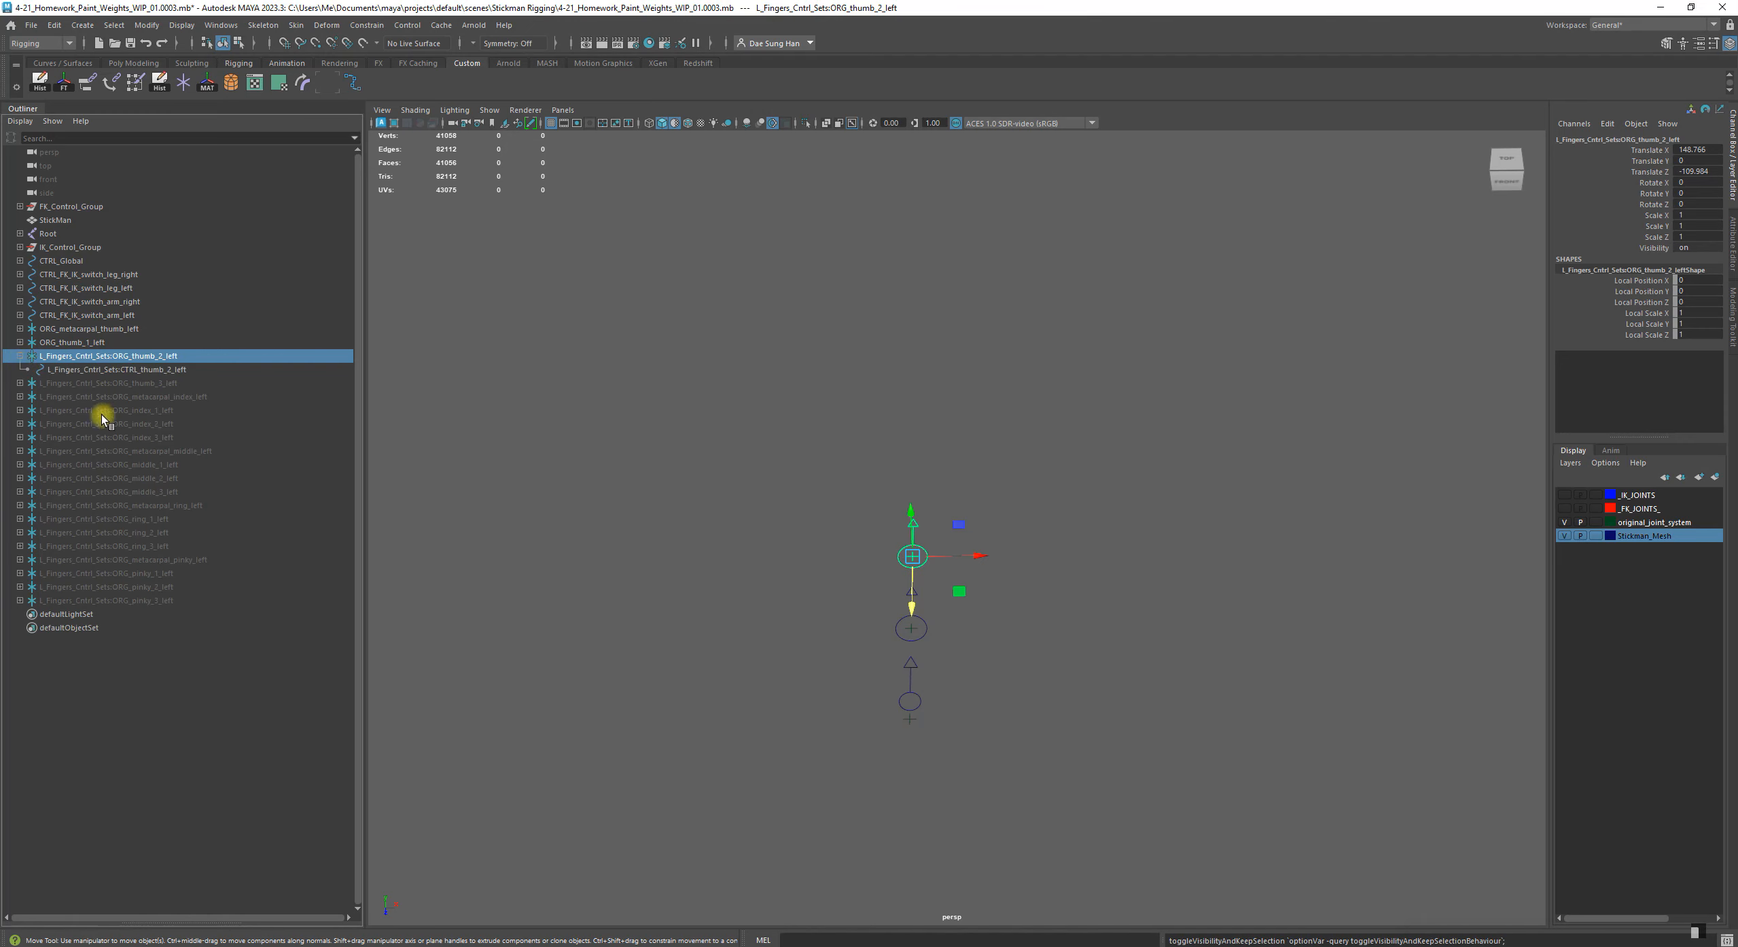
Rename the second thumb group and its child control to ORG_thumb_2_left and CTRL_thumb_2_left, without the namespace prefix
{"action": "double_click", "coordinate": [109, 356]}
{"action": "left_click", "coordinate": [118, 356]}
{"action": "key", "text": "BackSpace"}
{"action": "key", "text": "Return"}
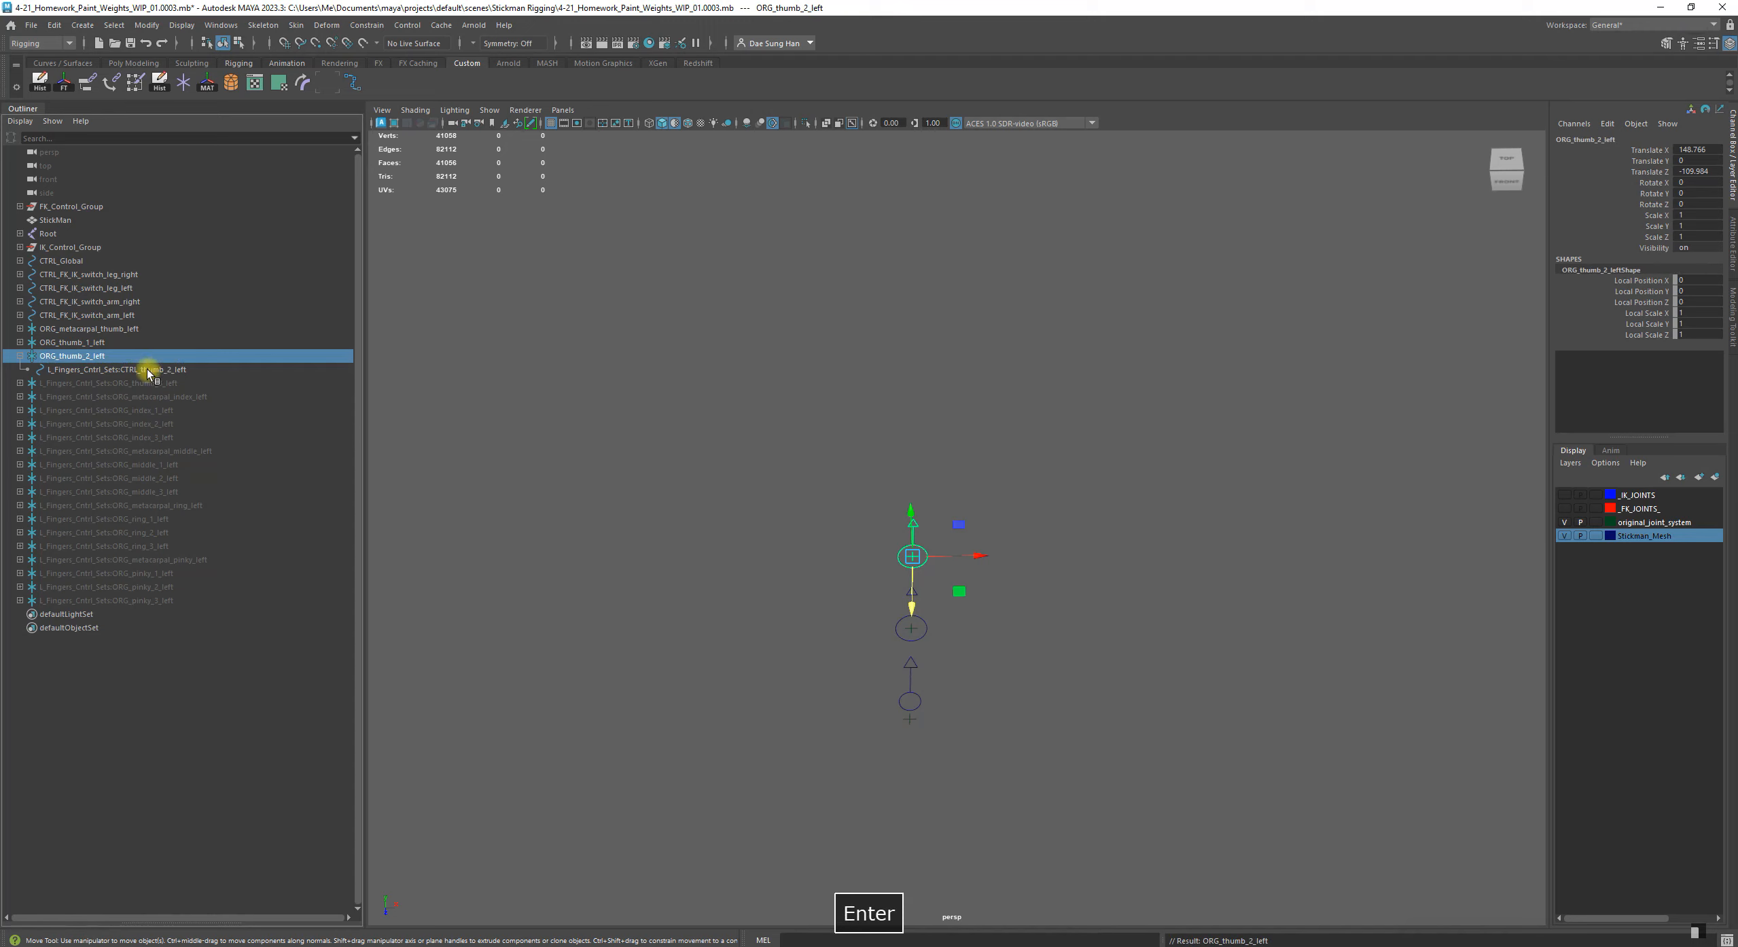
{"action": "double_click", "coordinate": [146, 370]}
{"action": "left_click_drag", "start_coordinate": [124, 369], "coordinate": [49, 369]}
{"action": "key", "text": "BackSpace"}
{"action": "key", "text": "Return"}
Collapse the second thumb group and rename the expanded third thumb group to ORG_thumb_3_left without its prefix
{"action": "double_click", "coordinate": [37, 383]}
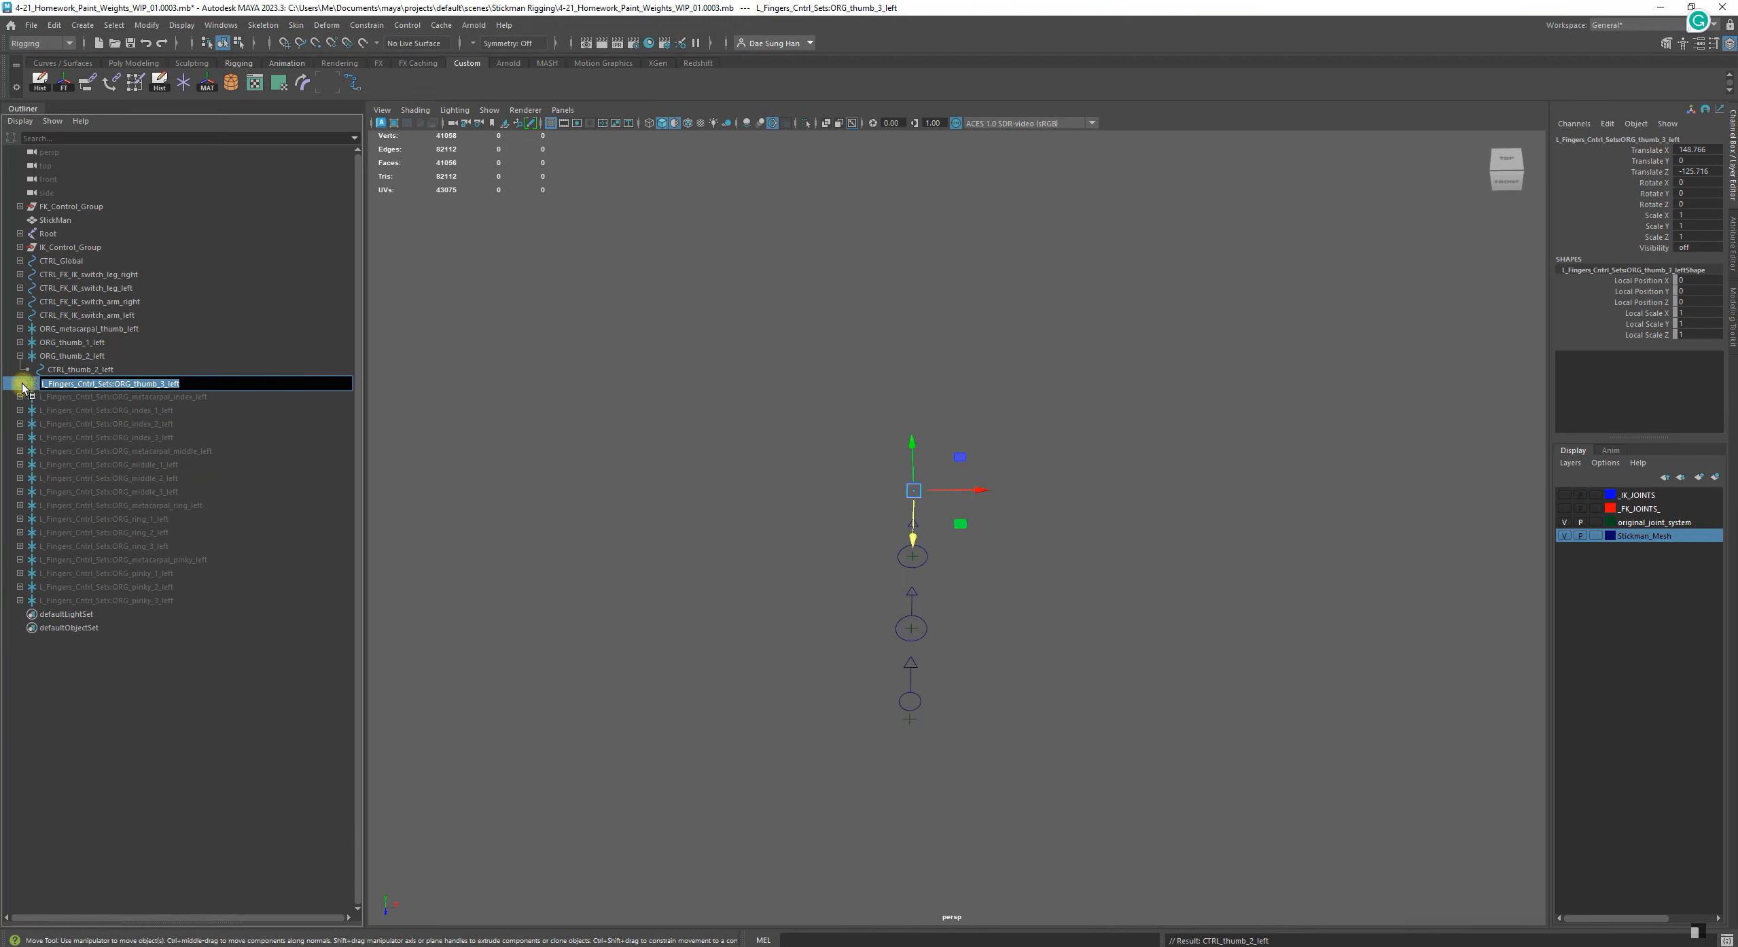
{"action": "left_click", "coordinate": [21, 384]}
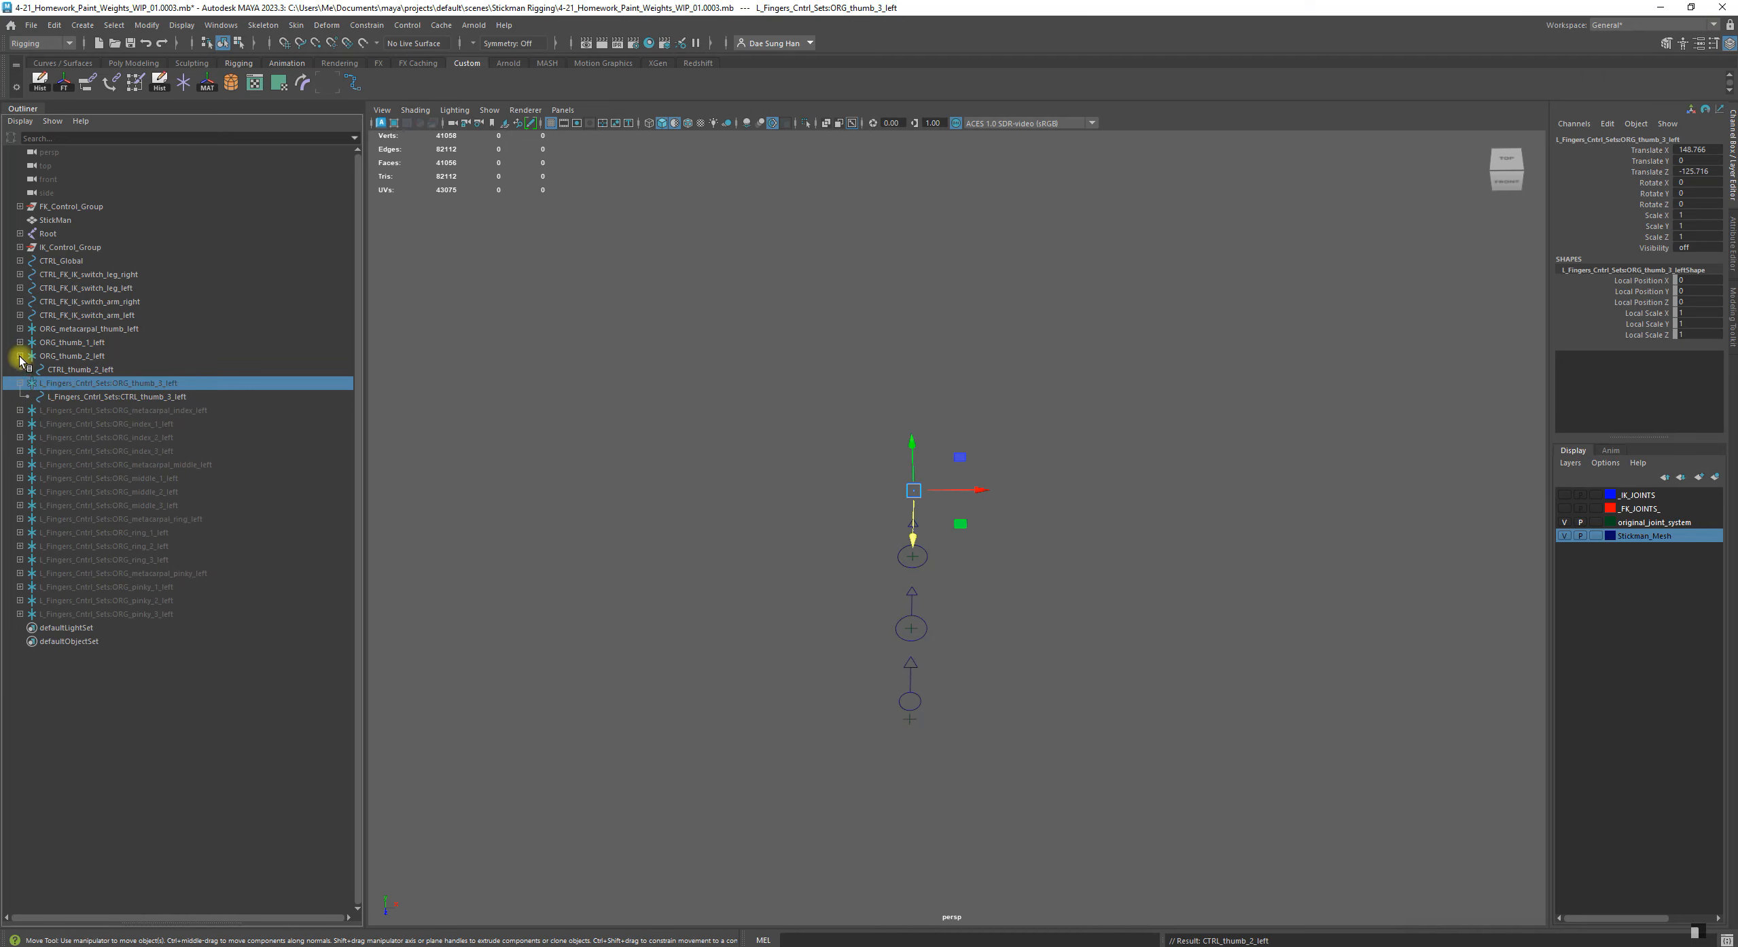
{"action": "left_click", "coordinate": [20, 356]}
{"action": "left_click", "coordinate": [20, 370]}
{"action": "left_click", "coordinate": [21, 371]}
{"action": "double_click", "coordinate": [116, 372]}
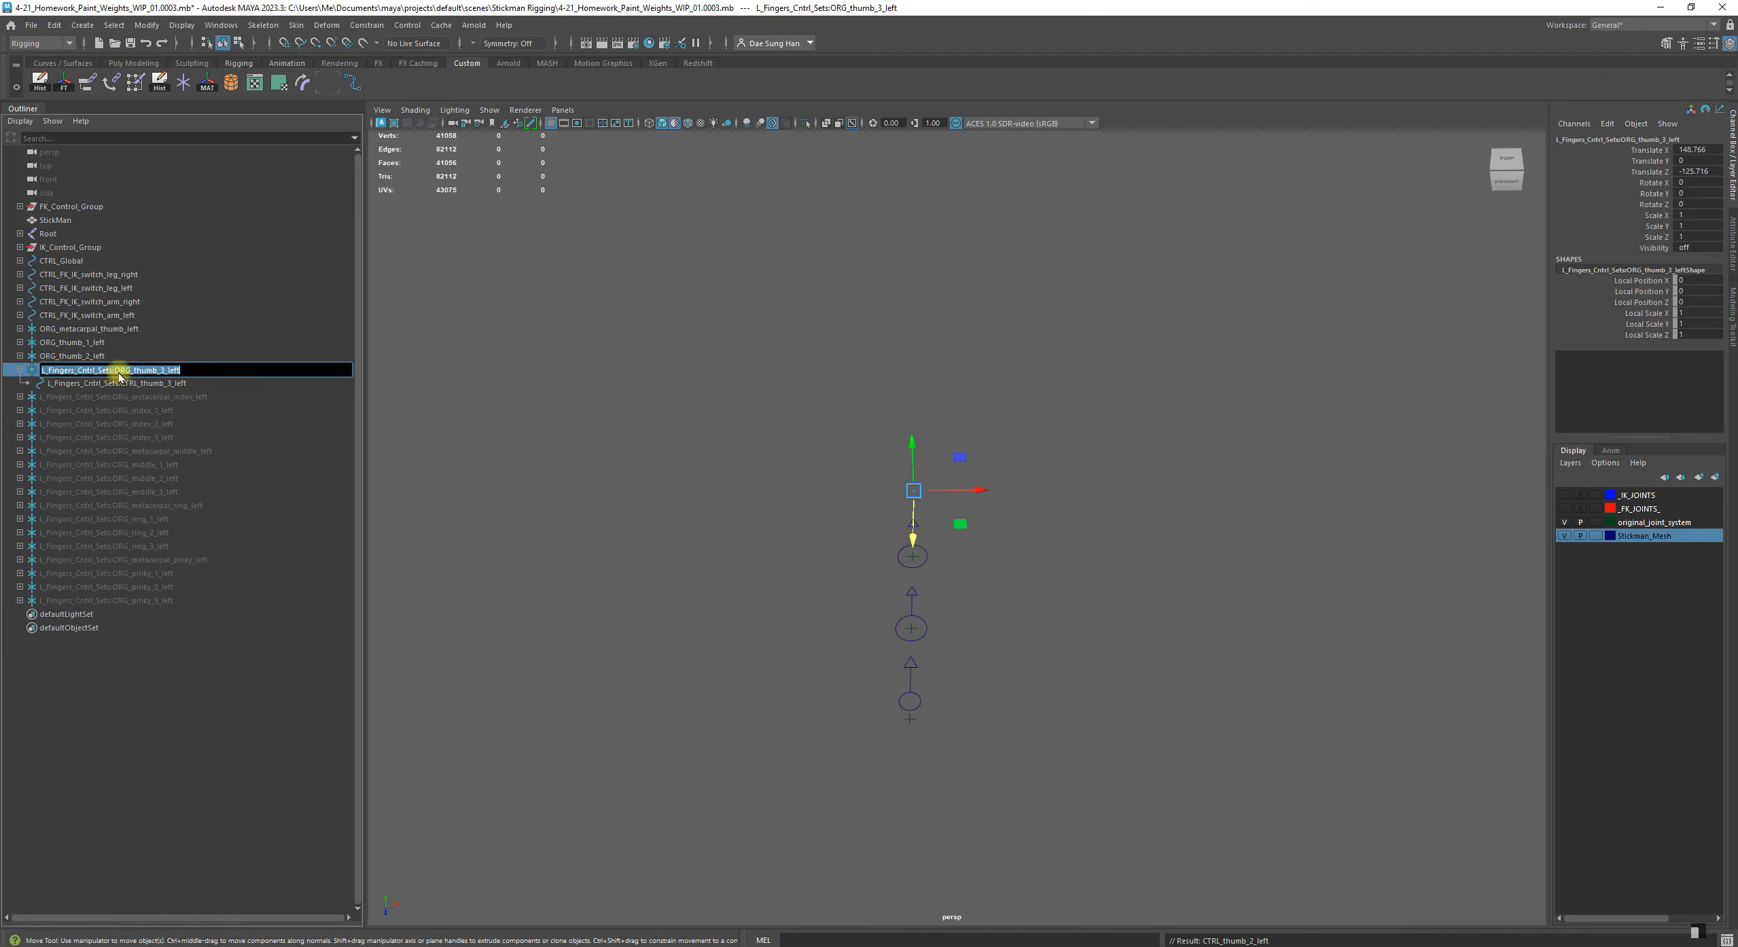
{"action": "key", "text": "BackSpace"}
{"action": "key", "text": "Return"}
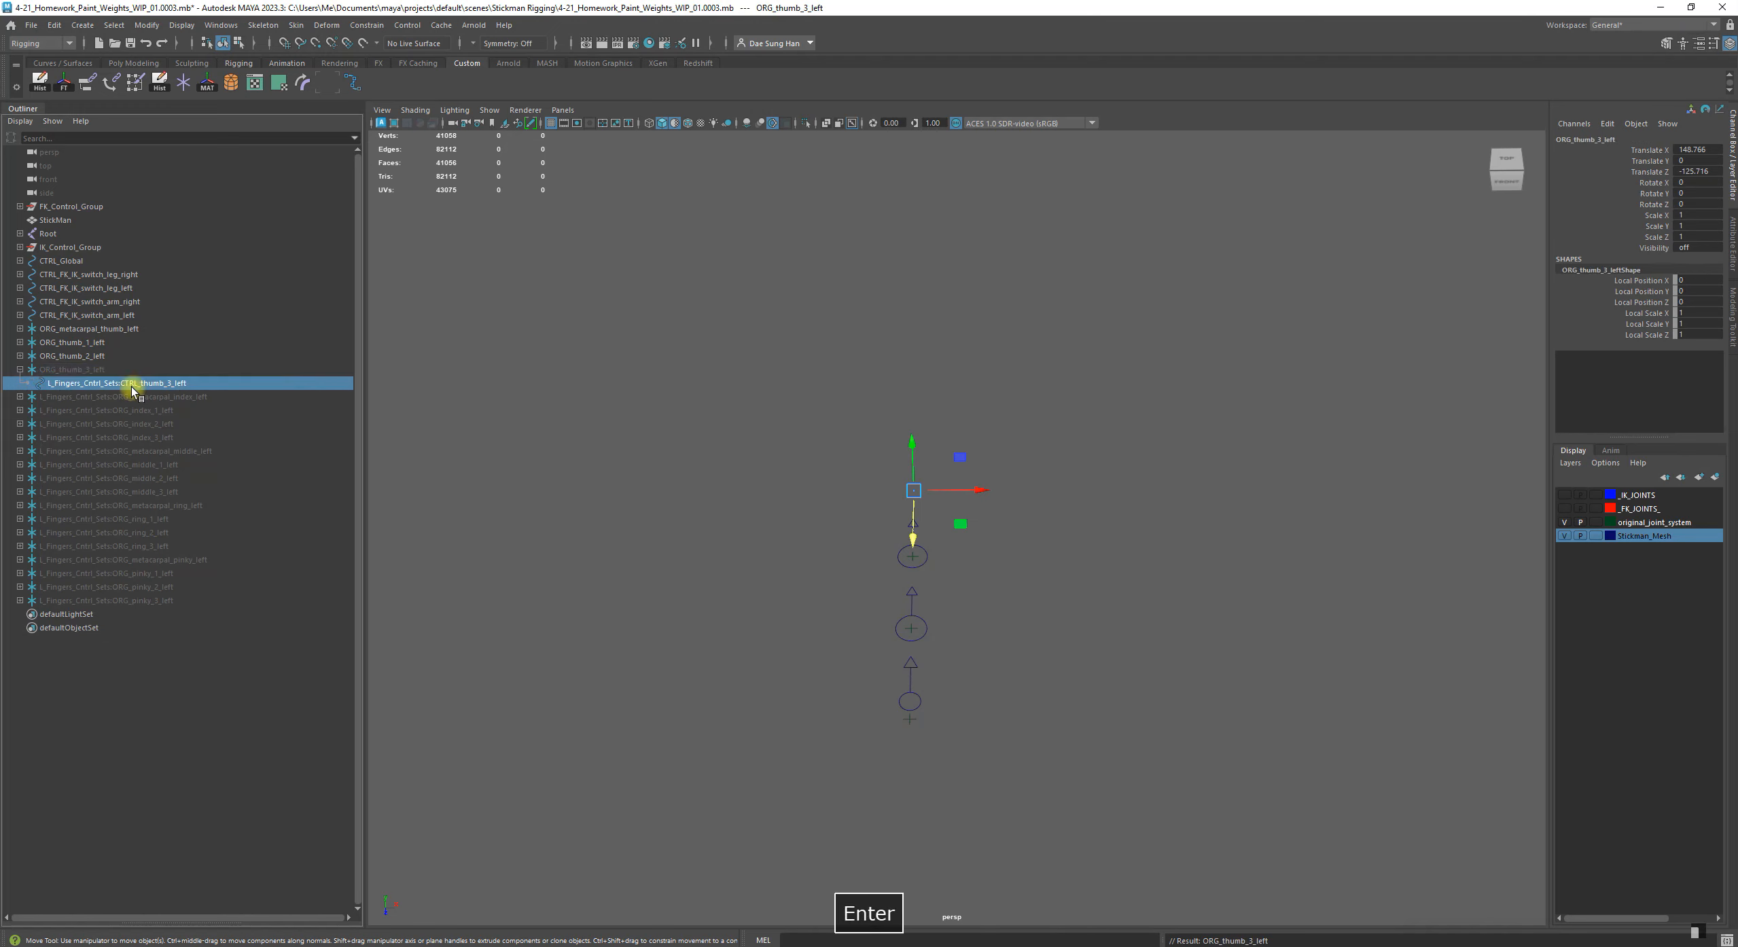
Rename the third thumb group's child control to CTRL_thumb_3_left without the namespace prefix and collapse the group
{"action": "double_click", "coordinate": [124, 384]}
{"action": "key", "text": "BackSpace"}
{"action": "key", "text": "Return"}
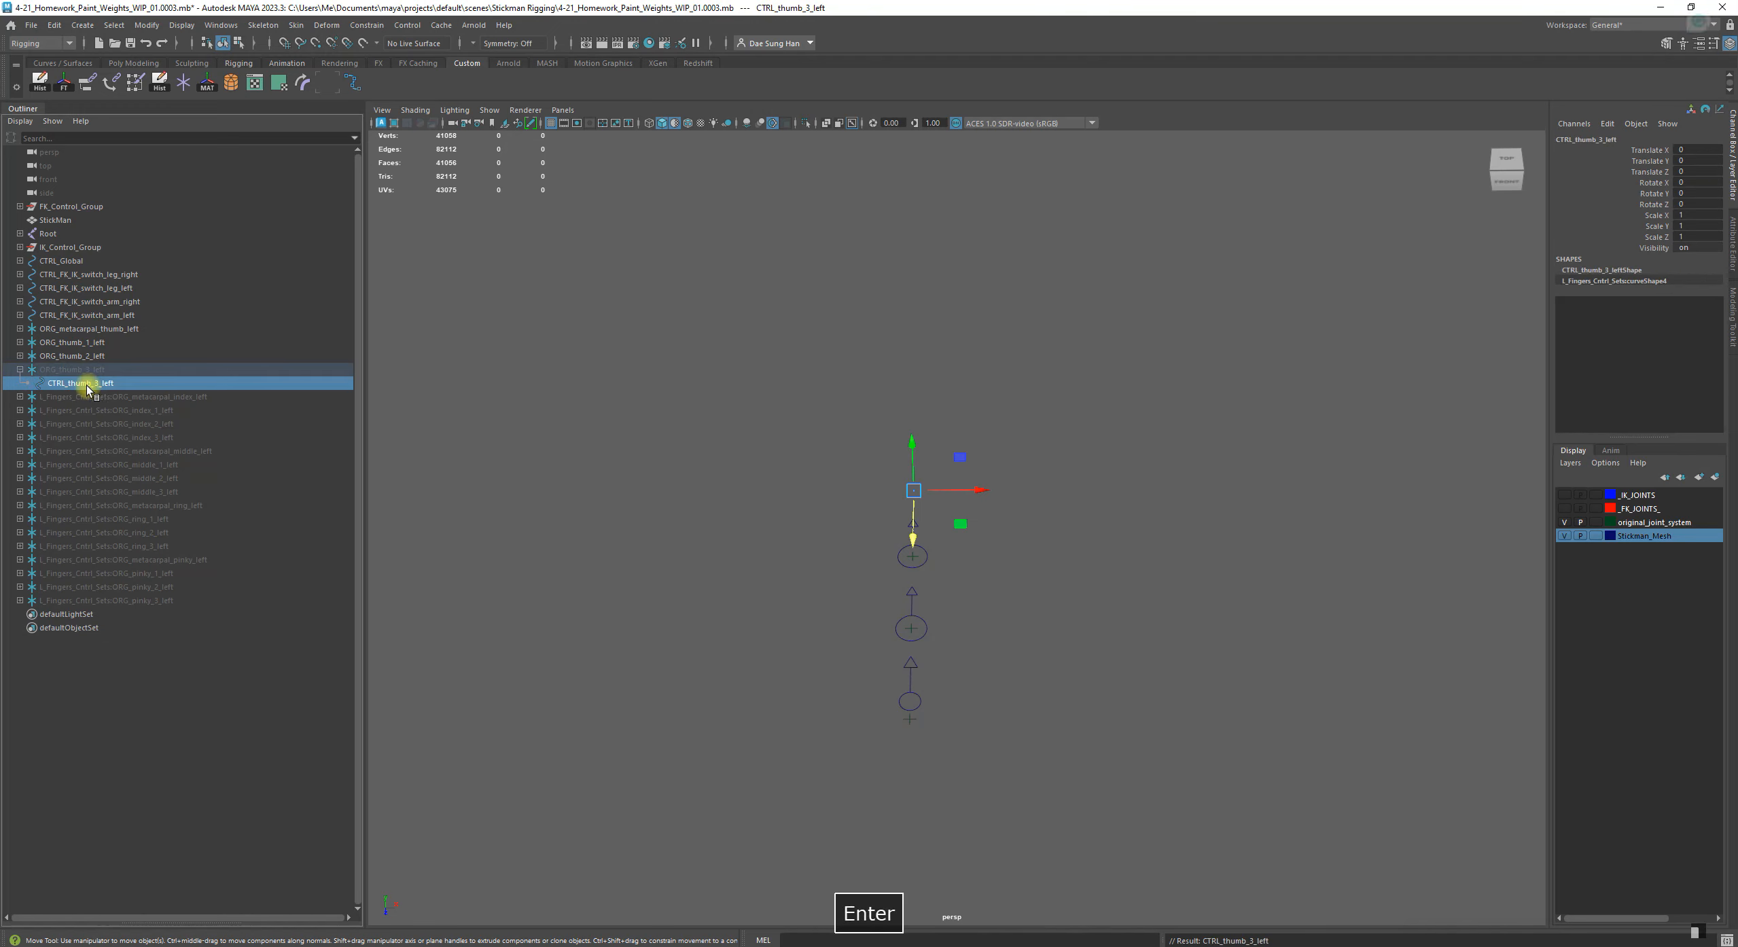
{"action": "left_click", "coordinate": [158, 626]}
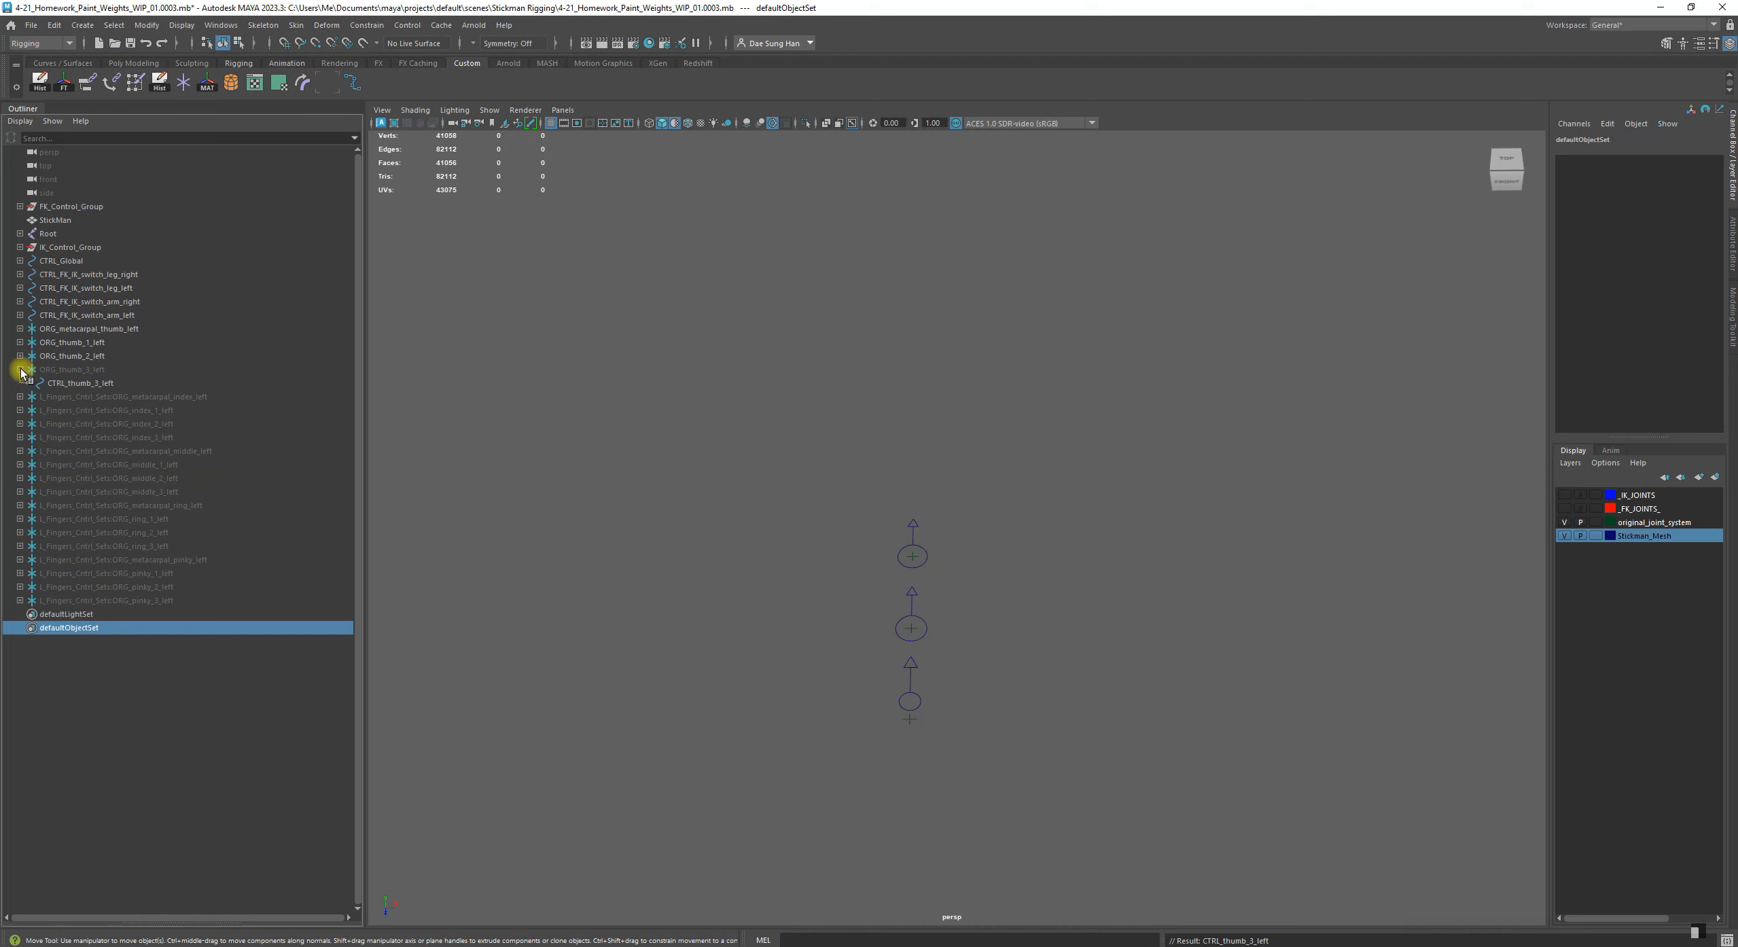
{"action": "left_click", "coordinate": [22, 370]}
Expand the index metacarpal group and rename it to ORG_metacarpal_index_left, without the L_Fingers_Cntrl_Sets prefix
{"action": "left_click", "coordinate": [39, 385]}
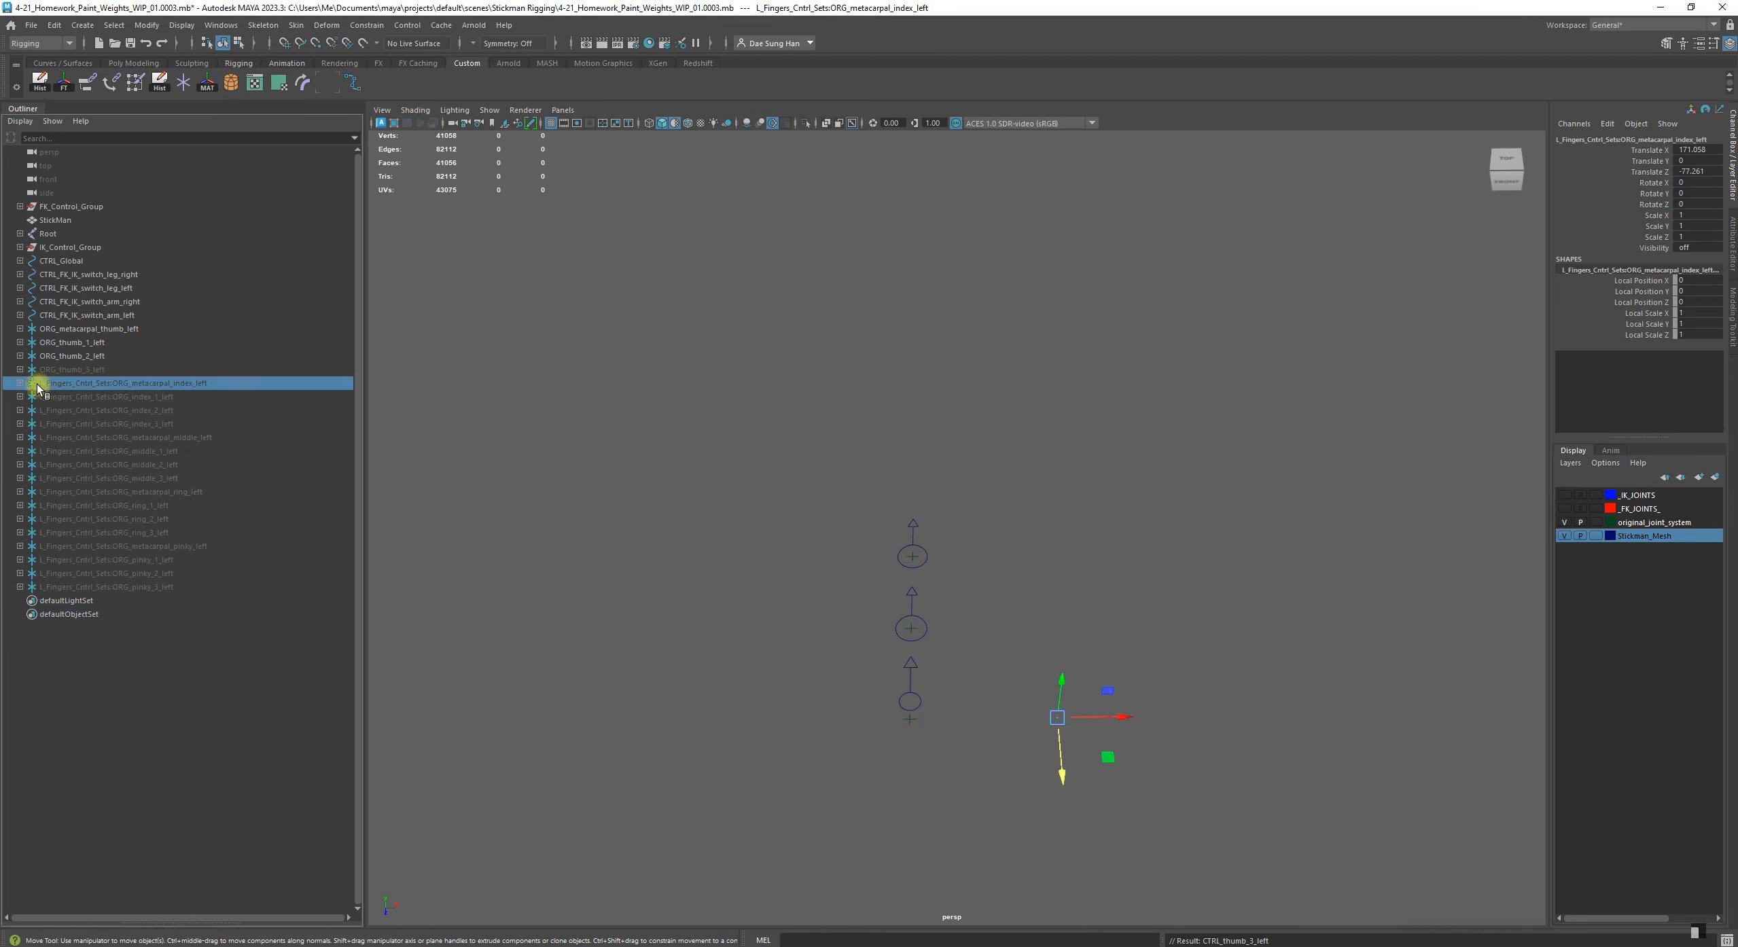
{"action": "left_click", "coordinate": [20, 383]}
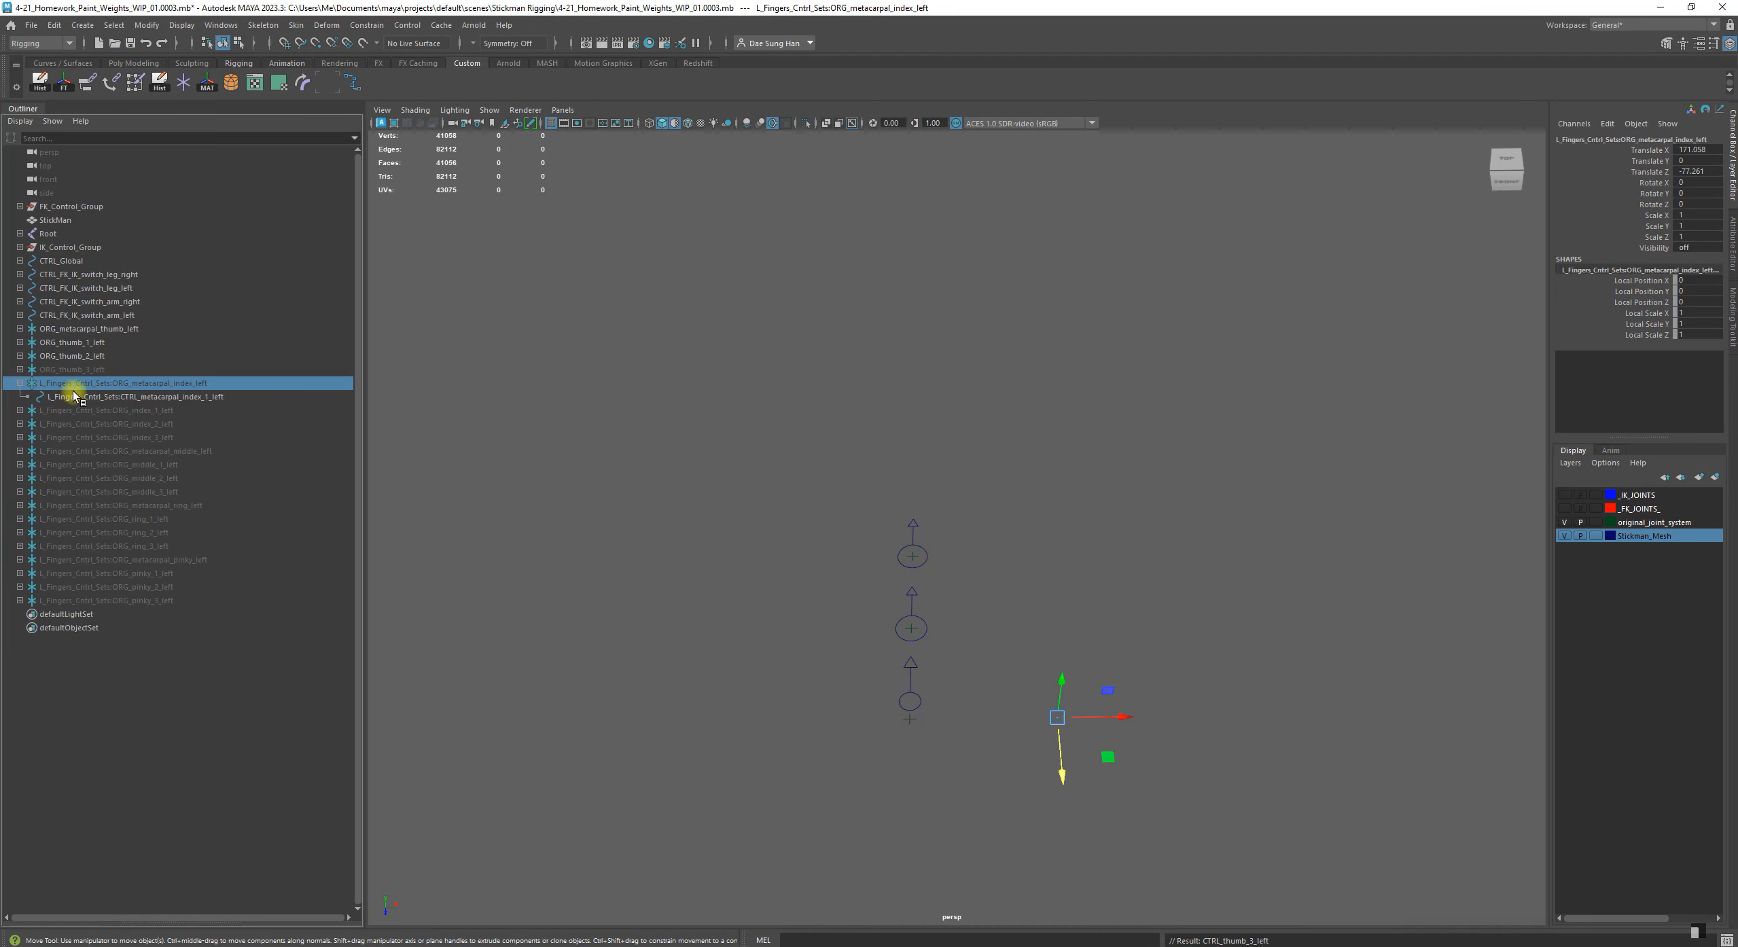
{"action": "left_click", "coordinate": [48, 328], "text": "shift"}
{"action": "left_click", "coordinate": [211, 670]}
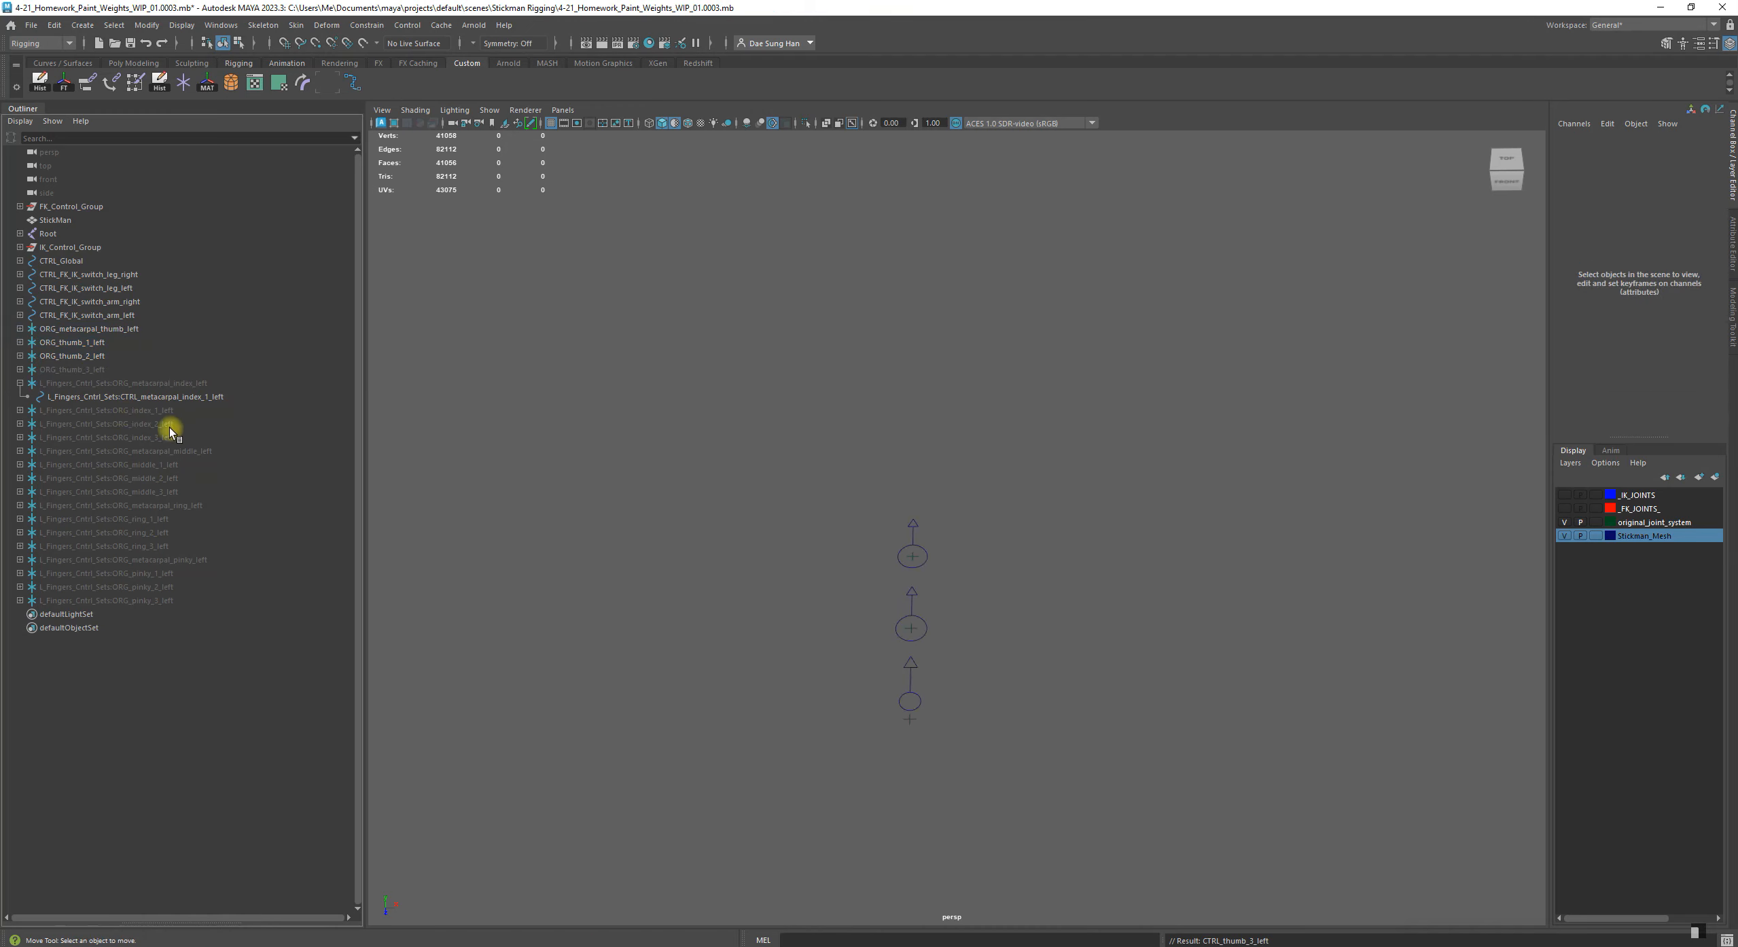
{"action": "left_click", "coordinate": [178, 397]}
{"action": "left_click", "coordinate": [165, 369], "text": "shift"}
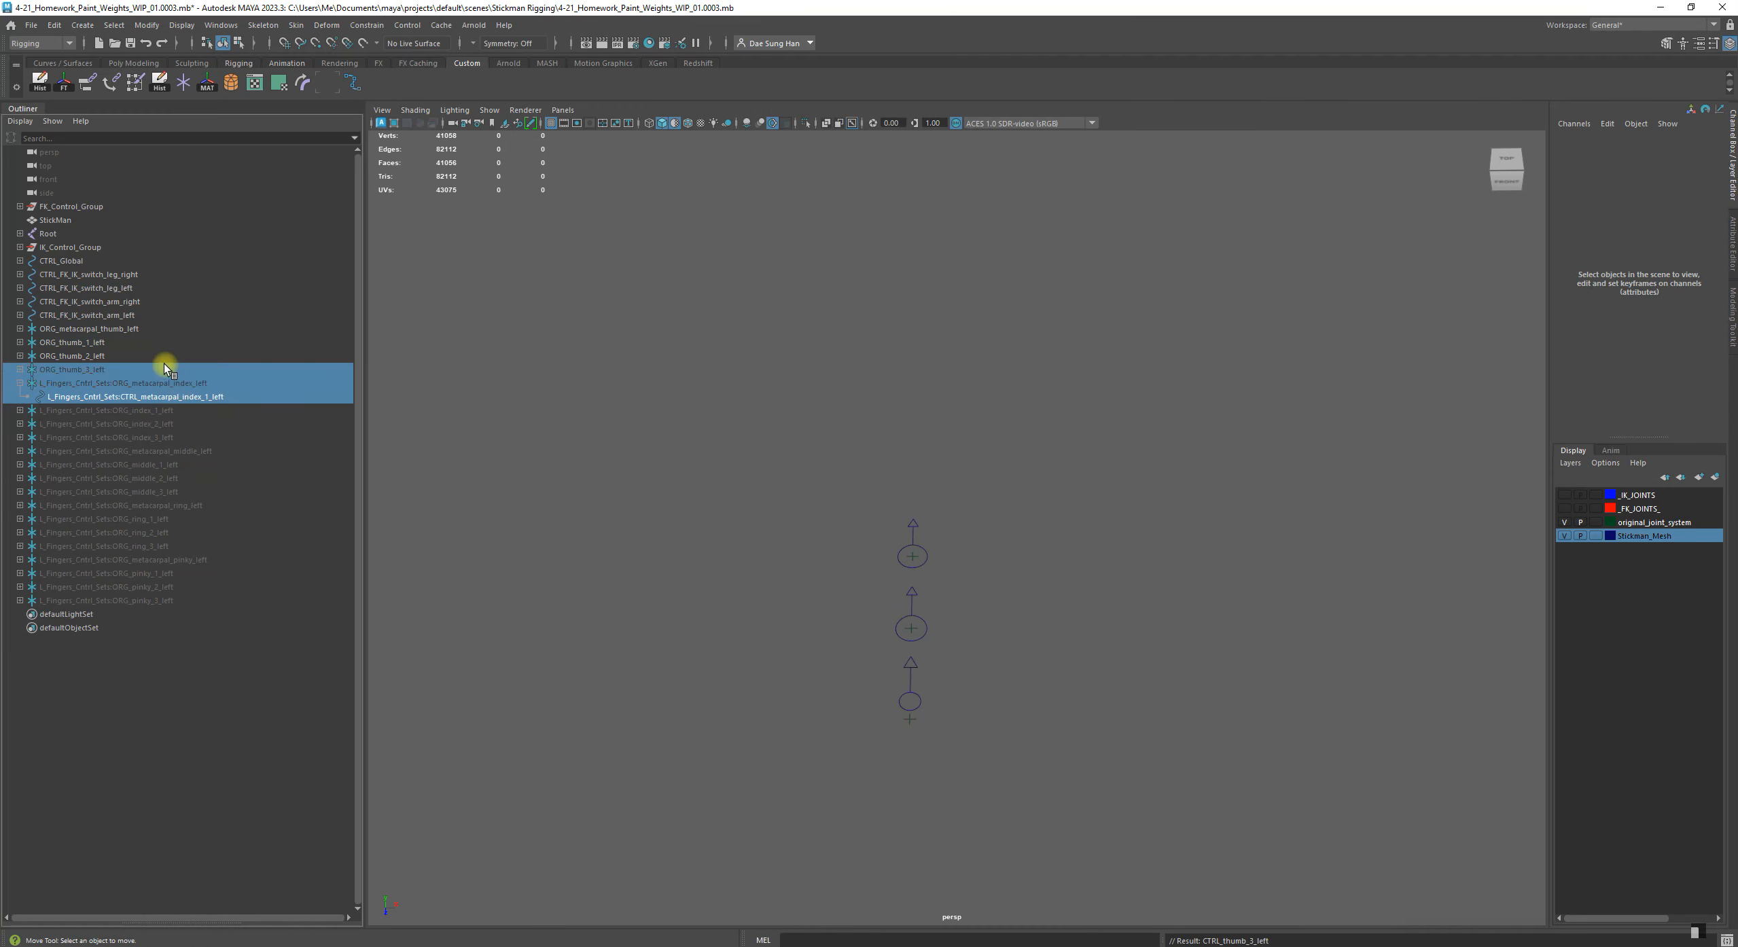
{"action": "left_click", "coordinate": [180, 395]}
{"action": "double_click", "coordinate": [112, 385]}
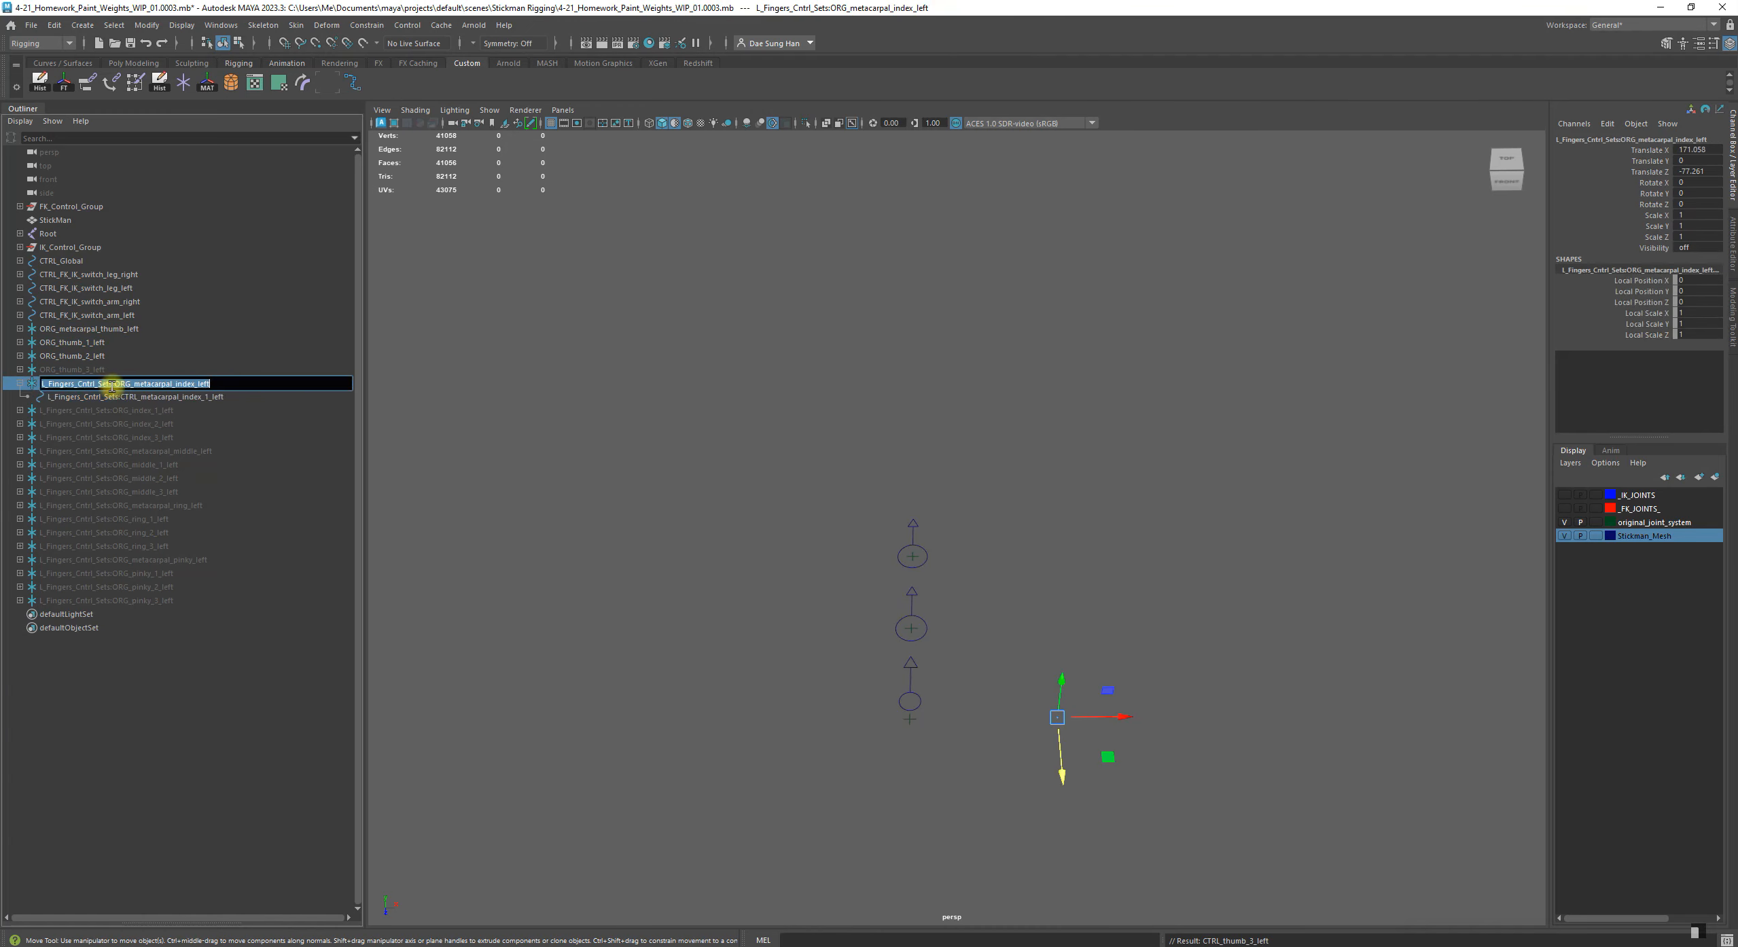
{"action": "type", "text": "ORG_metacarpal_index_left"}
{"action": "key", "text": "Return"}
Strip the namespace prefix from the index metacarpal's child control, leaving CTRL_metacarpal_index_1_left
{"action": "double_click", "coordinate": [129, 397]}
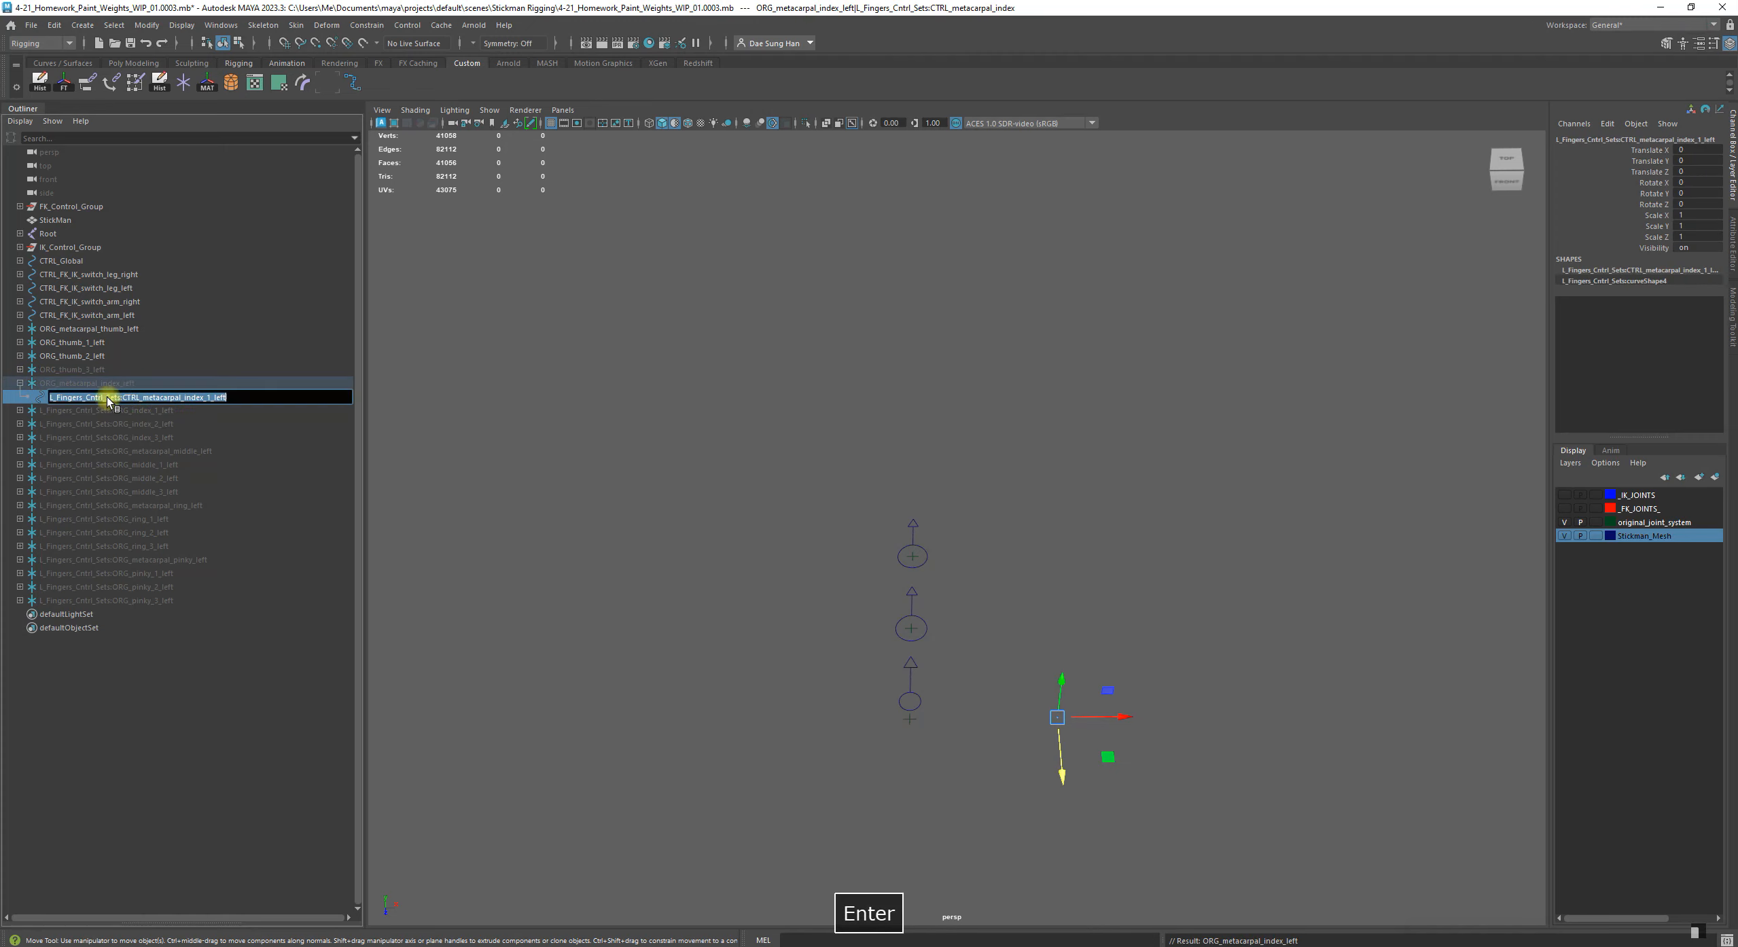
{"action": "left_click", "coordinate": [126, 397]}
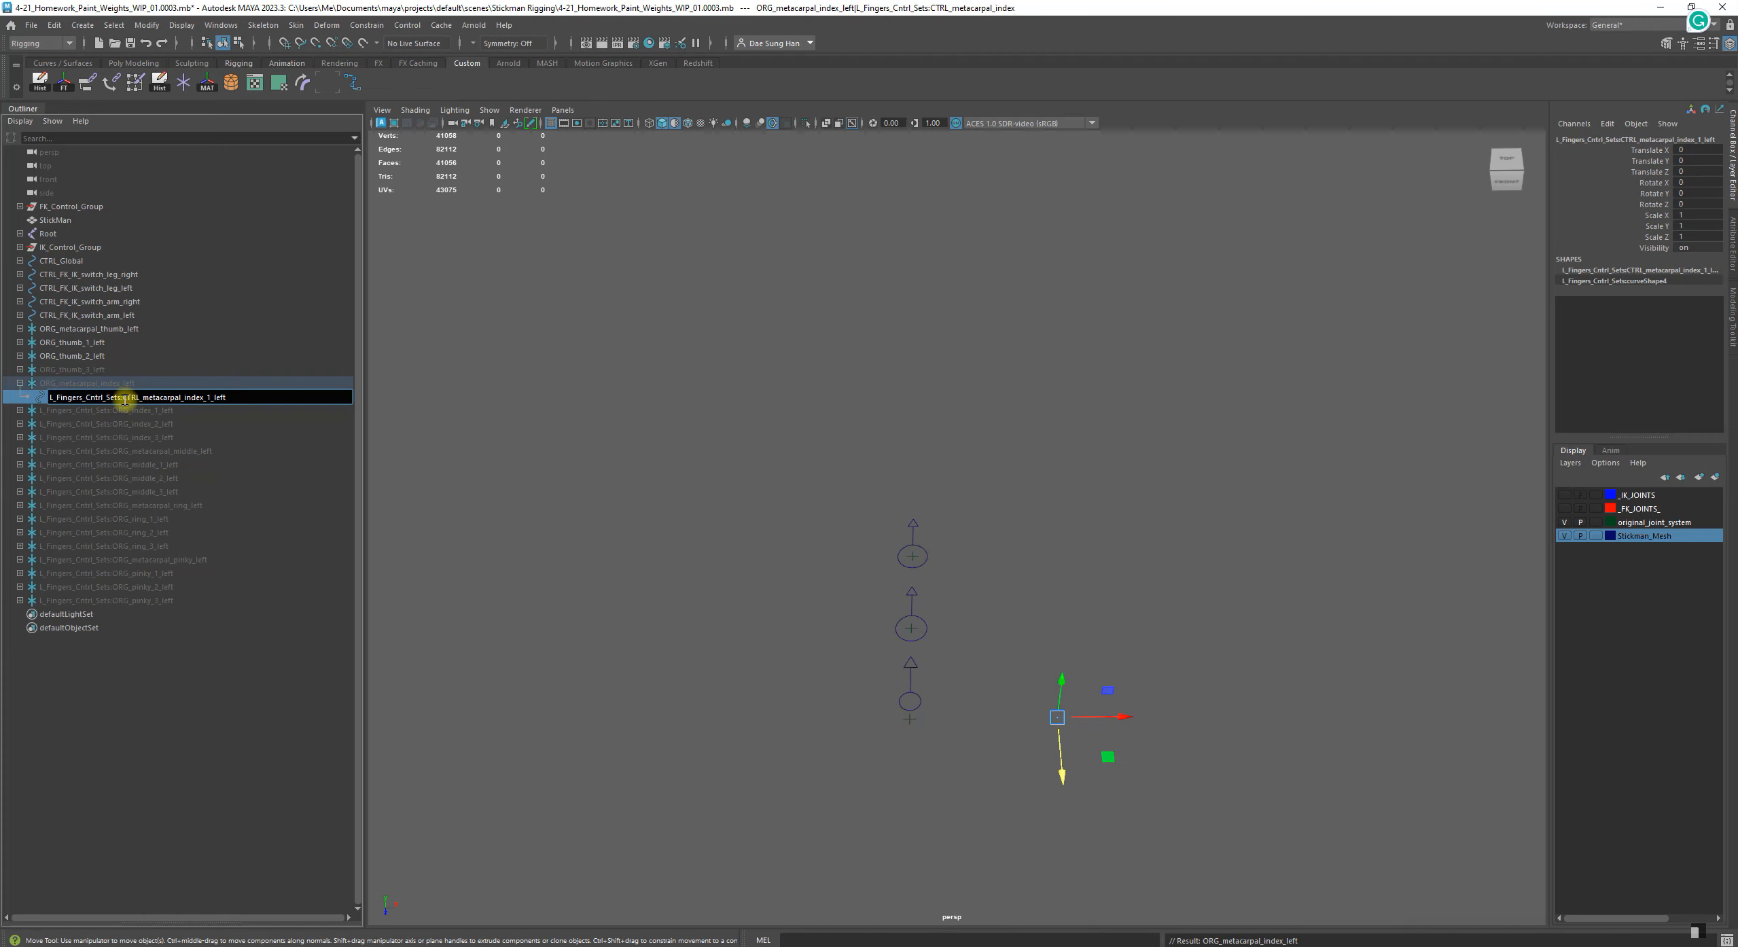
{"action": "key", "text": "BackSpace"}
{"action": "key", "text": "Return"}
Remove the namespace prefix from the ORG_index_1_left group, expand it, and remove the prefix from its child CTRL_metacarpal_index_1_left
{"action": "double_click", "coordinate": [118, 409]}
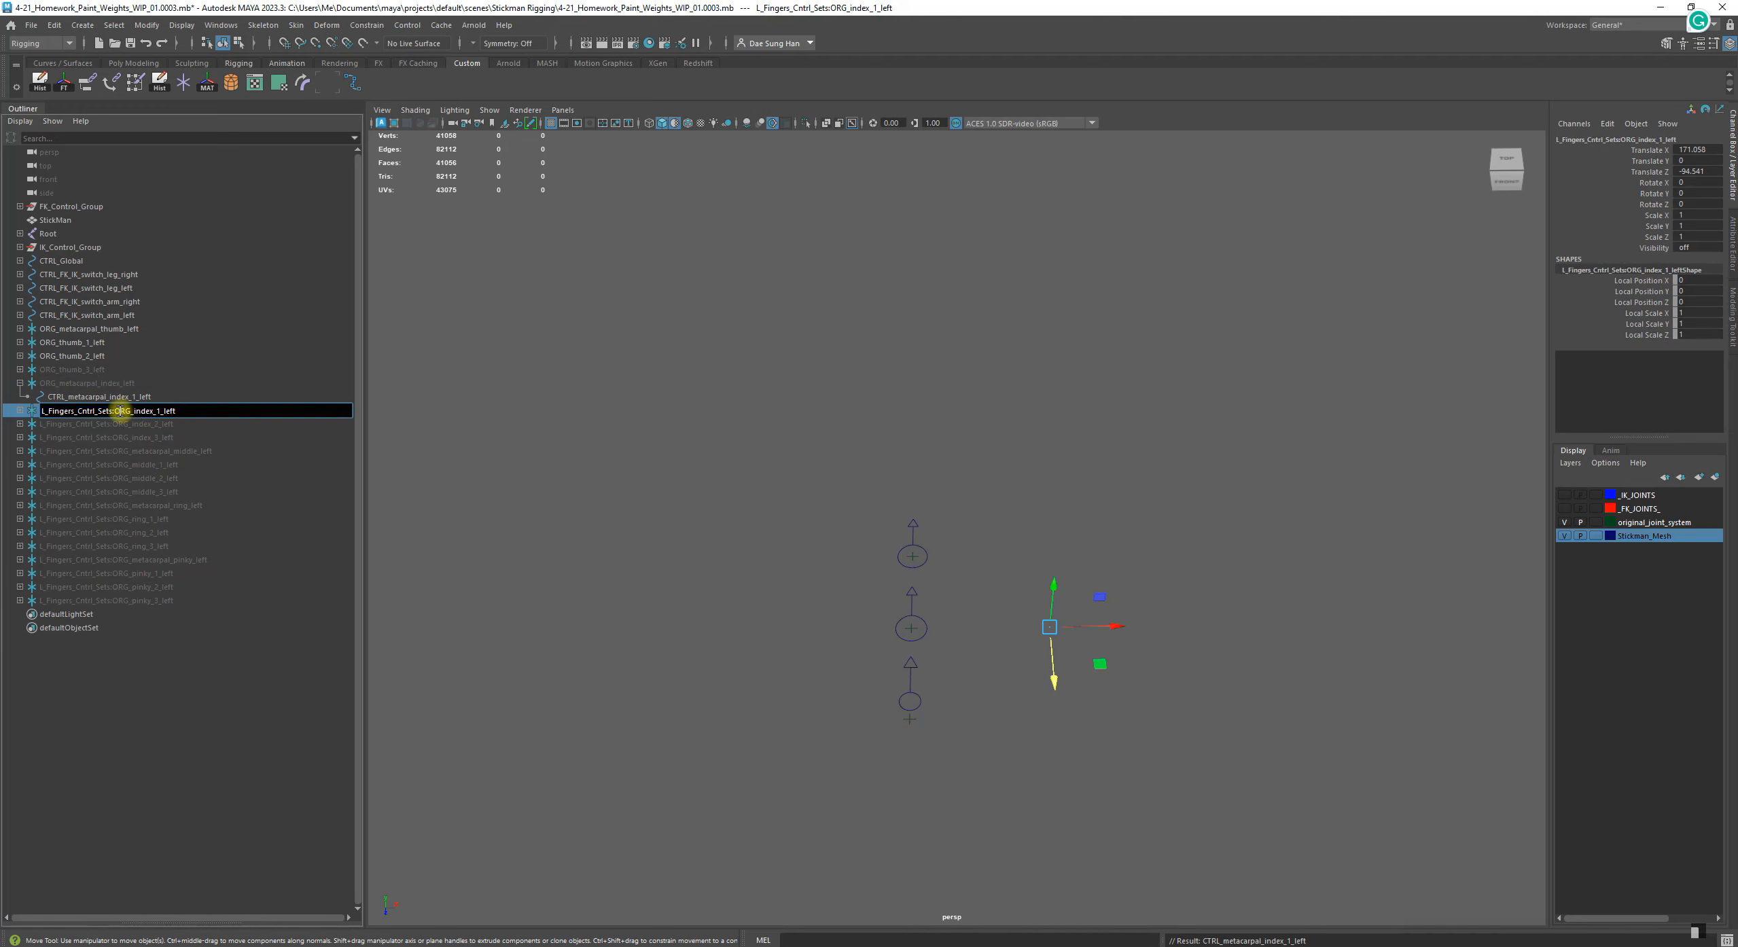
{"action": "key", "text": "BackSpace"}
{"action": "key", "text": "Return"}
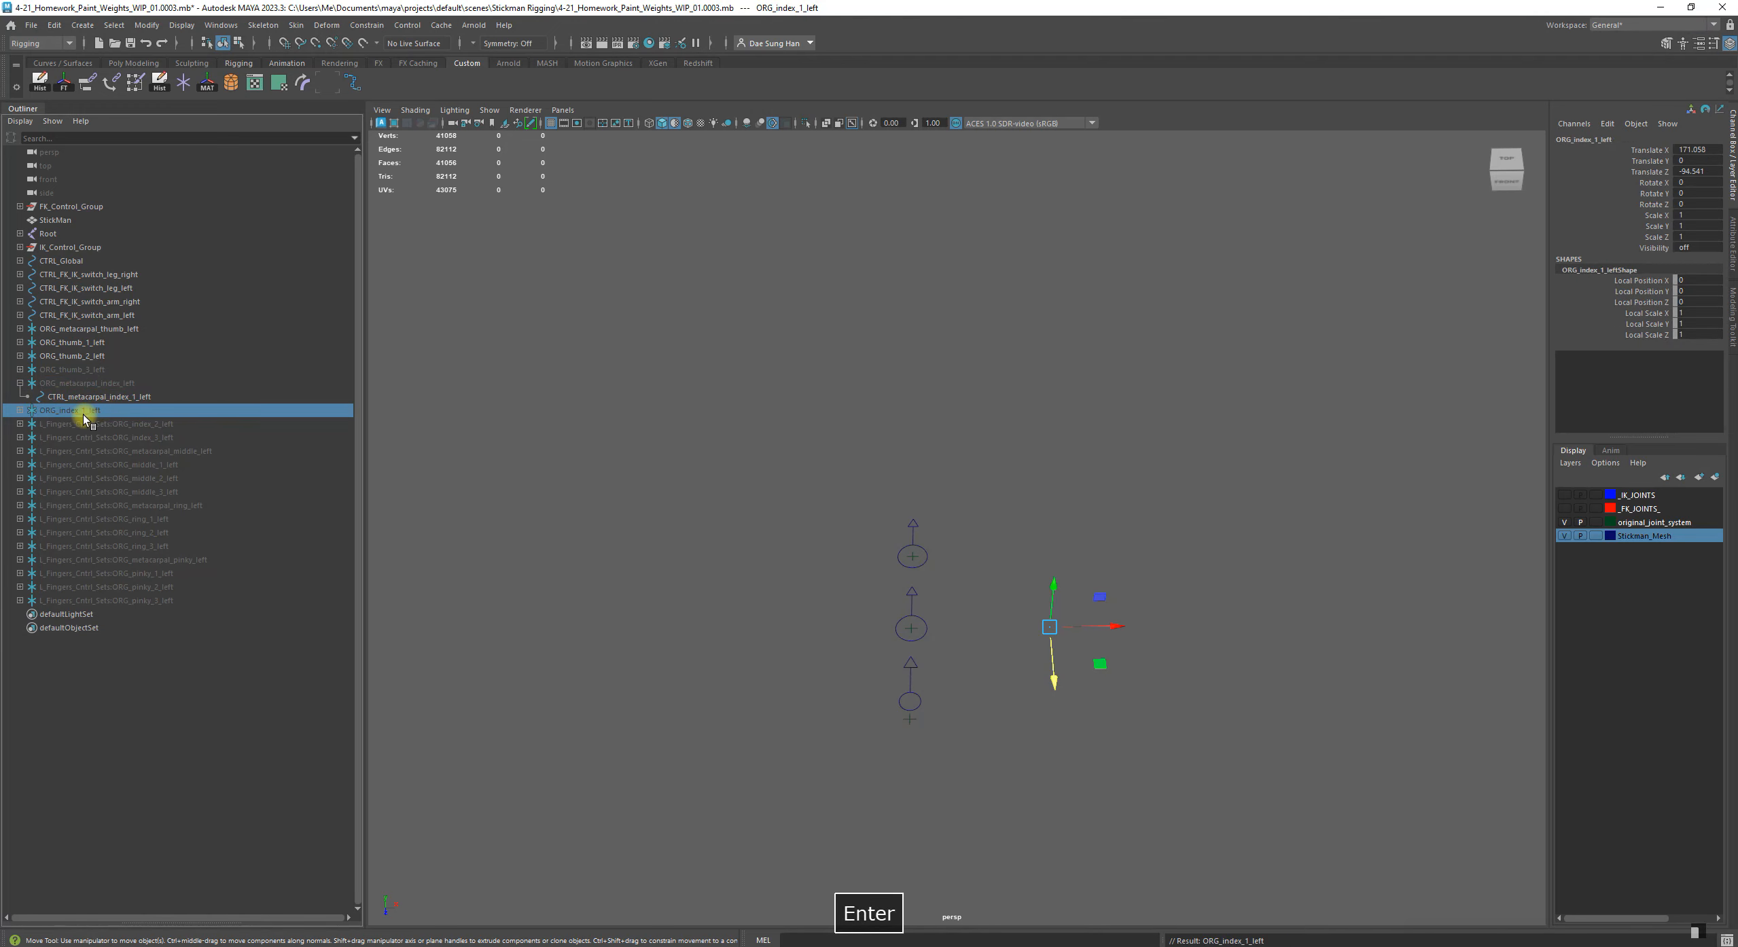
{"action": "left_click", "coordinate": [19, 411]}
{"action": "double_click", "coordinate": [126, 424]}
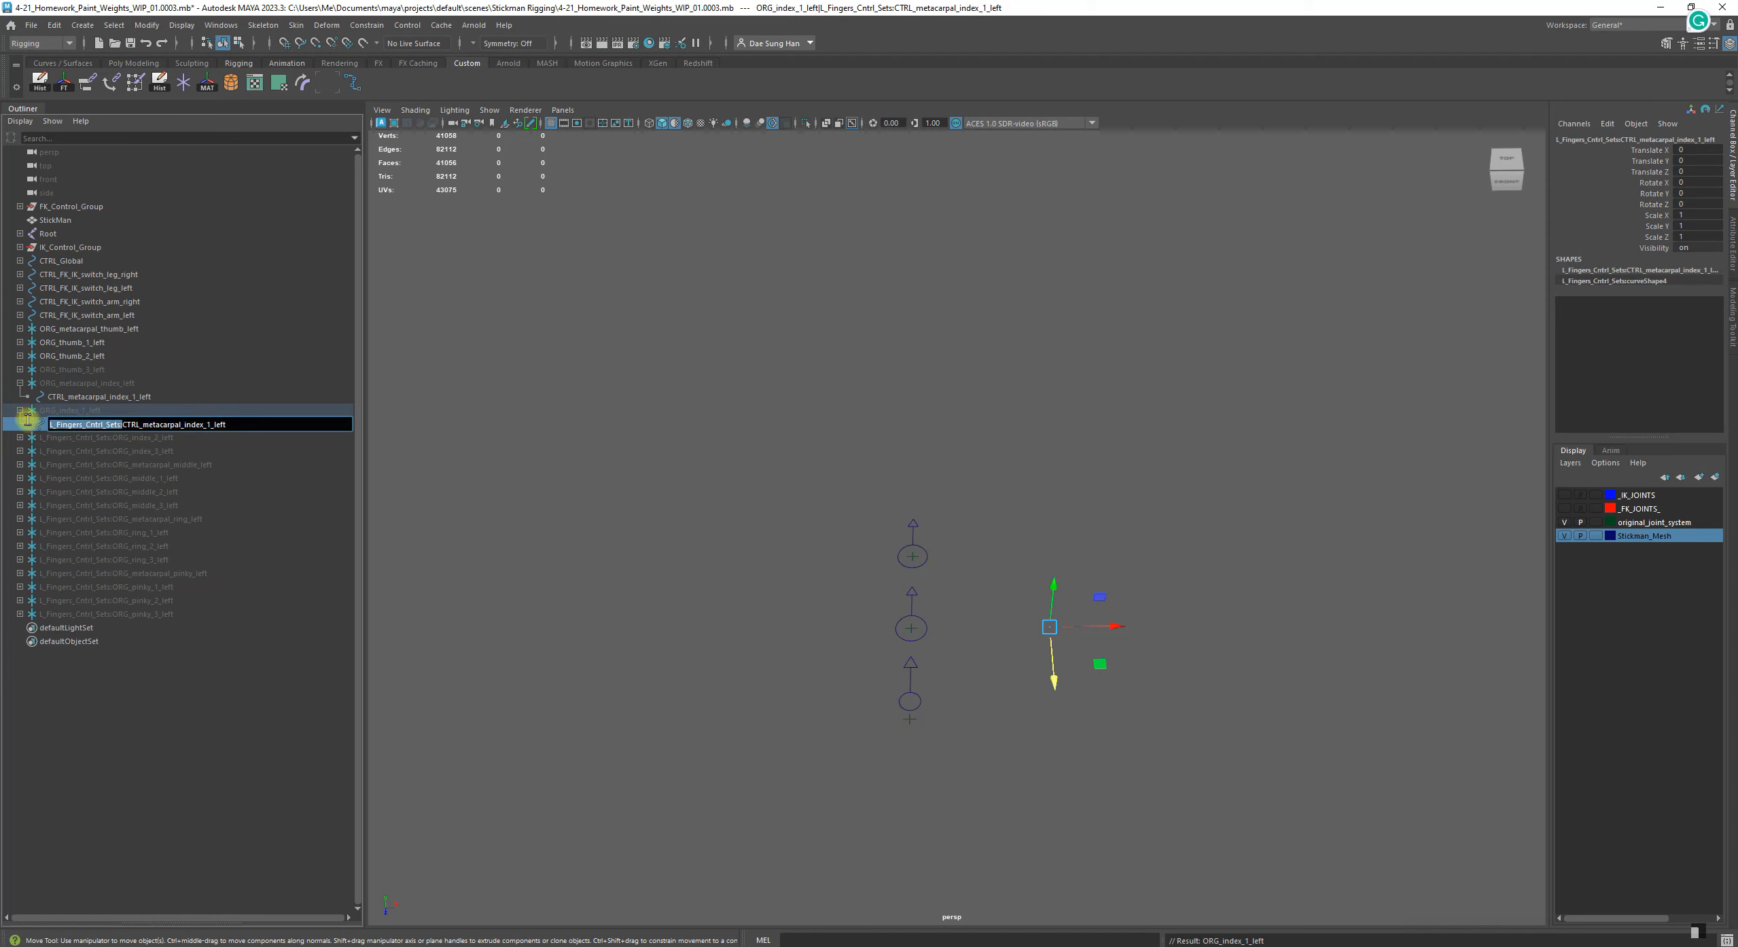
{"action": "key", "text": "BackSpace"}
{"action": "key", "text": "Return"}
Expand the second index finger group and rename it to ORG_index_2_left, clearing the whole namespace prefix
{"action": "left_click", "coordinate": [74, 438]}
{"action": "left_click", "coordinate": [20, 437]}
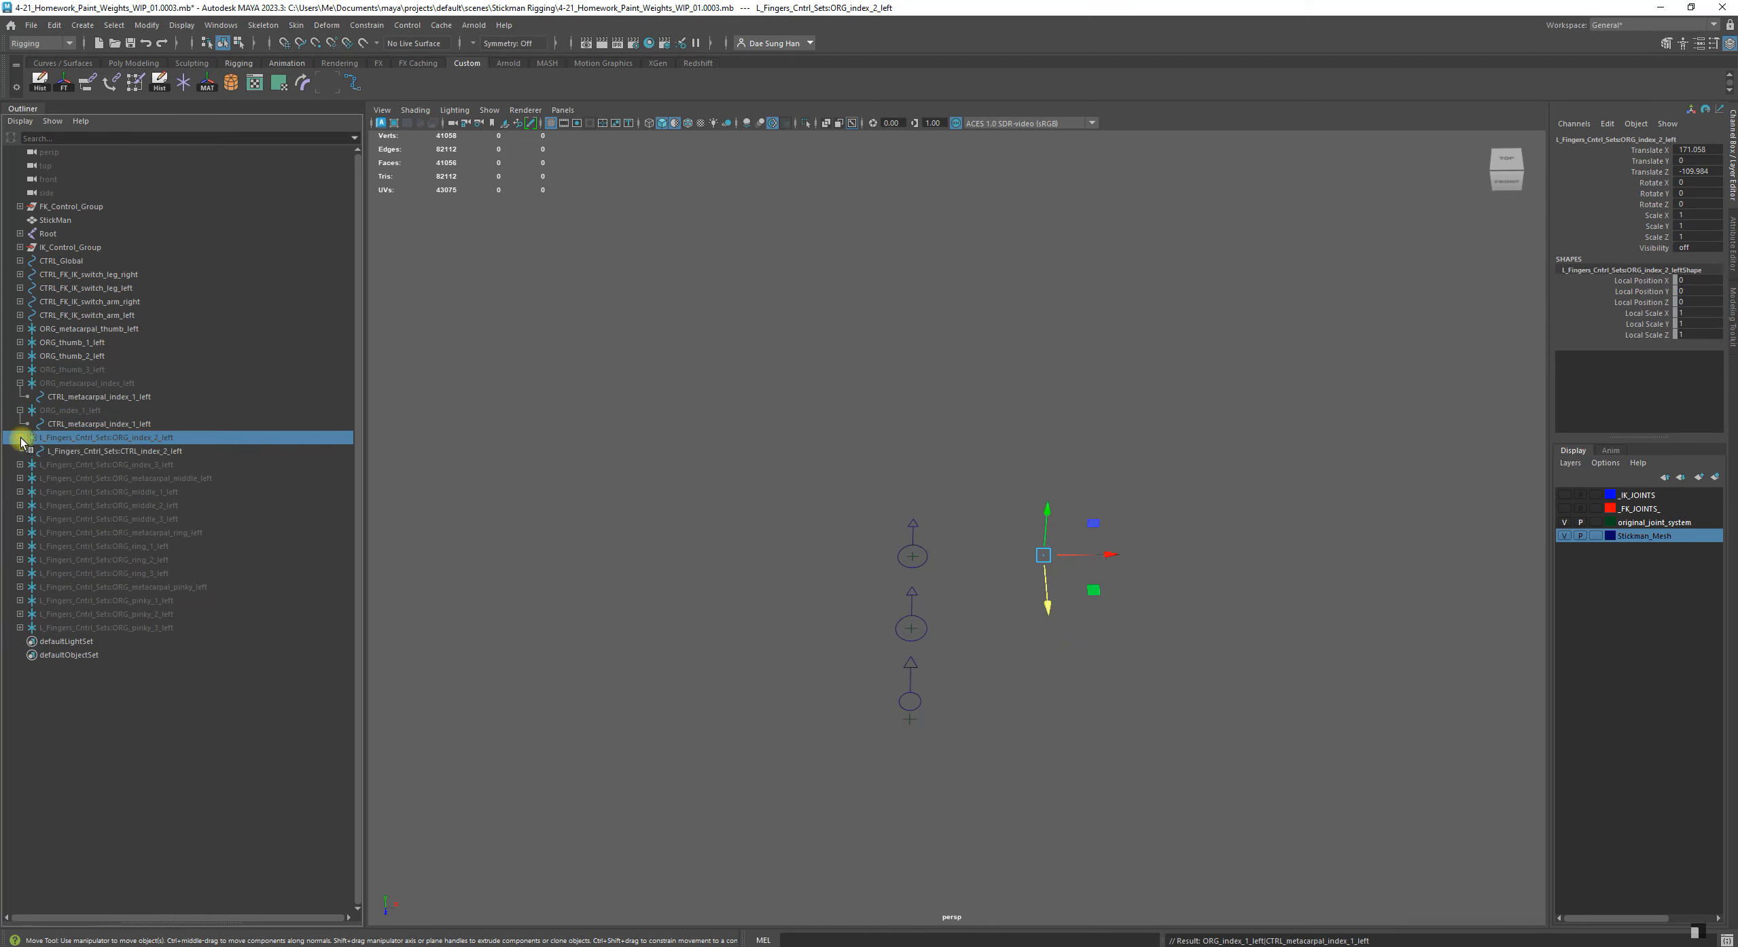
{"action": "double_click", "coordinate": [110, 438]}
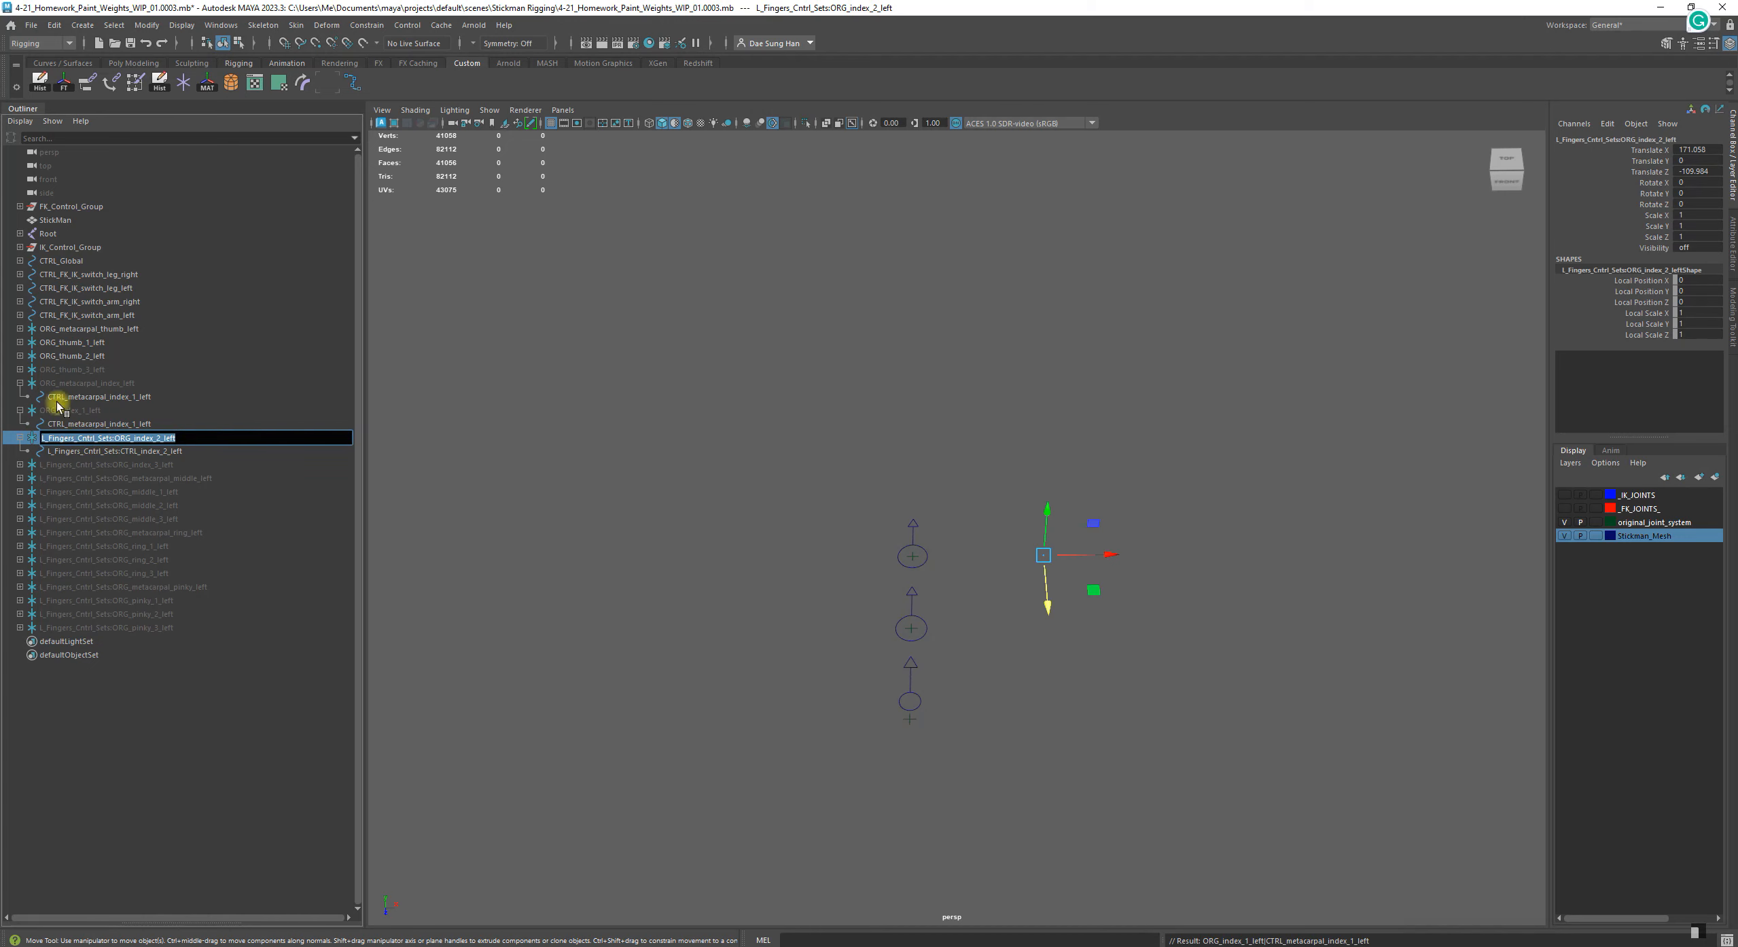
{"action": "left_click", "coordinate": [105, 439]}
{"action": "key", "text": "BackSpace"}
{"action": "key", "text": "Return"}
{"action": "double_click", "coordinate": [60, 443]}
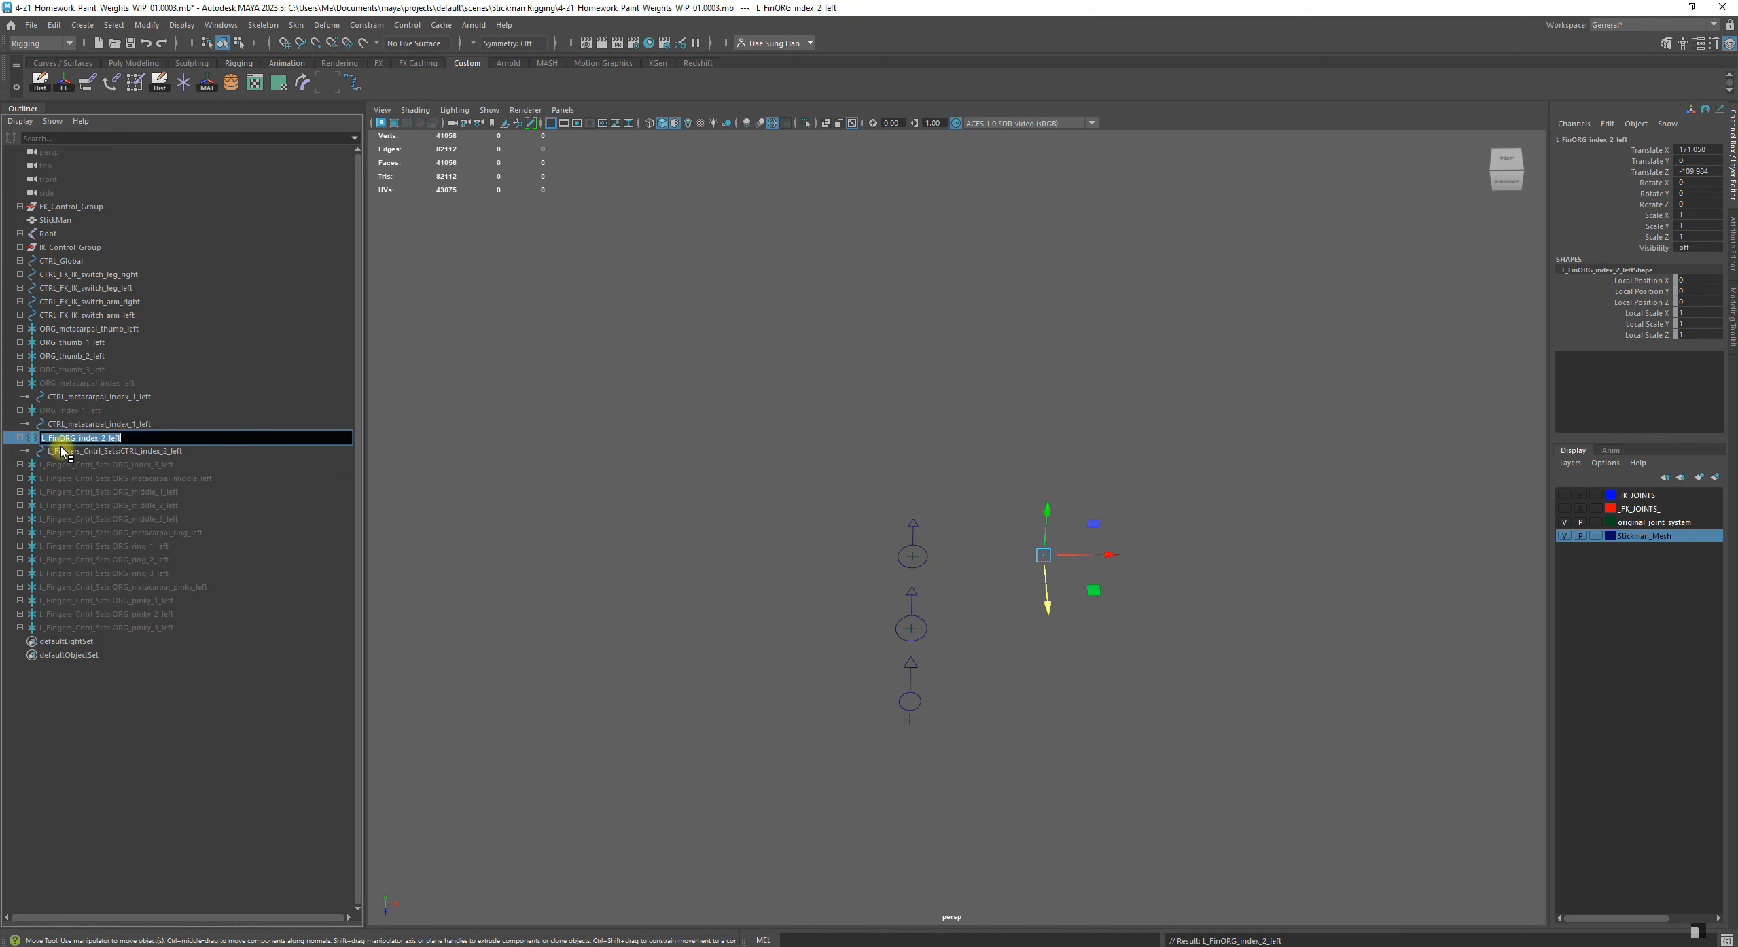
{"action": "key", "text": "BackSpace"}
{"action": "key", "text": "Return"}
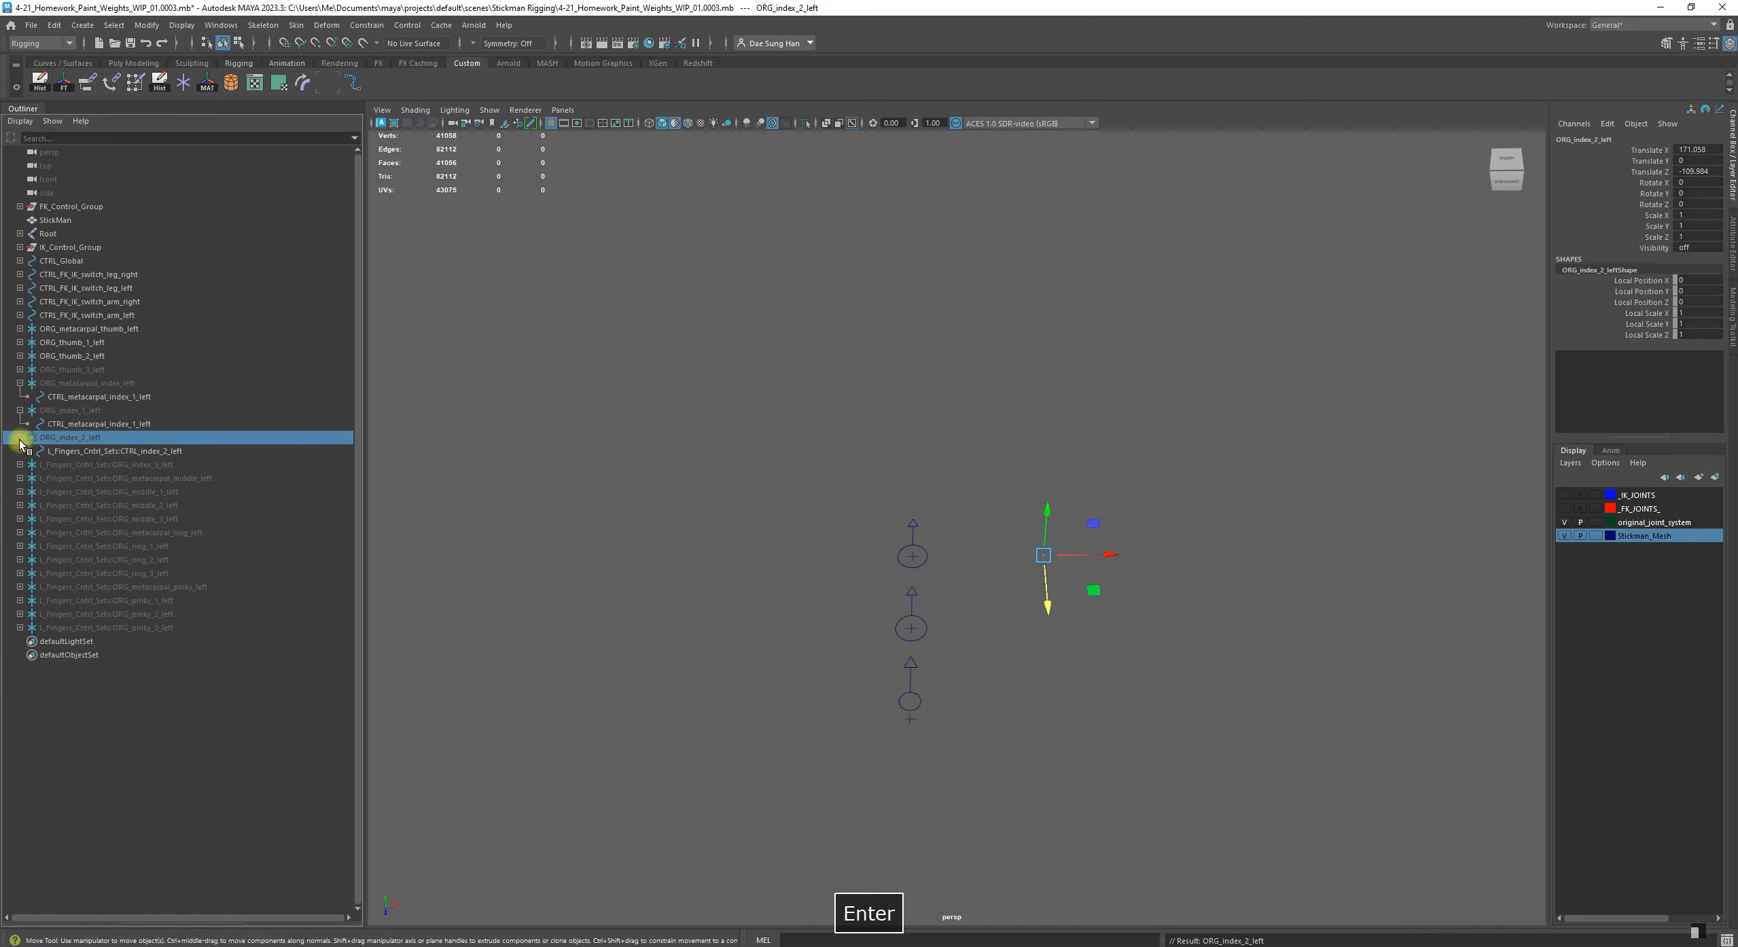
Rename the second index group's child control to CTRL_index_2_left without the namespace prefix
{"action": "left_click", "coordinate": [109, 452]}
{"action": "double_click", "coordinate": [112, 452]}
{"action": "left_click_drag", "start_coordinate": [126, 452], "coordinate": [33, 447]}
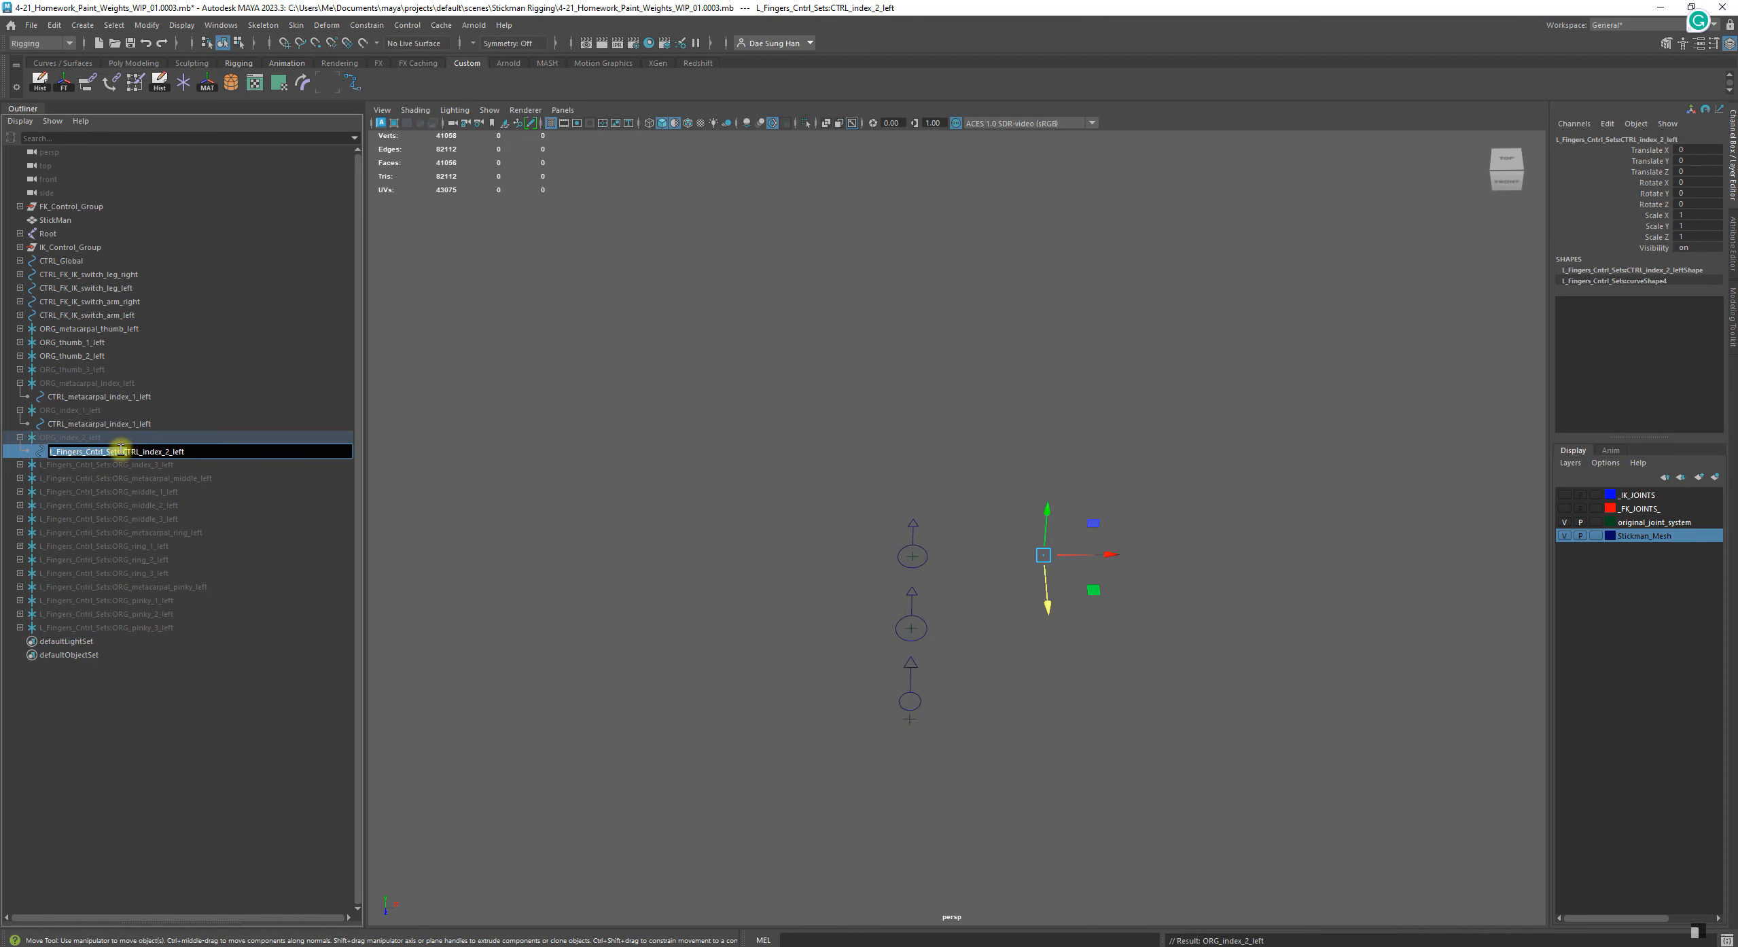
{"action": "key", "text": "BackSpace"}
{"action": "key", "text": "Return"}
Shorten the third index finger group's name to L_FingORG_index_3_left and expand the group
{"action": "double_click", "coordinate": [102, 465]}
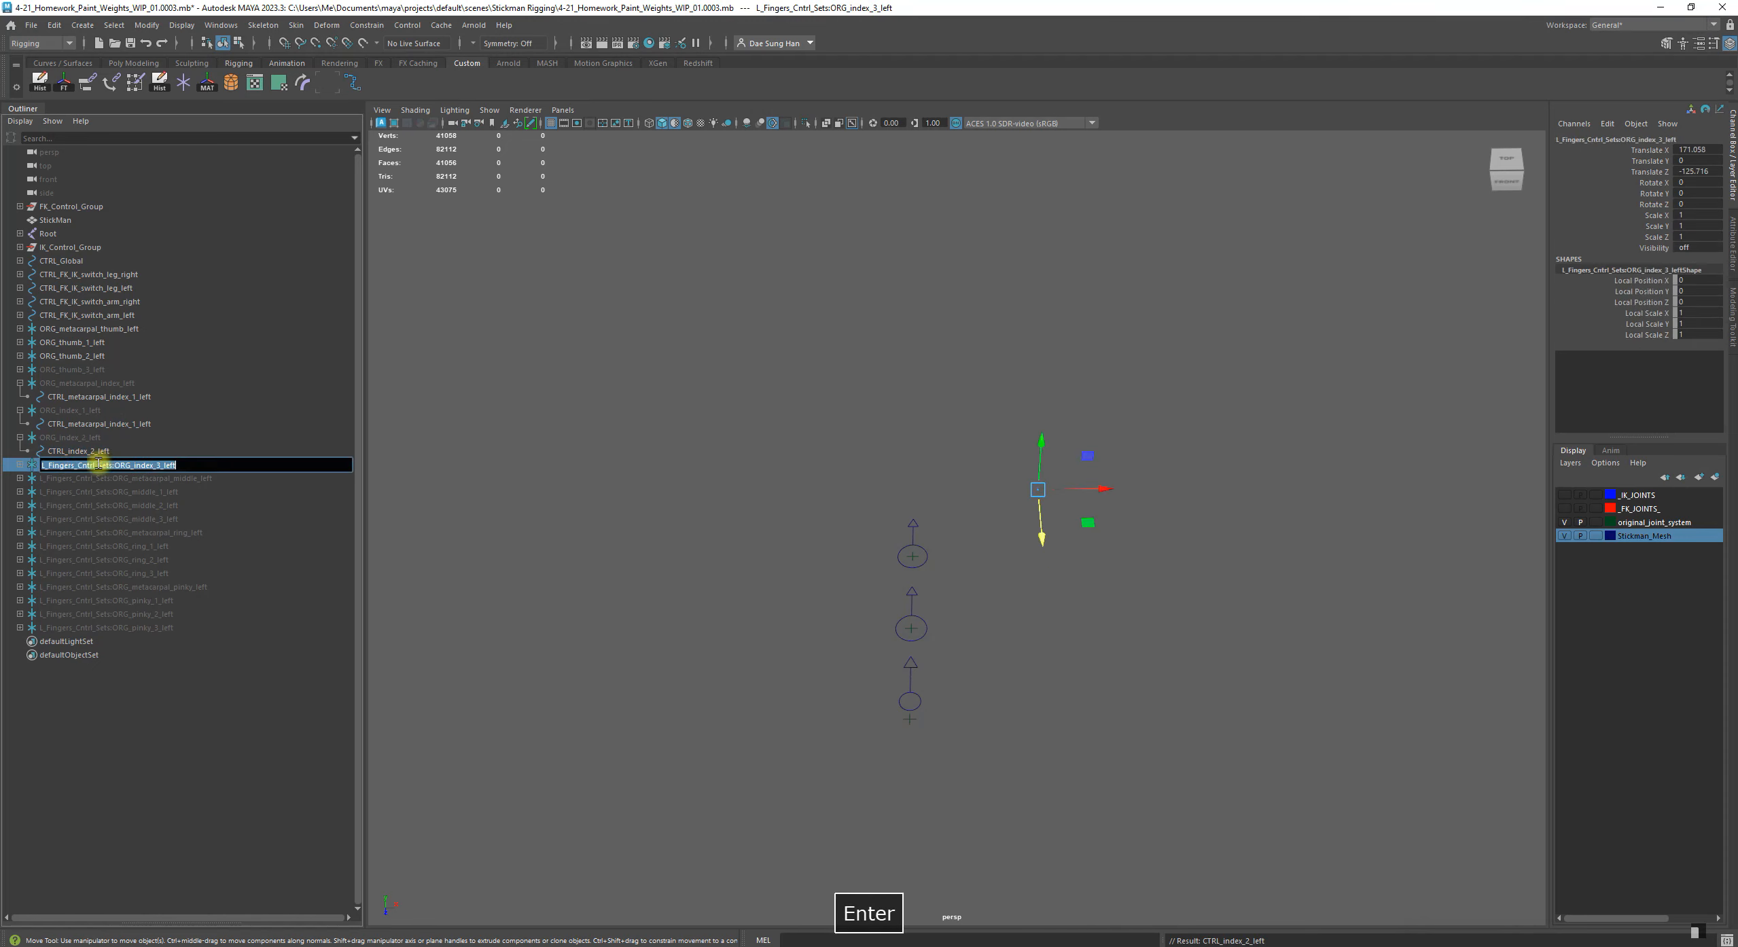
{"action": "left_click_drag", "start_coordinate": [116, 465], "coordinate": [63, 463]}
{"action": "key", "text": "BackSpace"}
{"action": "key", "text": "Return"}
{"action": "left_click", "coordinate": [20, 464]}
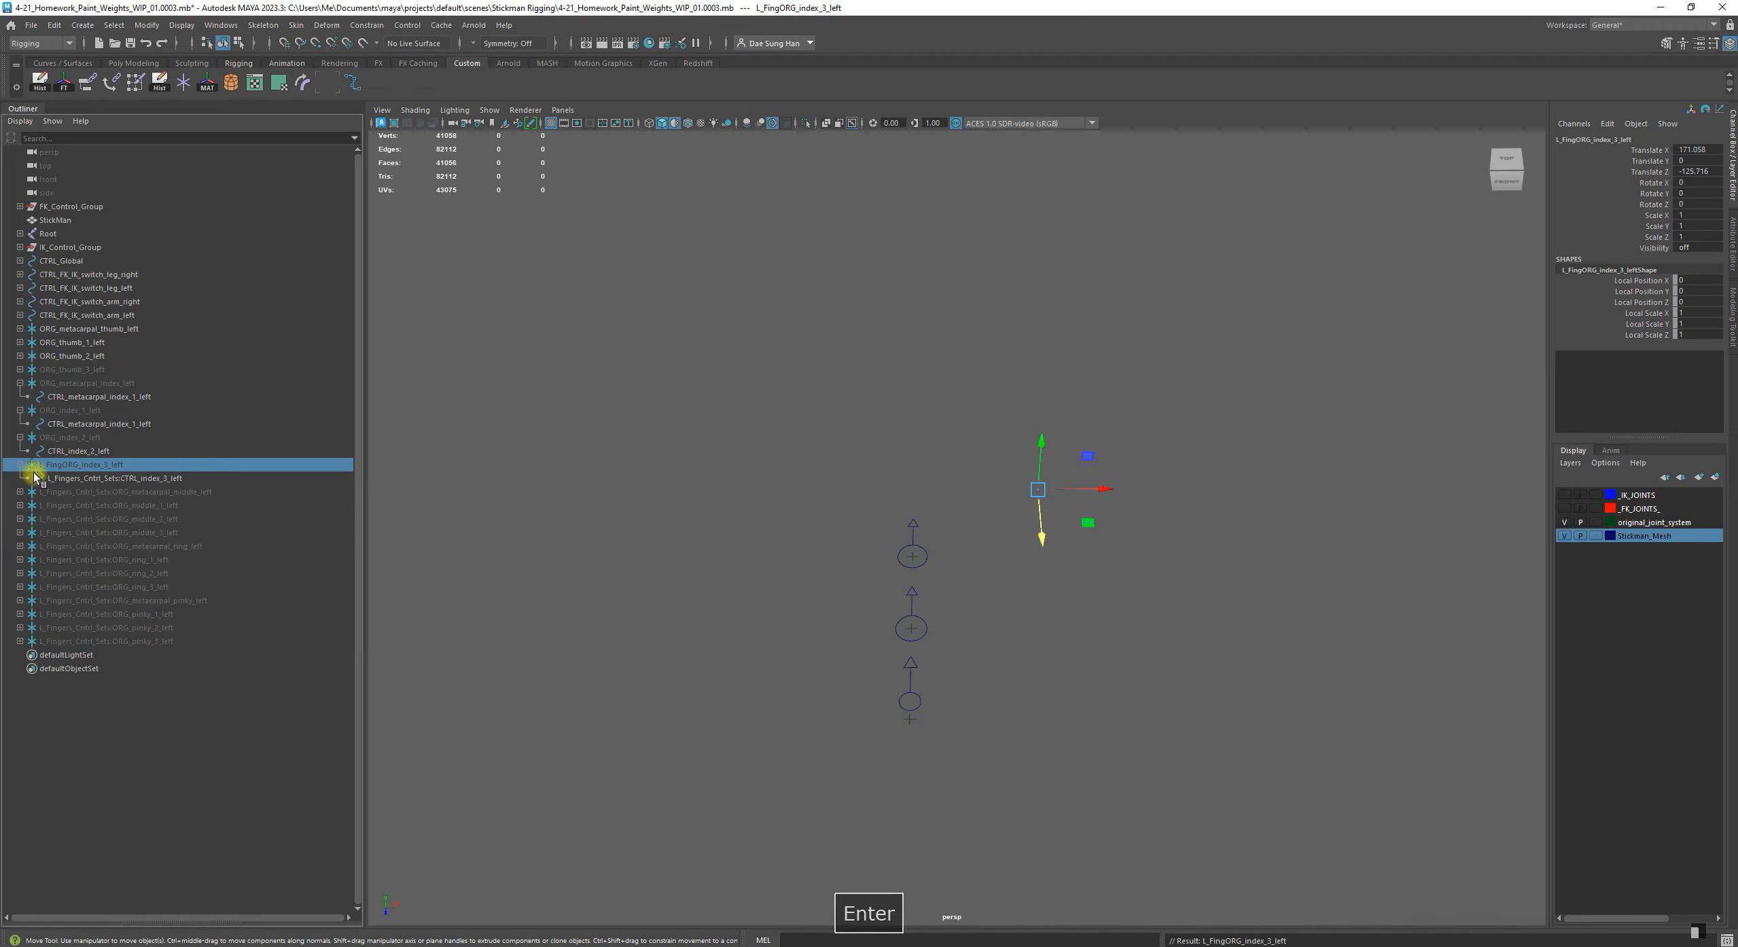
Rename the third index group's child control to CTRL_index_3_left without the namespace prefix
{"action": "left_click", "coordinate": [112, 479]}
{"action": "double_click", "coordinate": [113, 479]}
{"action": "left_click_drag", "start_coordinate": [121, 478], "coordinate": [48, 479]}
{"action": "key", "text": "BackSpace"}
{"action": "key", "text": "Return"}
Expand the middle metacarpal group and rename it to ORG_metacarpal_middle_left without the namespace prefix
{"action": "left_click", "coordinate": [95, 492]}
{"action": "left_click", "coordinate": [19, 491]}
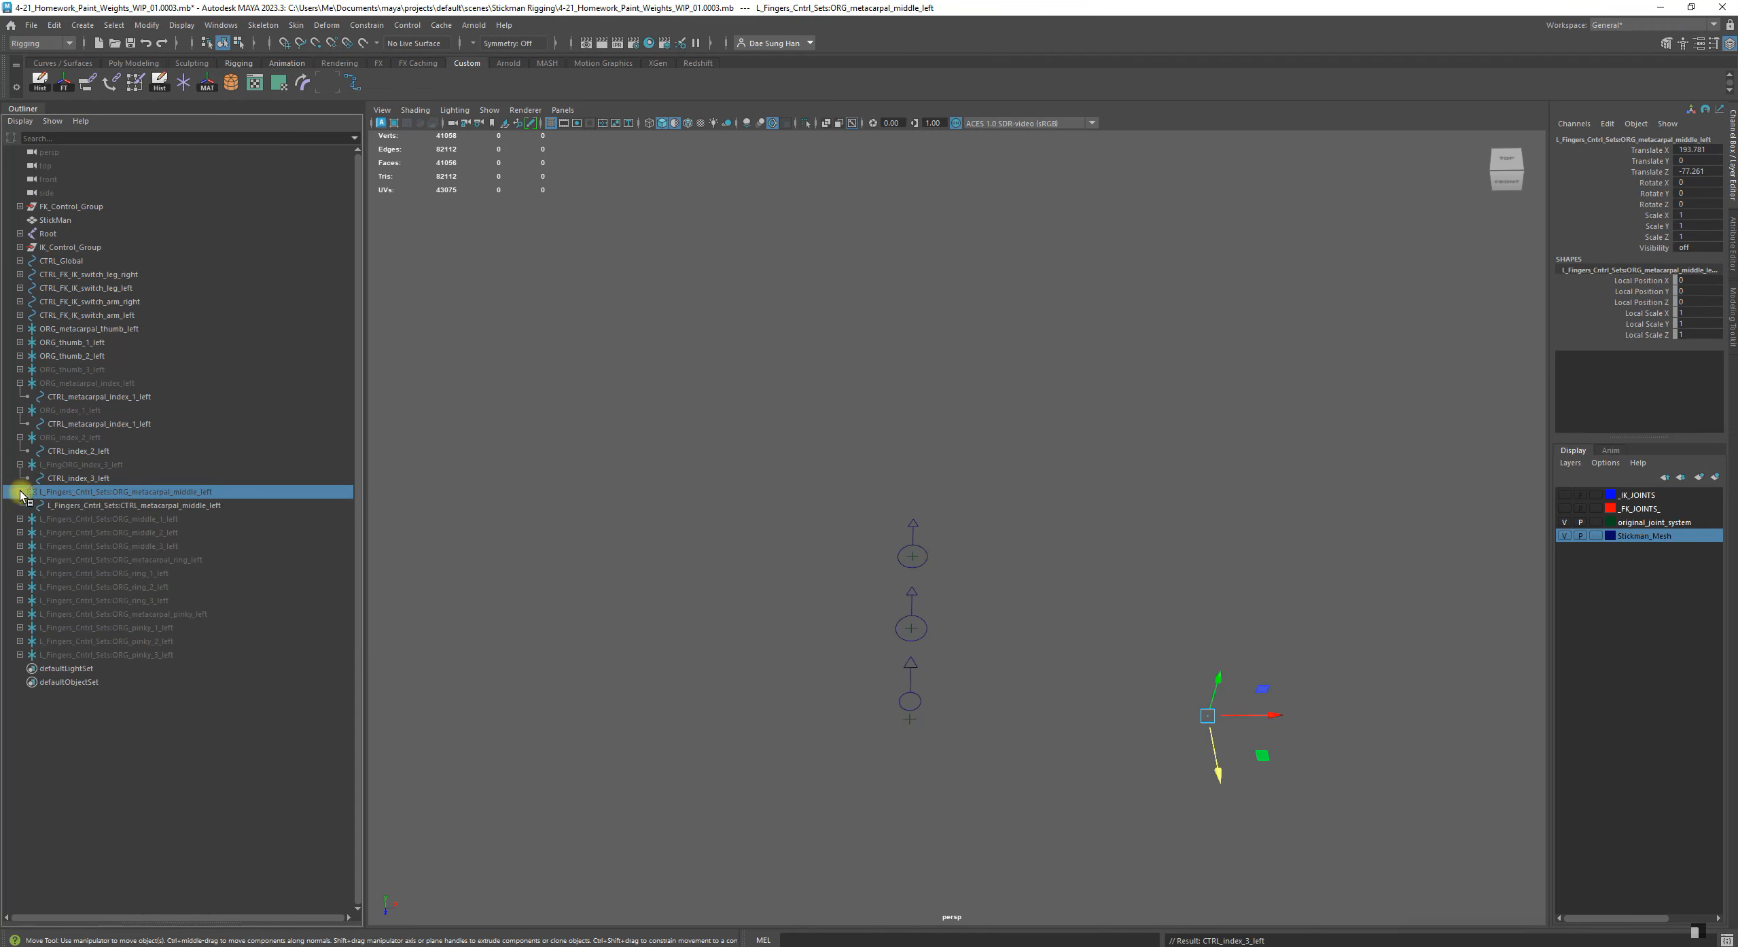
{"action": "double_click", "coordinate": [113, 492]}
{"action": "left_click_drag", "start_coordinate": [116, 492], "coordinate": [21, 492]}
{"action": "key", "text": "BackSpace"}
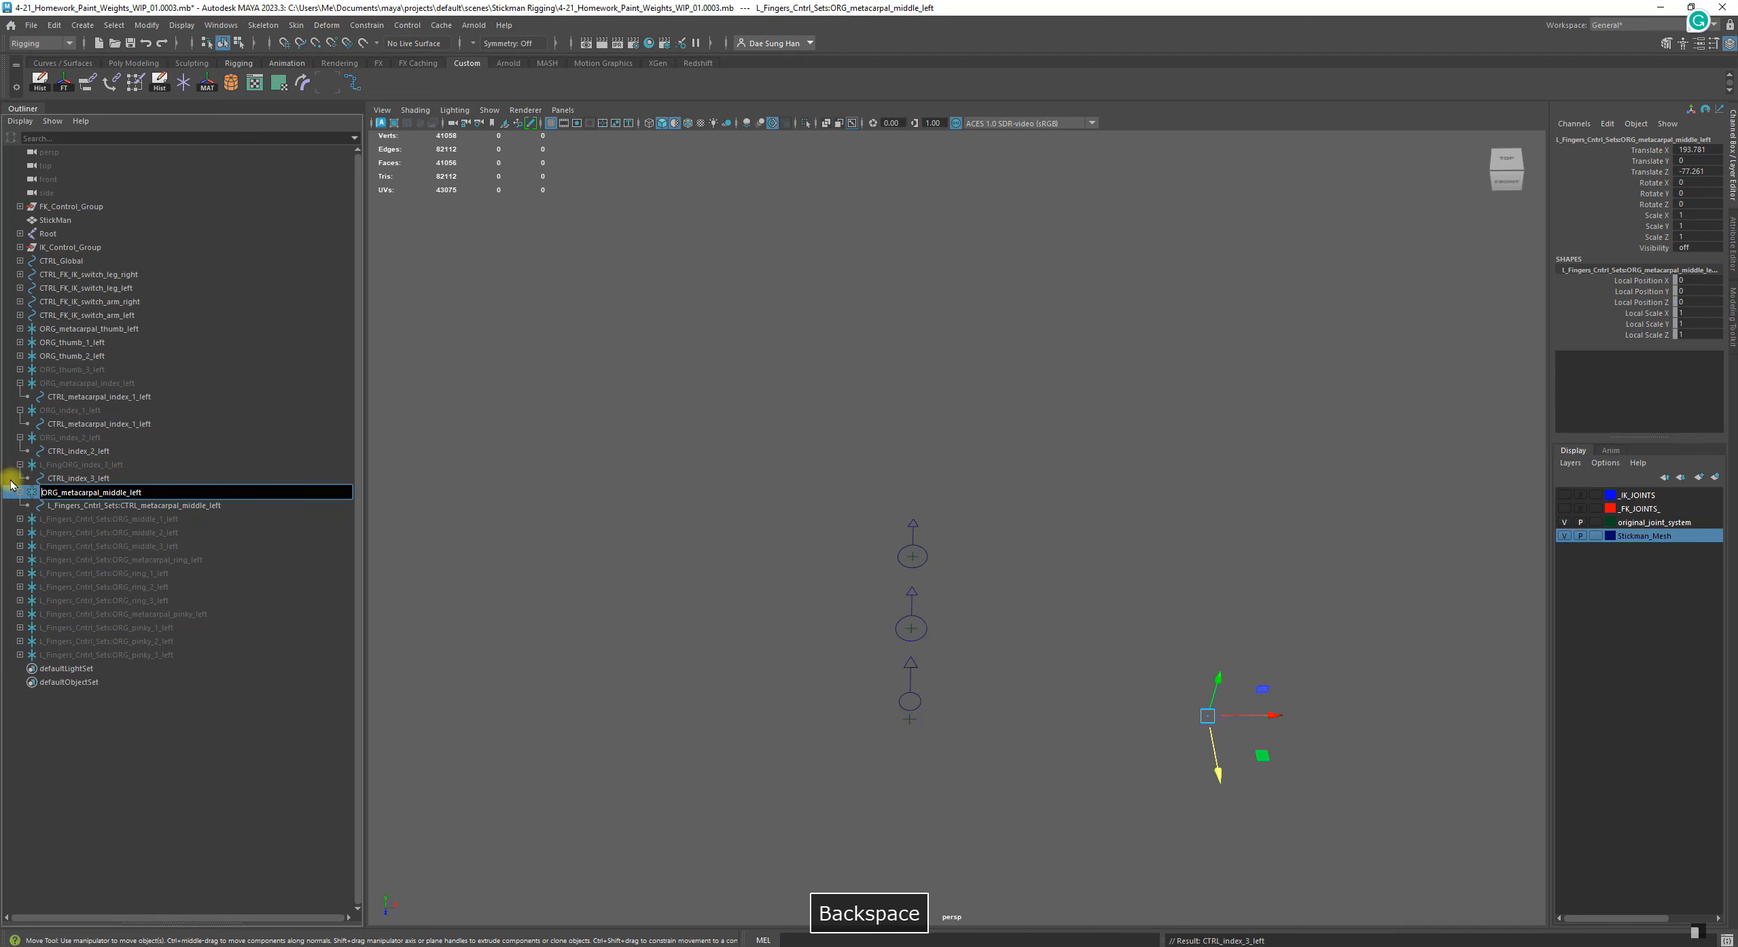
{"action": "key", "text": "Return"}
Strip the namespace prefix from the middle metacarpal's child control, leaving CTRL_metacarpal_middle_left
{"action": "left_click", "coordinate": [117, 506]}
{"action": "double_click", "coordinate": [113, 506]}
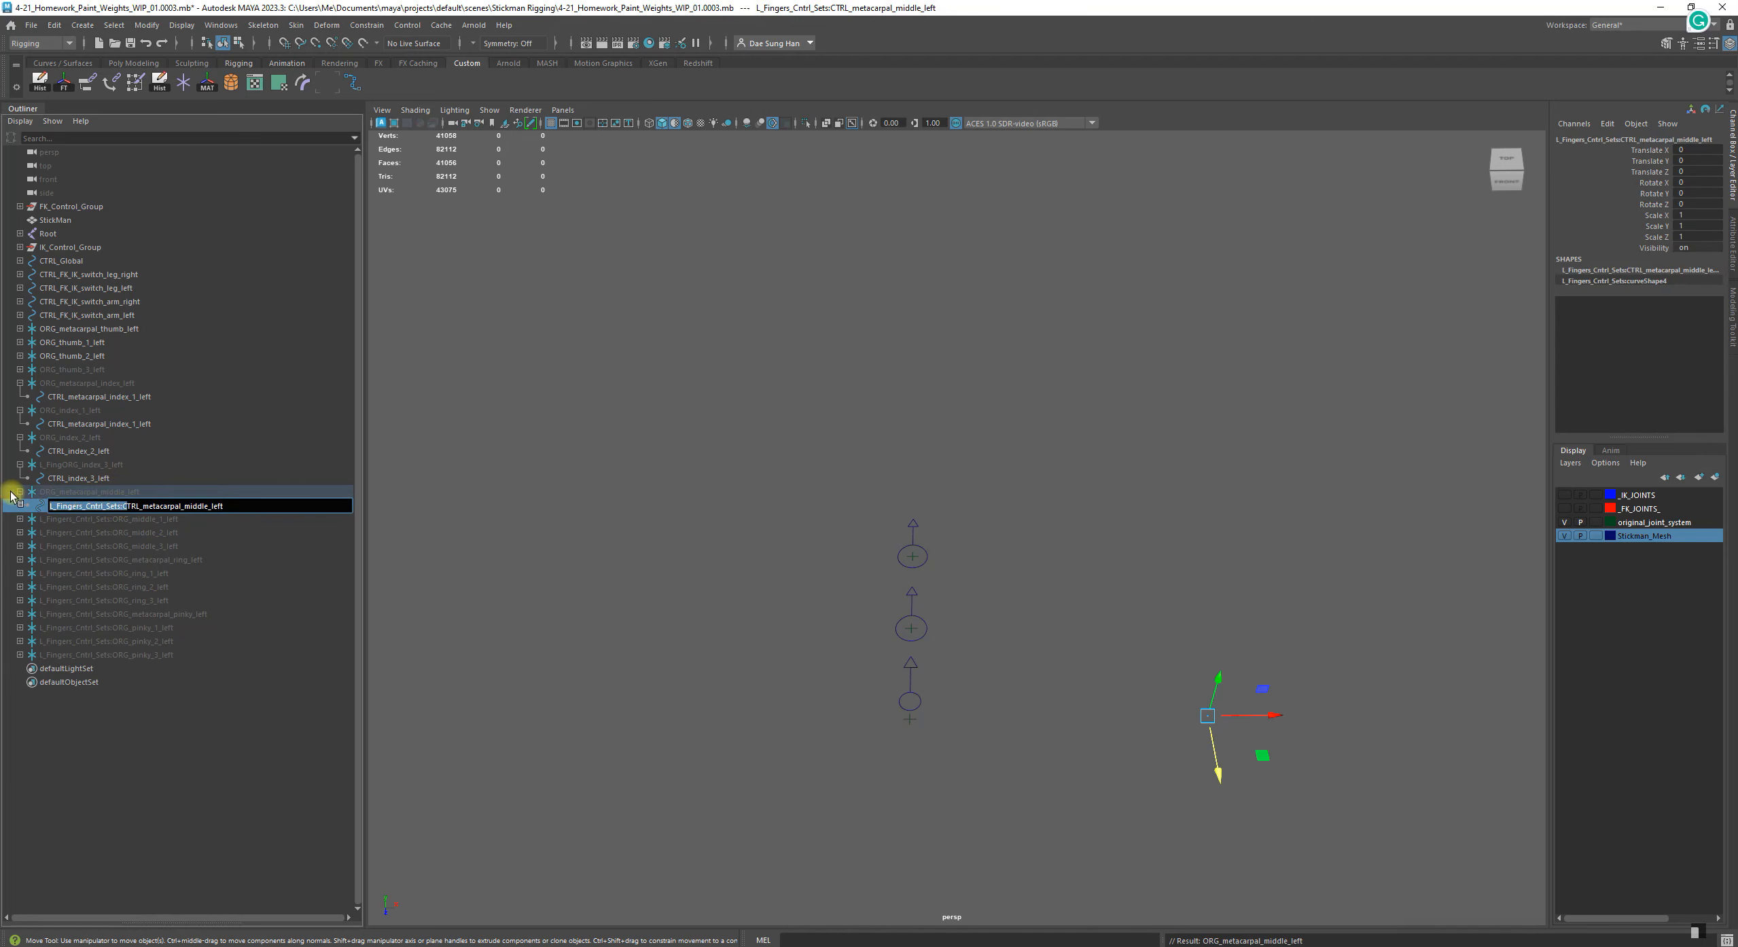
{"action": "left_click", "coordinate": [115, 505]}
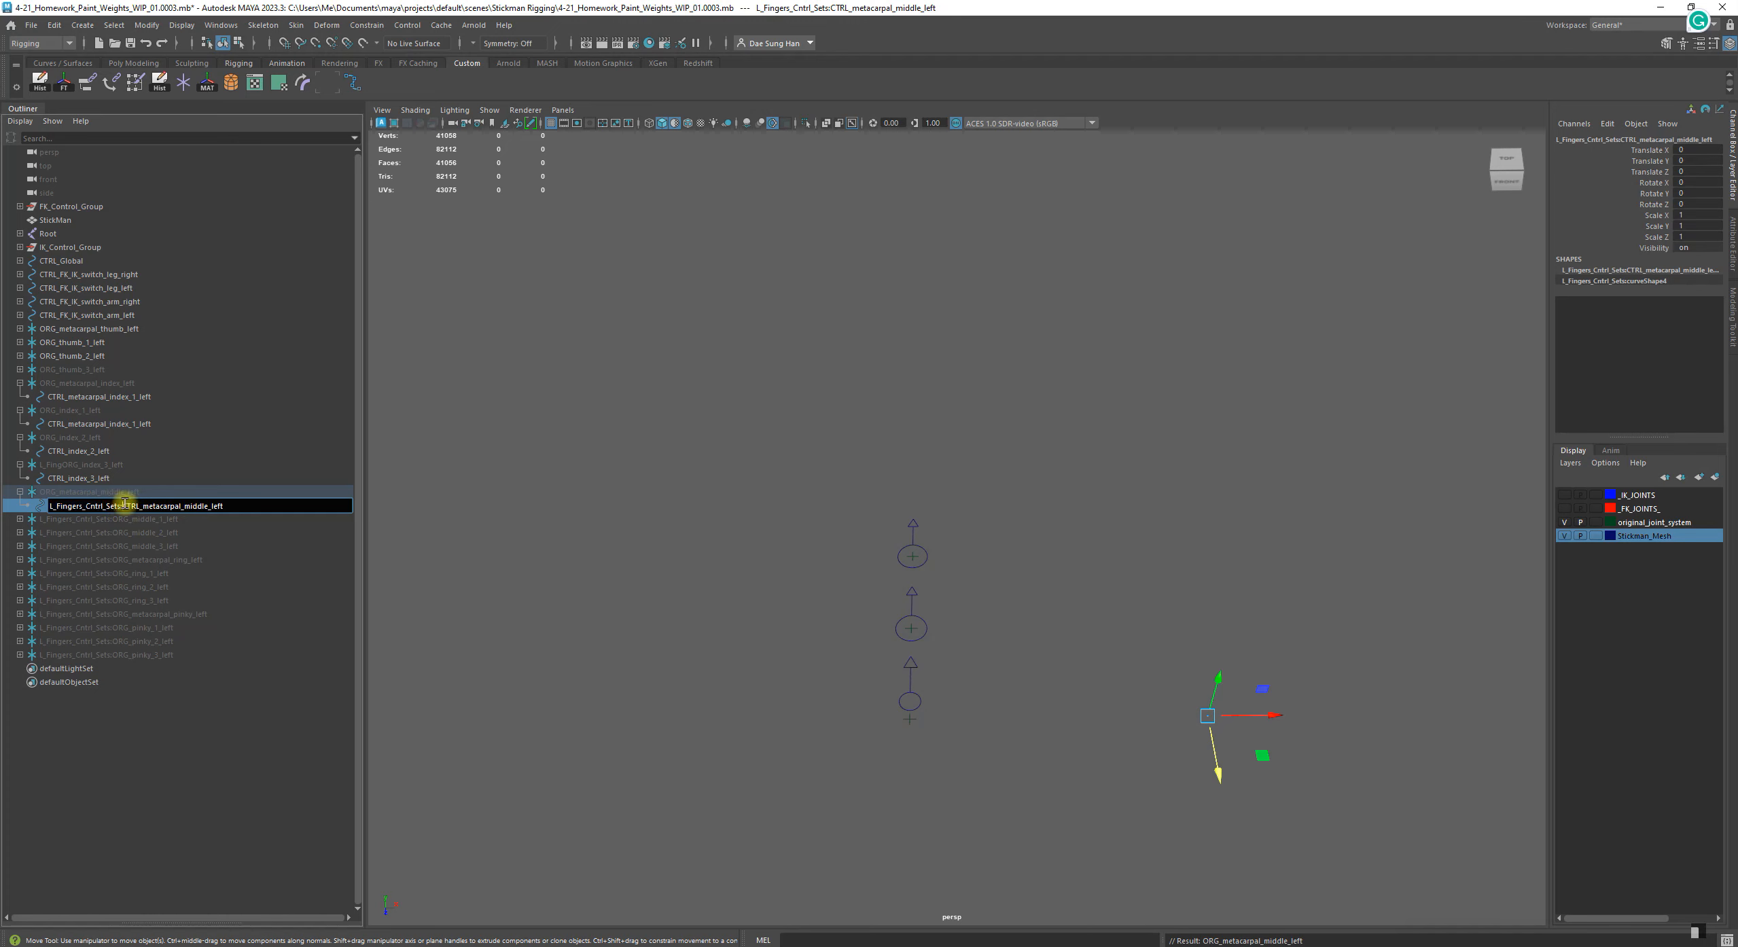
{"action": "left_click_drag", "start_coordinate": [123, 505], "coordinate": [31, 505]}
{"action": "key", "text": "BackSpace"}
{"action": "key", "text": "Return"}
Expand the first middle finger group and strip the L_Fingers_Cntrl_Sets prefix from its name, leaving ORG_middle_1_left
{"action": "left_click", "coordinate": [86, 518]}
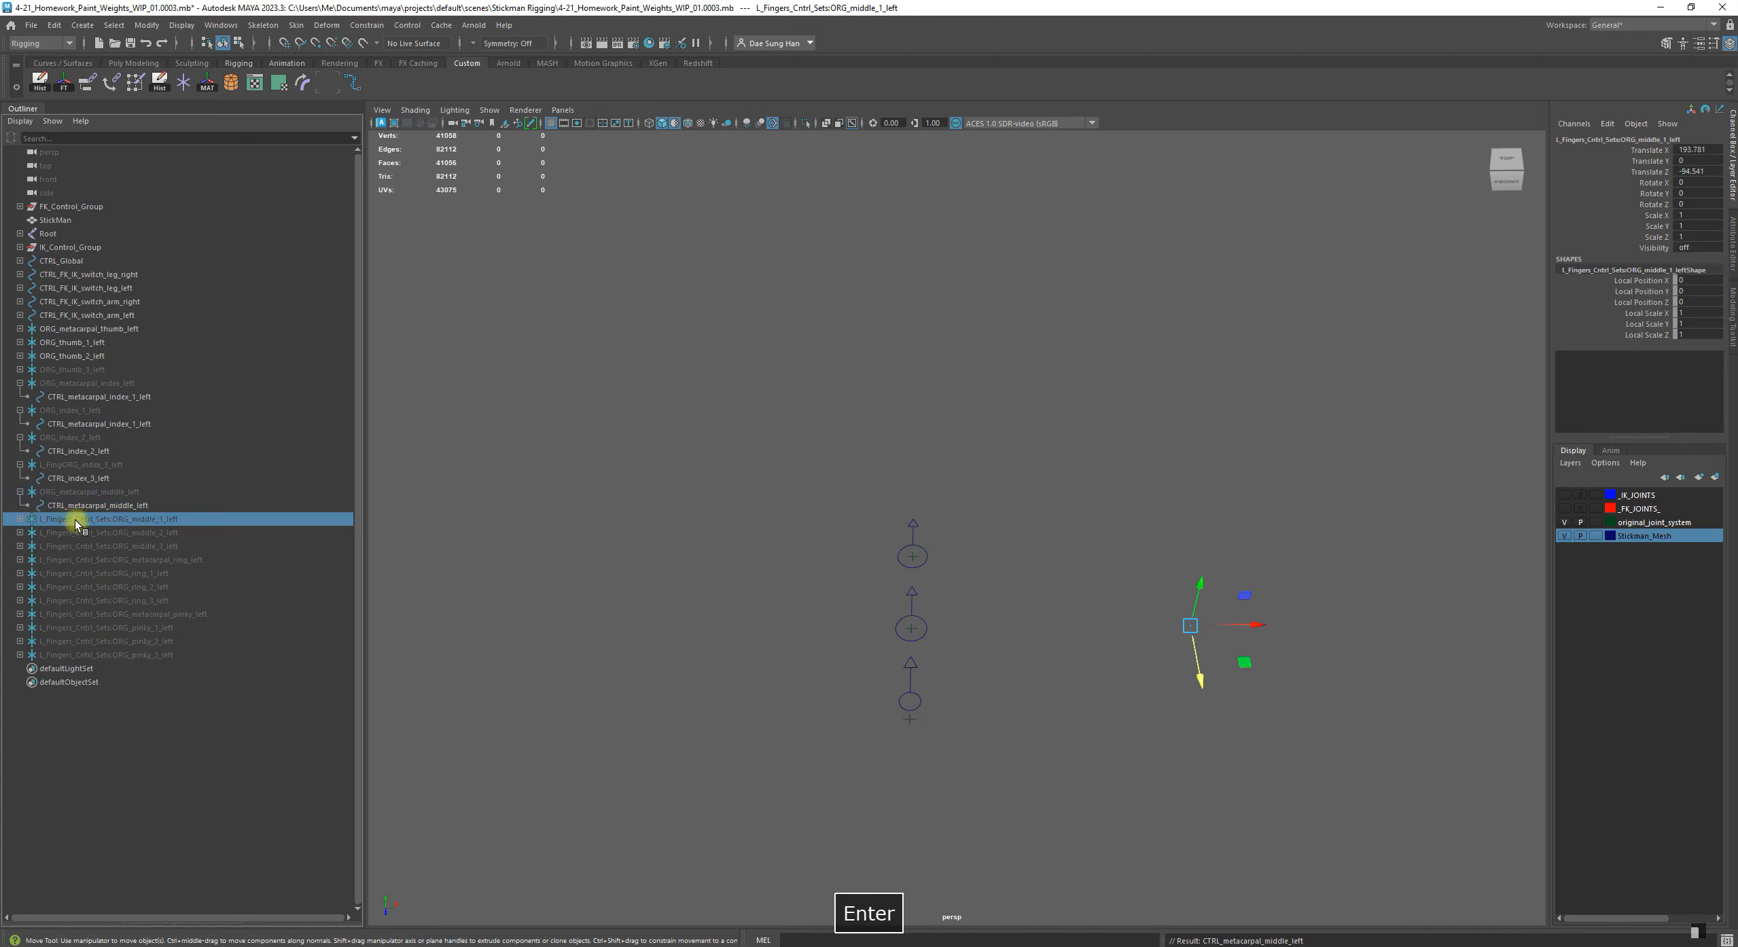
{"action": "left_click", "coordinate": [21, 520]}
{"action": "double_click", "coordinate": [114, 520]}
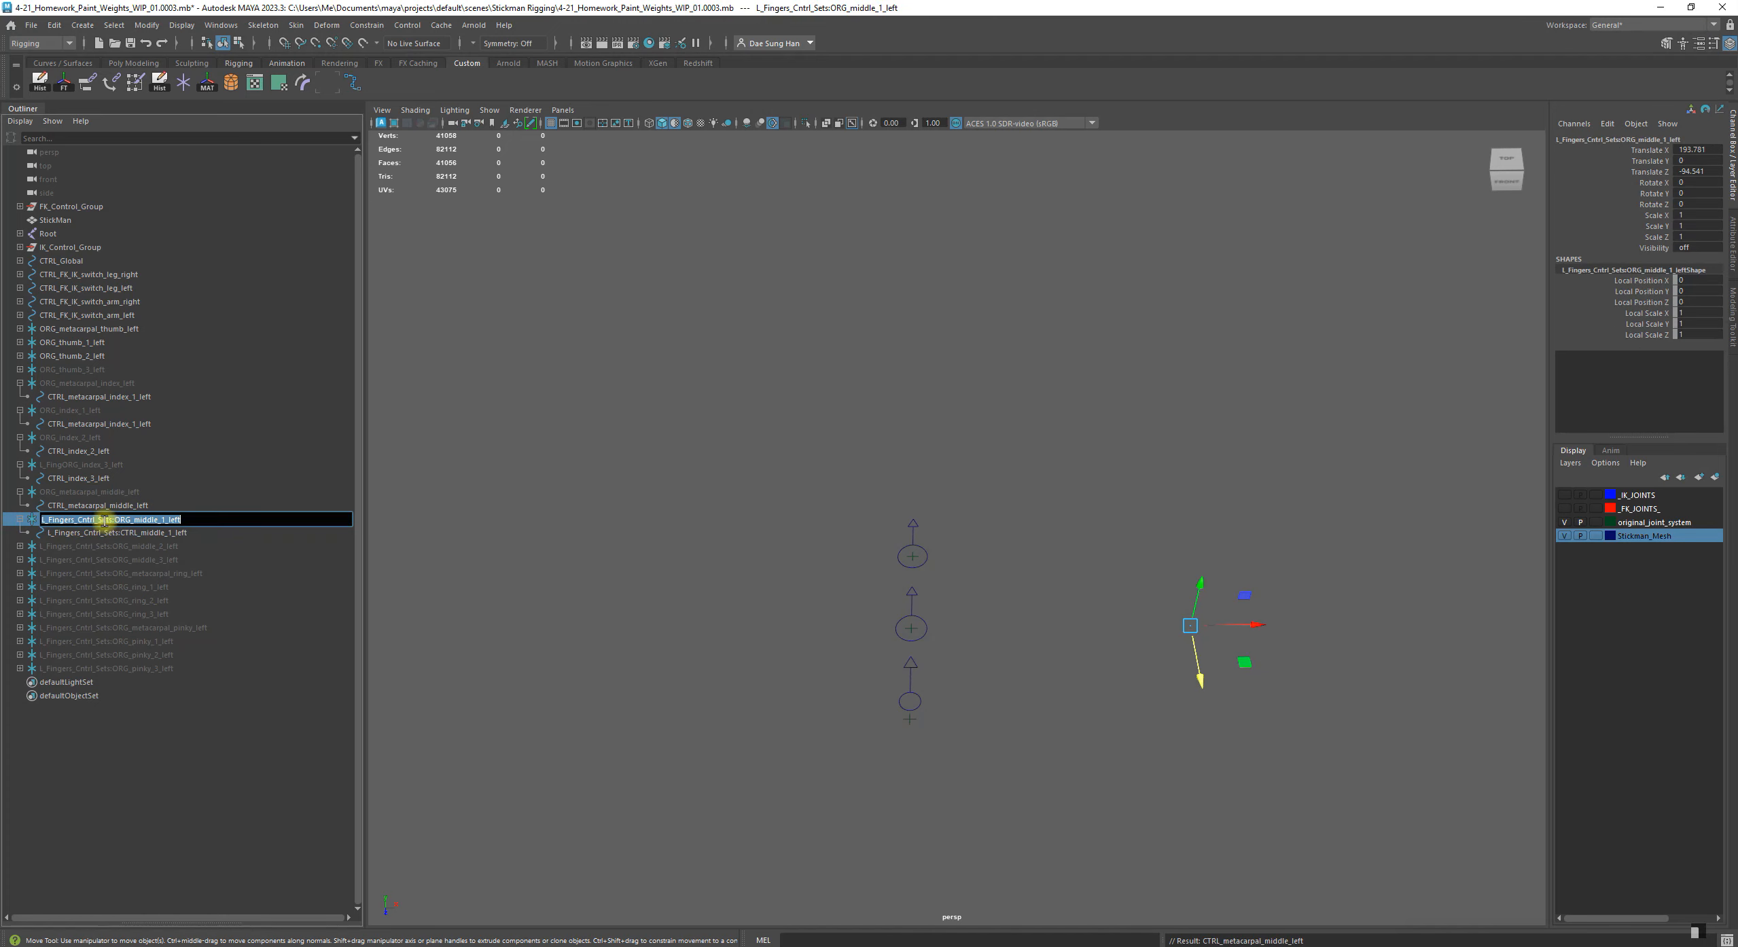
{"action": "left_click_drag", "start_coordinate": [115, 520], "coordinate": [11, 513]}
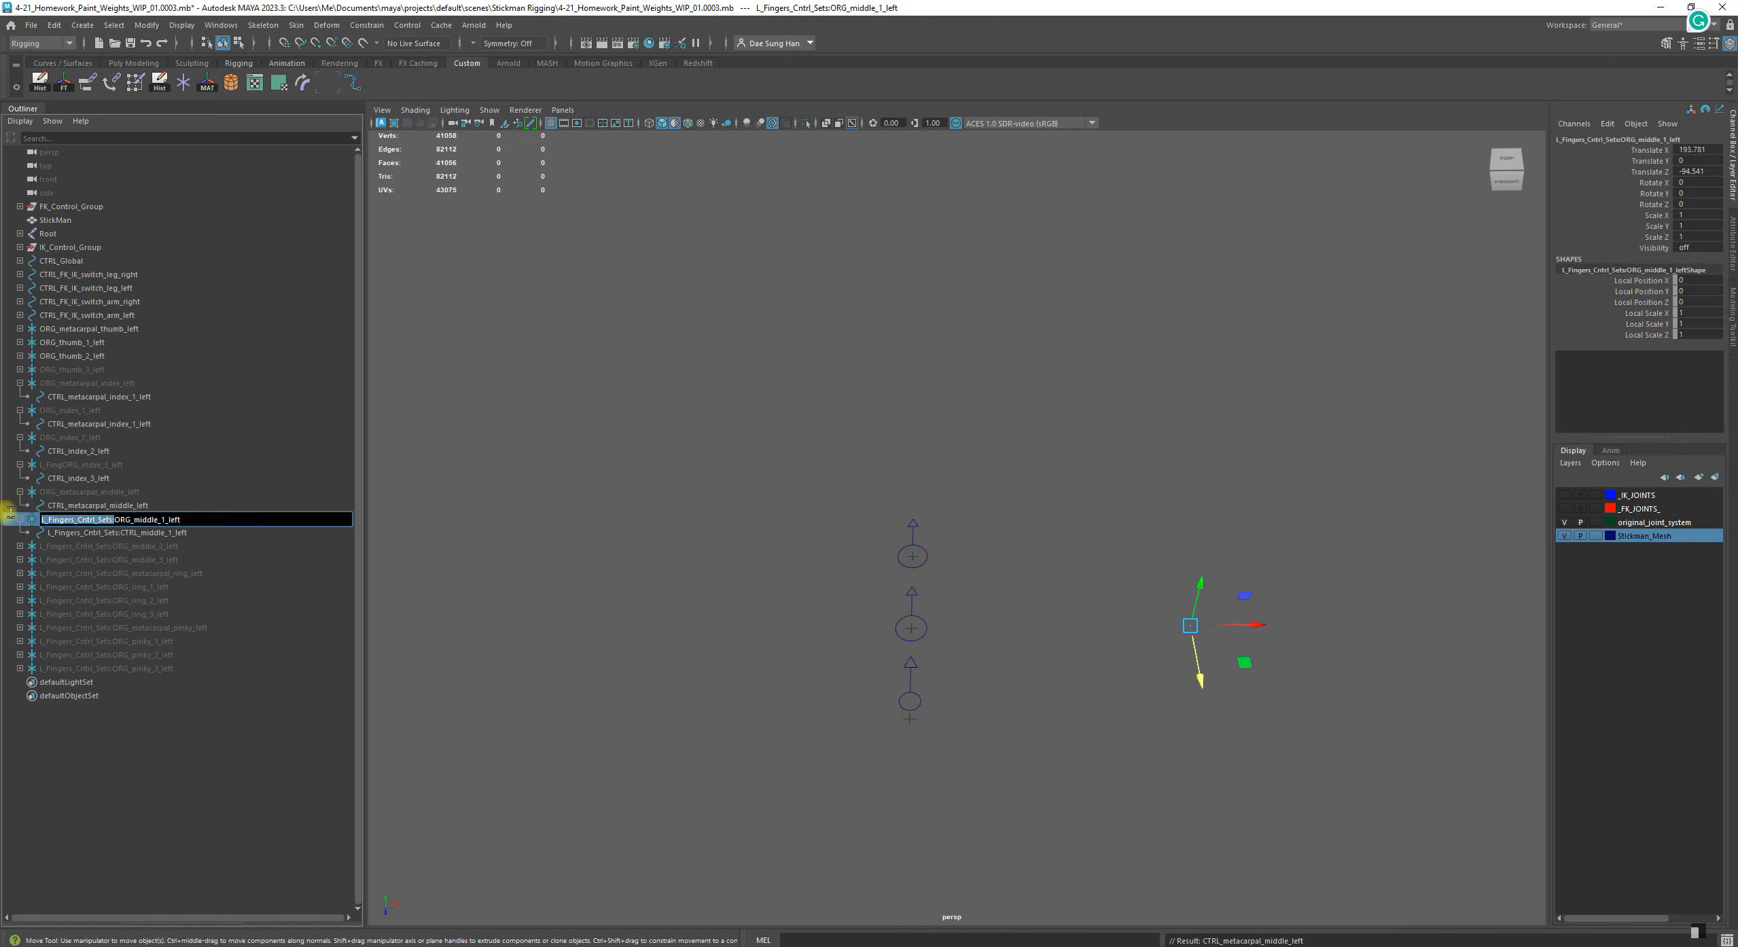
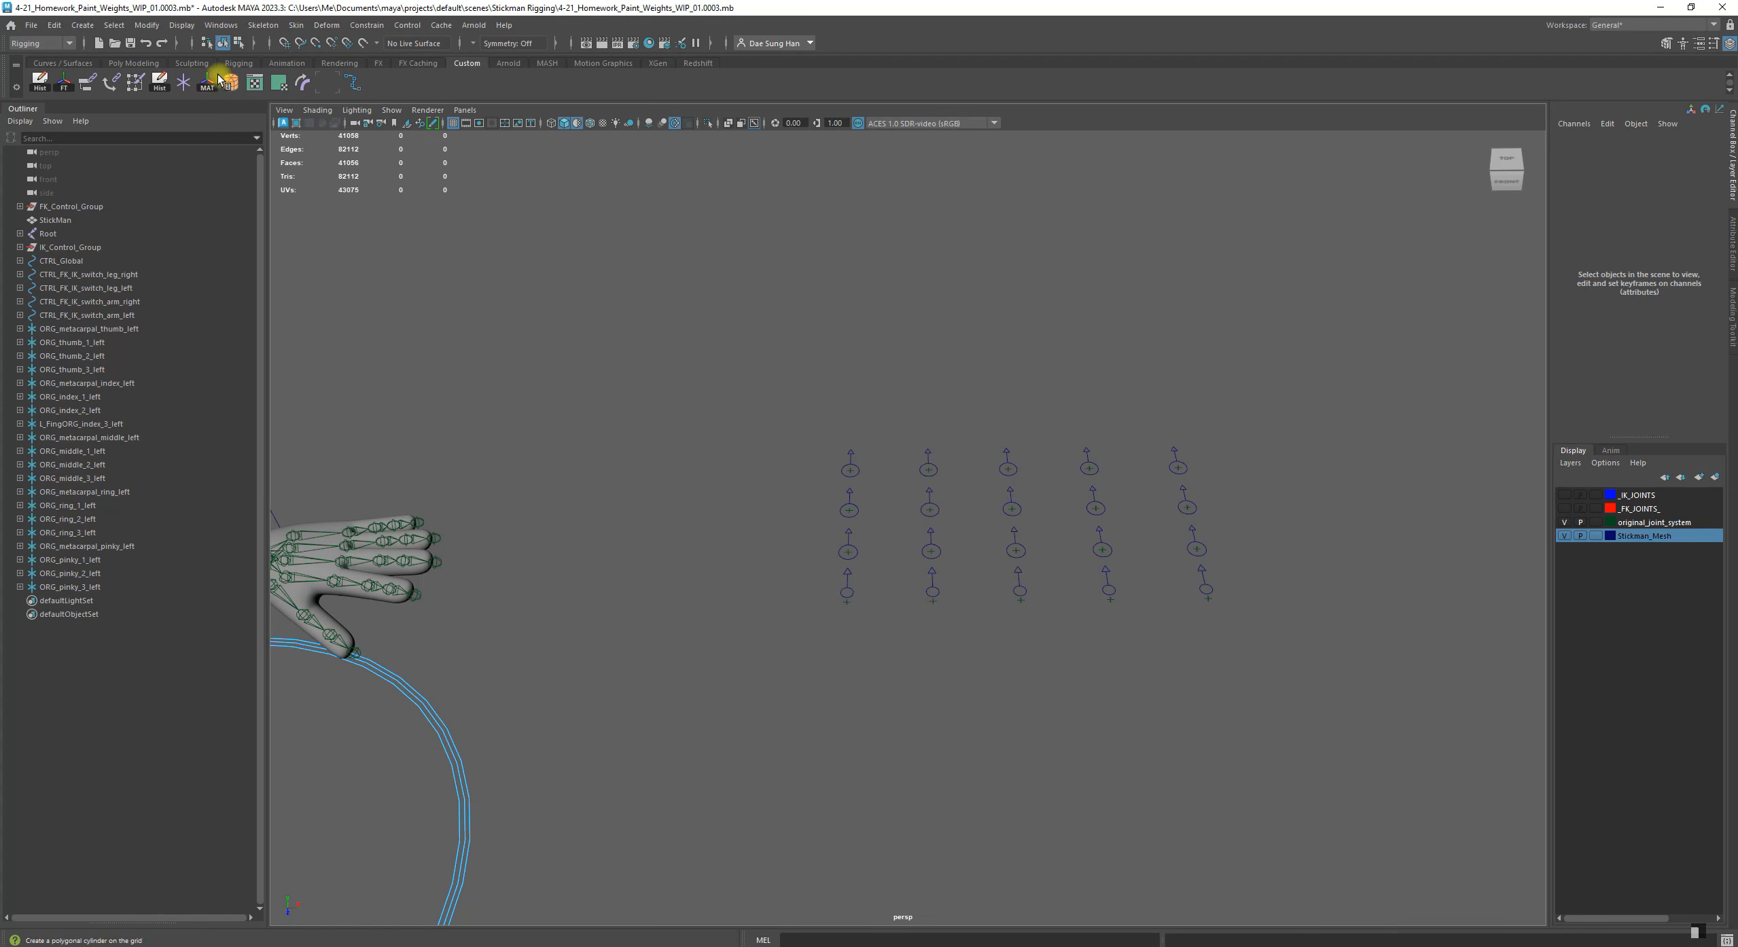
Examine the left finger controls laid out beside the stickman's hand and the ORG locator below each one
{"action": "left_click_drag", "start_coordinate": [706, 482], "coordinate": [673, 511], "text": "alt"}
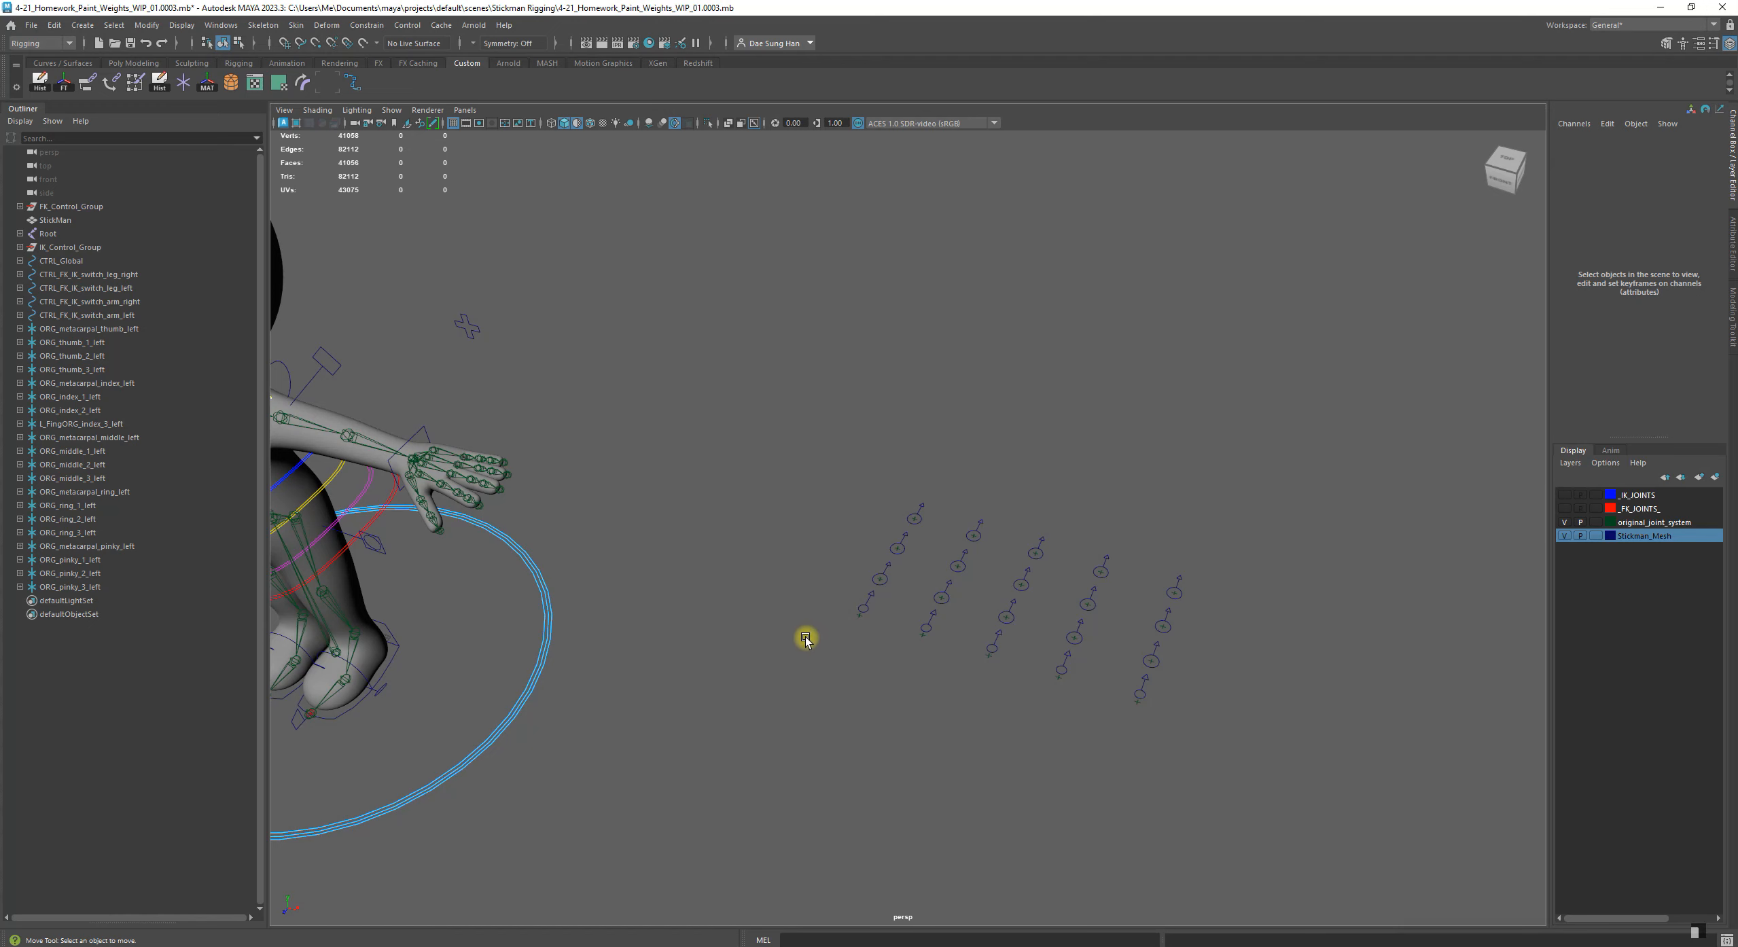
{"action": "left_click_drag", "start_coordinate": [829, 644], "coordinate": [863, 660], "text": "alt"}
{"action": "middle_click_drag", "start_coordinate": [835, 600], "coordinate": [745, 567], "text": "alt"}
{"action": "right_click_drag", "start_coordinate": [745, 567], "coordinate": [1143, 776], "text": "alt"}
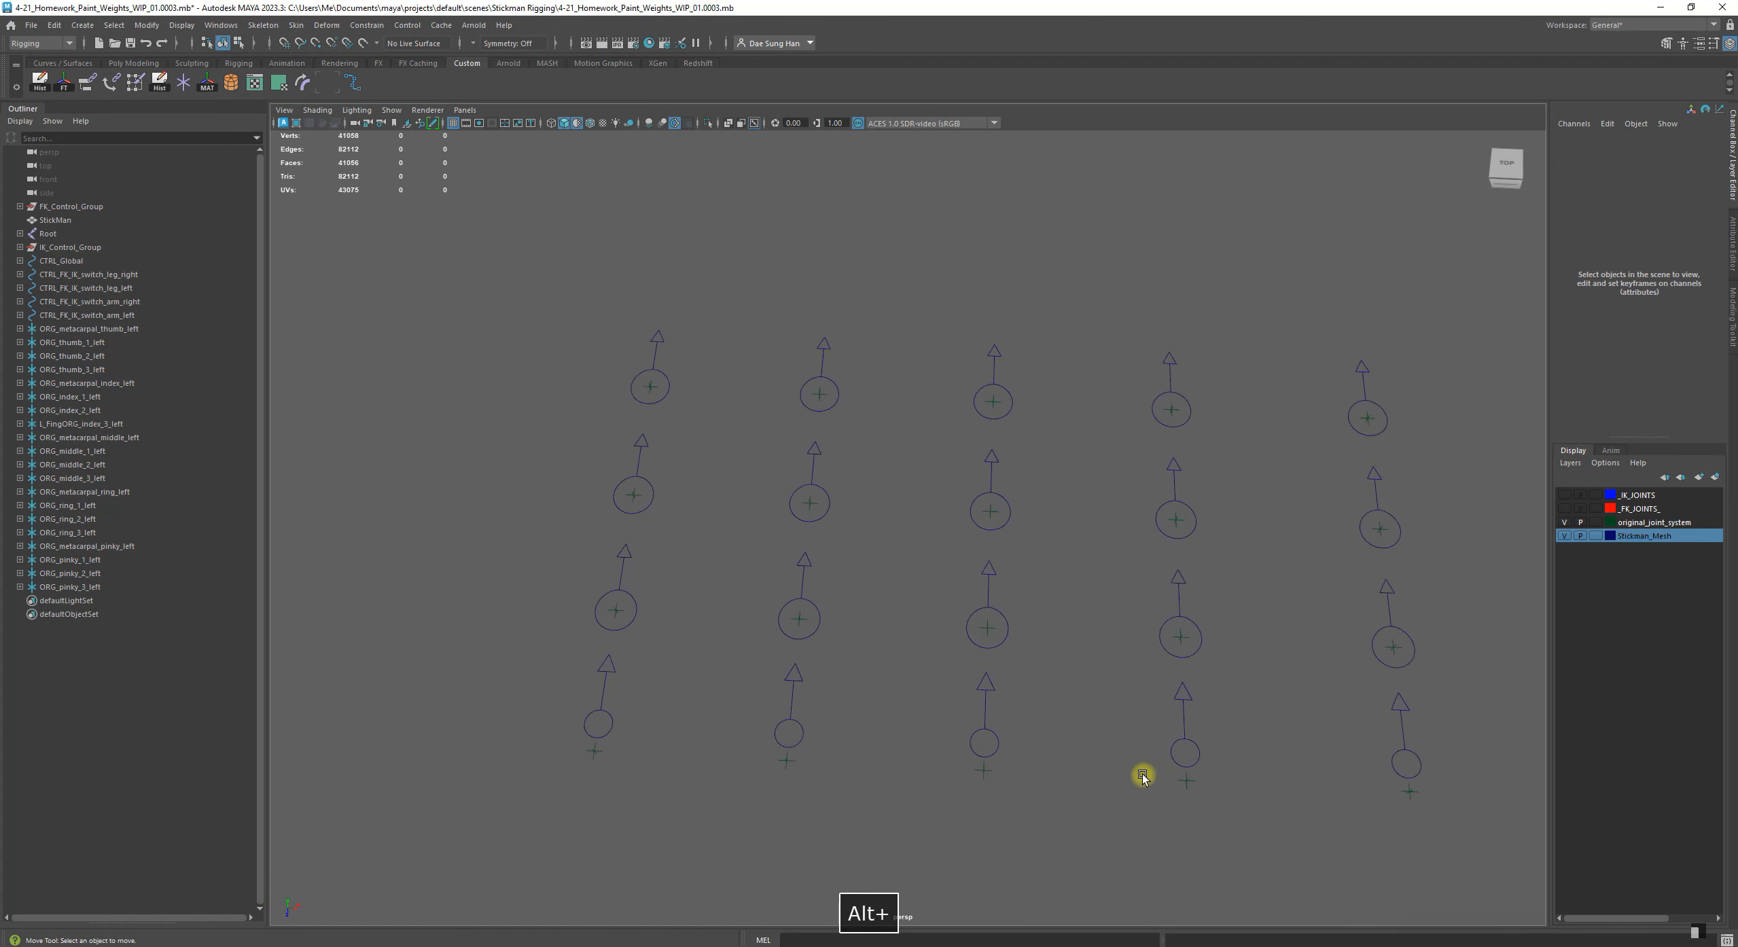
{"action": "left_click", "coordinate": [596, 753]}
{"action": "key", "text": "q"}
{"action": "left_click", "coordinate": [600, 772]}
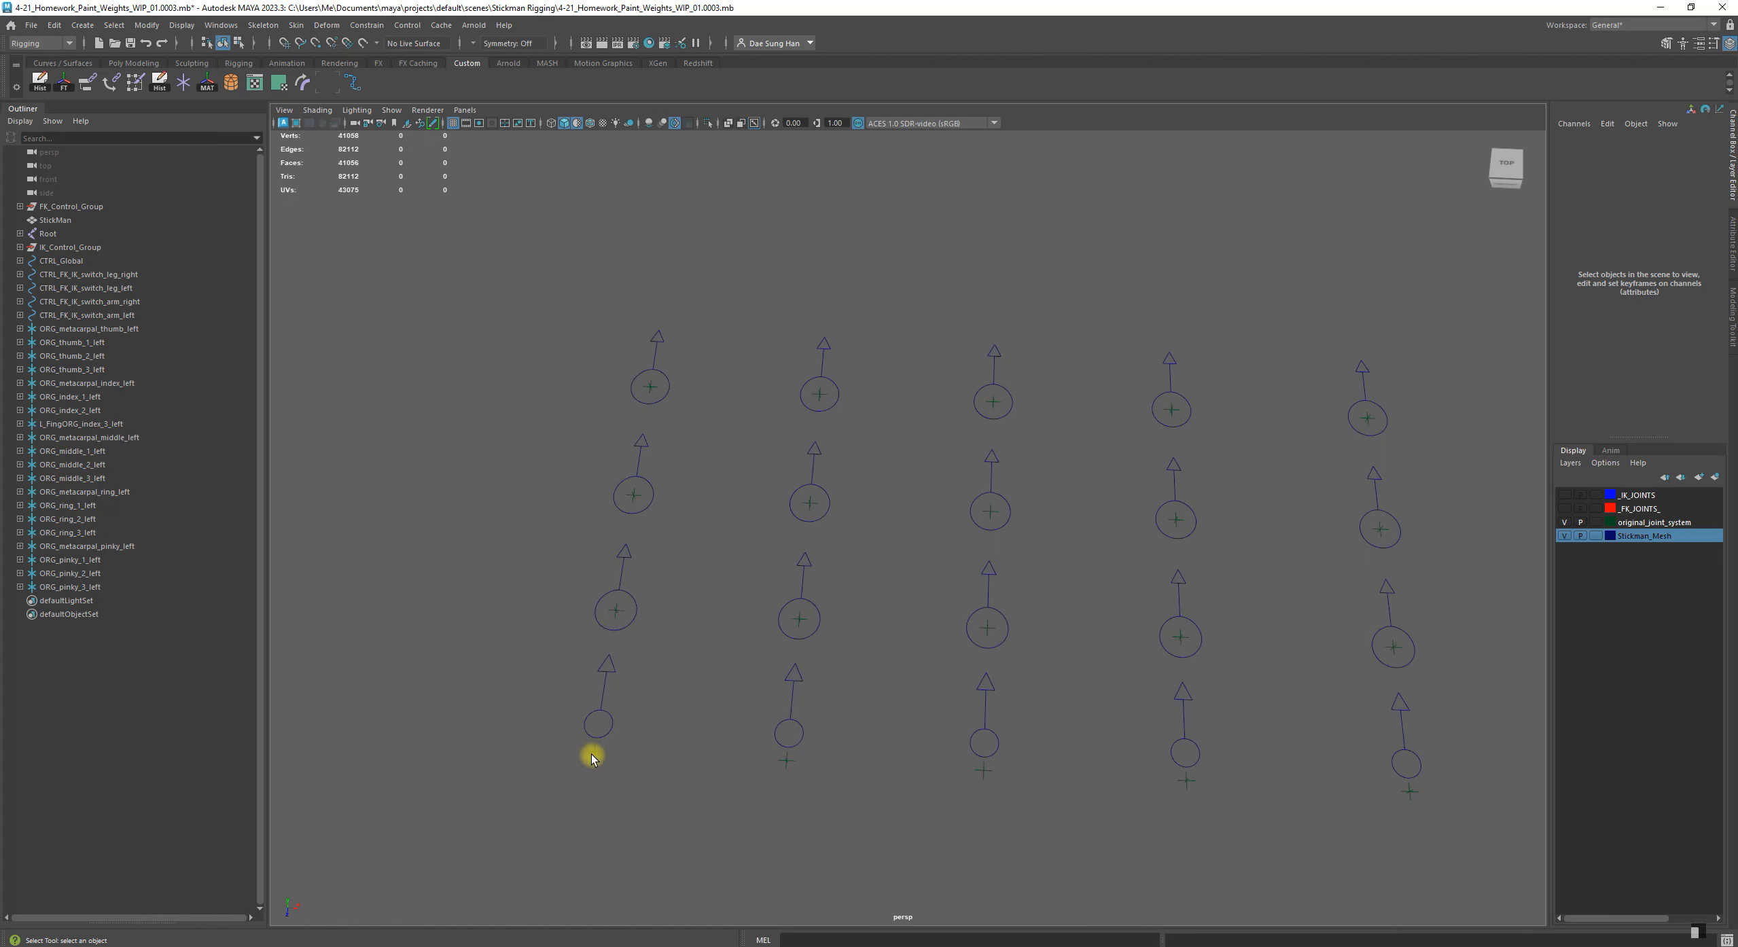
{"action": "right_click_drag", "start_coordinate": [720, 690], "coordinate": [551, 703], "text": "alt"}
{"action": "middle_click_drag", "start_coordinate": [612, 690], "coordinate": [836, 632], "text": "alt"}
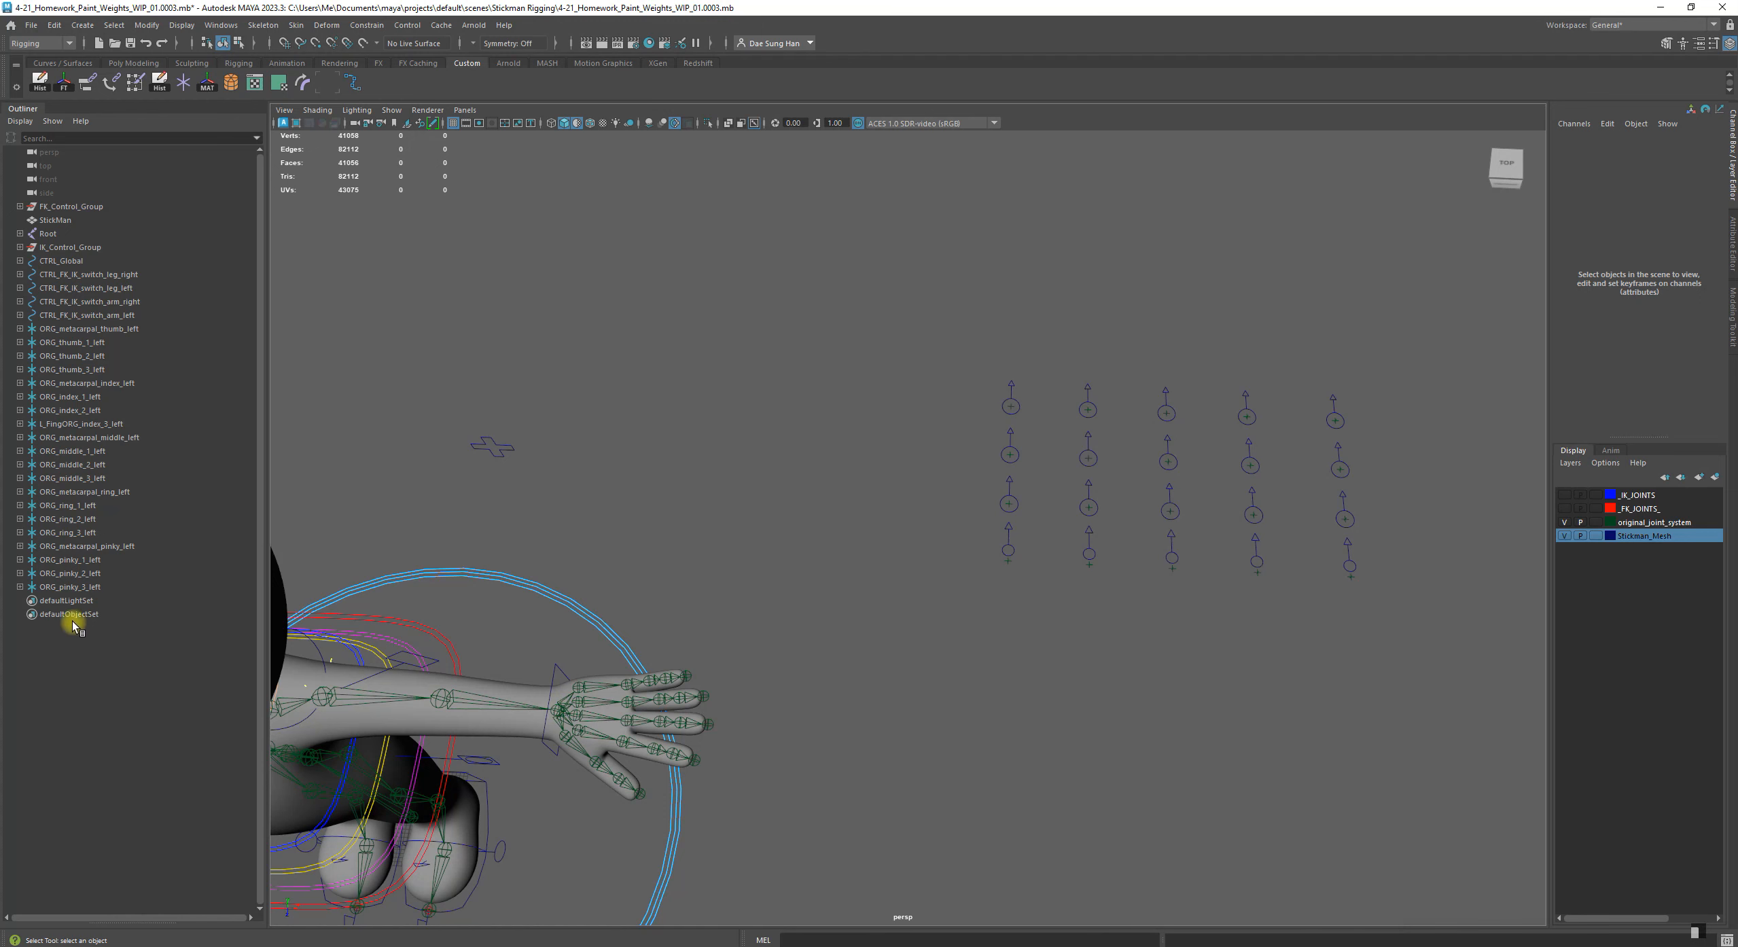
Select ORG_metacarpal_thumb_left to check which finger control belongs to that group, and clear the selection
{"action": "left_click", "coordinate": [99, 330]}
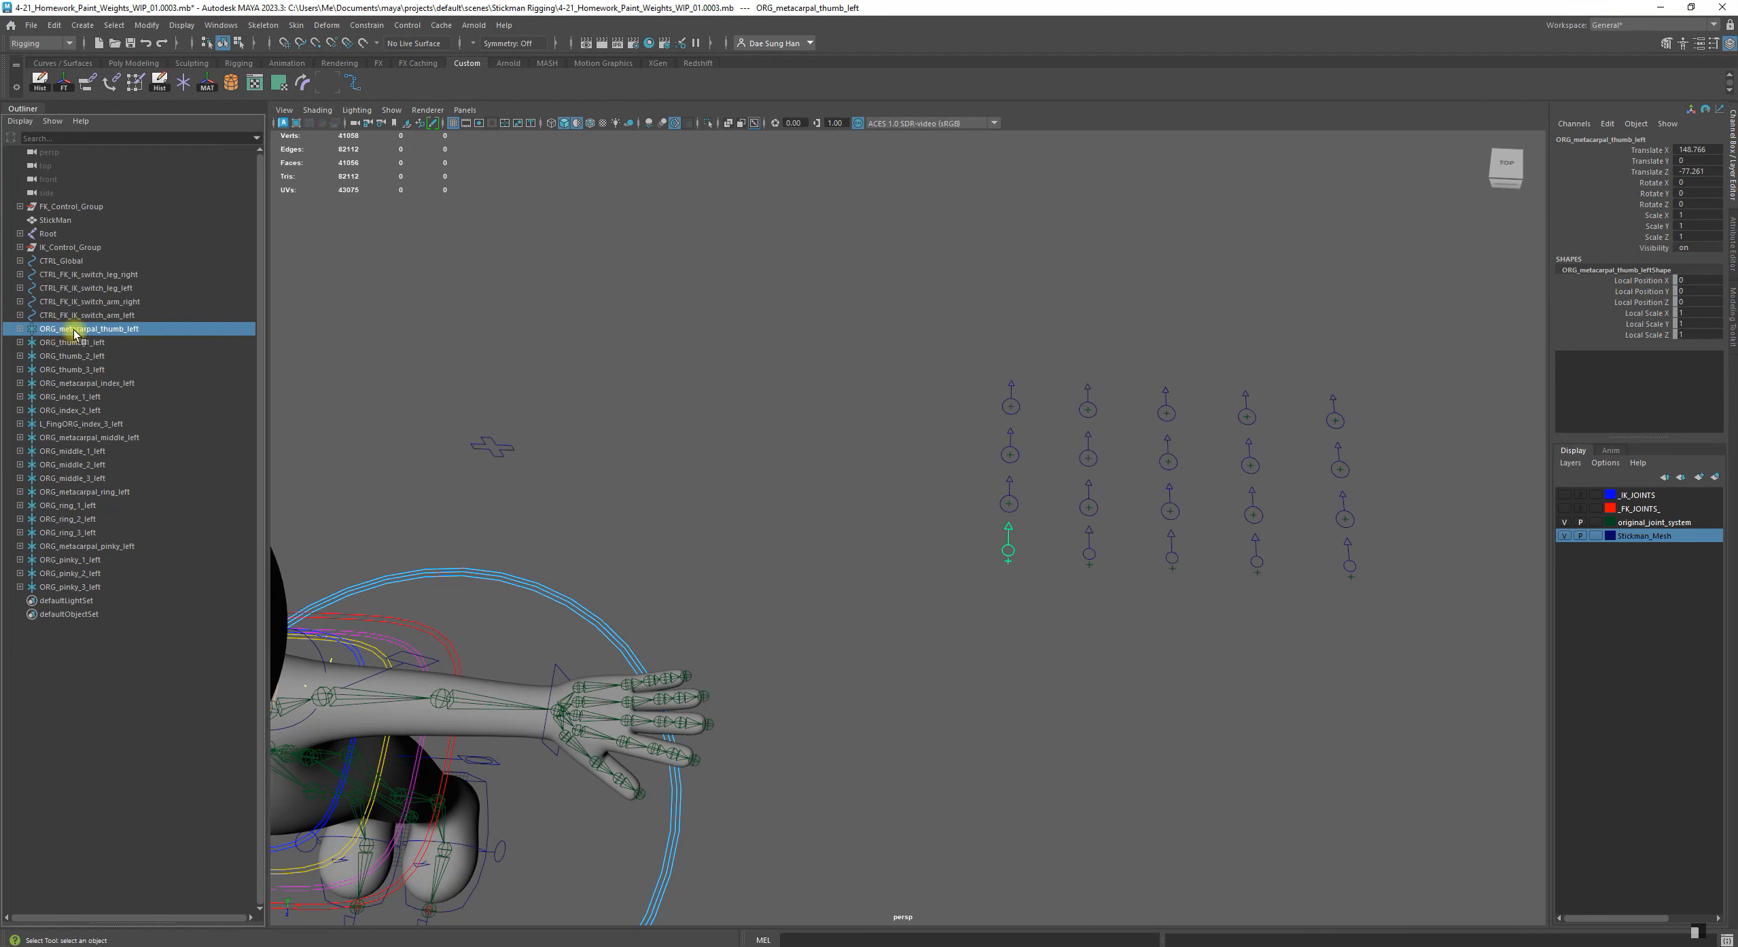
{"action": "left_click", "coordinate": [97, 717]}
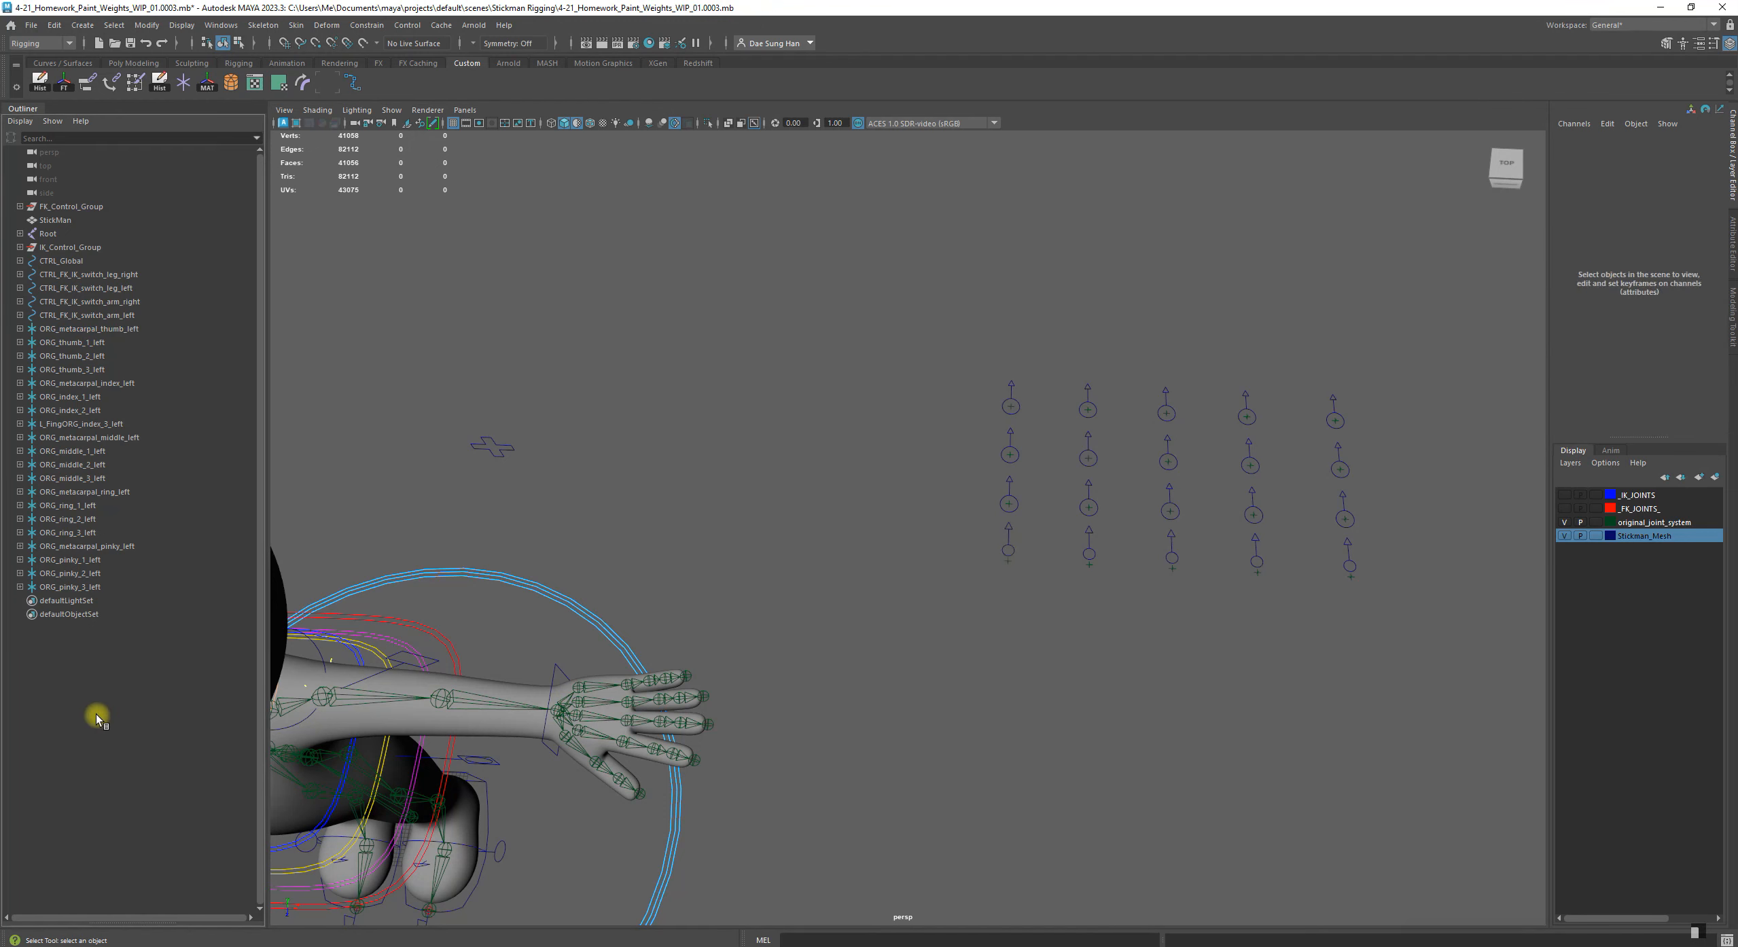
{"action": "left_click", "coordinate": [79, 331]}
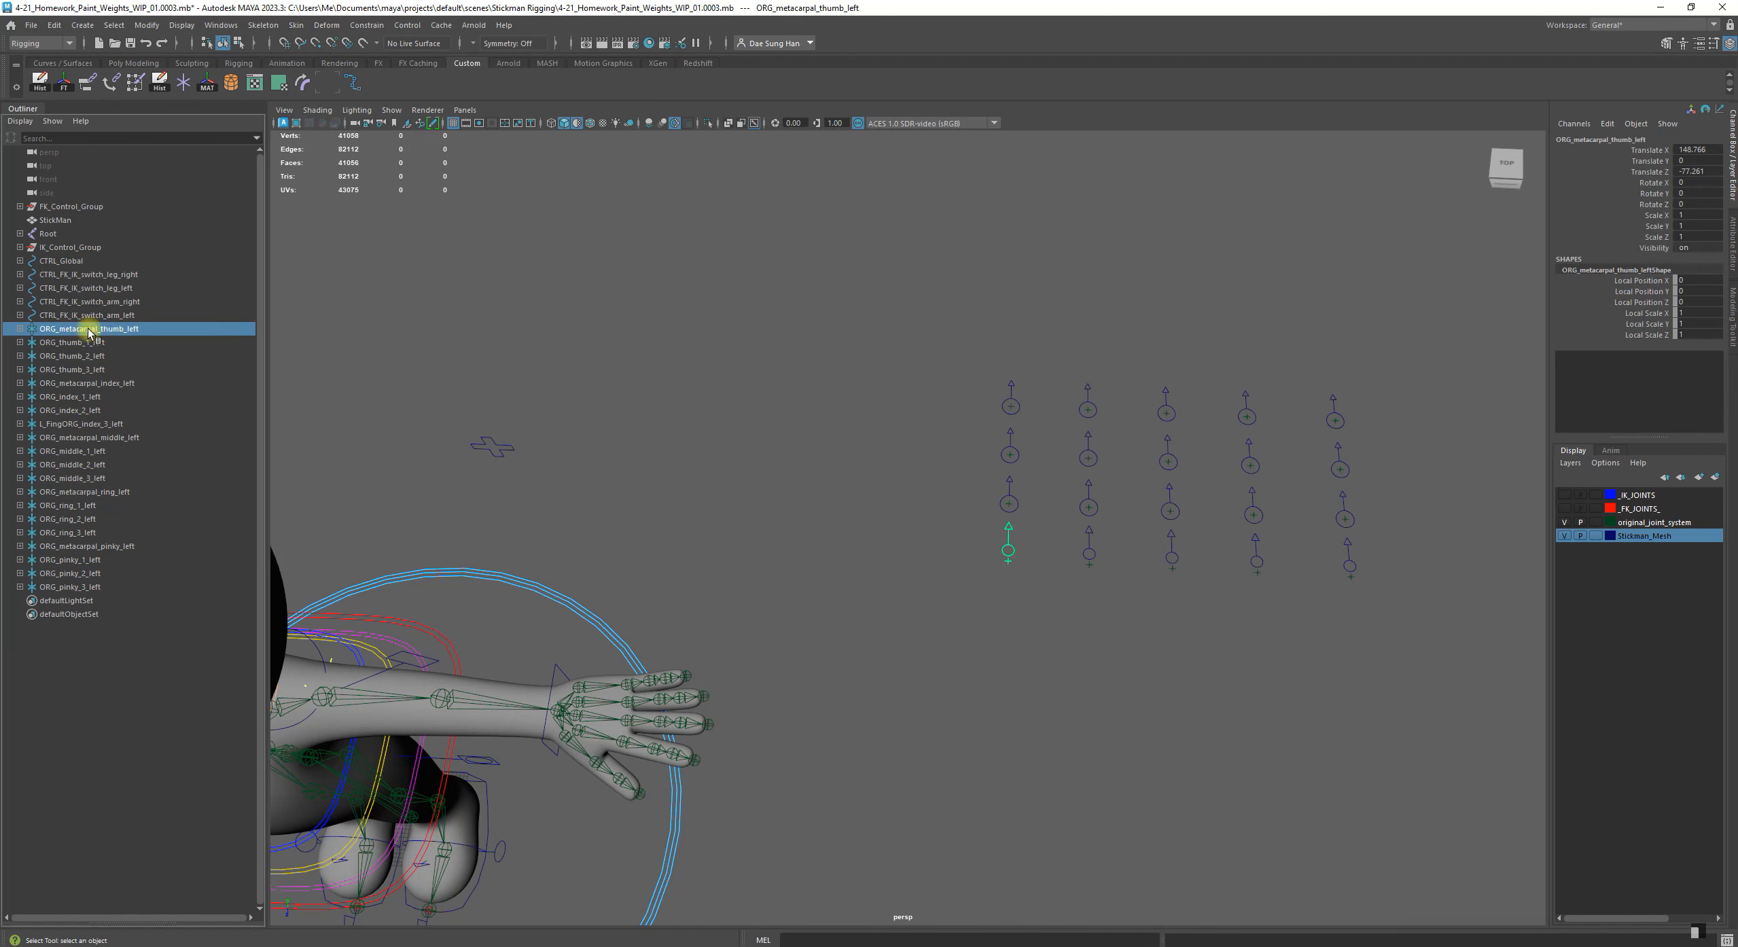
{"action": "left_click", "coordinate": [989, 695]}
Try moving CTRL_metacarpal_thumb_left away from its ORG locator toward the hand, and undo the move
{"action": "left_click", "coordinate": [1009, 531]}
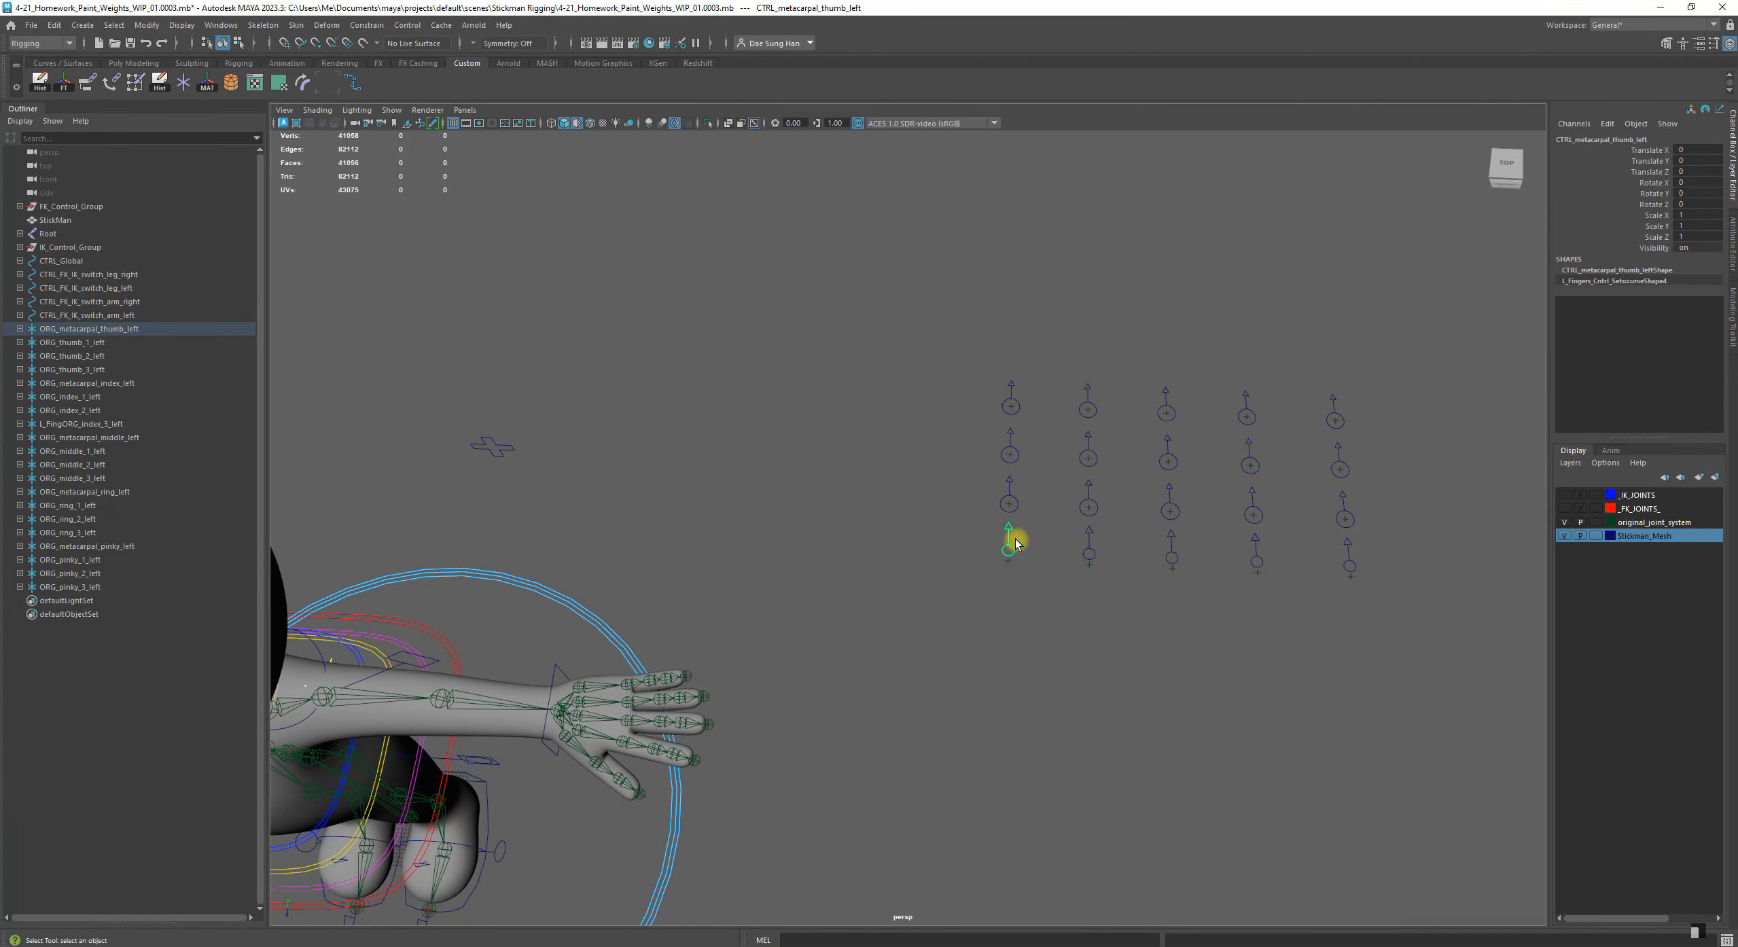
{"action": "key", "text": "w"}
{"action": "left_click_drag", "start_coordinate": [1009, 569], "coordinate": [778, 592]}
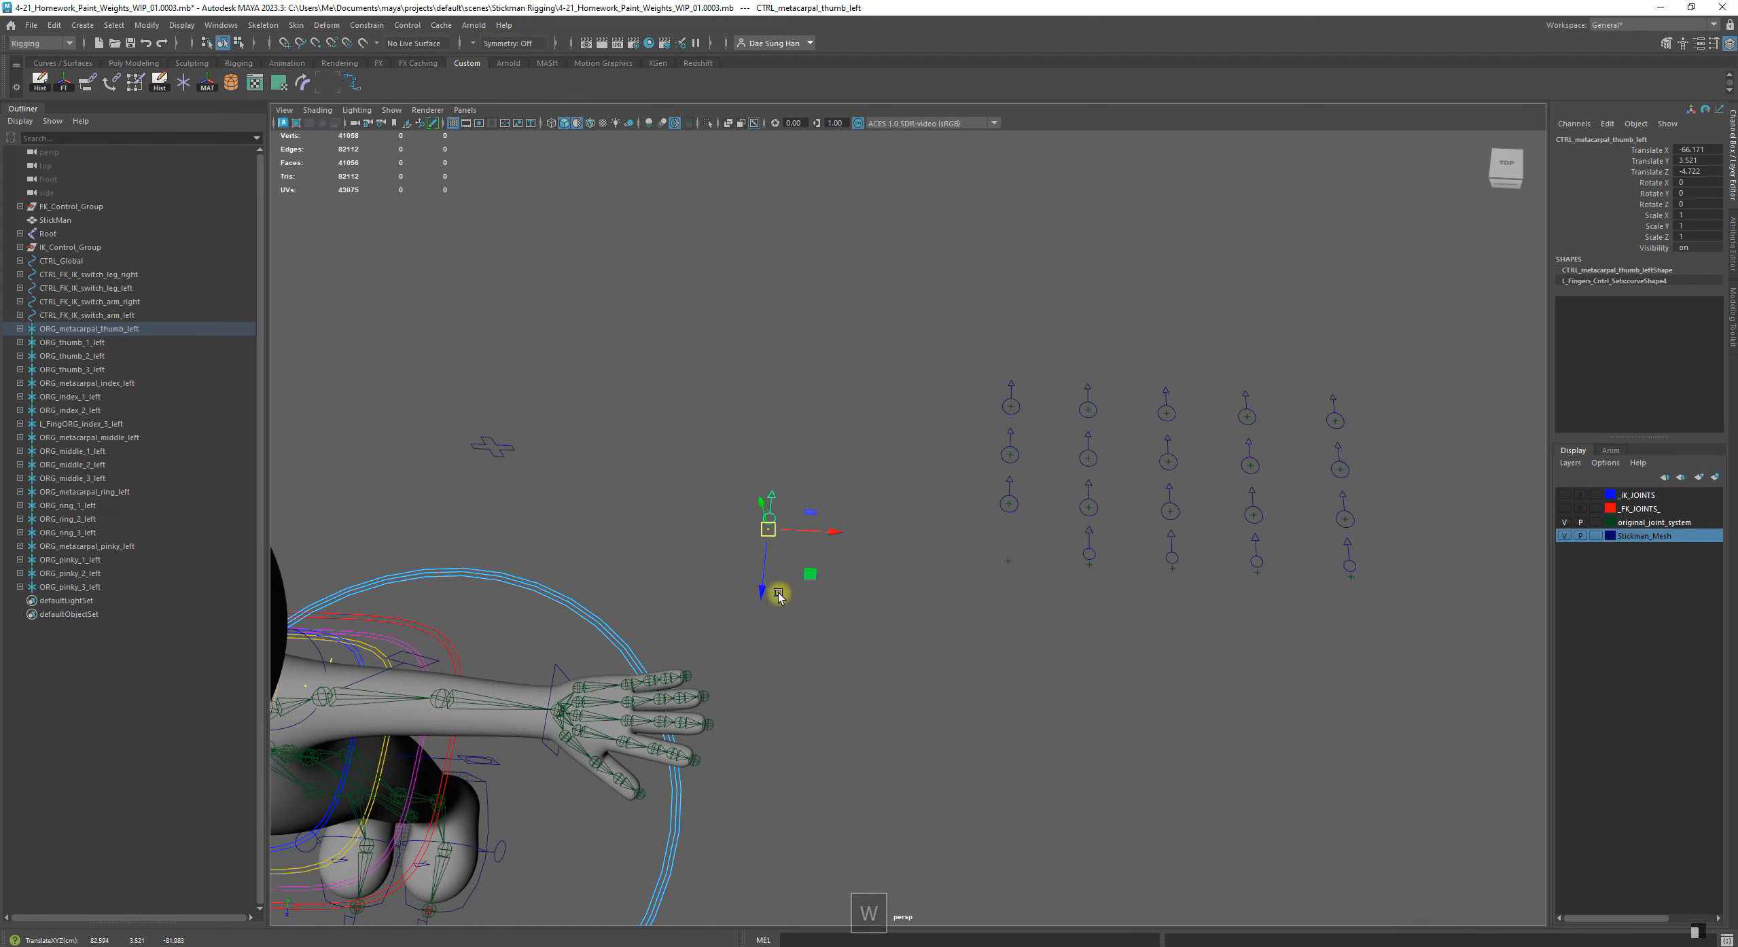
{"action": "left_click", "coordinate": [810, 616]}
{"action": "left_click", "coordinate": [1007, 566]}
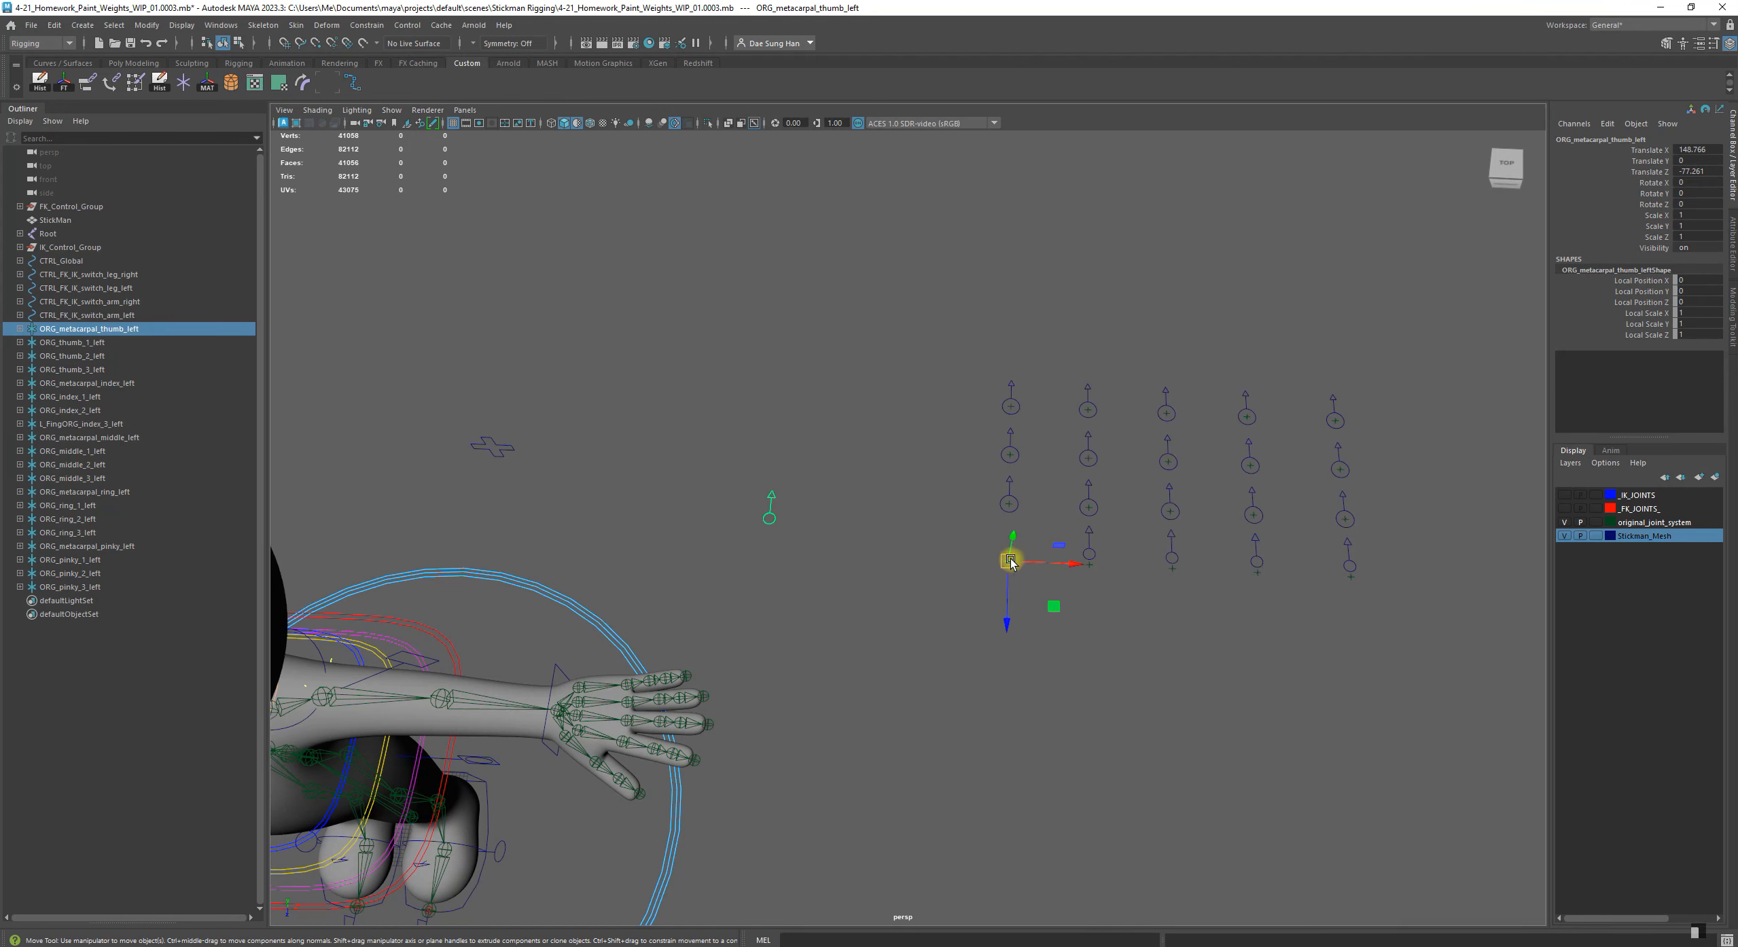
{"action": "key", "text": "ctrl+z"}
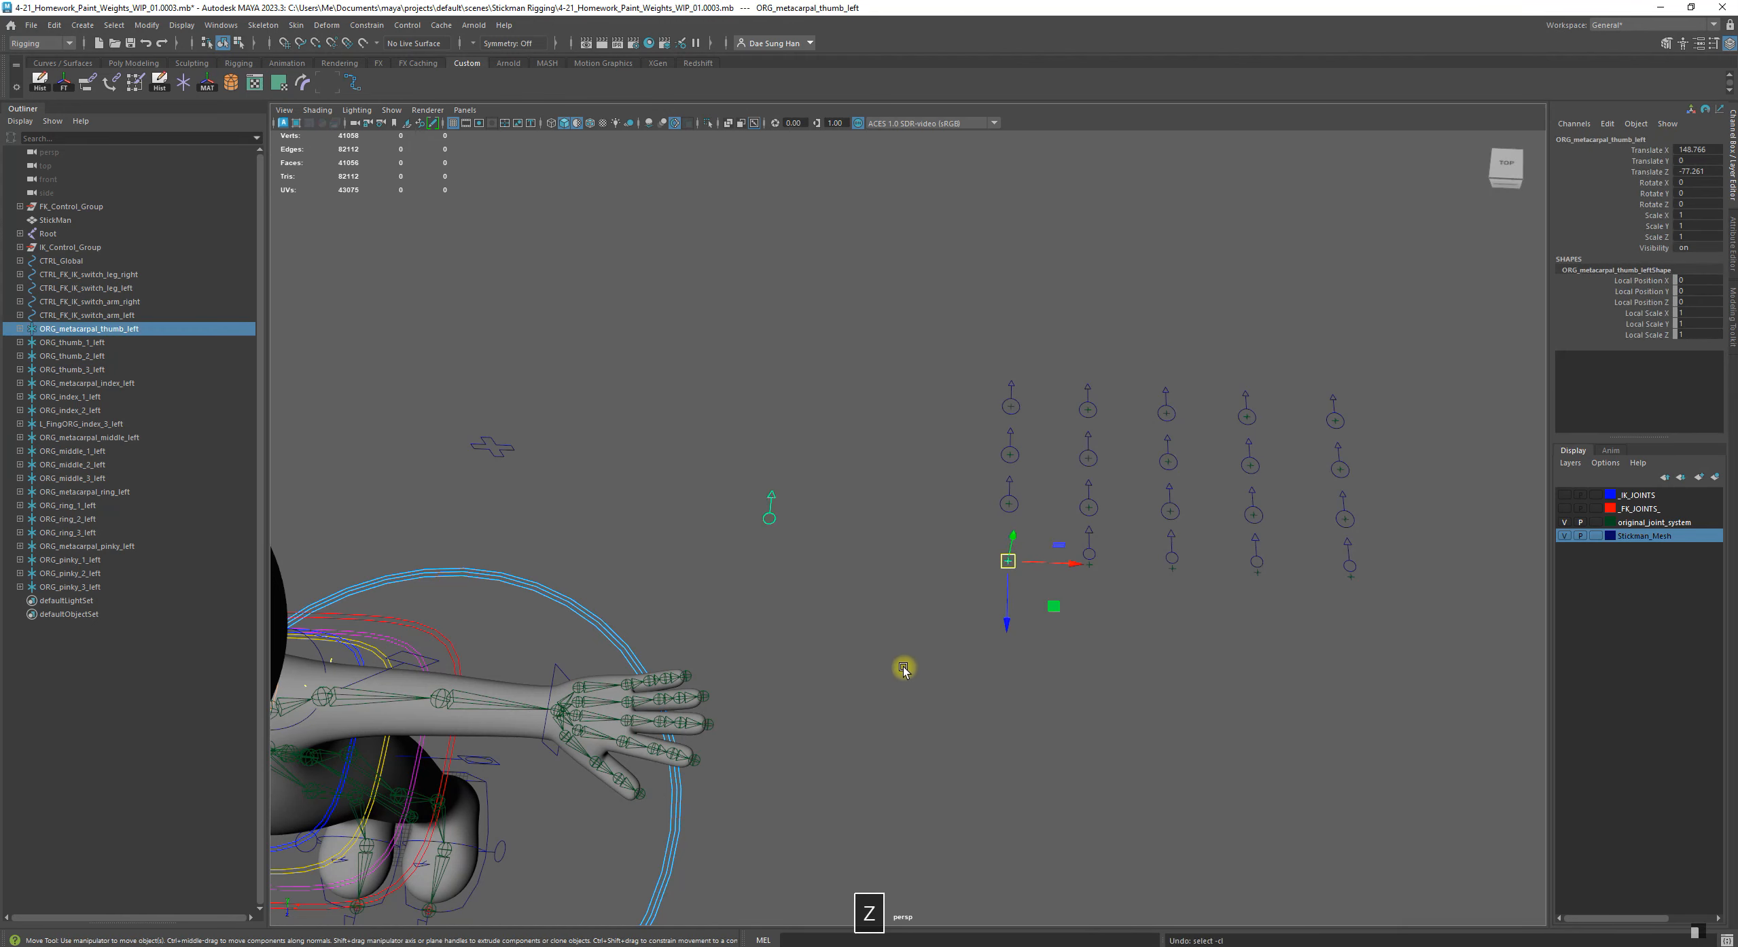
{"action": "key", "text": "ctrl+z"}
{"action": "key", "text": "ctrl+z"}
{"action": "key", "text": "ctrl+z"}
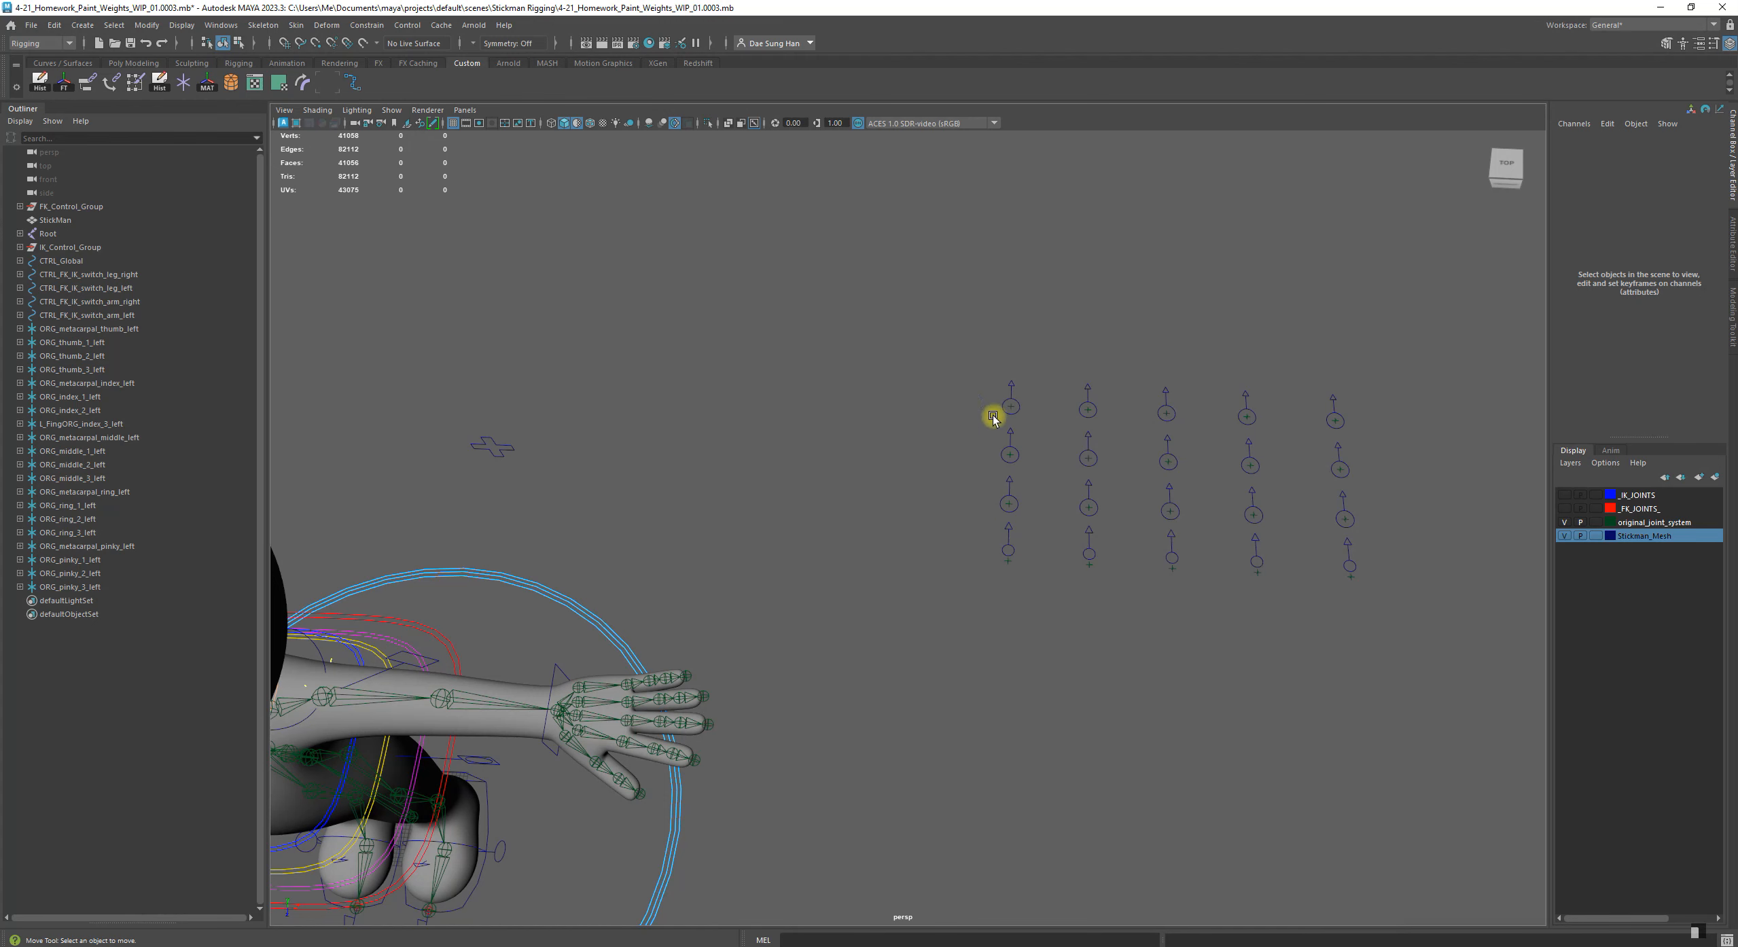
Inspect ORG_metacarpal_thumb_left and its child control, comparing them with the hand's thumb joints
{"action": "left_click", "coordinate": [132, 331]}
{"action": "left_click_drag", "start_coordinate": [45, 331], "coordinate": [79, 346]}
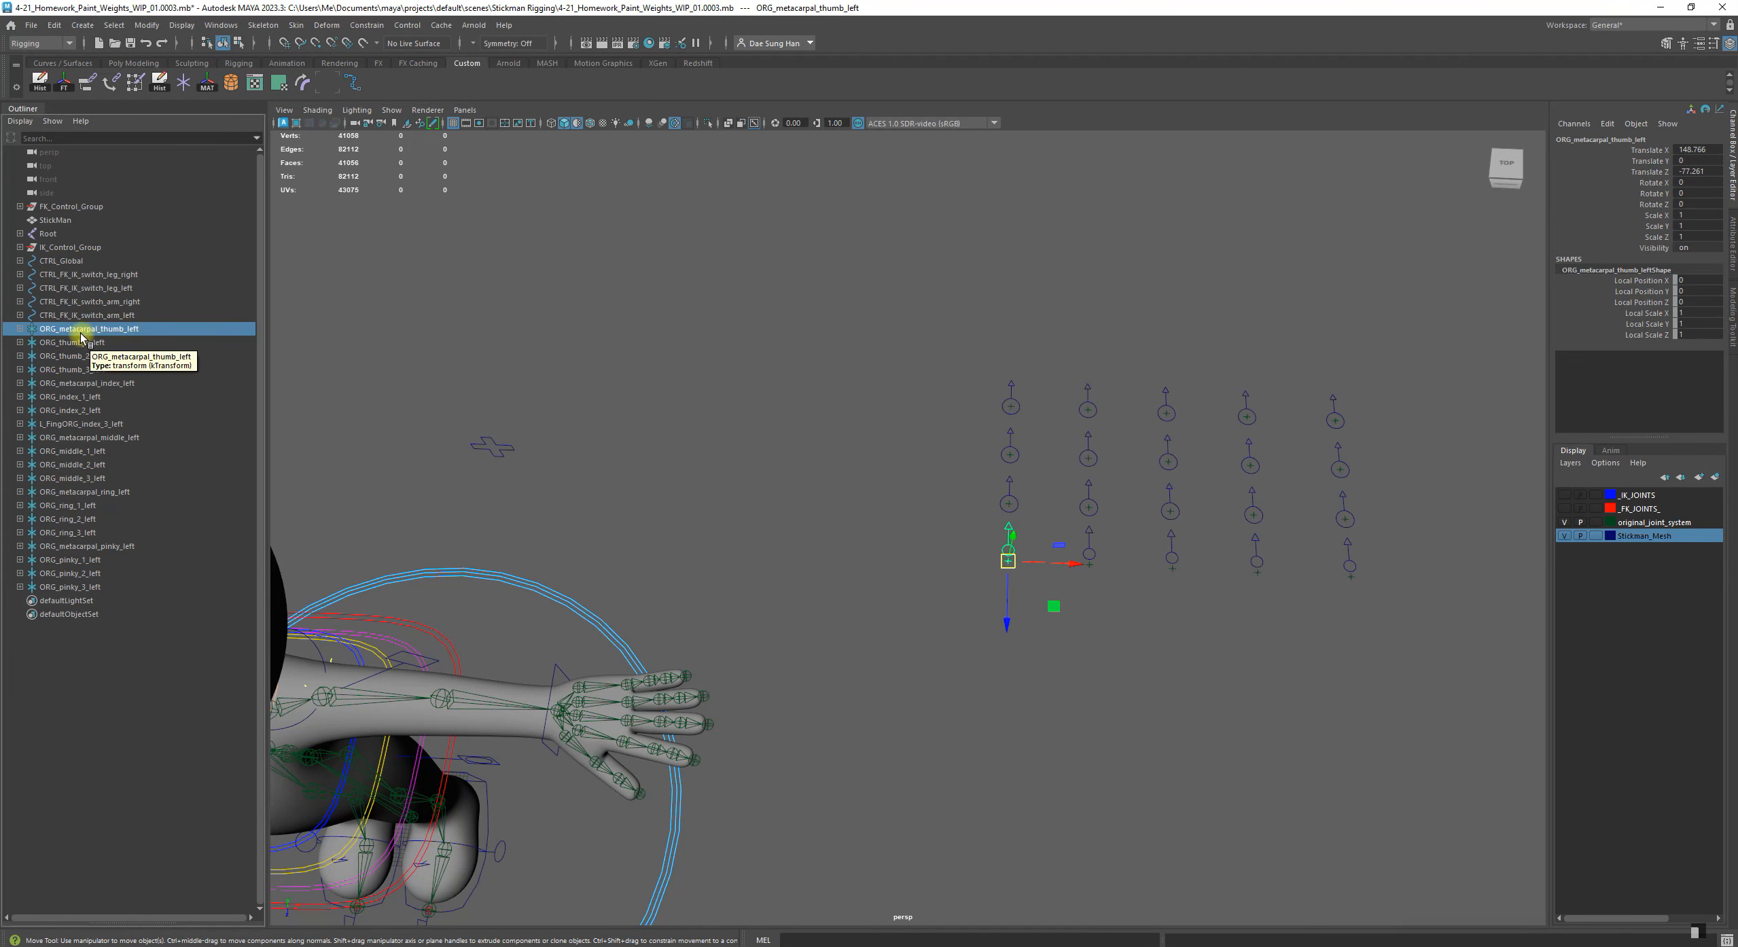
{"action": "left_click_drag", "start_coordinate": [66, 331], "coordinate": [93, 332]}
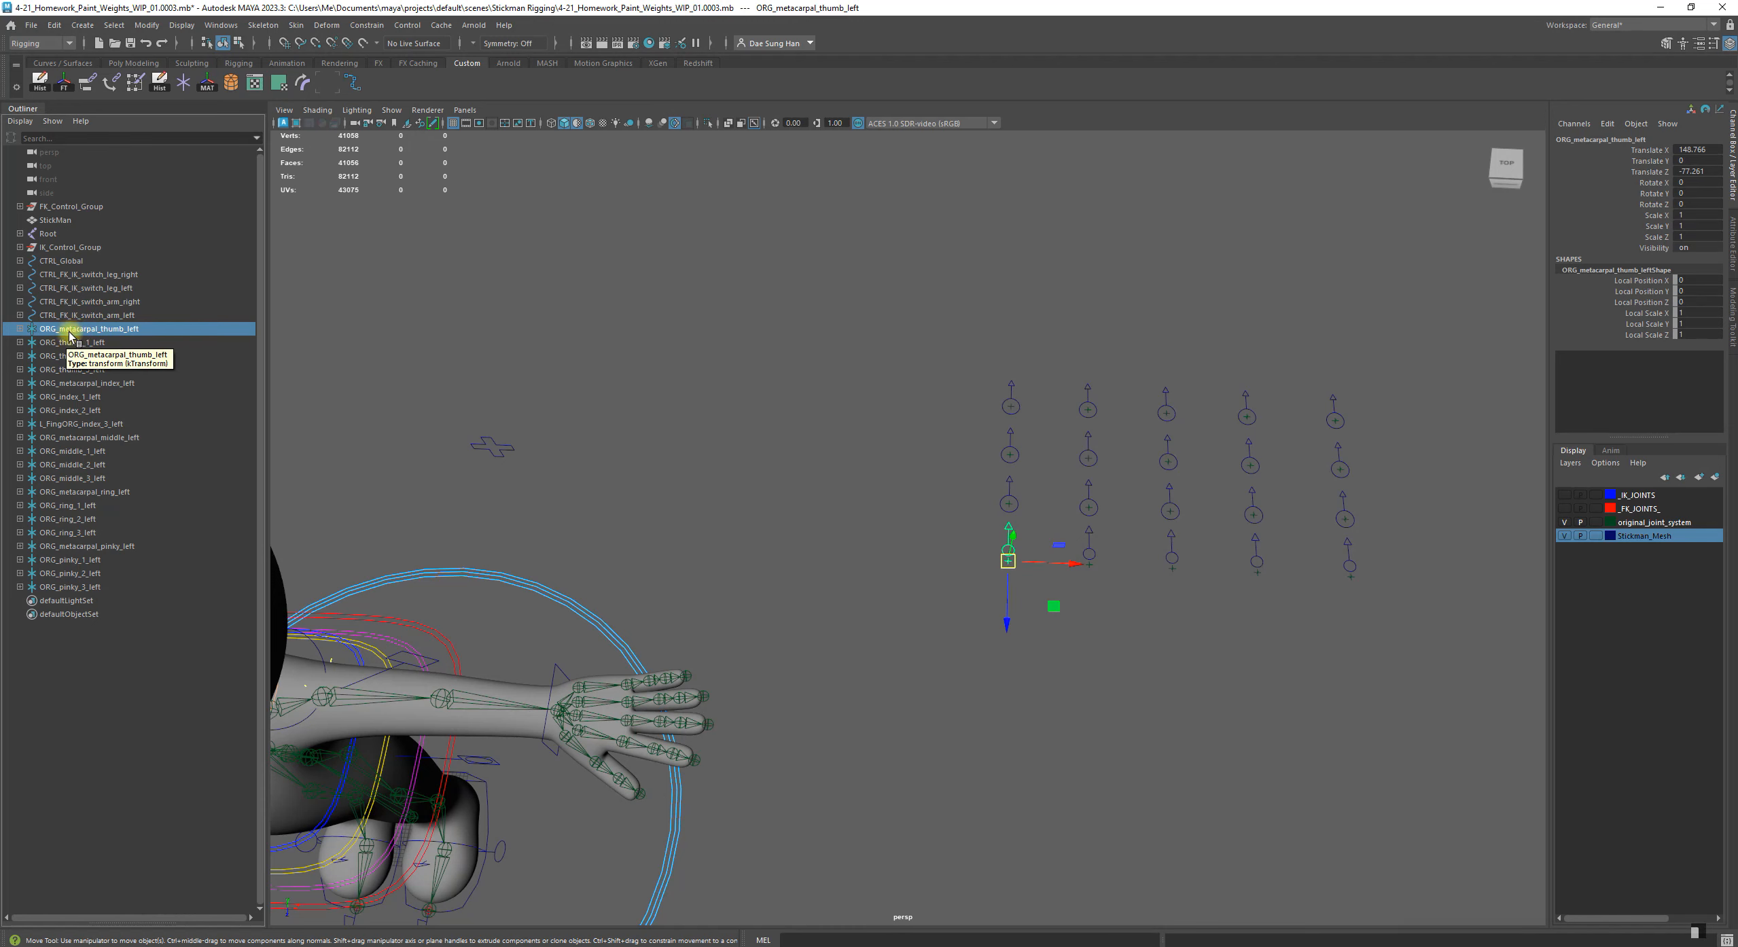
{"action": "middle_click_drag", "start_coordinate": [609, 521], "coordinate": [601, 397], "text": "alt"}
{"action": "left_click_drag", "start_coordinate": [601, 400], "coordinate": [738, 559], "text": "alt"}
{"action": "left_click_drag", "start_coordinate": [621, 431], "coordinate": [361, 380], "text": "alt"}
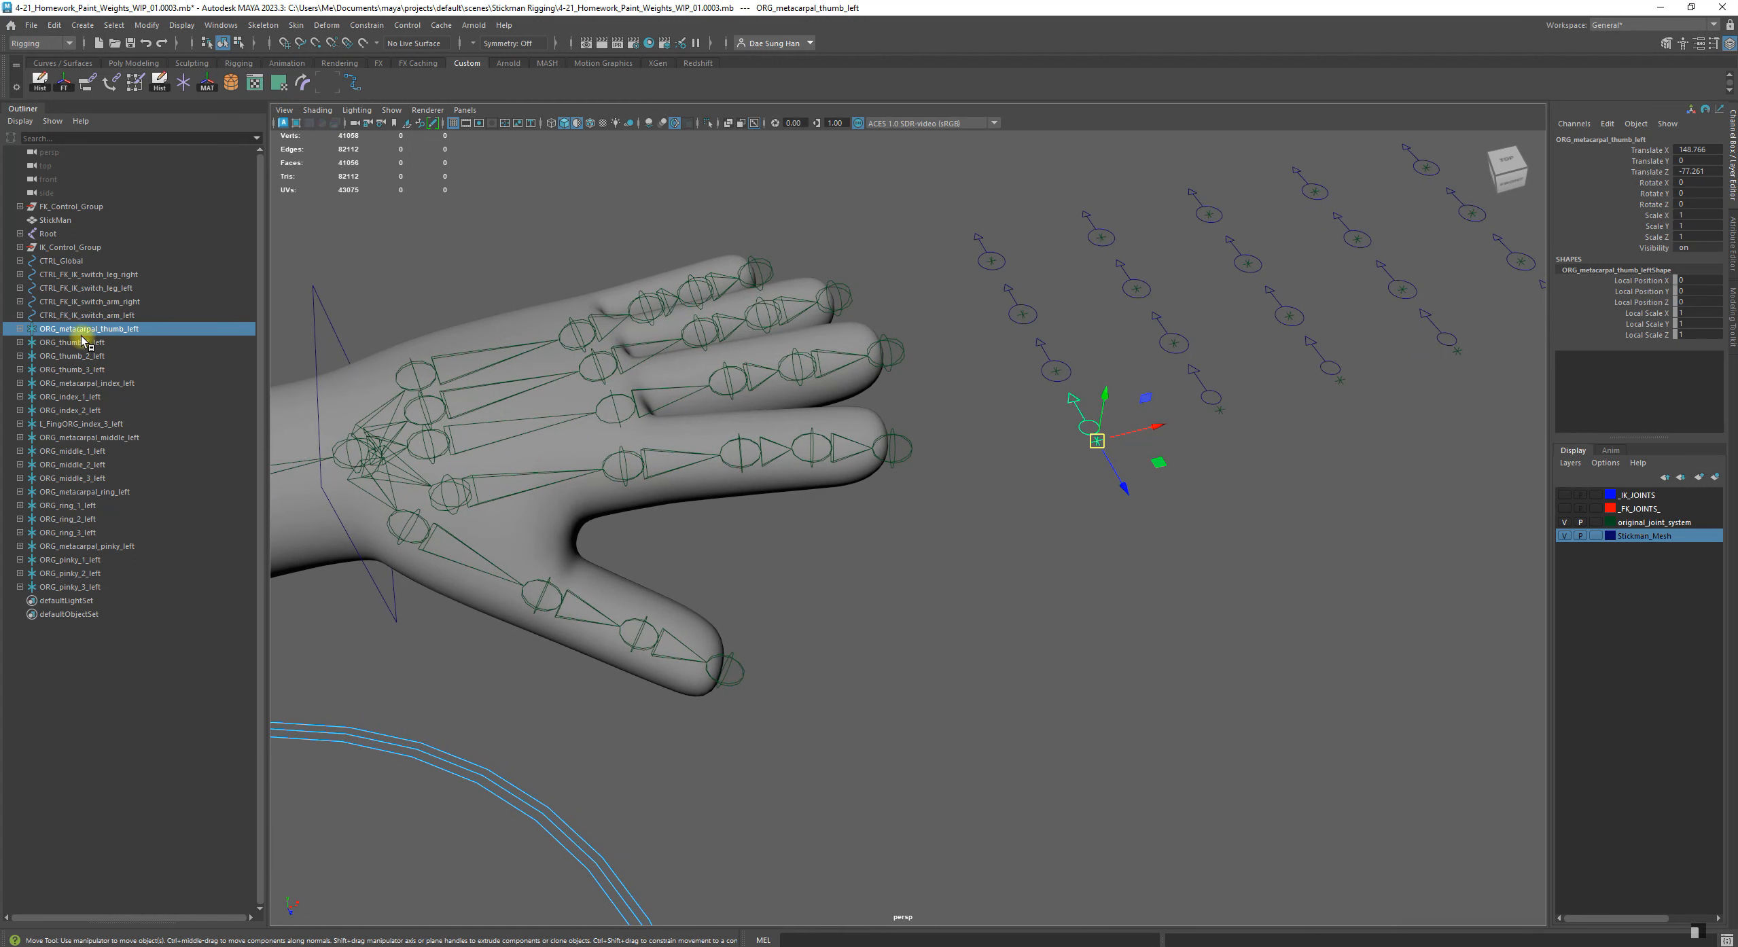
{"action": "middle_click_drag", "start_coordinate": [827, 492], "coordinate": [894, 479], "text": "alt"}
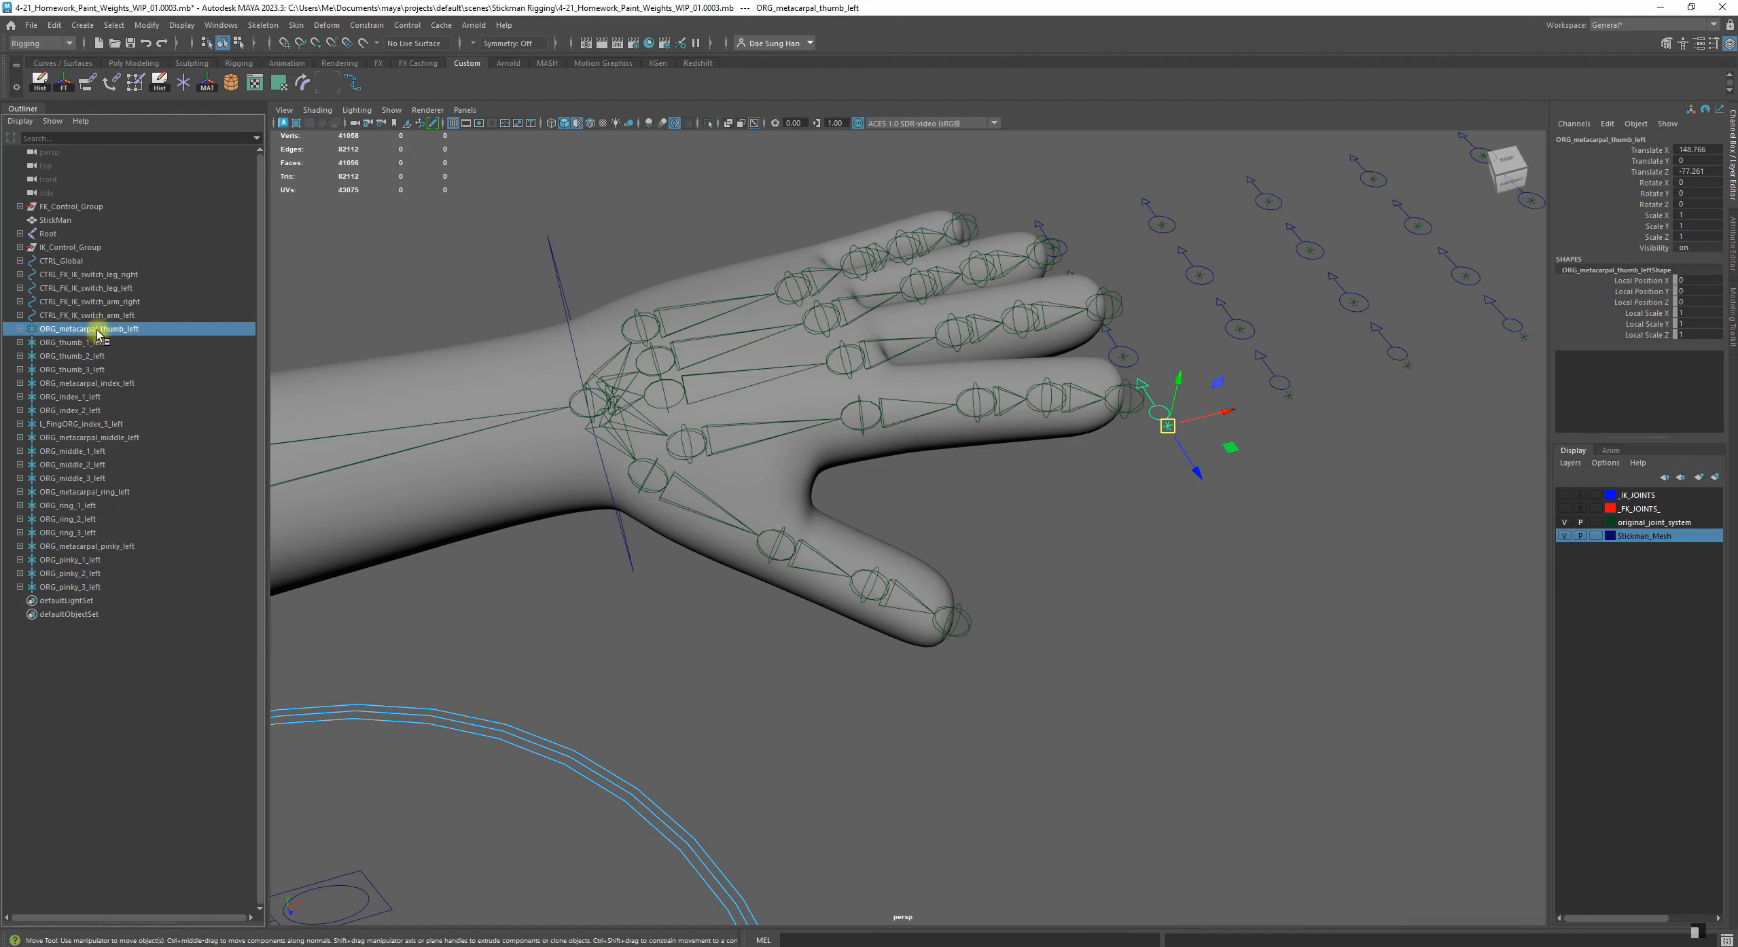
{"action": "left_click", "coordinate": [20, 328]}
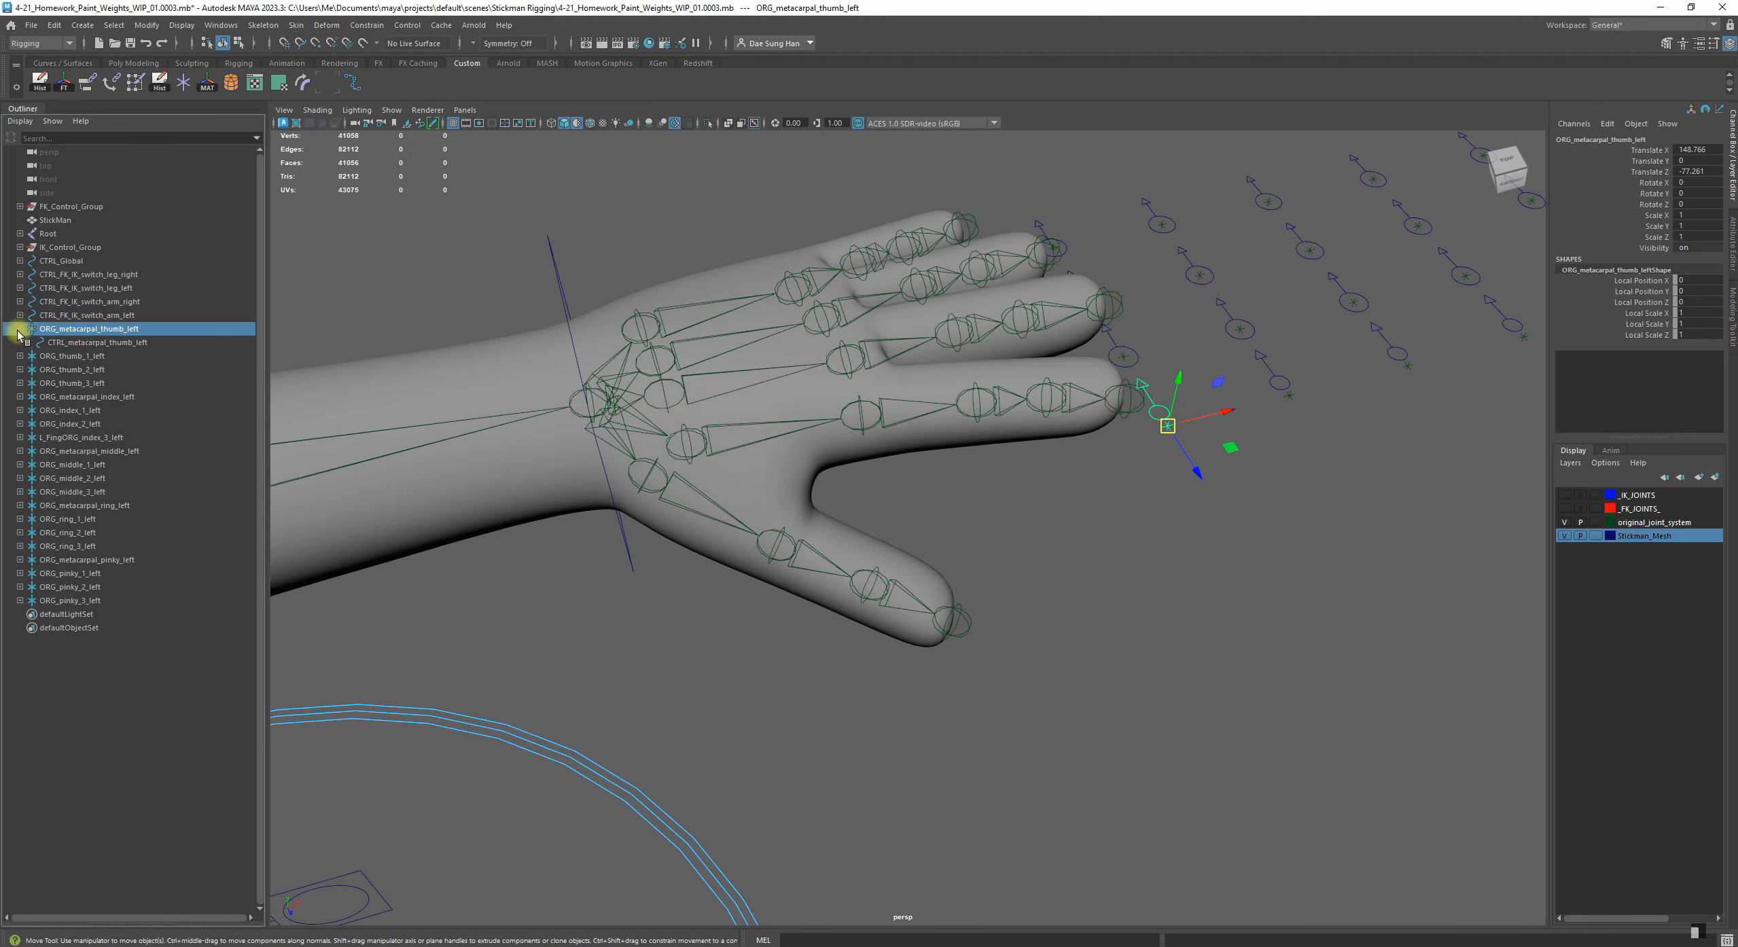
{"action": "left_click", "coordinate": [125, 344]}
{"action": "left_click_drag", "start_coordinate": [65, 346], "coordinate": [23, 332]}
Select ORG_metacarpal_thumb_left plus the thumb's base joint and apply Match All Transforms
{"action": "left_click", "coordinate": [81, 329]}
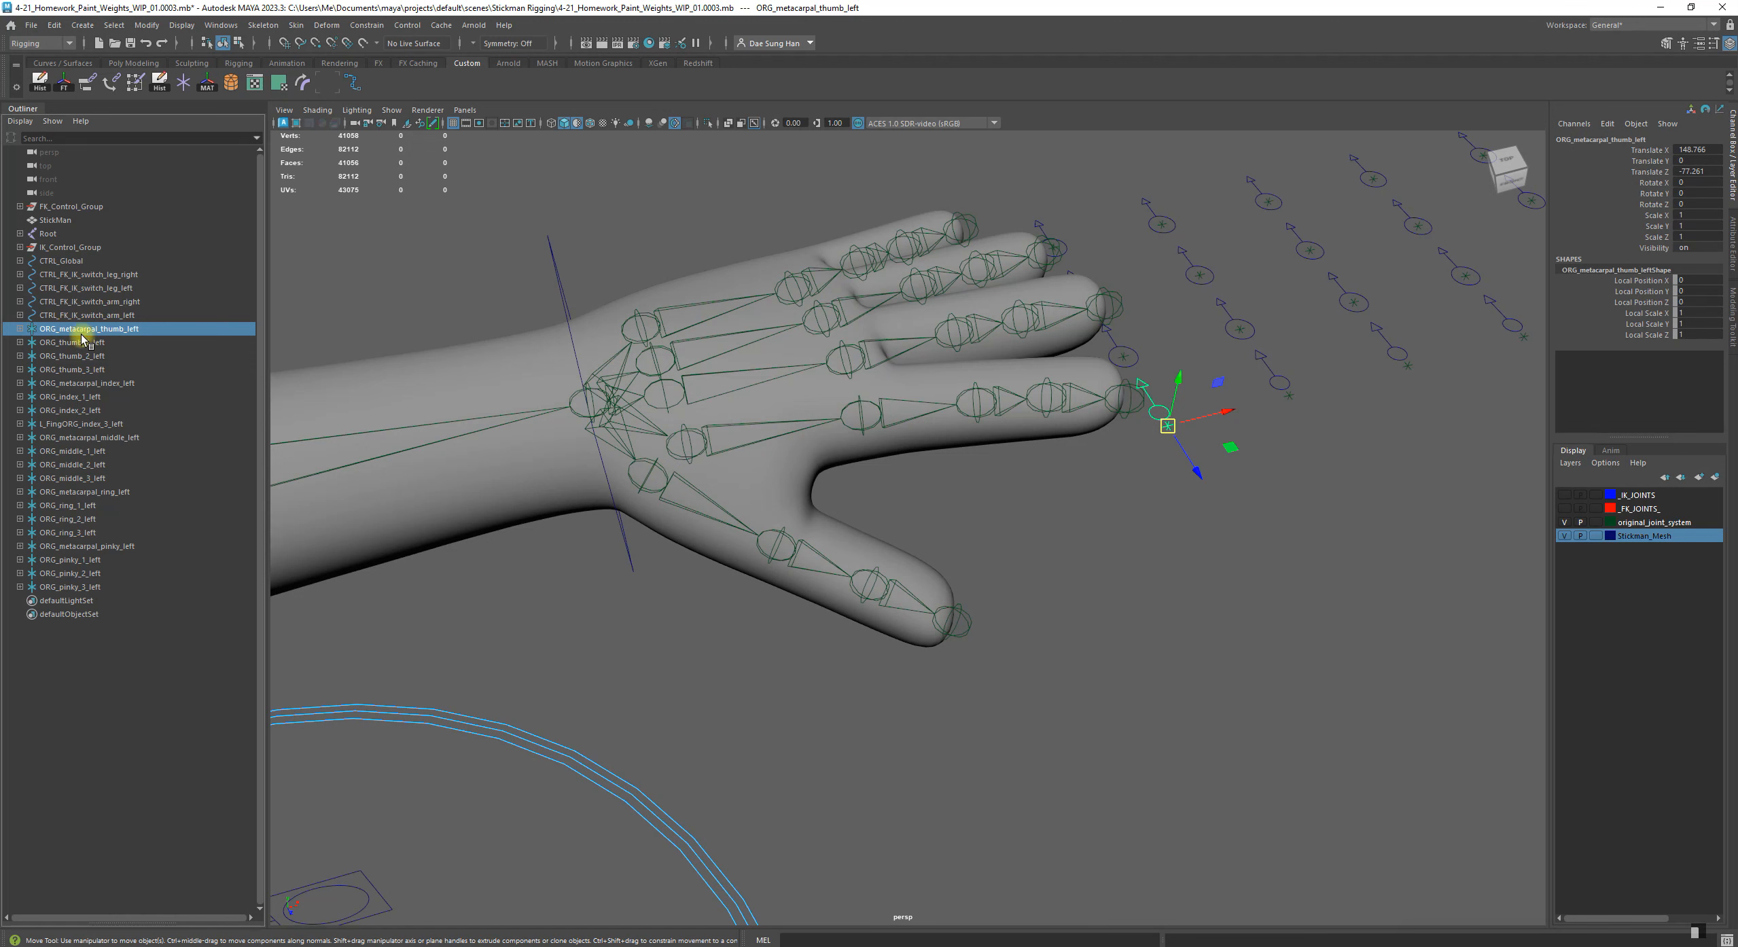
{"action": "left_click", "coordinate": [653, 464], "text": "shift"}
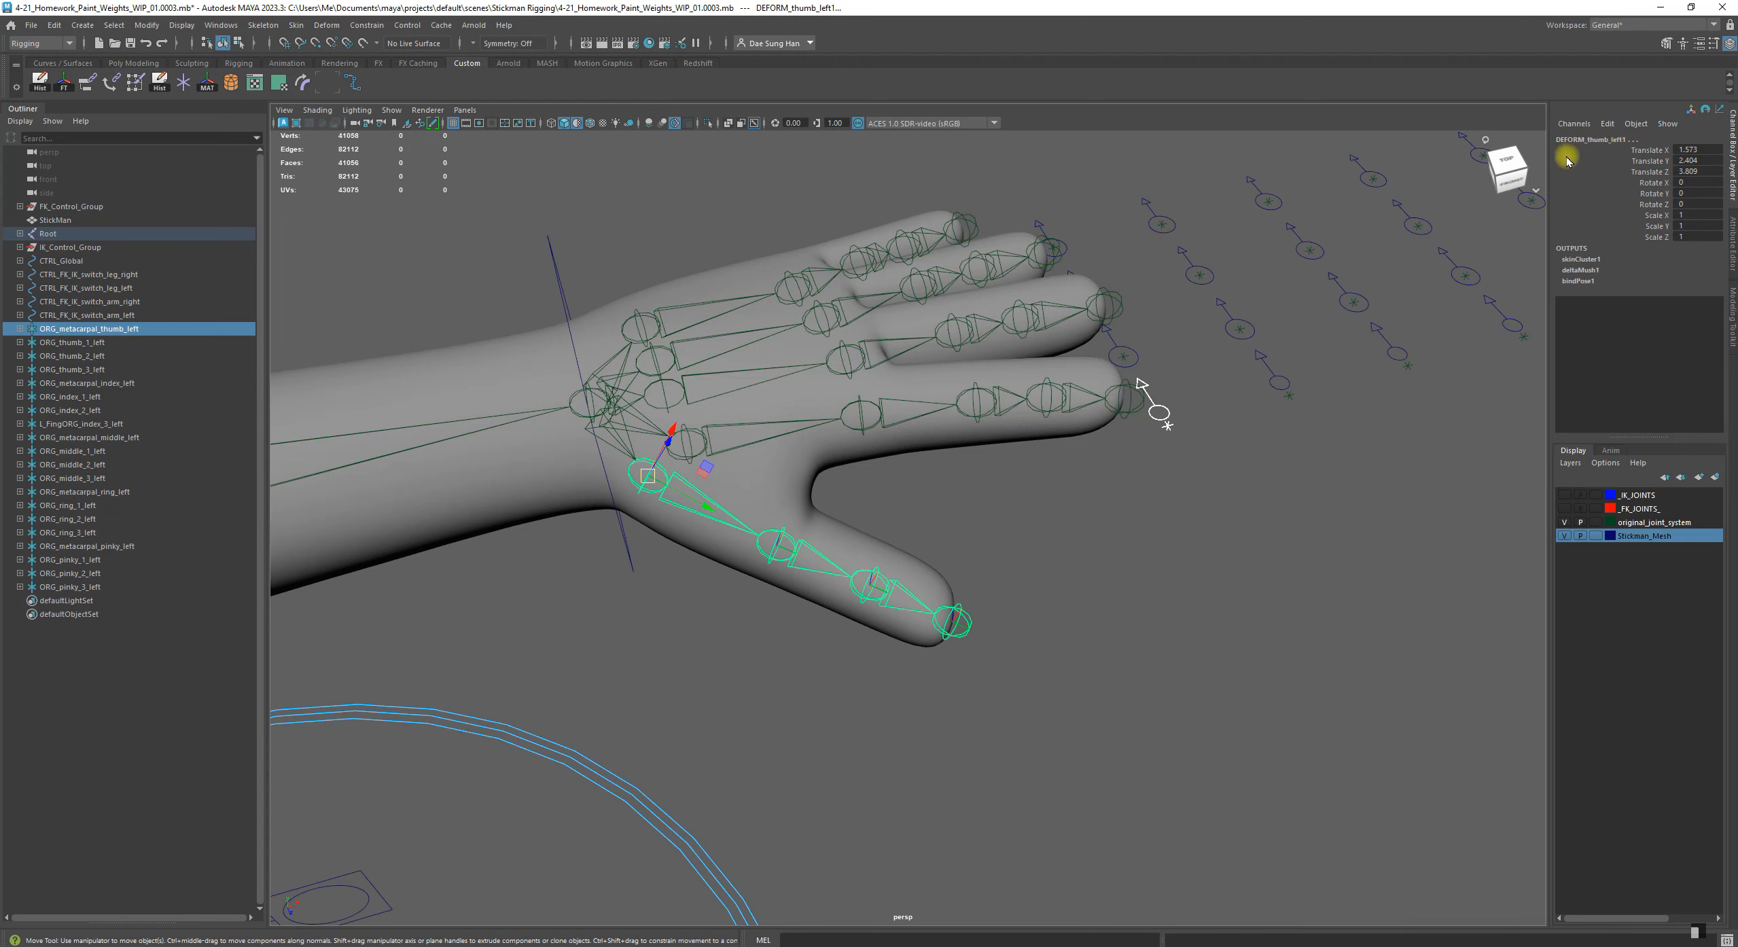
{"action": "left_click_drag", "start_coordinate": [1549, 157], "coordinate": [1497, 157]}
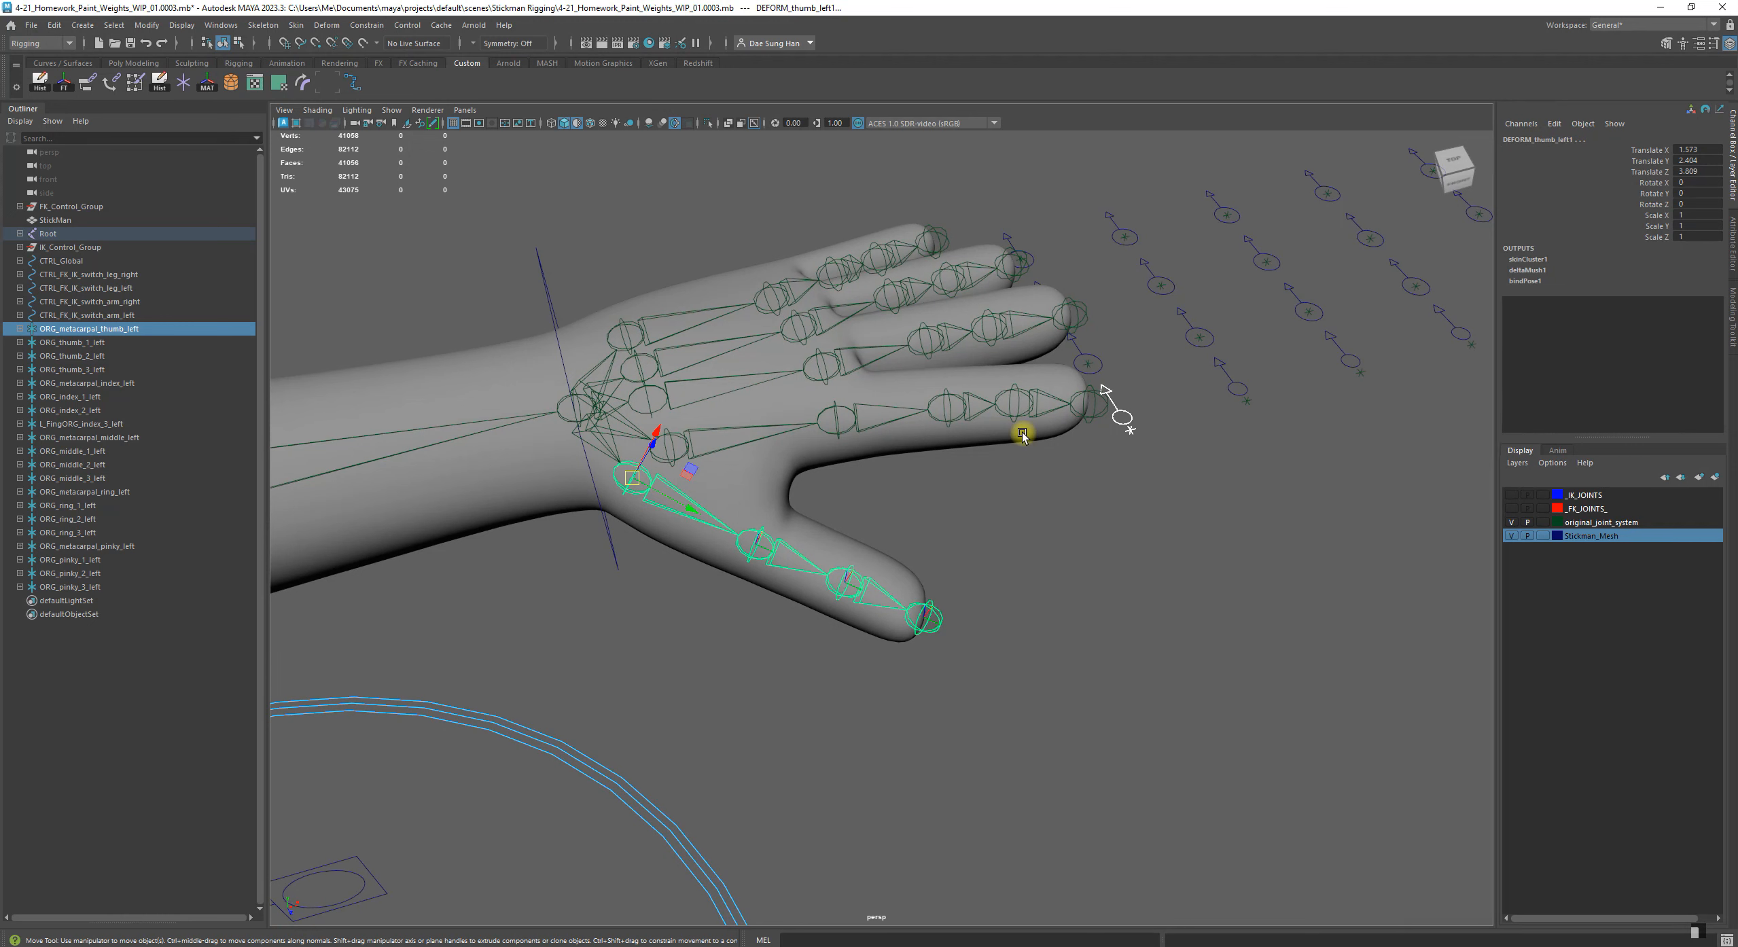
{"action": "left_click_drag", "start_coordinate": [951, 469], "coordinate": [850, 522], "text": "alt"}
{"action": "middle_click_drag", "start_coordinate": [850, 521], "coordinate": [715, 501], "text": "alt"}
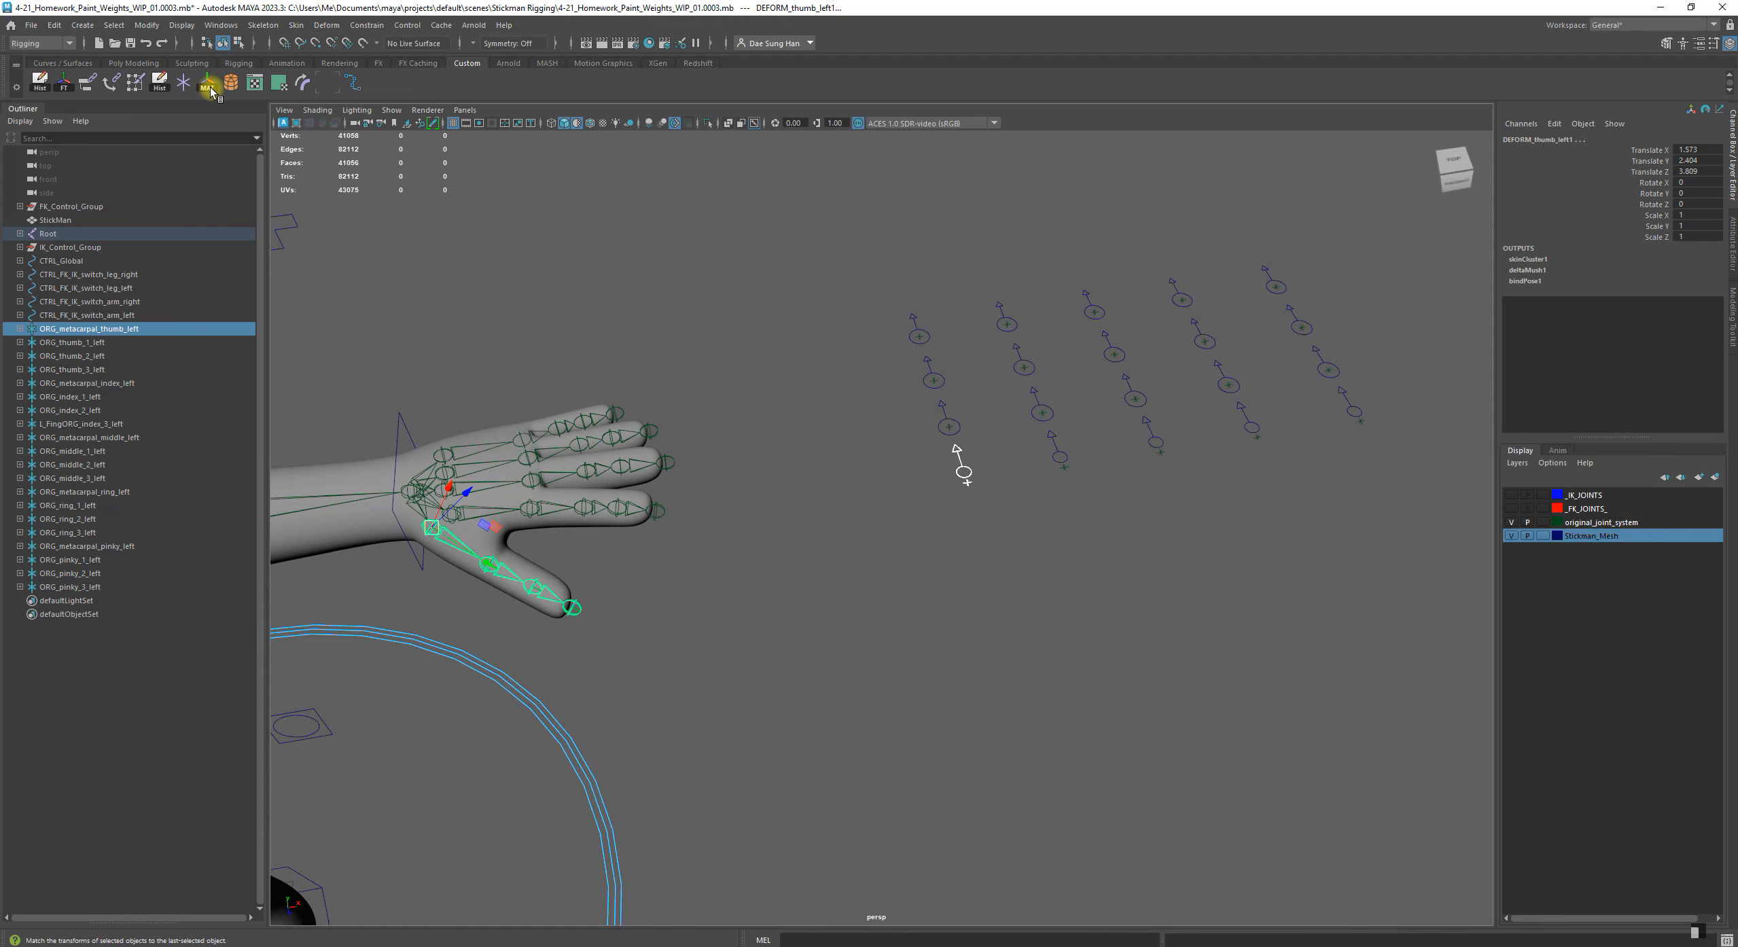
{"action": "left_click", "coordinate": [147, 25]}
{"action": "mouse_move", "coordinate": [203, 104]}
{"action": "mouse_move", "coordinate": [285, 104]}
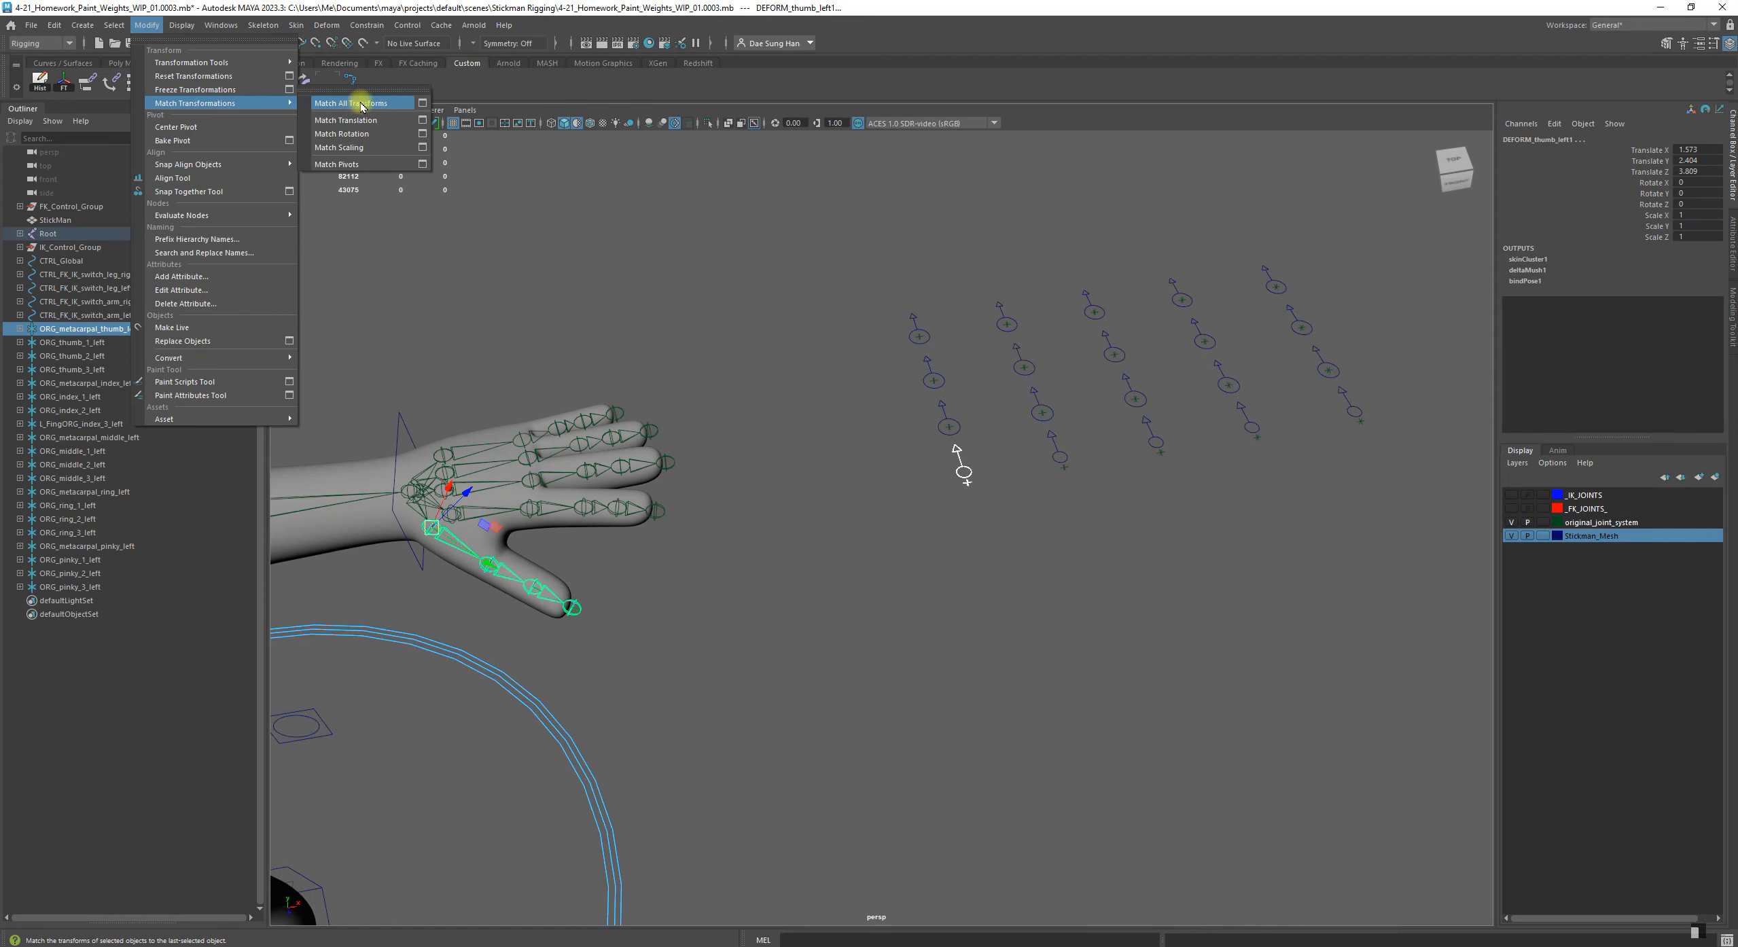
{"action": "left_click", "coordinate": [353, 104]}
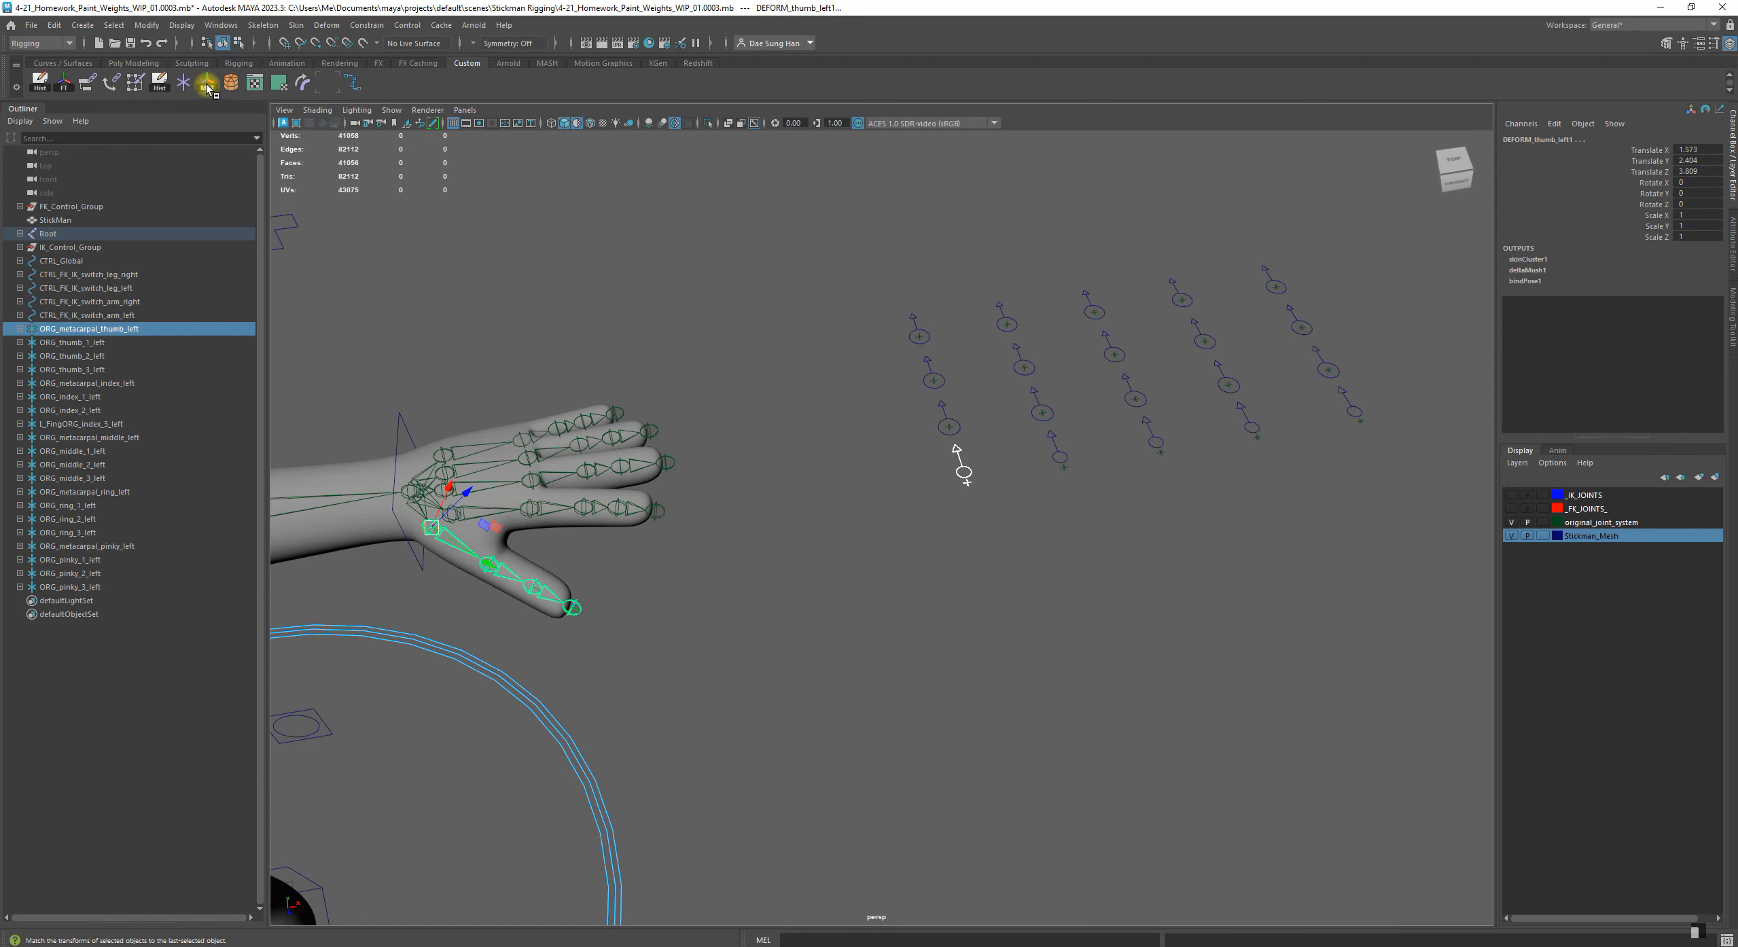
Undo the transform match on the thumb metacarpal group and clear the selection
{"action": "left_click_drag", "start_coordinate": [864, 374], "coordinate": [931, 555], "text": "alt"}
{"action": "key", "text": "ctrl+z"}
{"action": "key", "text": "ctrl+z"}
{"action": "key", "text": "ctrl+z"}
{"action": "key", "text": "ctrl+z"}
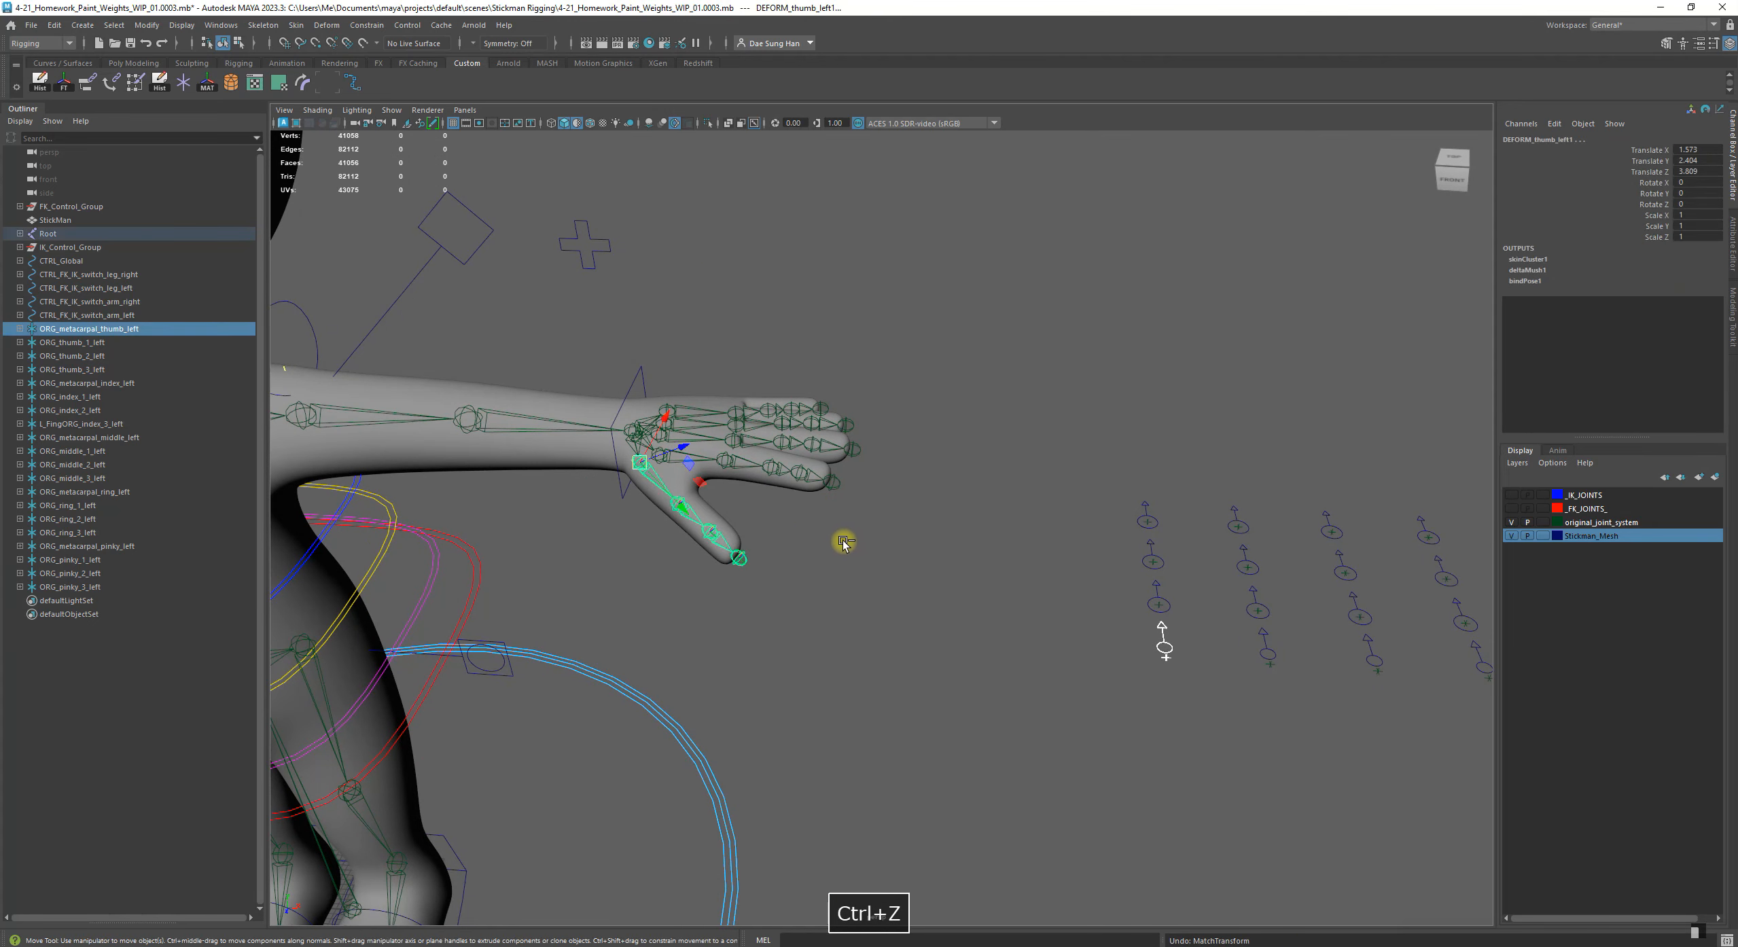
{"action": "left_click", "coordinate": [170, 473]}
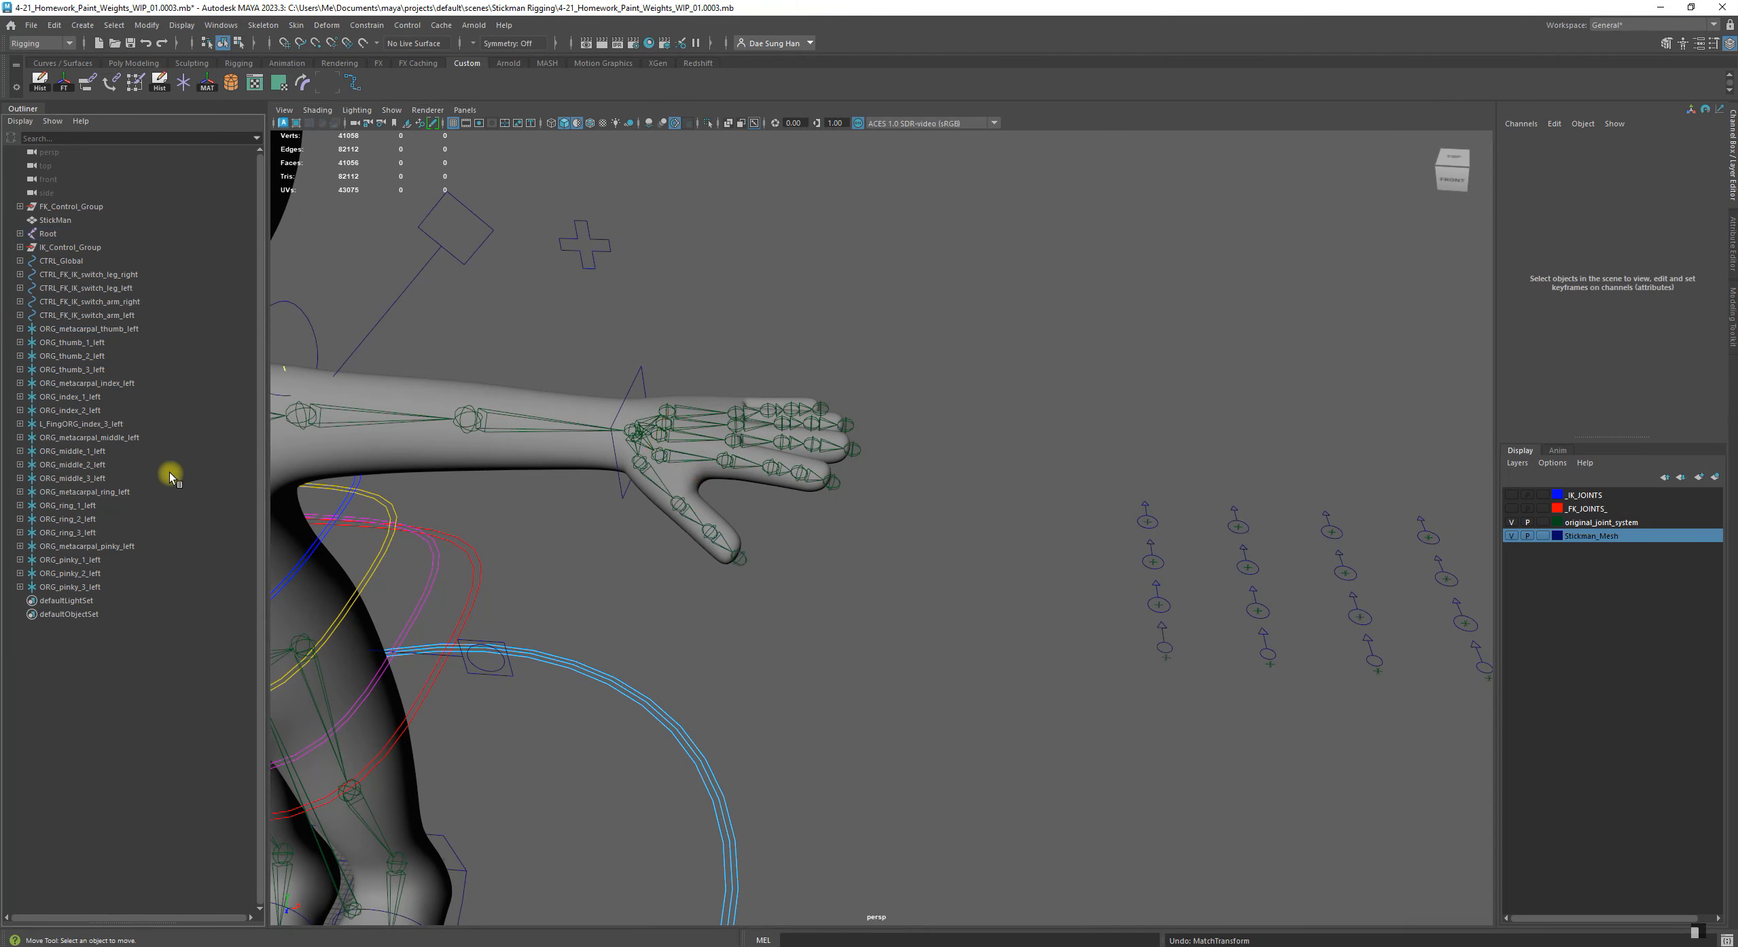
Match all transforms of ORG_metacarpal_thumb_left to the thumb's base joint, DEFORM_thumb_left1
{"action": "left_click", "coordinate": [144, 329]}
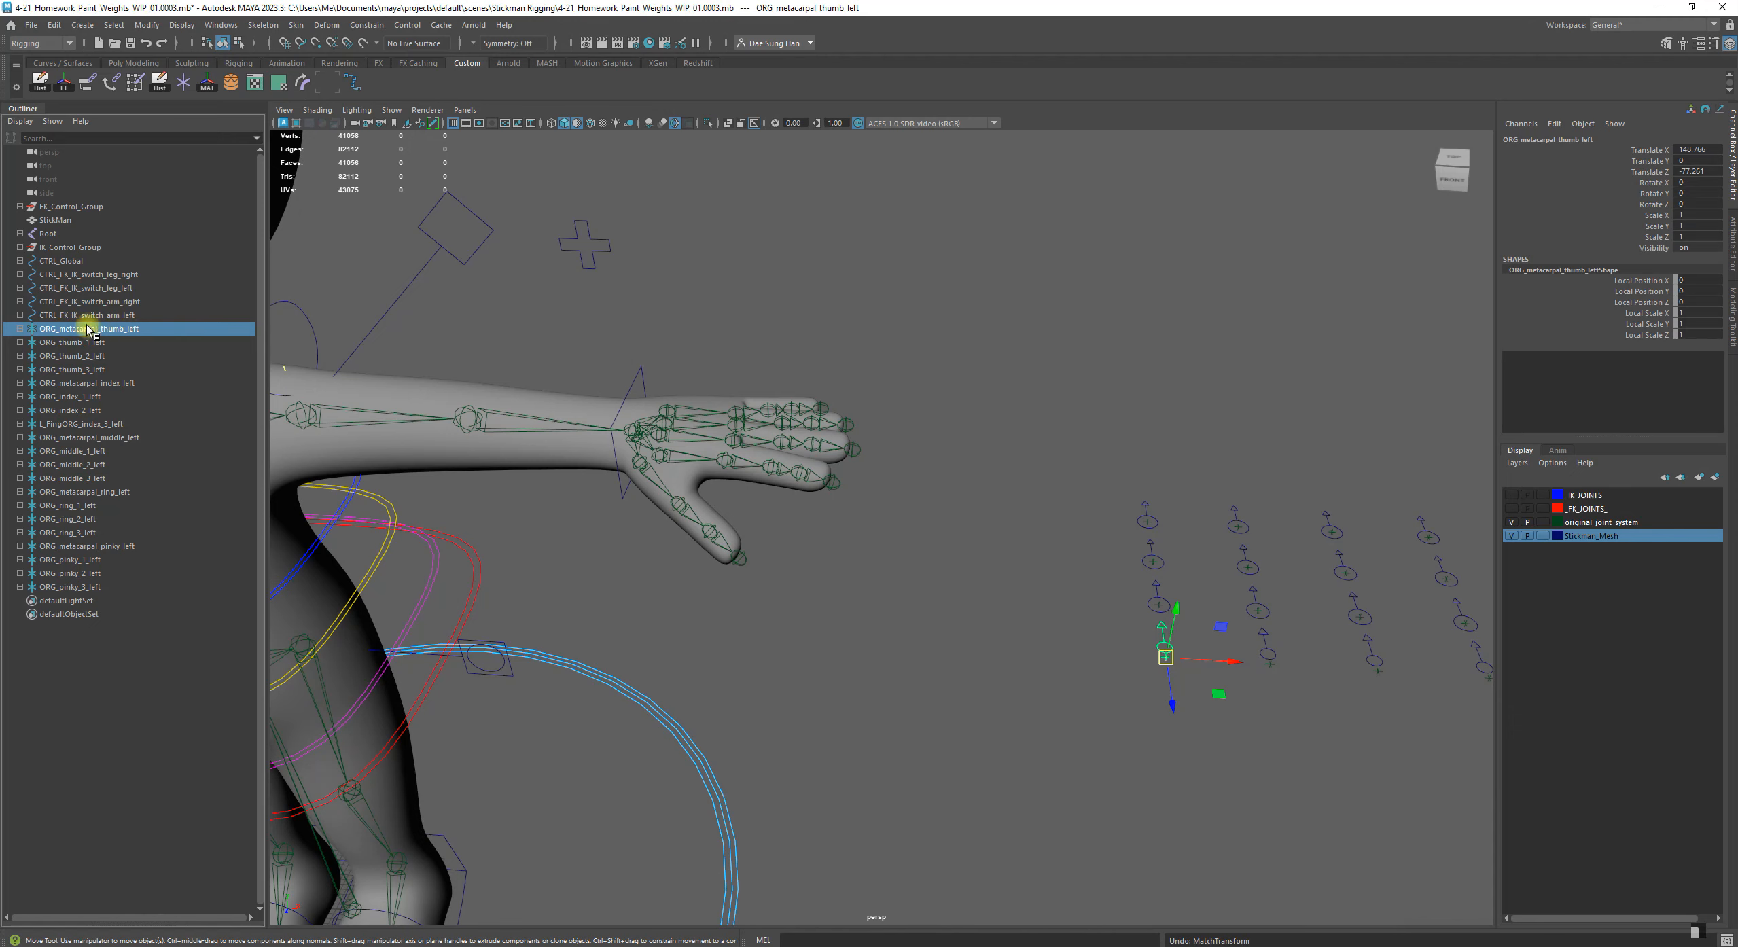
{"action": "middle_click_drag", "start_coordinate": [700, 442], "coordinate": [737, 458], "text": "alt"}
{"action": "right_click_drag", "start_coordinate": [737, 459], "coordinate": [802, 504], "text": "alt"}
{"action": "left_click_drag", "start_coordinate": [624, 516], "coordinate": [477, 481], "text": "alt"}
{"action": "middle_click_drag", "start_coordinate": [477, 481], "coordinate": [651, 478], "text": "alt"}
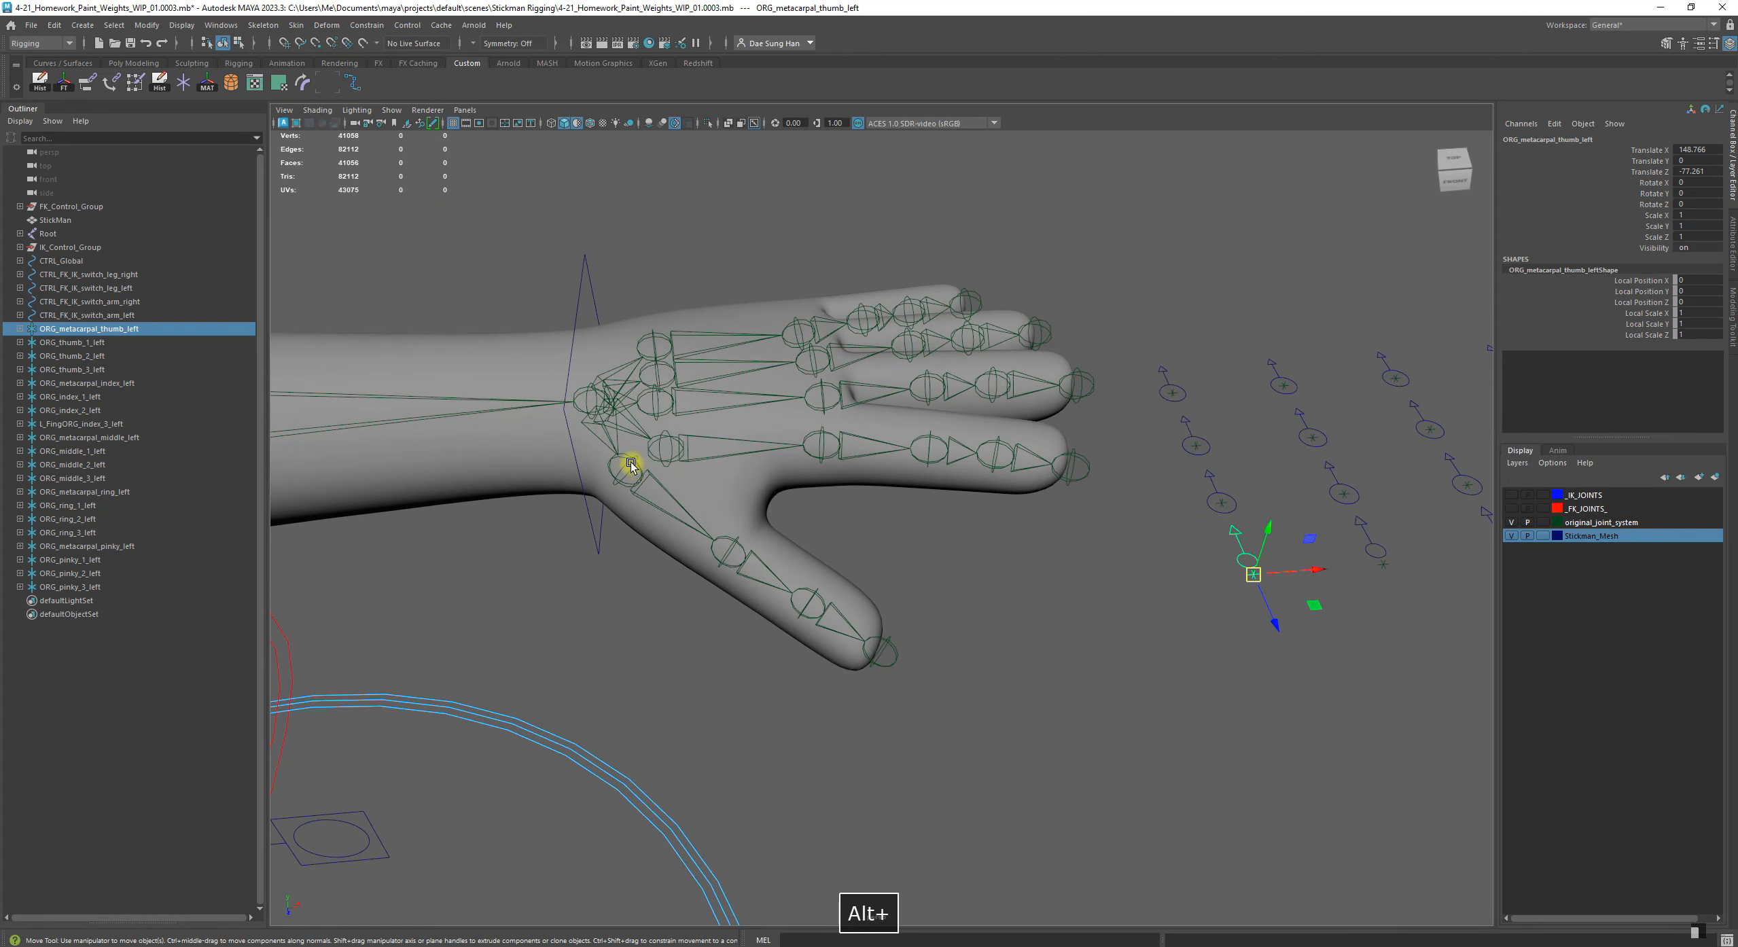
{"action": "left_click", "coordinate": [631, 464], "text": "shift"}
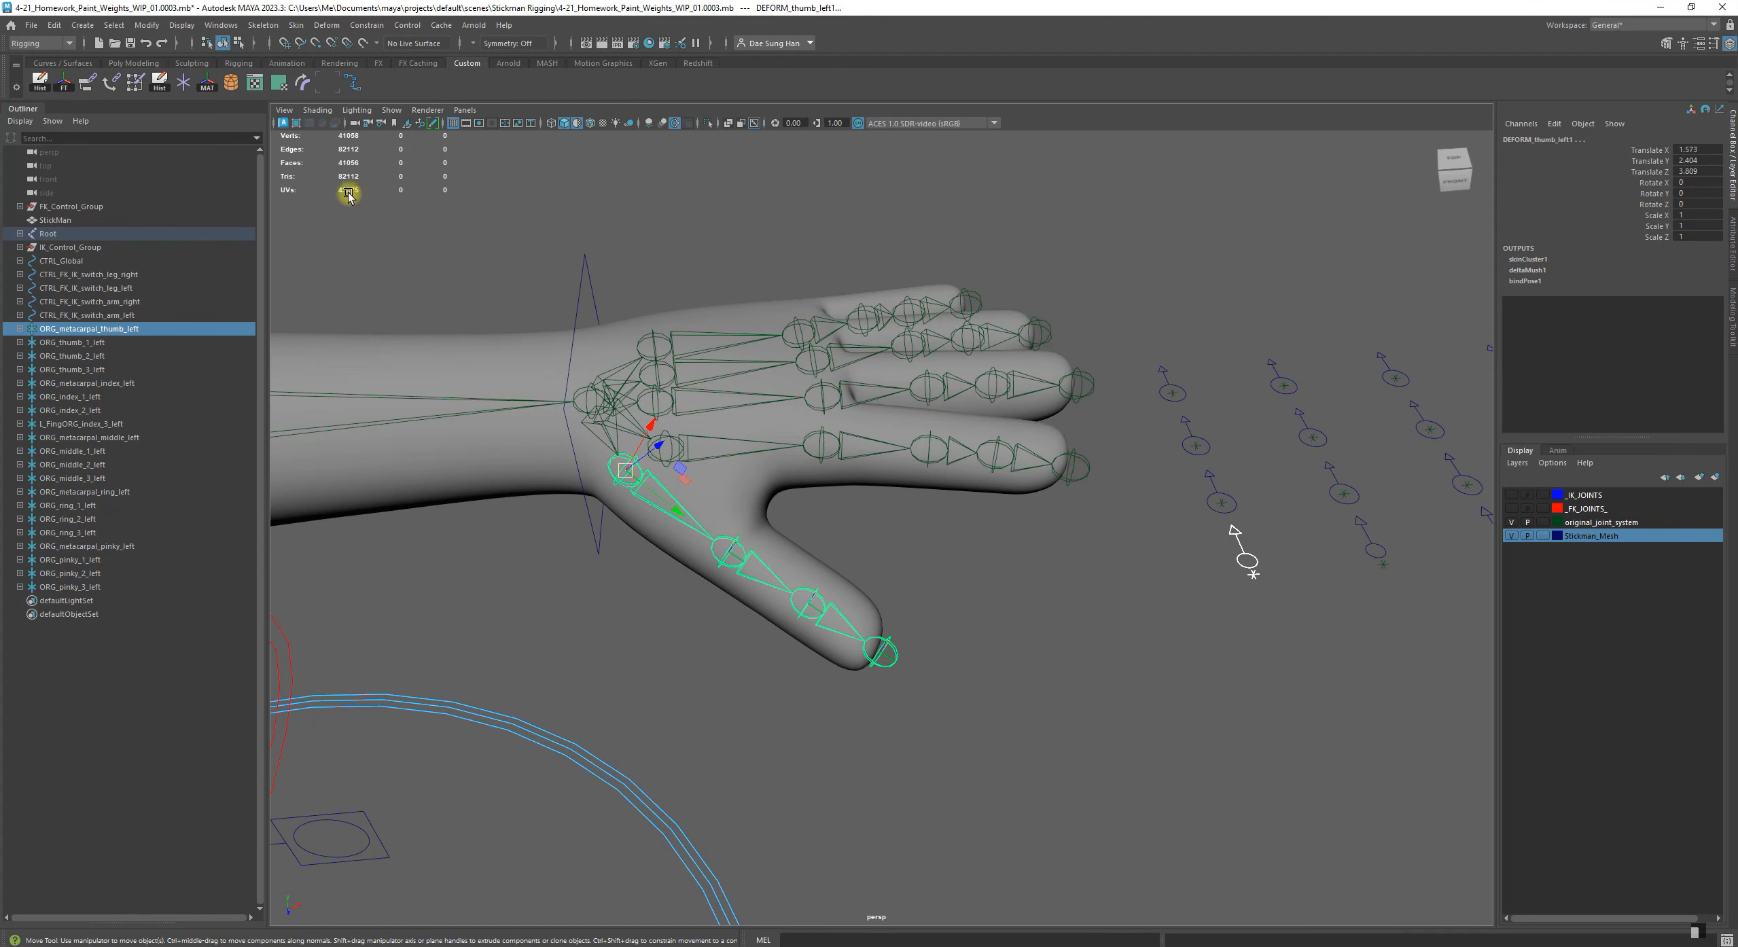
{"action": "left_click", "coordinate": [207, 85]}
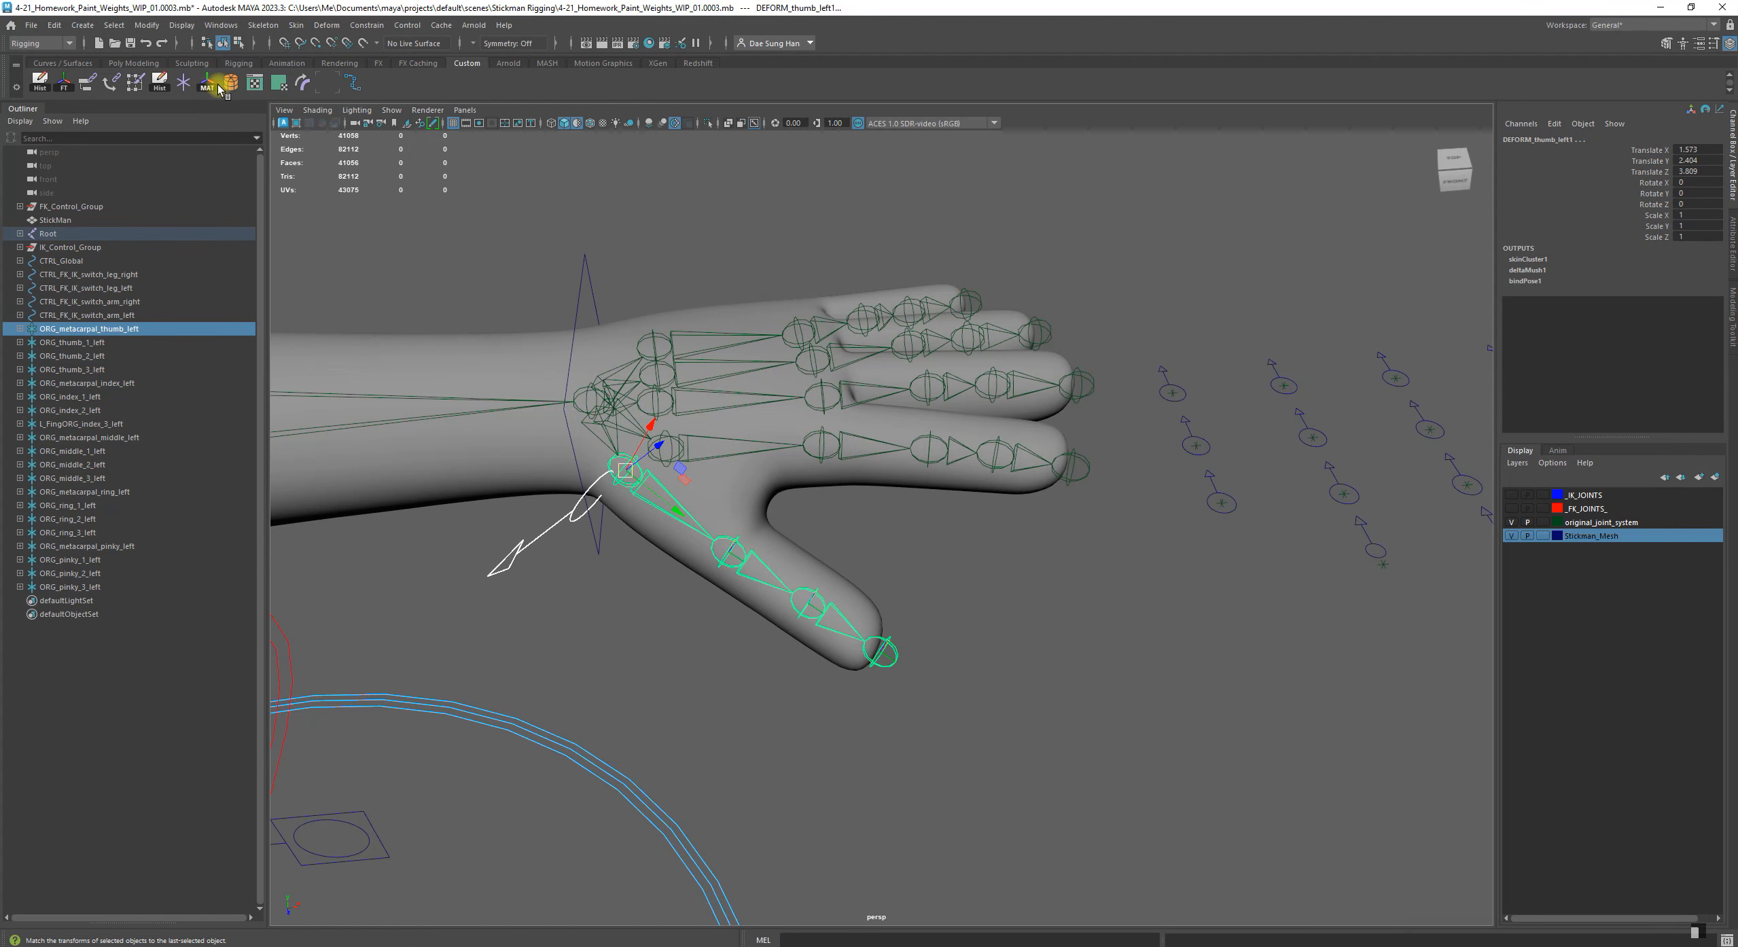
{"action": "left_click_drag", "start_coordinate": [869, 527], "coordinate": [769, 439], "text": "alt"}
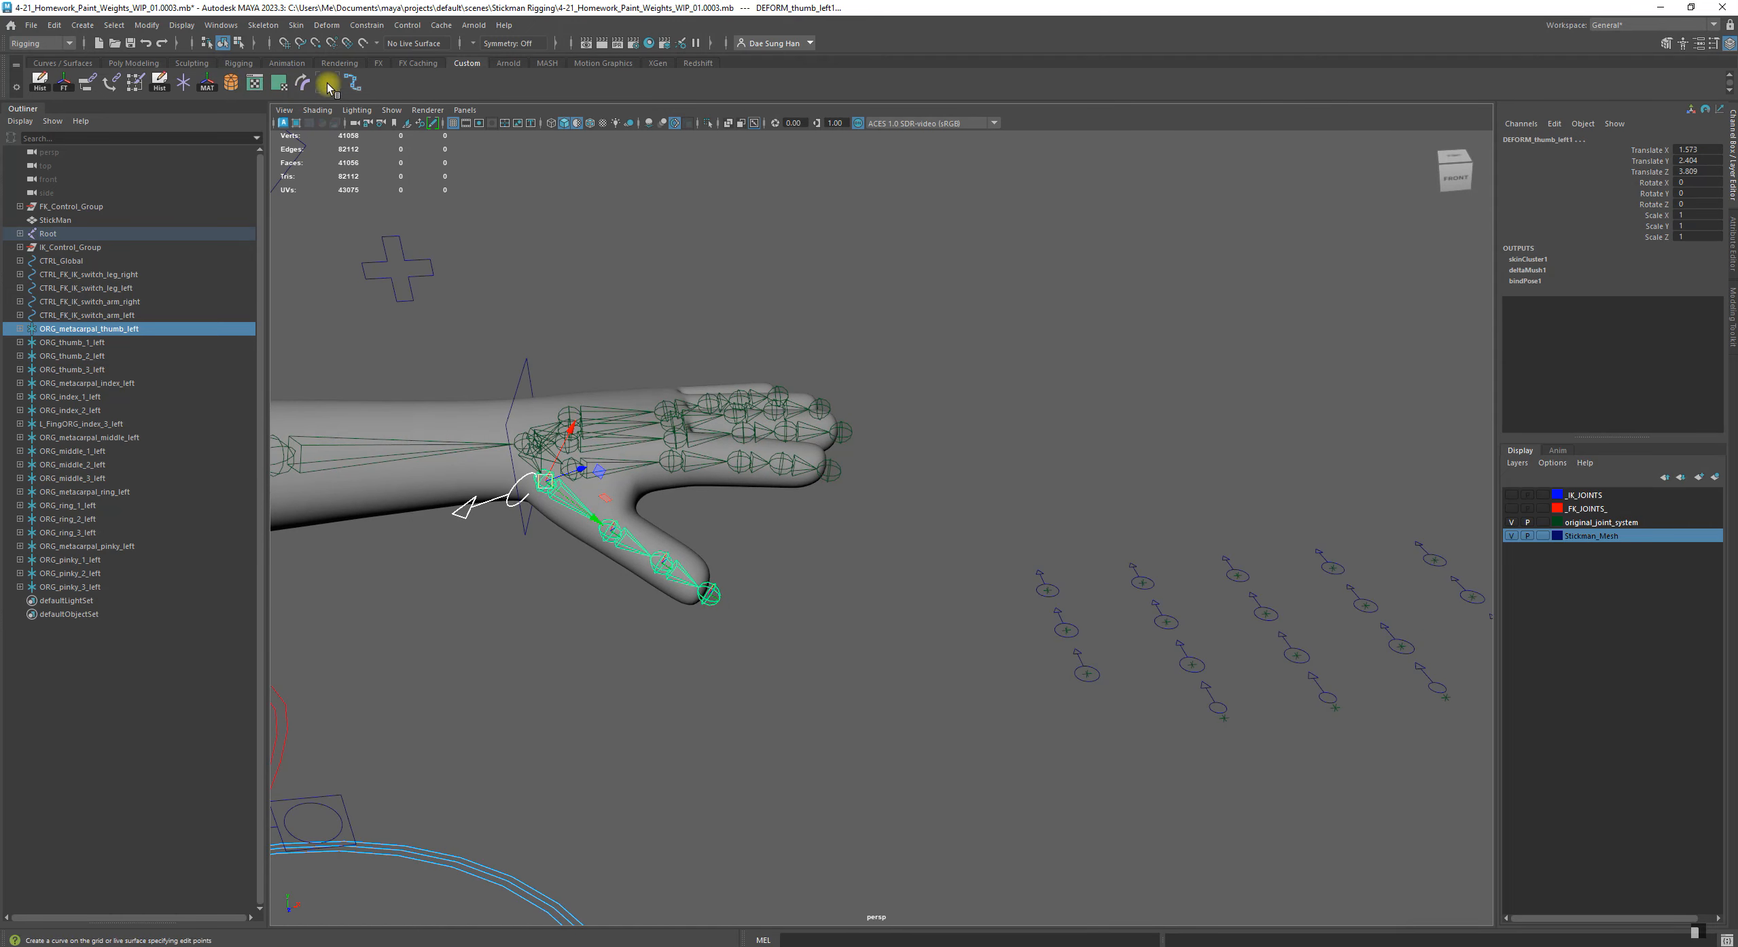
{"action": "left_click", "coordinate": [147, 25]}
{"action": "mouse_move", "coordinate": [225, 103]}
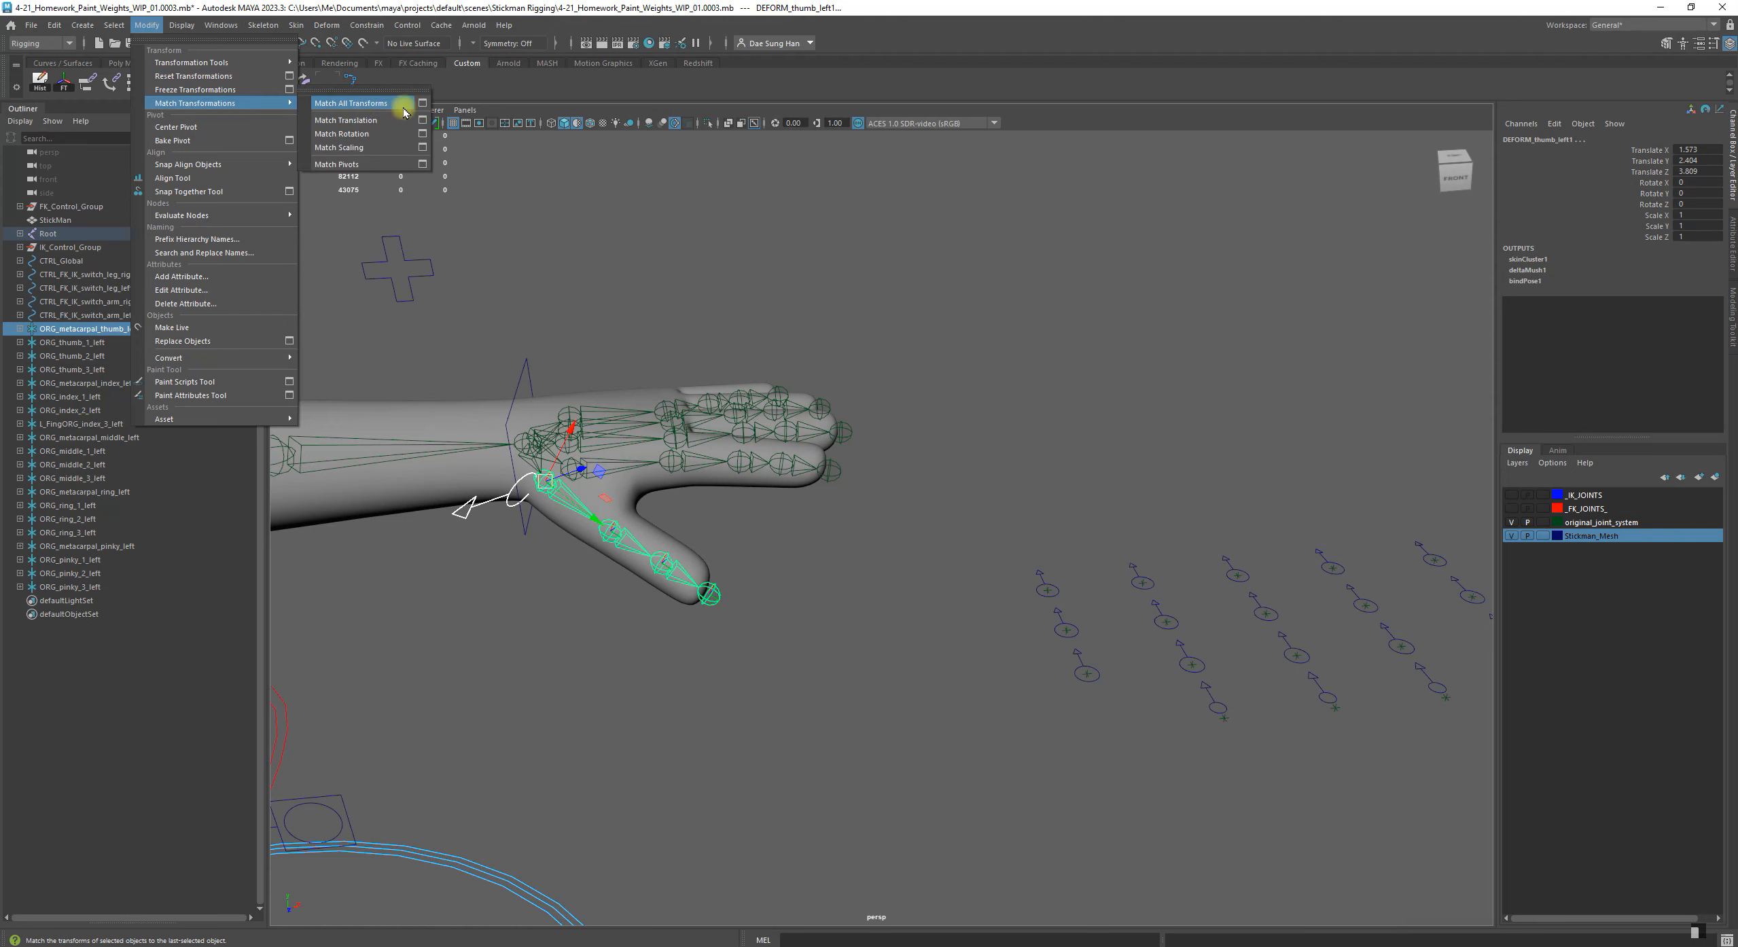
{"action": "left_click", "coordinate": [334, 104]}
Examine the placement of the matched thumb metacarpal control at the wrist from several angles
{"action": "middle_click_drag", "start_coordinate": [831, 423], "coordinate": [717, 402], "text": "alt"}
{"action": "right_click_drag", "start_coordinate": [716, 403], "coordinate": [518, 393], "text": "alt"}
{"action": "middle_click_drag", "start_coordinate": [517, 394], "coordinate": [682, 480], "text": "alt"}
{"action": "left_click_drag", "start_coordinate": [682, 479], "coordinate": [688, 440], "text": "alt"}
{"action": "key", "text": "f"}
{"action": "right_click_drag", "start_coordinate": [945, 478], "coordinate": [788, 435], "text": "alt"}
{"action": "left_click_drag", "start_coordinate": [788, 435], "coordinate": [629, 315], "text": "alt"}
{"action": "middle_click_drag", "start_coordinate": [628, 315], "coordinate": [632, 380], "text": "alt"}
{"action": "left_click", "coordinate": [508, 233]}
{"action": "left_click_drag", "start_coordinate": [633, 426], "coordinate": [784, 401], "text": "alt"}
Select CTRL_metacarpal_thumb_left and inspect its arrow's direction relative to the thumb joints and forearm
{"action": "left_click", "coordinate": [597, 445]}
{"action": "mouse_move", "coordinate": [779, 438]}
{"action": "left_mouse_down", "text": "alt"}
{"action": "mouse_move", "coordinate": [663, 504]}
{"action": "mouse_move", "coordinate": [722, 485]}
{"action": "mouse_move", "coordinate": [754, 428]}
{"action": "mouse_move", "coordinate": [761, 443]}
{"action": "left_mouse_up", "text": "alt"}
{"action": "middle_click_drag", "start_coordinate": [761, 443], "coordinate": [788, 519], "text": "alt"}
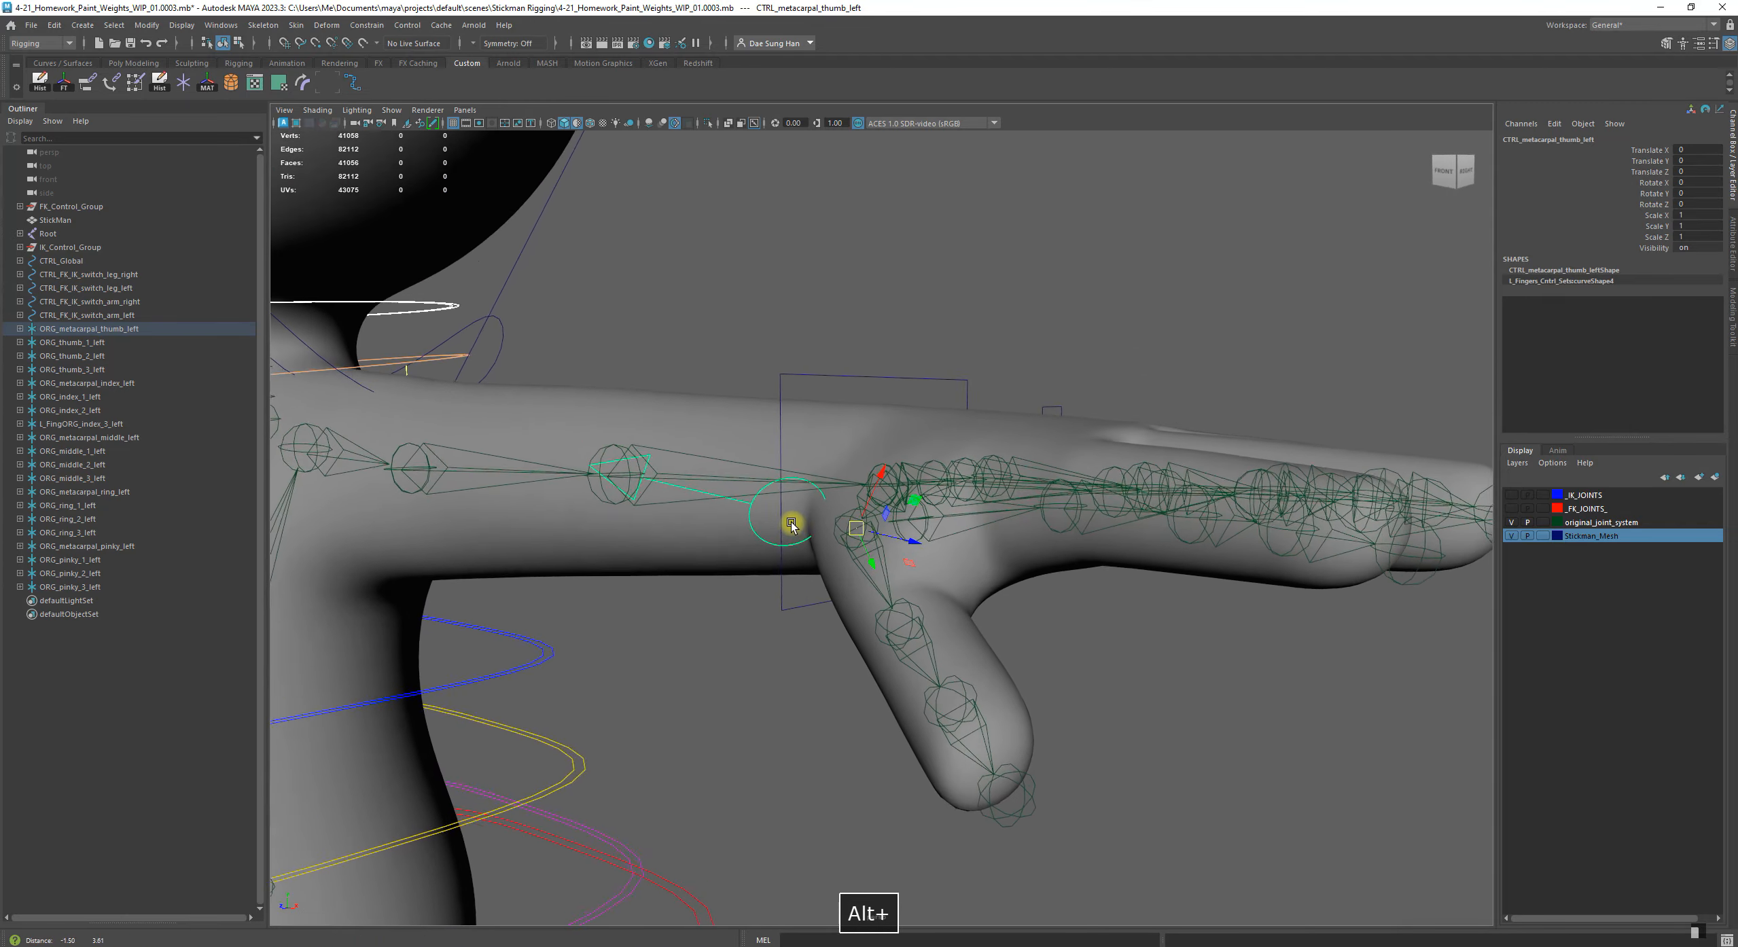
{"action": "left_click_drag", "start_coordinate": [788, 520], "coordinate": [810, 516], "text": "alt"}
{"action": "right_click_drag", "start_coordinate": [811, 516], "coordinate": [739, 486], "text": "alt"}
{"action": "middle_click_drag", "start_coordinate": [709, 478], "coordinate": [732, 459], "text": "alt"}
{"action": "left_click_drag", "start_coordinate": [732, 459], "coordinate": [766, 409], "text": "alt"}
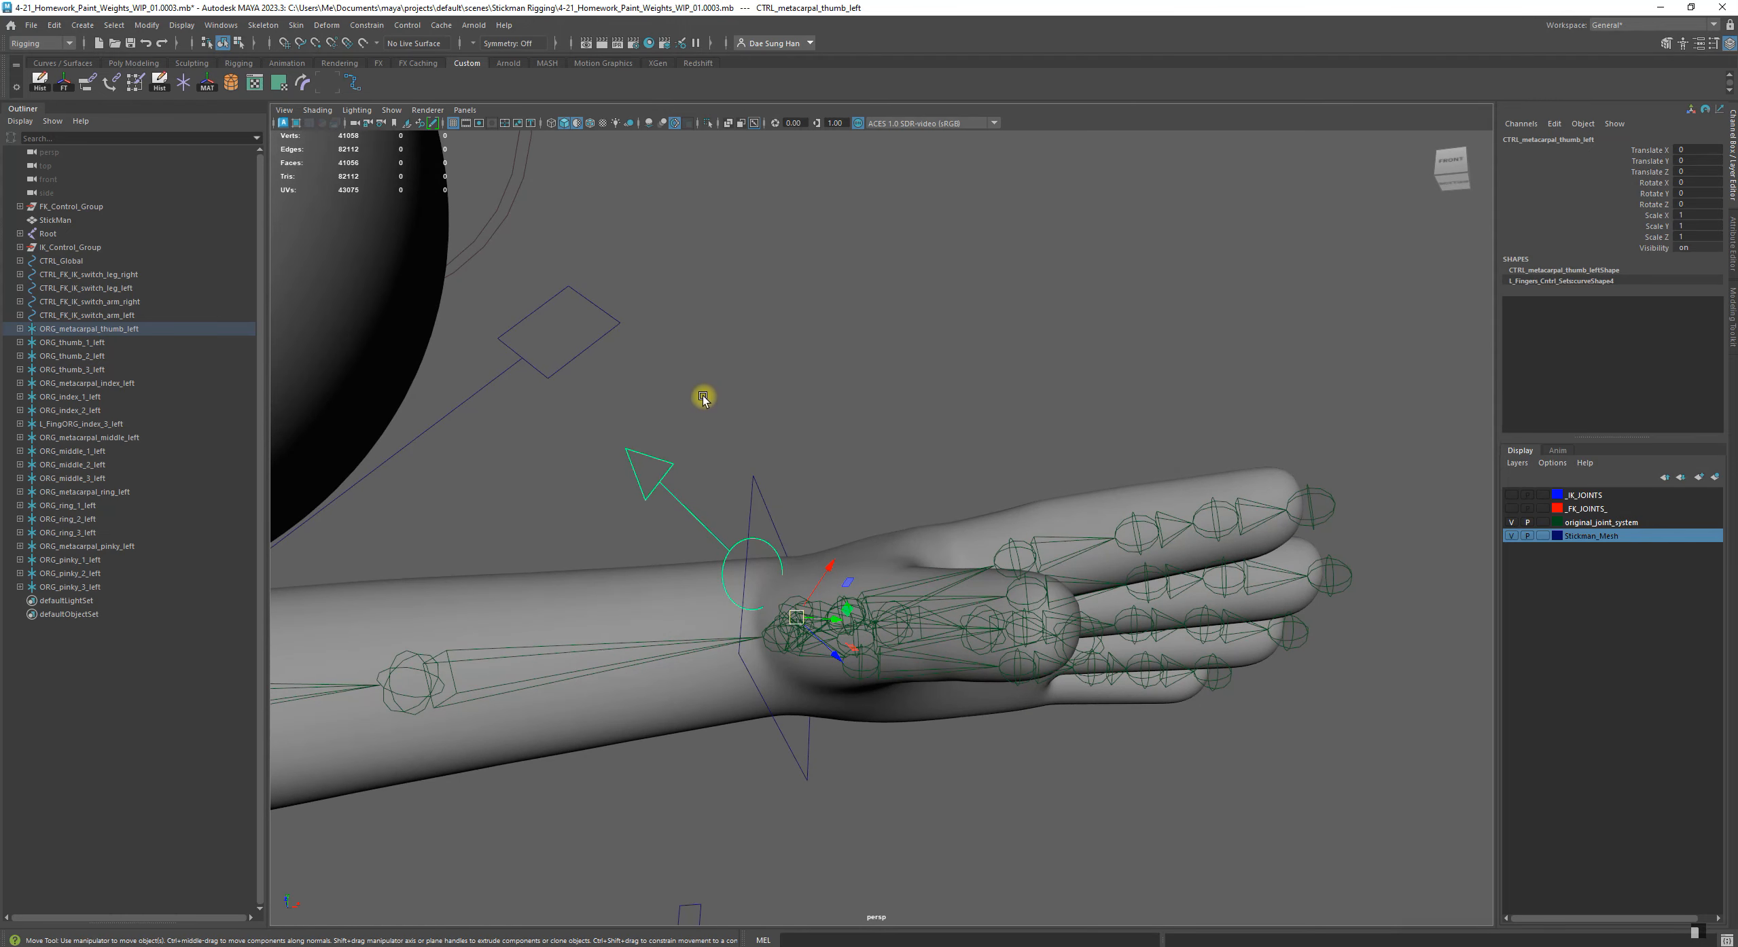
{"action": "left_click", "coordinate": [665, 473]}
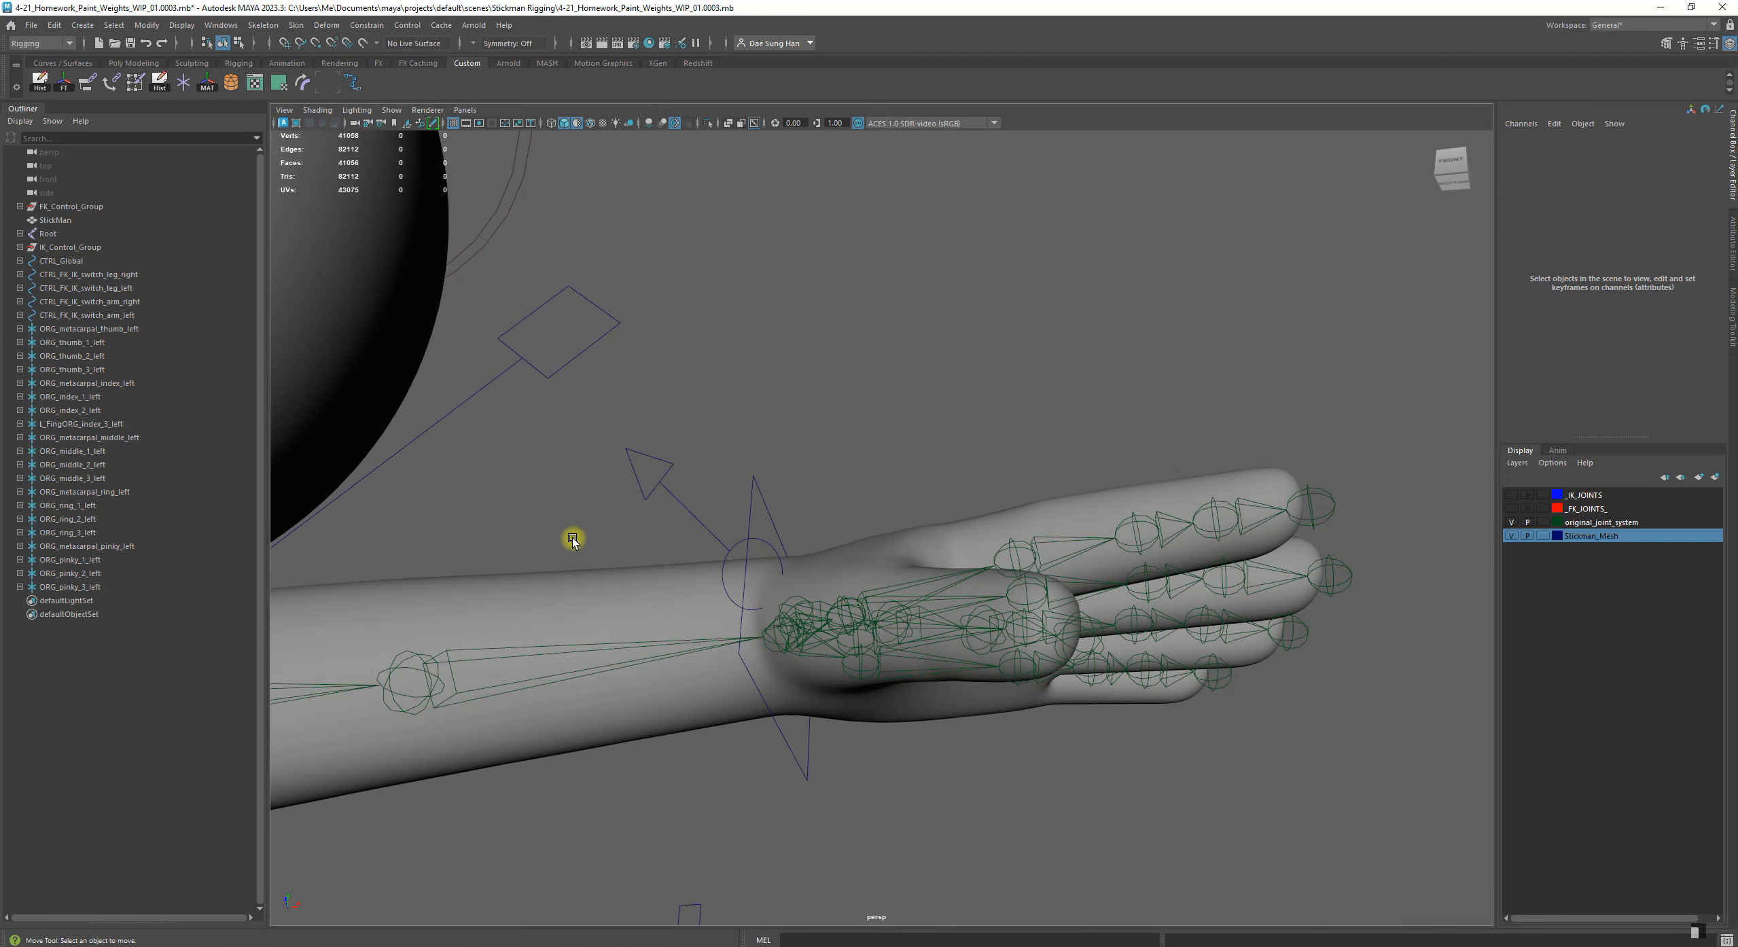
{"action": "left_click", "coordinate": [660, 484]}
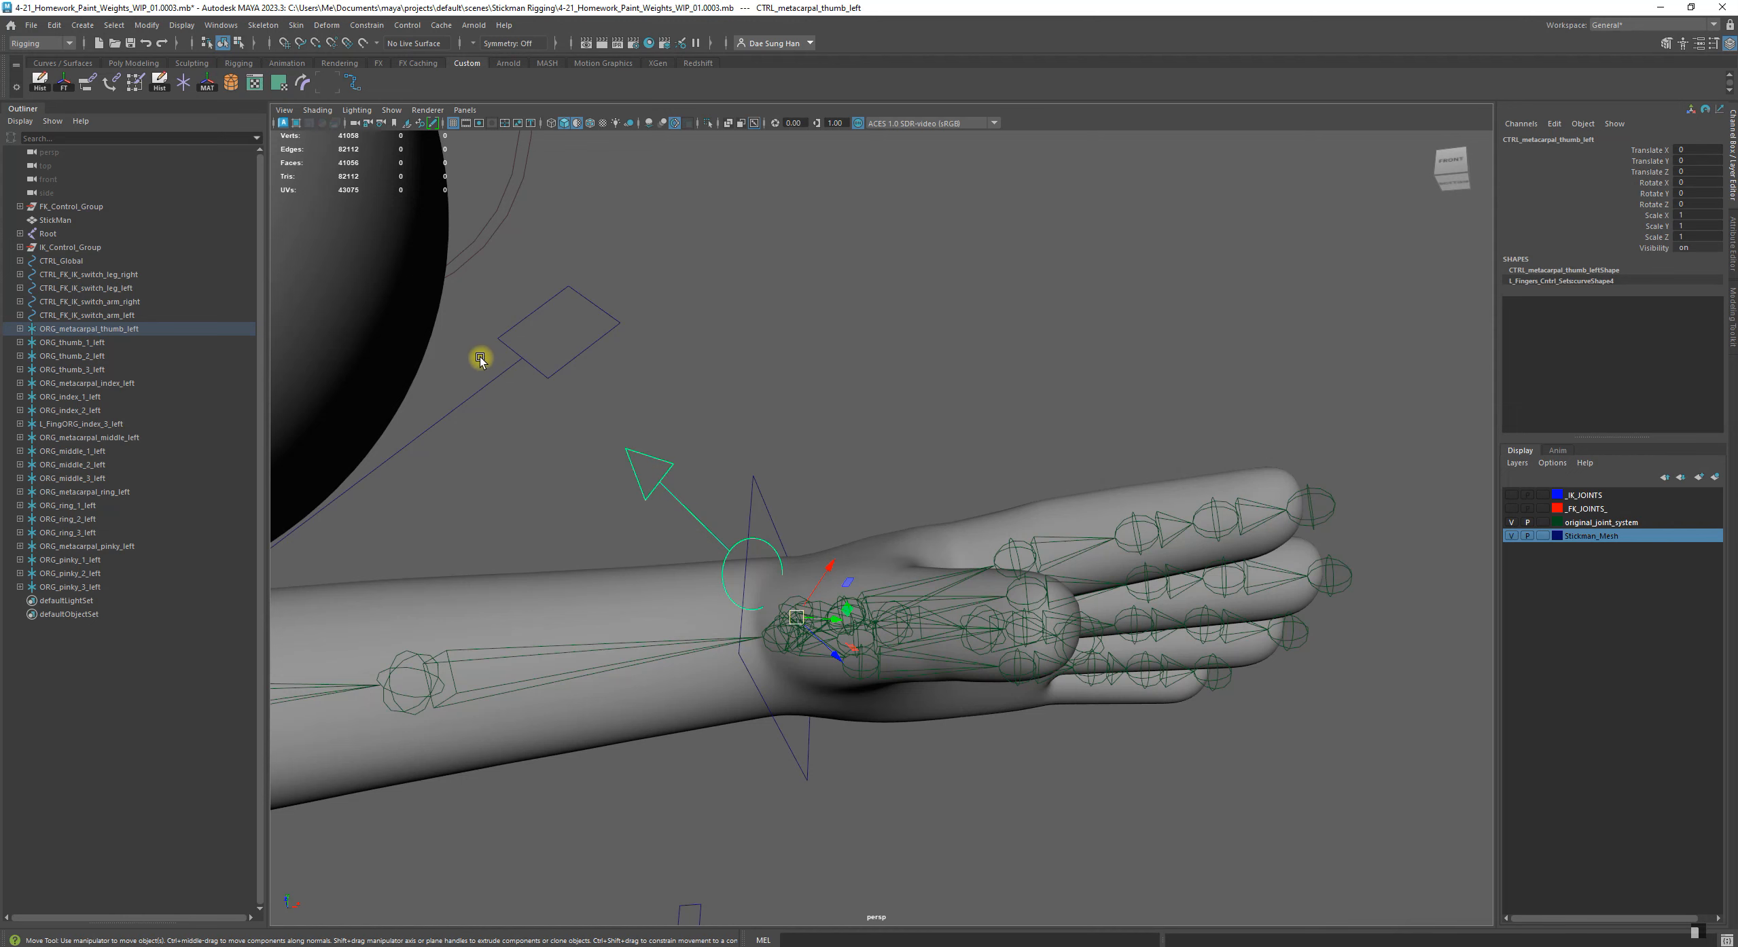
{"action": "left_click_drag", "start_coordinate": [652, 378], "coordinate": [835, 470], "text": "alt"}
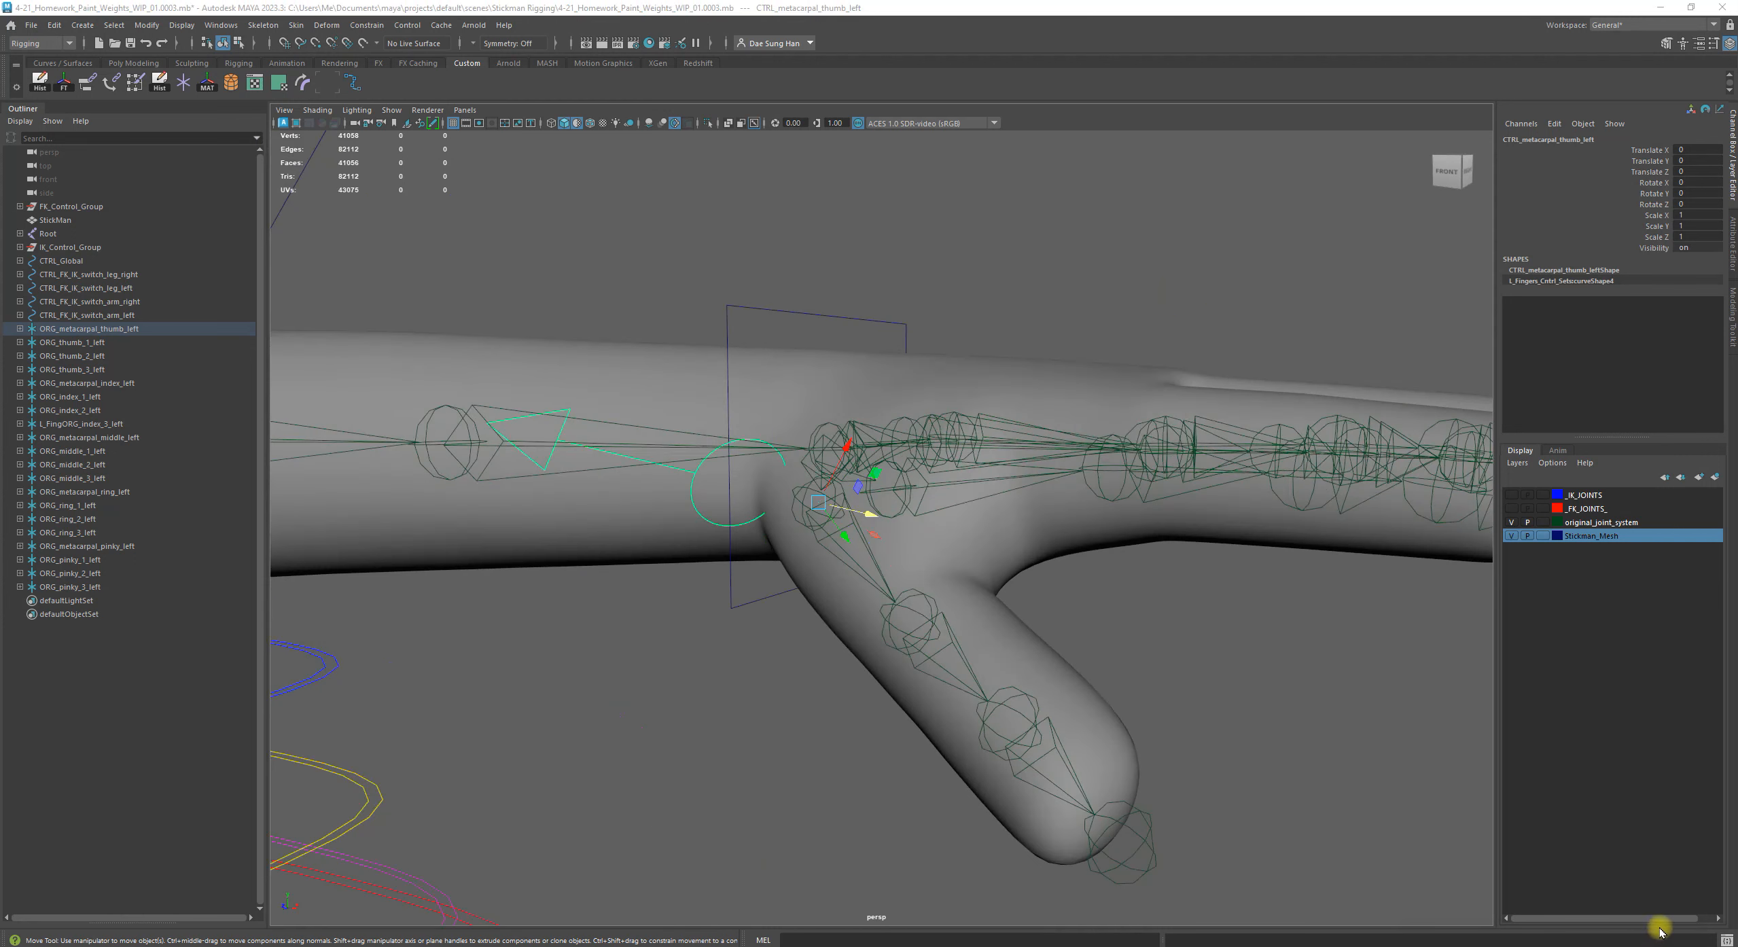
{"action": "left_click_drag", "start_coordinate": [605, 578], "coordinate": [594, 449], "text": "alt"}
{"action": "left_click", "coordinate": [682, 441]}
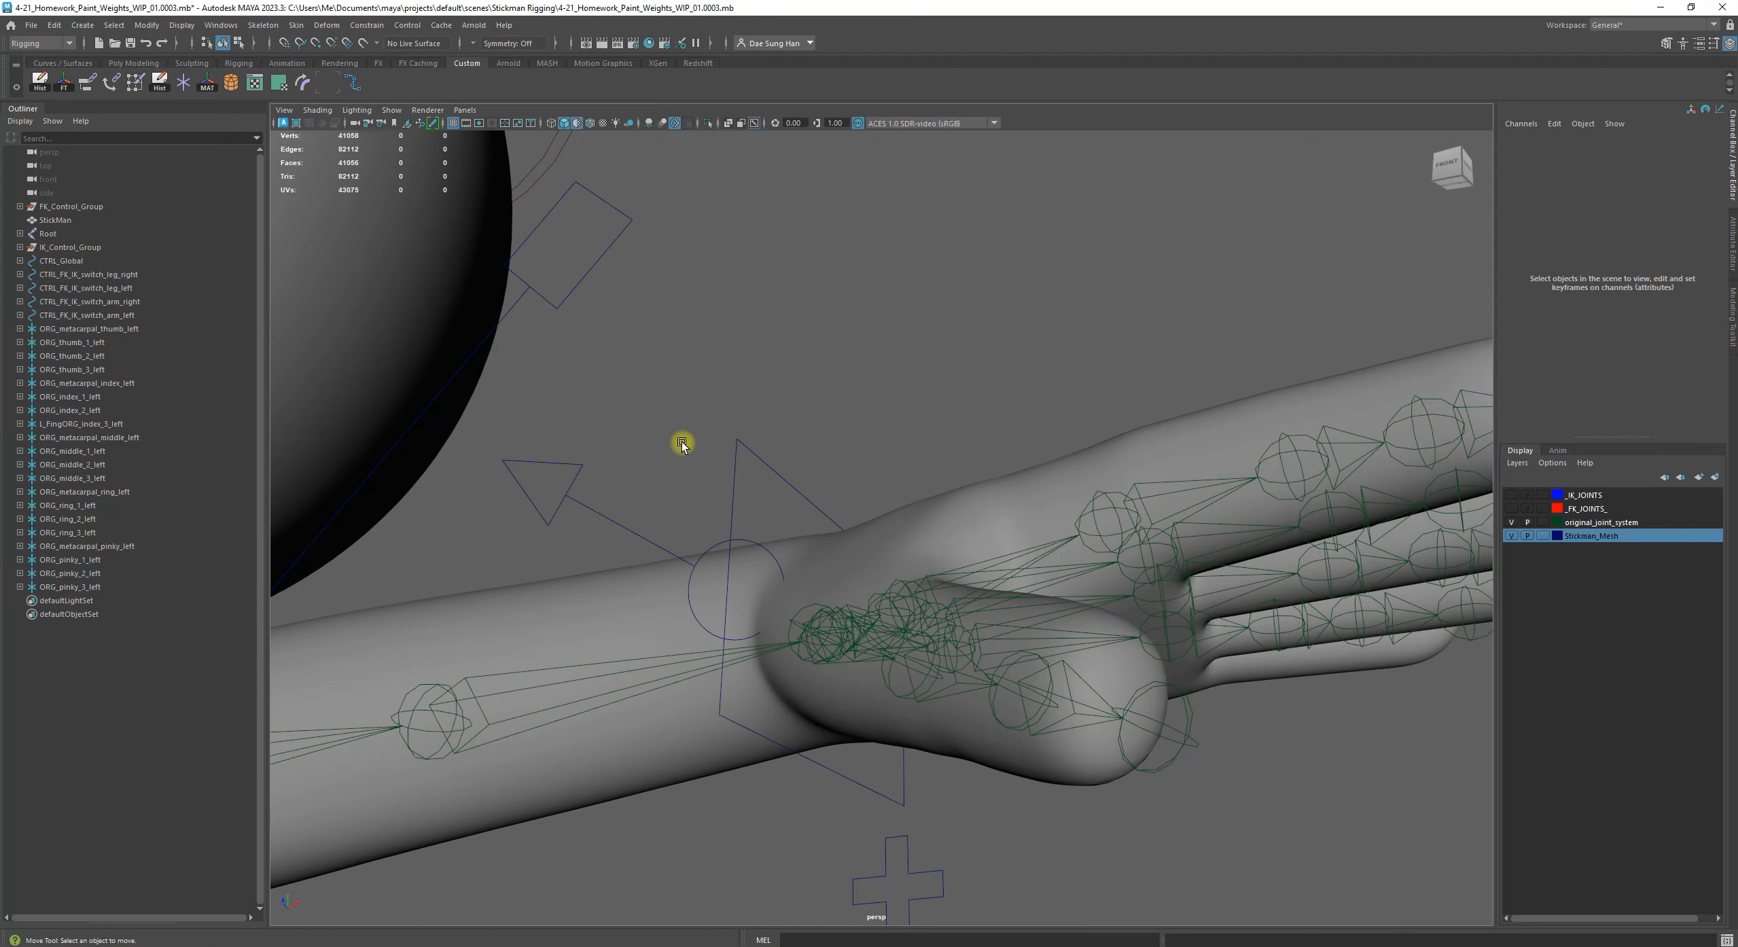
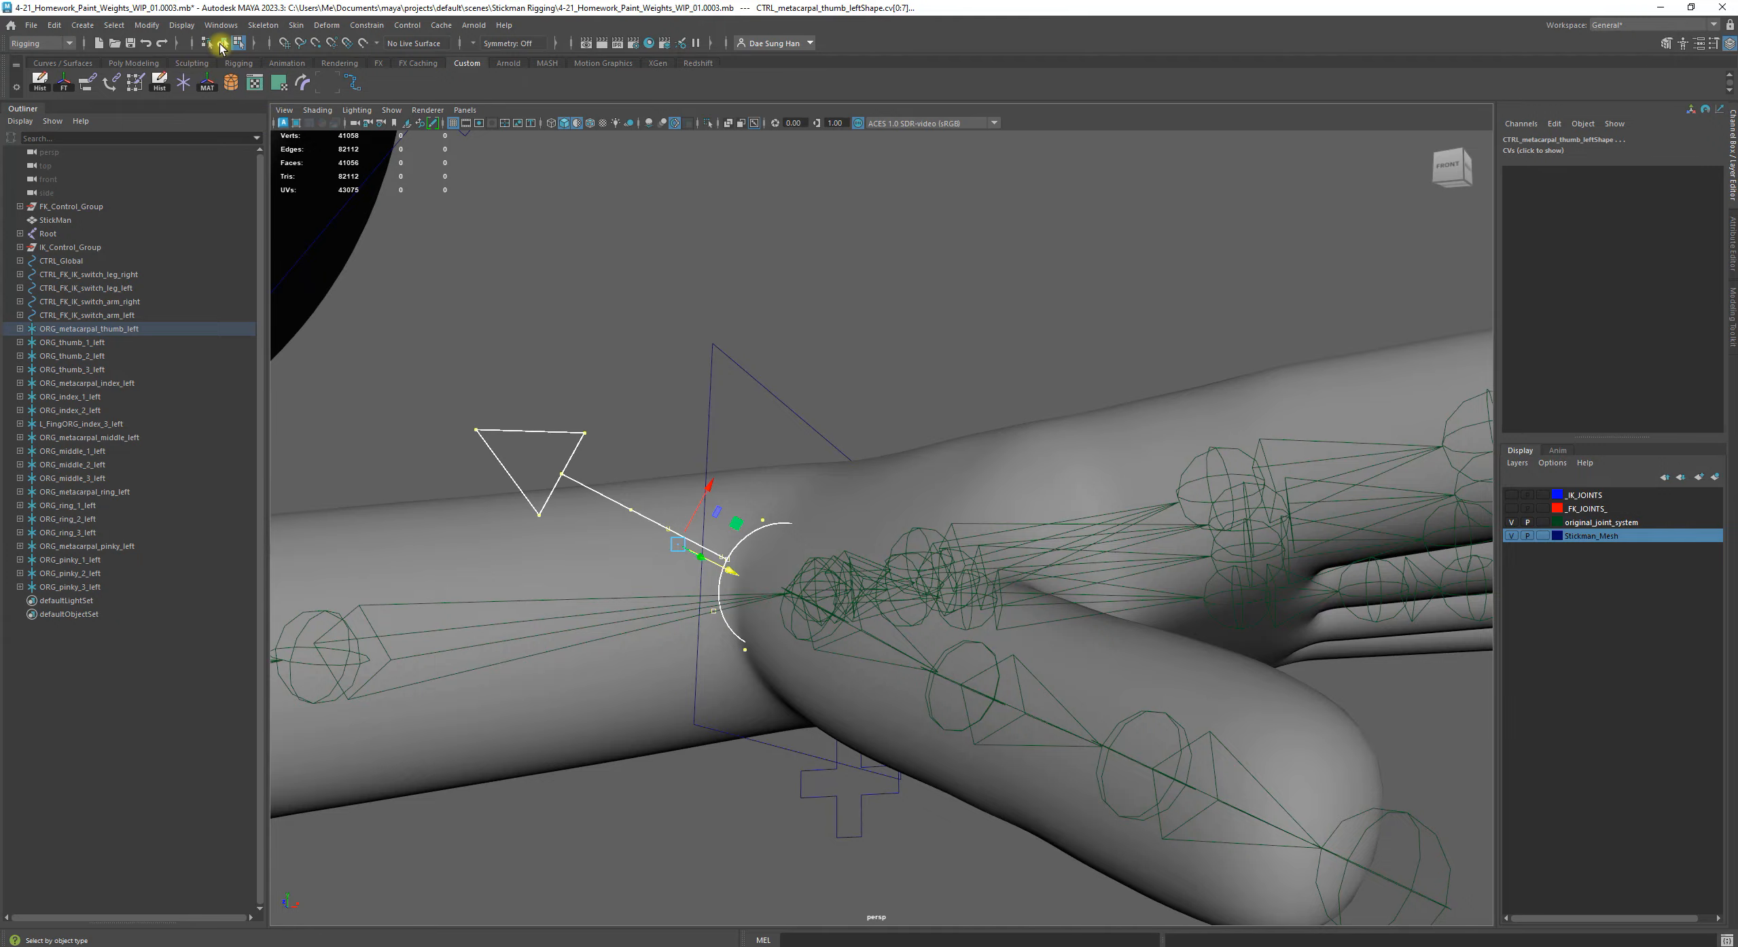
Clear the selection and examine the ORG_thumb_1_left control beside the other unmatched finger controls
{"action": "left_click", "coordinate": [543, 299]}
{"action": "left_click_drag", "start_coordinate": [892, 477], "coordinate": [666, 481], "text": "alt"}
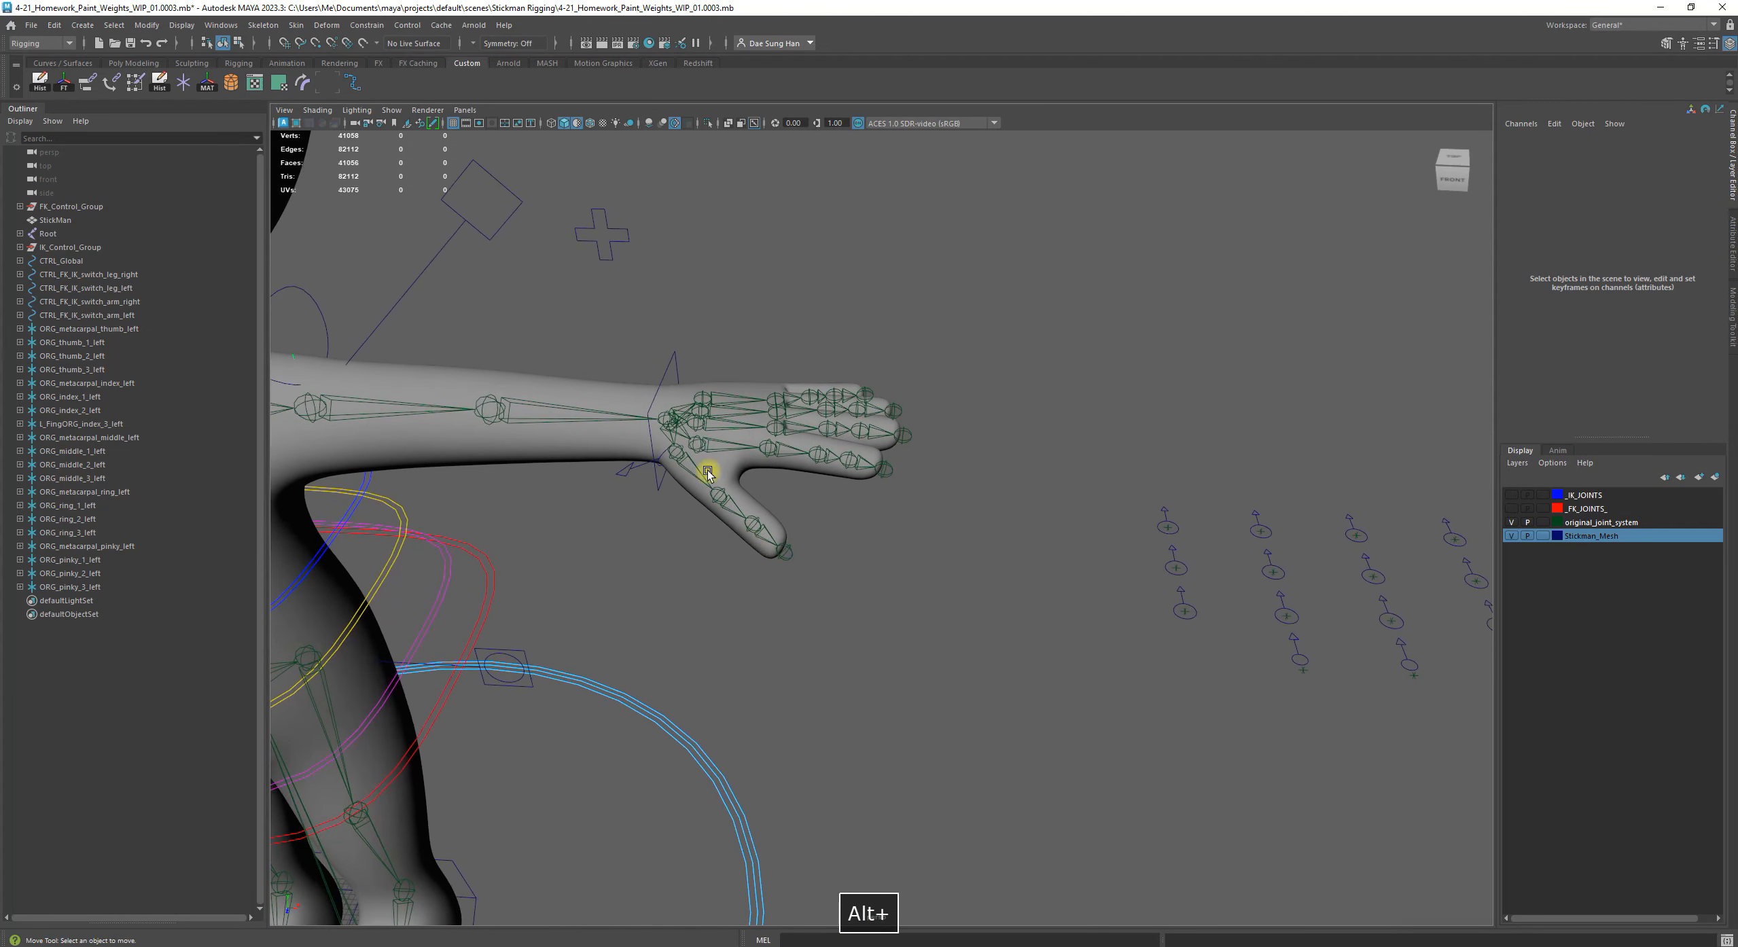
{"action": "left_click_drag", "start_coordinate": [717, 548], "coordinate": [780, 540], "text": "alt"}
{"action": "left_click_drag", "start_coordinate": [641, 468], "coordinate": [834, 541], "text": "alt"}
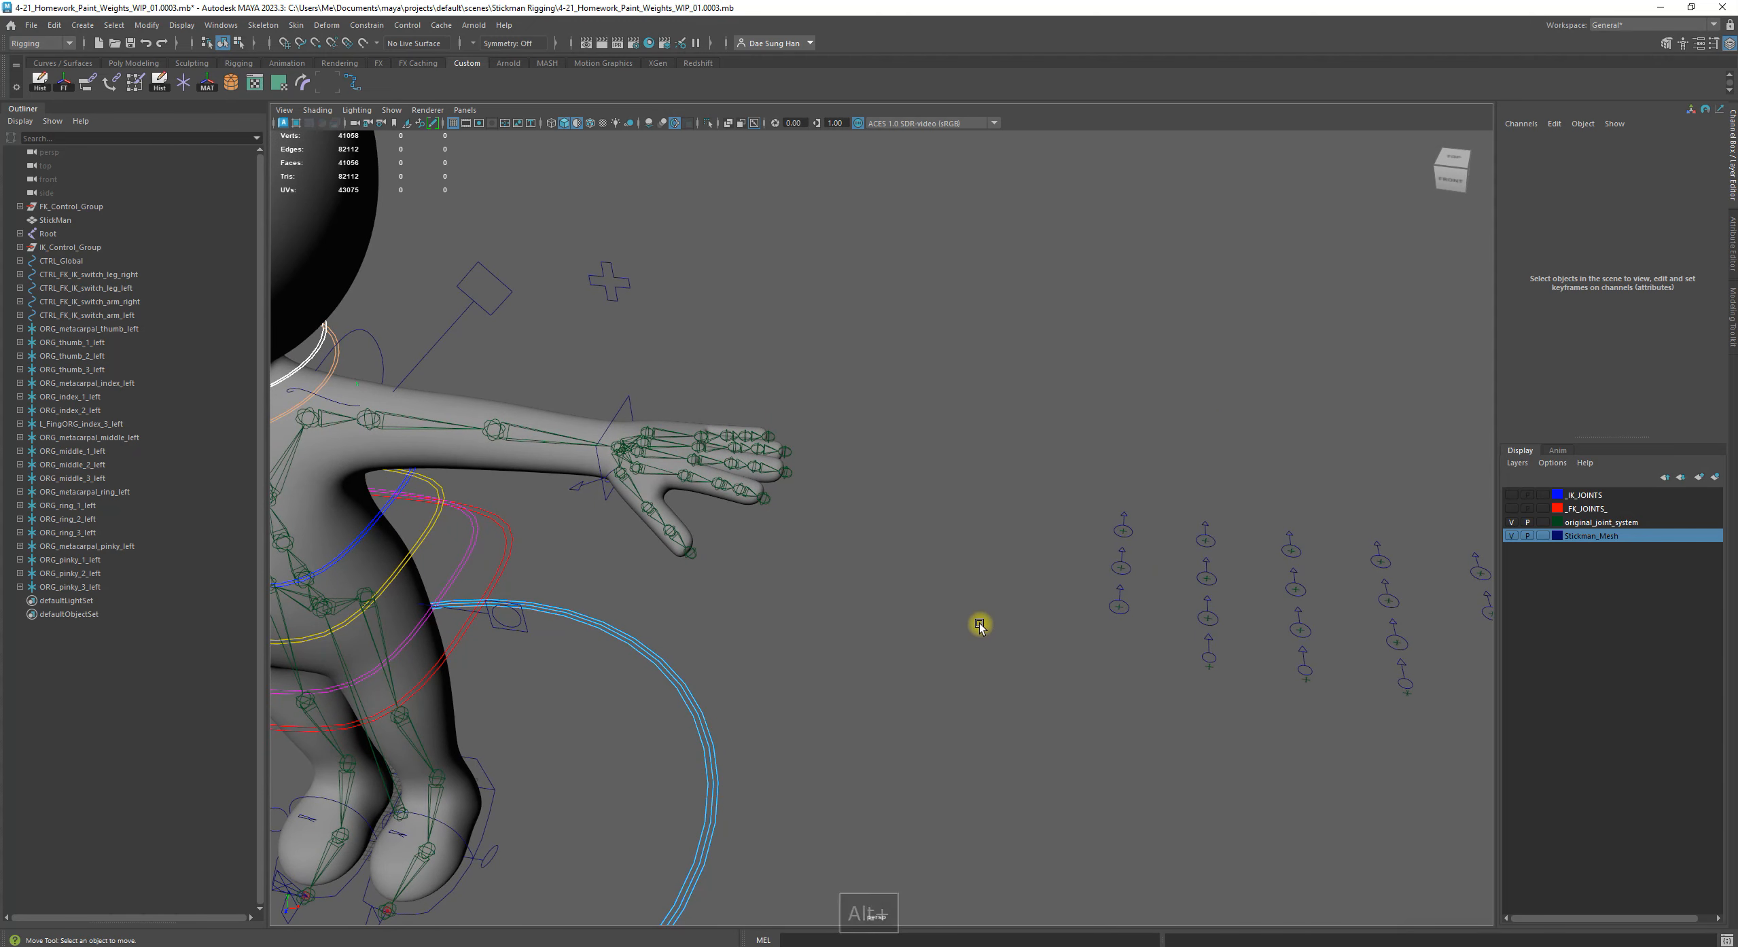
{"action": "left_click", "coordinate": [113, 342]}
{"action": "left_click_drag", "start_coordinate": [930, 641], "coordinate": [1152, 795], "text": "alt"}
{"action": "key", "text": "f"}
{"action": "left_click_drag", "start_coordinate": [936, 619], "coordinate": [965, 477], "text": "alt"}
{"action": "middle_click_drag", "start_coordinate": [966, 477], "coordinate": [1073, 501], "text": "alt"}
{"action": "right_click_drag", "start_coordinate": [1073, 500], "coordinate": [834, 485], "text": "alt"}
{"action": "left_click_drag", "start_coordinate": [835, 485], "coordinate": [747, 476], "text": "alt"}
{"action": "right_click_drag", "start_coordinate": [951, 435], "coordinate": [517, 450], "text": "alt"}
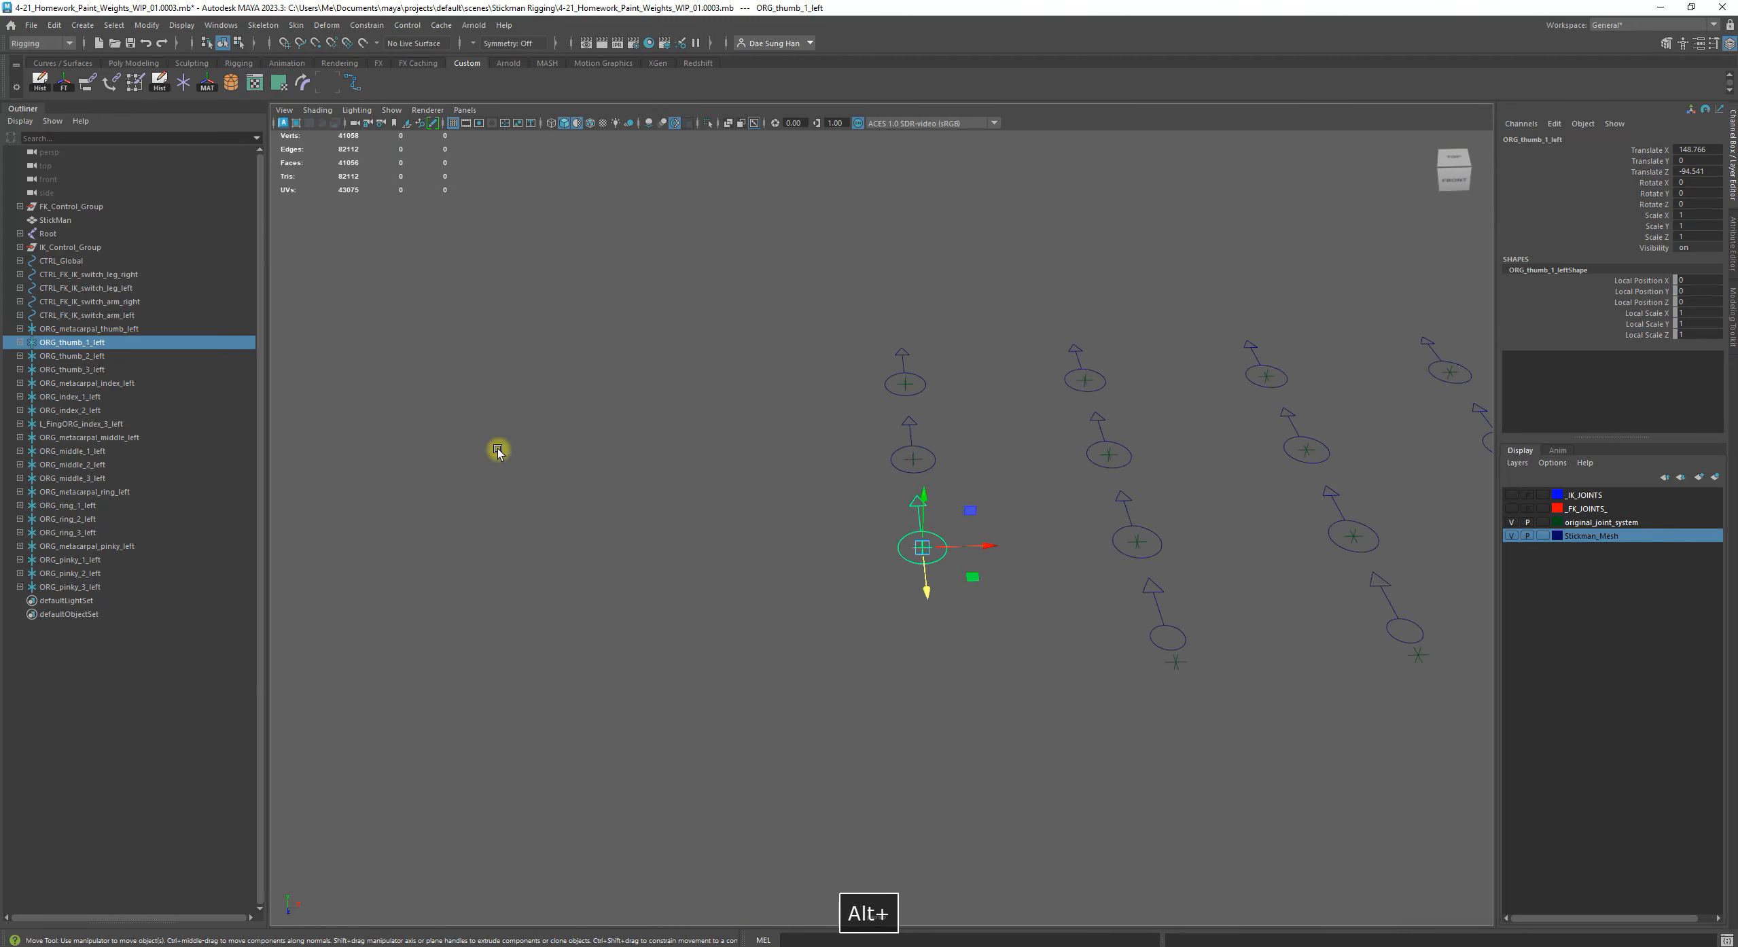
Match all transforms of ORG_thumb_1_left to the thumb joint DEFORM_thumb_left2
{"action": "left_click", "coordinate": [117, 755]}
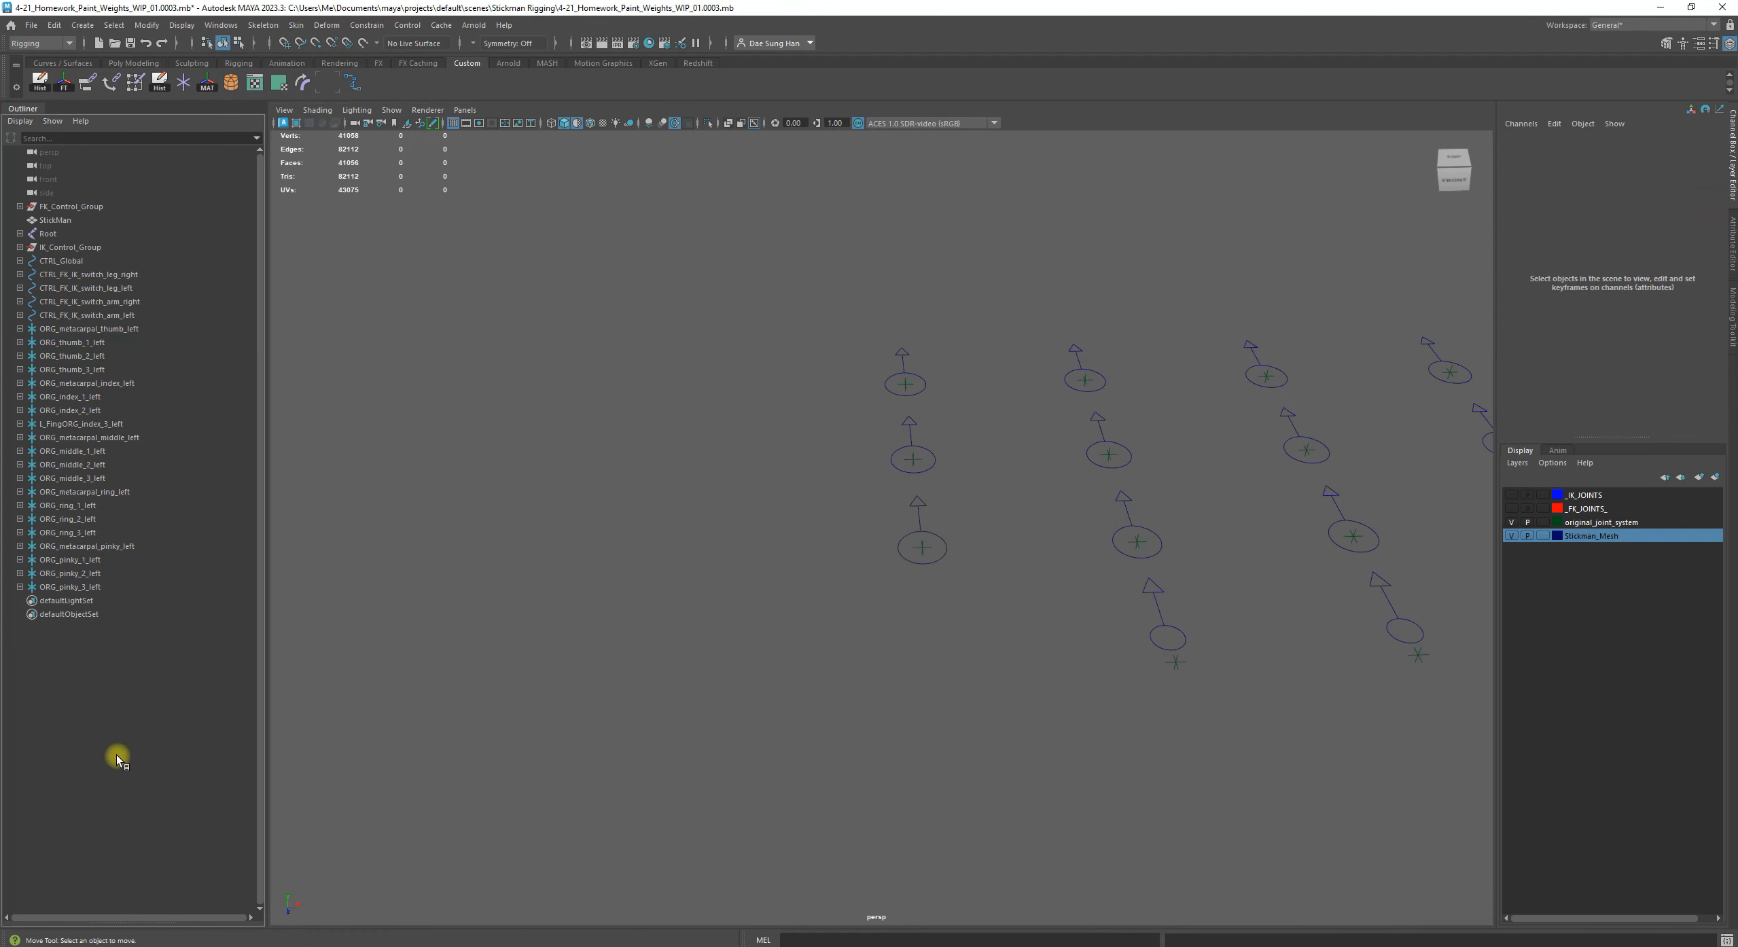
{"action": "left_click", "coordinate": [75, 343]}
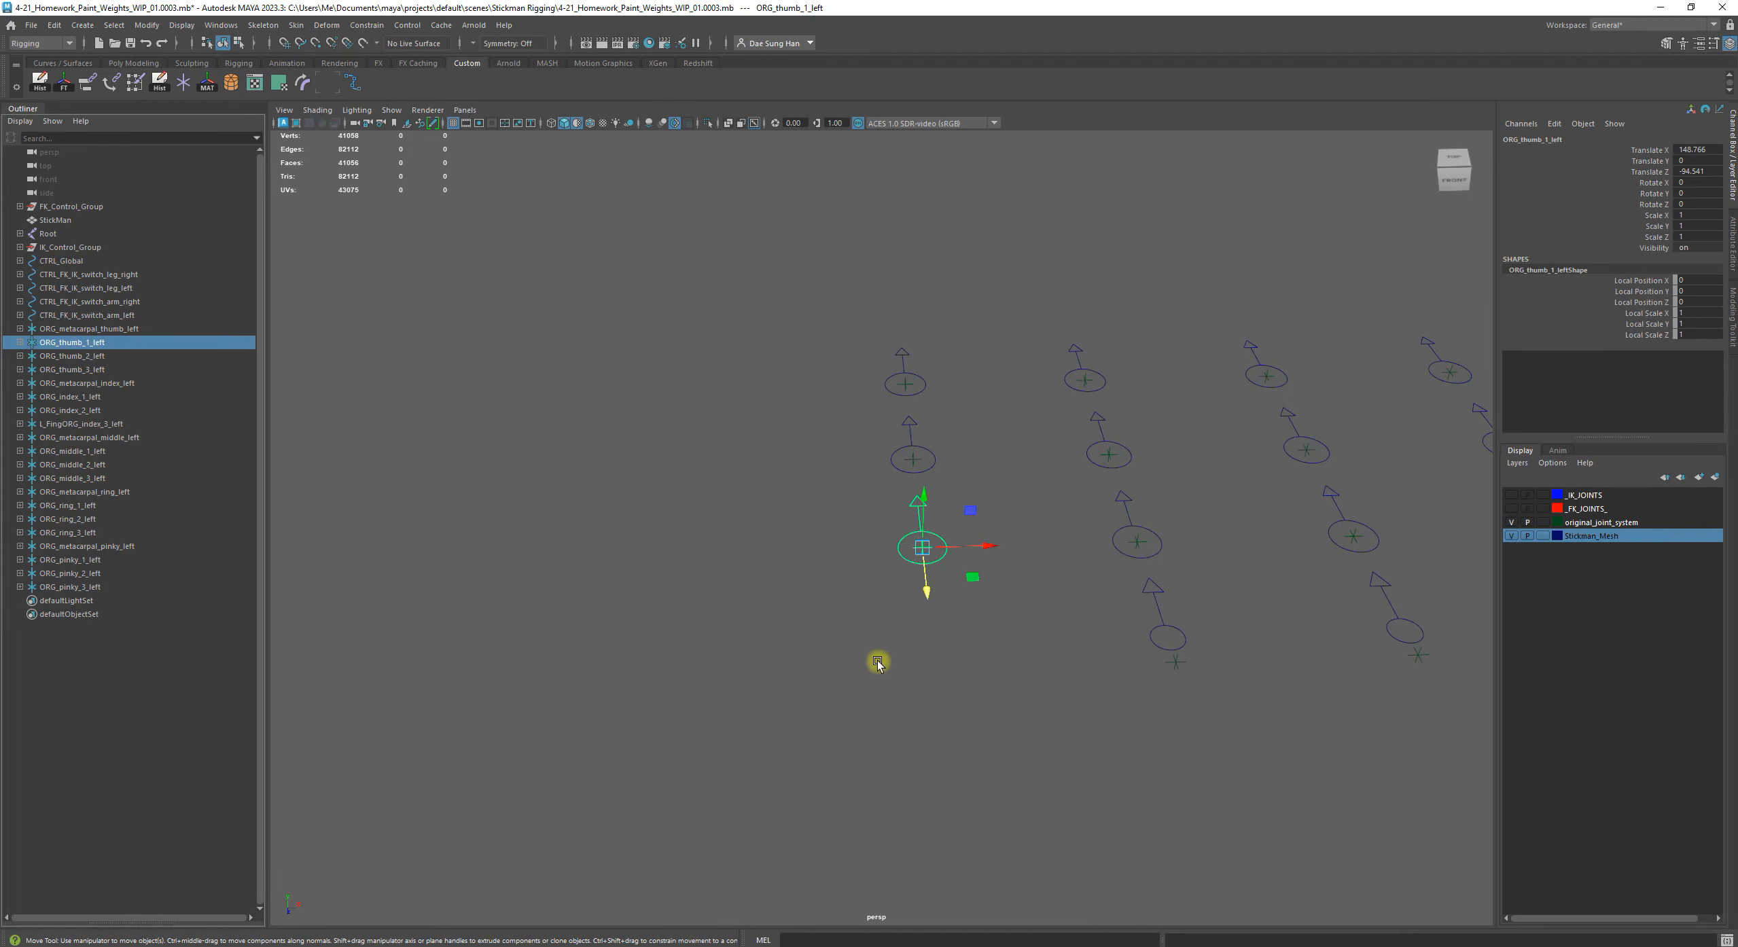
{"action": "right_click_drag", "start_coordinate": [878, 663], "coordinate": [802, 458], "text": "alt"}
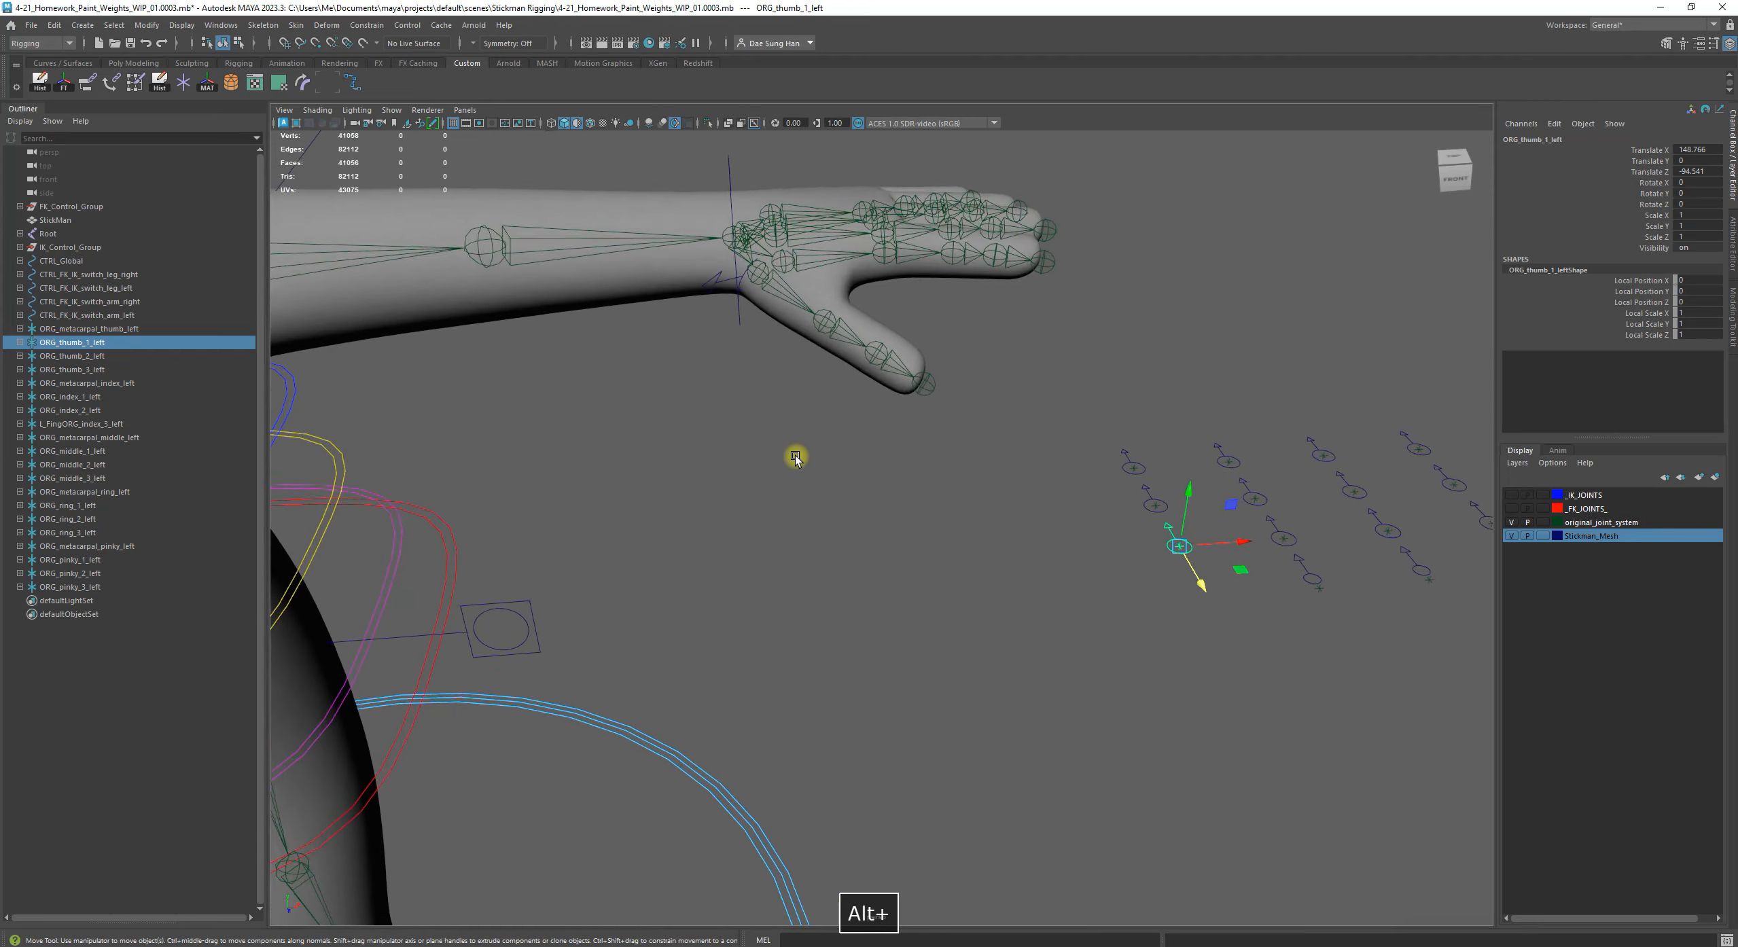
{"action": "middle_click_drag", "start_coordinate": [762, 438], "coordinate": [753, 535], "text": "alt"}
{"action": "right_click_drag", "start_coordinate": [753, 535], "coordinate": [795, 613], "text": "alt"}
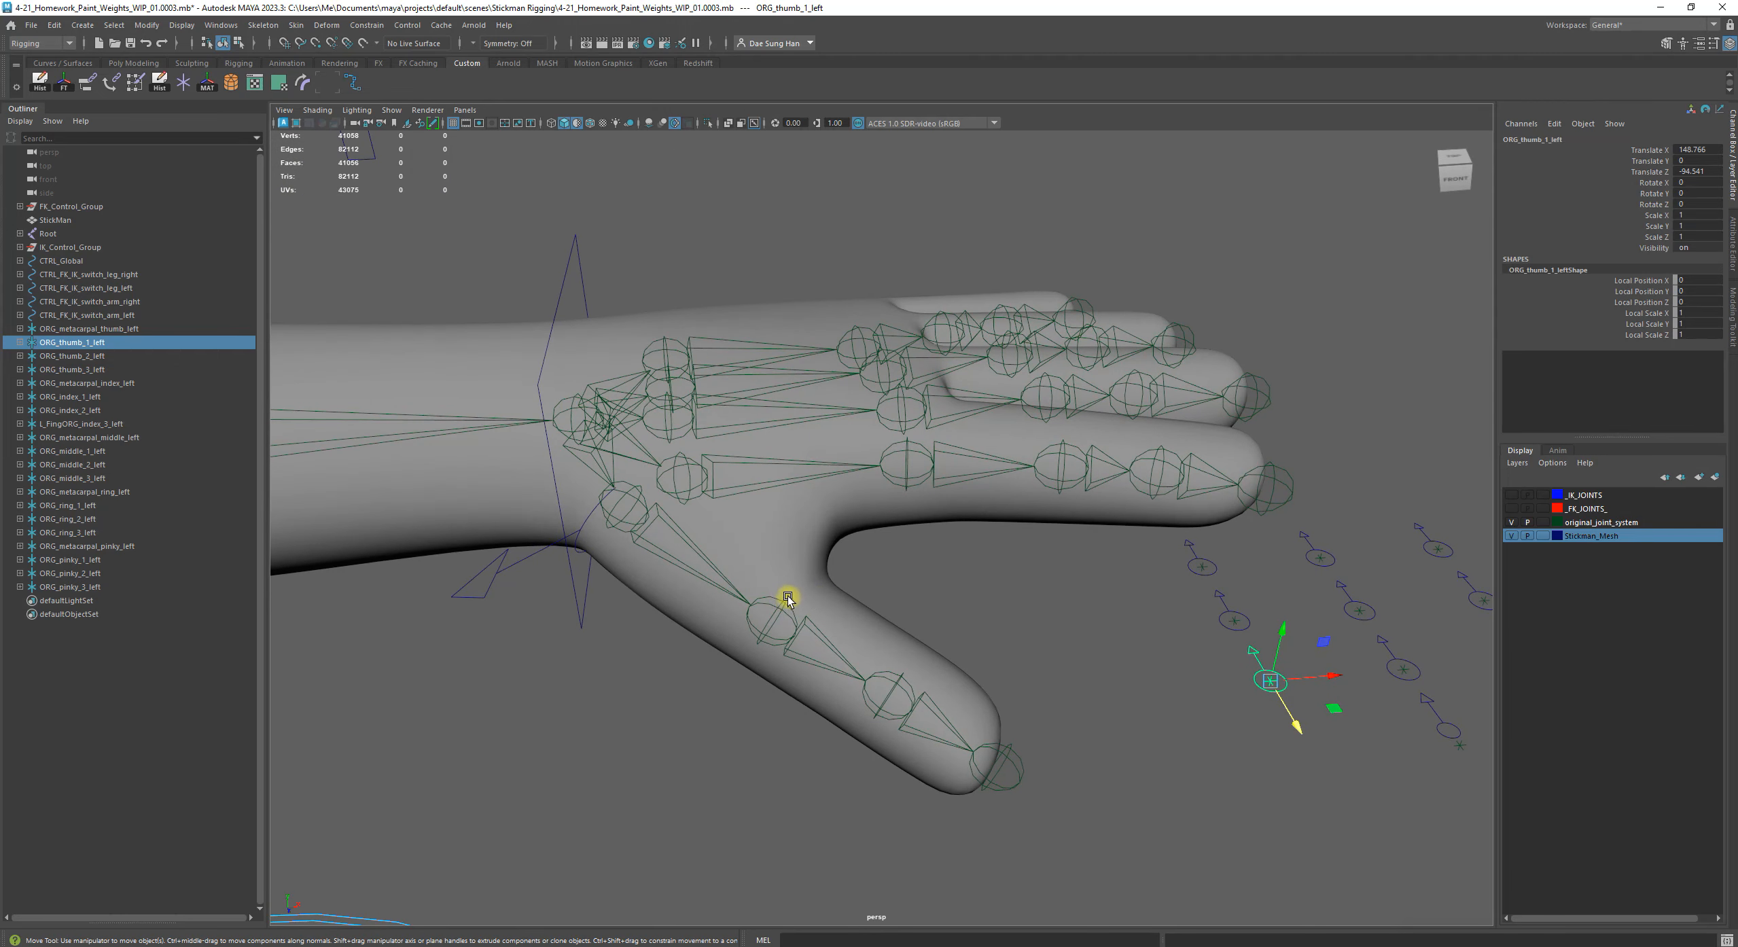
{"action": "left_click", "coordinate": [782, 601], "text": "shift"}
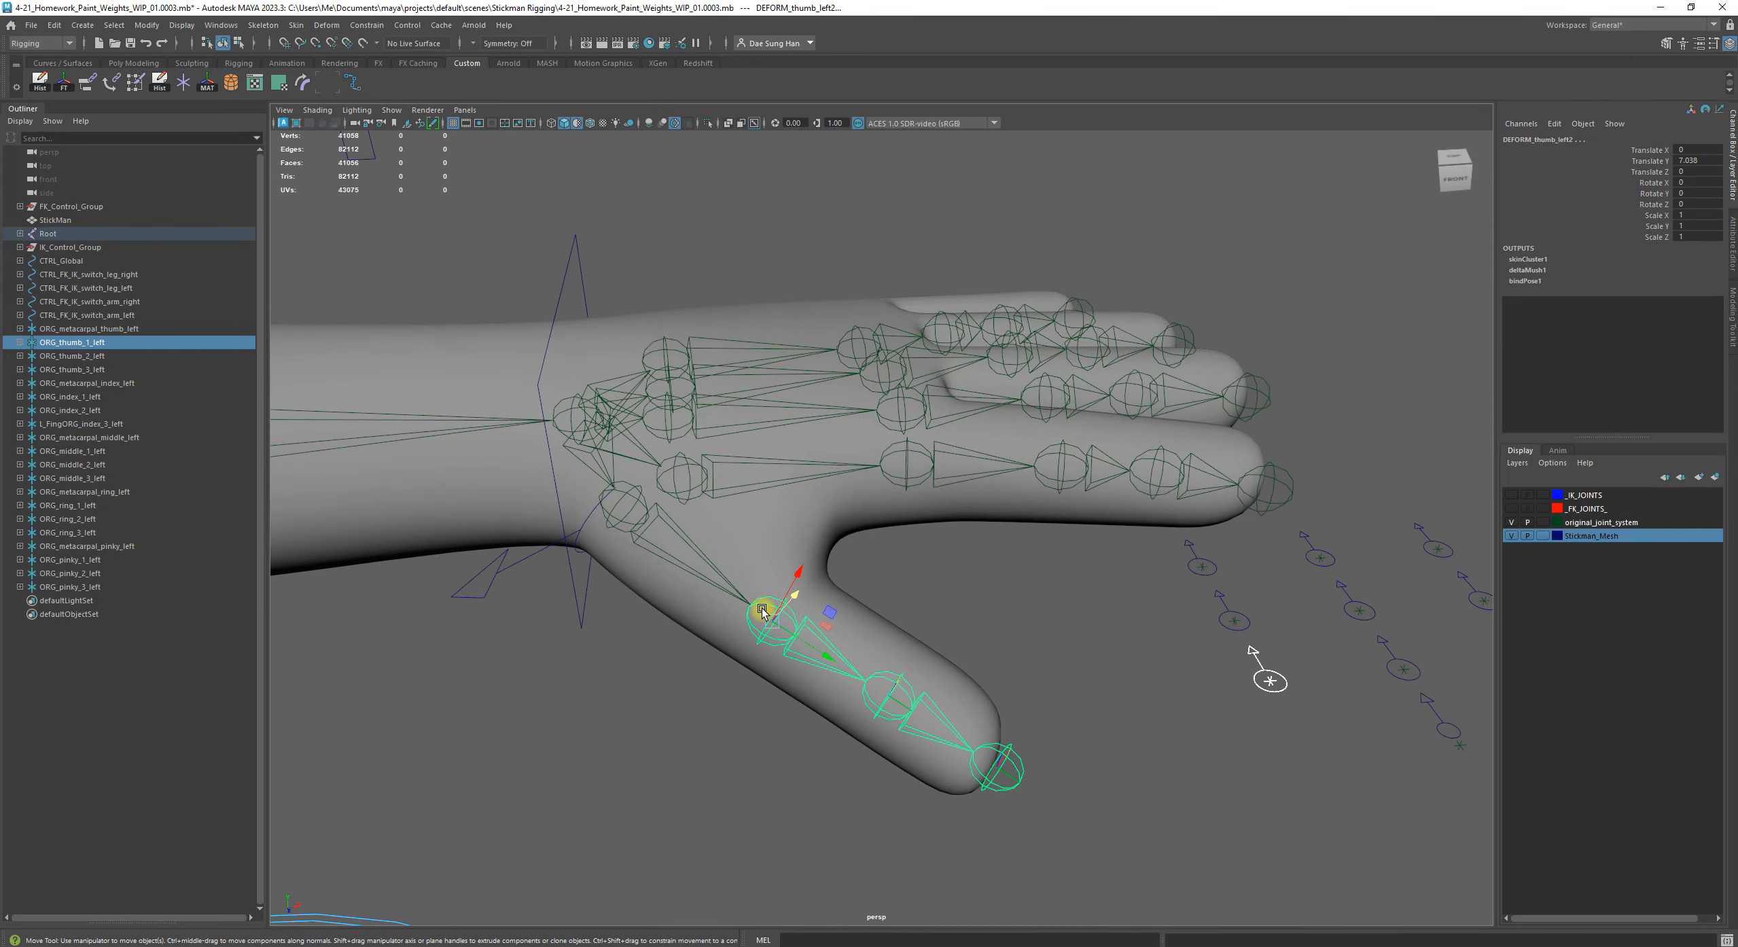
{"action": "right_click_drag", "start_coordinate": [975, 650], "coordinate": [927, 640], "text": "alt"}
{"action": "middle_click_drag", "start_coordinate": [928, 640], "coordinate": [837, 566], "text": "alt"}
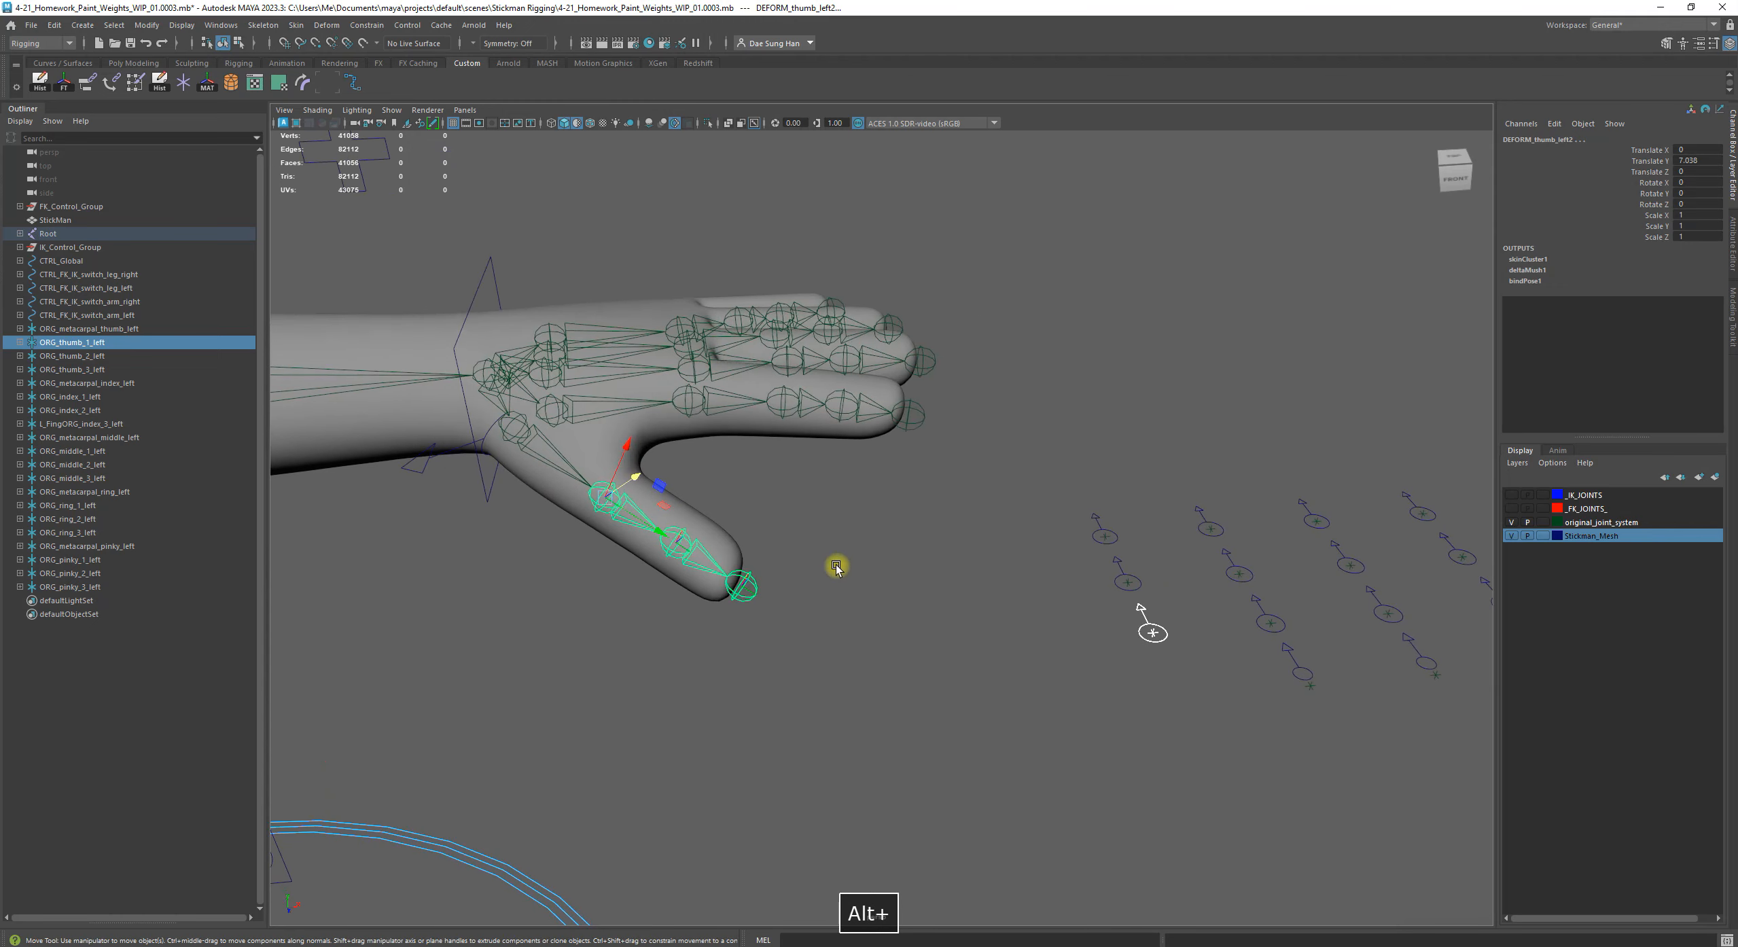
{"action": "left_click", "coordinate": [208, 80]}
Examine the placement of the matched ORG_thumb_1_left control on the thumb from several angles, ending with the selection cleared
{"action": "left_click_drag", "start_coordinate": [484, 415], "coordinate": [441, 358], "text": "alt"}
{"action": "key", "text": "f"}
{"action": "right_click_drag", "start_coordinate": [686, 371], "coordinate": [601, 360], "text": "alt"}
{"action": "left_click_drag", "start_coordinate": [859, 402], "coordinate": [700, 401], "text": "alt"}
{"action": "right_click_drag", "start_coordinate": [700, 400], "coordinate": [598, 392], "text": "alt"}
{"action": "left_click_drag", "start_coordinate": [812, 462], "coordinate": [880, 504], "text": "alt"}
{"action": "left_click", "coordinate": [826, 640]}
{"action": "right_click_drag", "start_coordinate": [991, 576], "coordinate": [955, 544], "text": "alt"}
{"action": "middle_click_drag", "start_coordinate": [1155, 520], "coordinate": [951, 516], "text": "alt"}
{"action": "right_click_drag", "start_coordinate": [1040, 598], "coordinate": [979, 574], "text": "alt"}
{"action": "mouse_move", "coordinate": [983, 577]}
{"action": "left_mouse_down", "text": "alt"}
{"action": "mouse_move", "coordinate": [985, 552]}
{"action": "mouse_move", "coordinate": [954, 566]}
{"action": "left_mouse_up", "text": "alt"}
{"action": "middle_click_drag", "start_coordinate": [1043, 548], "coordinate": [942, 553], "text": "alt"}
{"action": "left_click_drag", "start_coordinate": [942, 553], "coordinate": [974, 583], "text": "alt"}
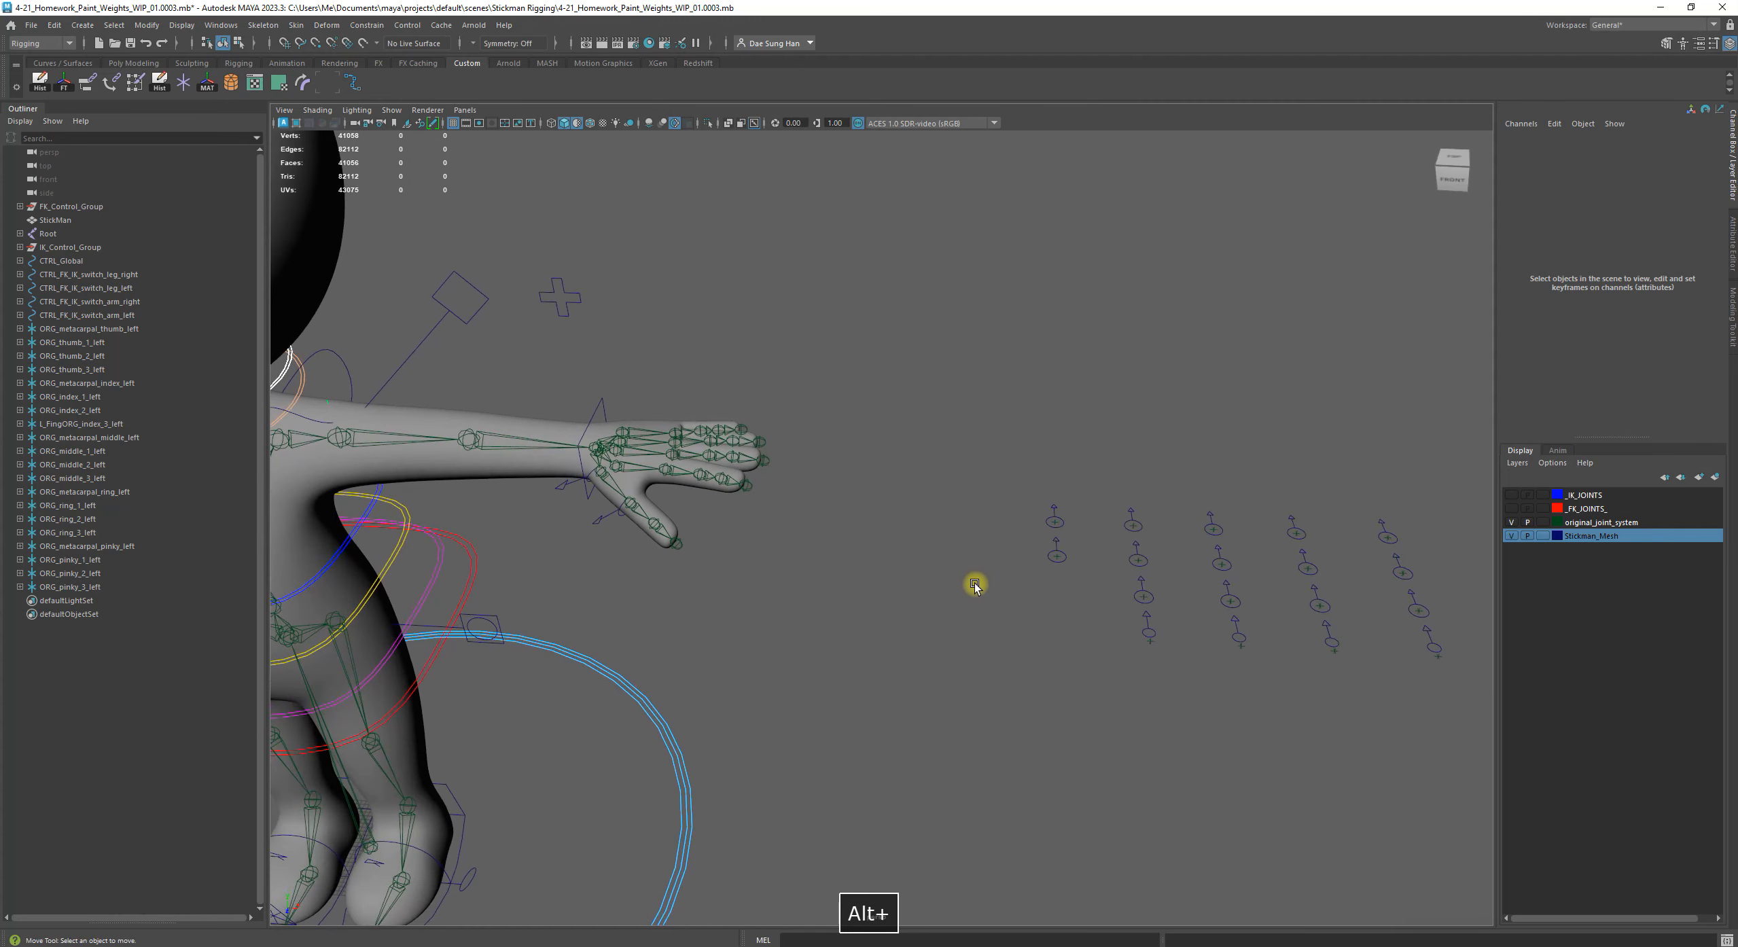
{"action": "left_click", "coordinate": [135, 330]}
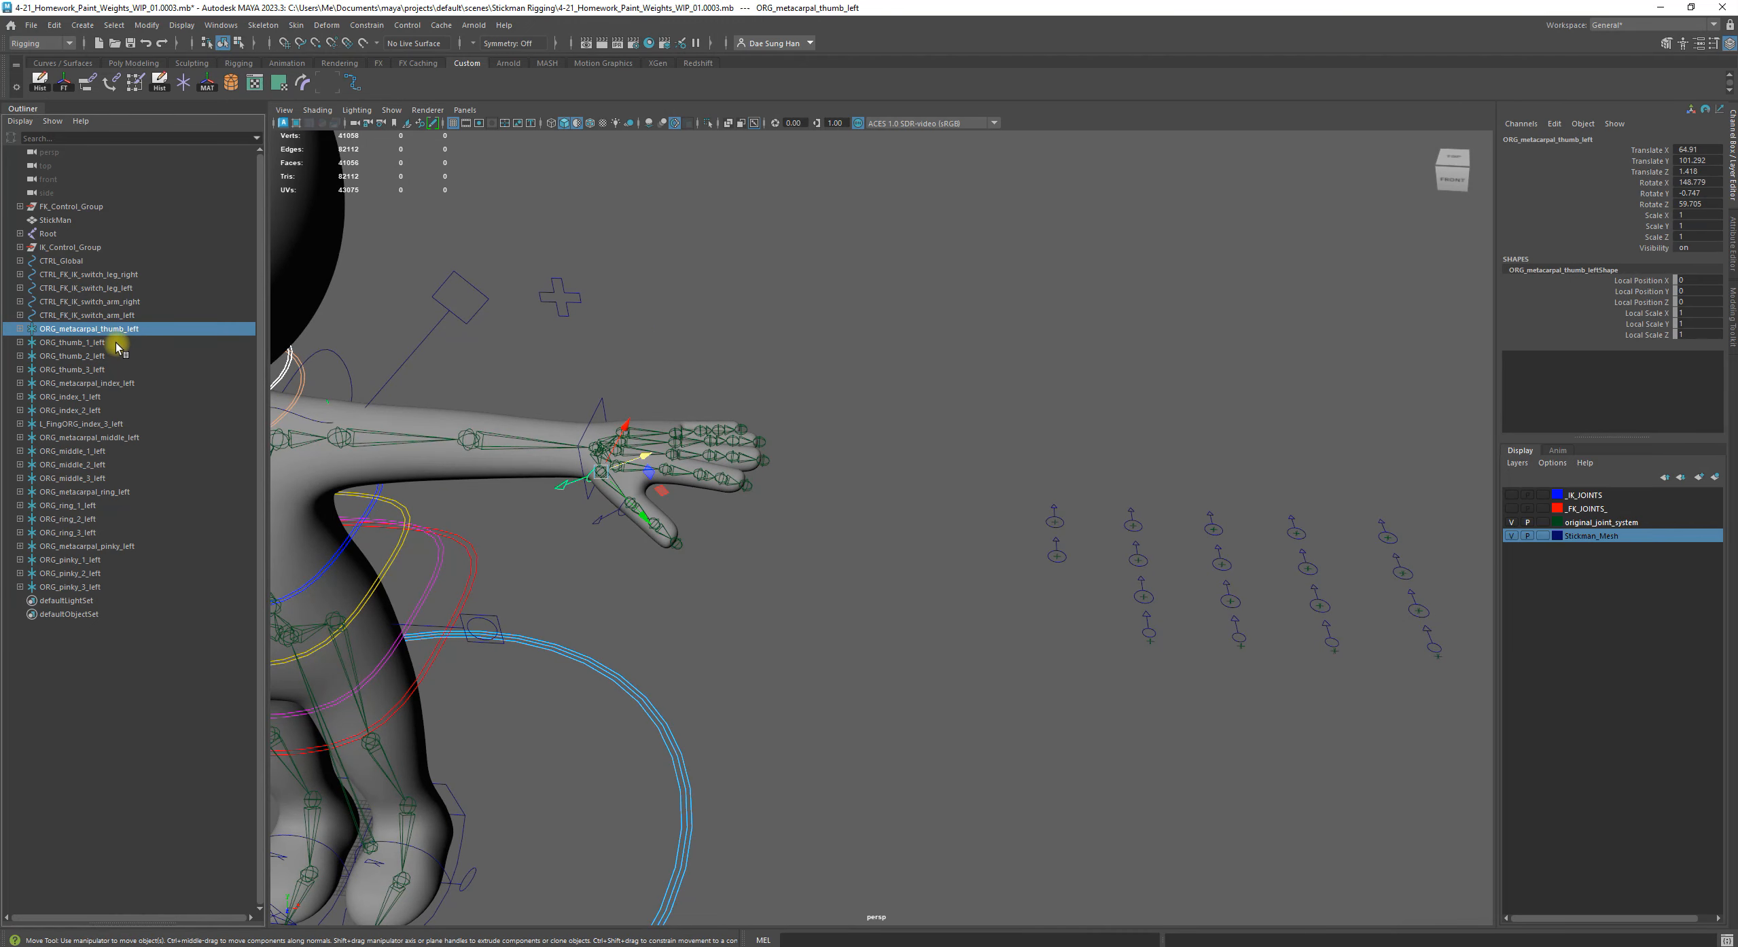
{"action": "left_click", "coordinate": [117, 345]}
{"action": "left_click", "coordinate": [111, 355]}
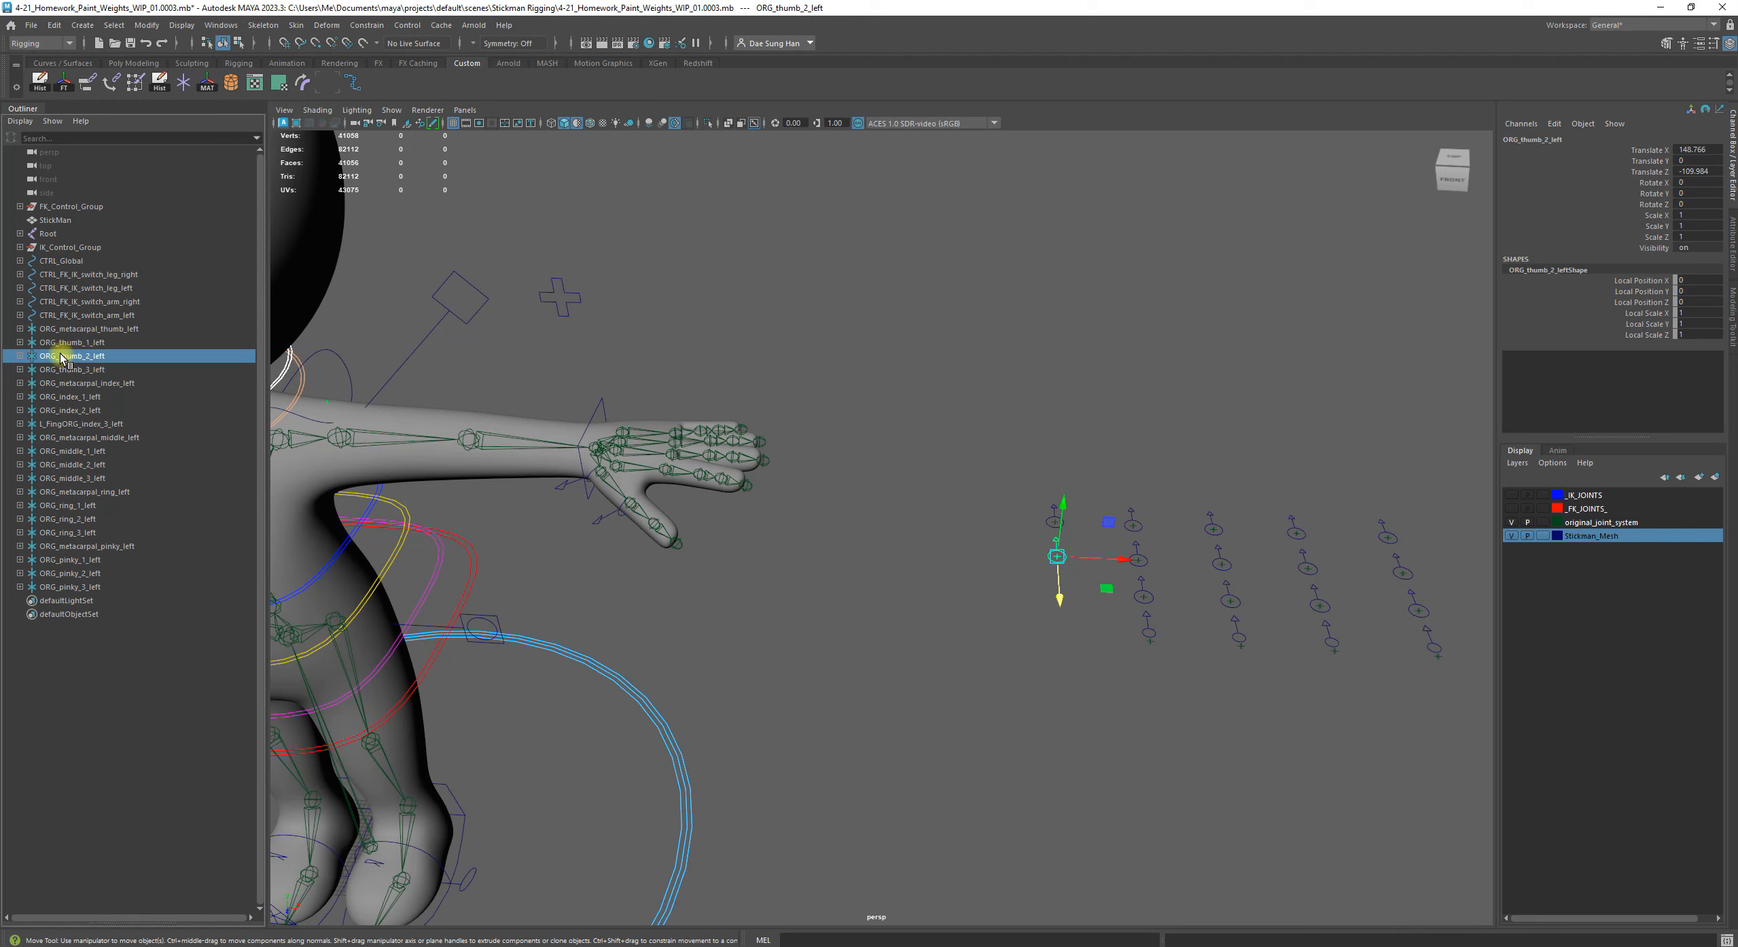
{"action": "left_click_drag", "start_coordinate": [699, 513], "coordinate": [748, 469], "text": "alt"}
{"action": "middle_click_drag", "start_coordinate": [747, 469], "coordinate": [896, 489], "text": "alt"}
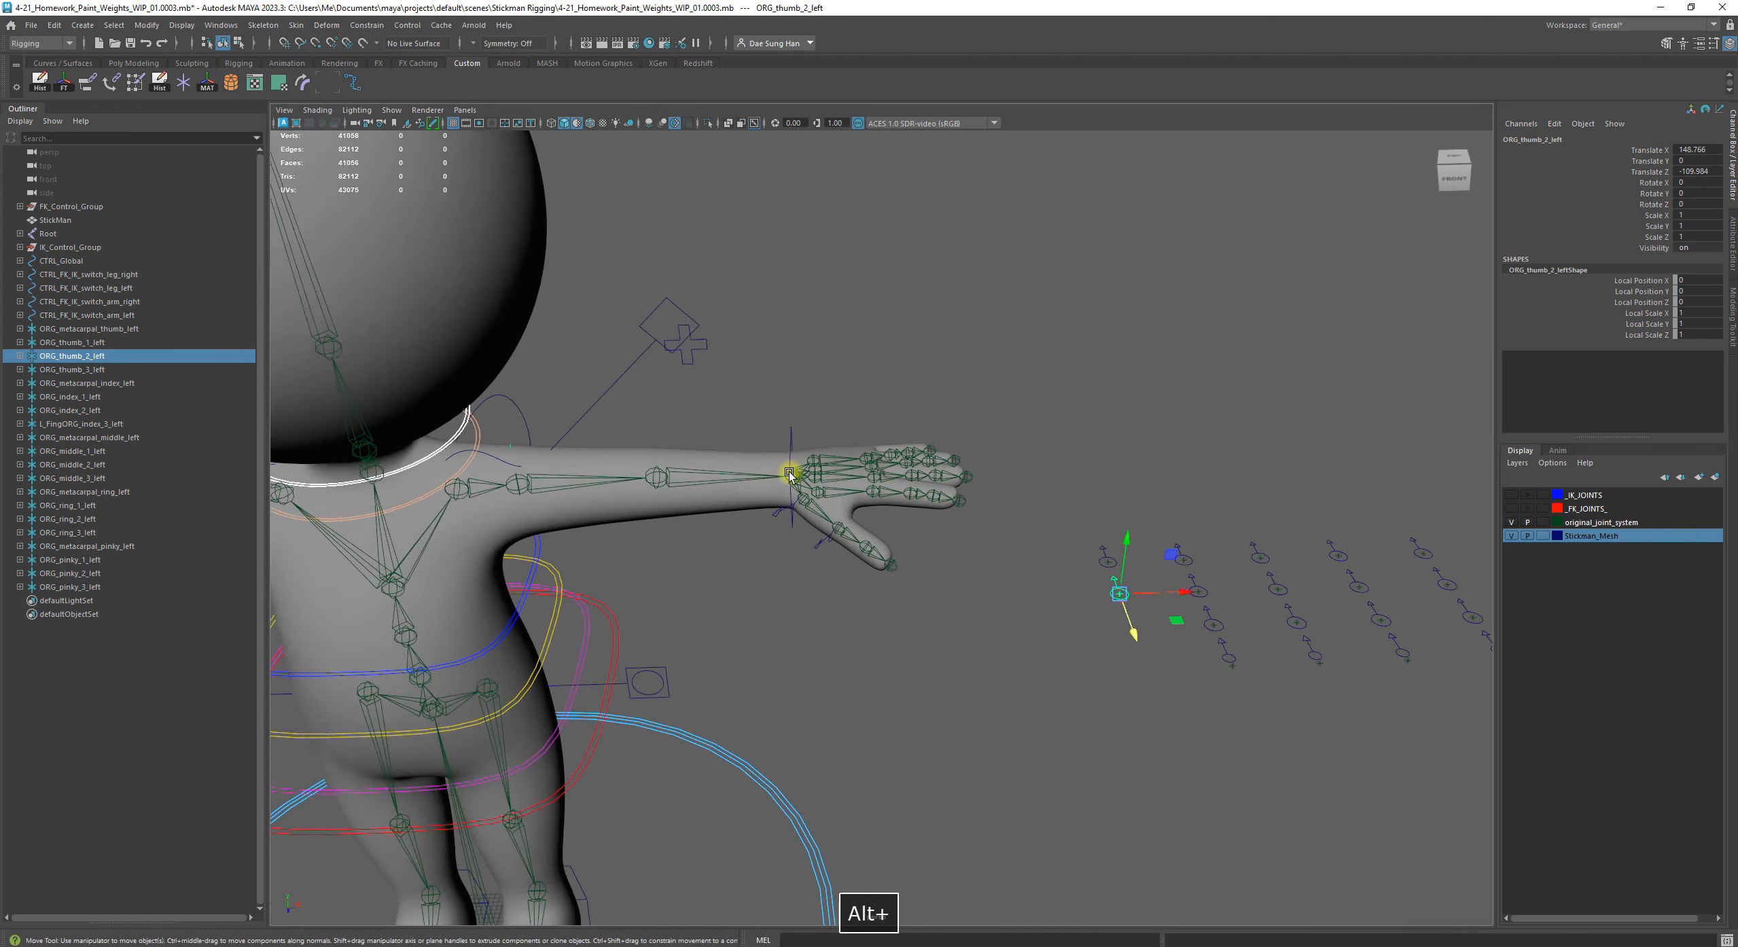
{"action": "right_click_drag", "start_coordinate": [896, 490], "coordinate": [980, 677], "text": "alt"}
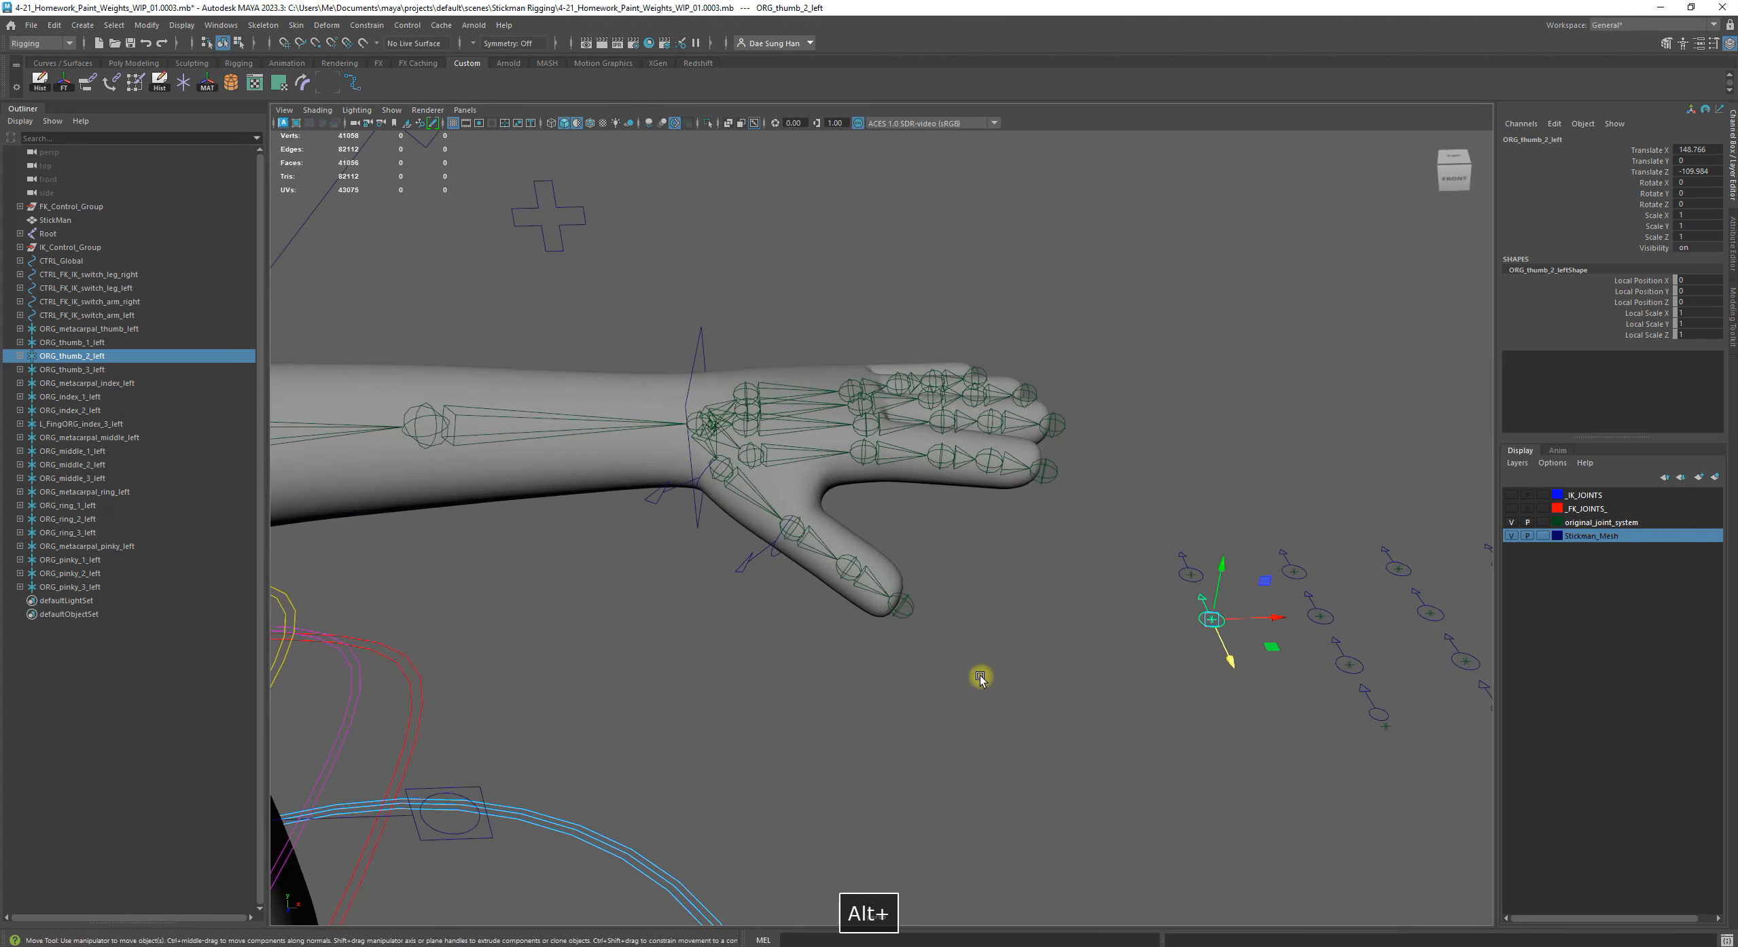
{"action": "left_click", "coordinate": [856, 561], "text": "shift"}
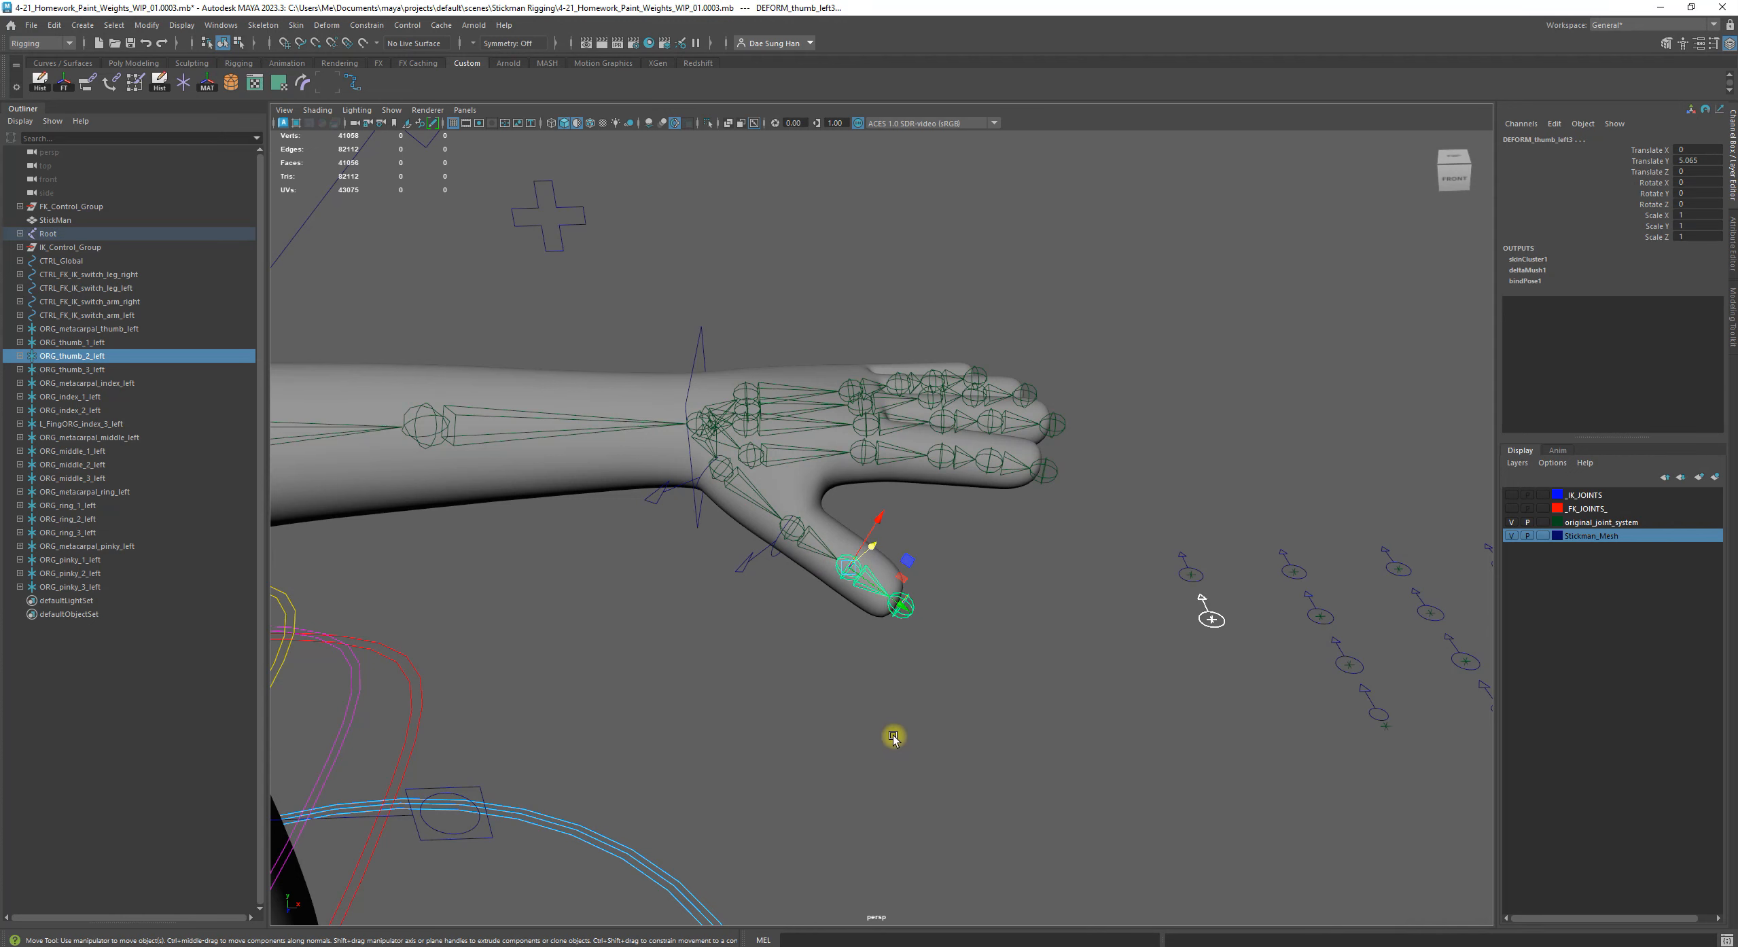
{"action": "key", "text": "z"}
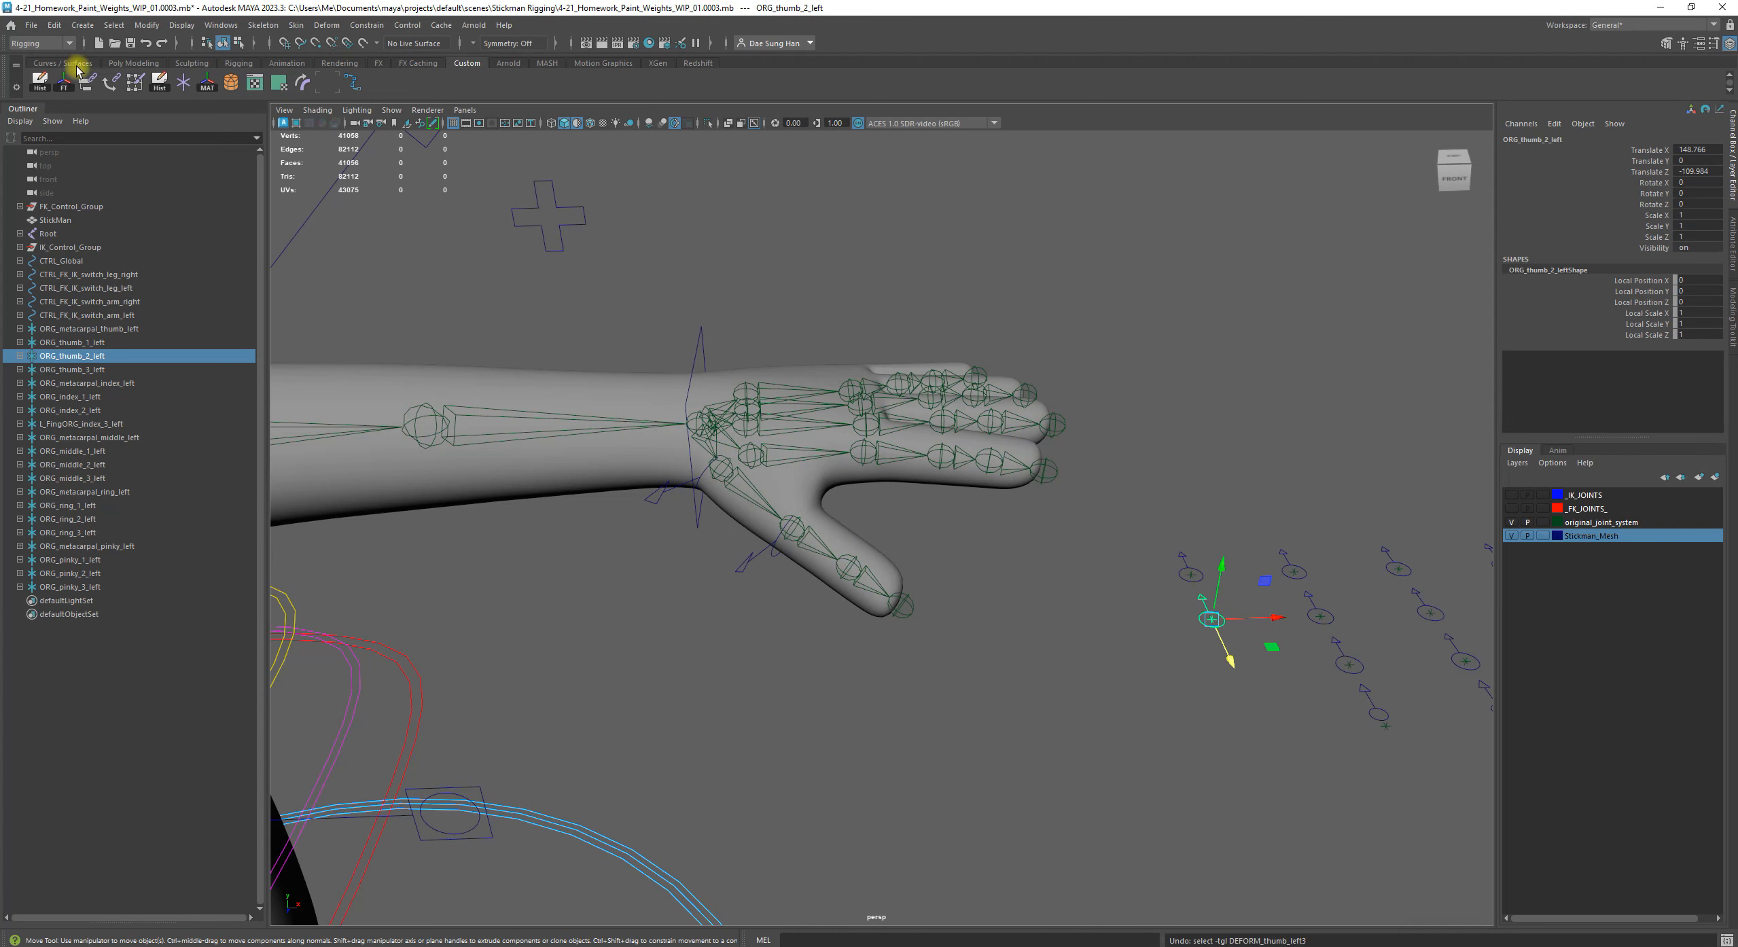
Save the scene under the new file name 4-21_Homework_Finger_Rigging_WIP_01
{"action": "left_click", "coordinate": [35, 26]}
{"action": "left_click", "coordinate": [80, 96]}
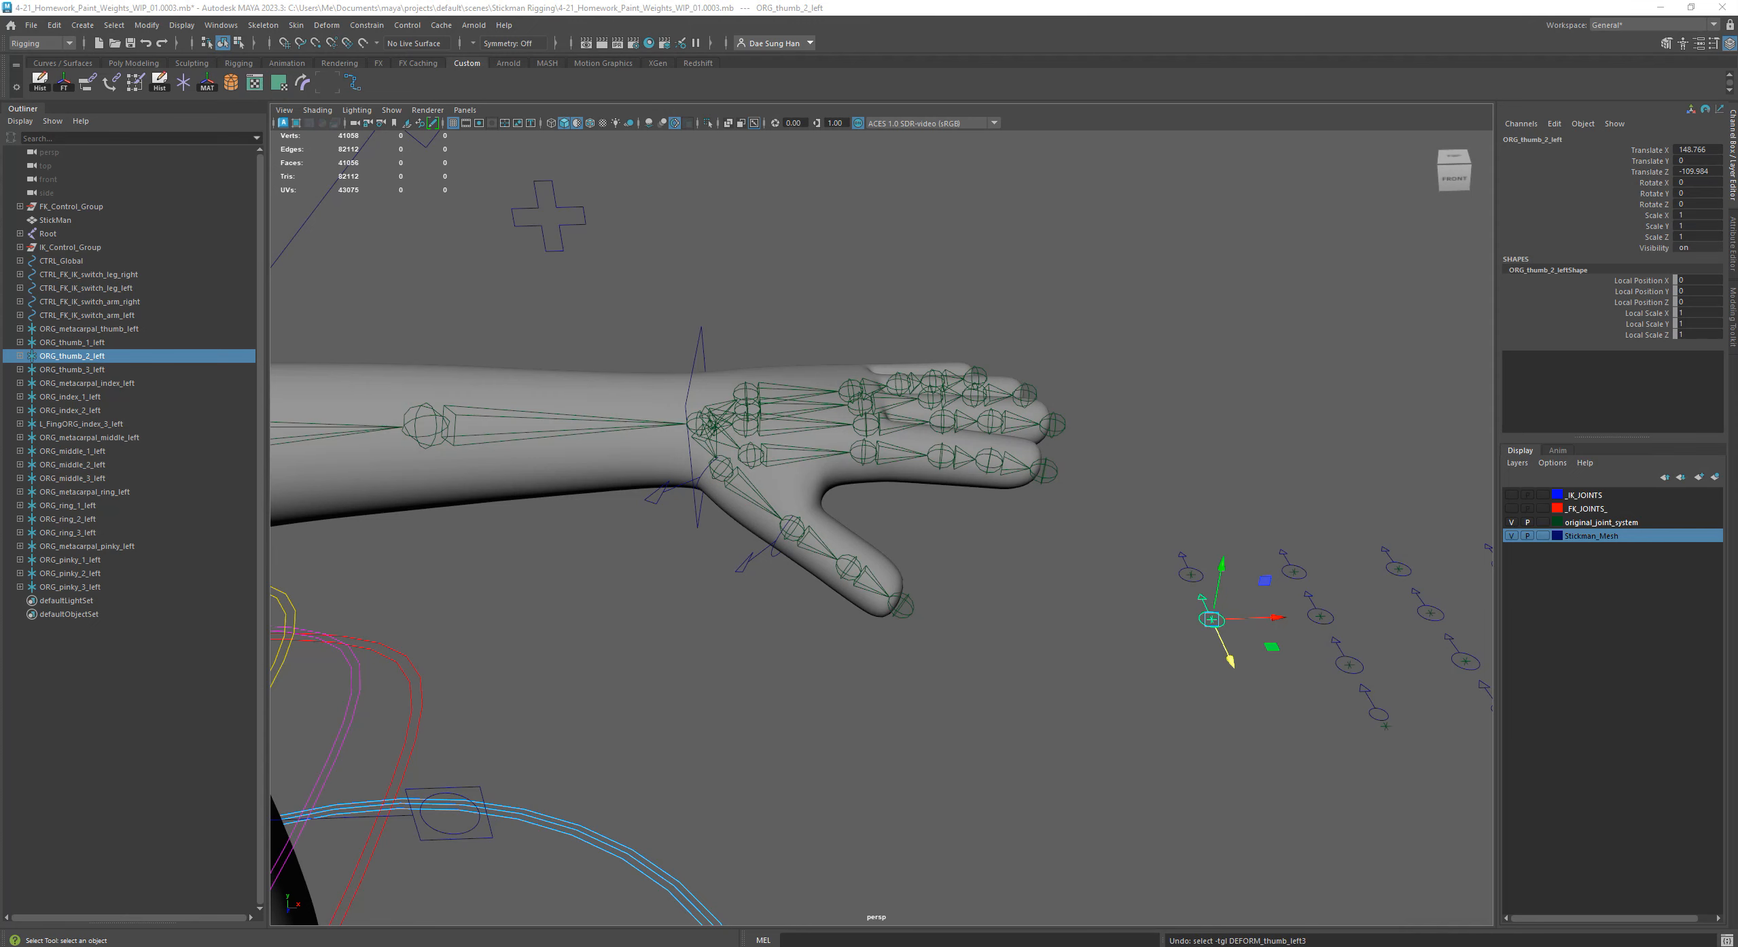
{"action": "key", "text": "BackSpace"}
{"action": "key", "text": "shift+f"}
{"action": "key", "text": "g"}
{"action": "key", "text": "BackSpace"}
{"action": "key", "text": "g"}
{"action": "key", "text": "shift+minus"}
{"action": "key", "text": "i"}
{"action": "key", "text": "BackSpace"}
{"action": "key", "text": "g"}
{"action": "key", "text": "shift+minus"}
{"action": "key", "text": "BackSpace"}
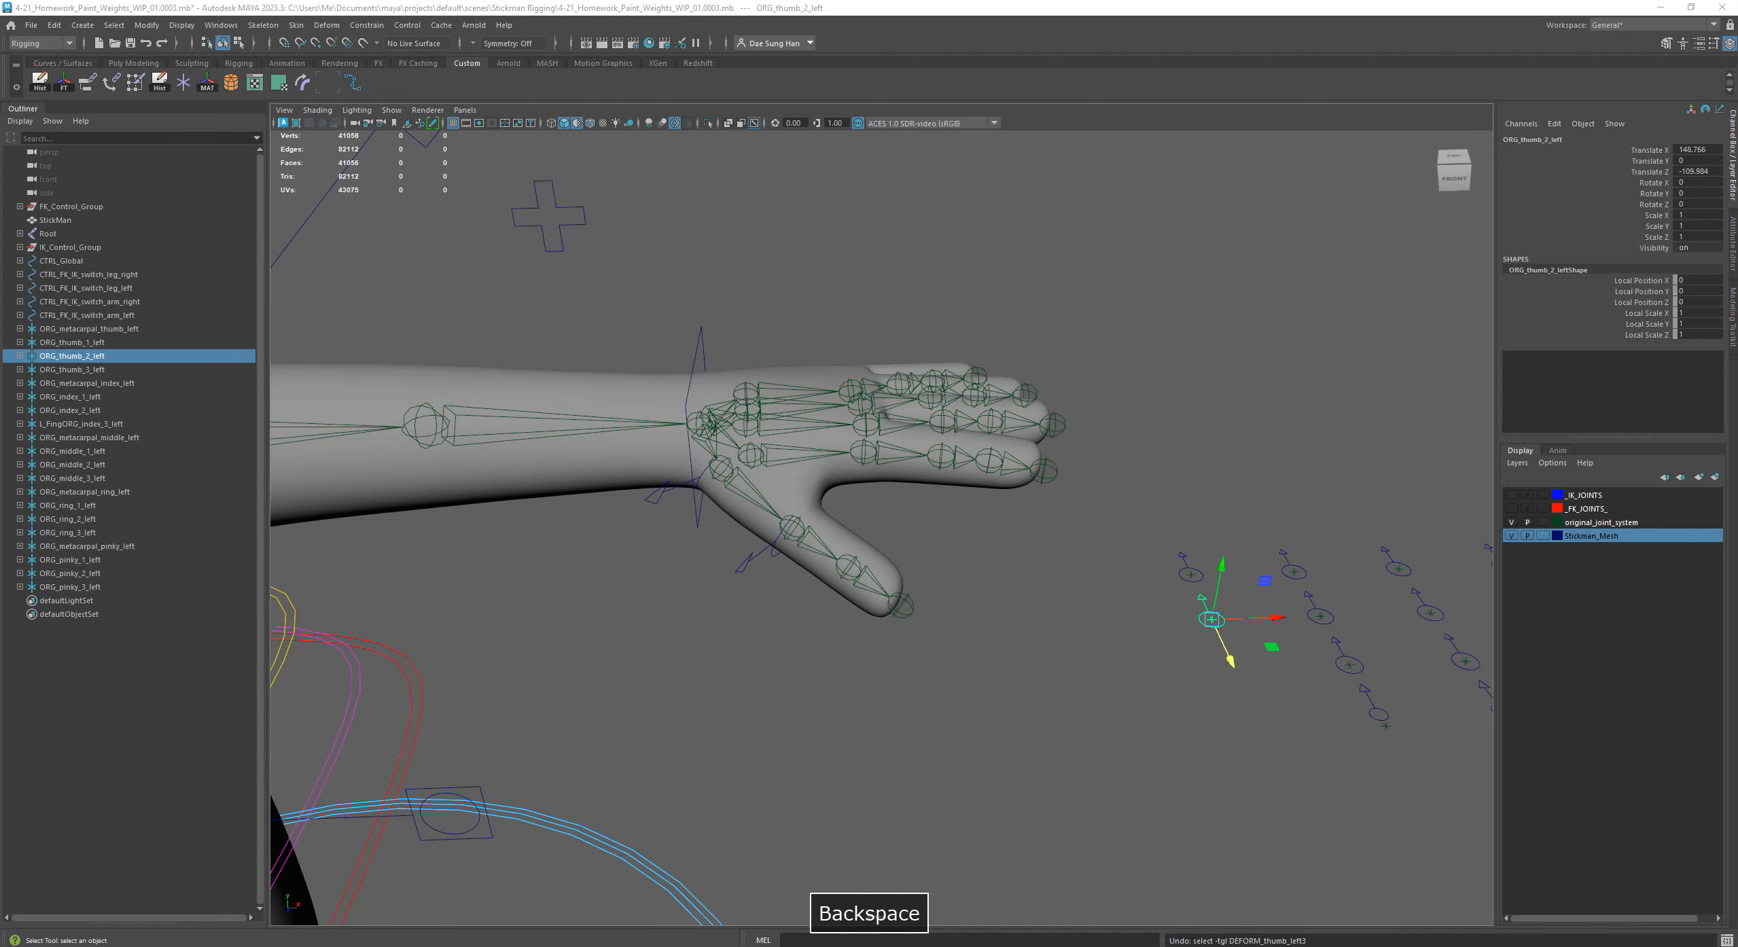
{"action": "key", "text": "shift+w"}
{"action": "key", "text": "shift+f"}
{"action": "key", "text": "shift+minus"}
{"action": "key", "text": "1"}
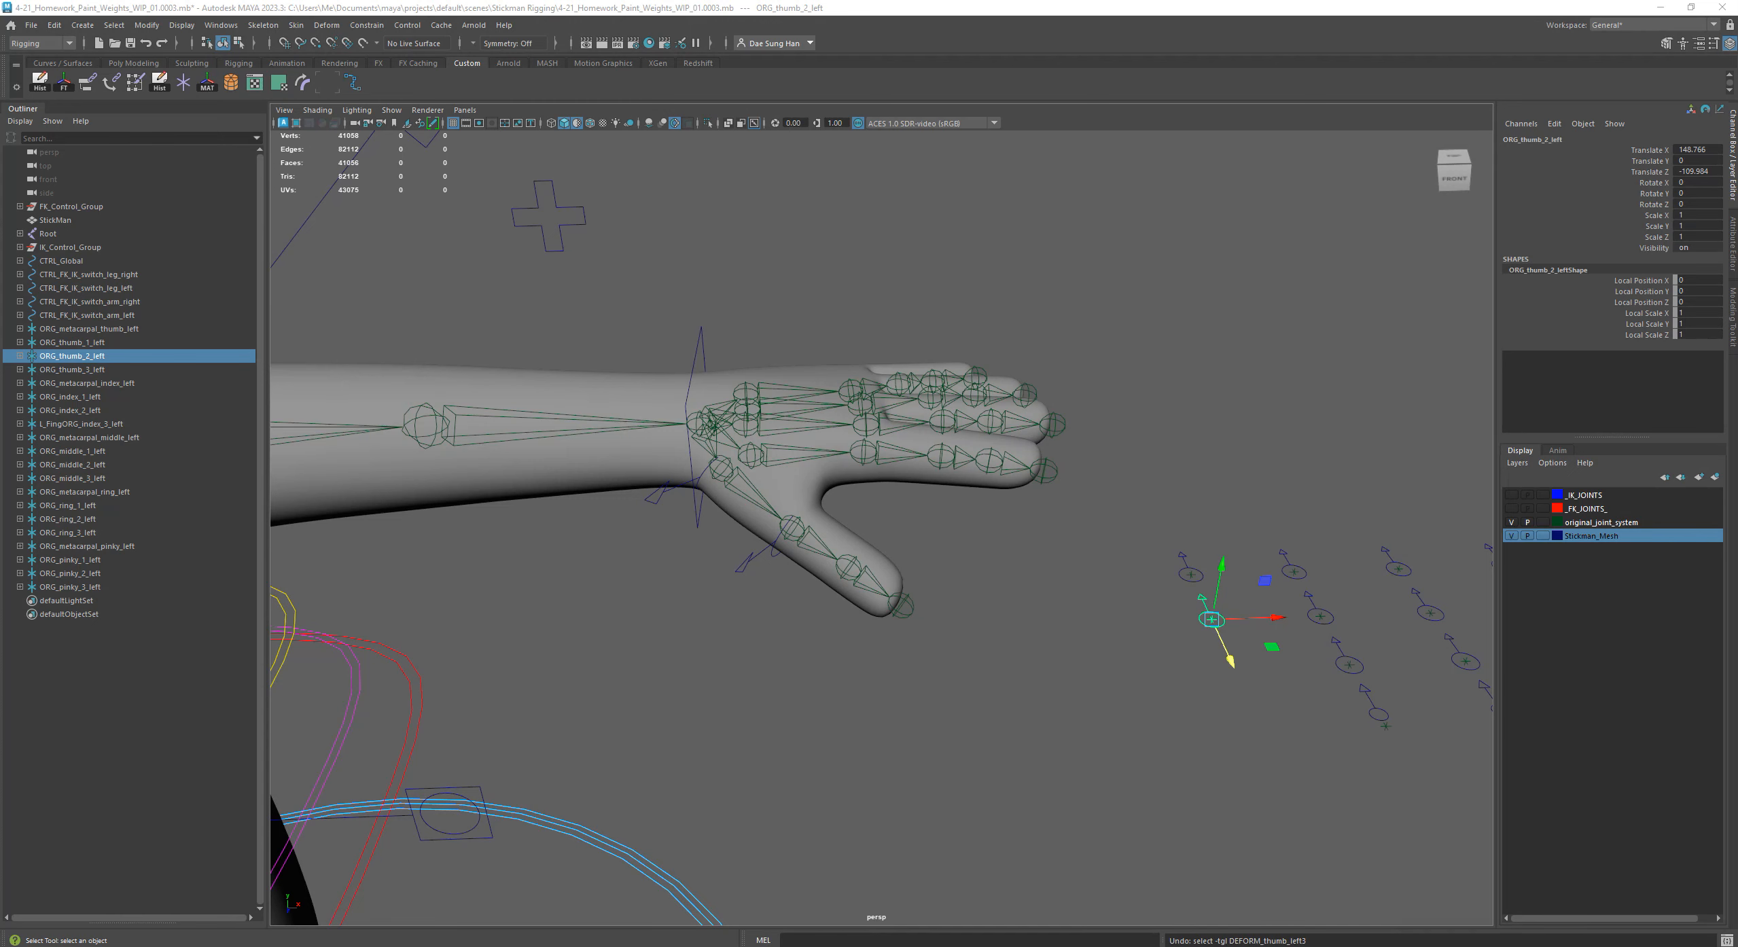
{"action": "key", "text": "Return"}
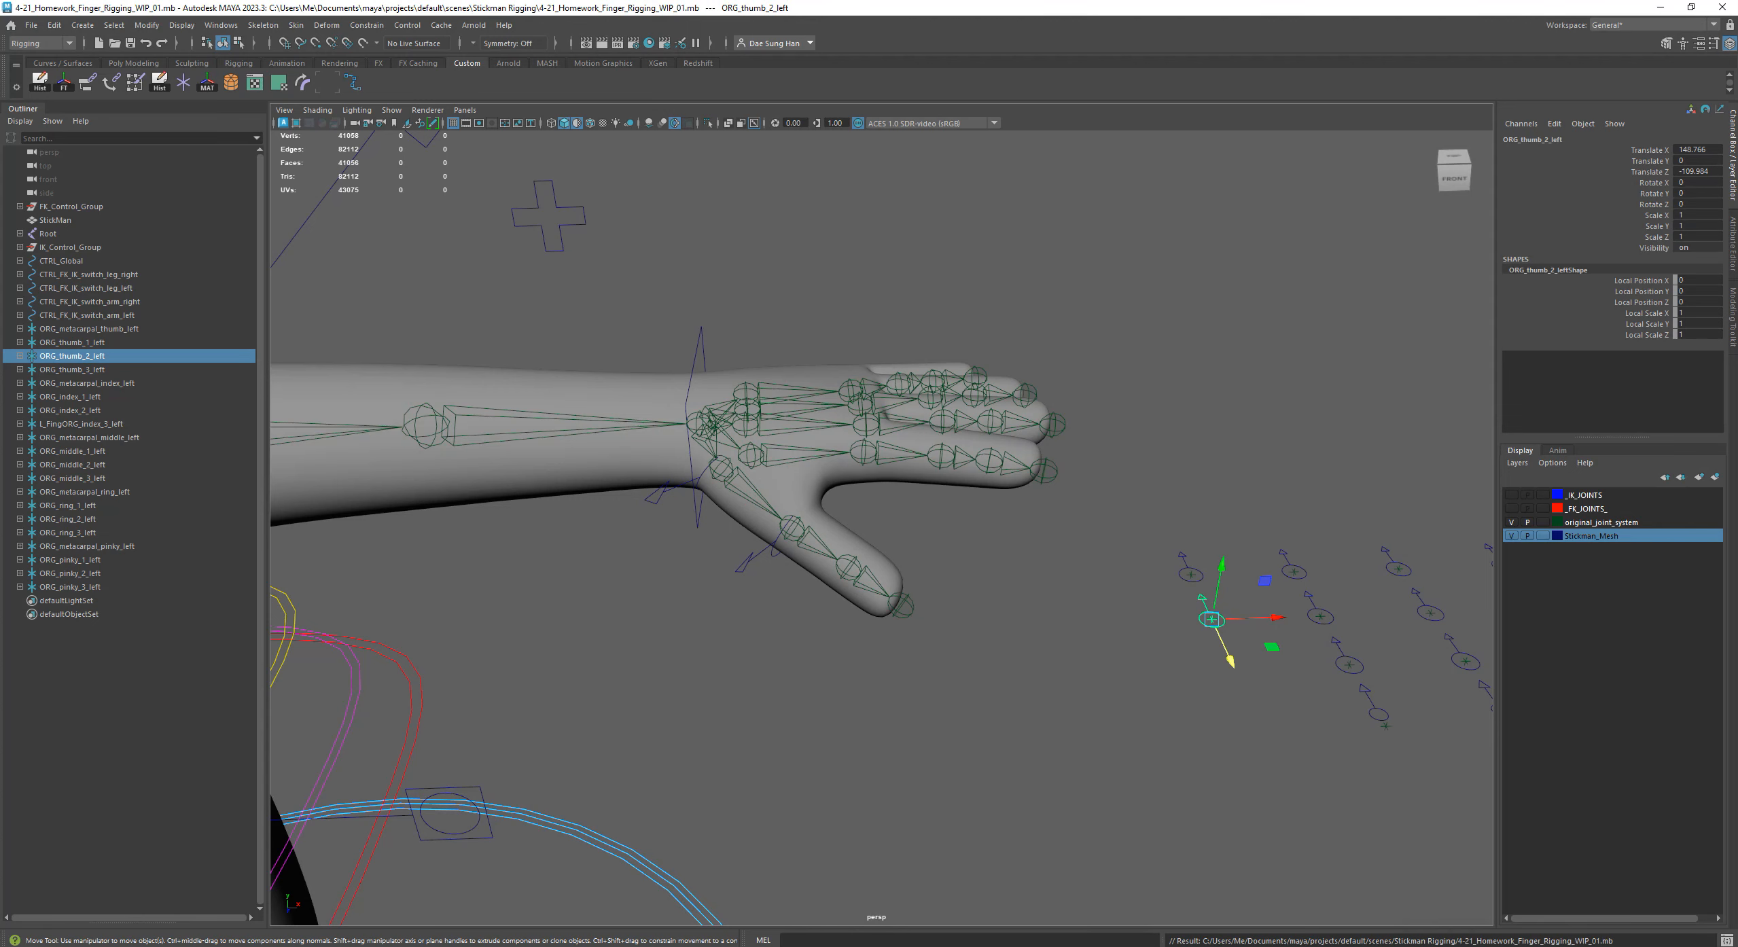
{"action": "left_click_drag", "start_coordinate": [897, 733], "coordinate": [796, 702], "text": "alt"}
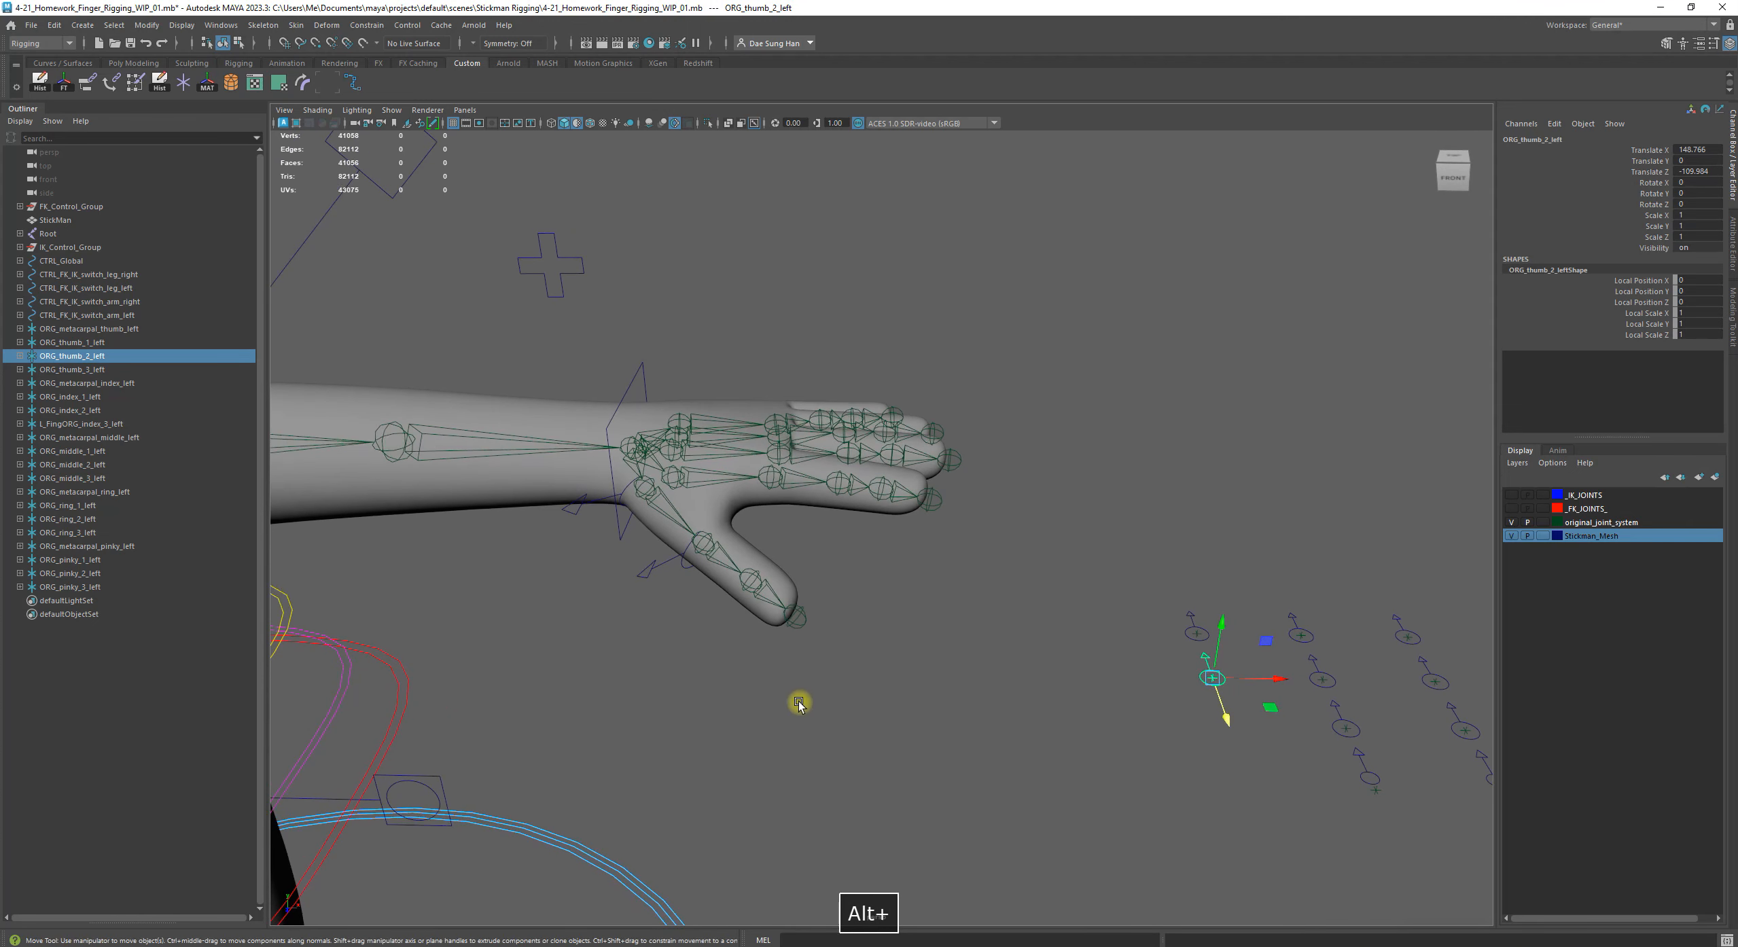
{"action": "left_click_drag", "start_coordinate": [1099, 628], "coordinate": [989, 594], "text": "alt"}
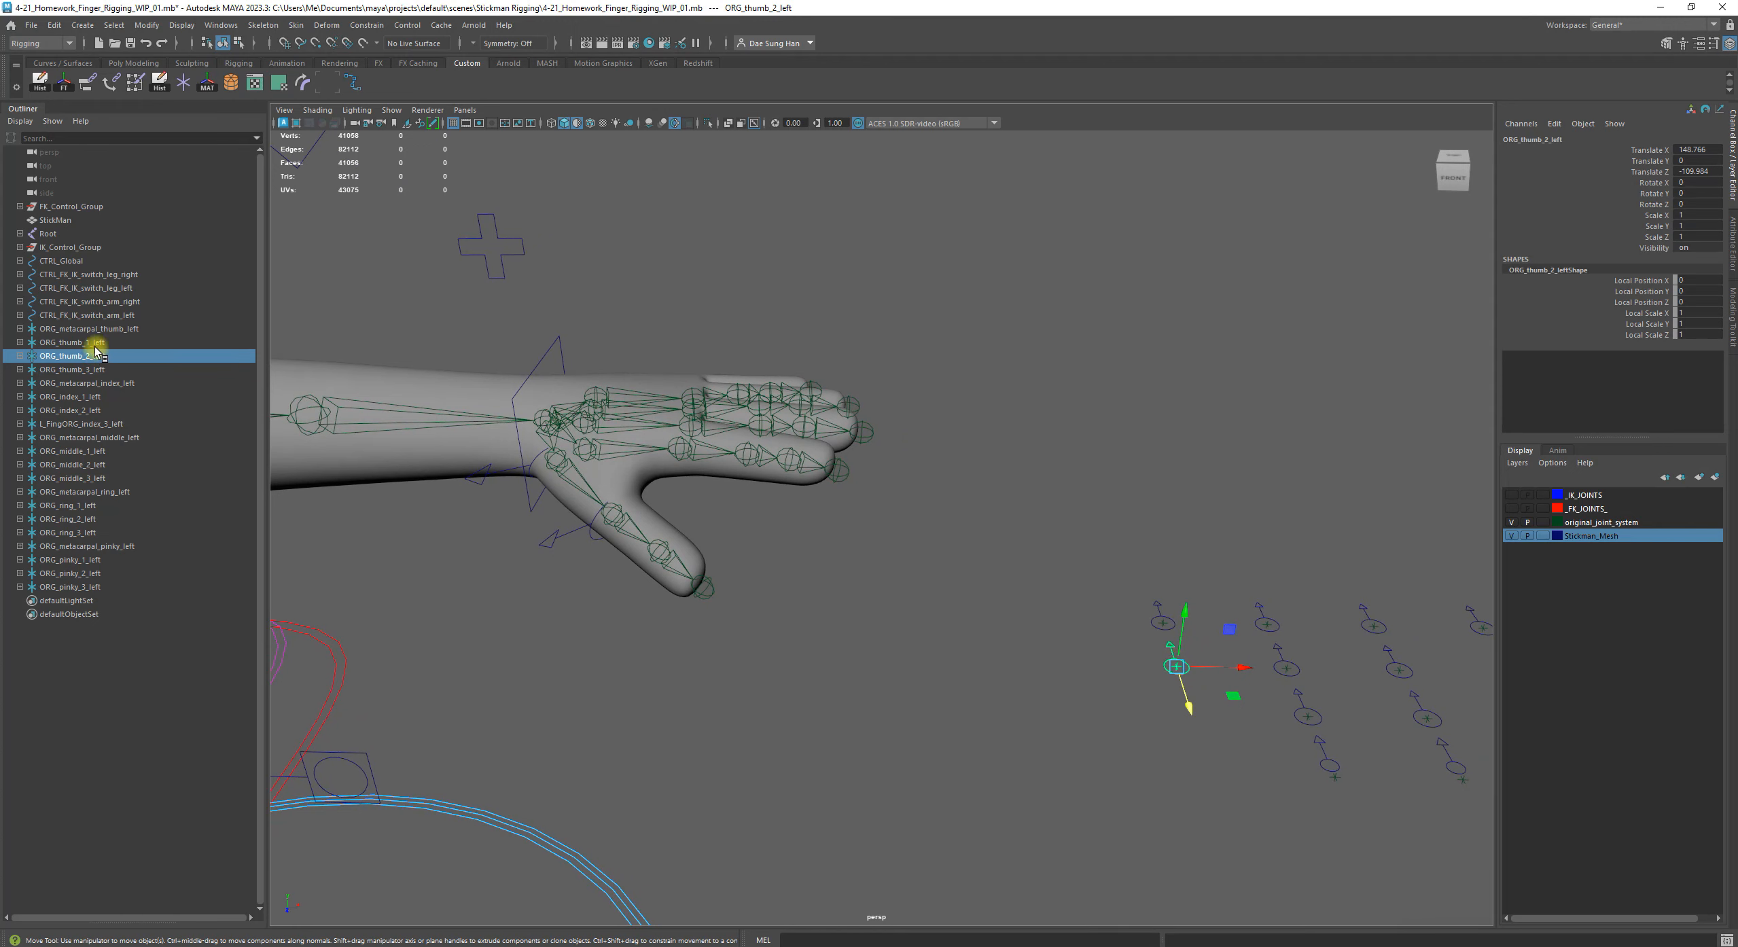
{"action": "left_click_drag", "start_coordinate": [529, 511], "coordinate": [660, 520], "text": "alt"}
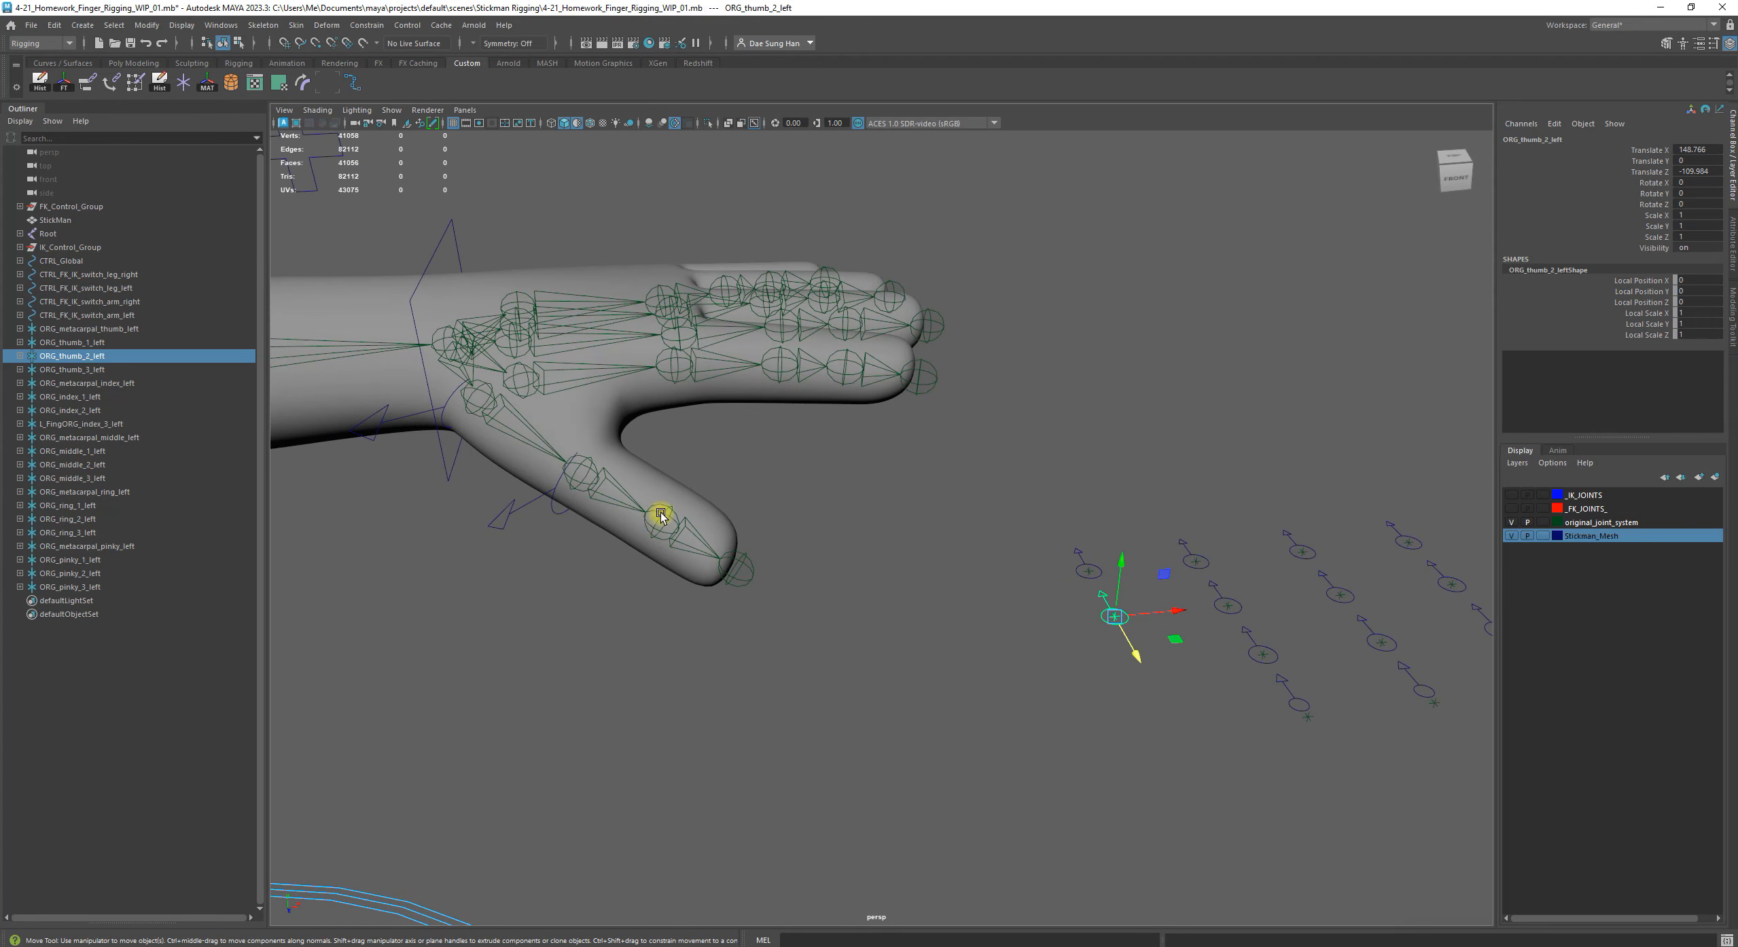
{"action": "left_click", "coordinate": [664, 516], "text": "shift"}
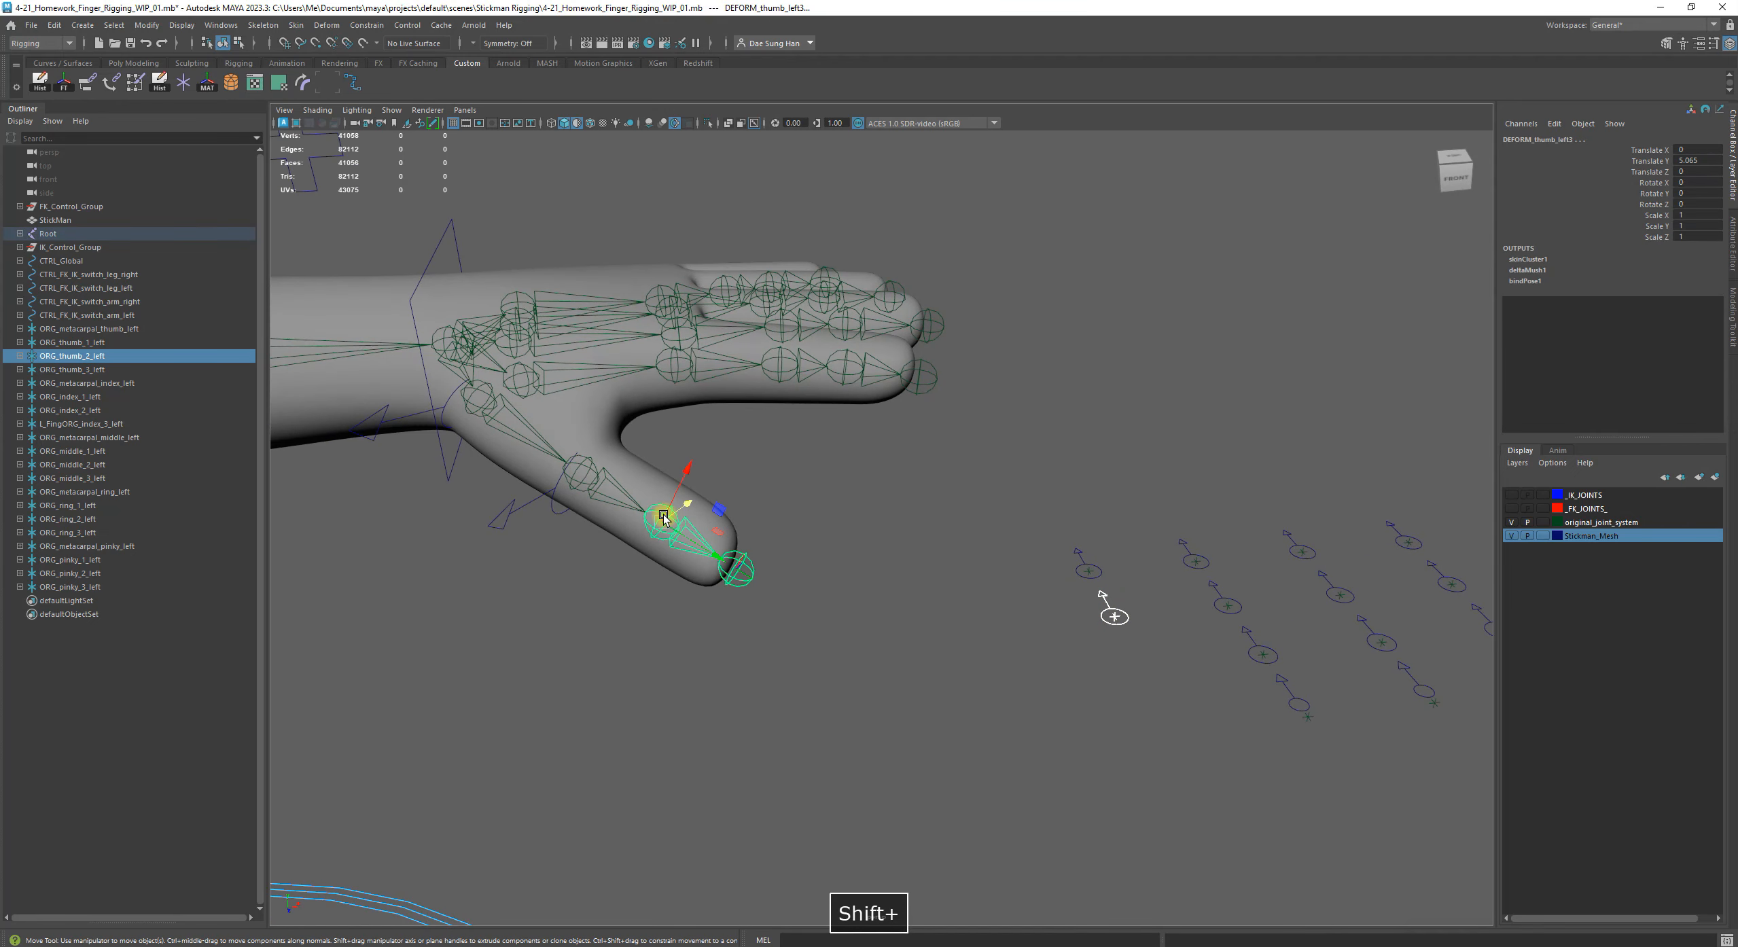
{"action": "left_click", "coordinate": [769, 492]}
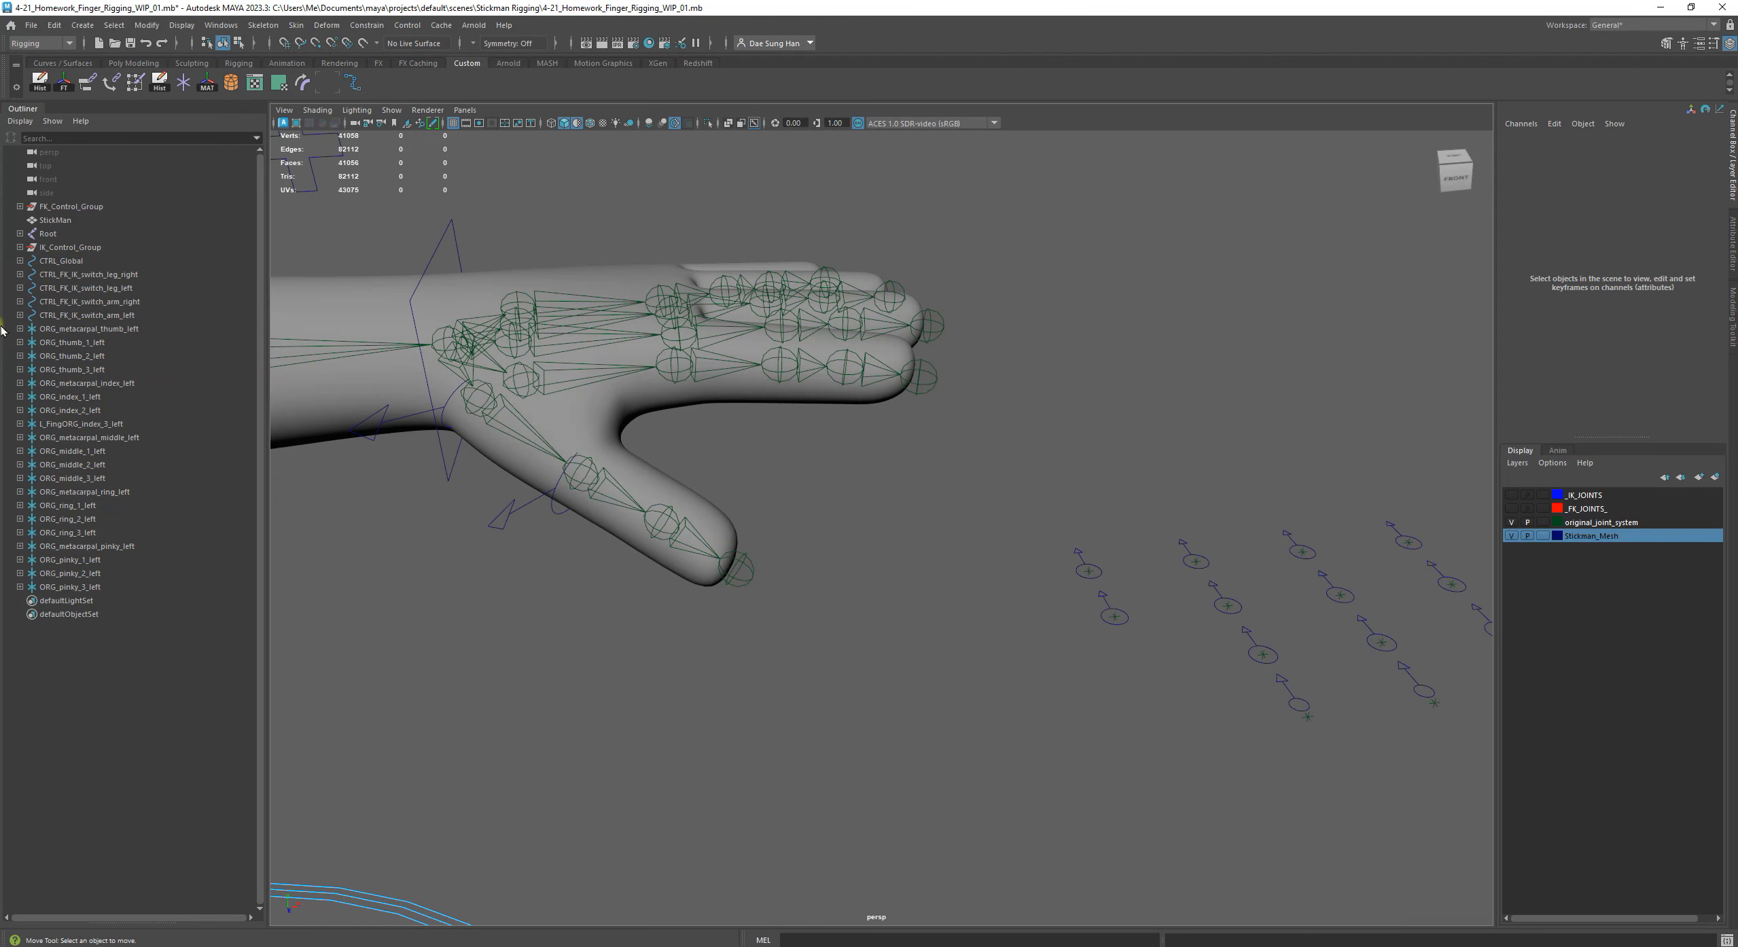
Duplicate ORG_thumb_2_left and joint DEFORM_thumb_left3 while moving them off the thumb, and undo the duplication and selection
{"action": "left_click", "coordinate": [72, 356]}
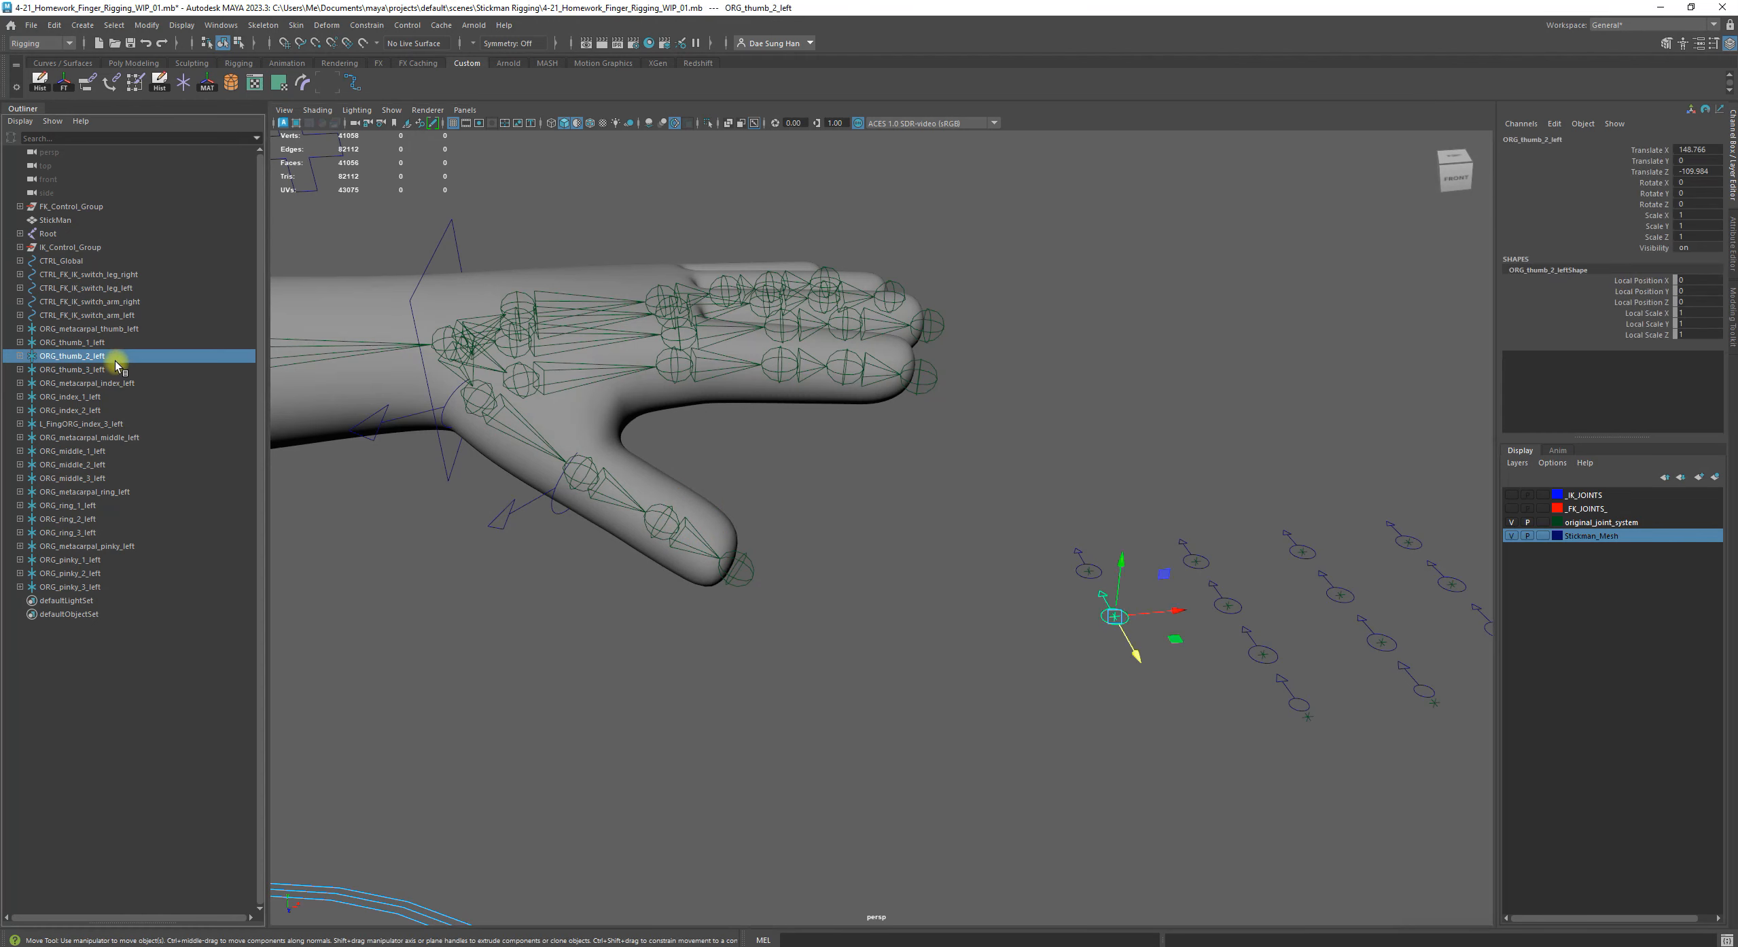
{"action": "left_click", "coordinate": [670, 511], "text": "shift"}
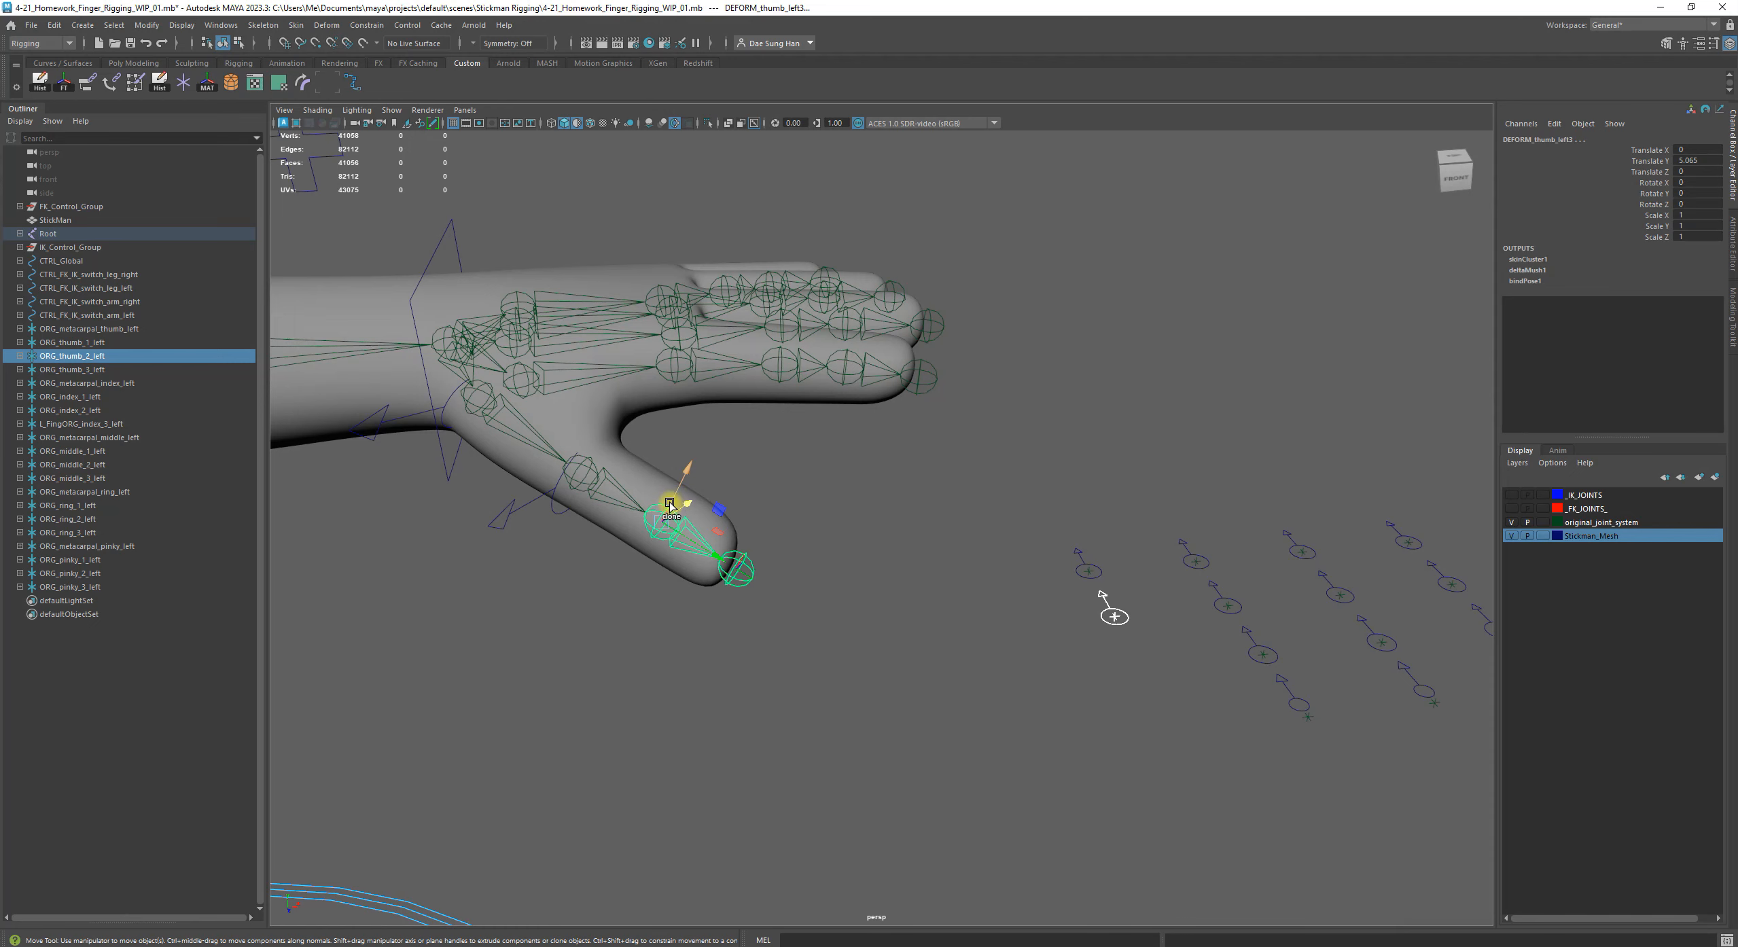
{"action": "mouse_move", "coordinate": [665, 512]}
{"action": "left_mouse_down", "text": "shift"}
{"action": "mouse_move", "coordinate": [710, 476]}
{"action": "mouse_move", "coordinate": [700, 443]}
{"action": "left_mouse_up", "text": "shift"}
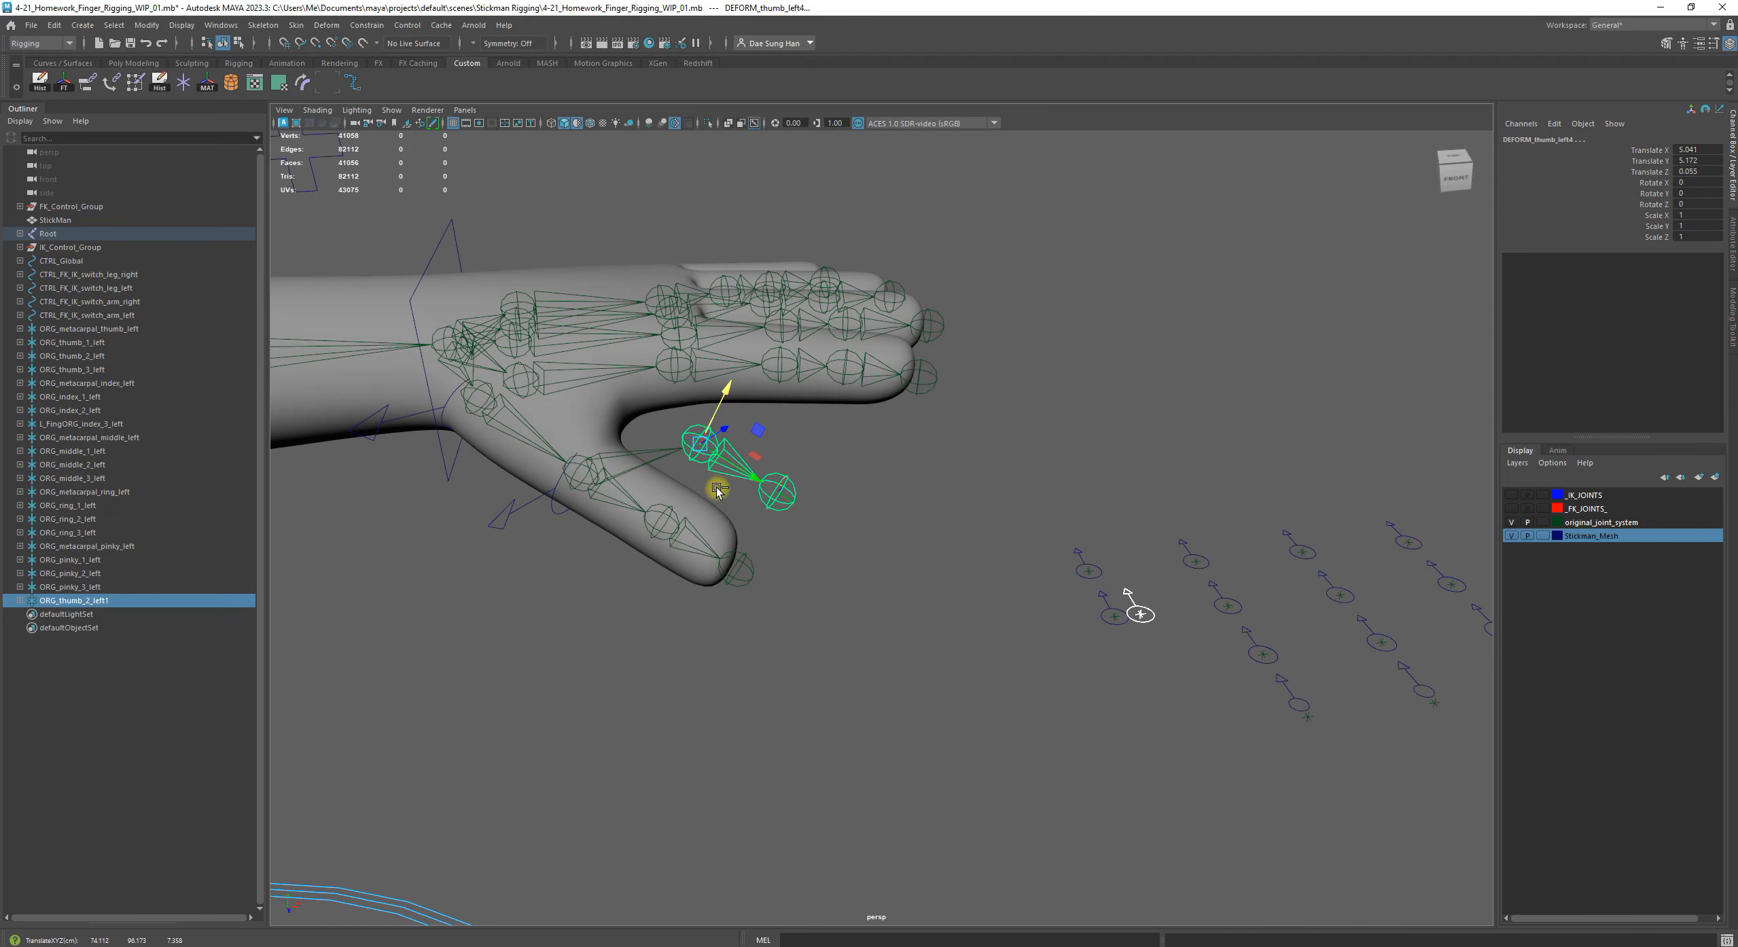
{"action": "key", "text": "ctrl+z"}
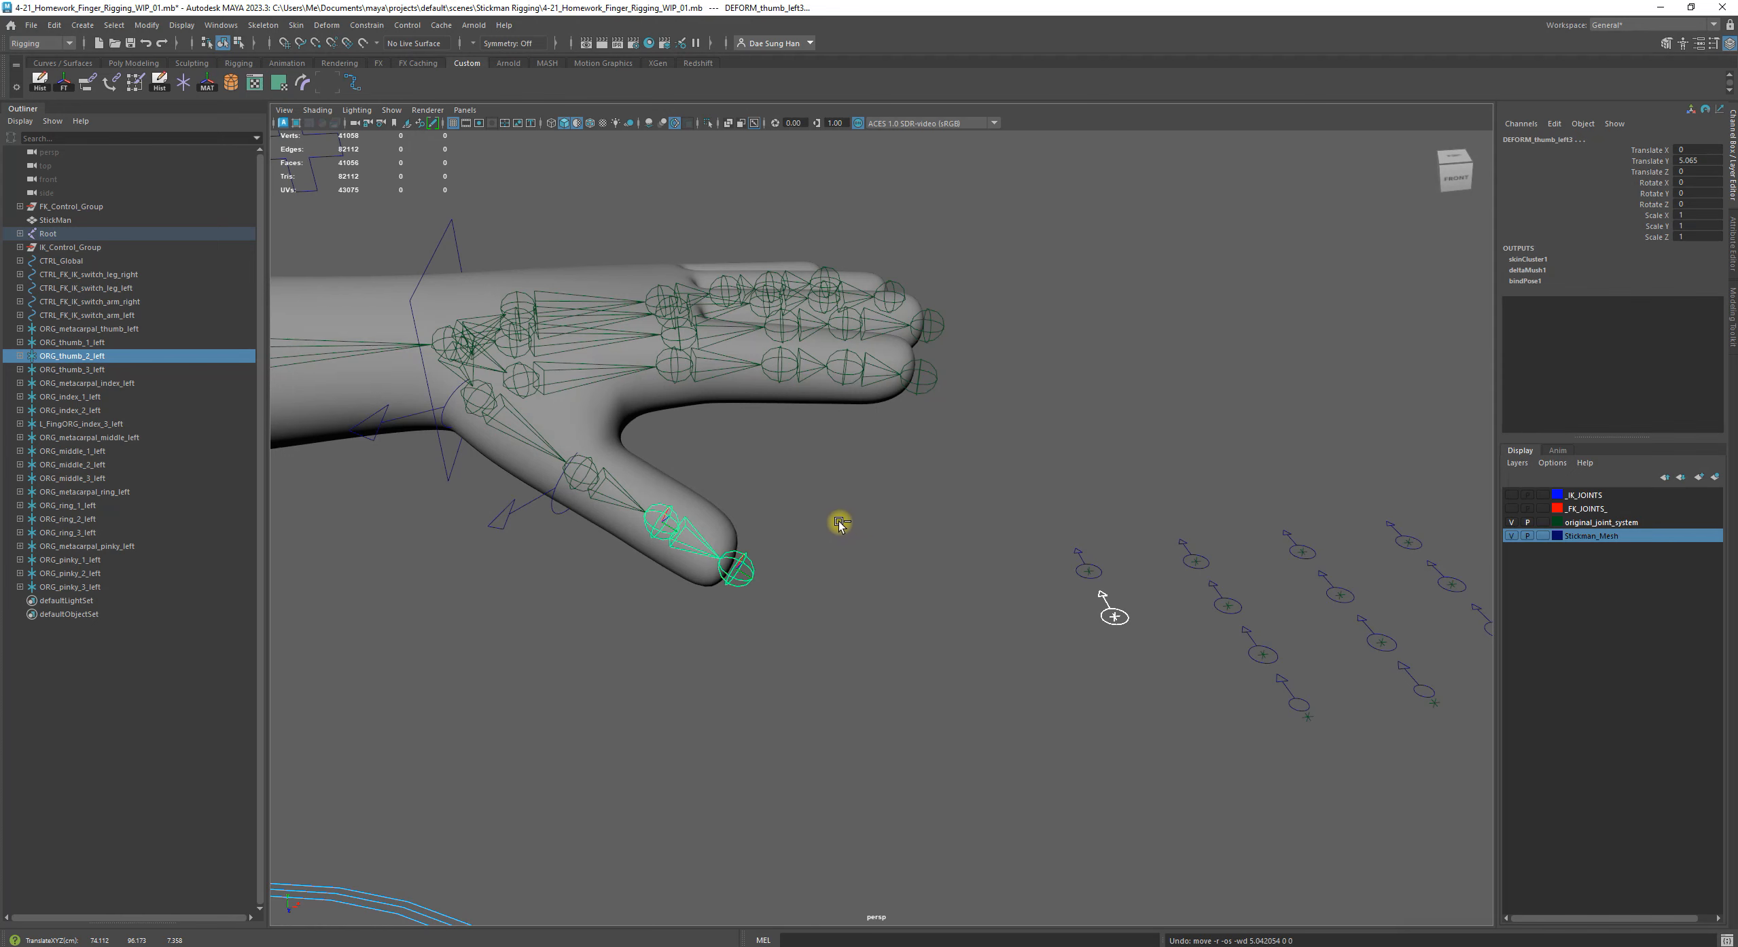
{"action": "key", "text": "ctrl+z"}
{"action": "key", "text": "ctrl+z"}
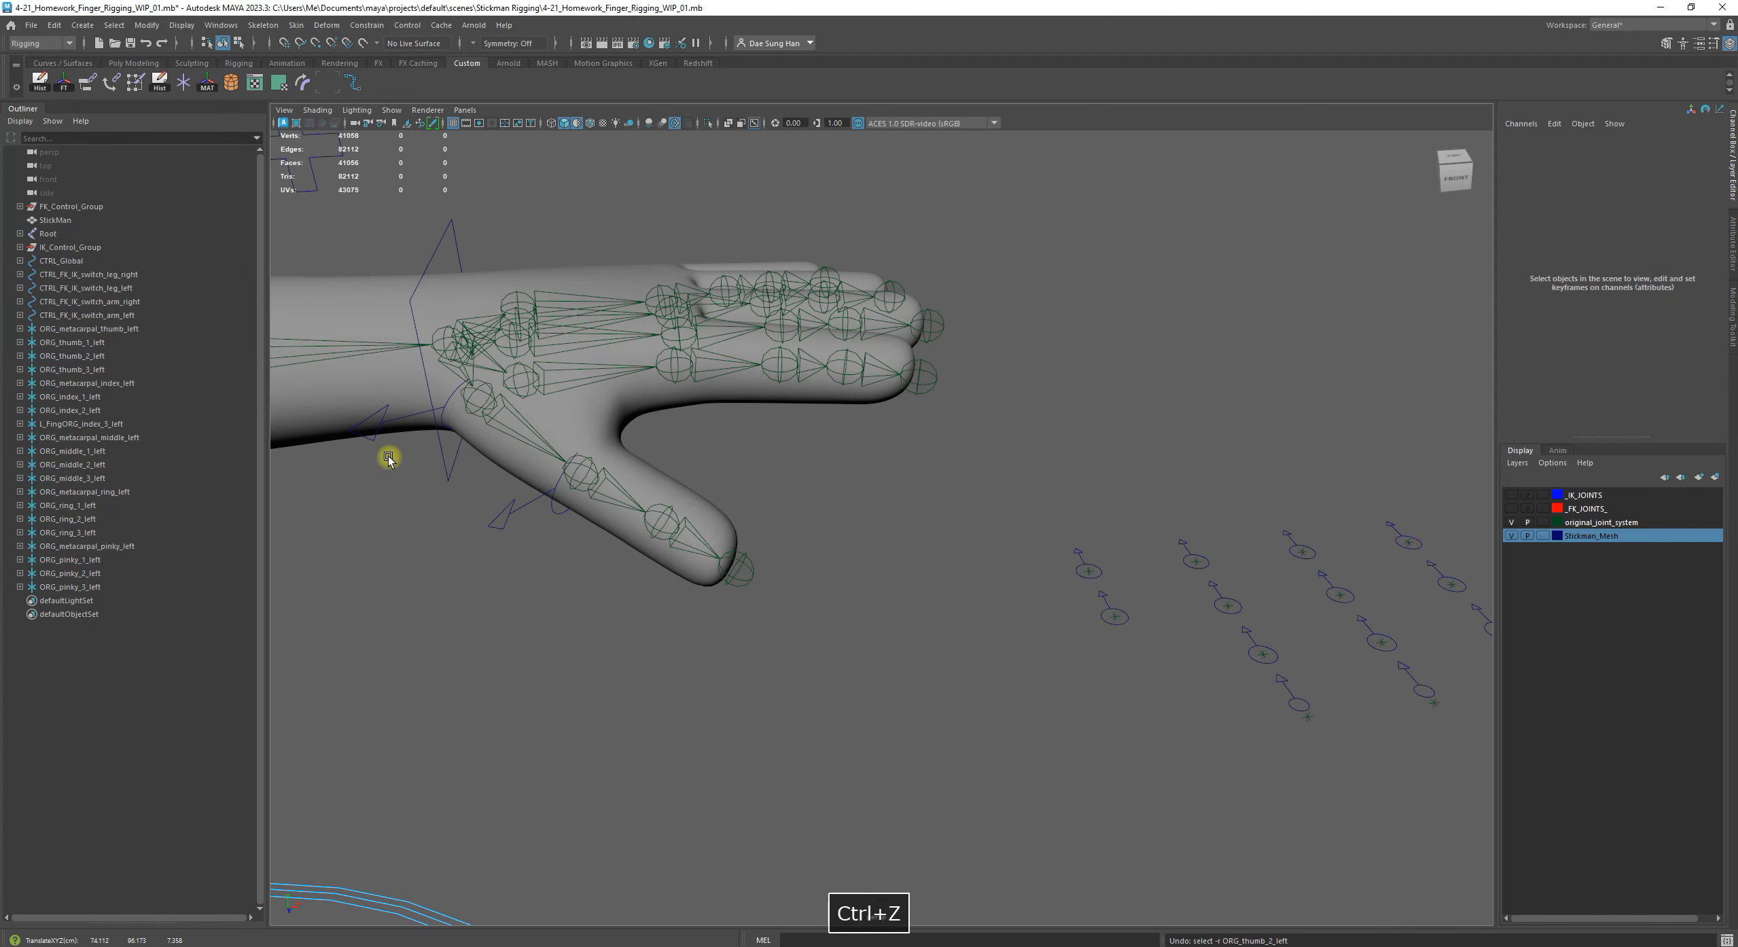
{"action": "key", "text": "ctrl+z"}
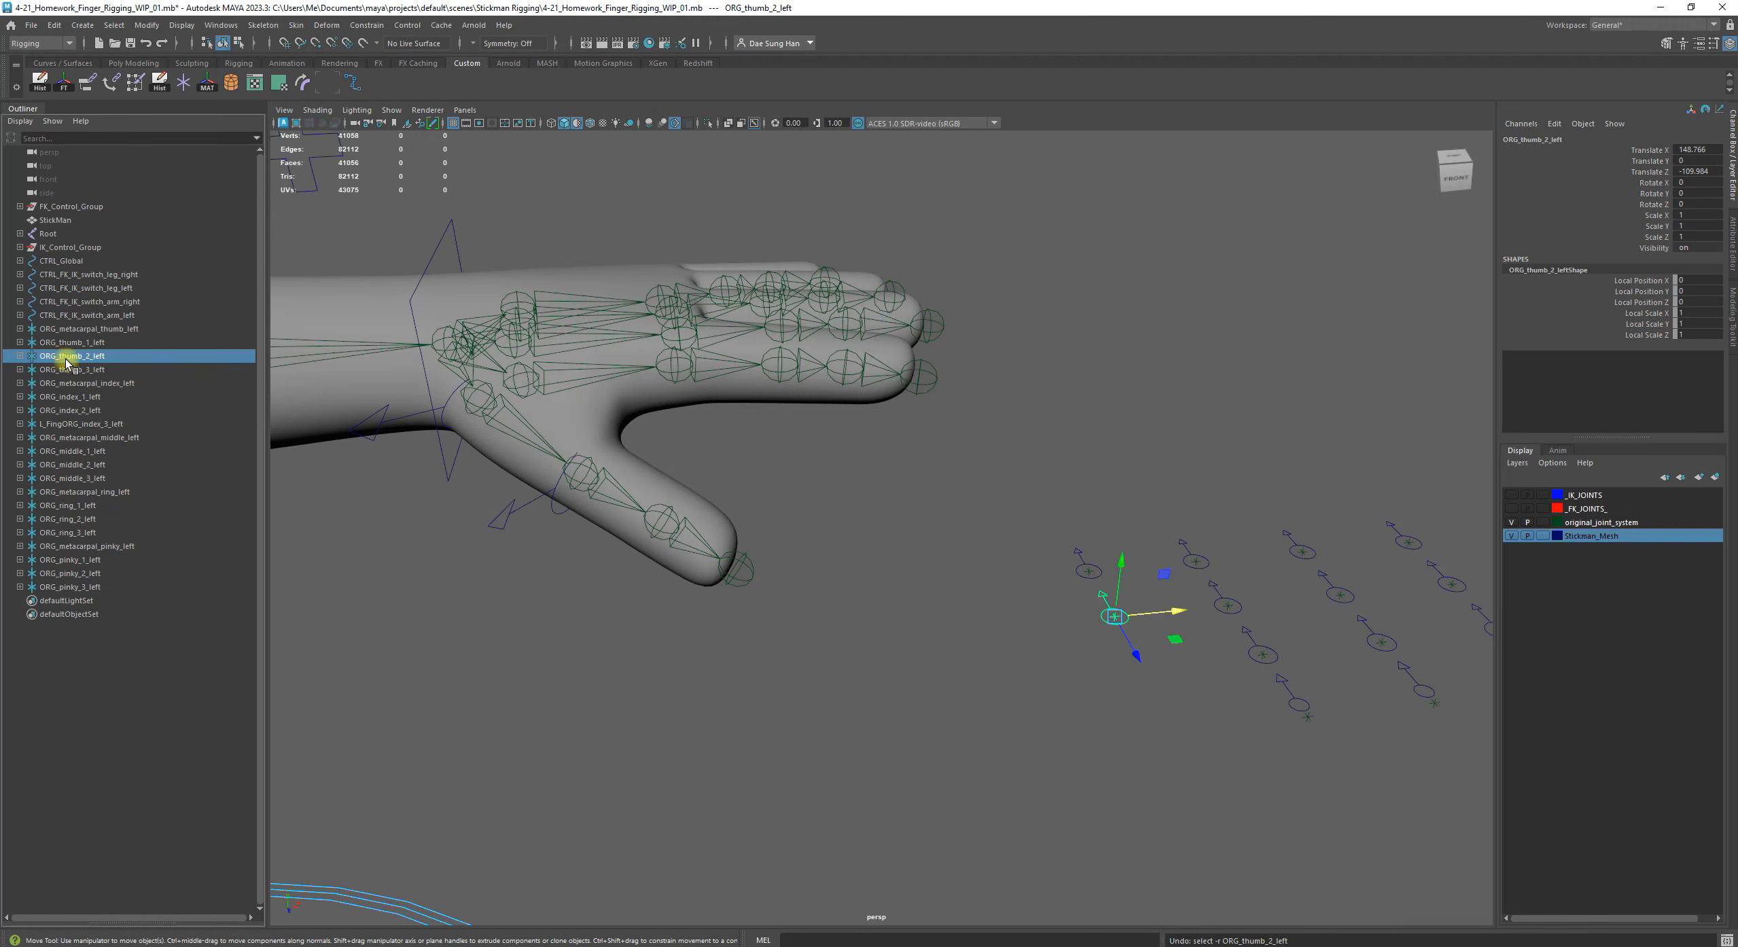
Match all transforms of ORG_thumb_2_left to the thumb joint DEFORM_thumb_left3 and clear the selection
{"action": "left_click", "coordinate": [668, 511], "text": "shift"}
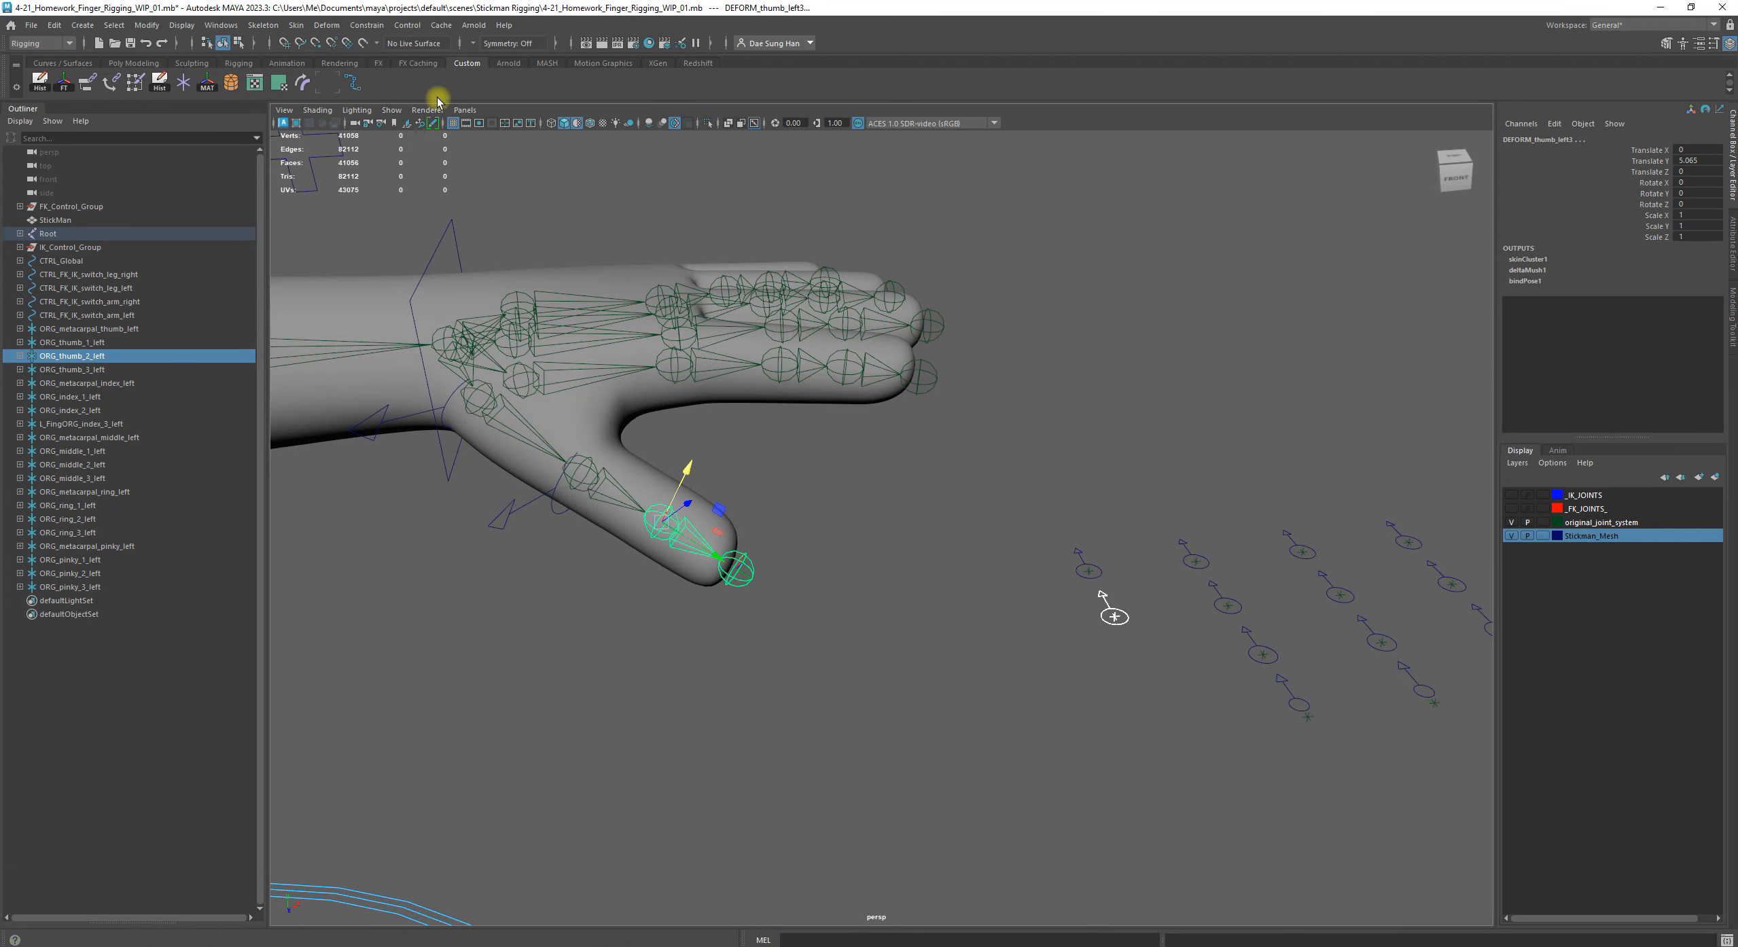
{"action": "left_click", "coordinate": [207, 83]}
{"action": "left_click_drag", "start_coordinate": [710, 516], "coordinate": [1010, 543], "text": "alt"}
{"action": "left_click", "coordinate": [802, 609]}
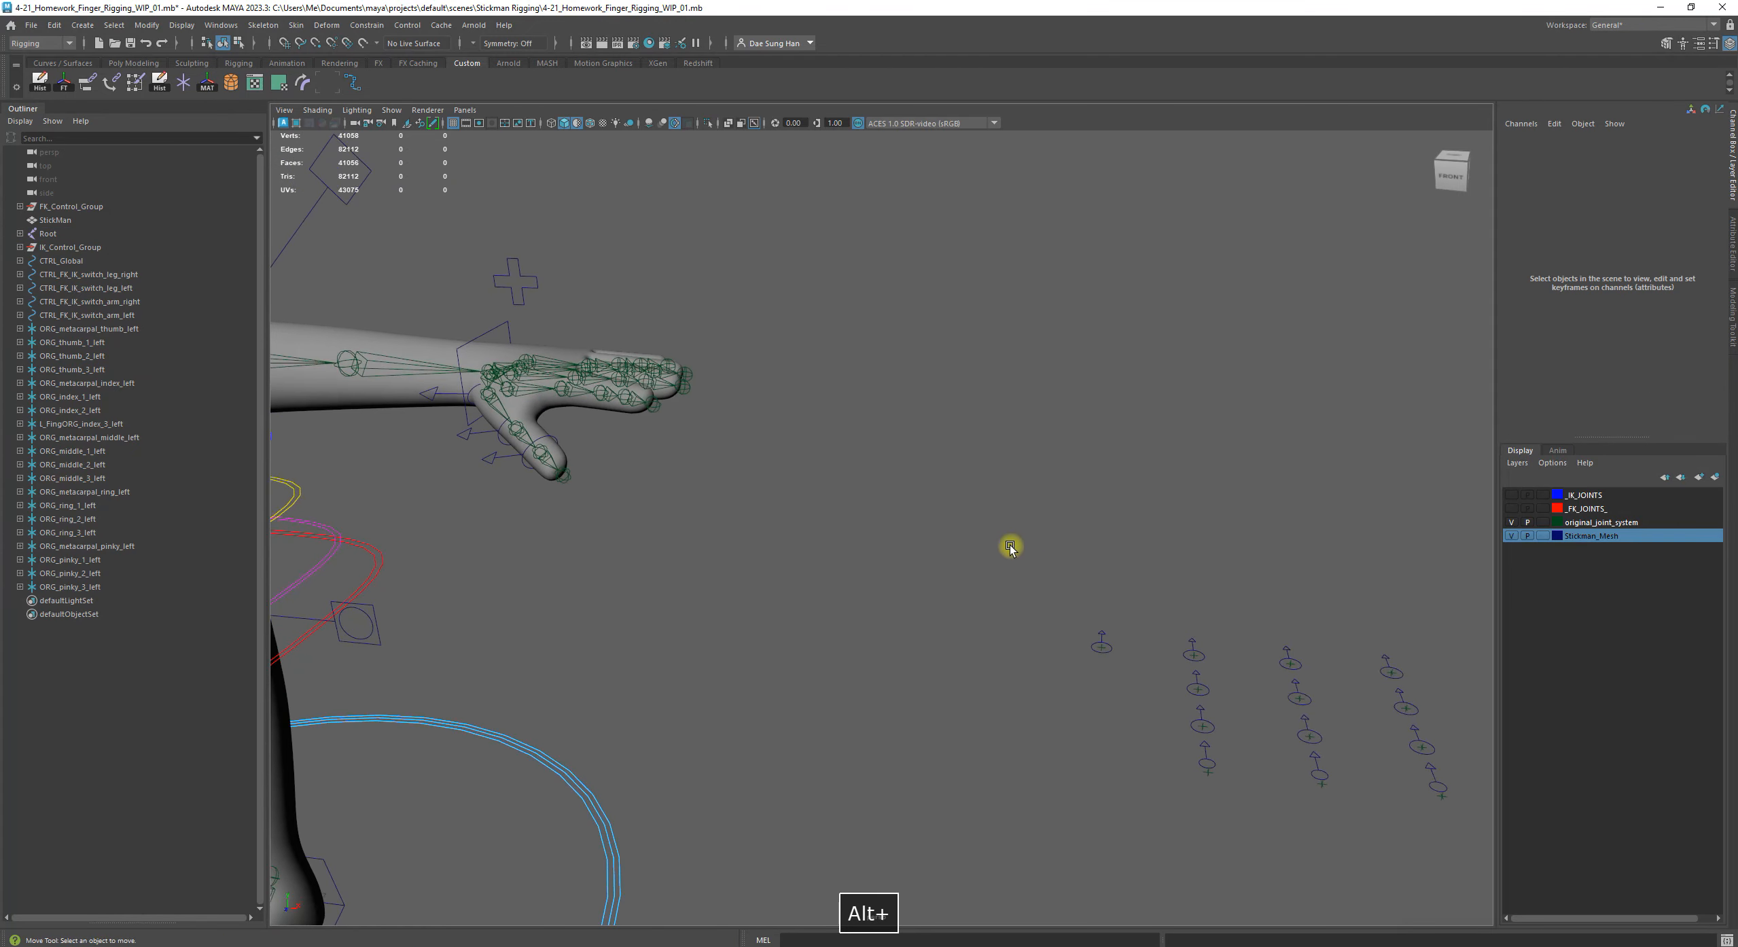
Delete the ORG_thumb_3_left control group lying beside the rows of unplaced finger controls
{"action": "left_click_drag", "start_coordinate": [1082, 595], "coordinate": [1120, 652]}
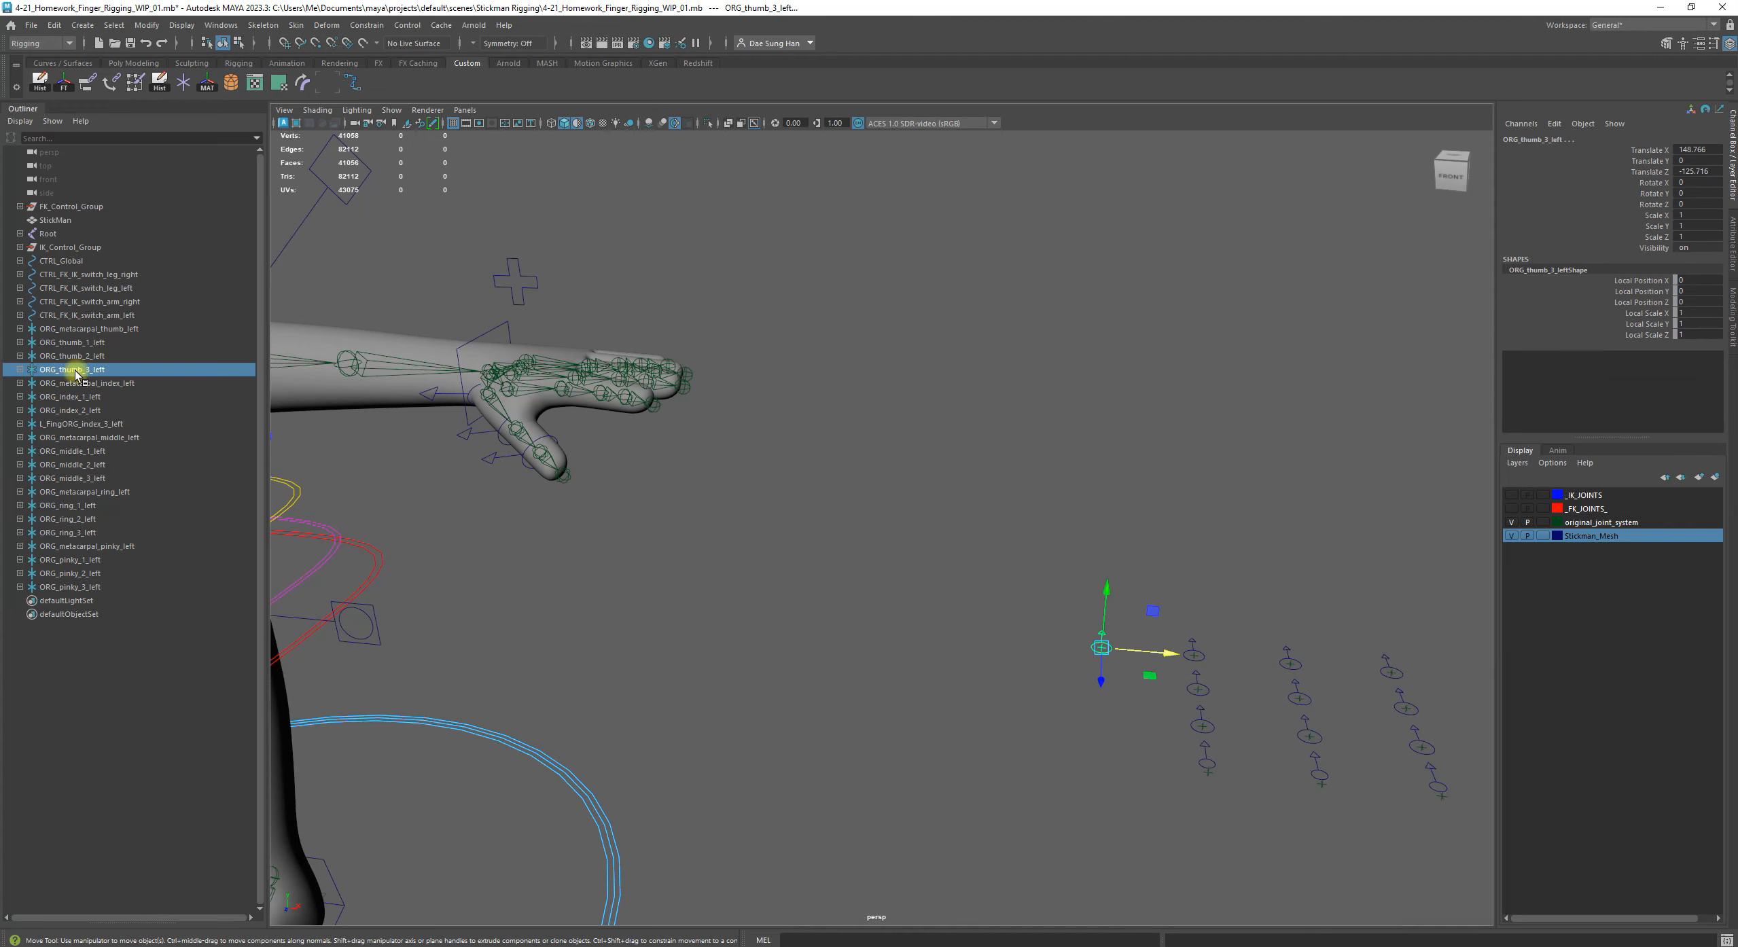
{"action": "left_click_drag", "start_coordinate": [882, 633], "coordinate": [570, 540], "text": "alt"}
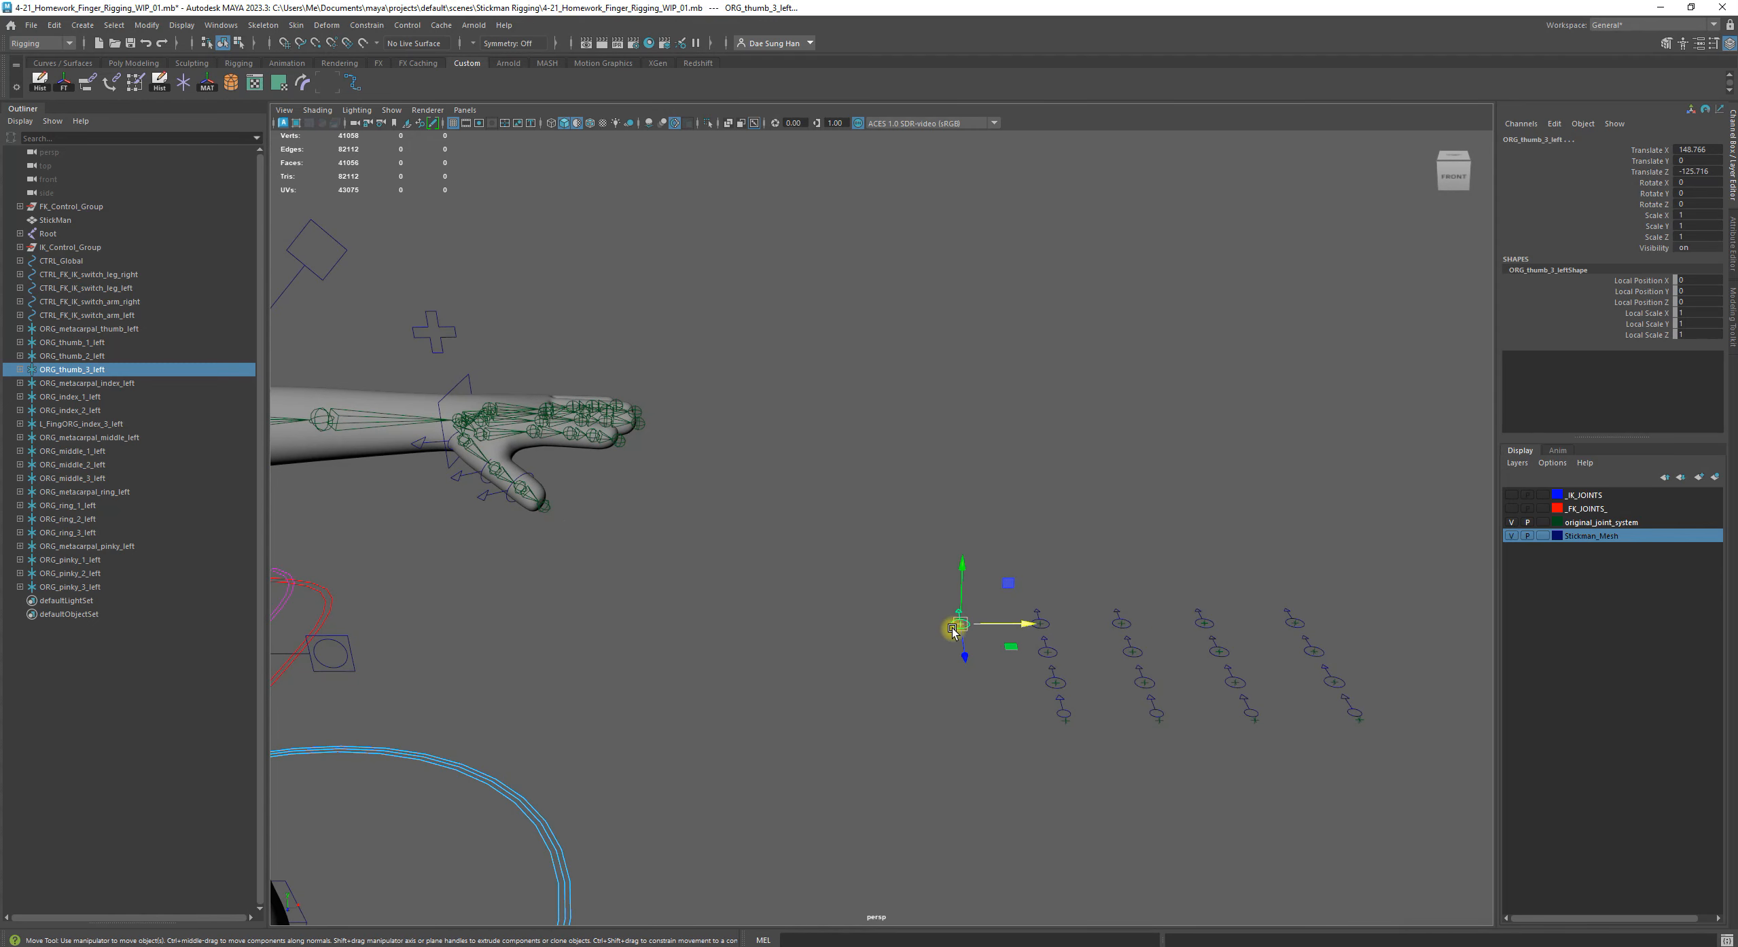
{"action": "key", "text": "Delete"}
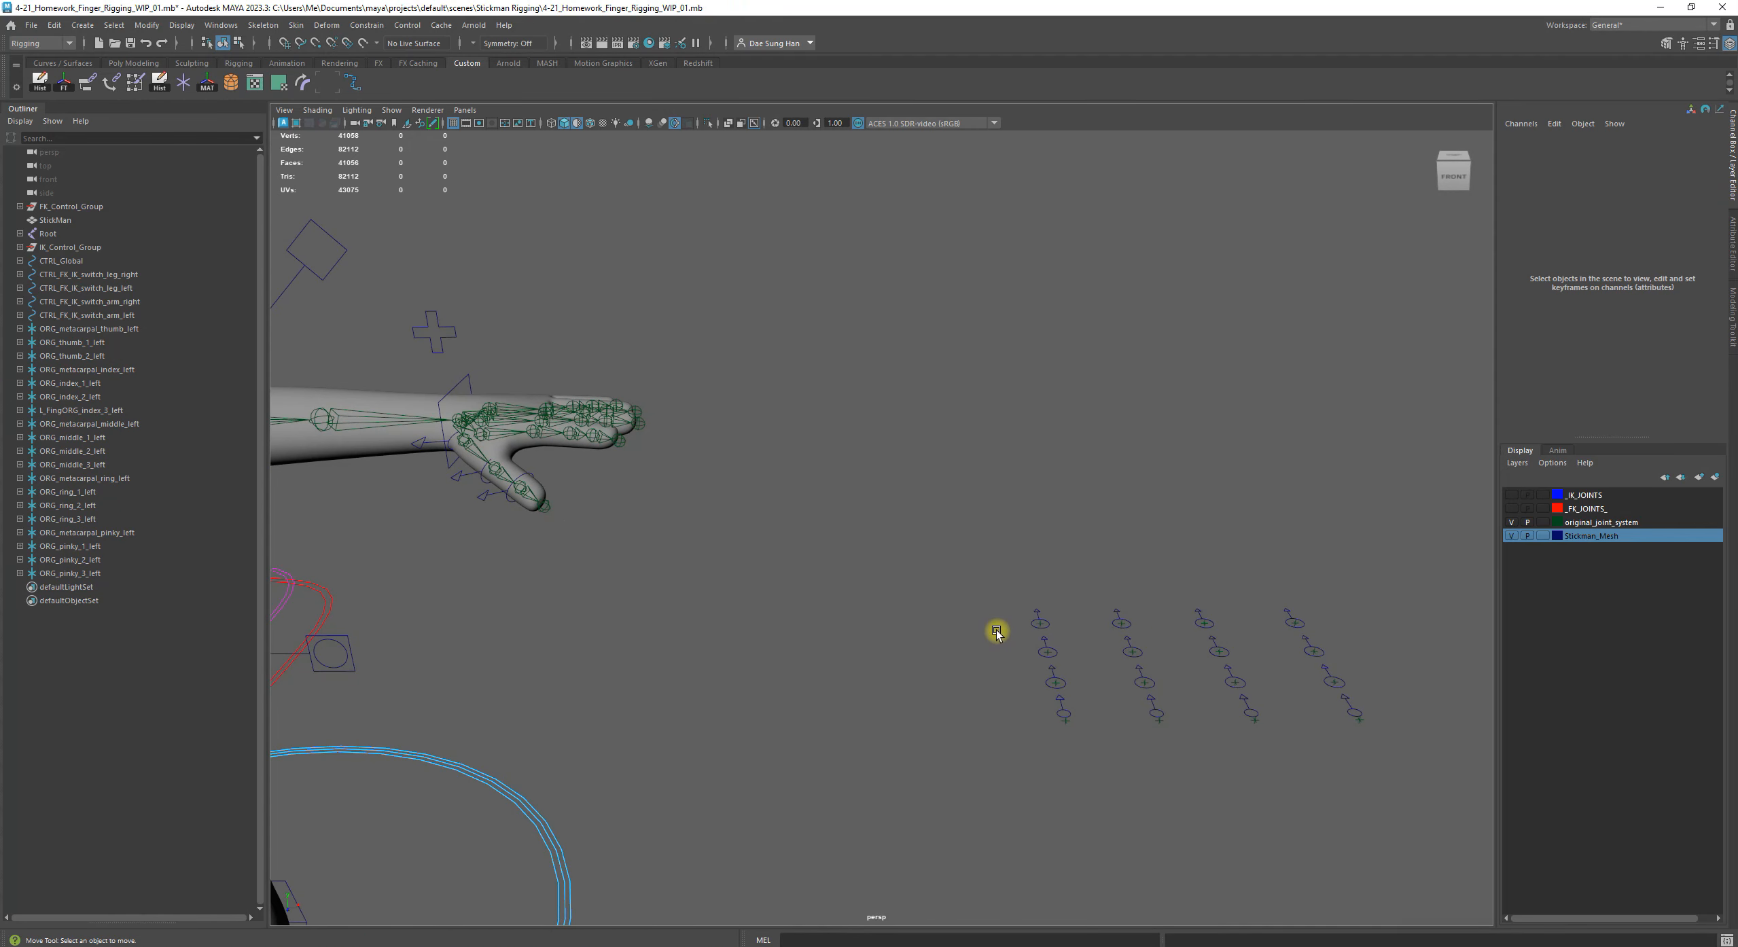
Expand ORG_thumb_1_left, parent ORG_thumb_2_left under its control CTRL_thumb_1_left, and clear the selection
{"action": "middle_click_drag", "start_coordinate": [625, 469], "coordinate": [944, 517], "text": "alt"}
{"action": "right_click_drag", "start_coordinate": [747, 503], "coordinate": [951, 530], "text": "alt"}
{"action": "left_click_drag", "start_coordinate": [748, 489], "coordinate": [918, 578], "text": "alt"}
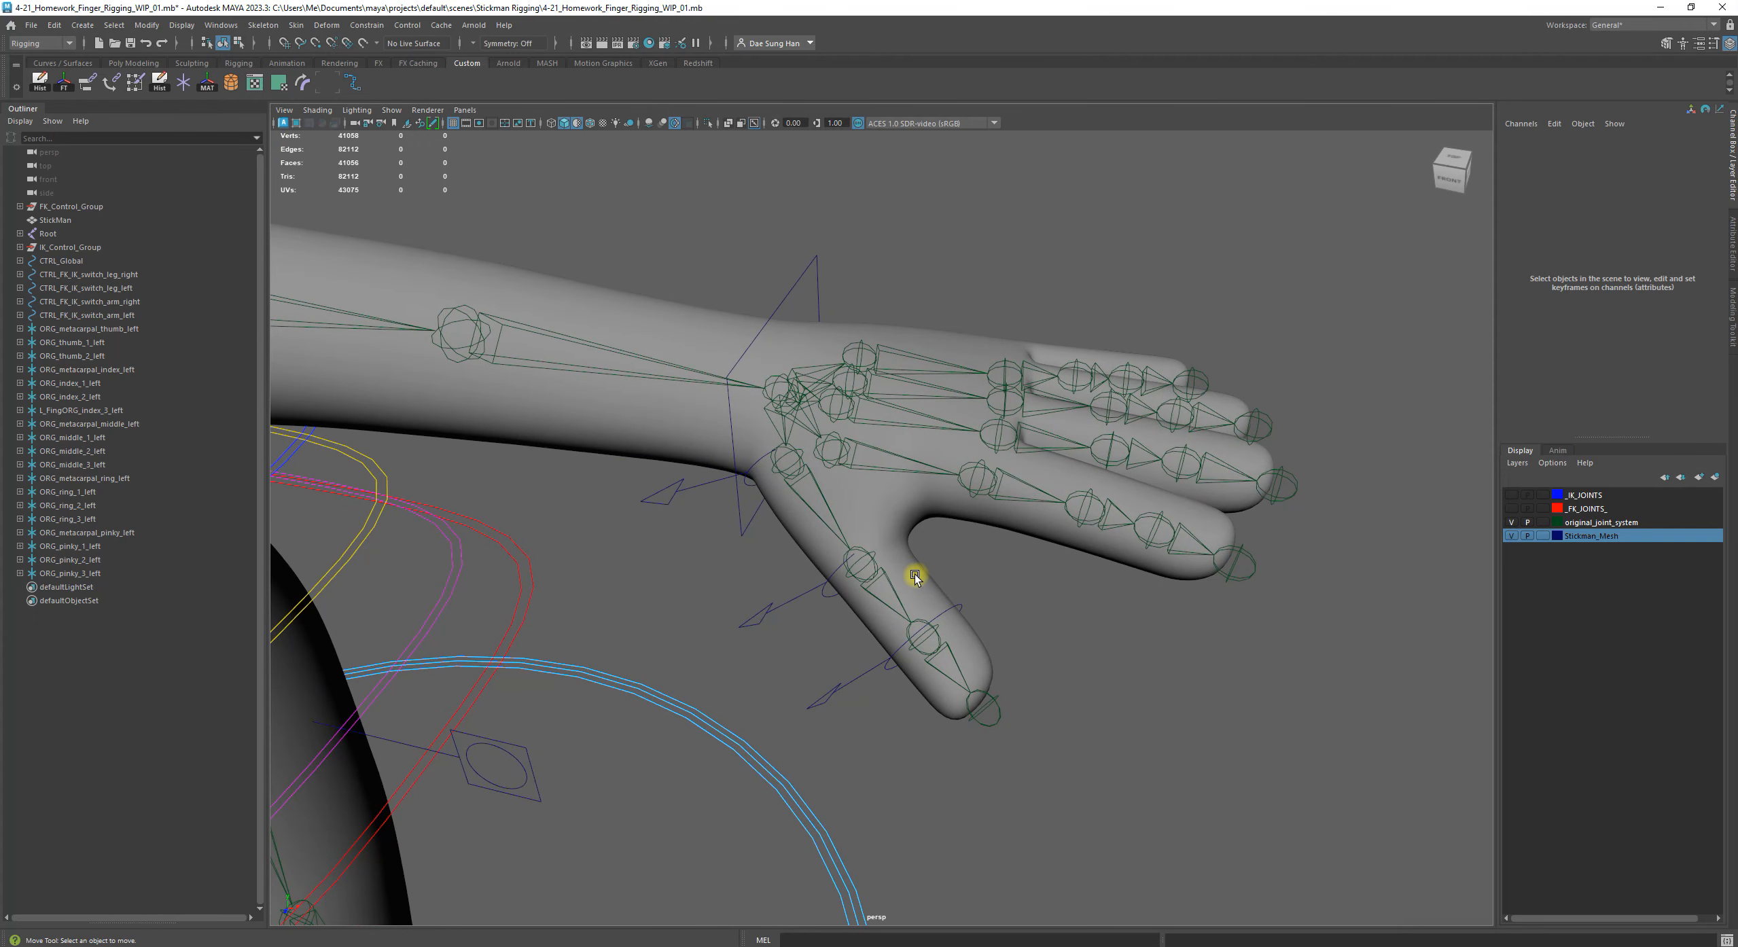
{"action": "left_click", "coordinate": [144, 357]}
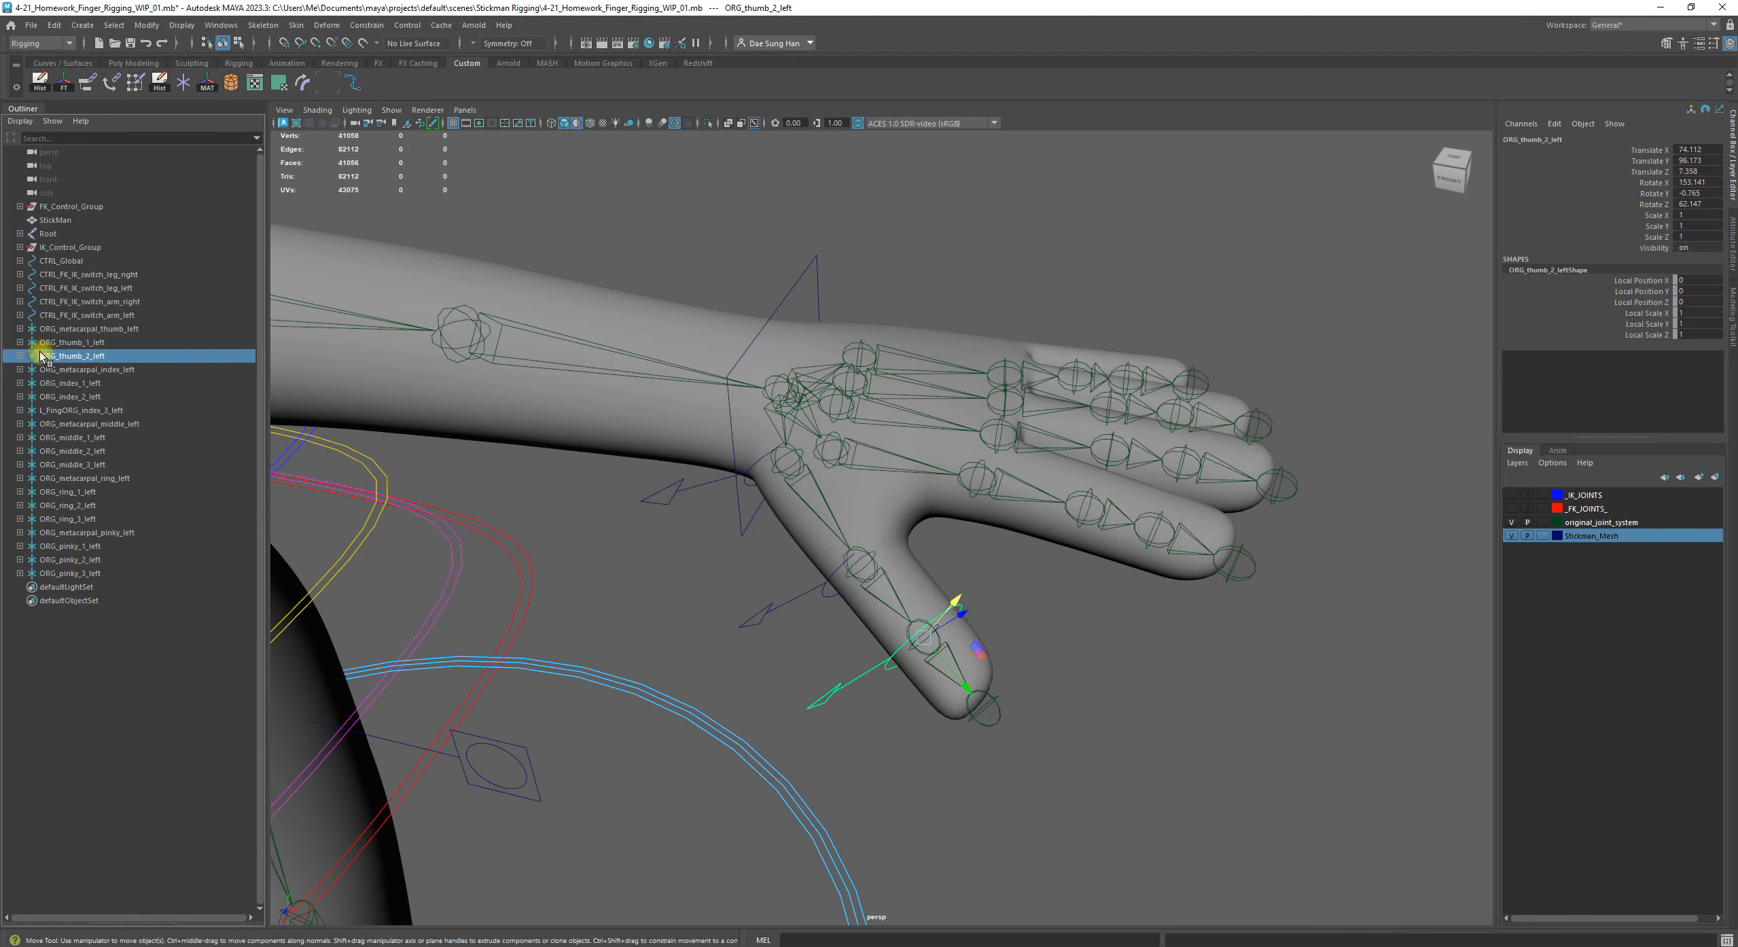
{"action": "mouse_move", "coordinate": [53, 362]}
{"action": "left_mouse_down"}
{"action": "mouse_move", "coordinate": [24, 345]}
{"action": "mouse_move", "coordinate": [50, 384]}
{"action": "mouse_move", "coordinate": [80, 343]}
{"action": "mouse_move", "coordinate": [108, 356]}
{"action": "mouse_move", "coordinate": [68, 343]}
{"action": "mouse_move", "coordinate": [93, 348]}
{"action": "mouse_move", "coordinate": [73, 374]}
{"action": "left_mouse_up"}
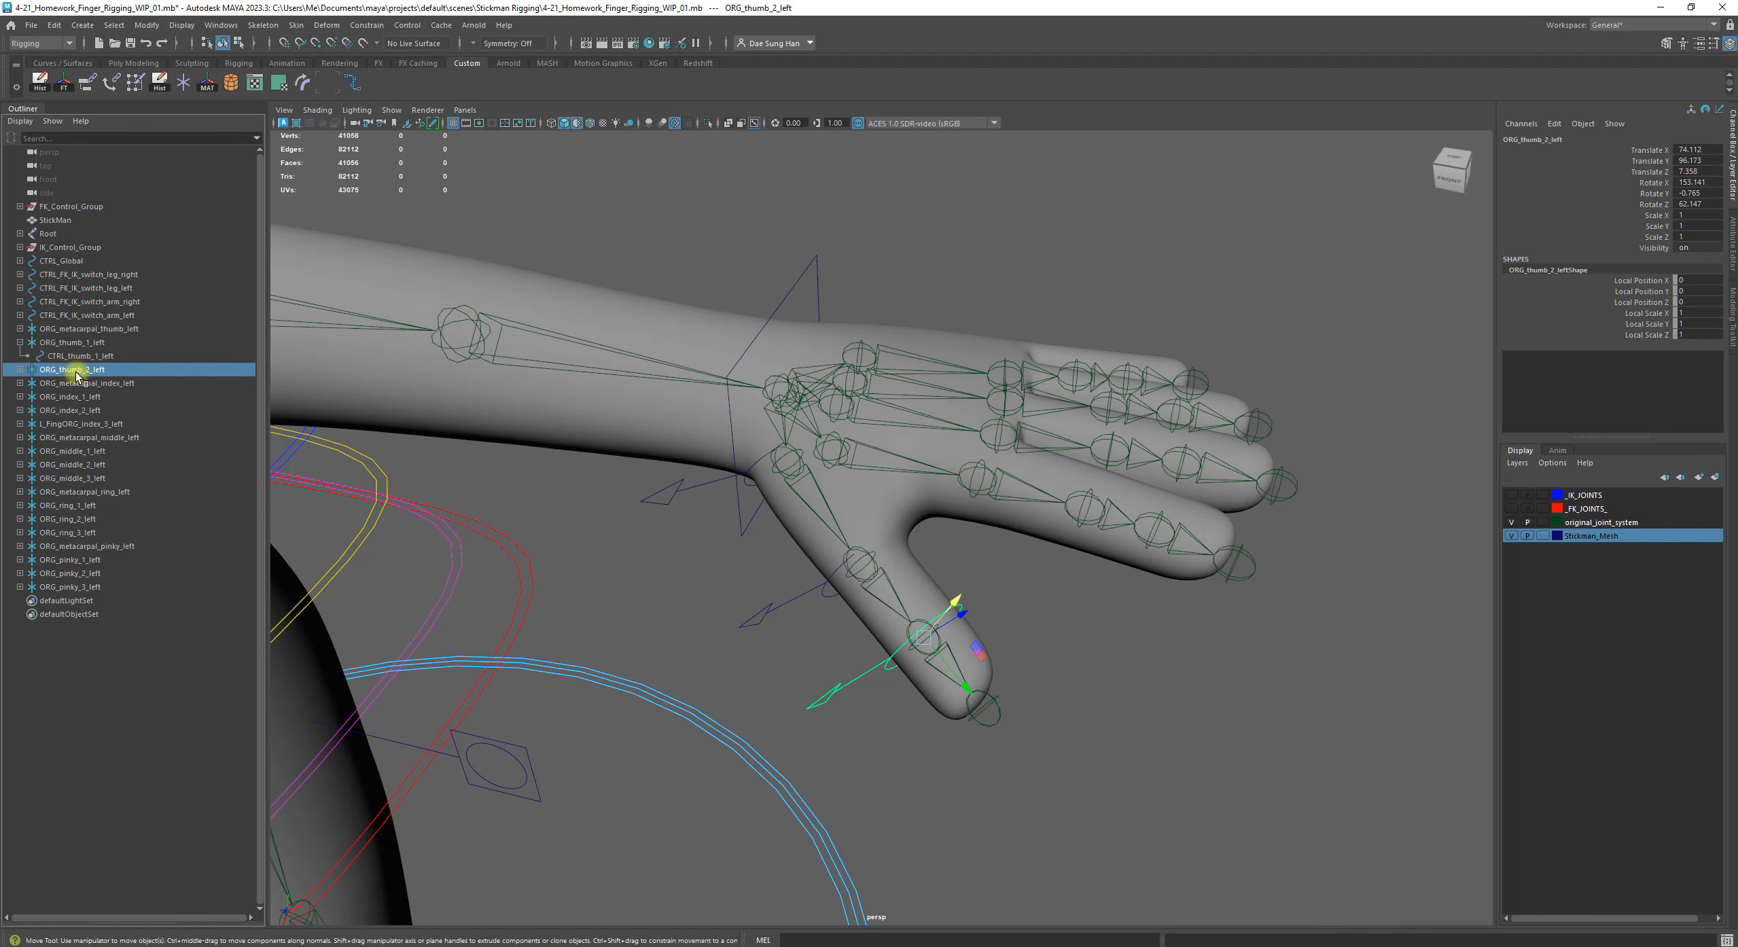
{"action": "left_click_drag", "start_coordinate": [76, 376], "coordinate": [88, 358]}
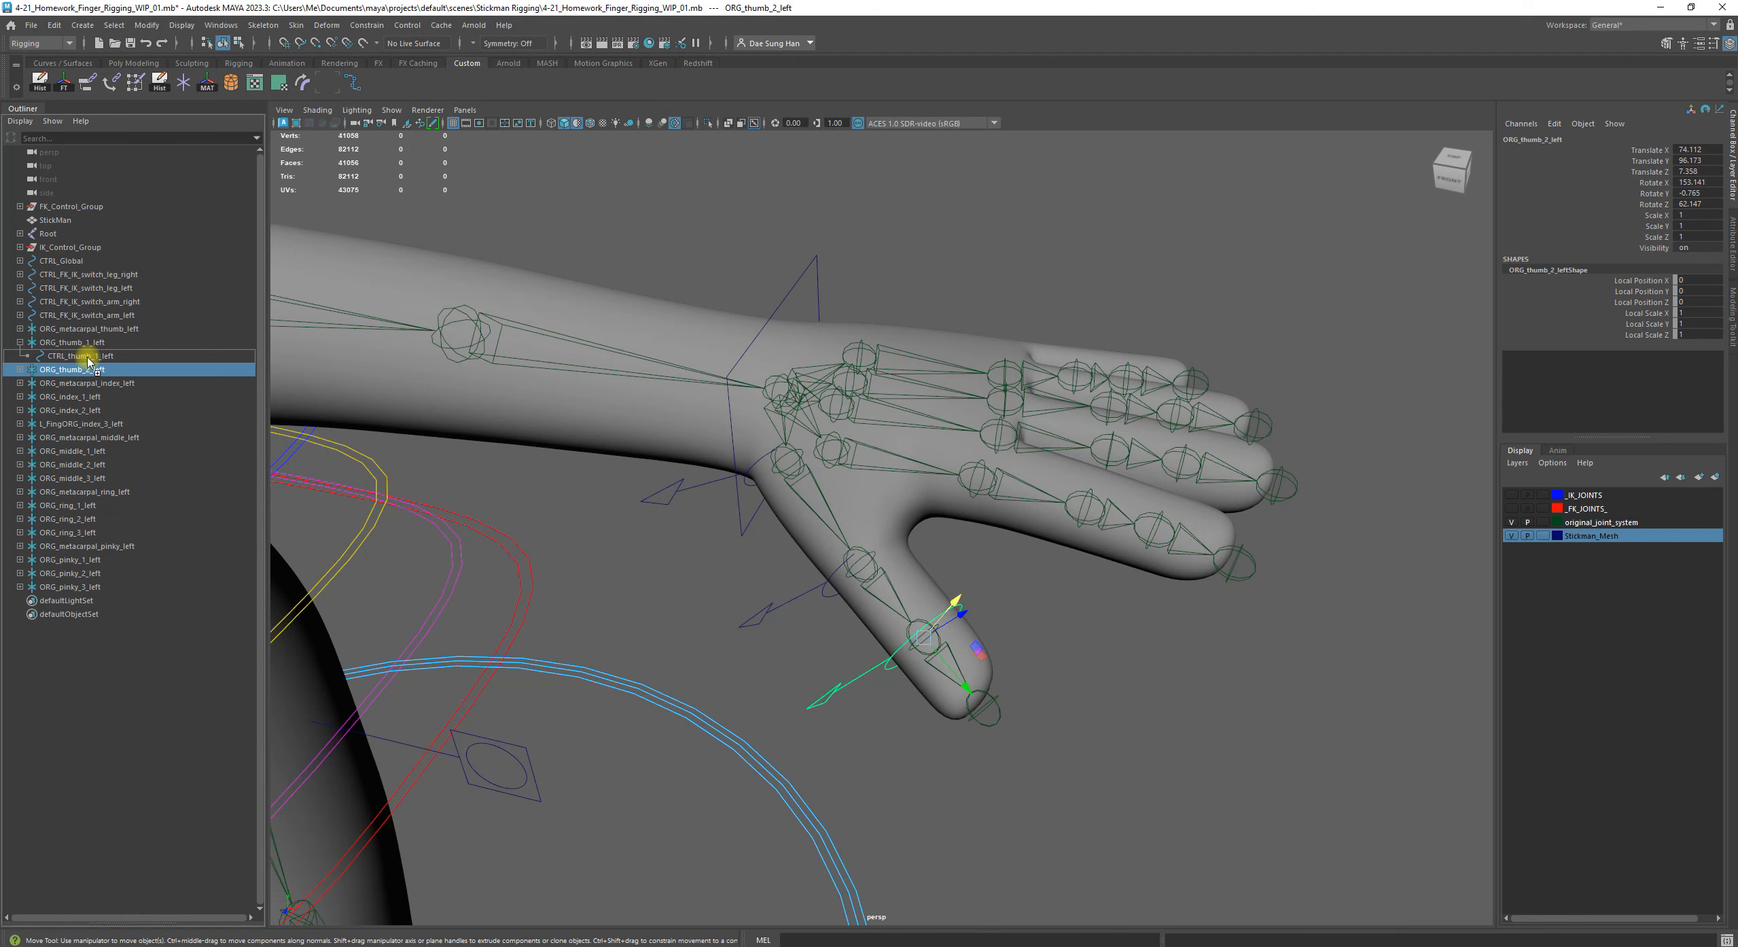
{"action": "left_click_drag", "start_coordinate": [88, 359], "coordinate": [86, 359]}
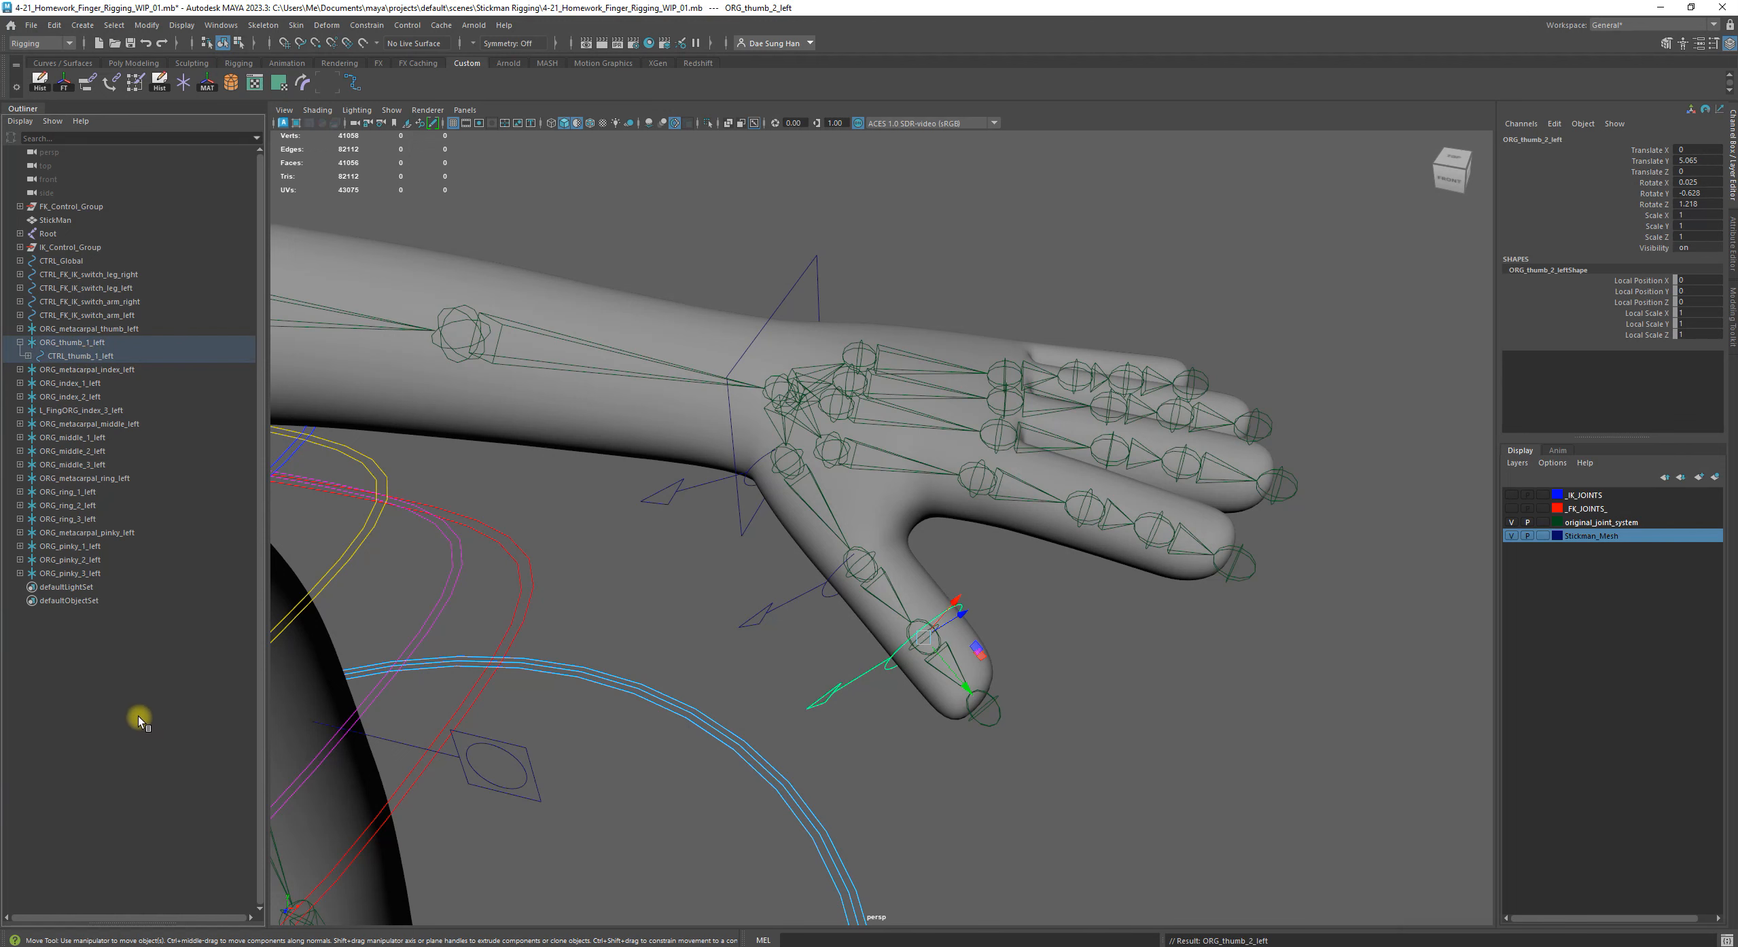
{"action": "key", "text": "ctrl+z"}
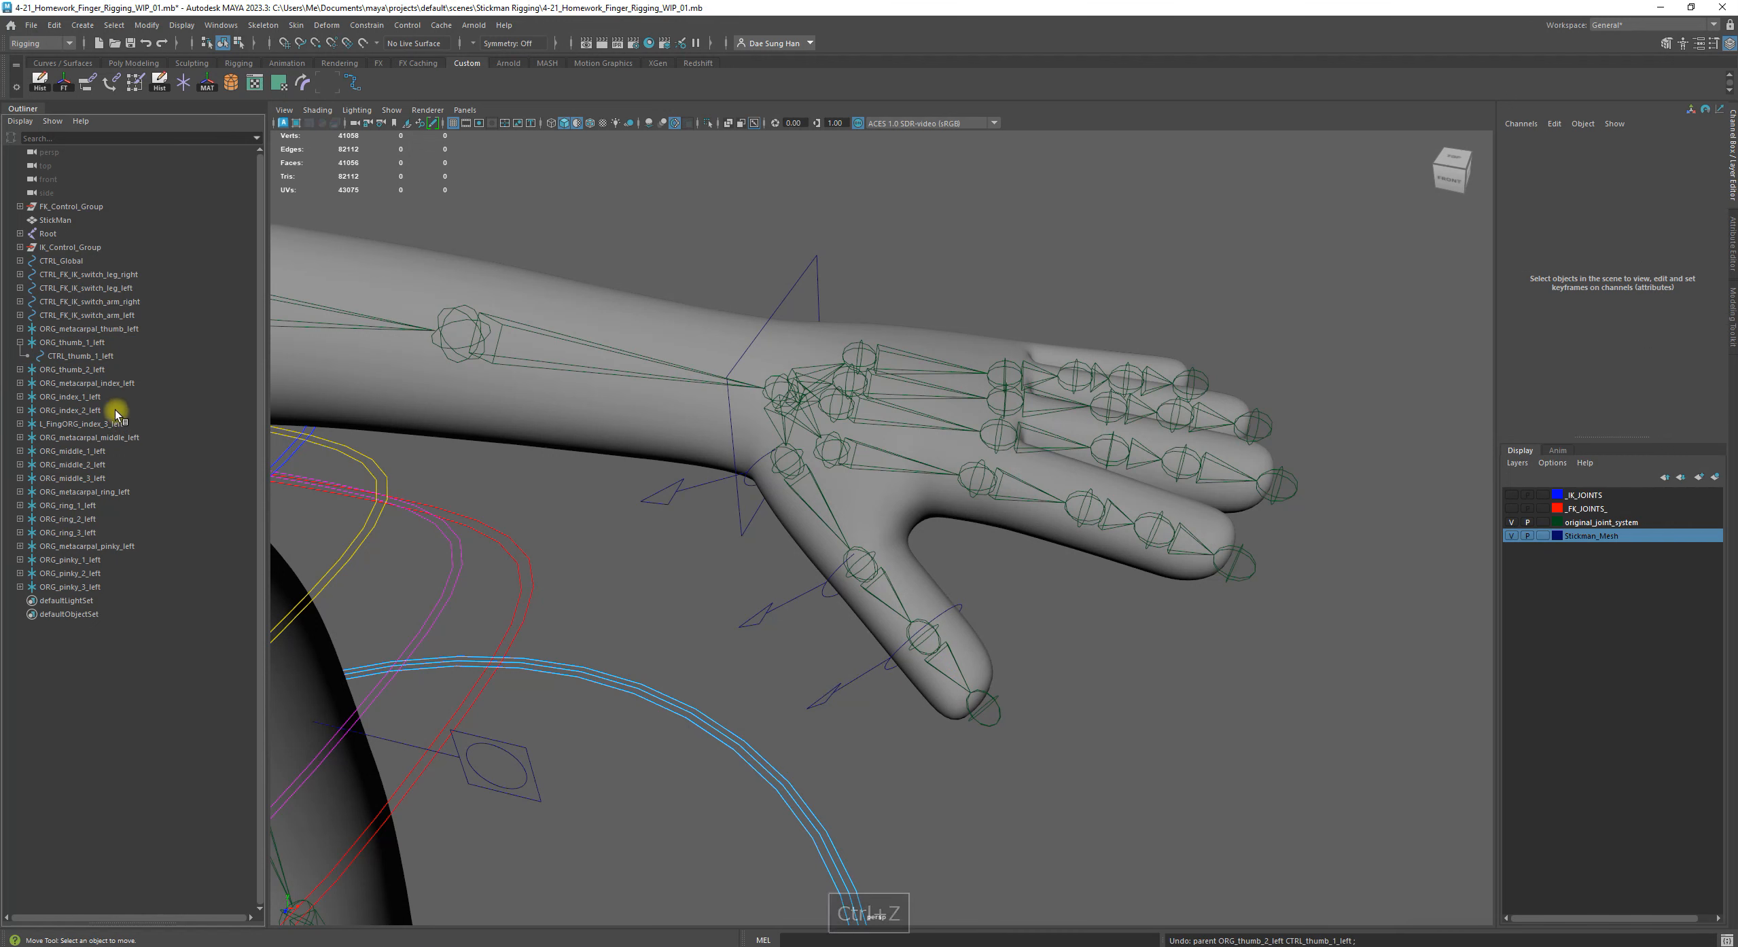
{"action": "left_click", "coordinate": [98, 372]}
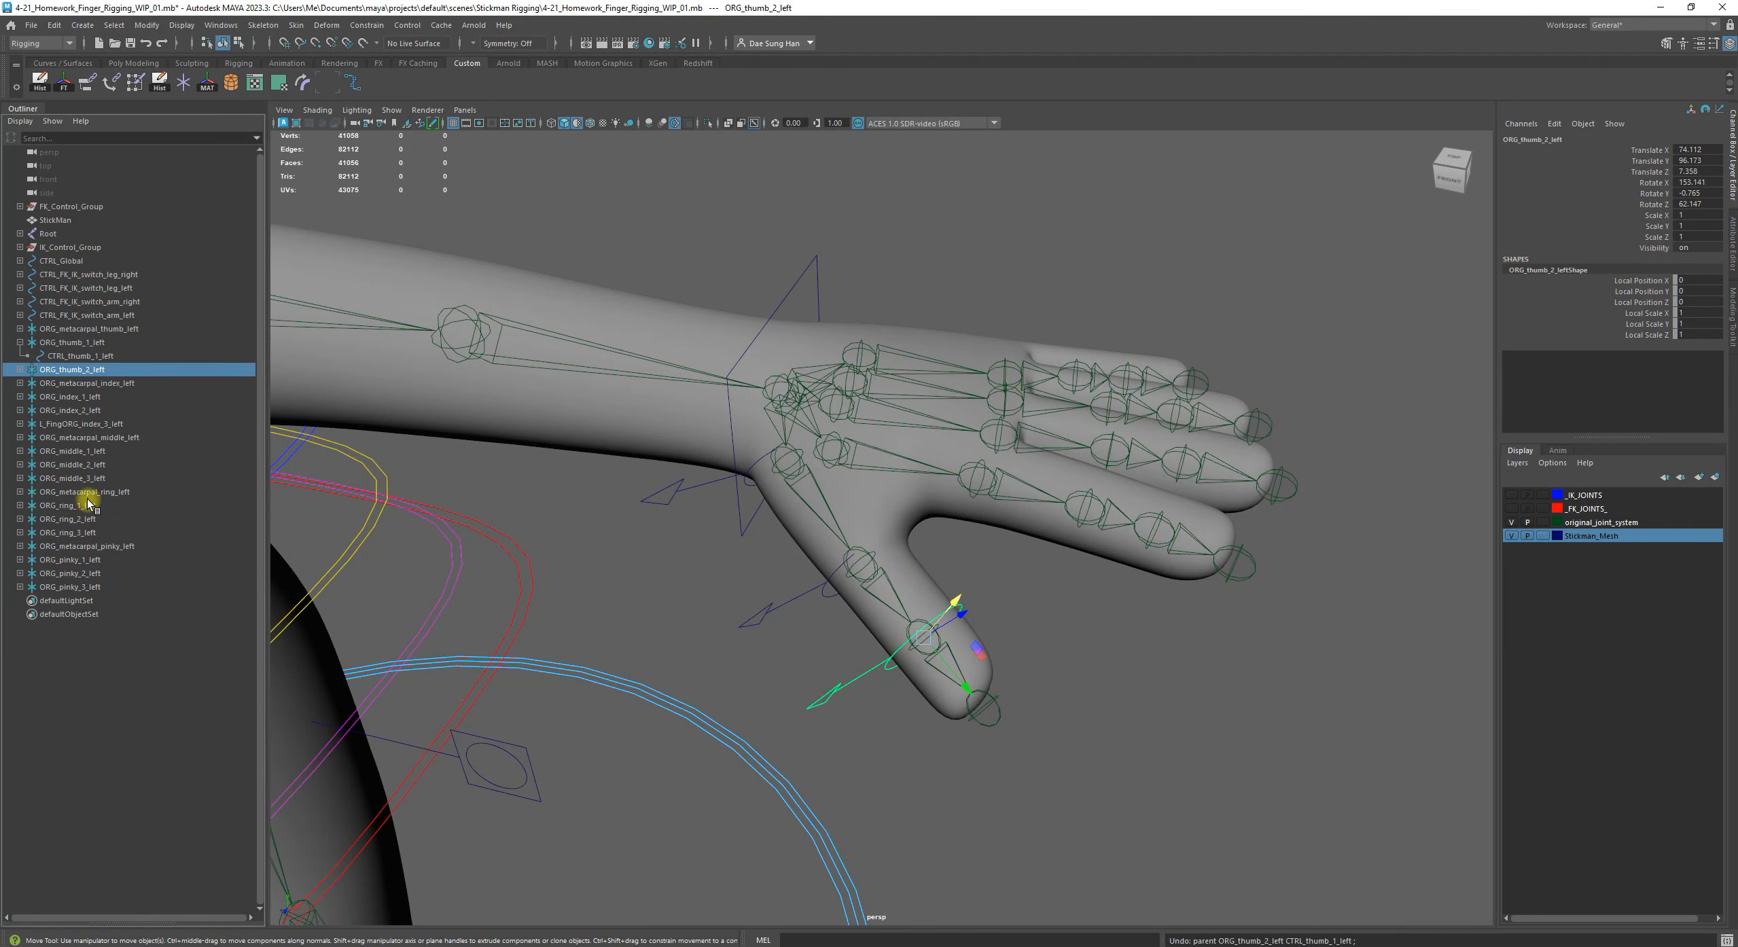
{"action": "middle_click_drag", "start_coordinate": [90, 372], "coordinate": [113, 356]}
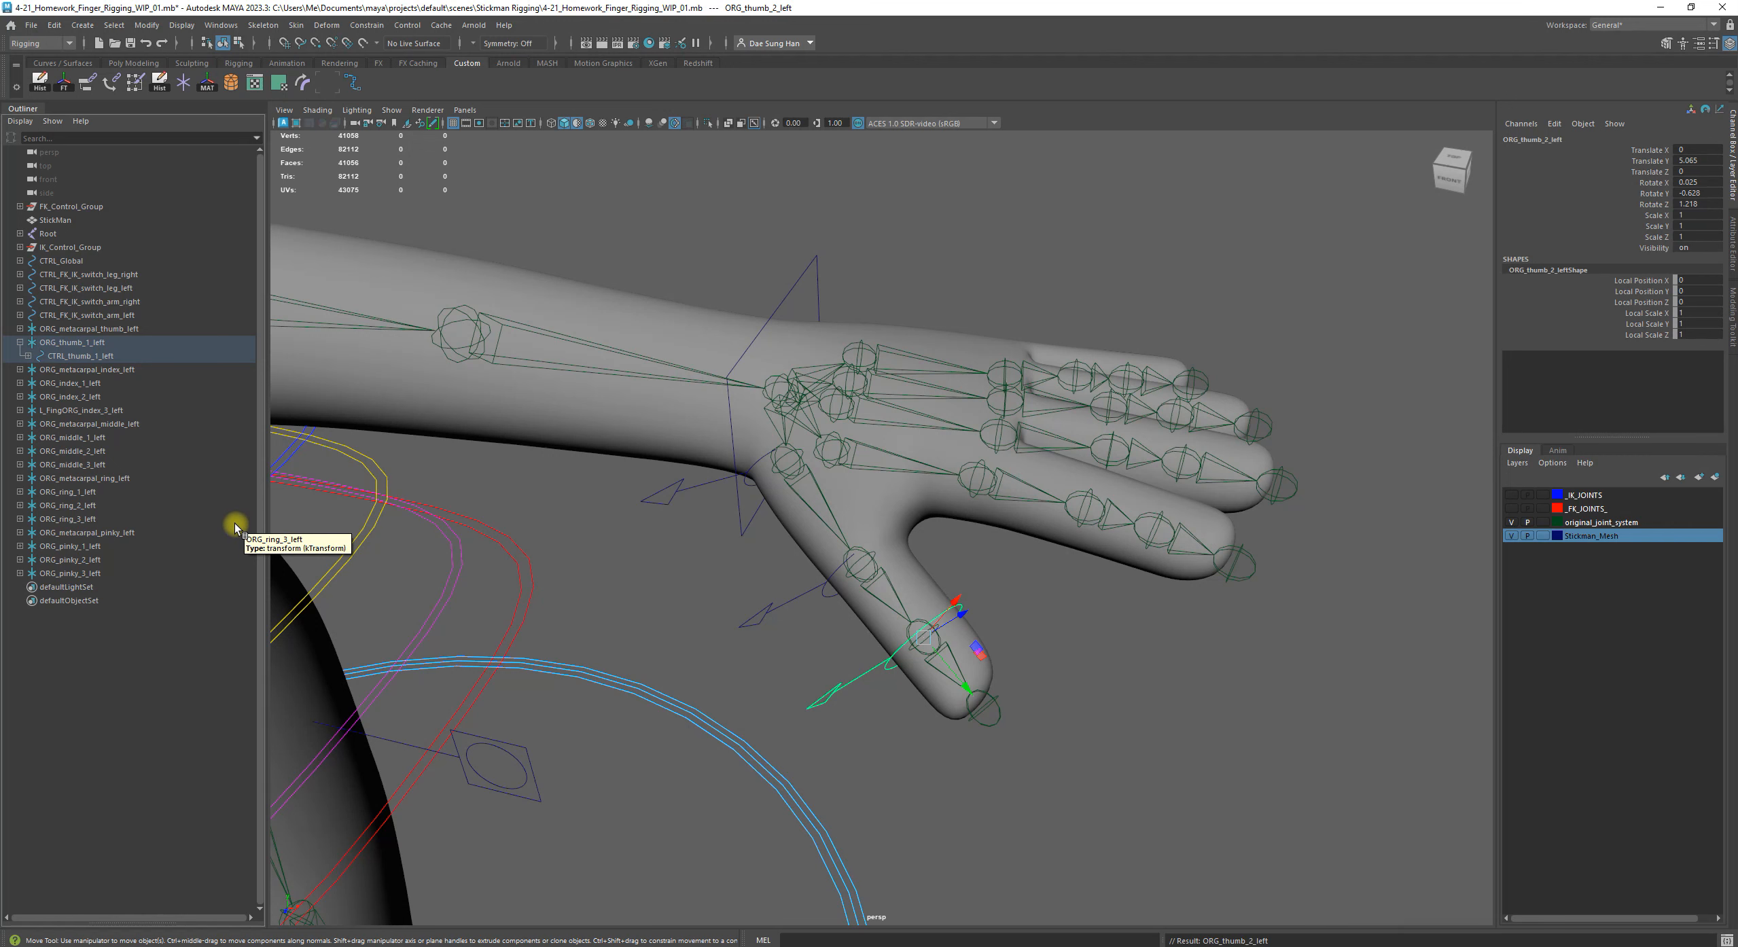
{"action": "left_click", "coordinate": [726, 602]}
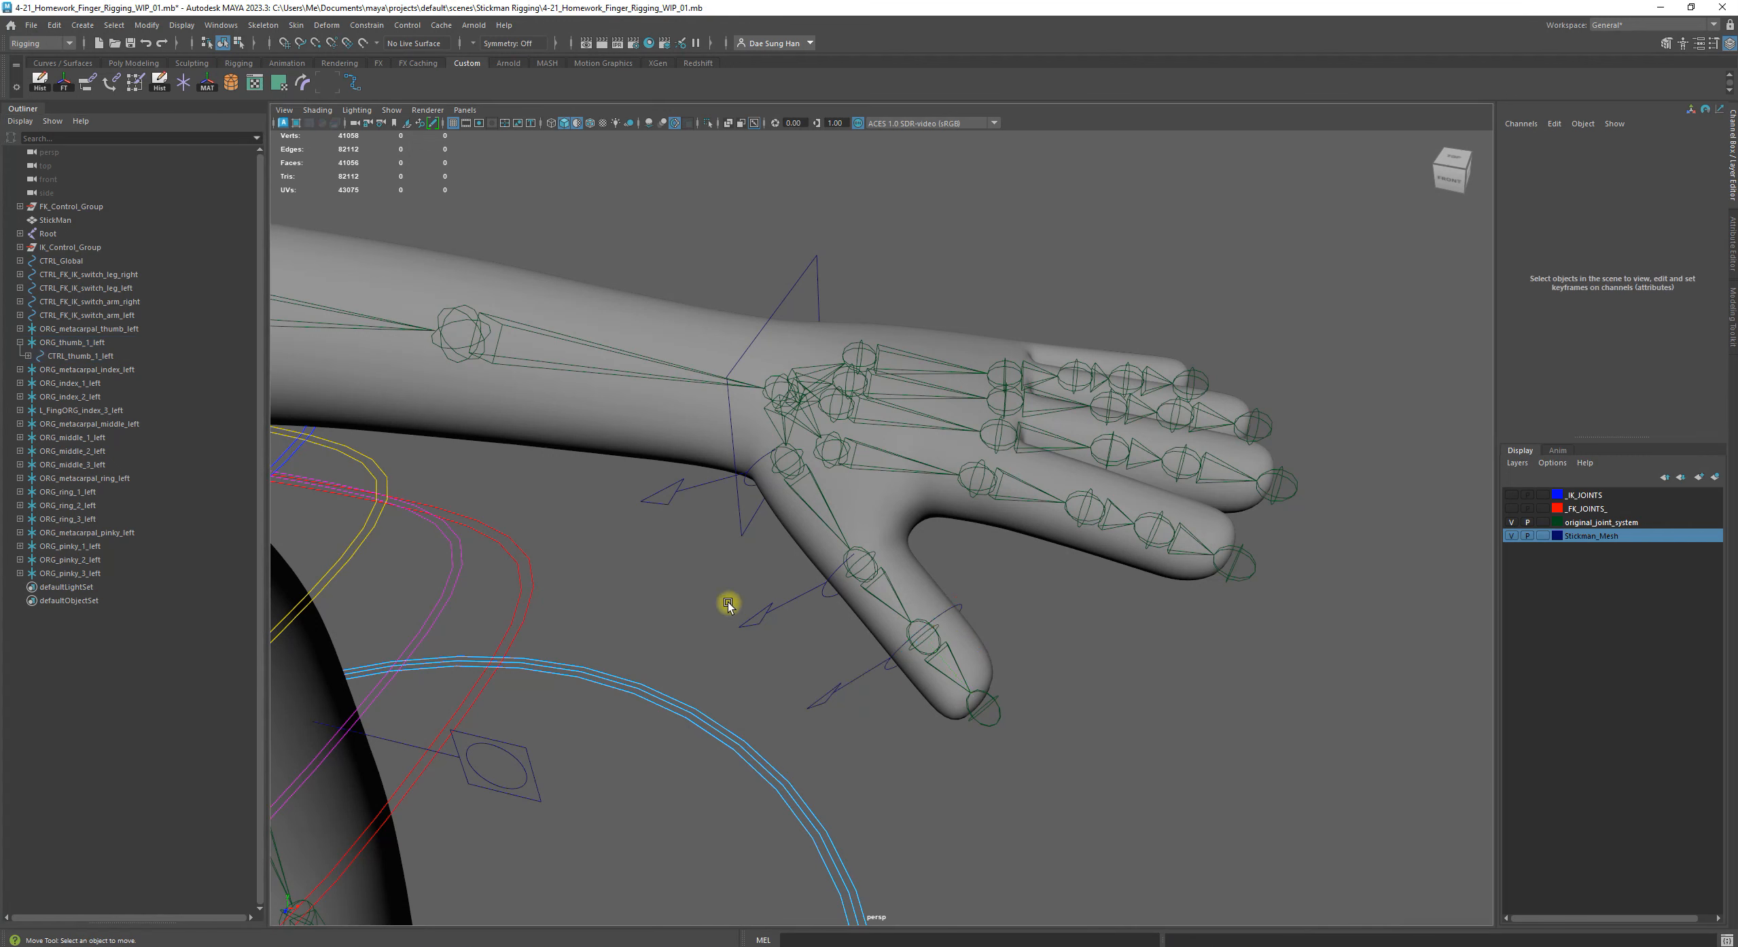
Test-rotate CTRL_thumb_1_left by about -71 degrees around X, undo the rotation and clear the selection
{"action": "left_click", "coordinate": [760, 615]}
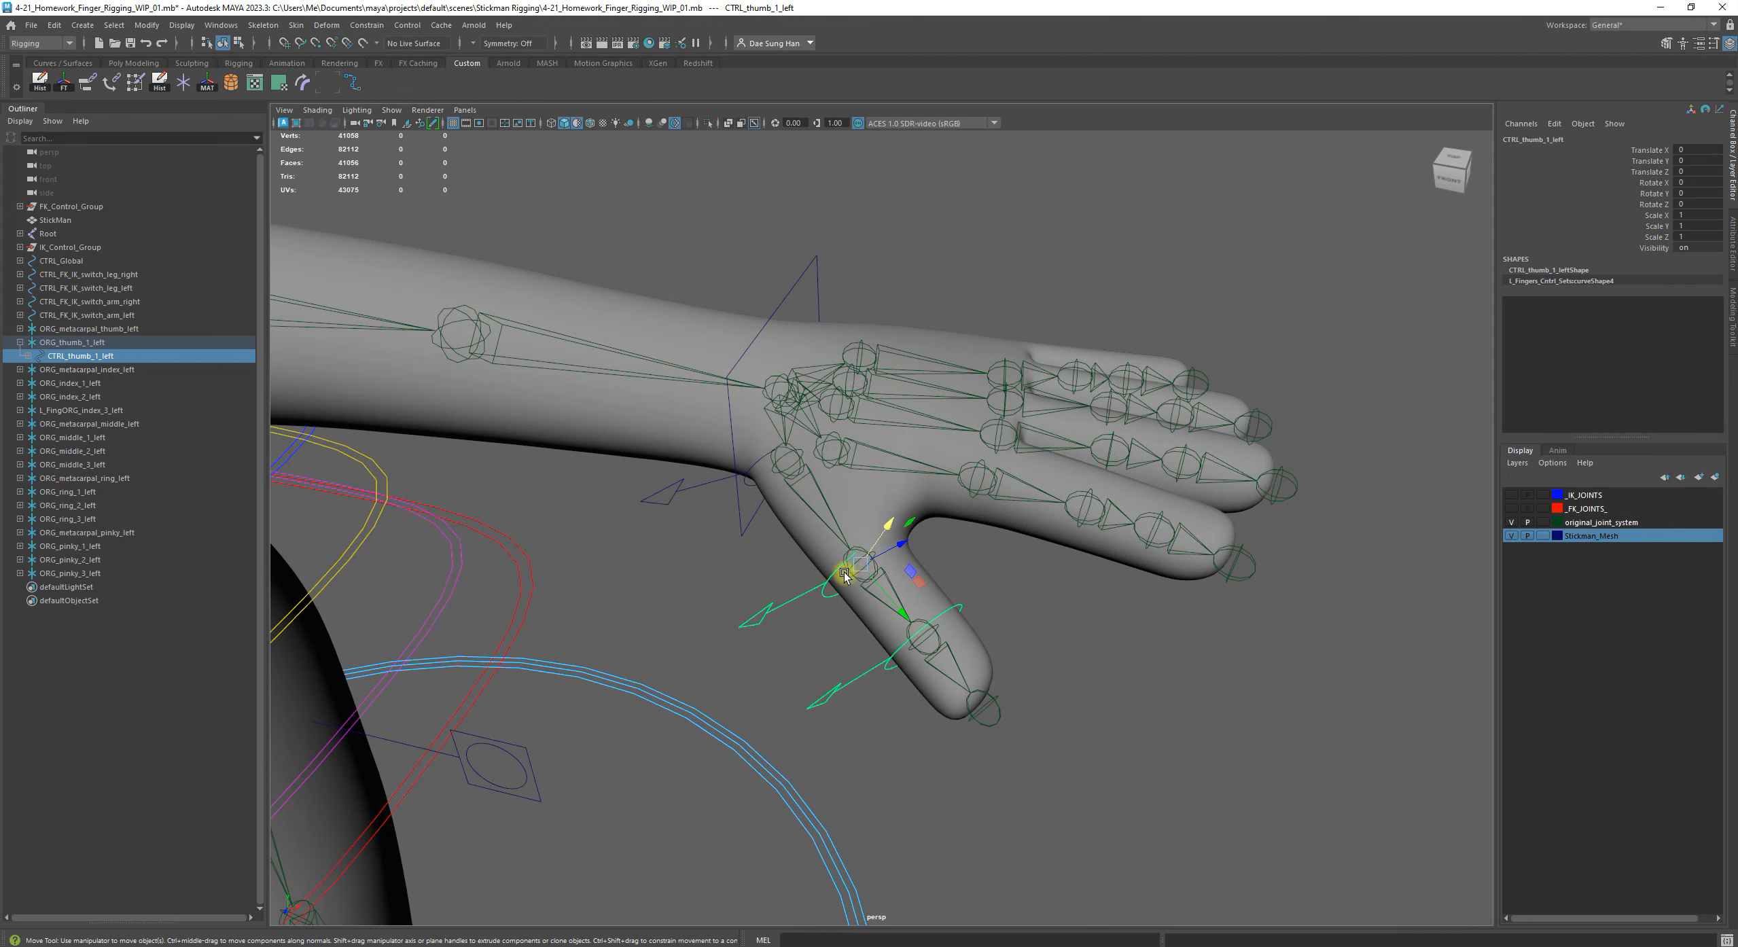
{"action": "left_click", "coordinate": [786, 607]}
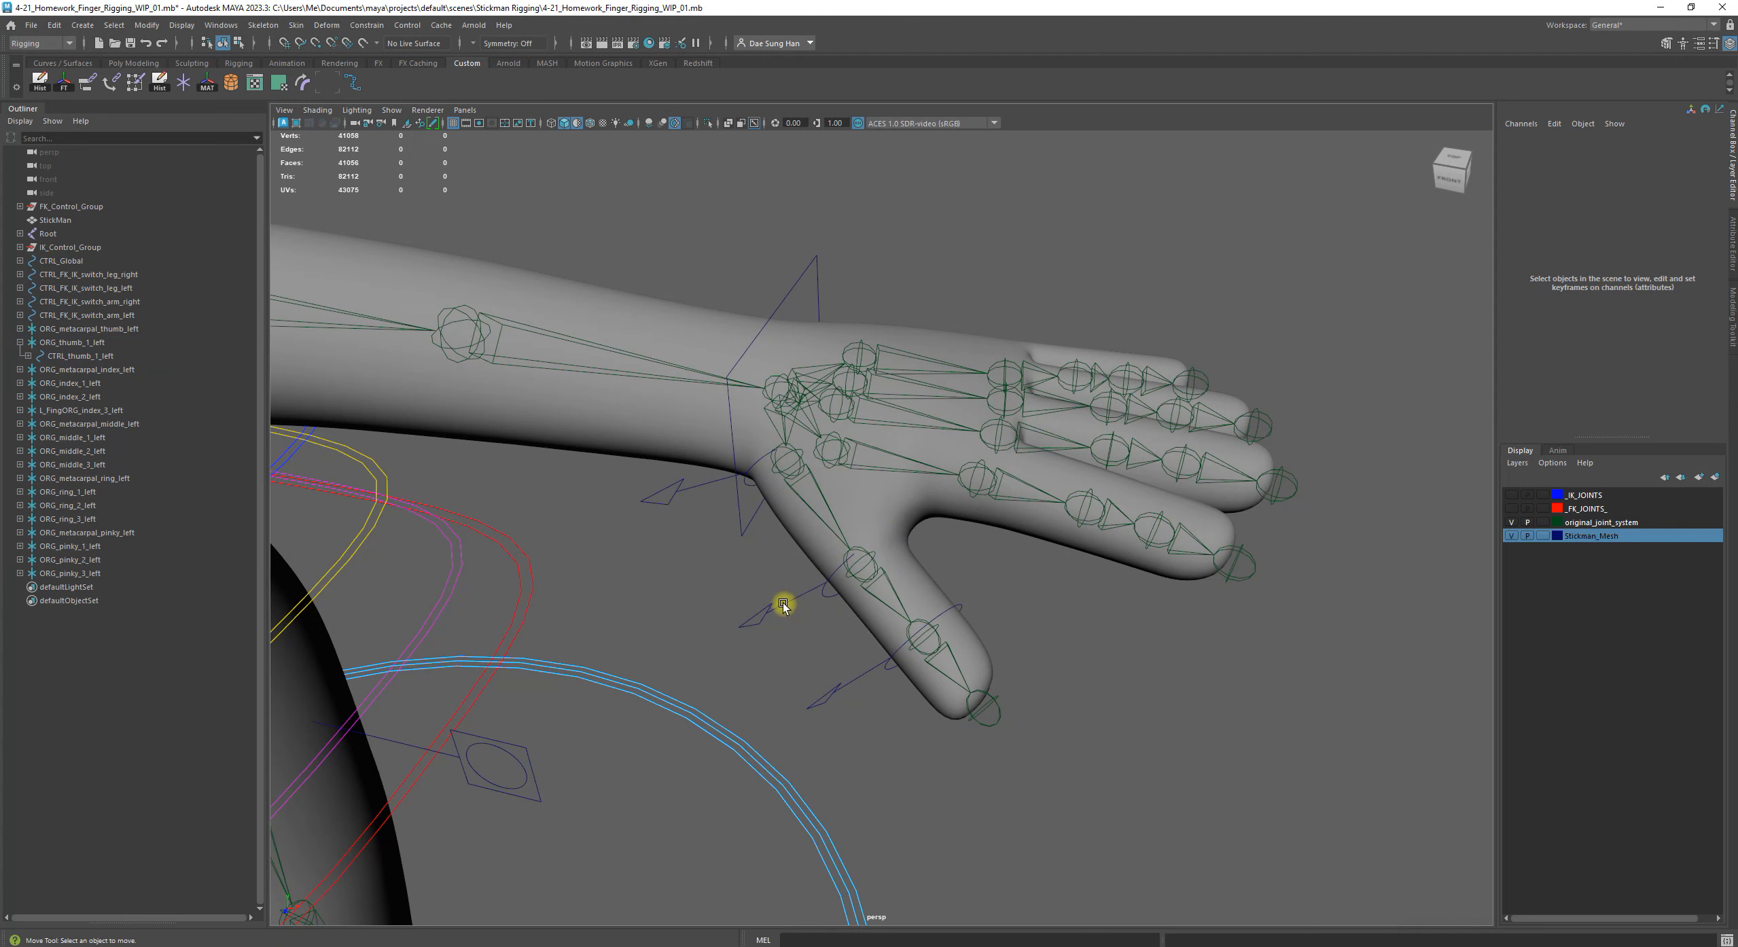
{"action": "left_click", "coordinate": [782, 602]}
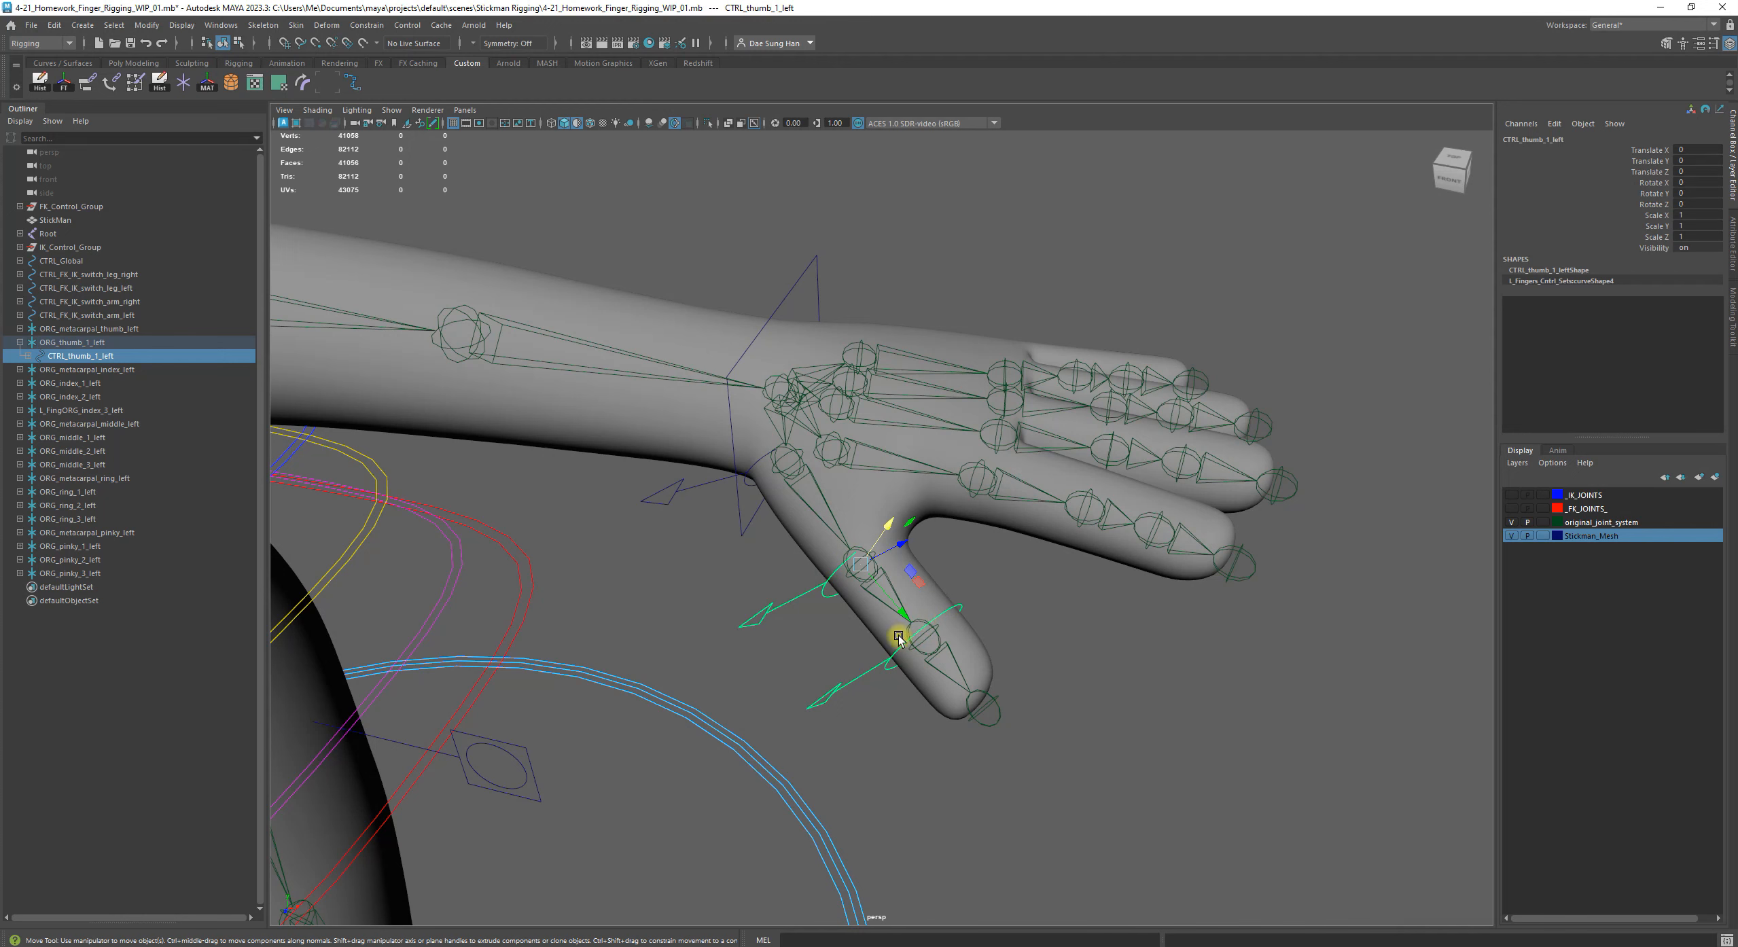
{"action": "key", "text": "e"}
{"action": "left_click_drag", "start_coordinate": [873, 613], "coordinate": [795, 607]}
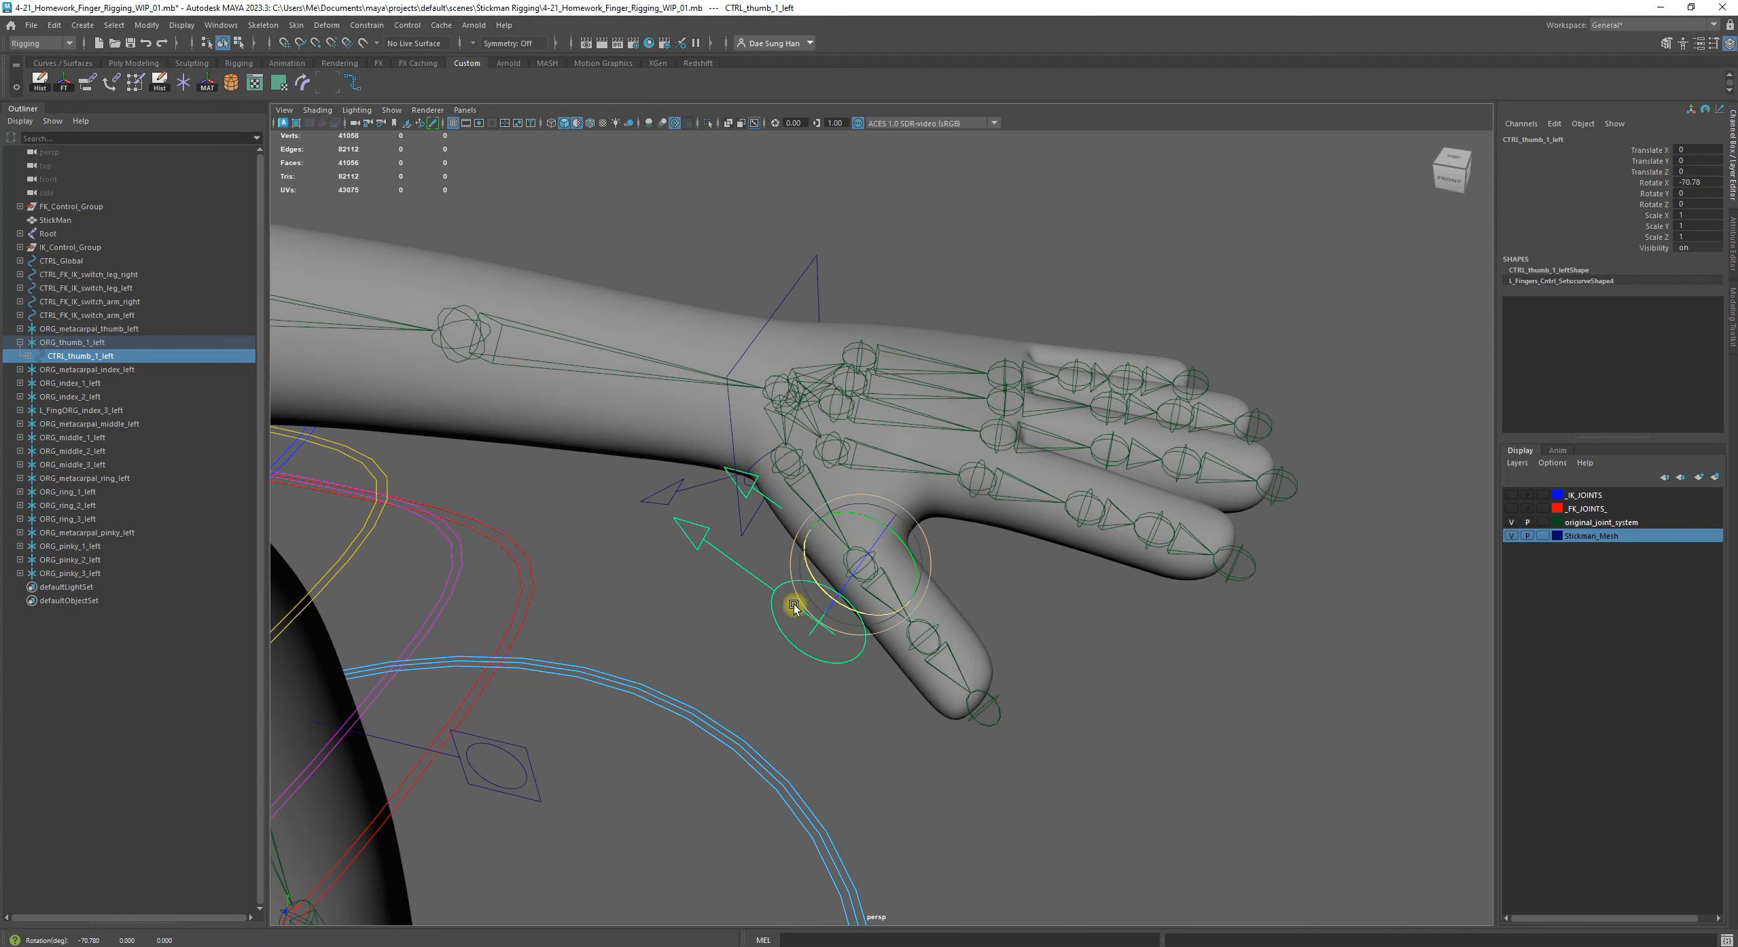
{"action": "left_click", "coordinate": [858, 782]}
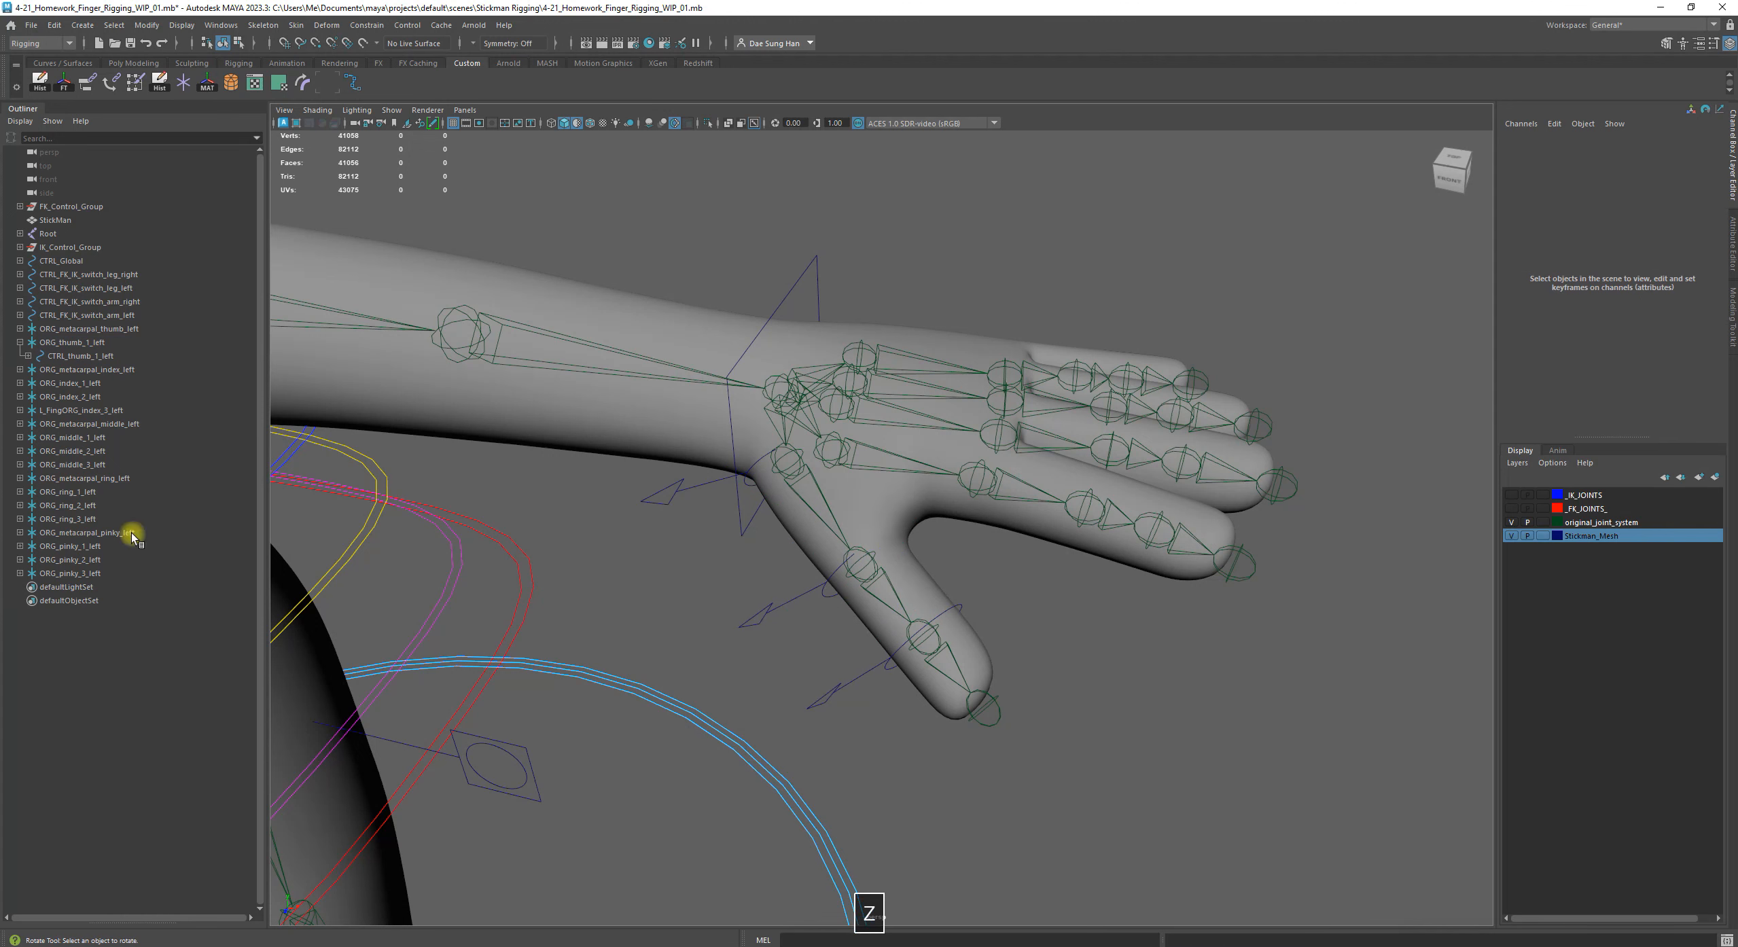
Expand CTRL_thumb_1_left and review the parenting order from ORG_thumb_1_left down to ORG_thumb_2_left
{"action": "left_click", "coordinate": [76, 356]}
{"action": "left_click", "coordinate": [28, 355]}
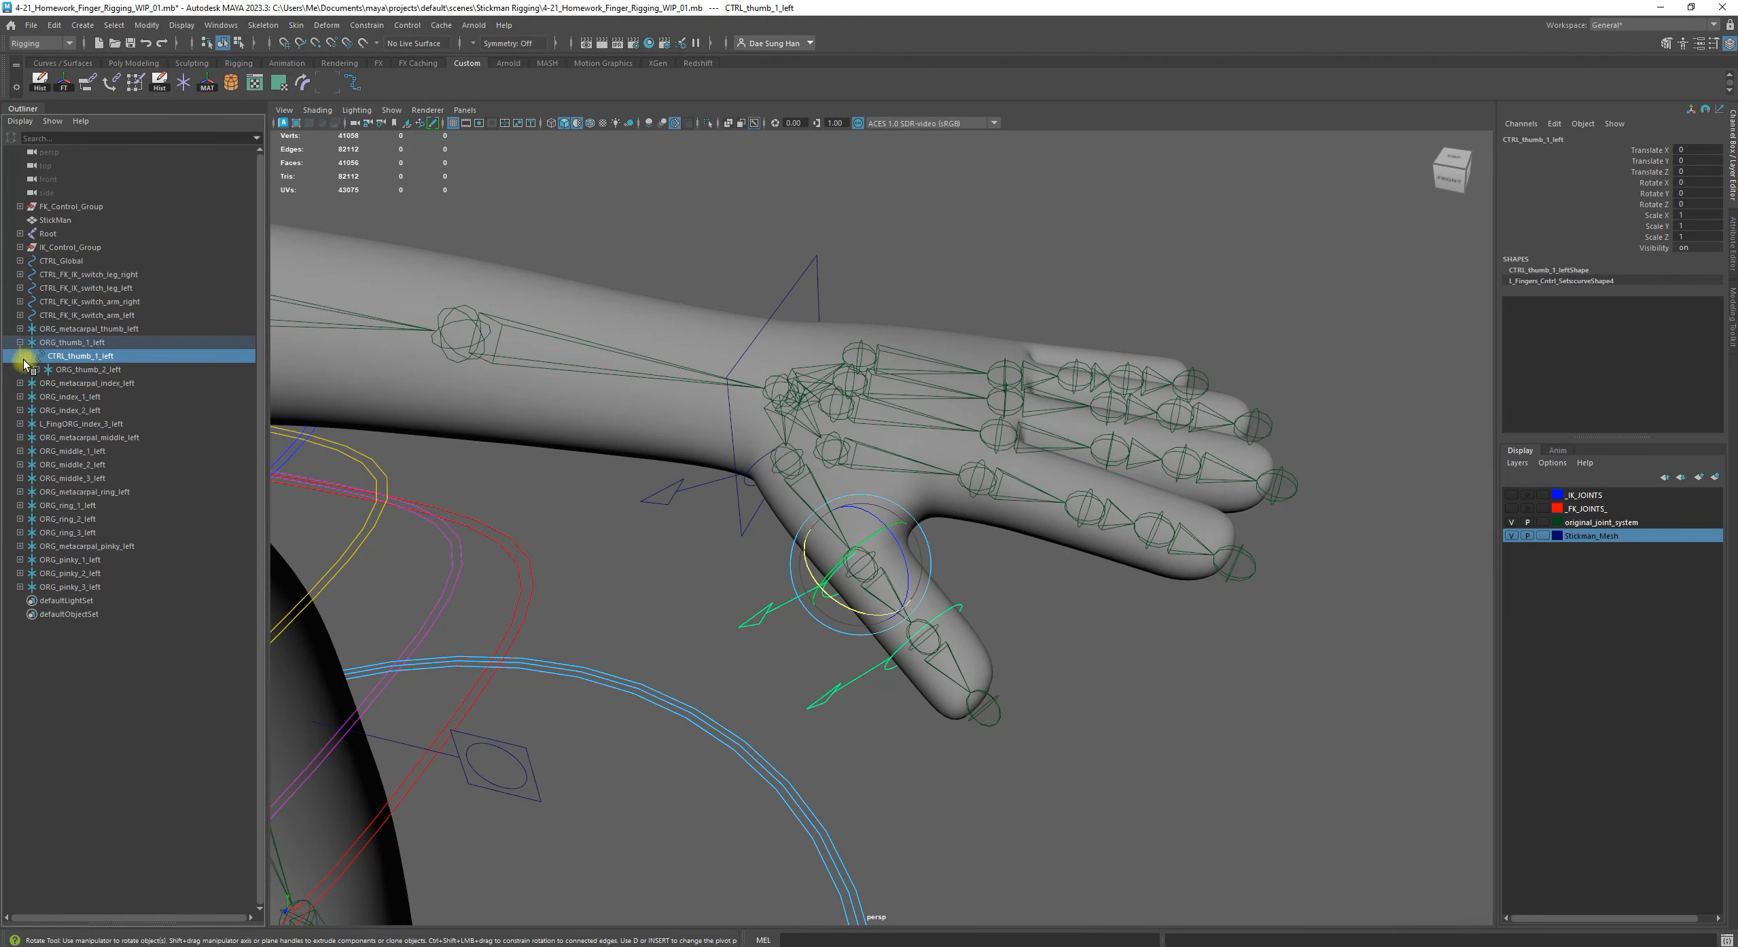
{"action": "left_click", "coordinate": [90, 371]}
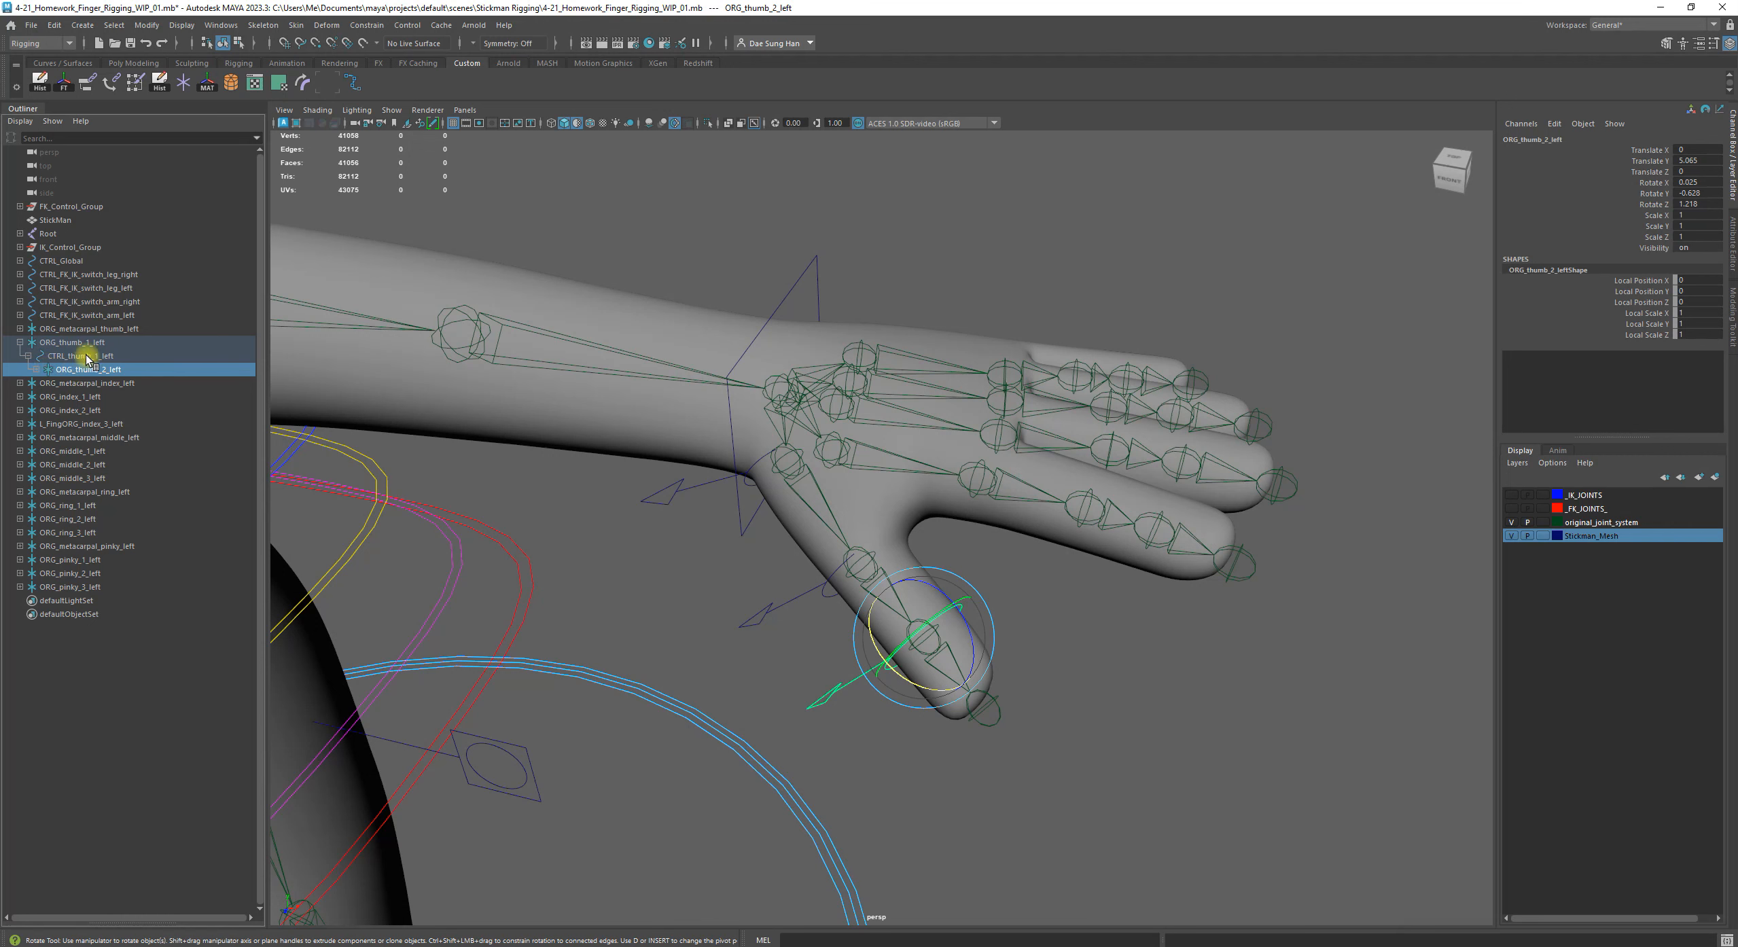
{"action": "left_click", "coordinate": [88, 356]}
{"action": "left_click", "coordinate": [61, 344]}
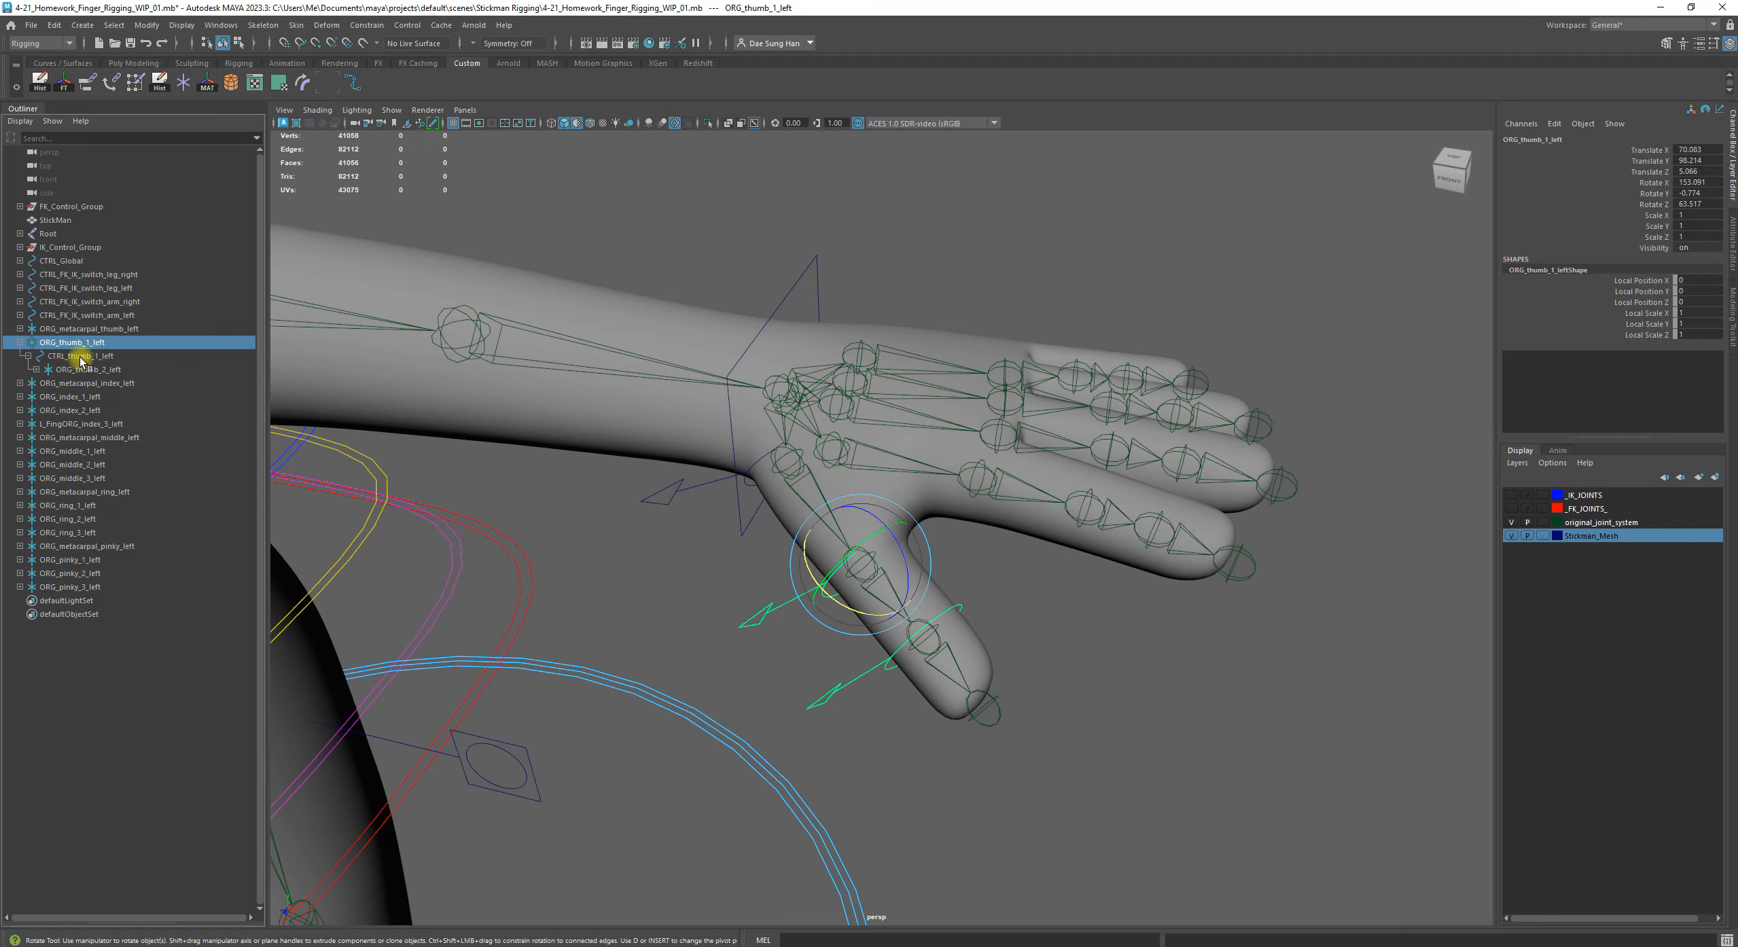
{"action": "left_click", "coordinate": [70, 357]}
{"action": "left_click_drag", "start_coordinate": [49, 357], "coordinate": [95, 363]}
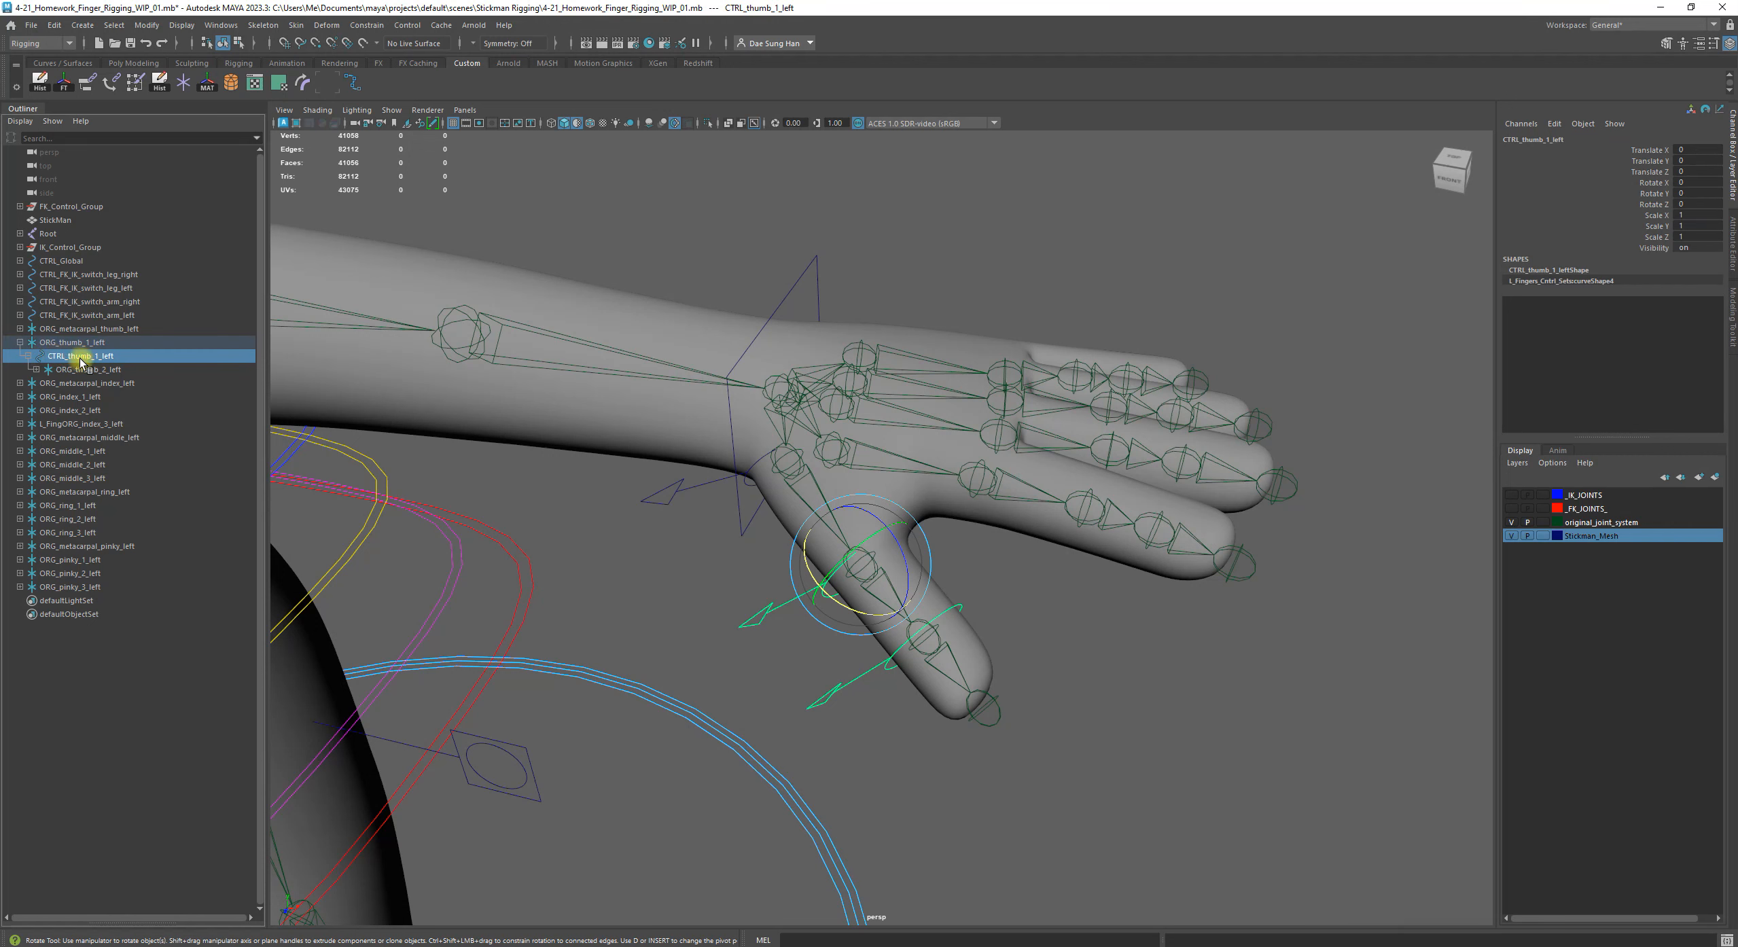
Test-rotate CTRL_thumb_1_left freely and by about -82 degrees around X, undoing each rotation
{"action": "left_click_drag", "start_coordinate": [804, 649], "coordinate": [822, 631]}
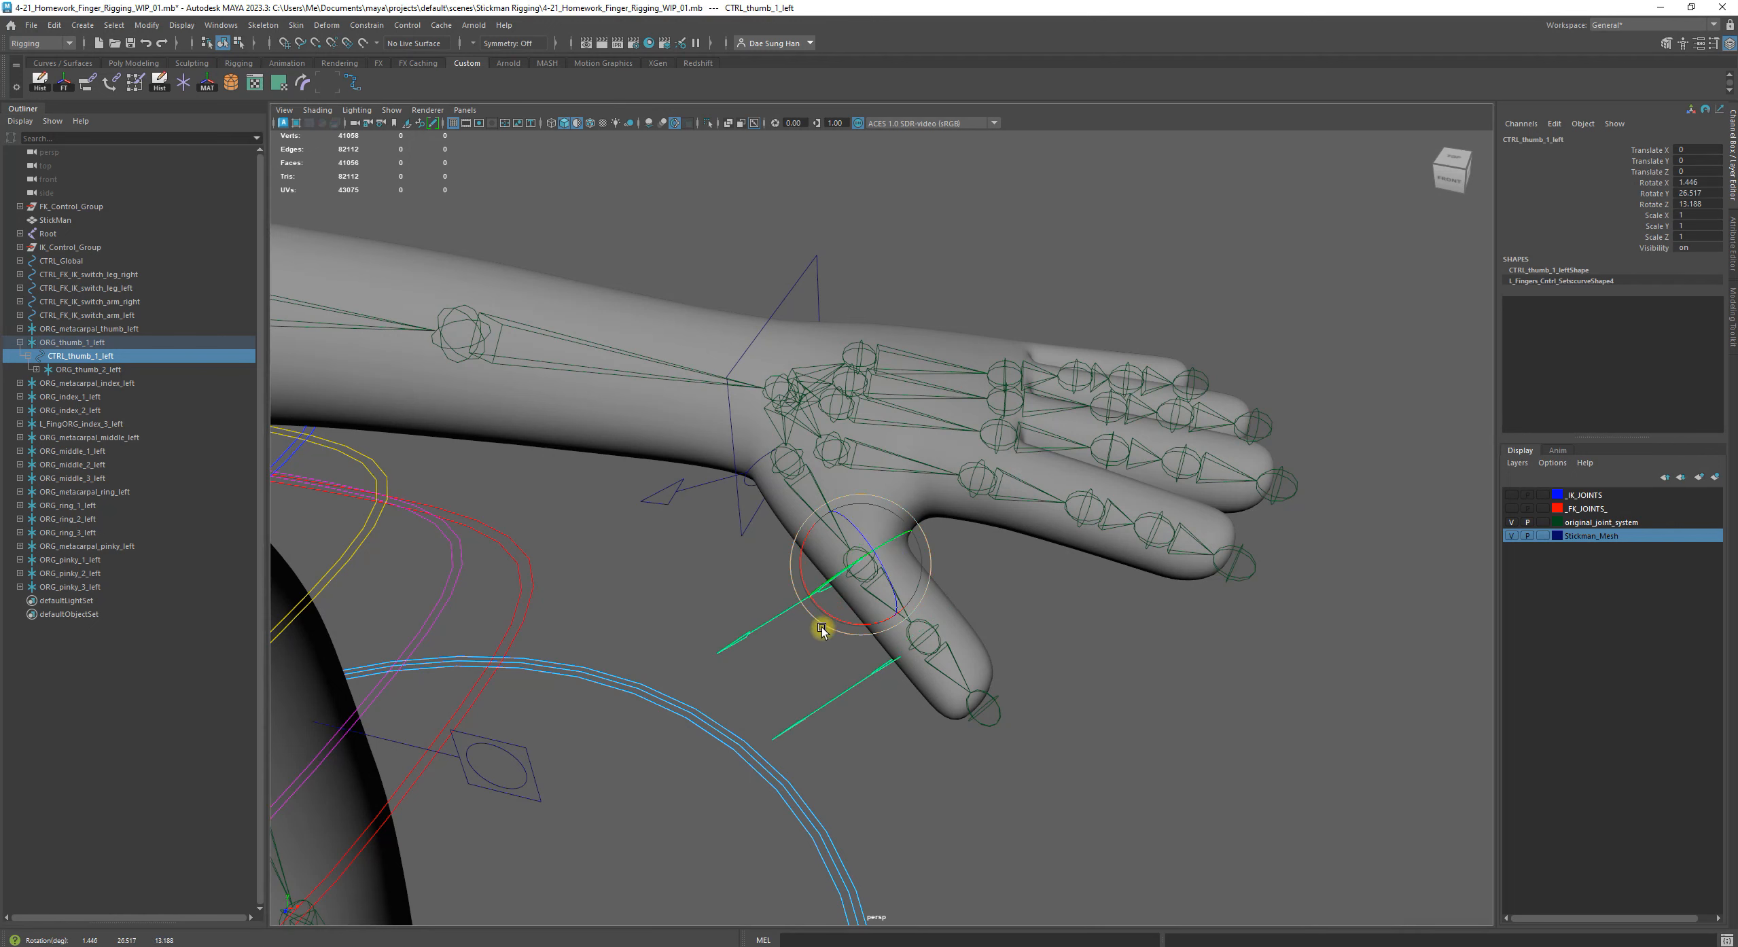
{"action": "key", "text": "z"}
{"action": "left_click", "coordinate": [795, 658]}
{"action": "left_click", "coordinate": [819, 583]}
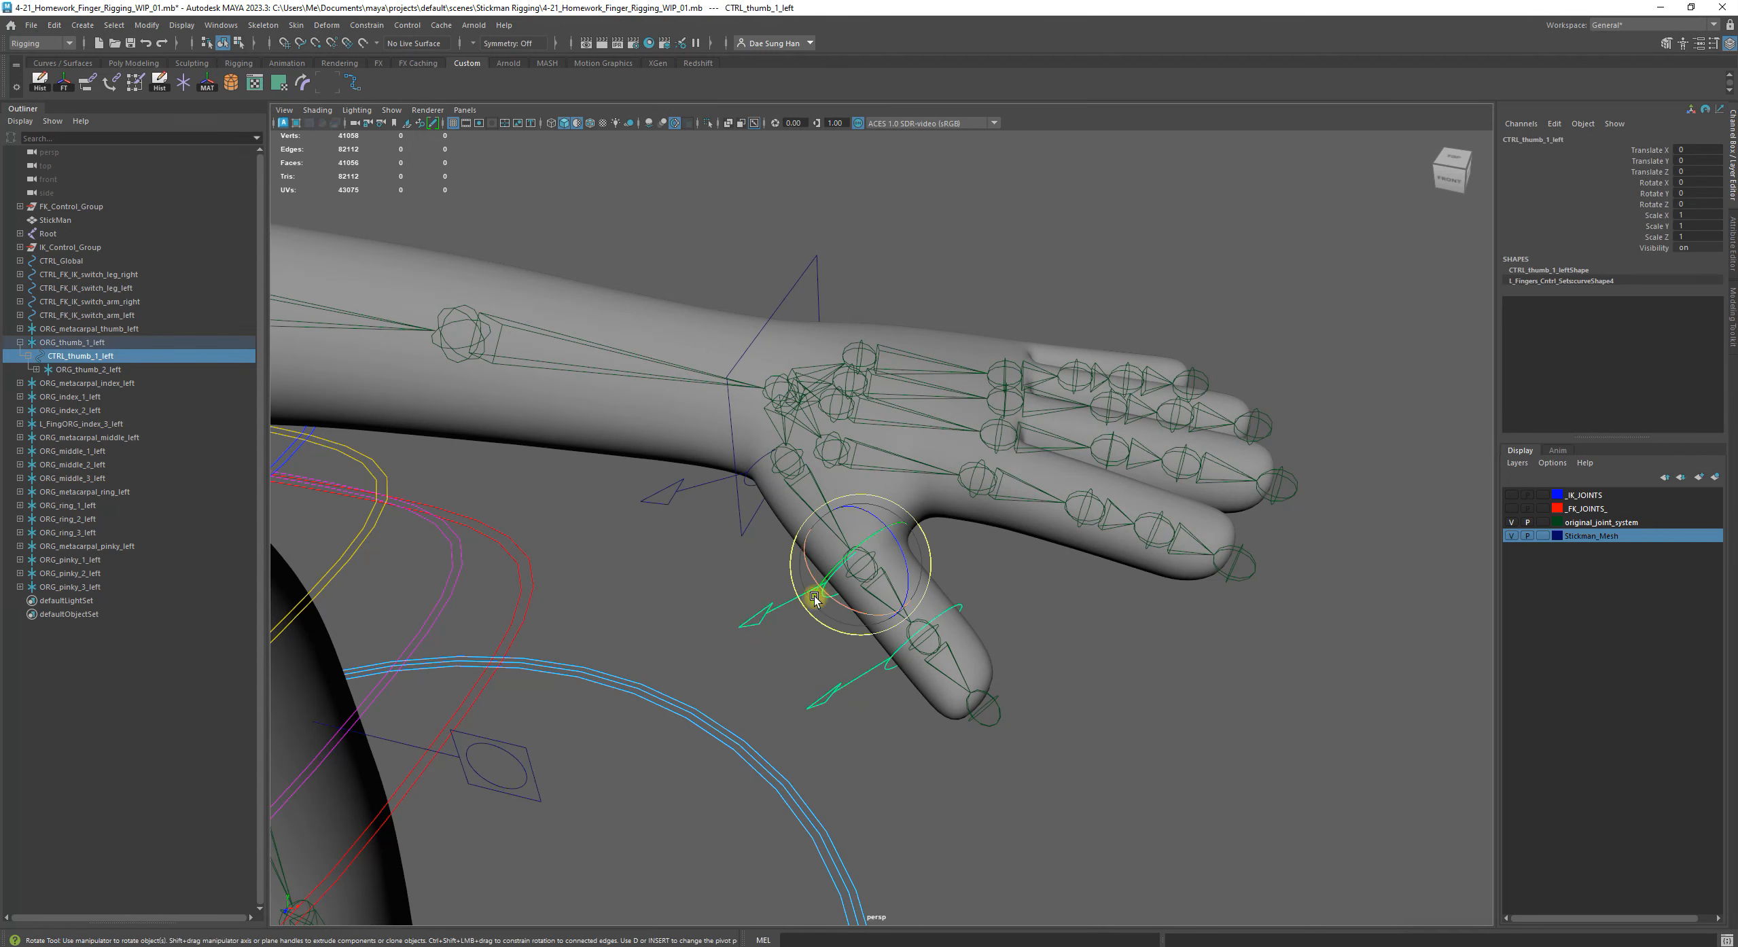
{"action": "left_click_drag", "start_coordinate": [870, 616], "coordinate": [815, 610]}
{"action": "key", "text": "z"}
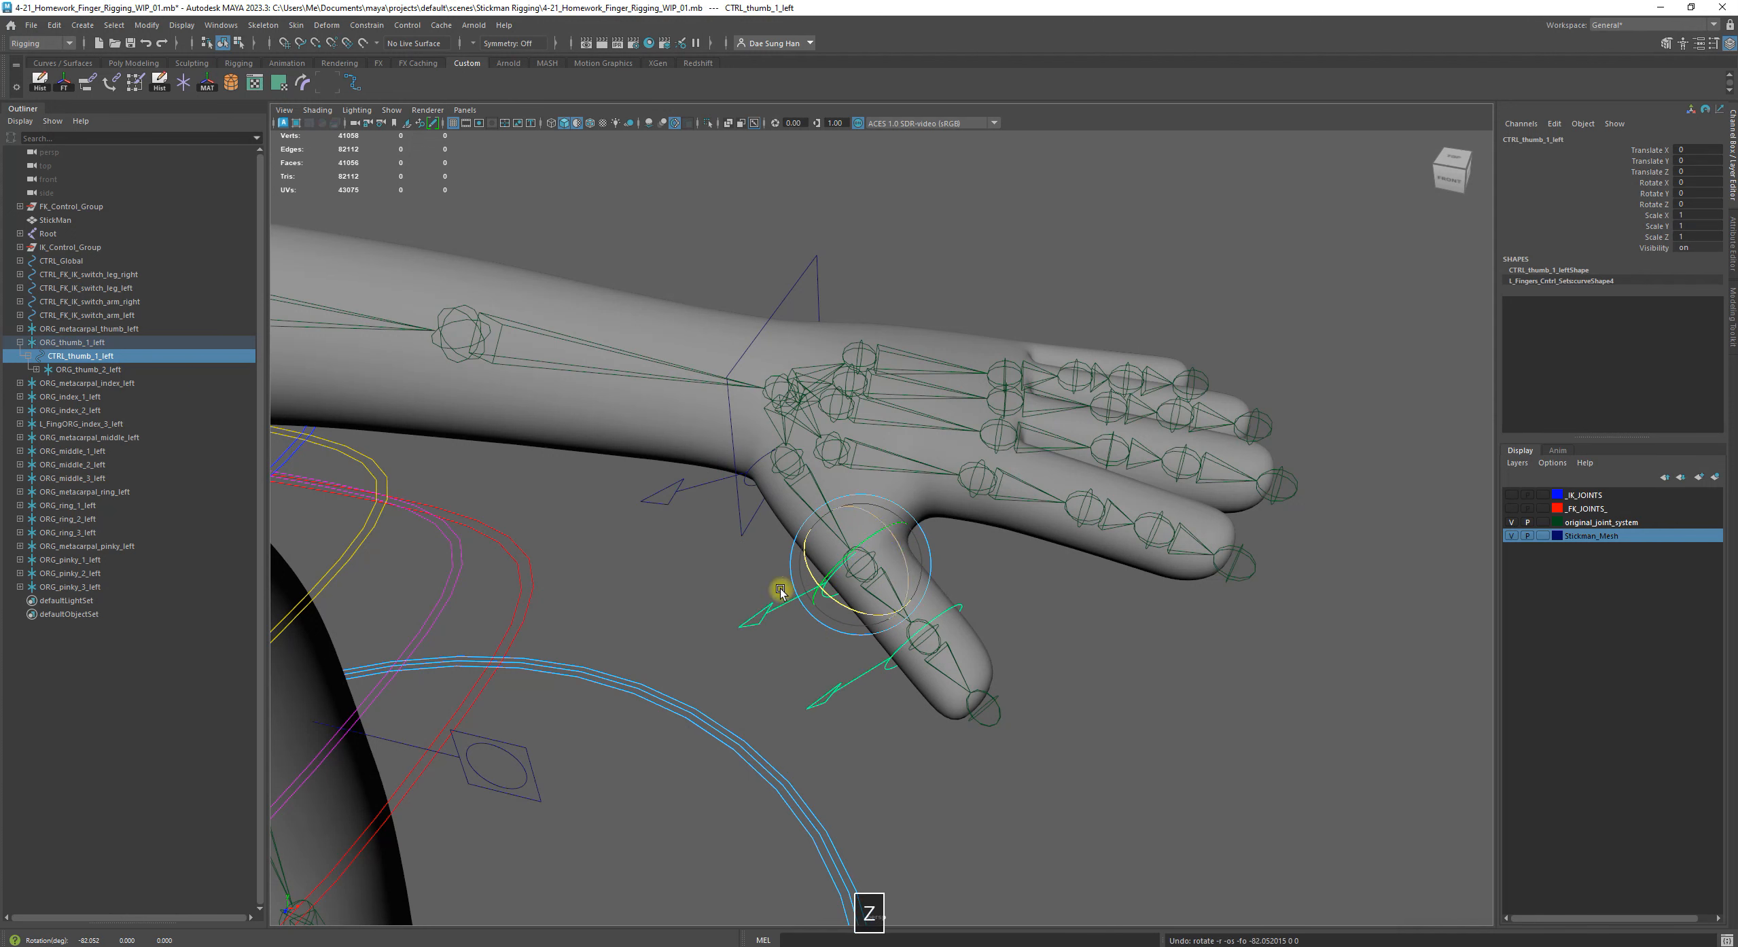
Test-move the ORG_thumb_1_left group away from its thumb joint, undo the move and clear the selection
{"action": "left_click", "coordinate": [72, 342]}
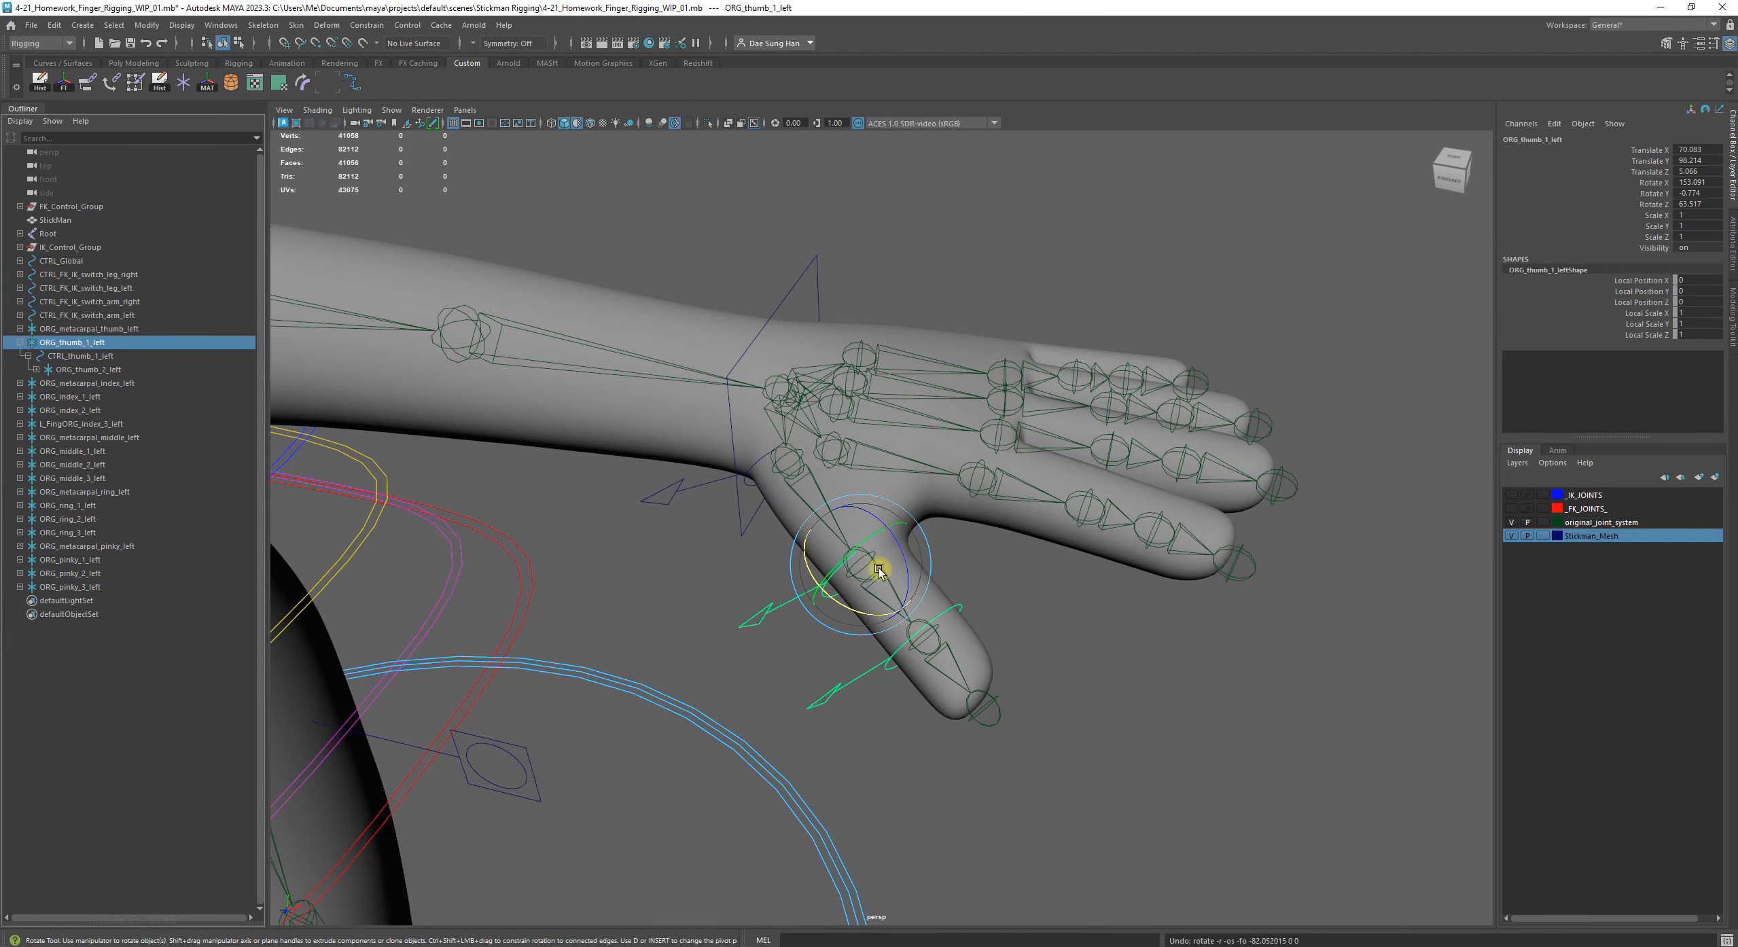
{"action": "key", "text": "w"}
{"action": "left_click_drag", "start_coordinate": [862, 551], "coordinate": [834, 505]}
{"action": "key", "text": "z"}
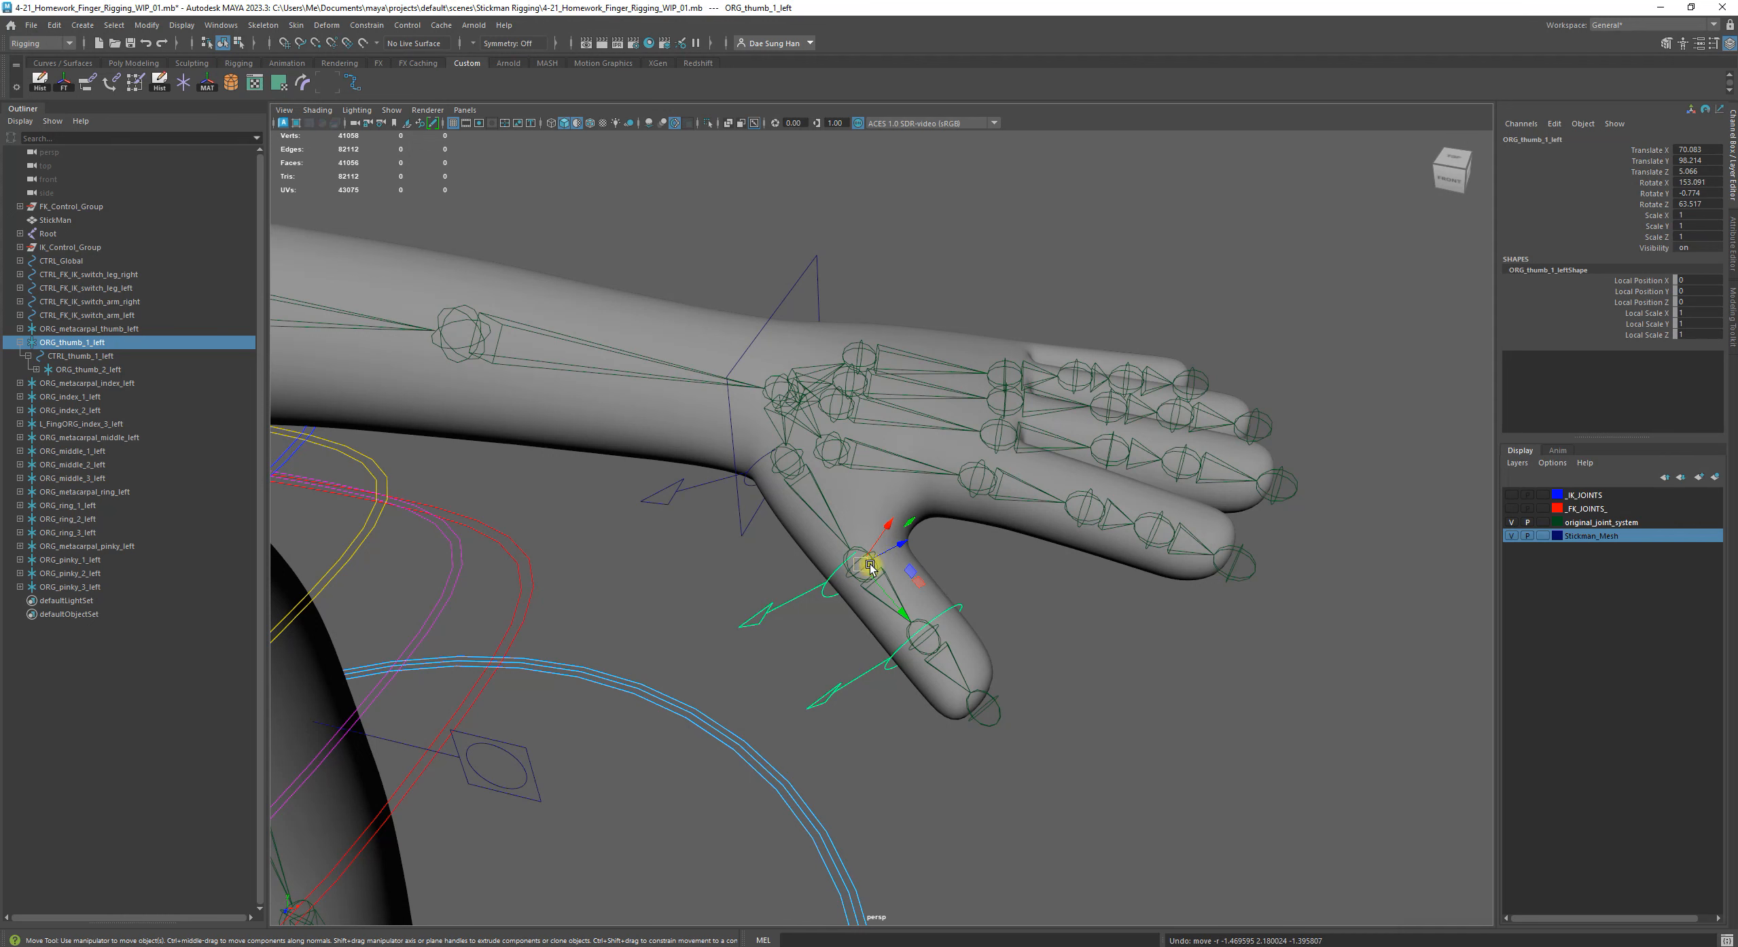
{"action": "left_click", "coordinate": [1136, 662]}
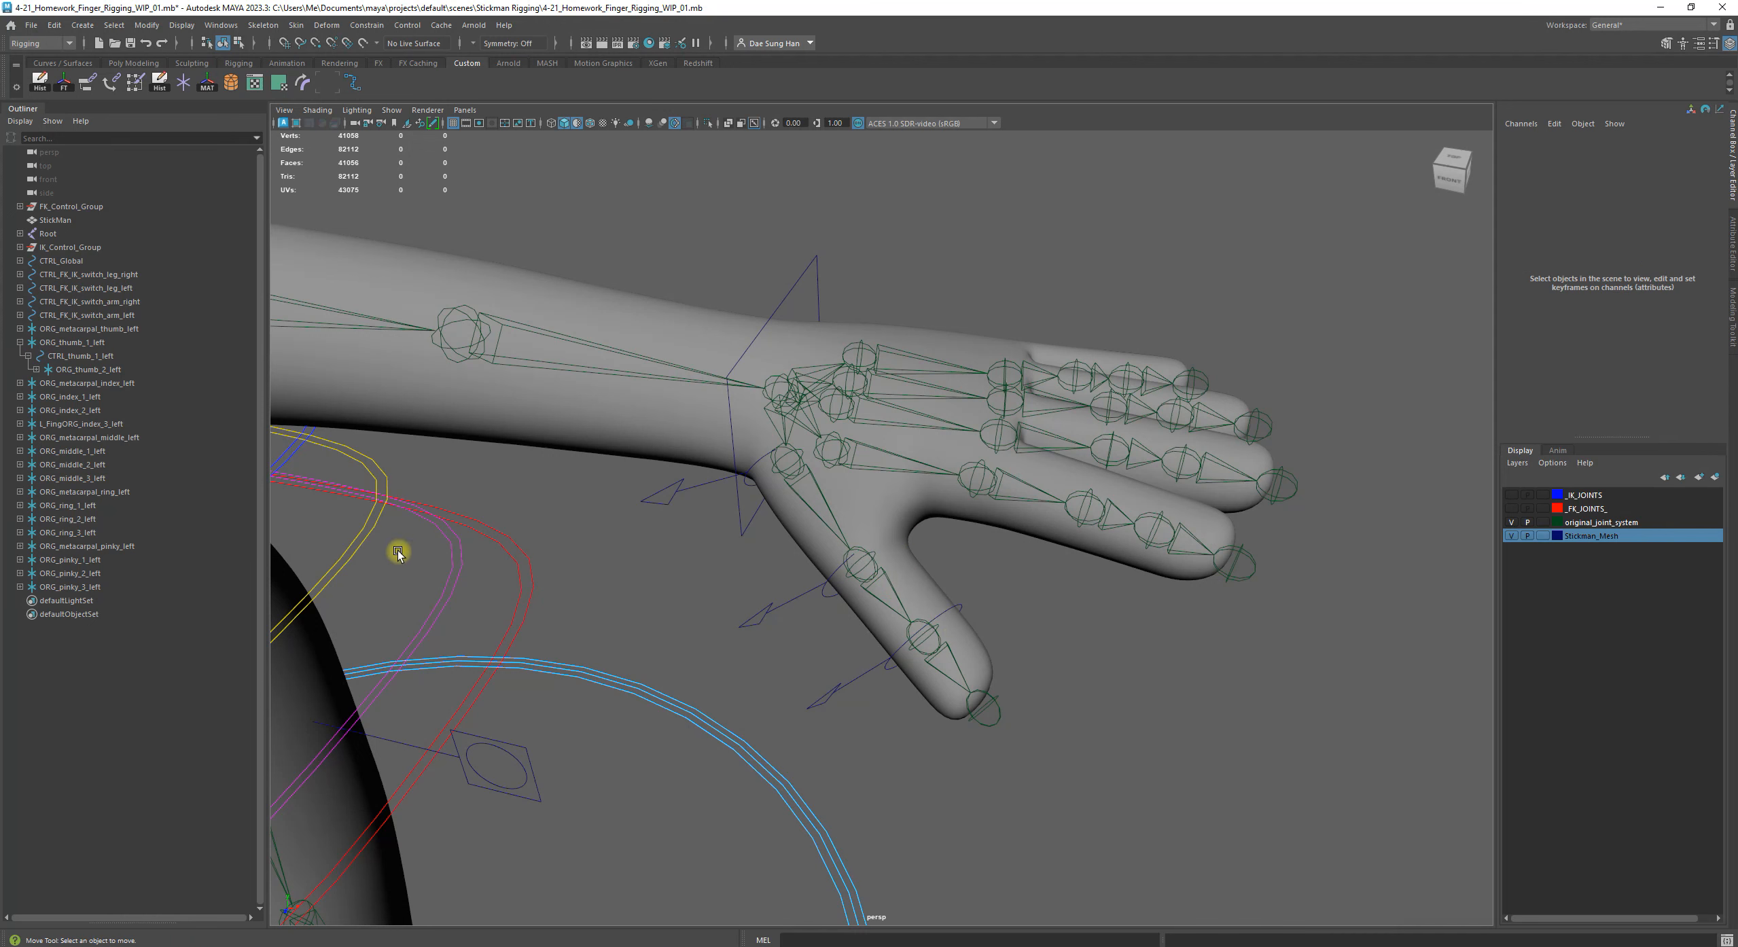
Collapse the ORG_thumb_1_left hierarchy and expand ORG_metacarpal_thumb_left down to its control
{"action": "left_click", "coordinate": [20, 344]}
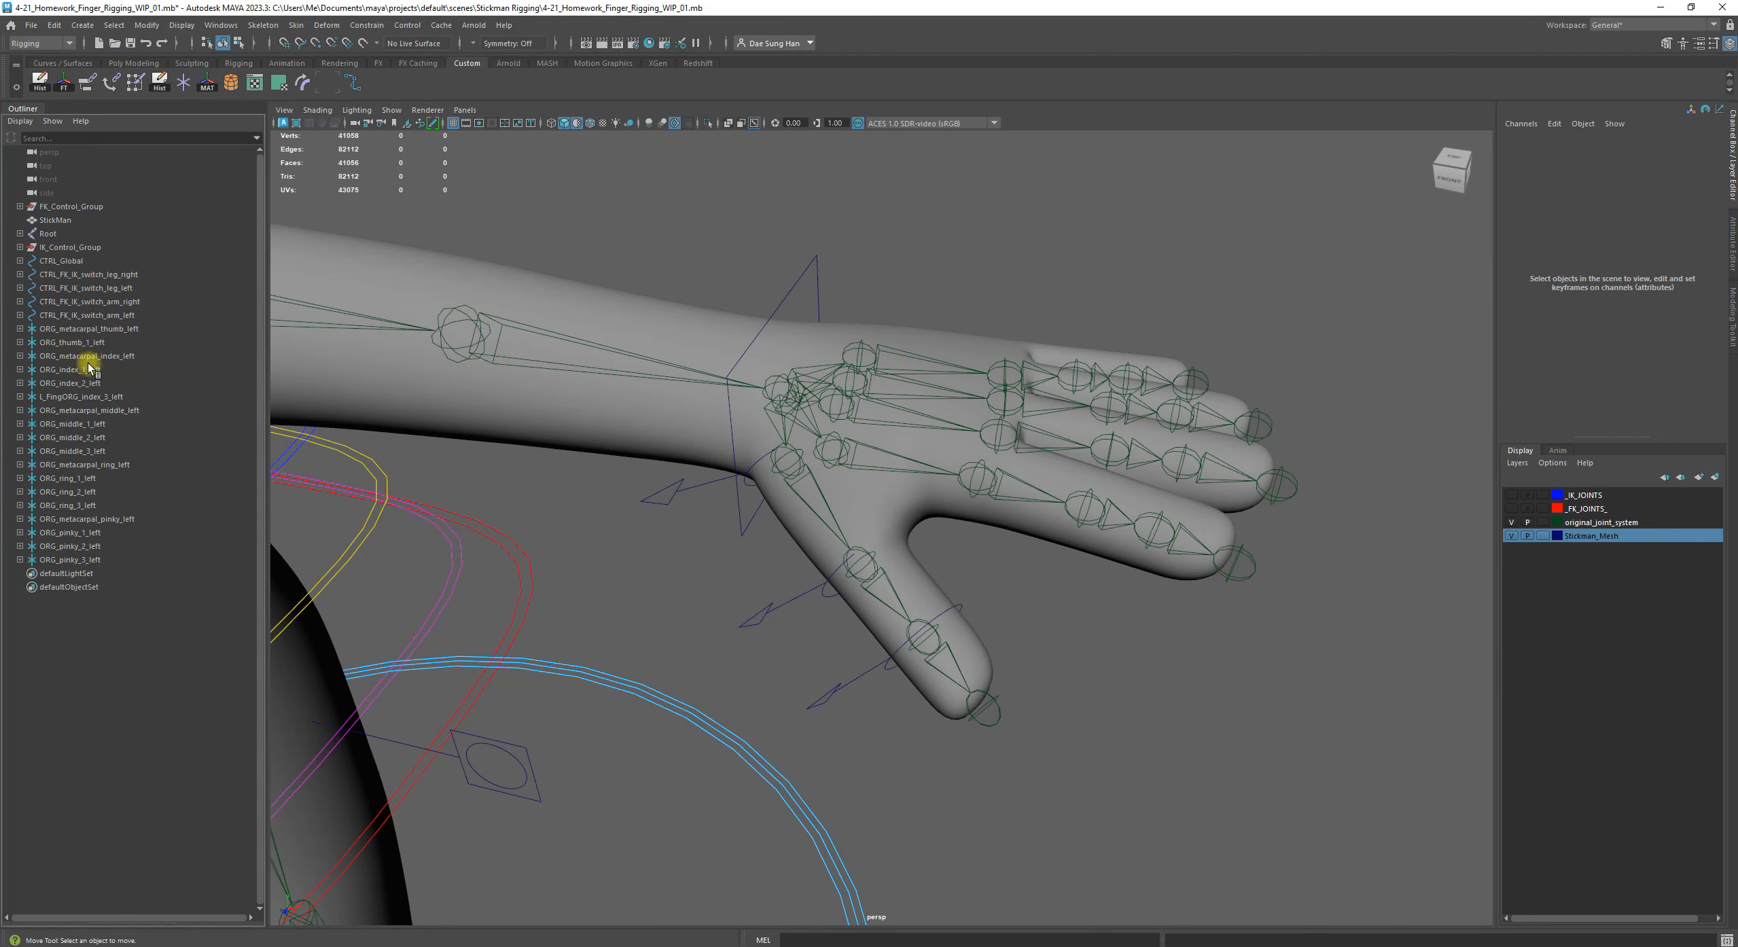
{"action": "left_click", "coordinate": [75, 343]}
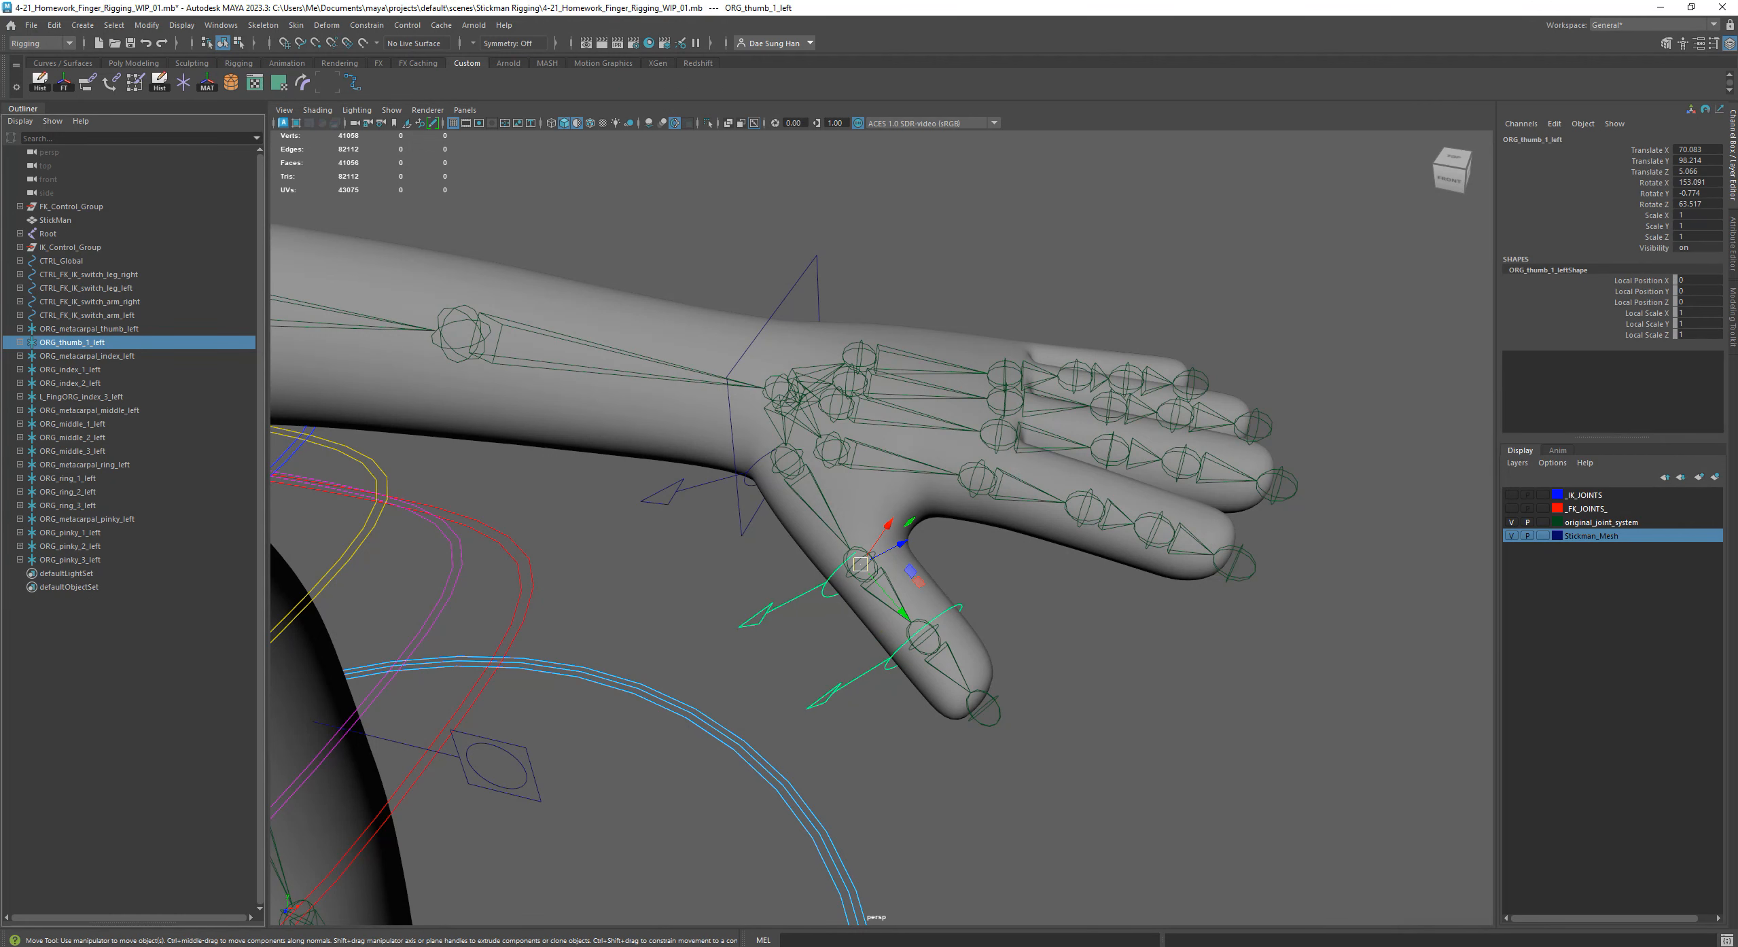
{"action": "left_click", "coordinate": [101, 331]}
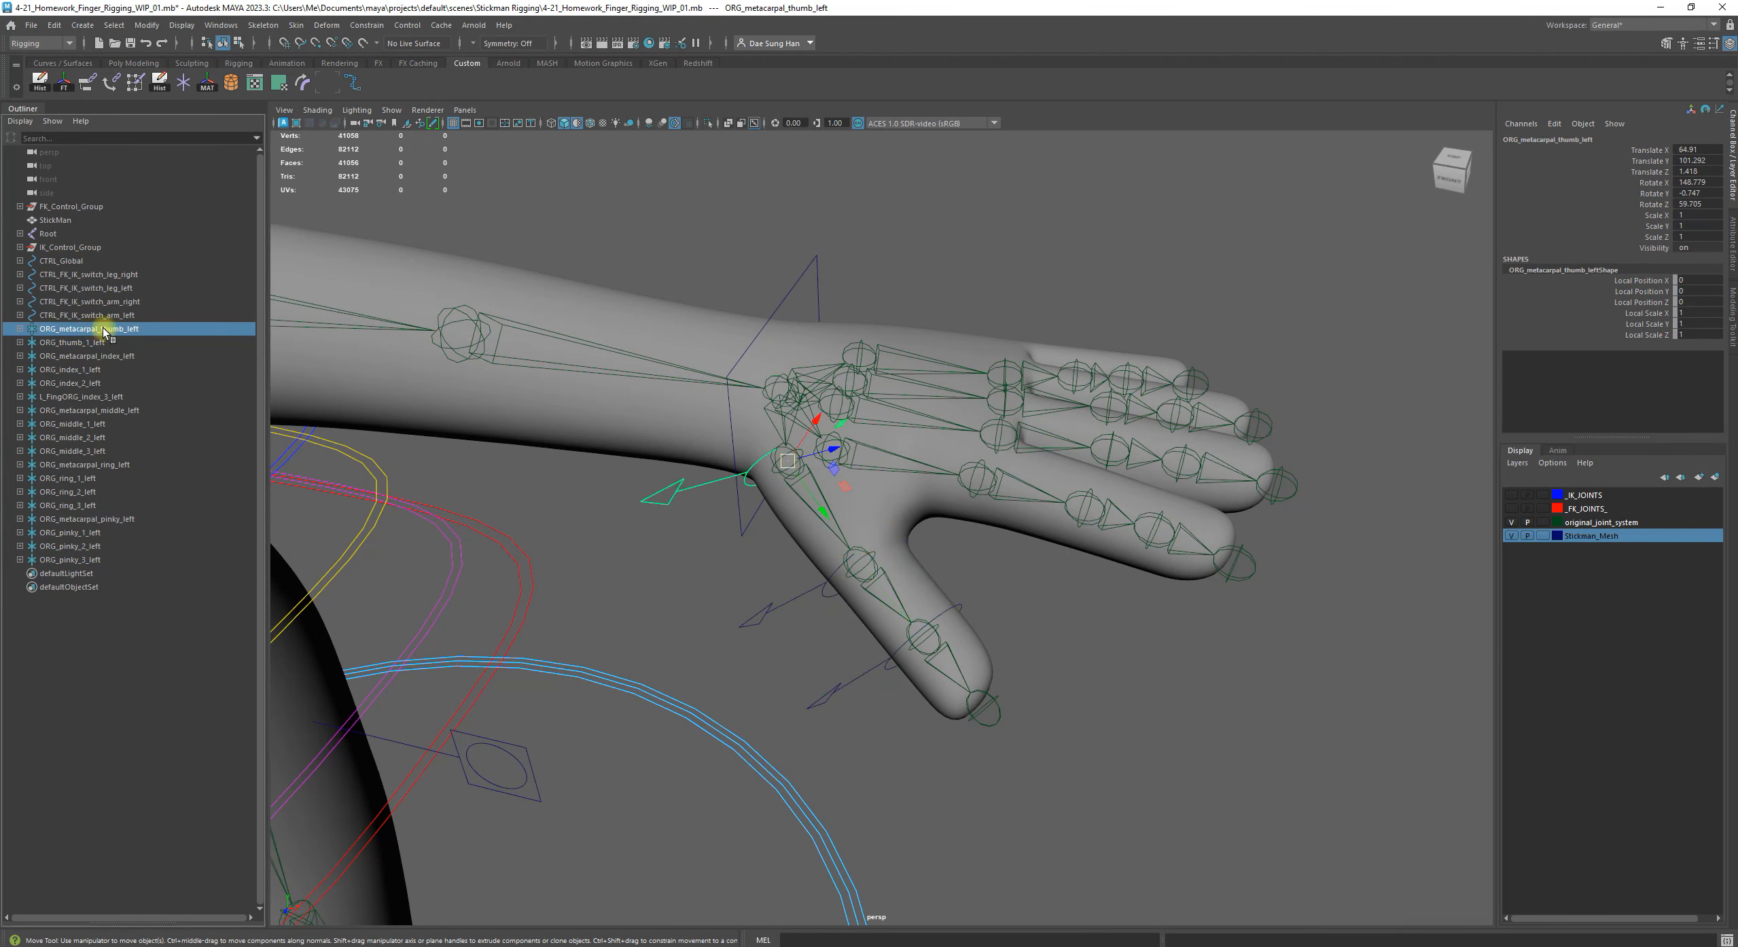
{"action": "left_click", "coordinate": [20, 330]}
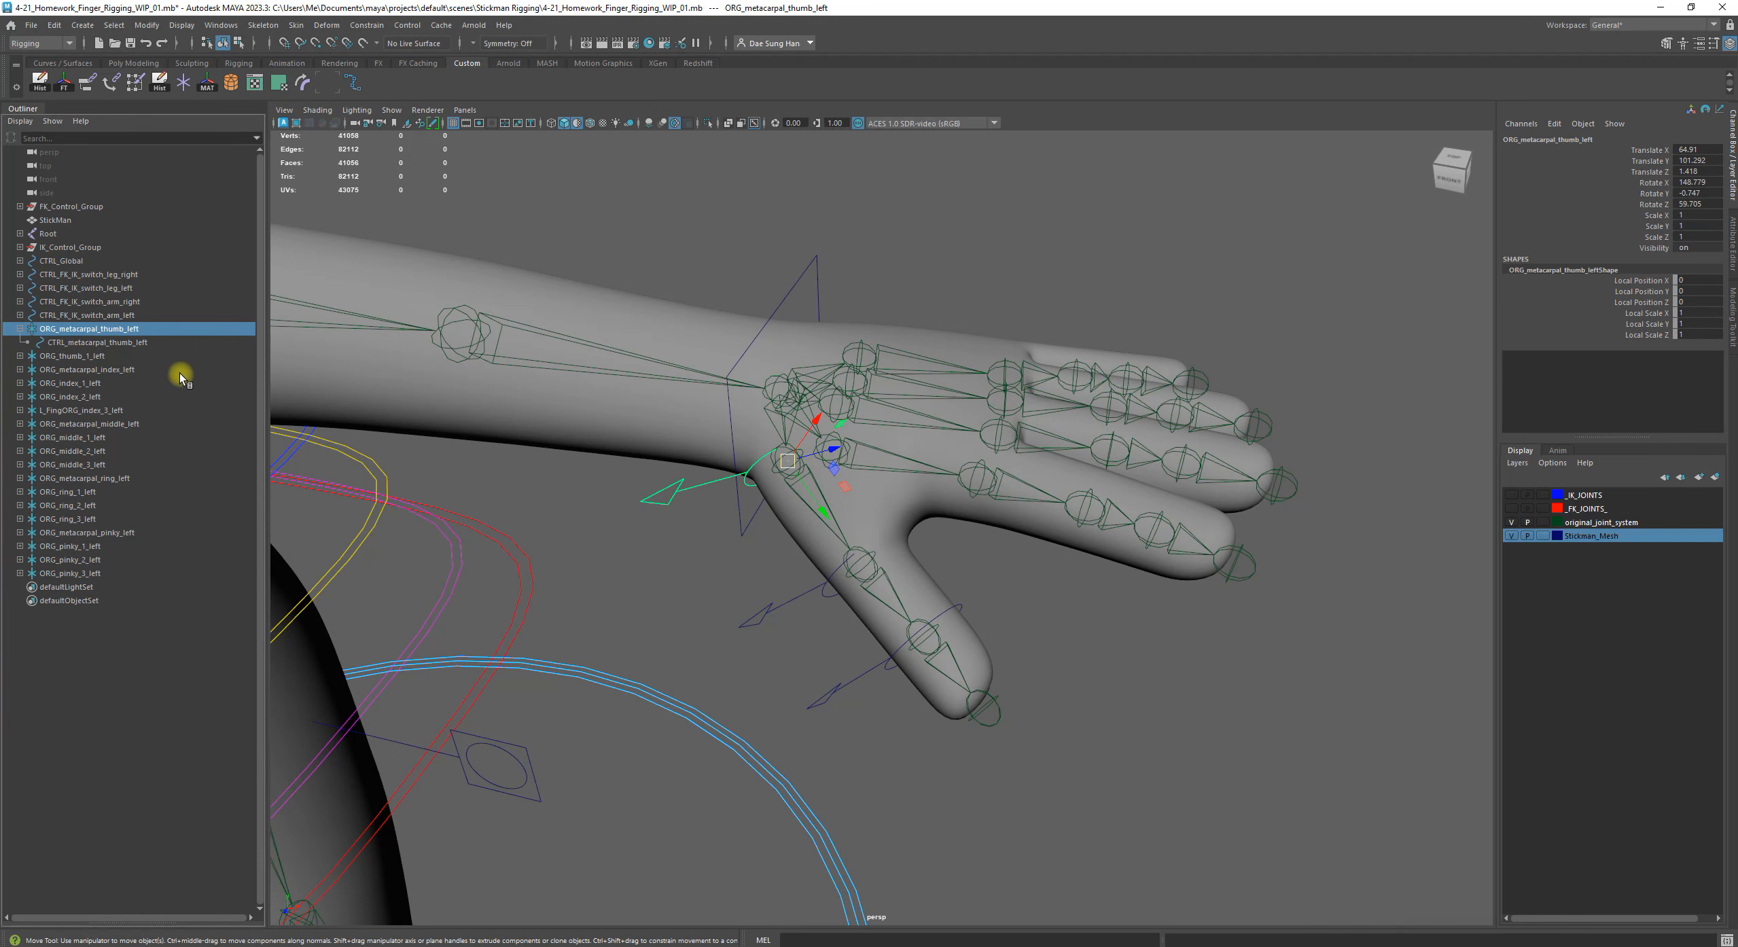
Hide all finger groups from ORG_metacarpal_index_left through ORG_pinky_3_left, and select CTRL_FK_IK_switch_arm_left
{"action": "left_click", "coordinate": [125, 372]}
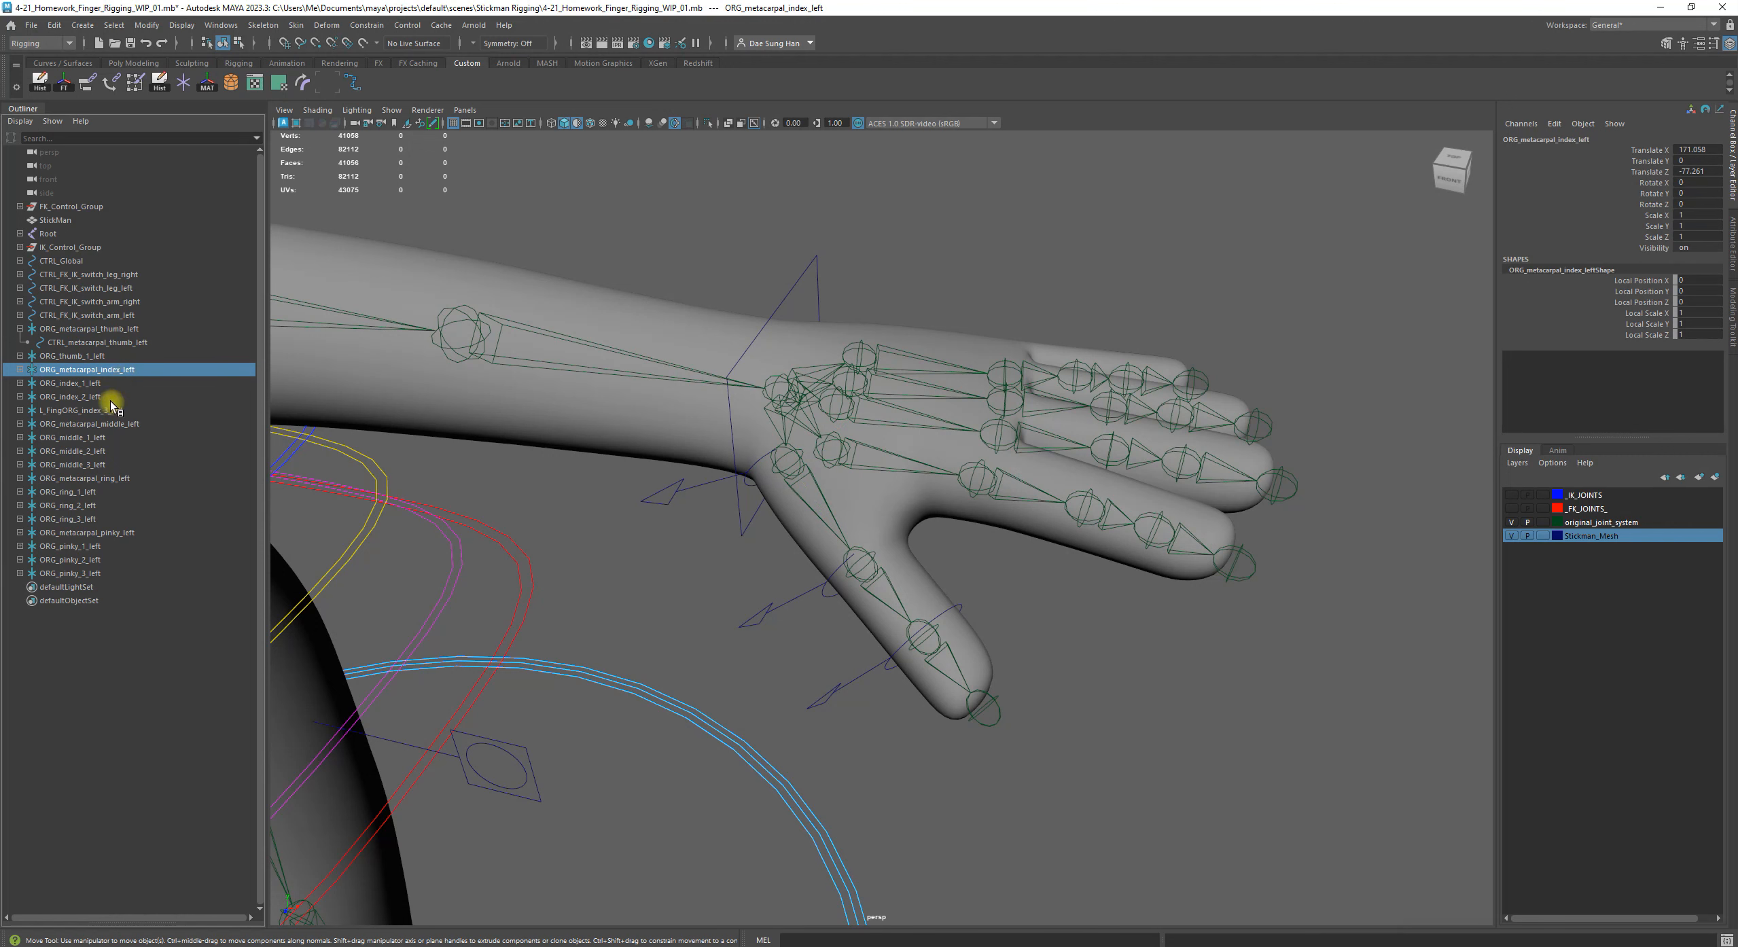
{"action": "left_click", "coordinate": [83, 573], "text": "shift"}
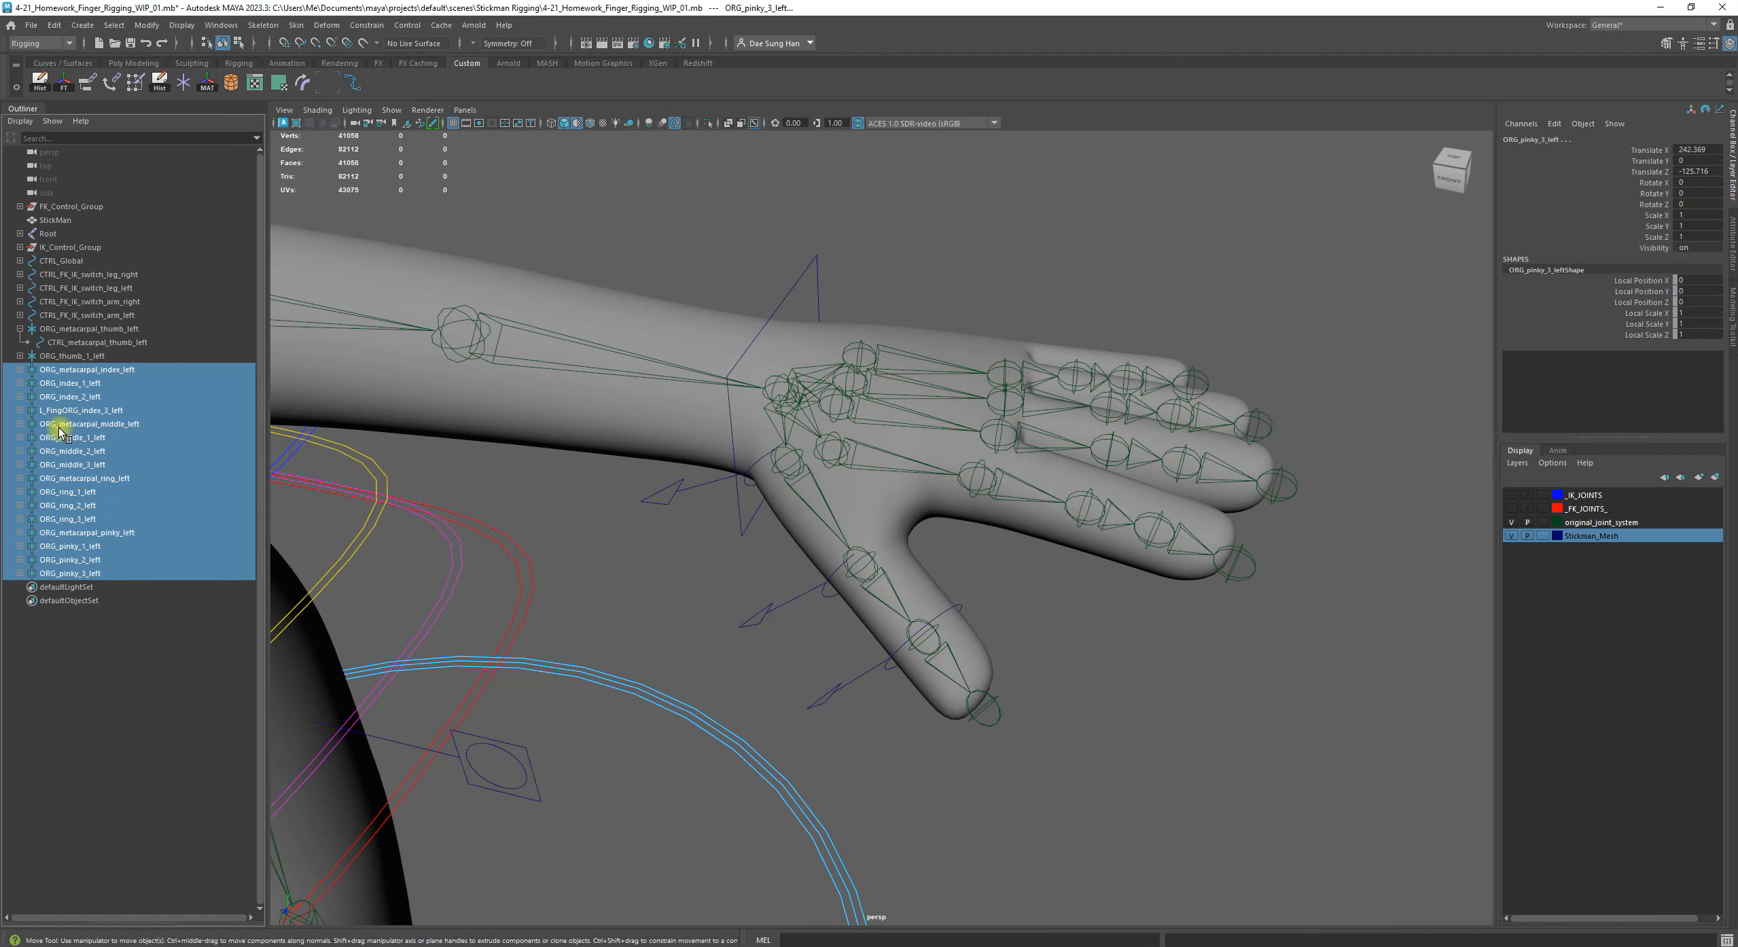
{"action": "key", "text": "h"}
{"action": "left_click", "coordinate": [63, 721]}
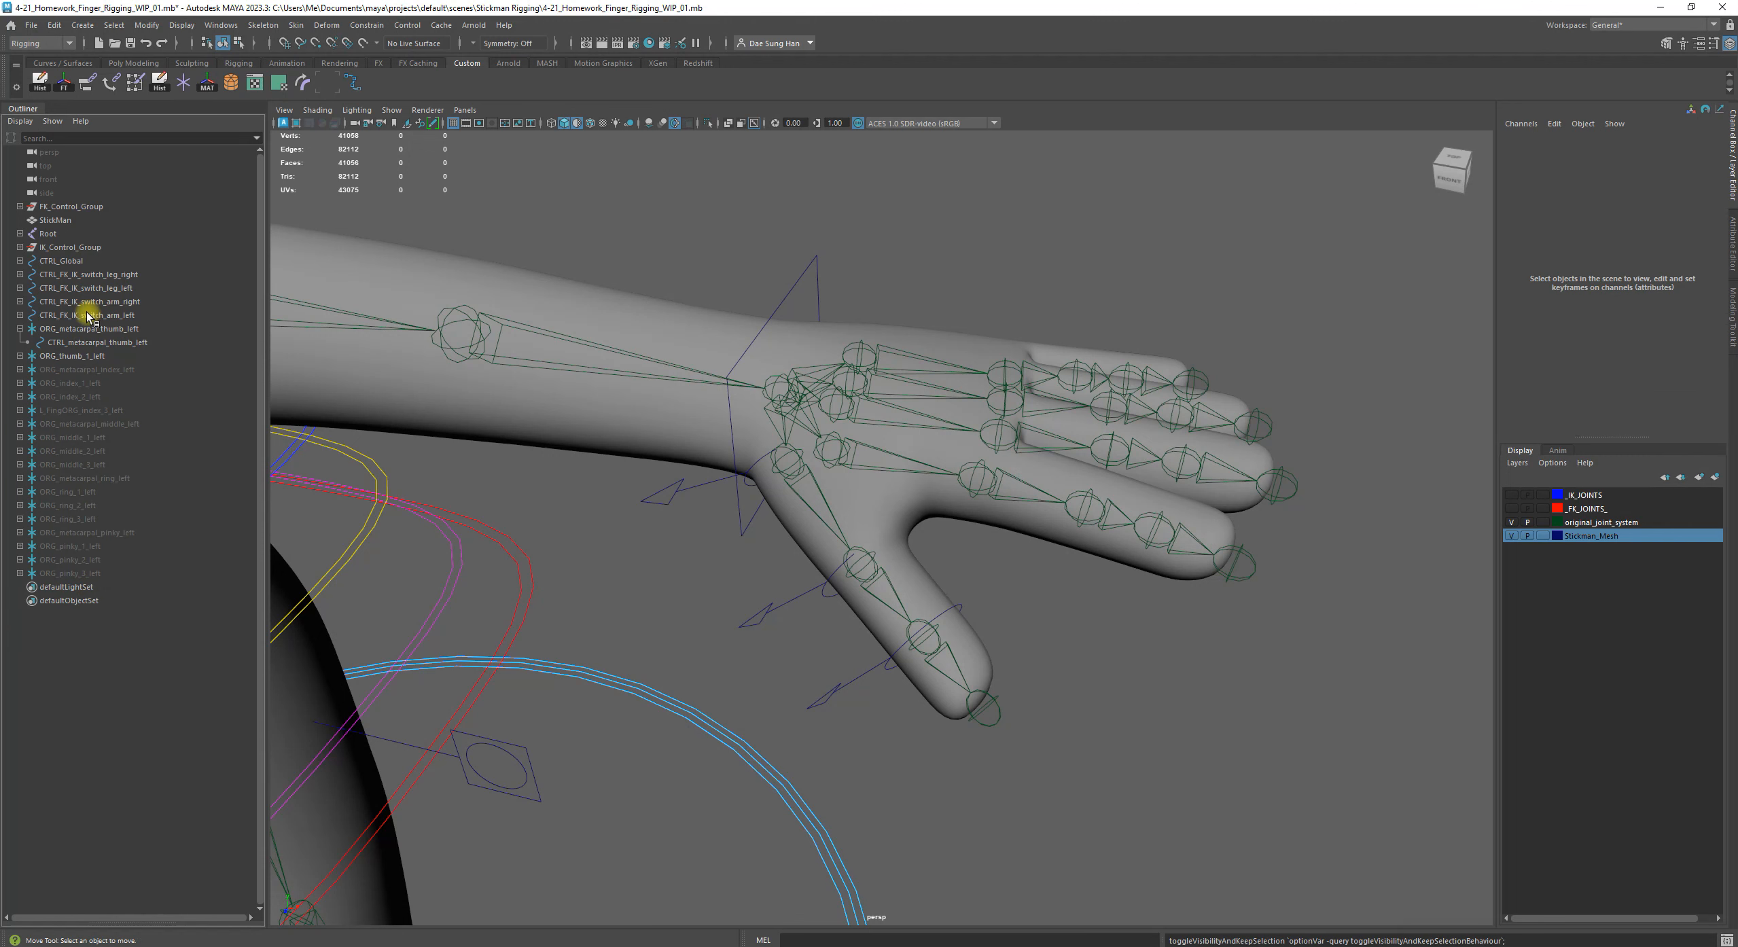
{"action": "left_click", "coordinate": [87, 316]}
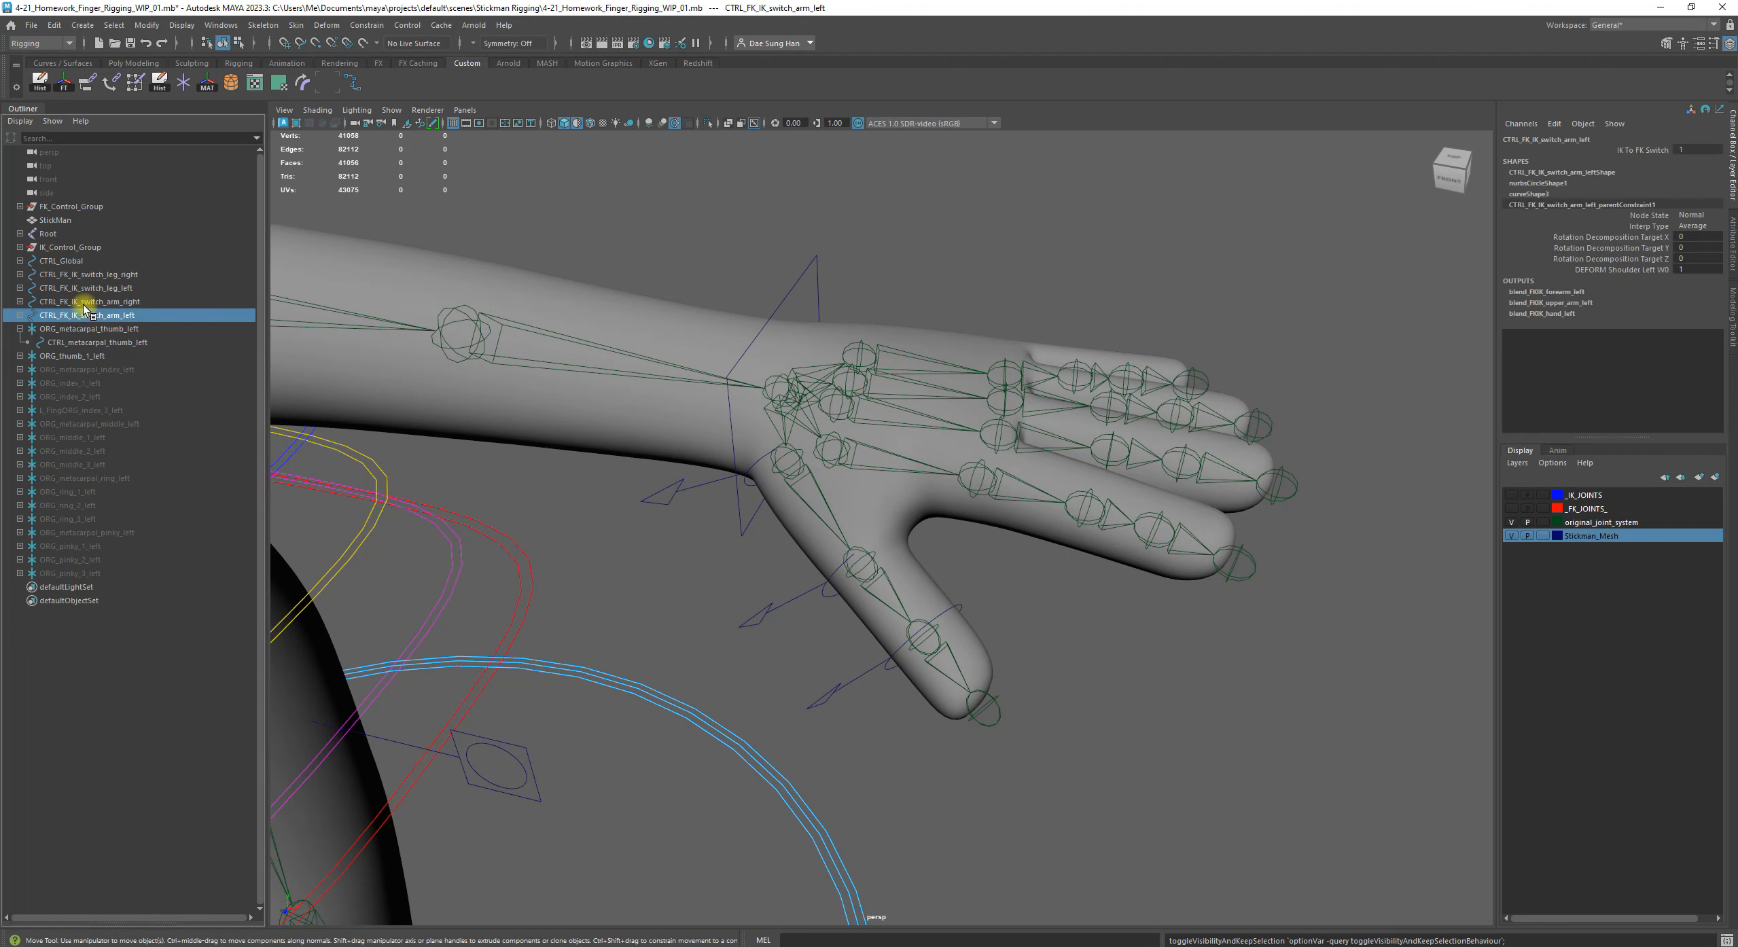
Hide CTRL_Global and the four FK/IK switch controls for the legs and arms, and clear the selection
{"action": "left_click", "coordinate": [74, 260], "text": "shift"}
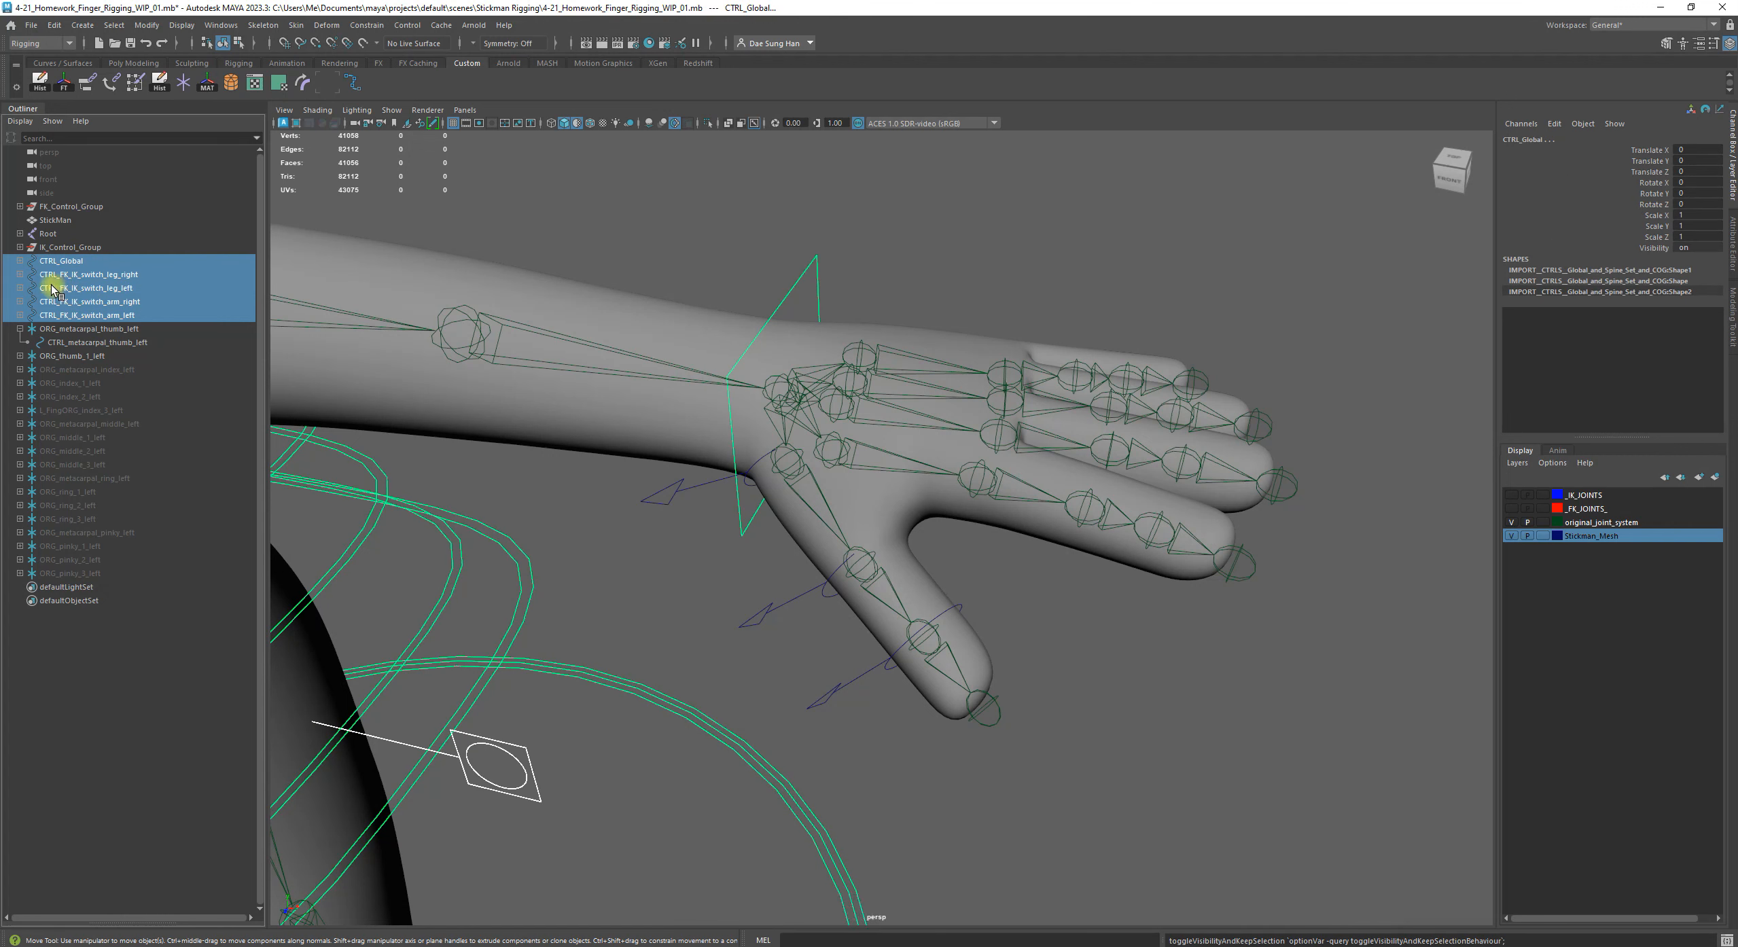
{"action": "key", "text": "h"}
{"action": "left_click", "coordinate": [101, 726]}
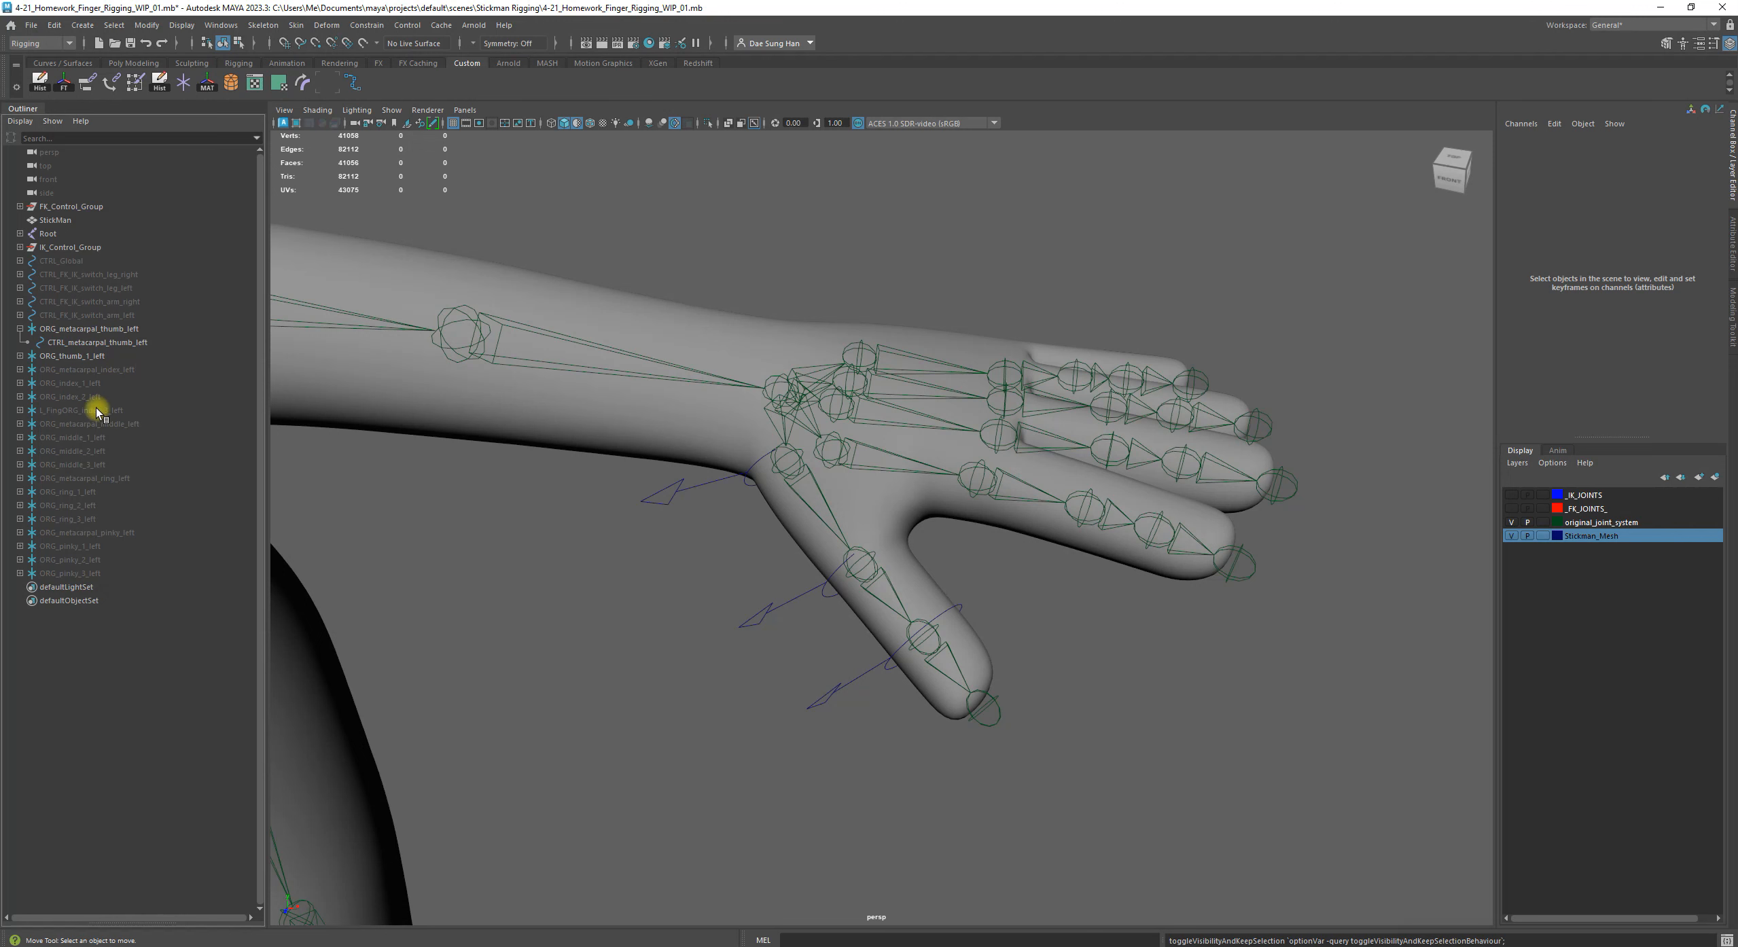
Parent the ORG_thumb_1_left group under CTRL_metacarpal_thumb_left
{"action": "left_click", "coordinate": [68, 356]}
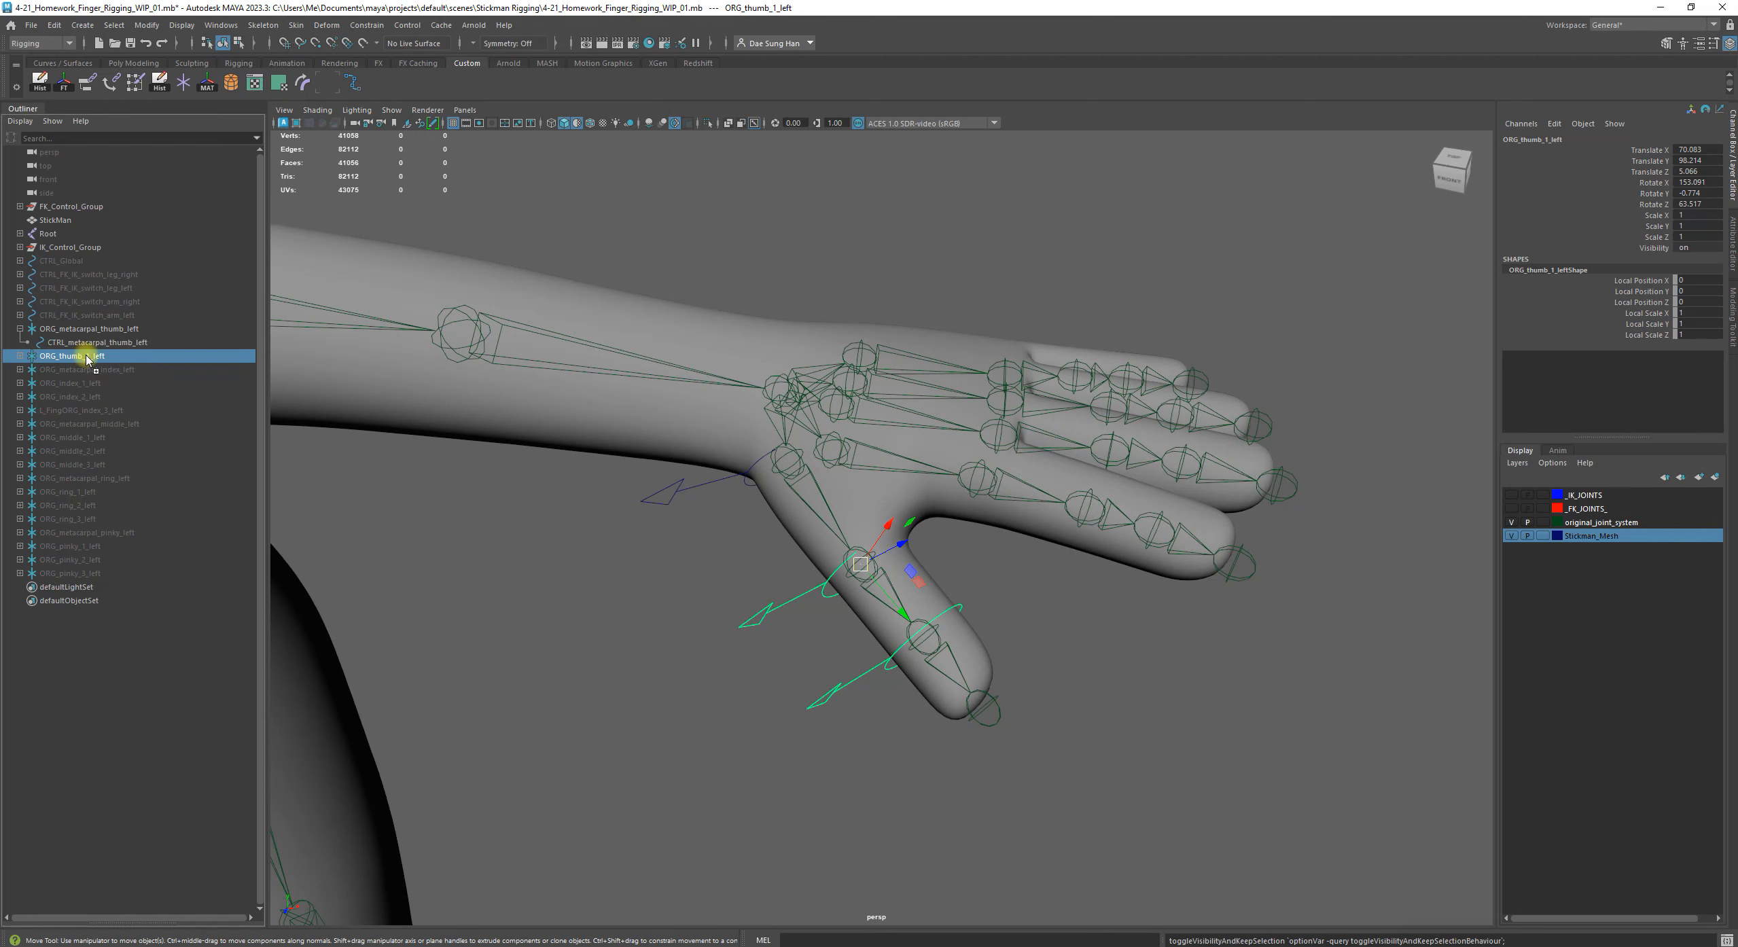
{"action": "left_click_drag", "start_coordinate": [88, 358], "coordinate": [146, 349]}
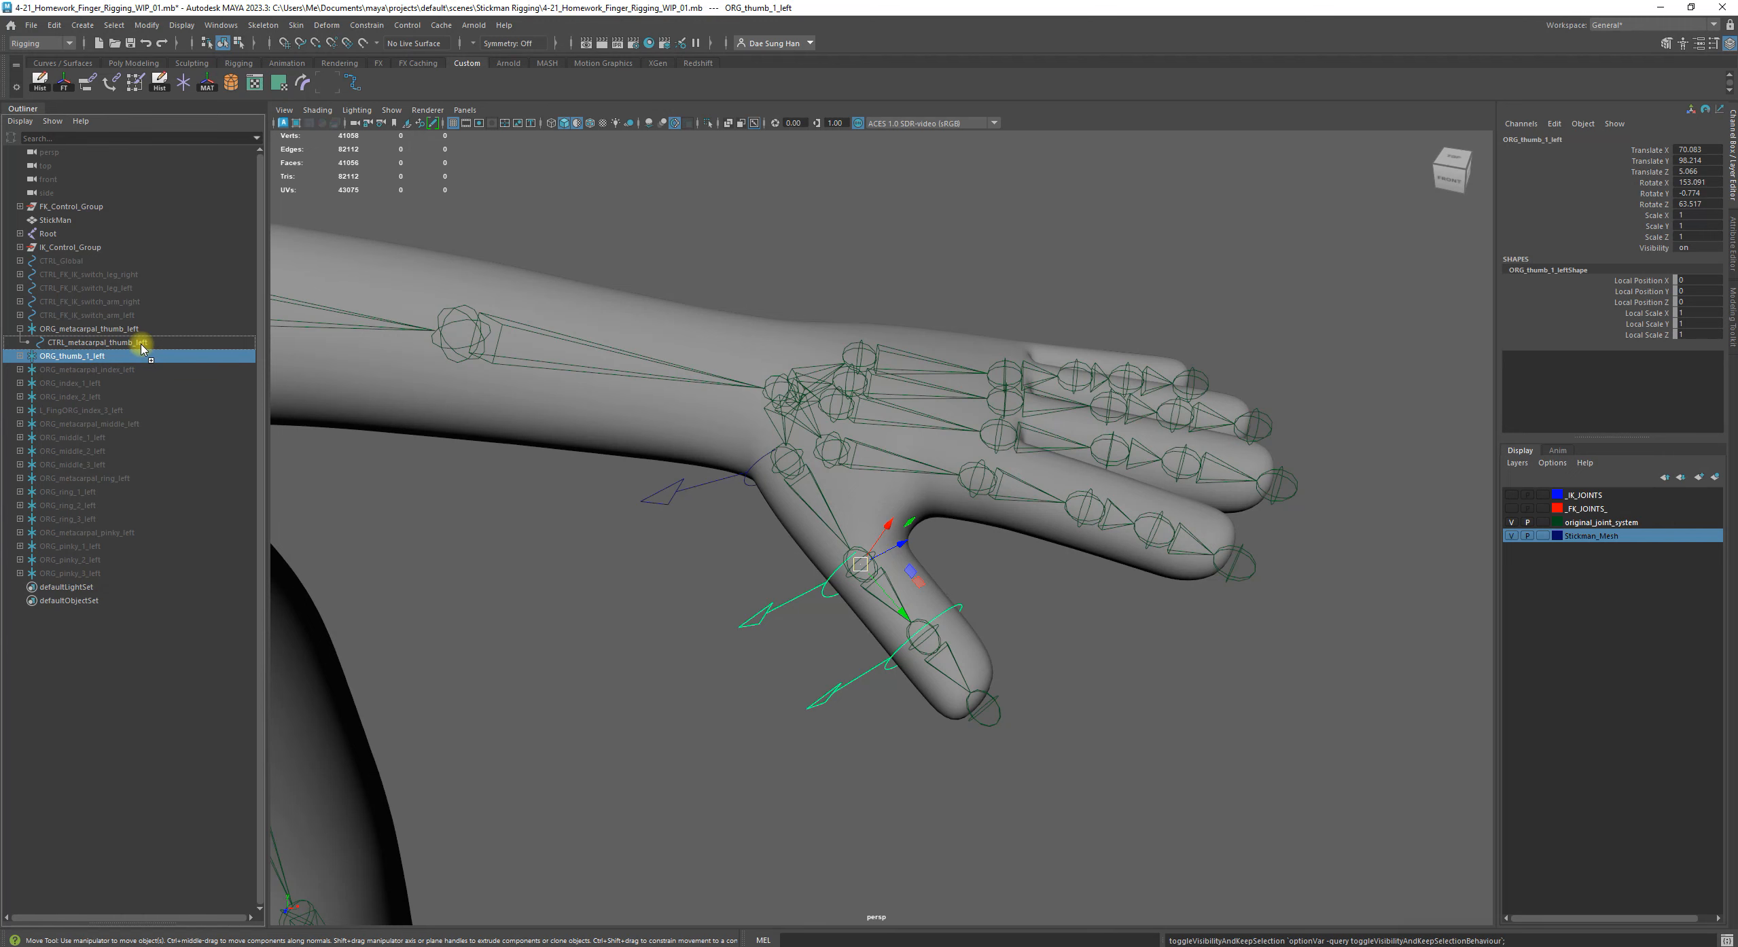
{"action": "mouse_move", "coordinate": [142, 348]}
{"action": "left_mouse_down"}
{"action": "mouse_move", "coordinate": [73, 327]}
{"action": "mouse_move", "coordinate": [172, 353]}
{"action": "mouse_move", "coordinate": [121, 344]}
{"action": "left_mouse_up"}
Test-rotate CTRL_metacarpal_thumb_left by about -4 degrees around X, undo the rotation and clear the selection
{"action": "left_click", "coordinate": [120, 342]}
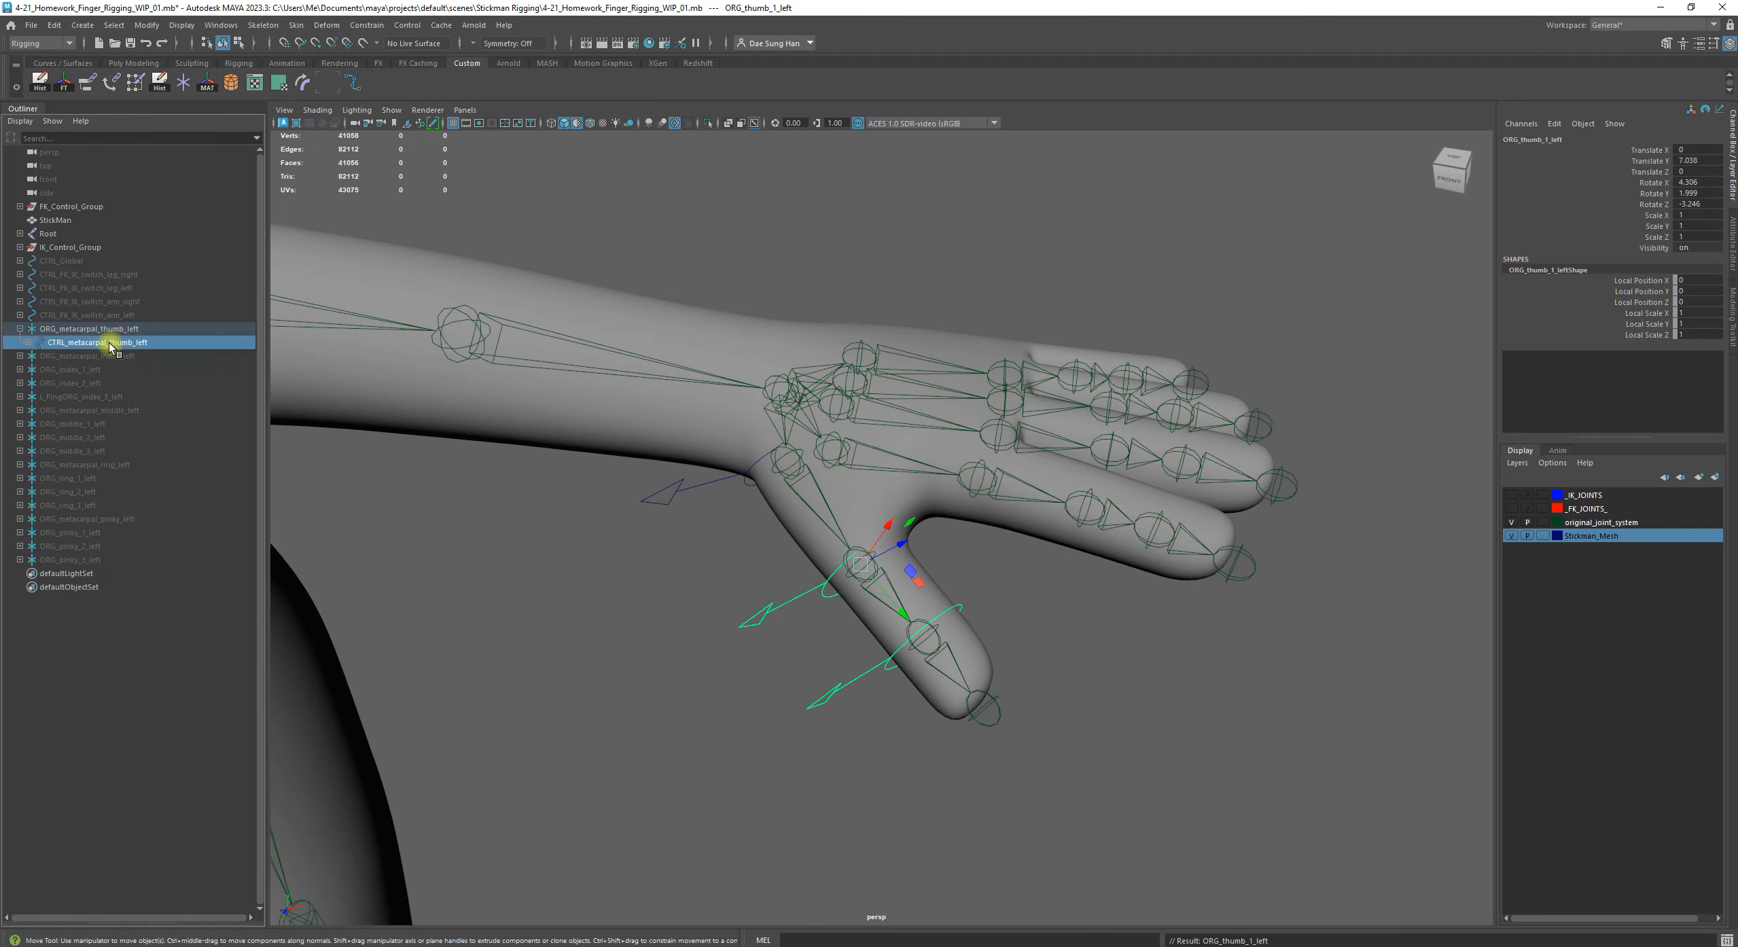
{"action": "key", "text": "e"}
{"action": "left_click_drag", "start_coordinate": [796, 504], "coordinate": [795, 470]}
{"action": "key", "text": "z"}
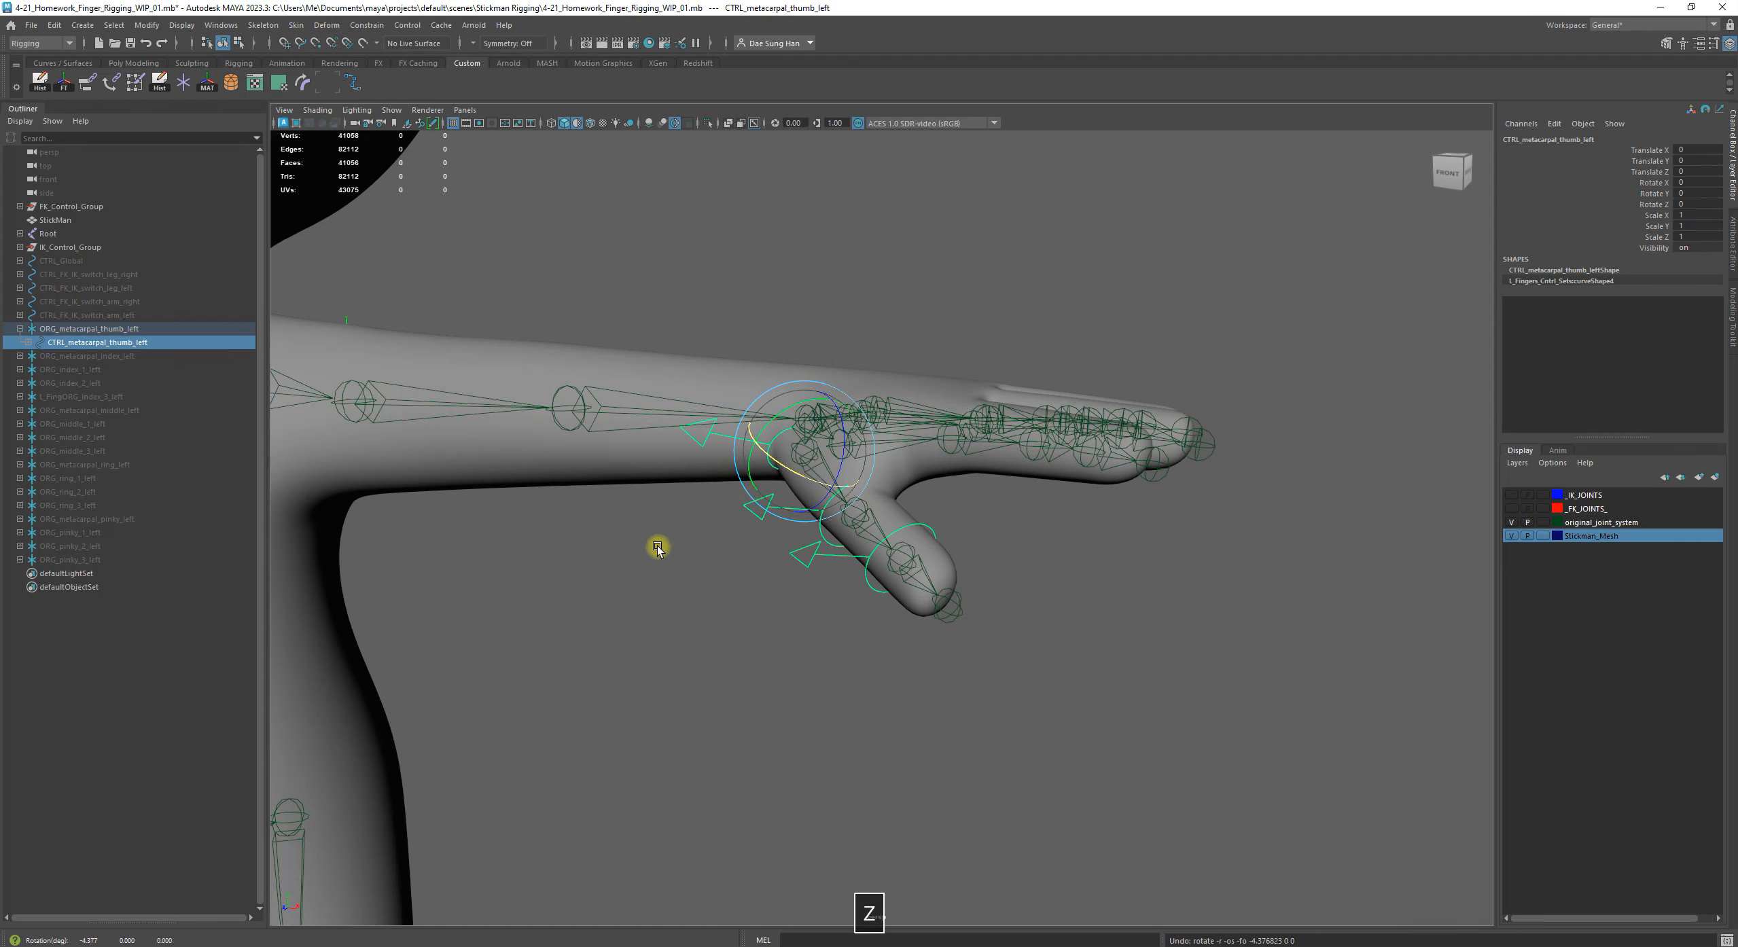
{"action": "left_click", "coordinate": [656, 545]}
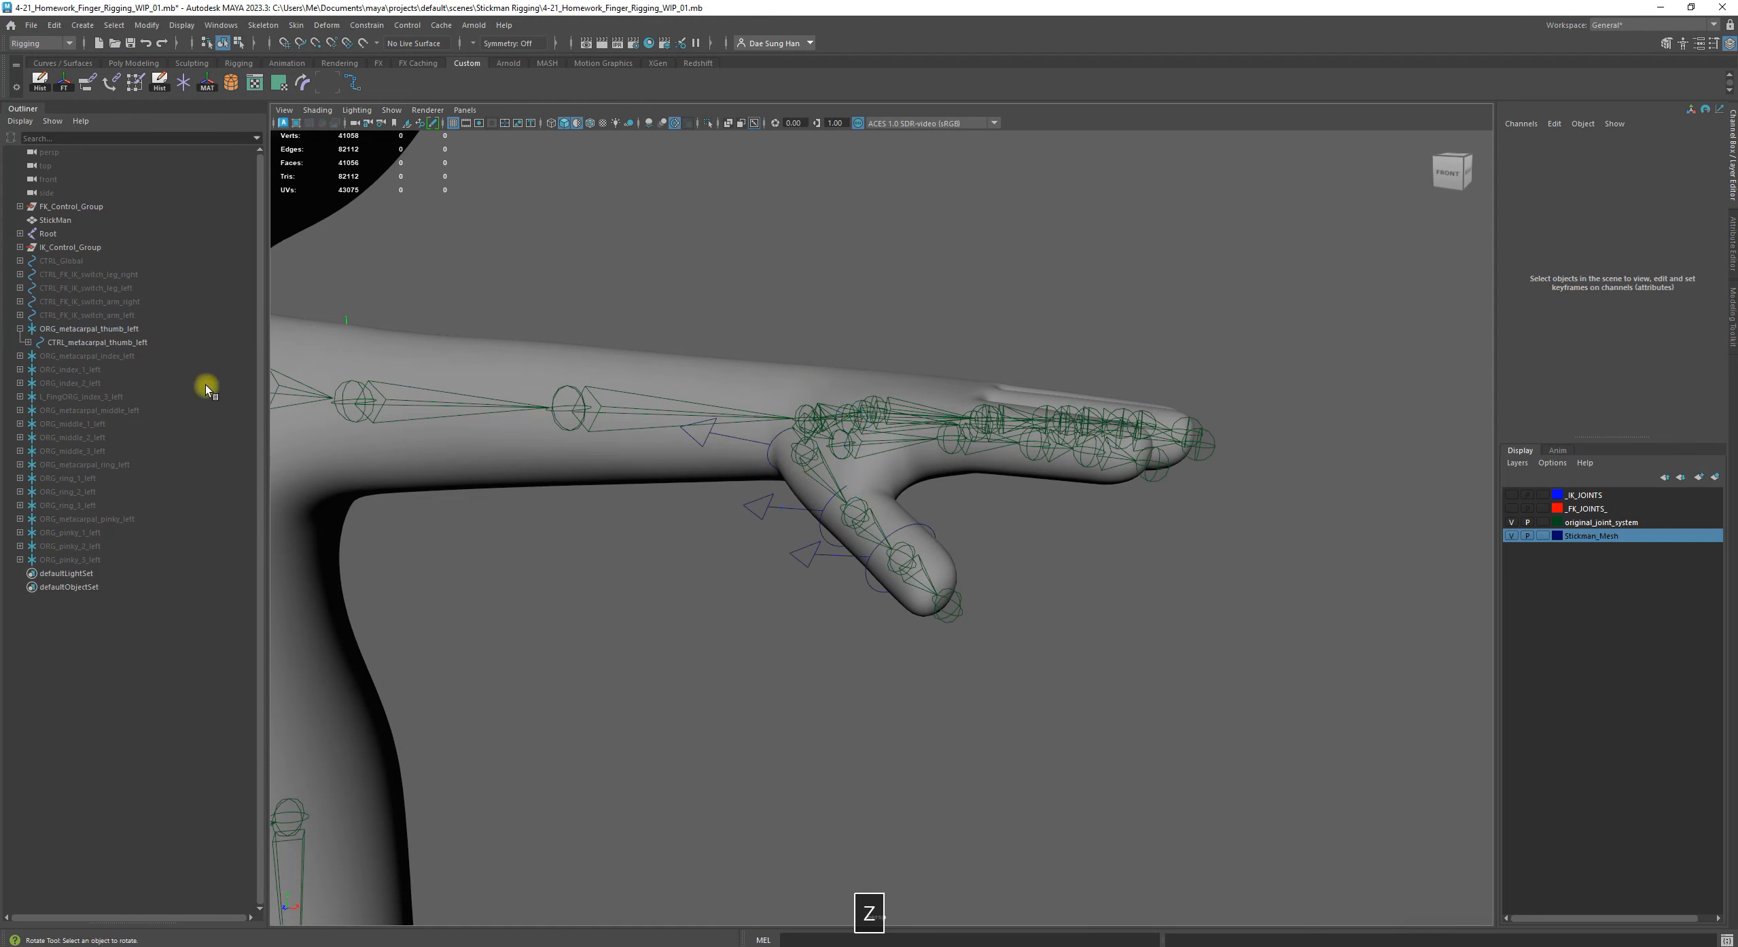
Expand the ORG_metacarpal_thumb_left hierarchy down to CTRL_thumb_2_left to check the nesting, and collapse it again
{"action": "left_click", "coordinate": [28, 342], "text": "shift"}
{"action": "left_click", "coordinate": [52, 384]}
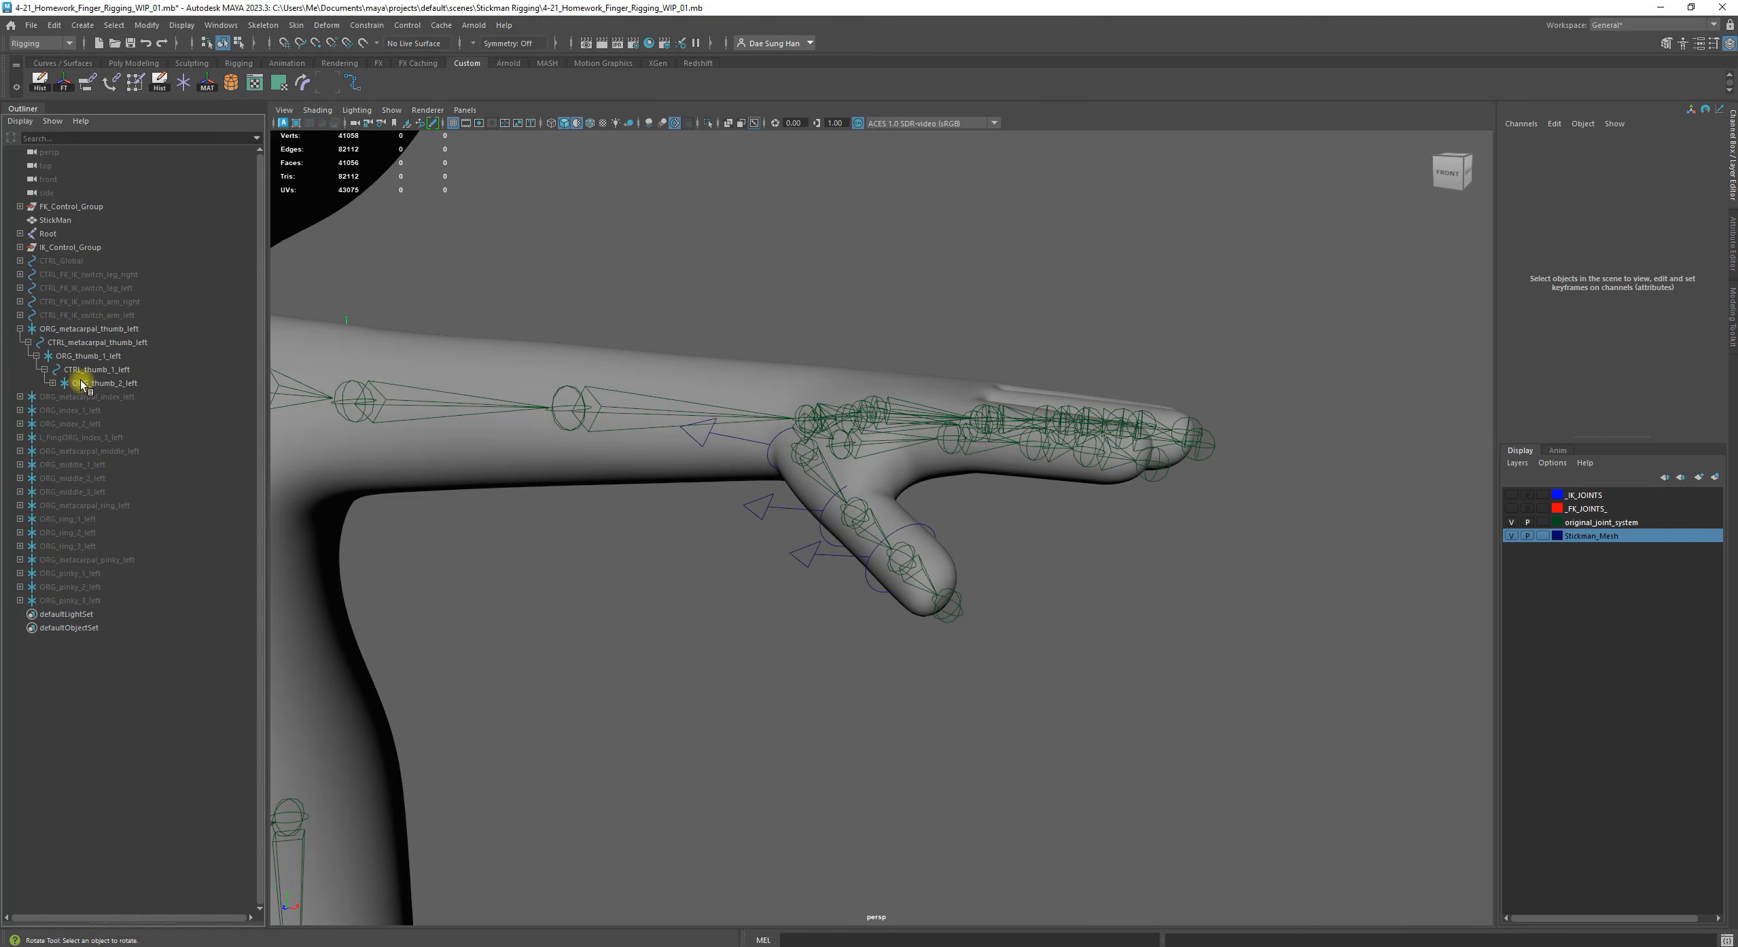
{"action": "left_click", "coordinate": [86, 383]}
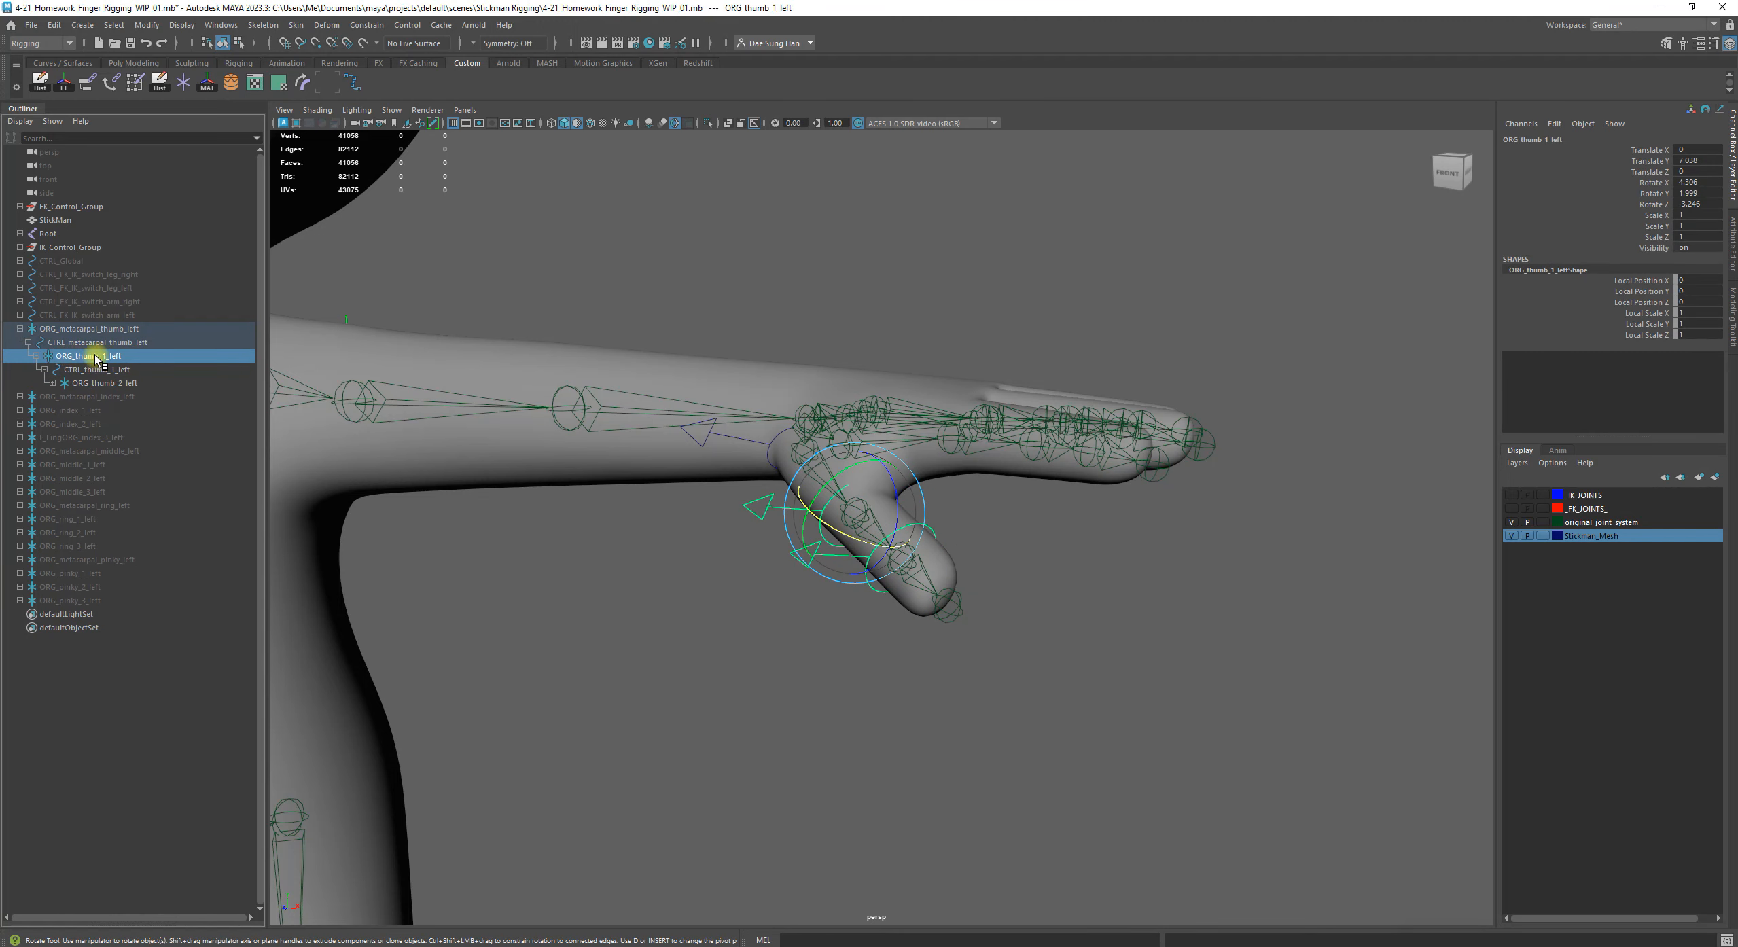
{"action": "left_click", "coordinate": [52, 383]}
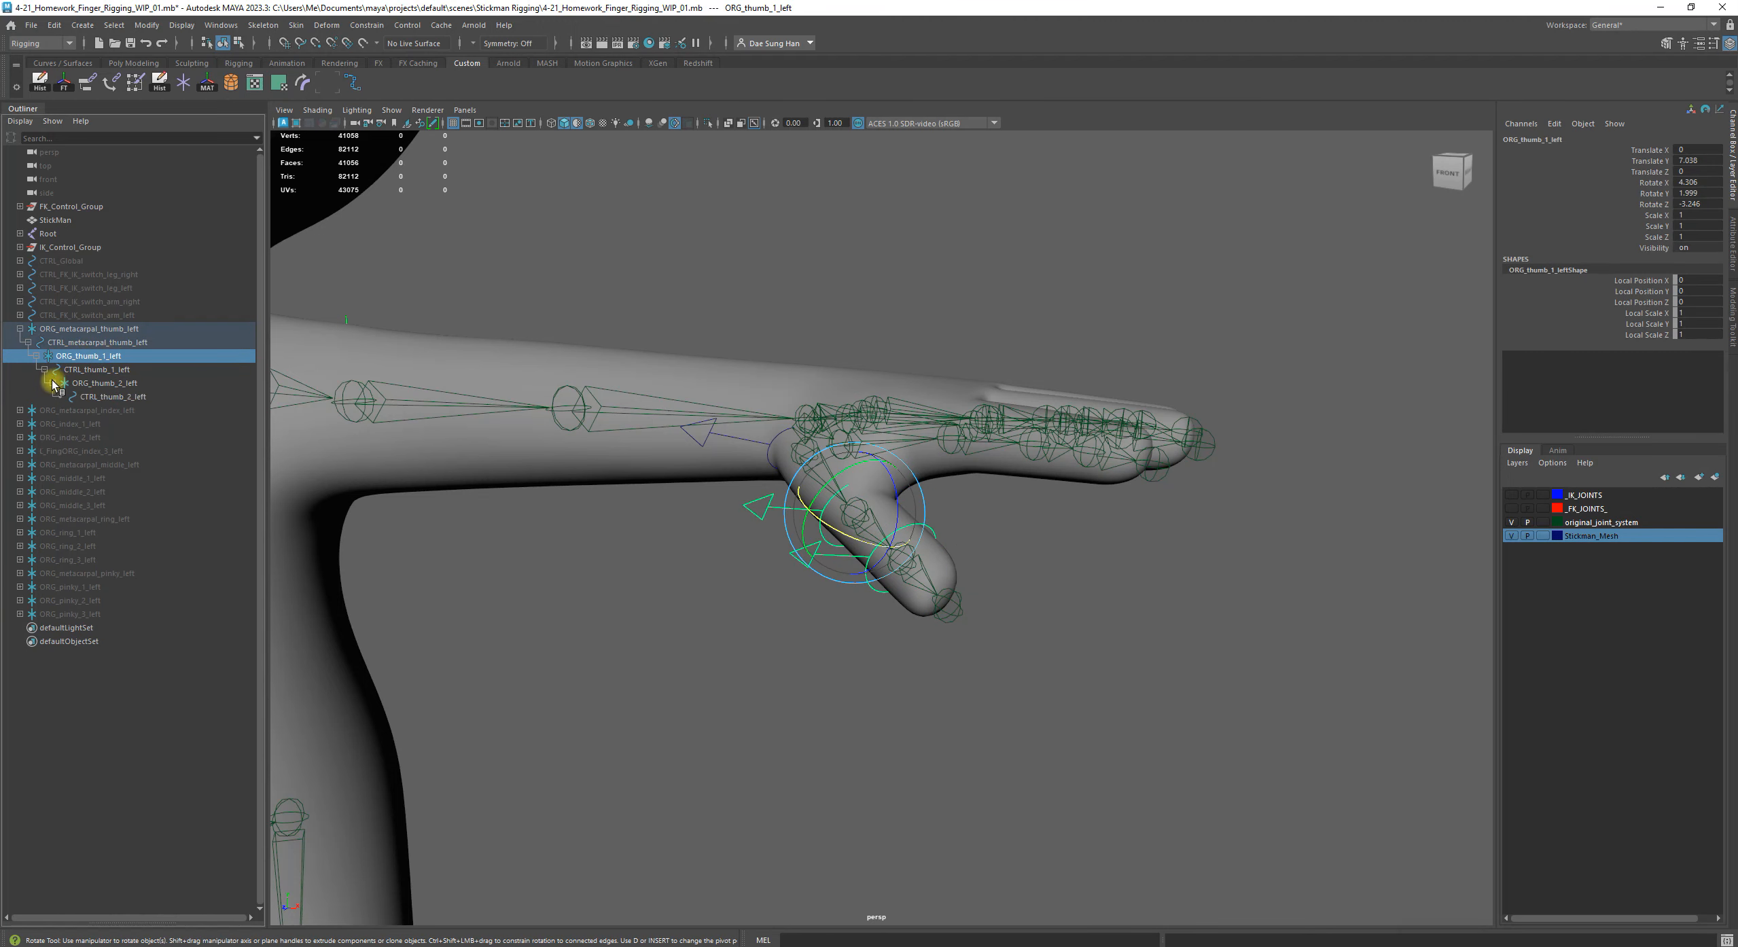
{"action": "left_click", "coordinate": [53, 383]}
{"action": "left_click", "coordinate": [46, 369]}
{"action": "left_click", "coordinate": [38, 356]}
{"action": "left_click", "coordinate": [29, 343]}
{"action": "left_click", "coordinate": [20, 330]}
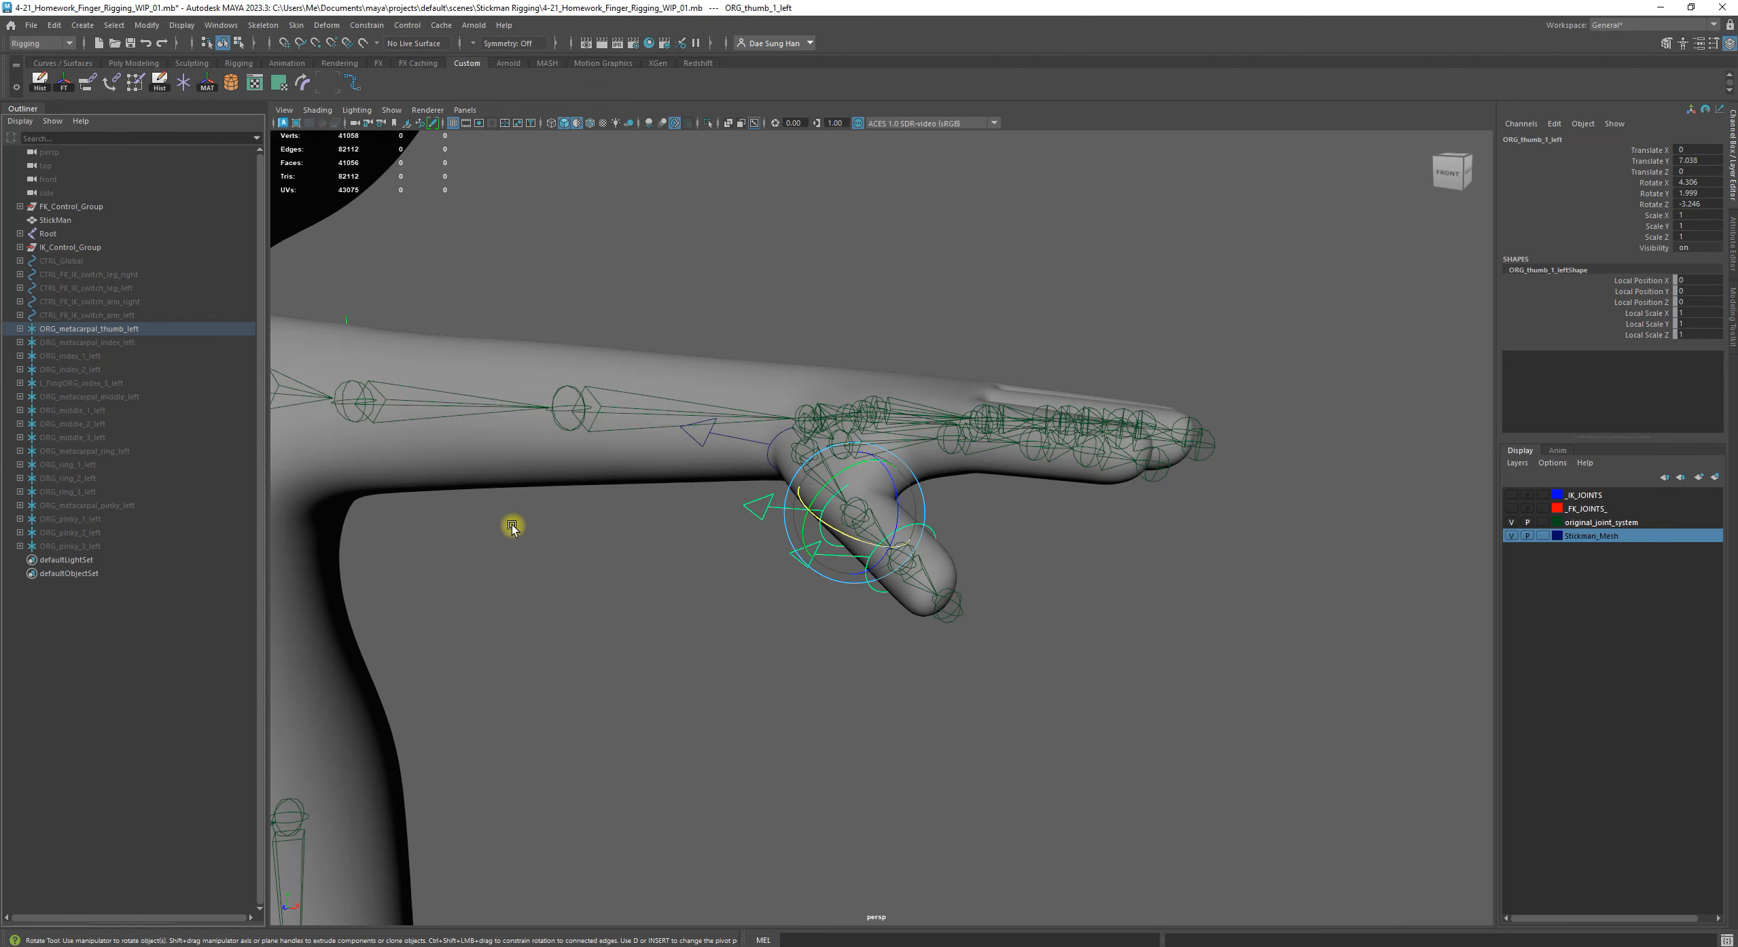
{"action": "left_click_drag", "start_coordinate": [635, 596], "coordinate": [645, 667], "text": "alt"}
{"action": "left_click", "coordinate": [644, 668]}
{"action": "left_click", "coordinate": [764, 493]}
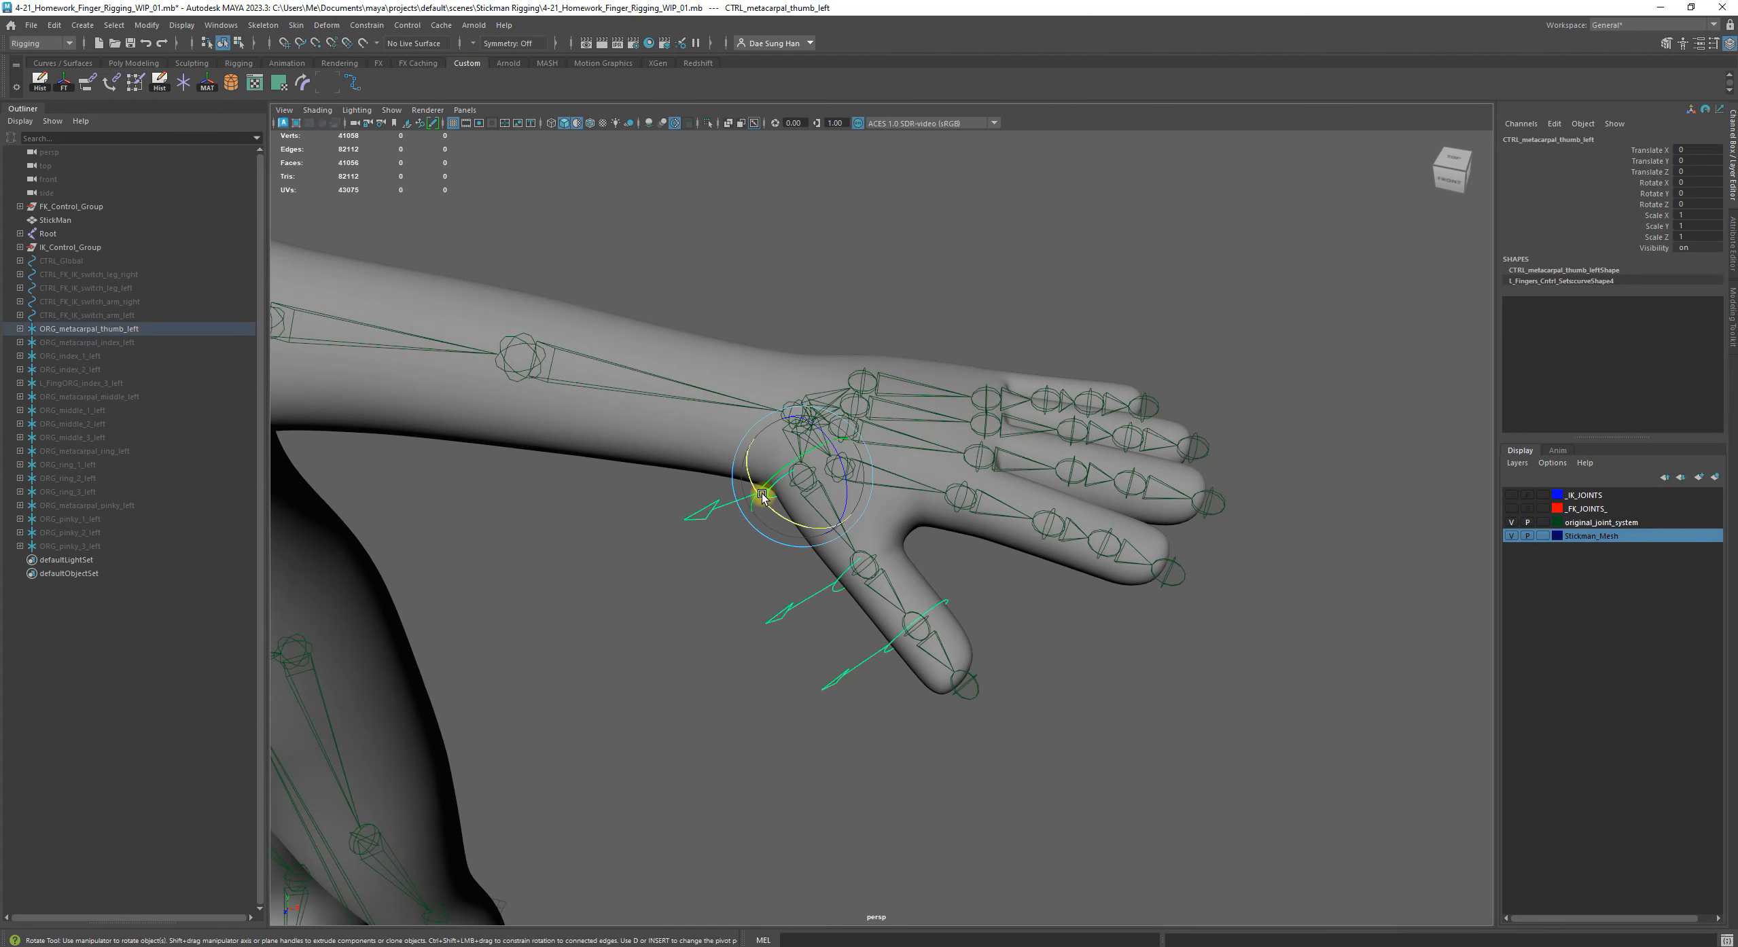
{"action": "left_click", "coordinate": [589, 649]}
{"action": "right_click_drag", "start_coordinate": [449, 447], "coordinate": [590, 512], "text": "alt"}
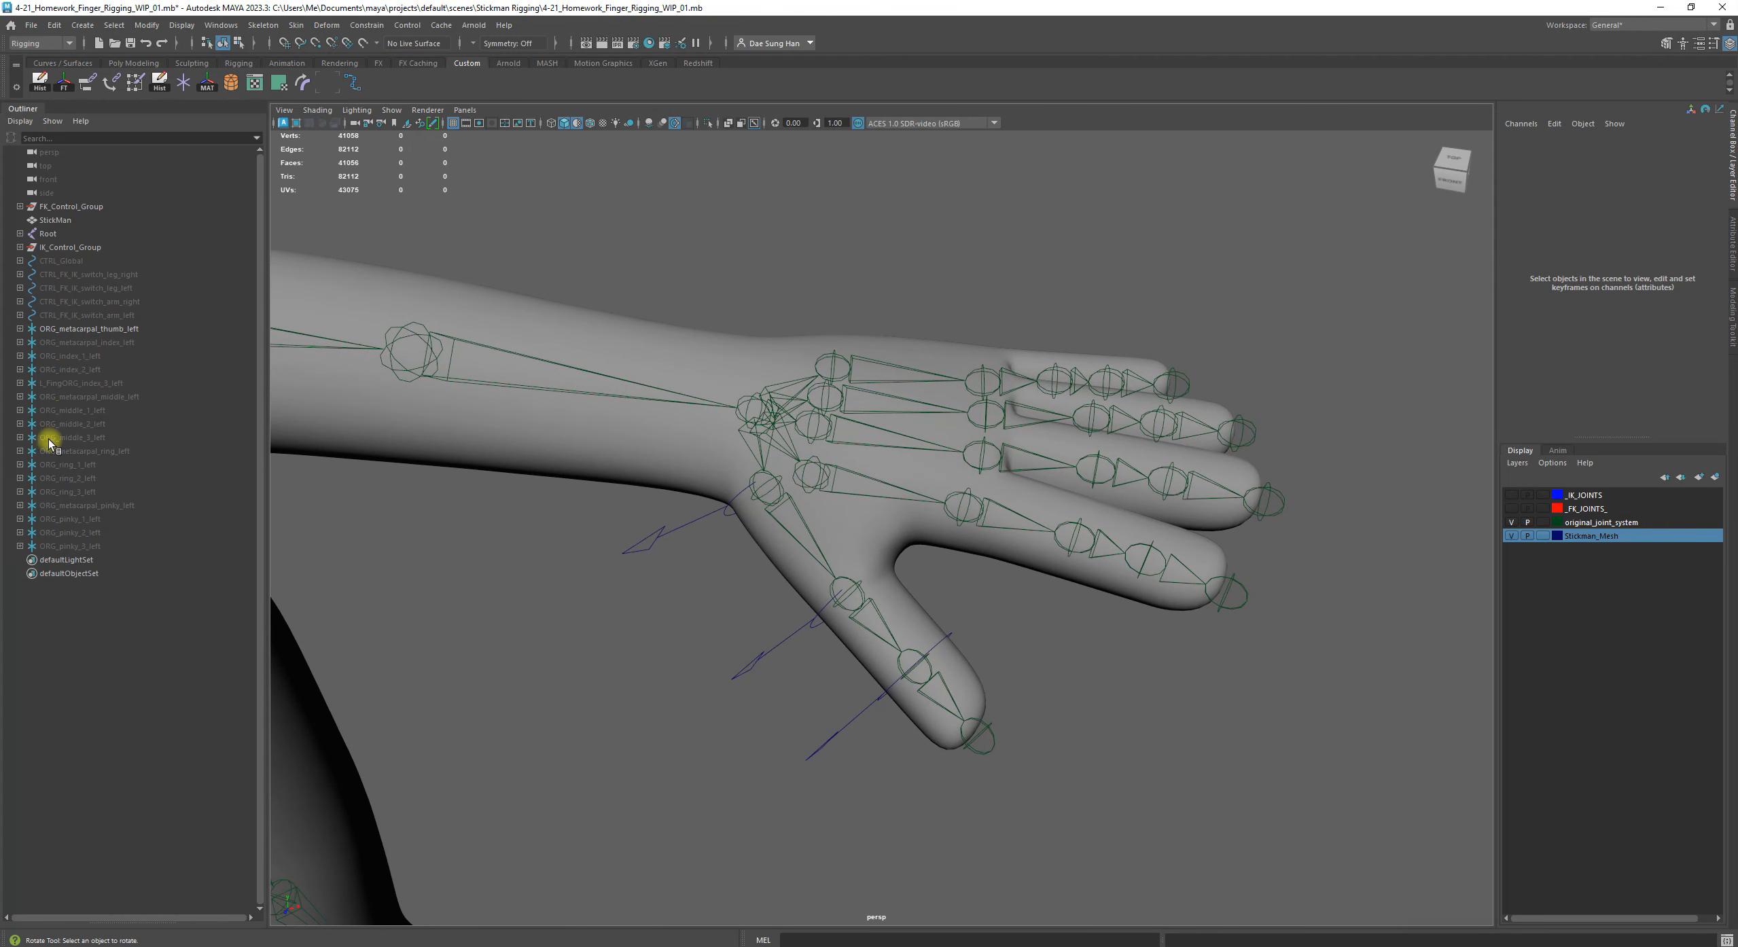
Open the Connection Editor with ORG_metacarpal_thumb_left selected and place its window clear of the hand
{"action": "left_click", "coordinate": [110, 328]}
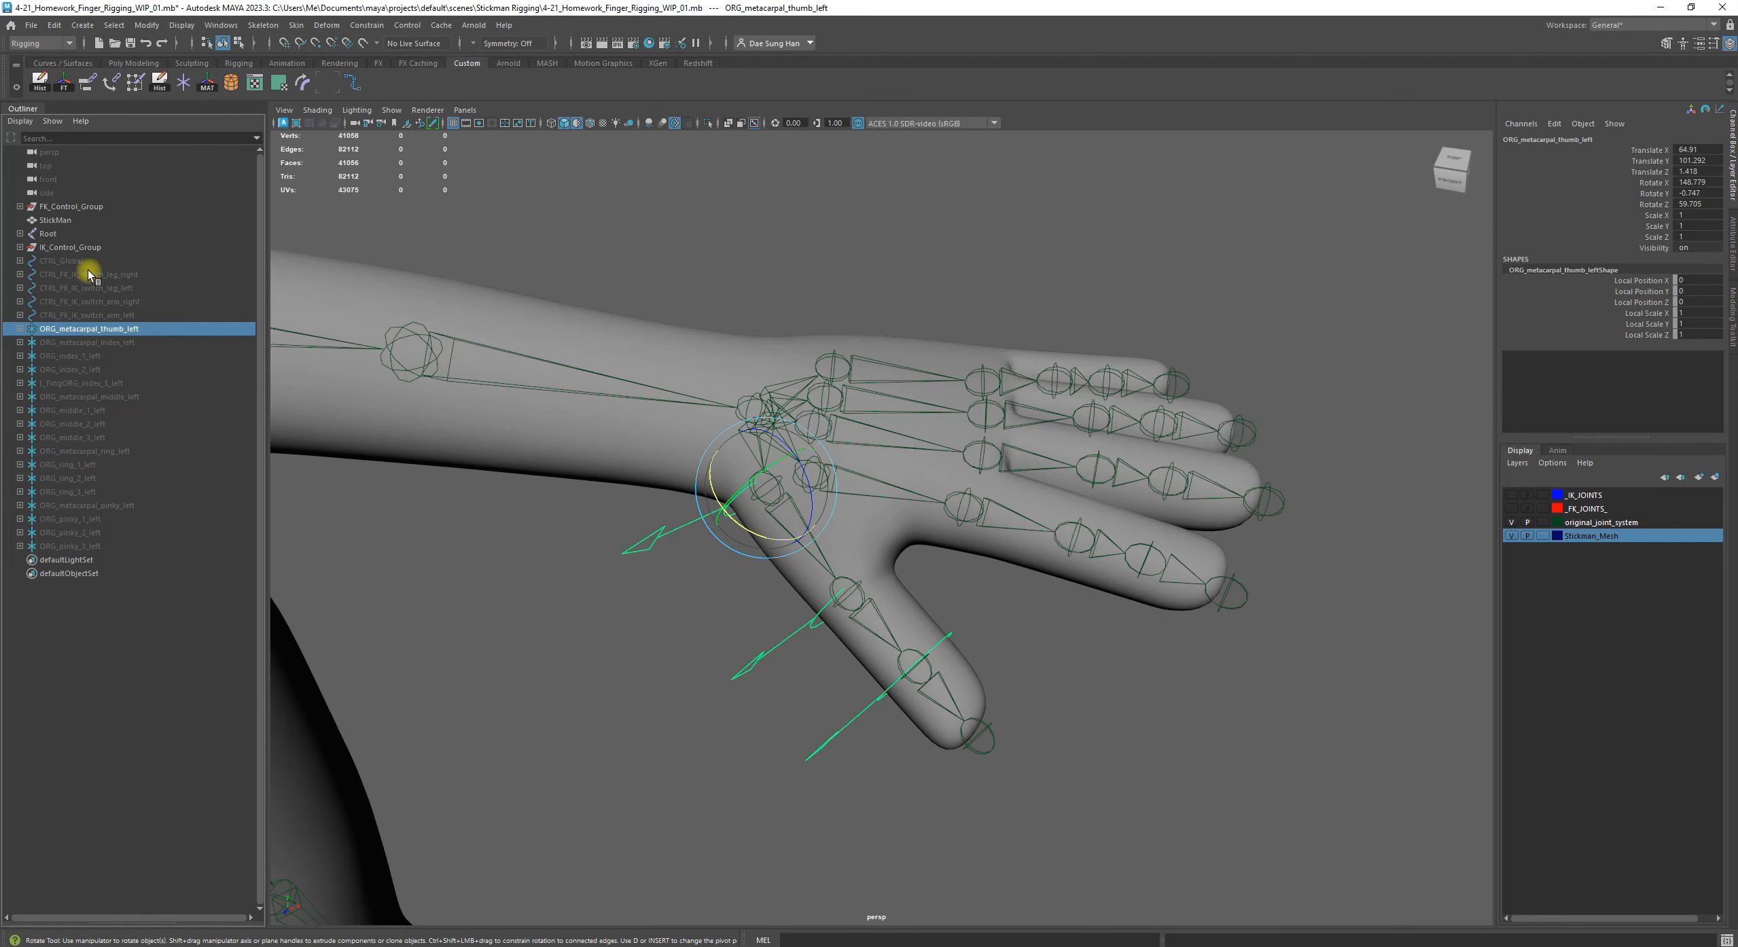
{"action": "key", "text": "w"}
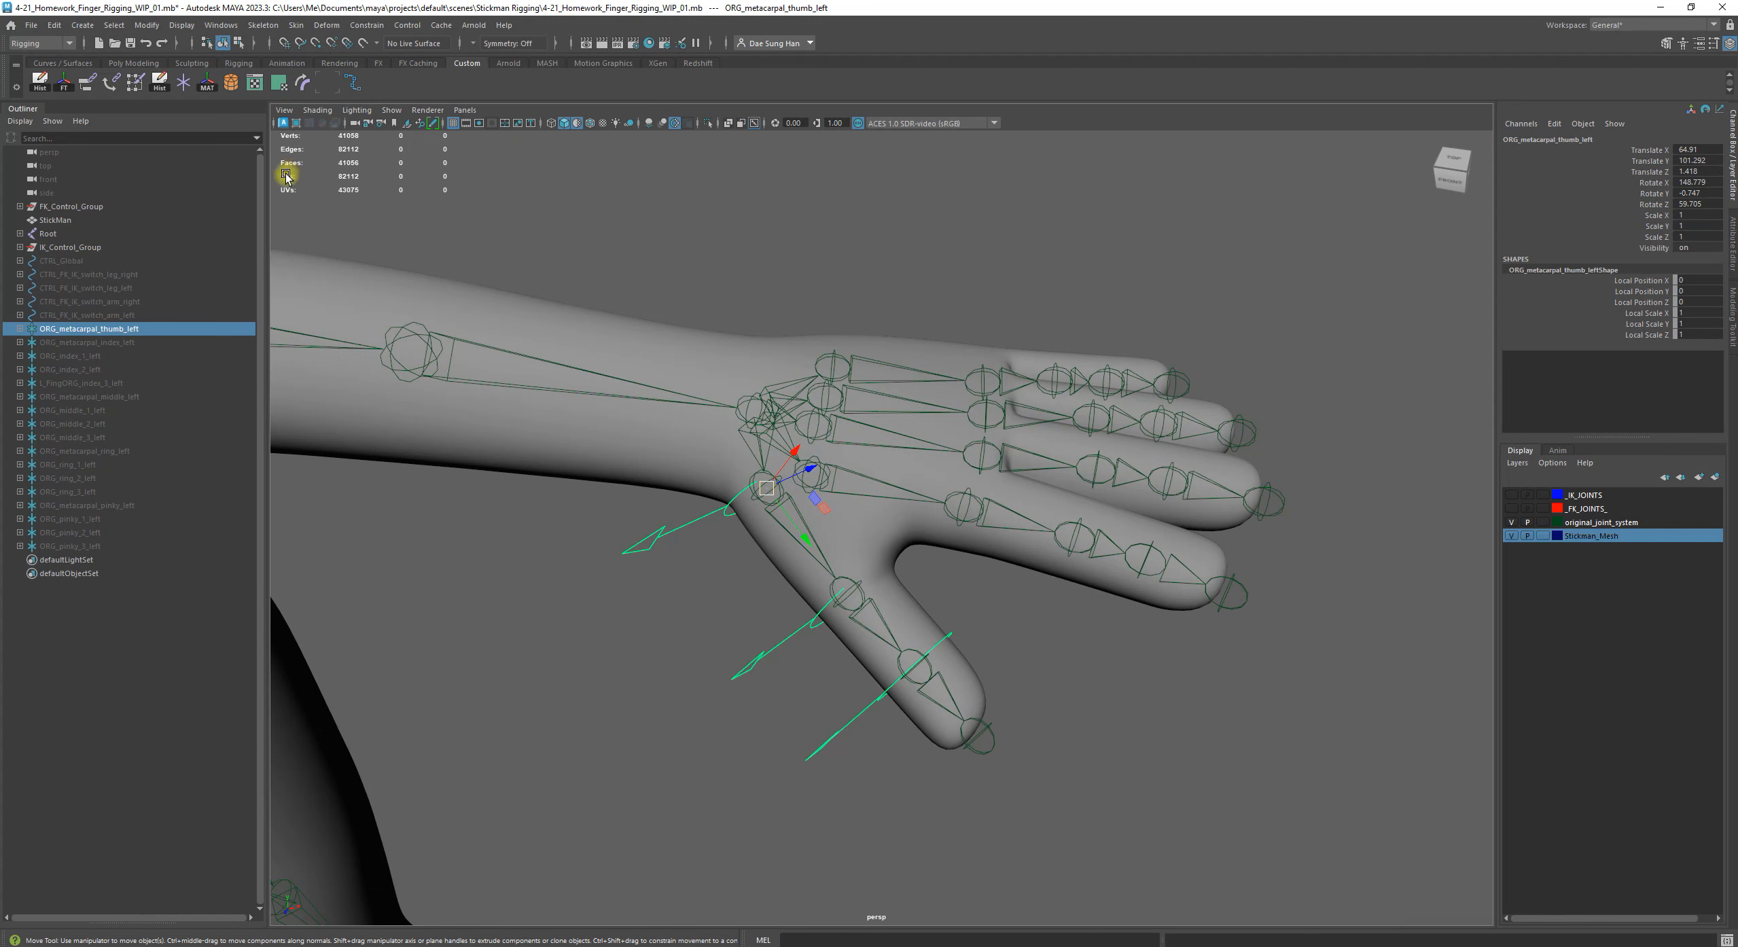
{"action": "left_click", "coordinate": [219, 25]}
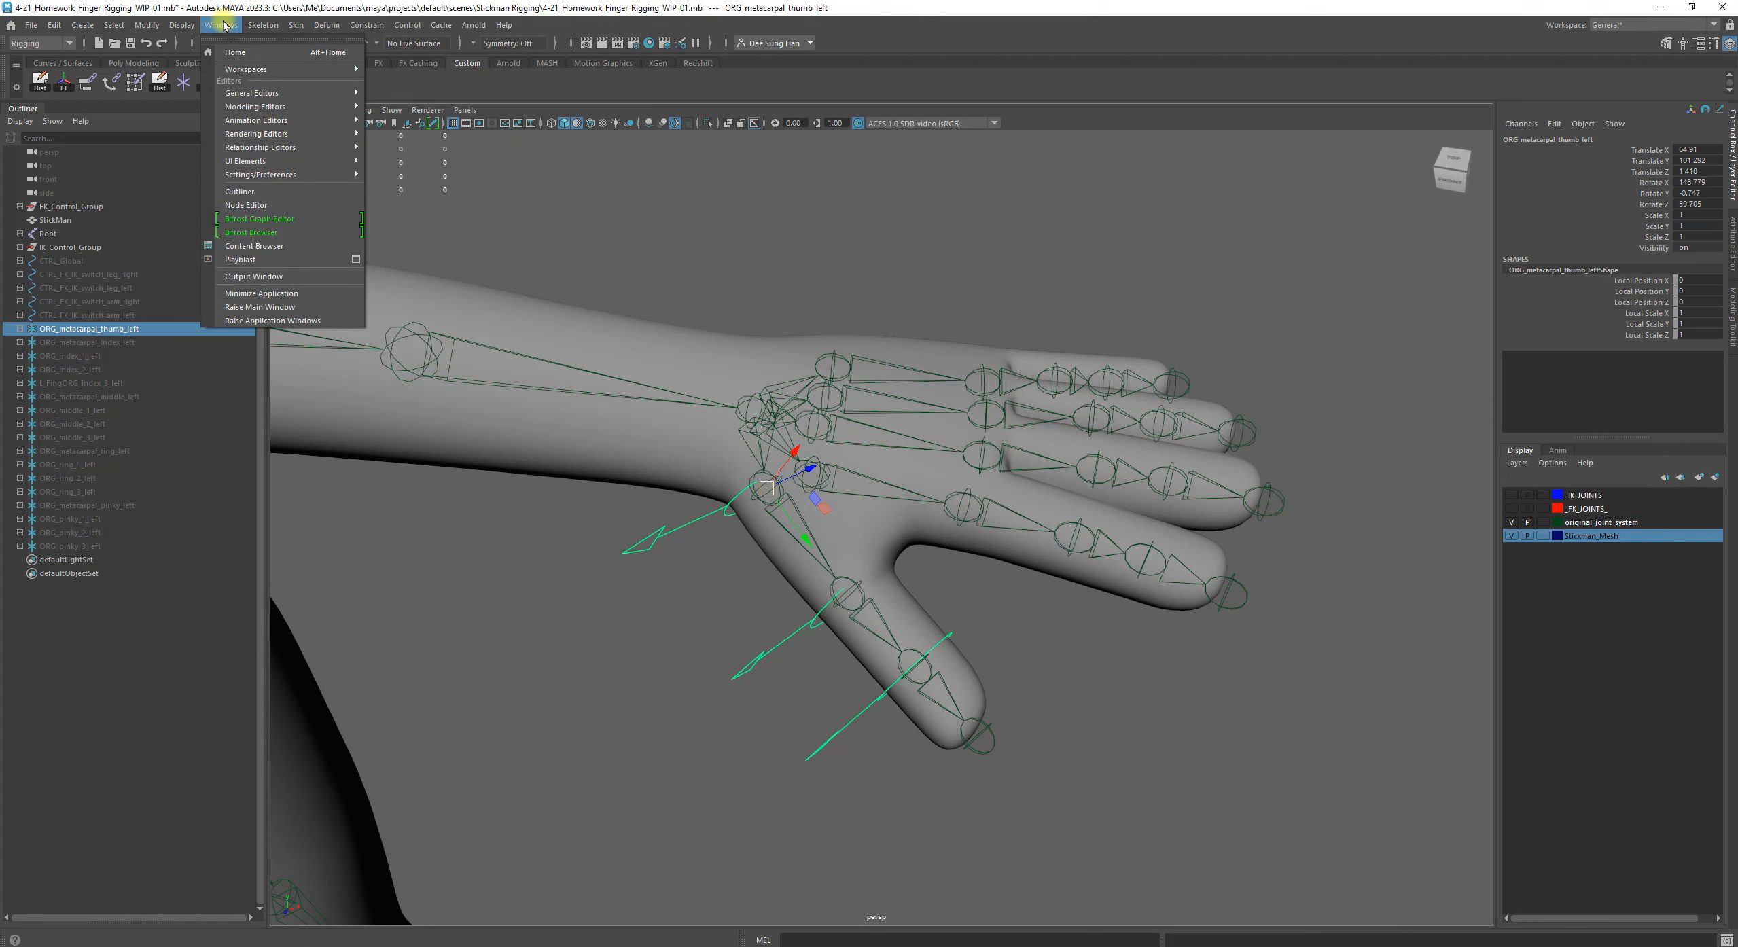
{"action": "mouse_move", "coordinate": [245, 95]}
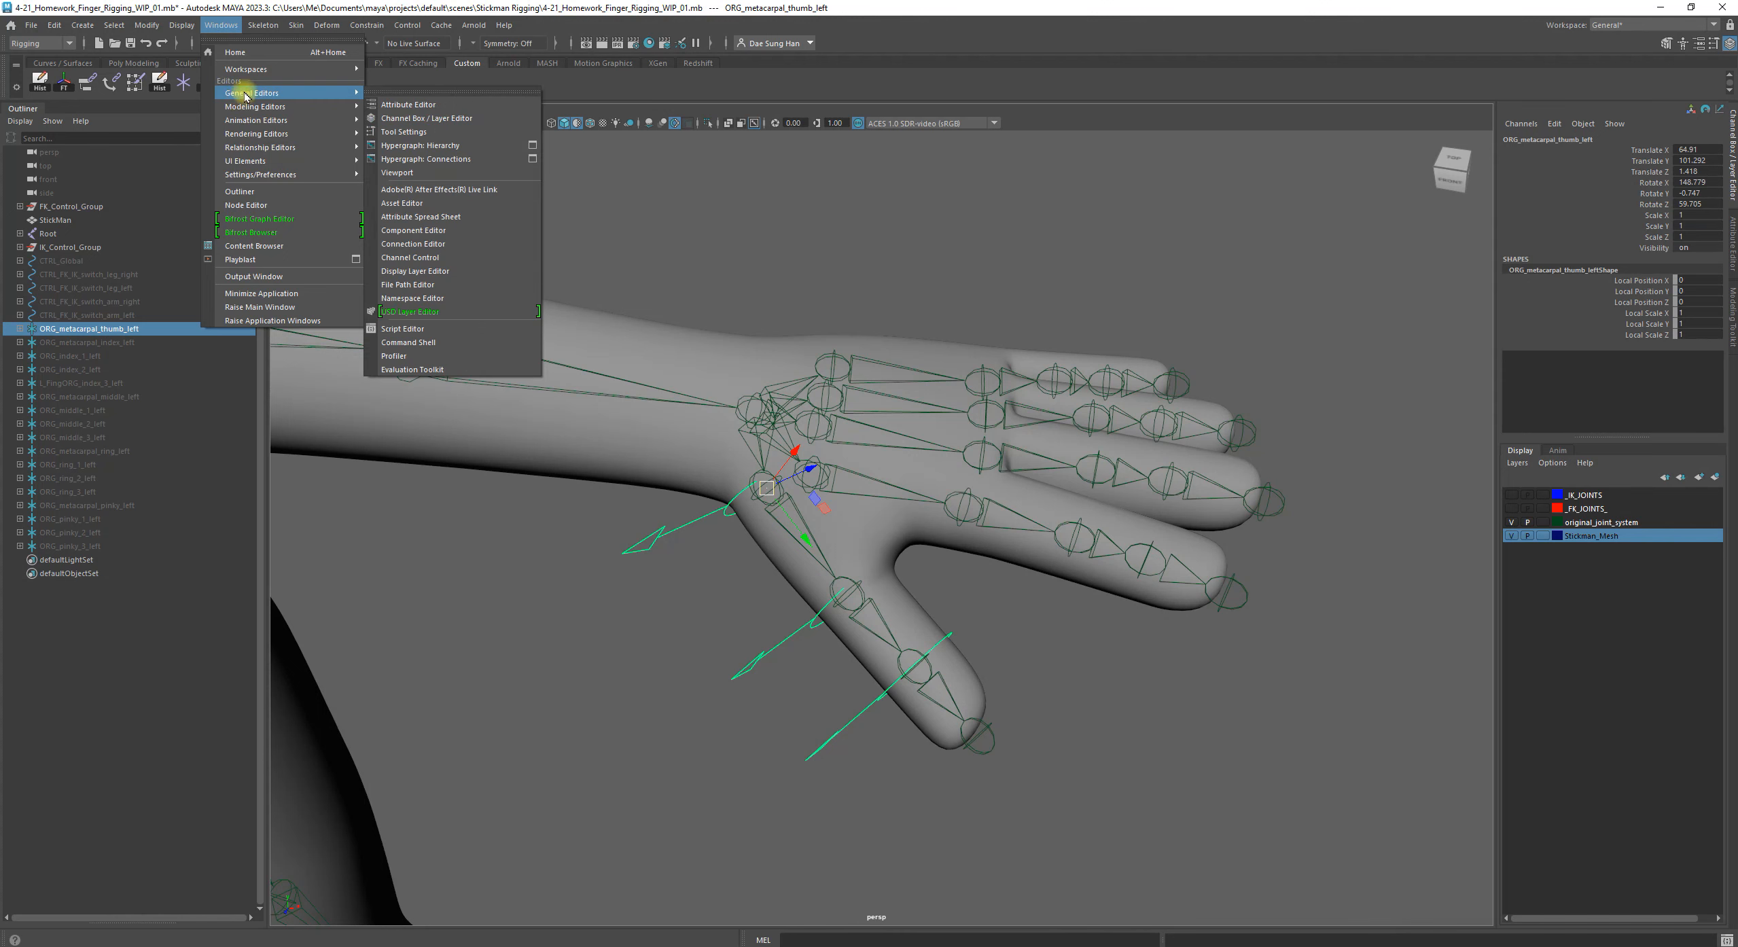
{"action": "left_click", "coordinate": [466, 246]}
{"action": "left_click_drag", "start_coordinate": [1005, 261], "coordinate": [366, 163]}
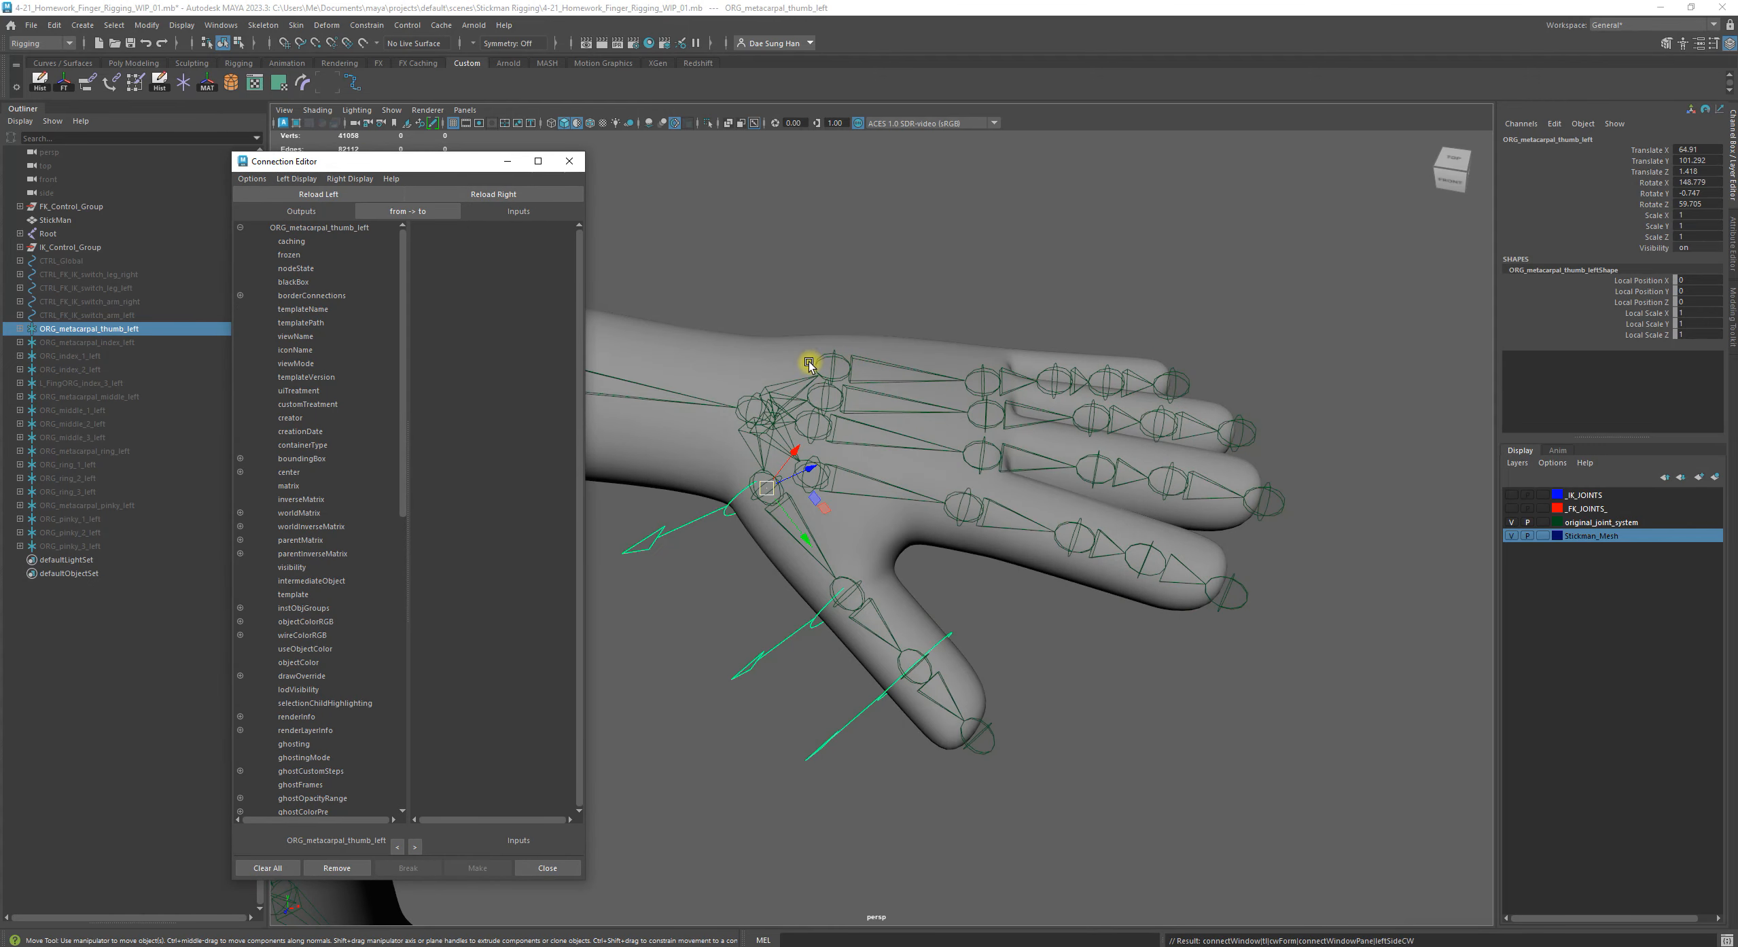
{"action": "middle_click_drag", "start_coordinate": [886, 429], "coordinate": [1026, 387], "text": "alt"}
{"action": "left_click", "coordinate": [1287, 693]}
{"action": "left_click_drag", "start_coordinate": [1012, 639], "coordinate": [911, 595], "text": "alt"}
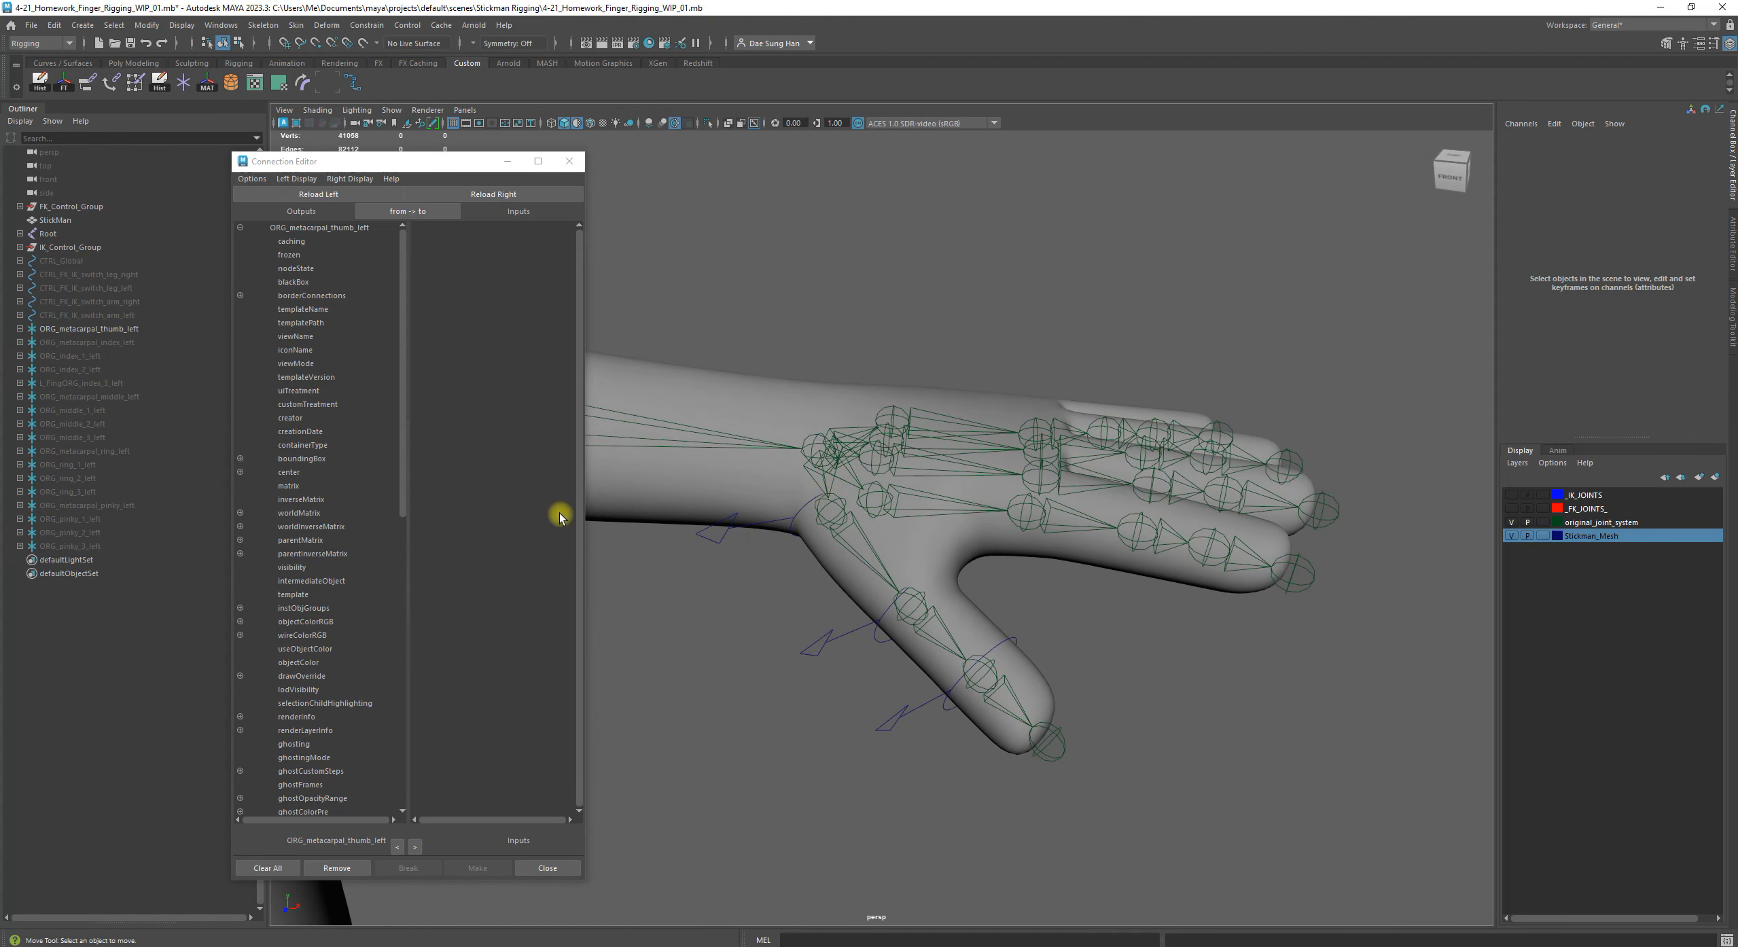
{"action": "left_click", "coordinate": [792, 519]}
{"action": "key", "text": "q"}
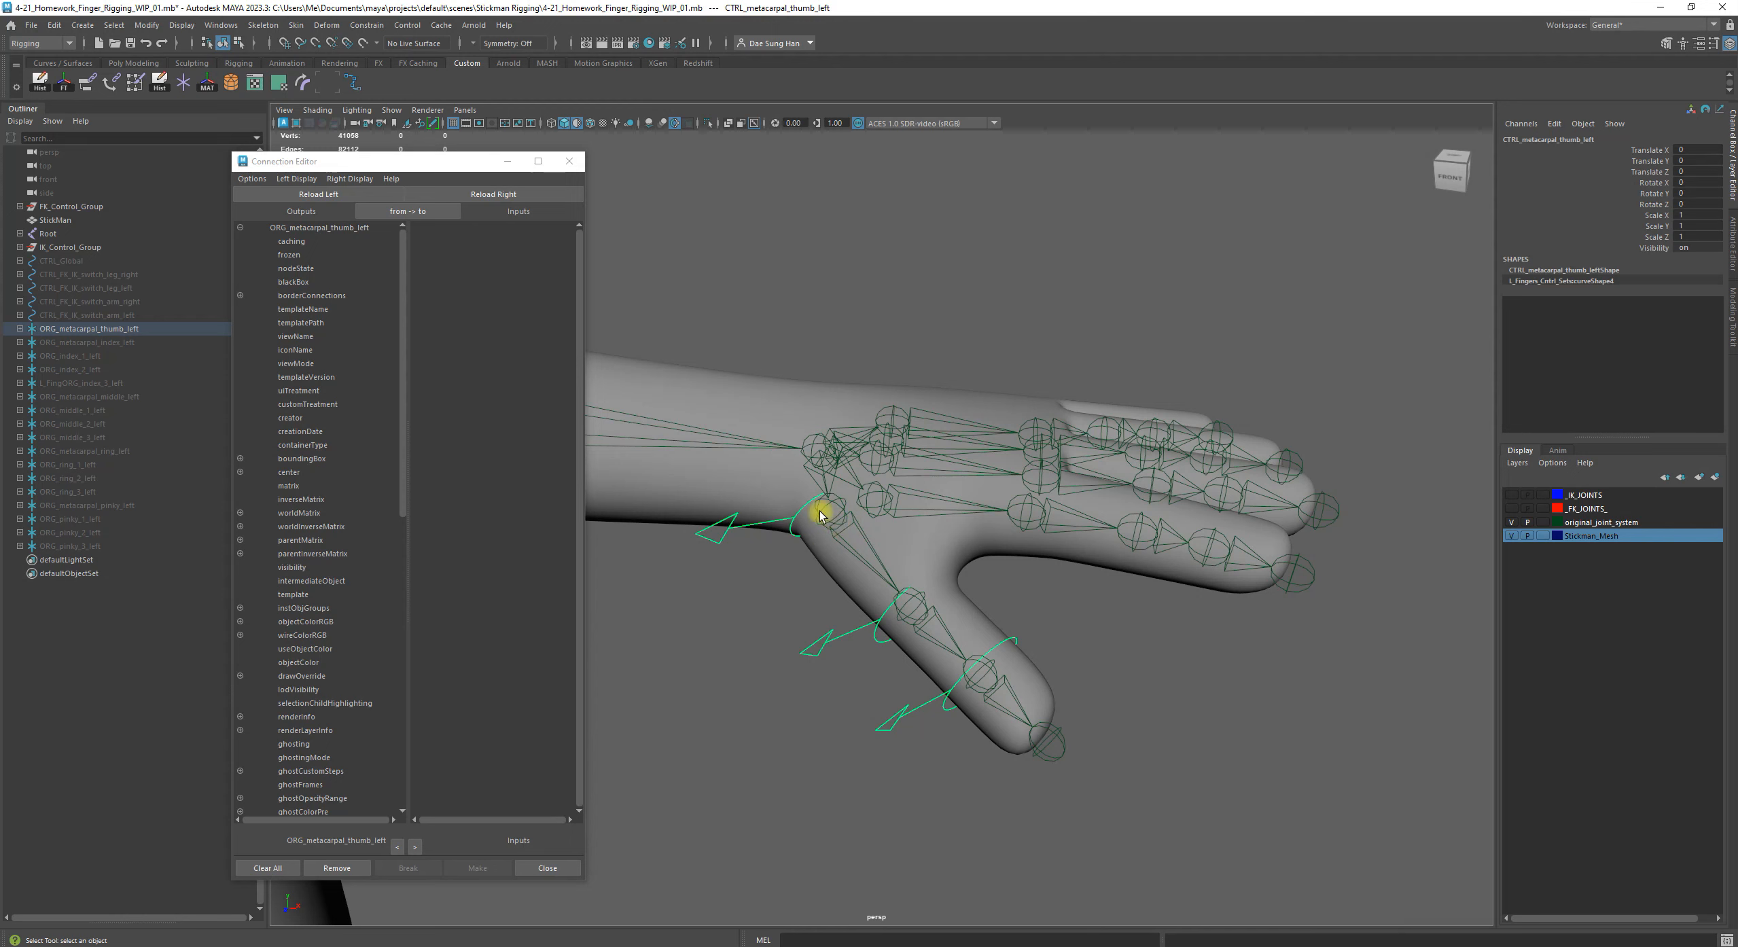
{"action": "left_click", "coordinate": [739, 637]}
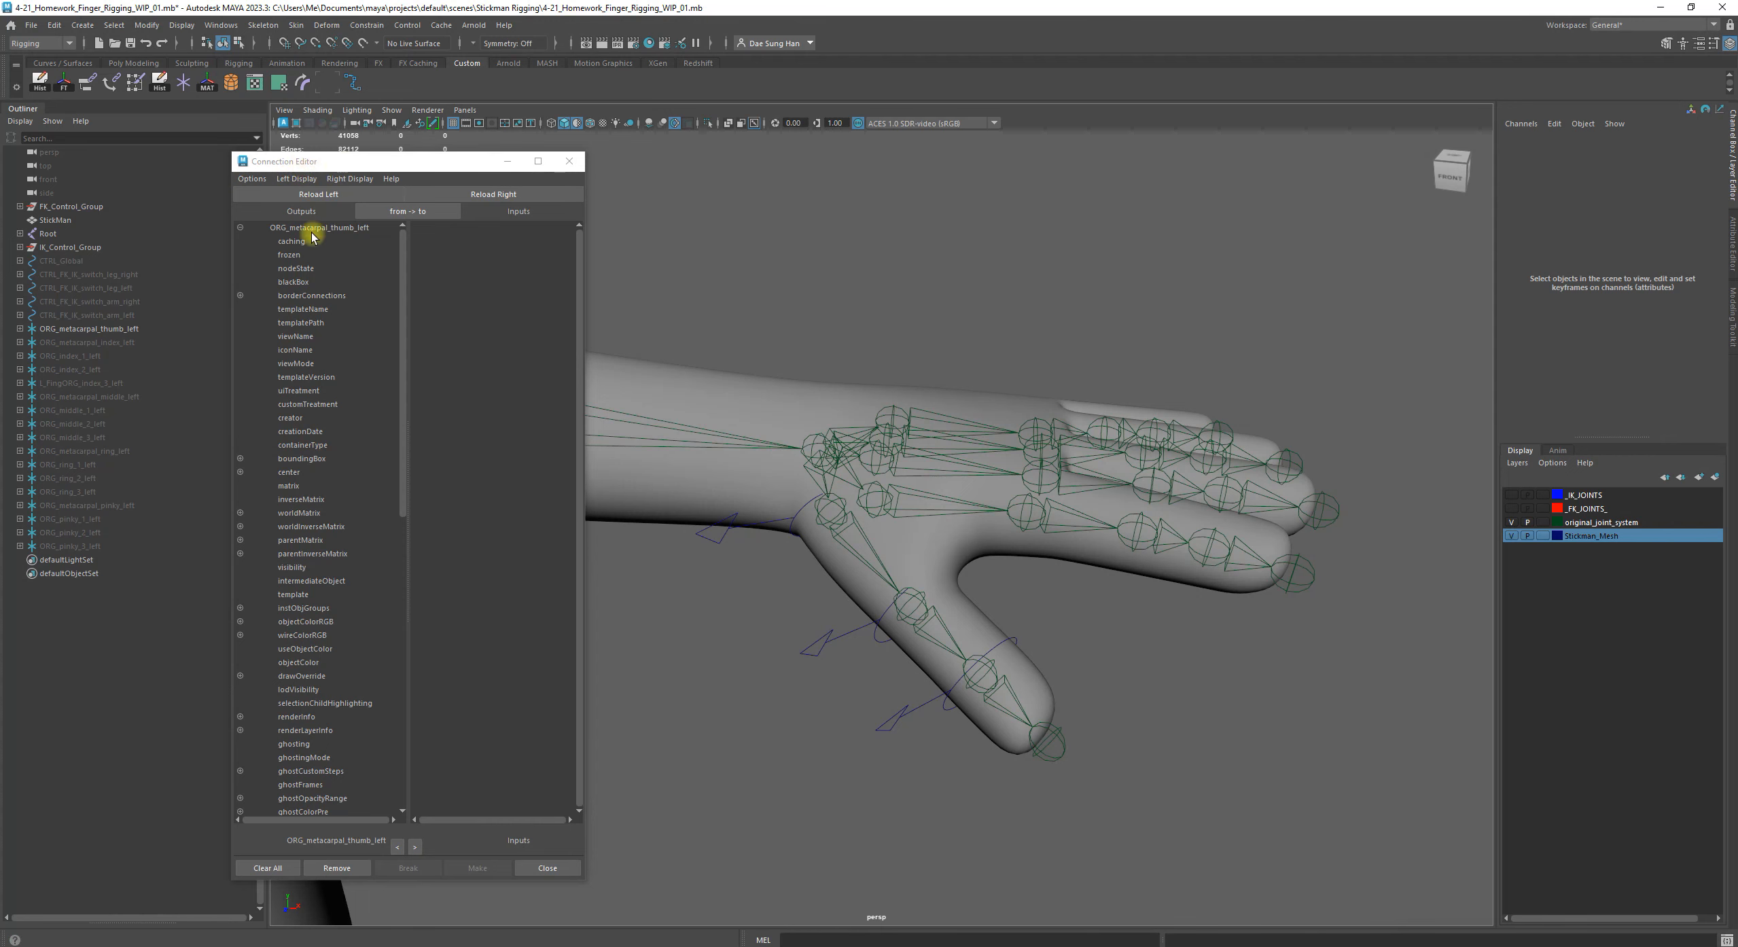
{"action": "left_click", "coordinate": [382, 27]}
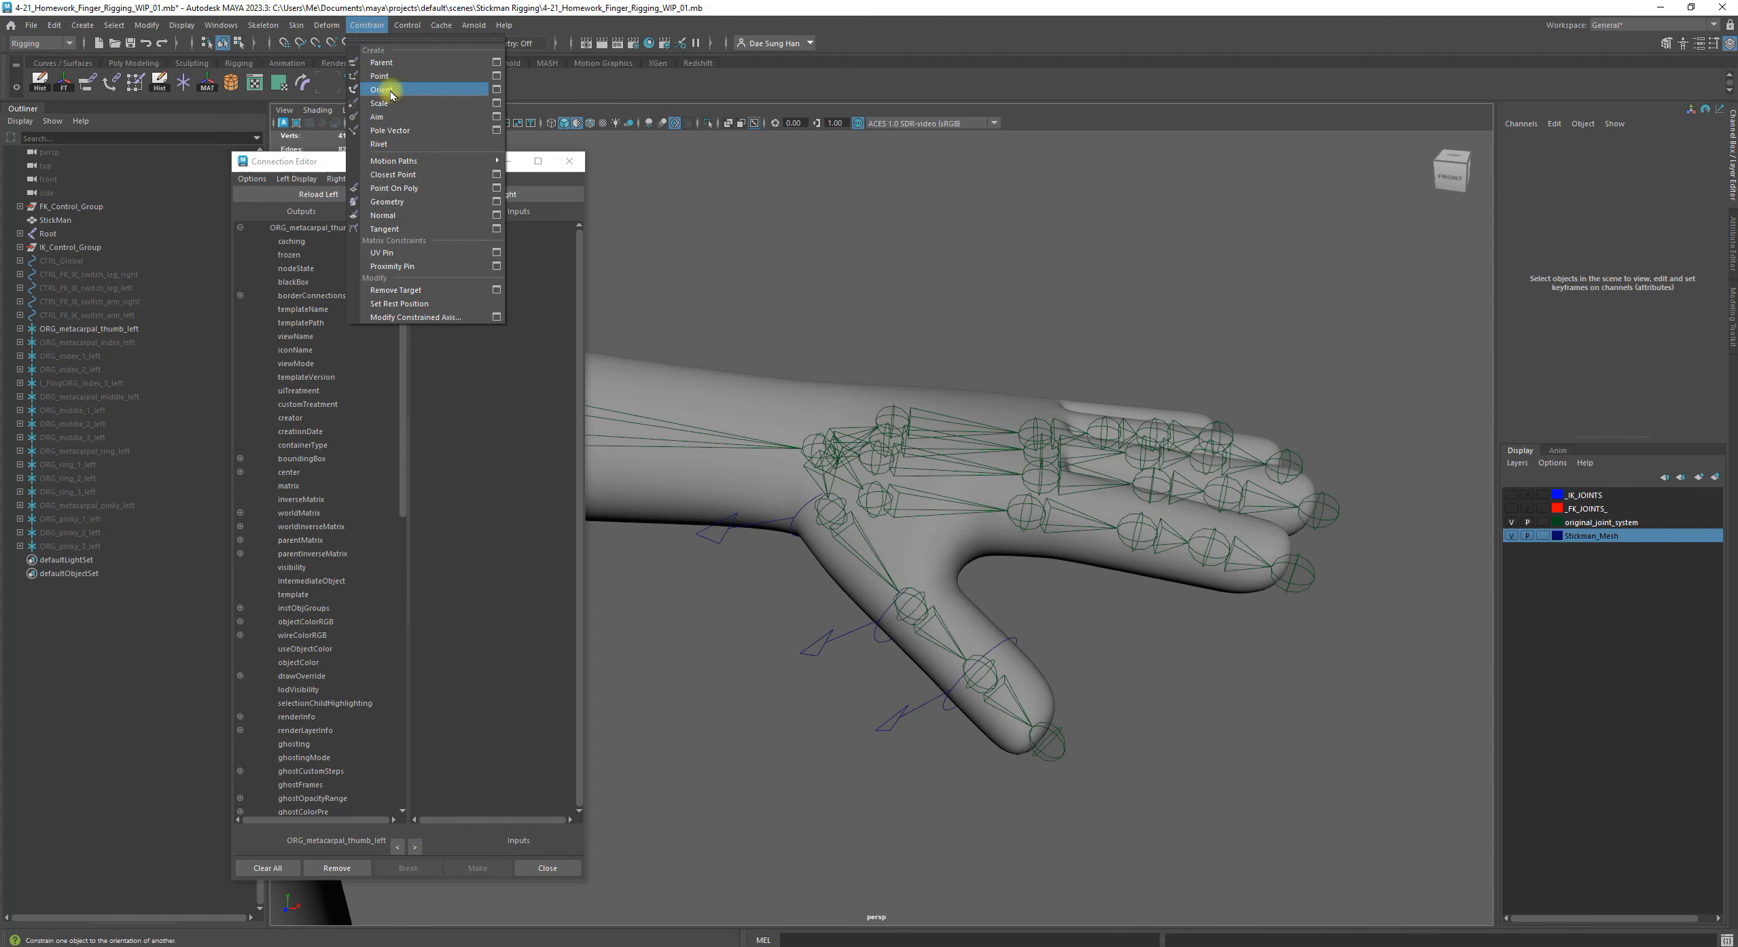
{"action": "left_click", "coordinate": [607, 85]}
{"action": "left_click", "coordinate": [20, 233]}
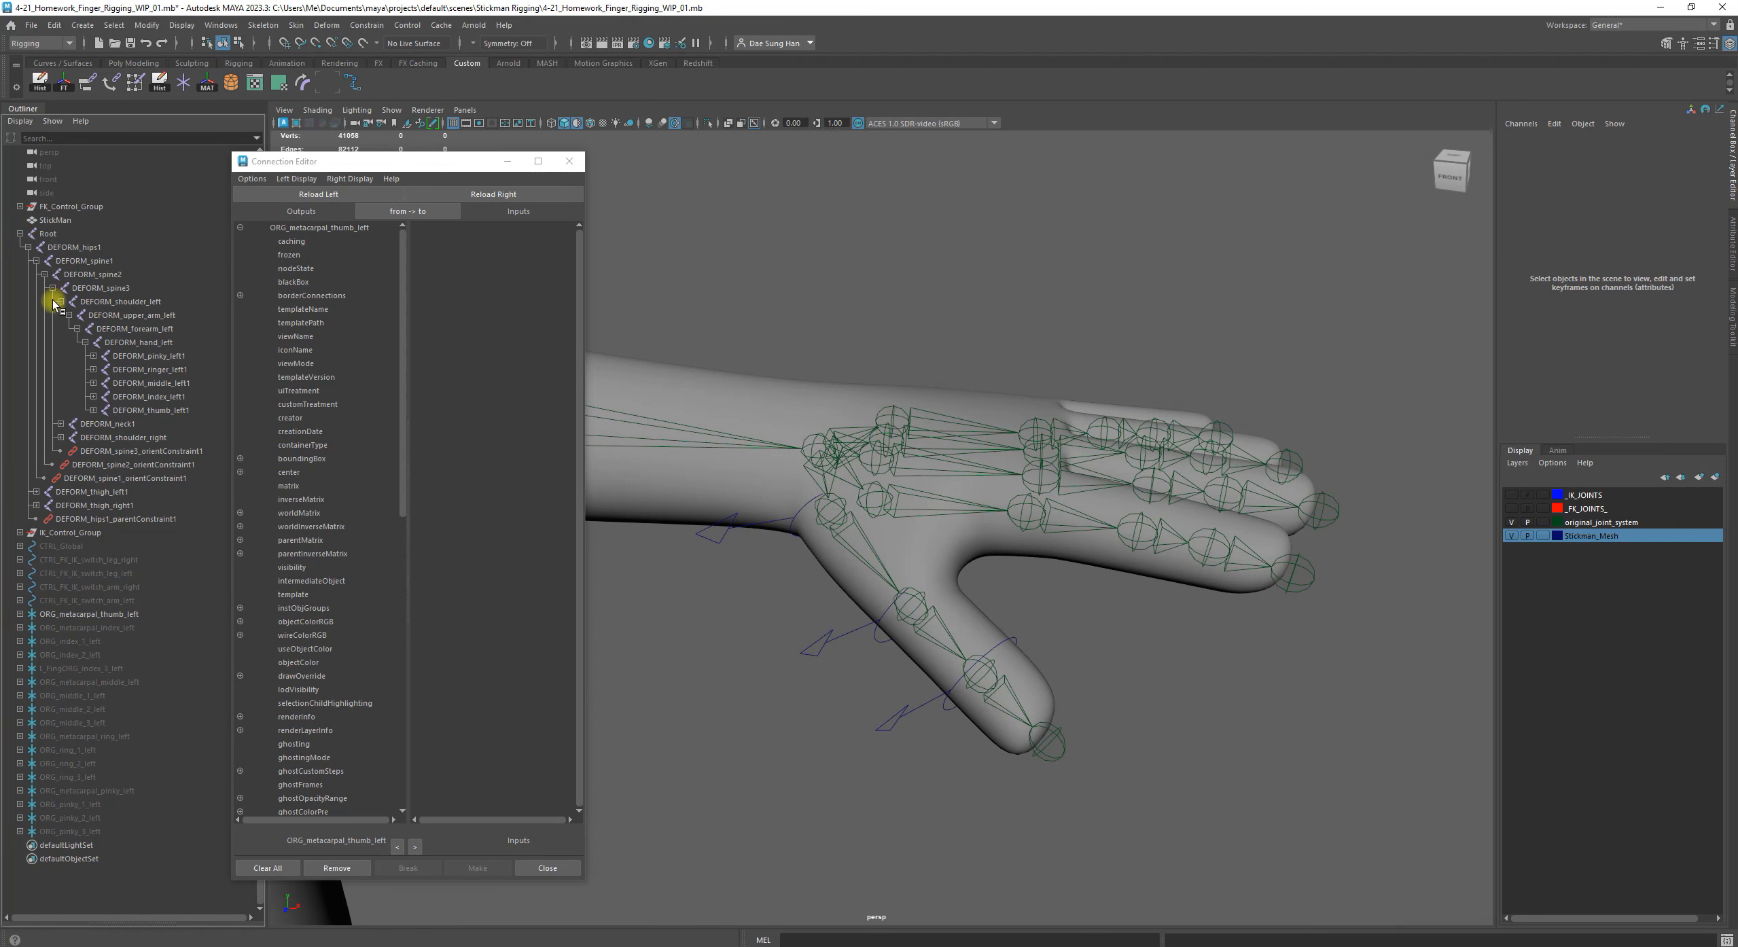
{"action": "left_click", "coordinate": [20, 234]}
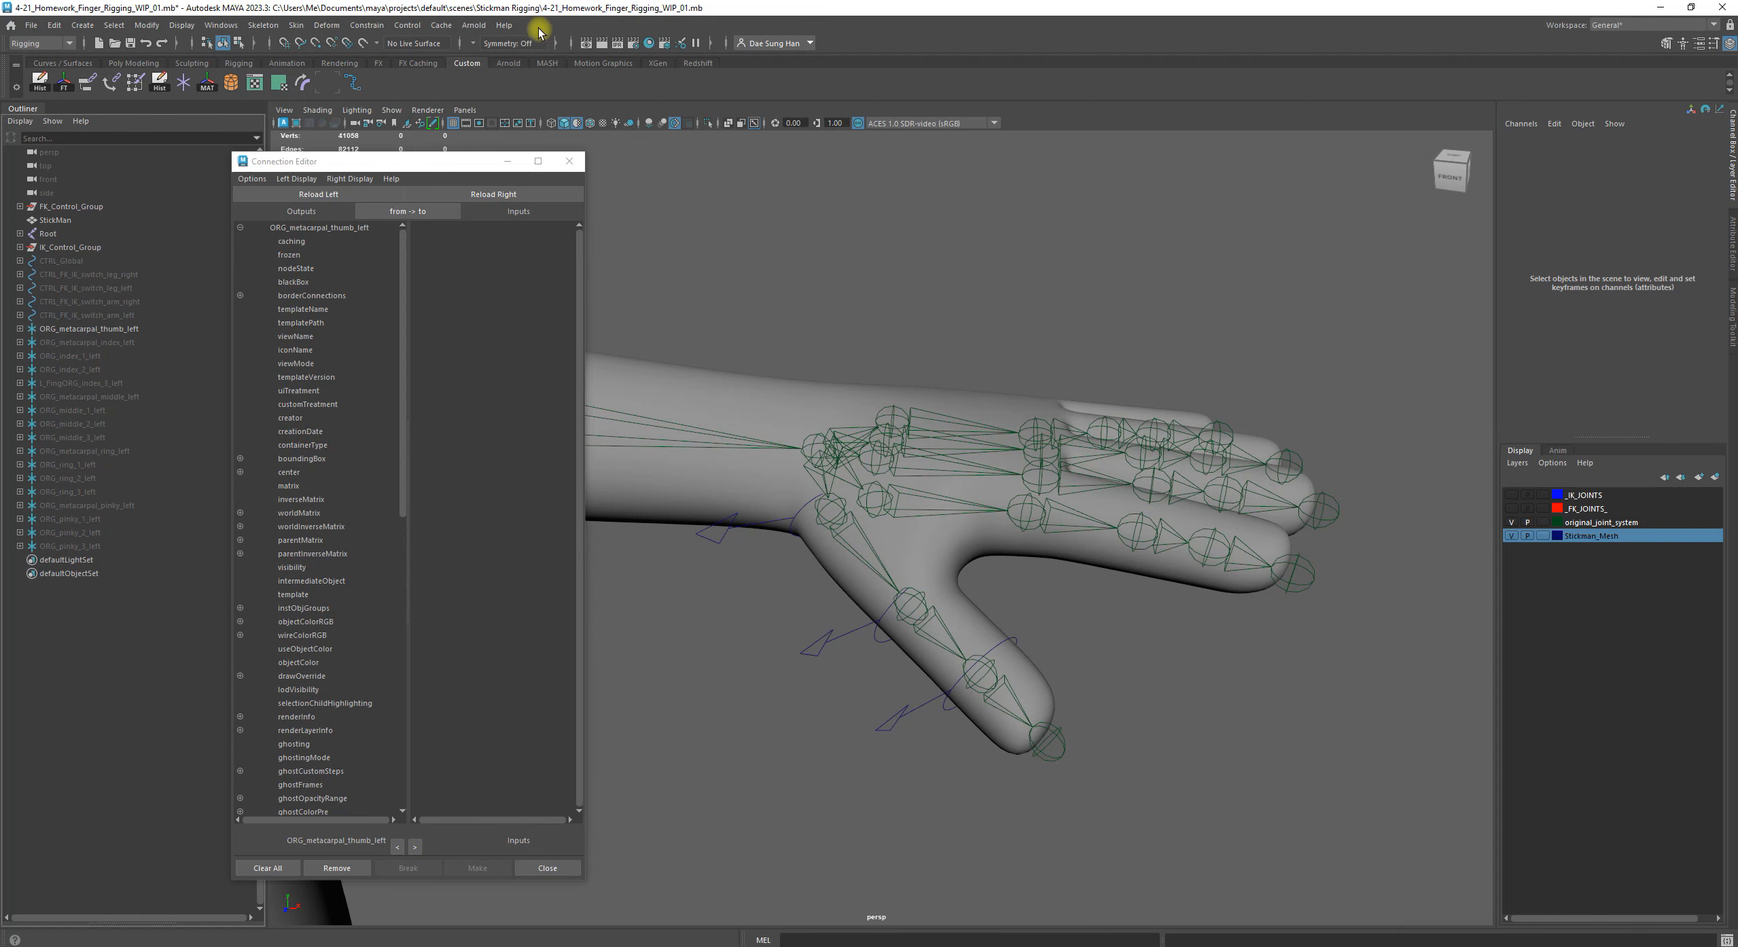
{"action": "left_click", "coordinate": [475, 26]}
{"action": "mouse_move", "coordinate": [429, 28]}
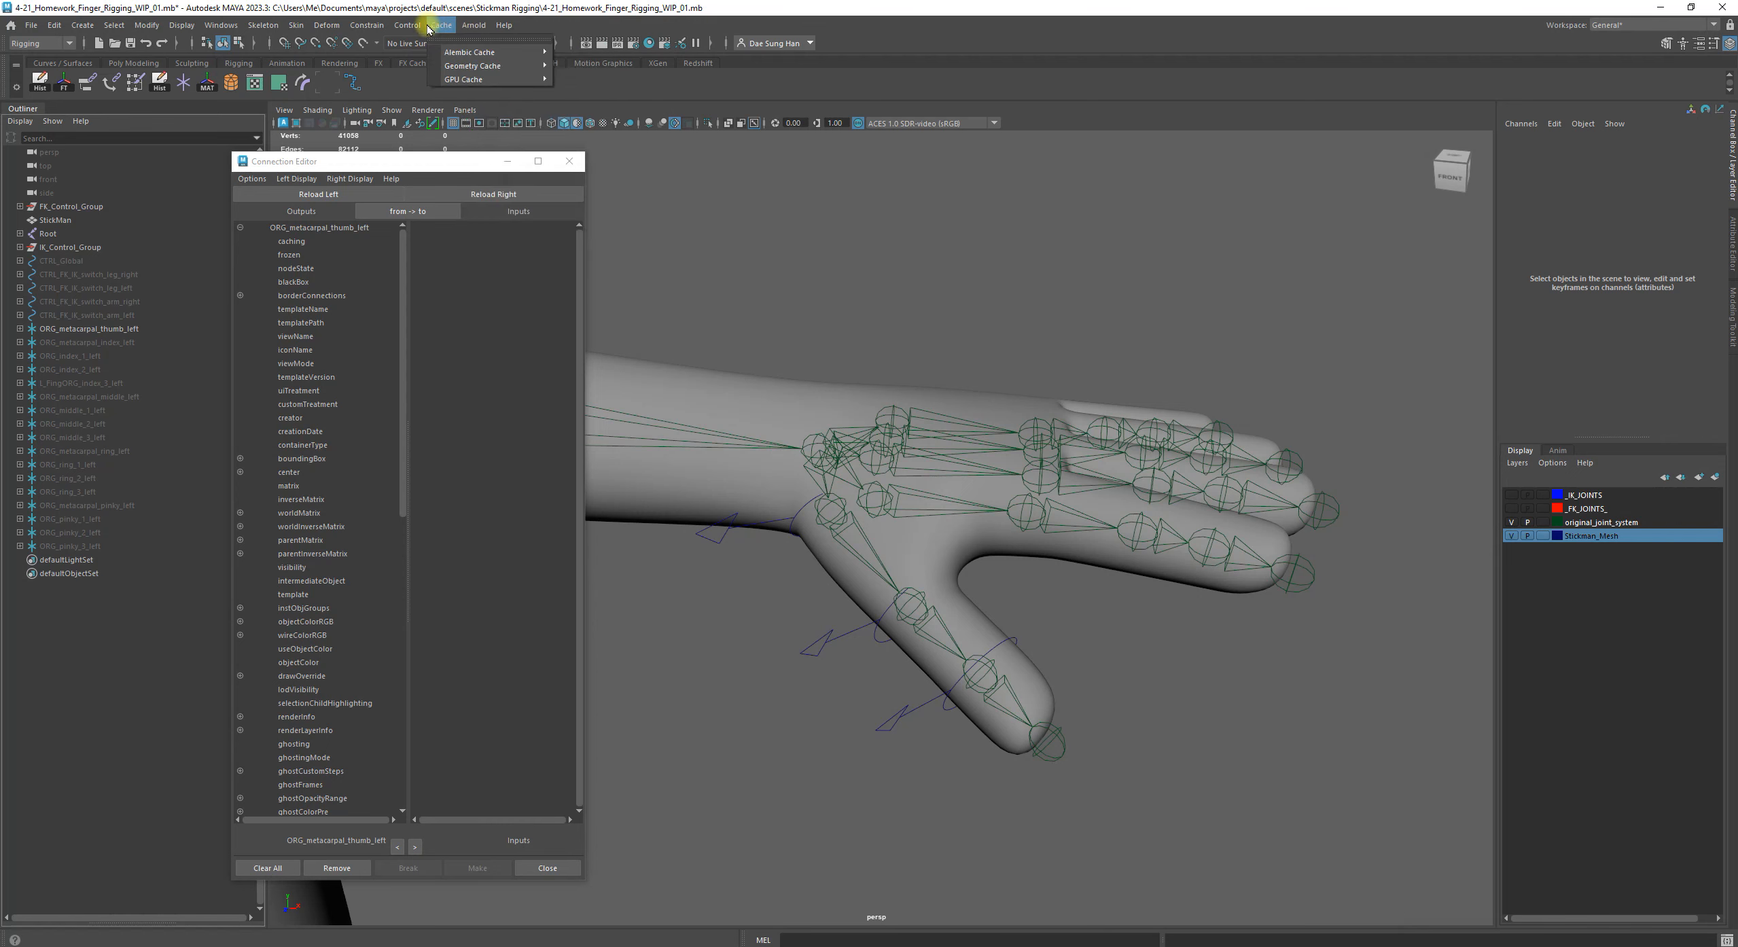
{"action": "mouse_move", "coordinate": [367, 25]}
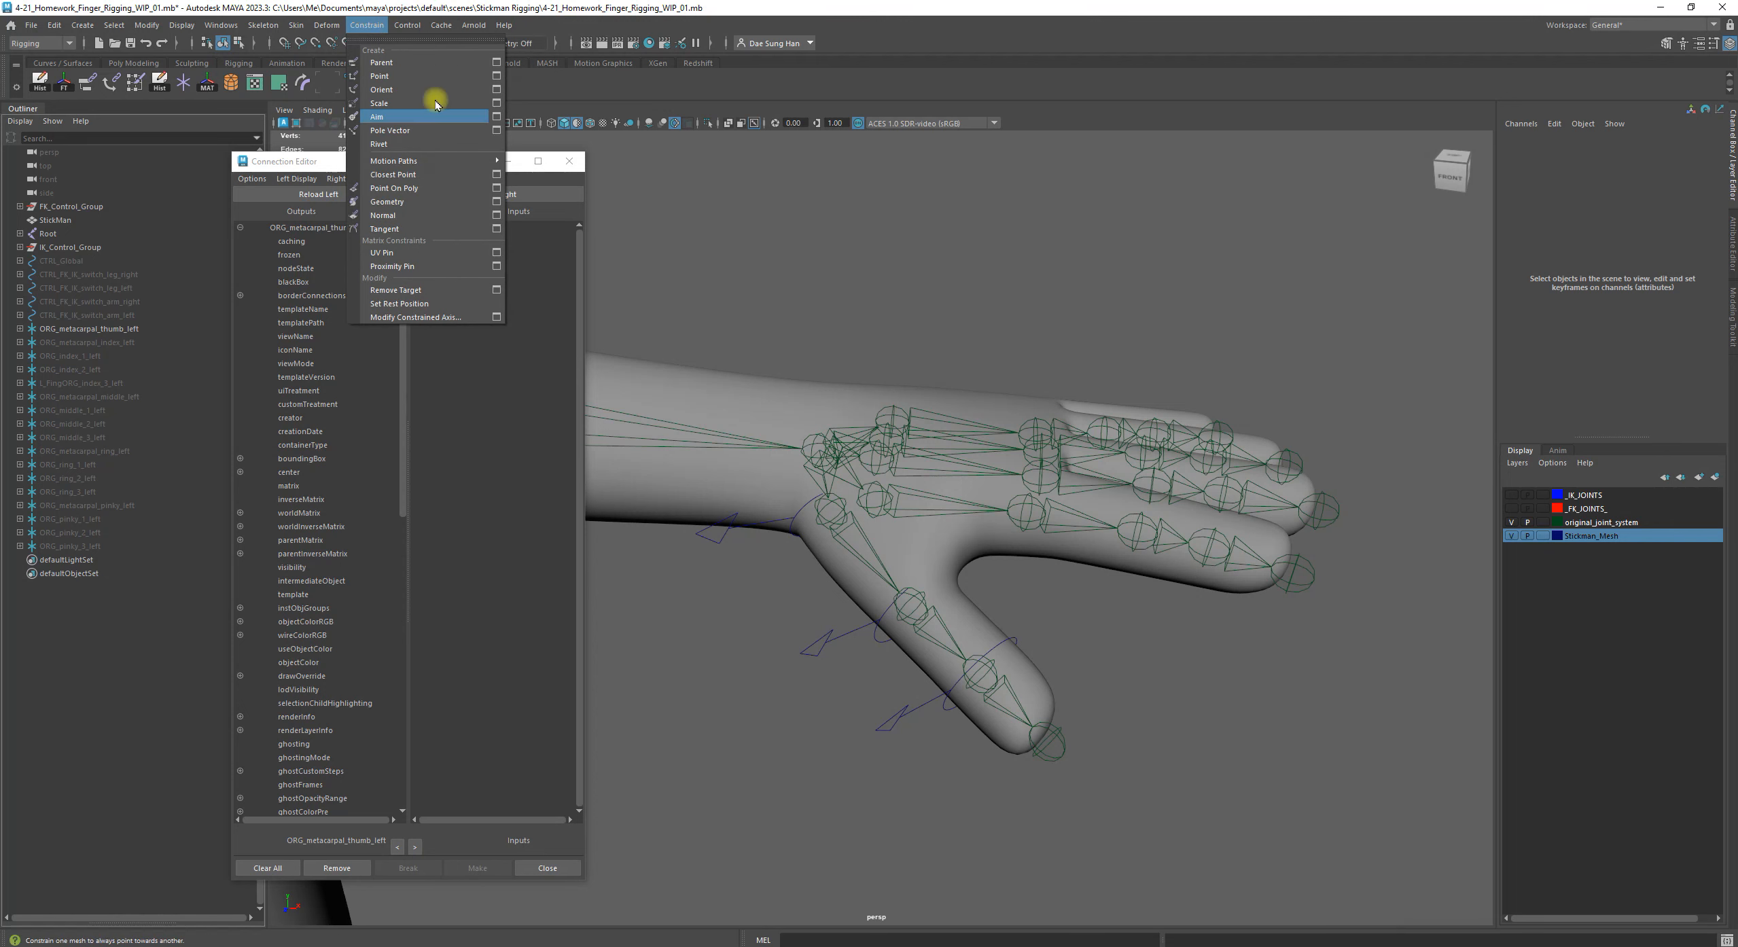
{"action": "left_click", "coordinate": [654, 93]}
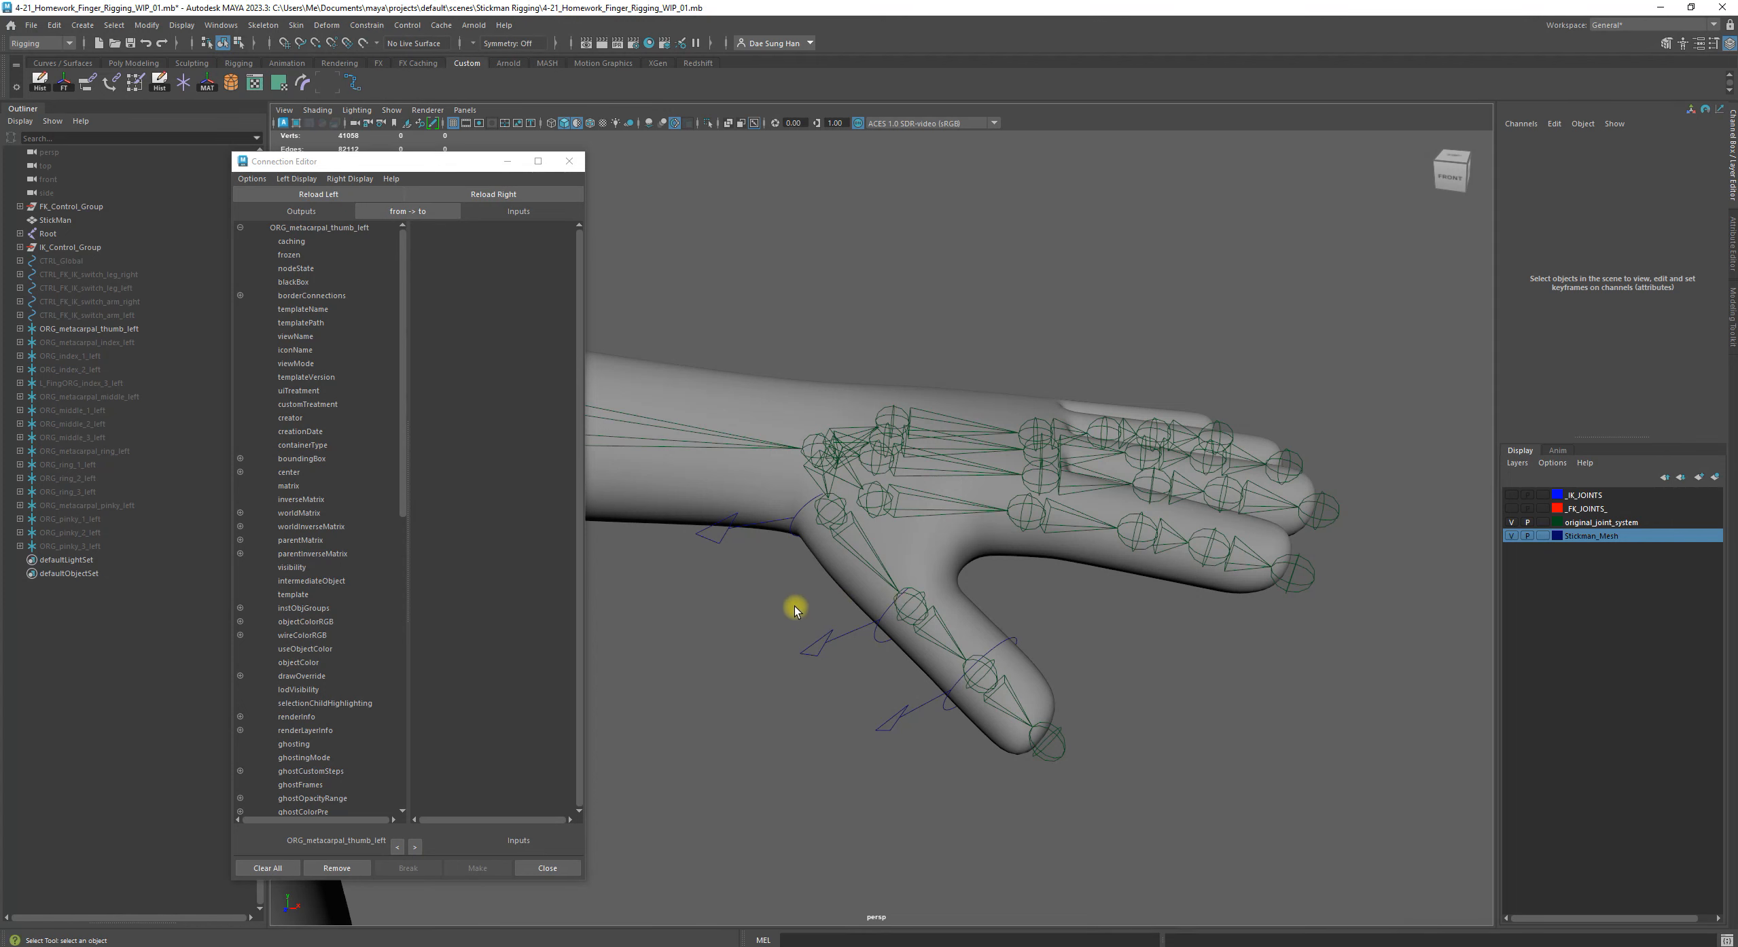
{"action": "right_click_drag", "start_coordinate": [750, 571], "coordinate": [894, 569], "text": "alt"}
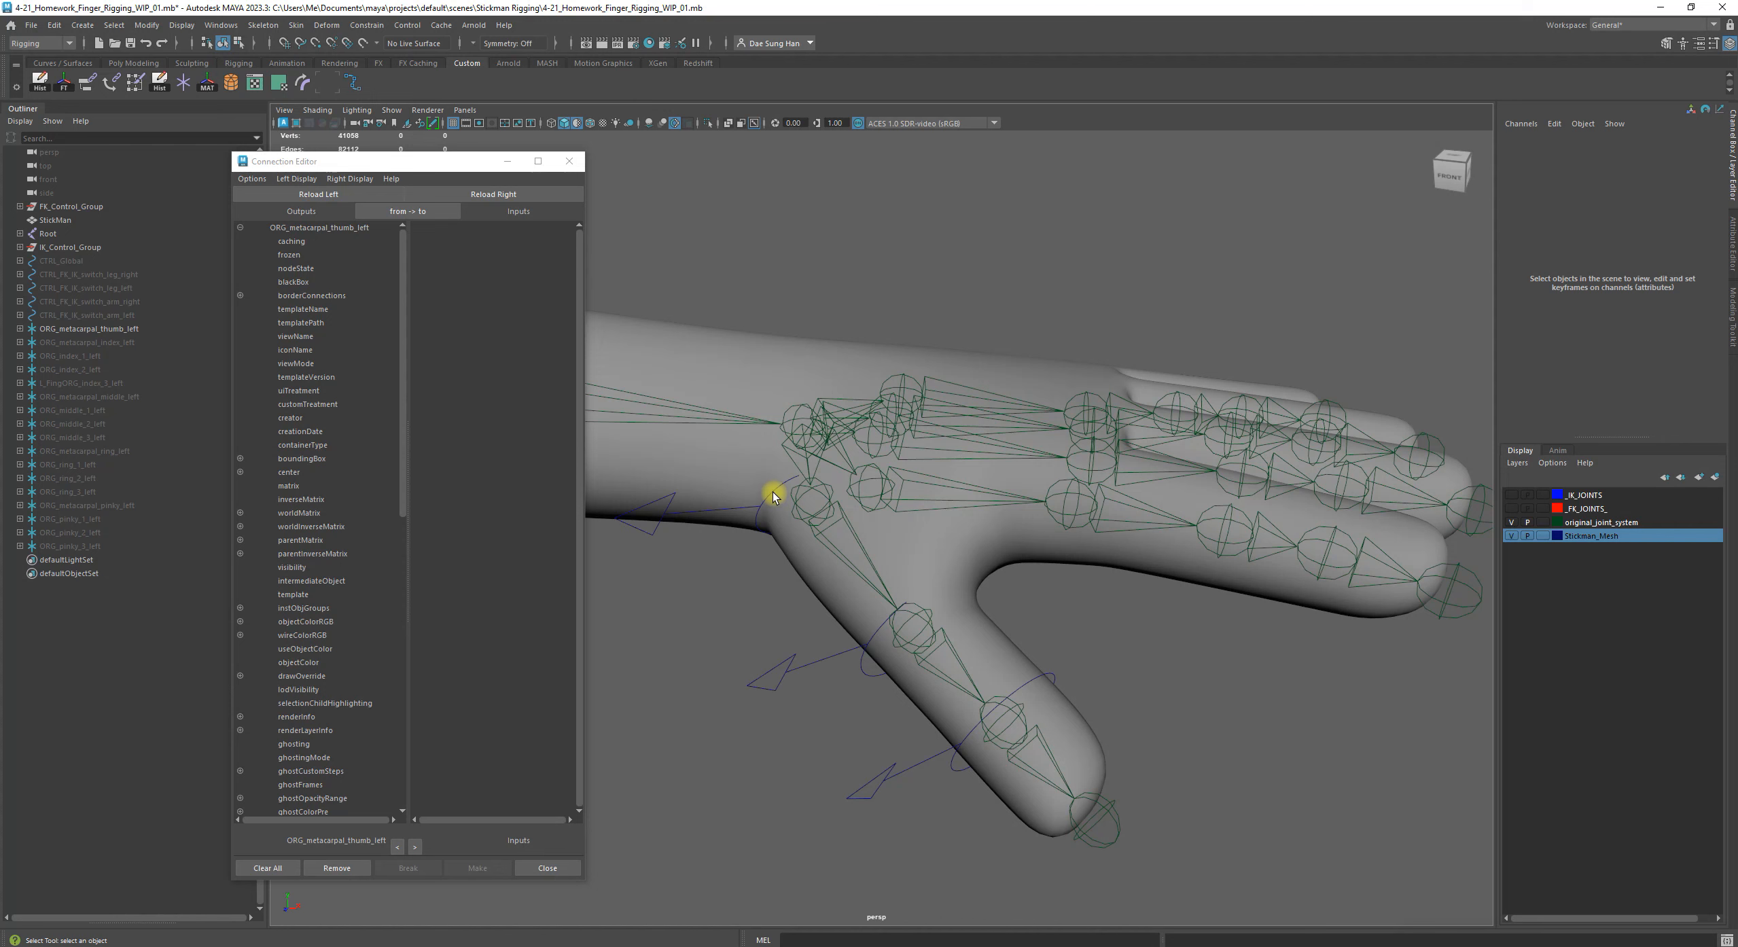
{"action": "left_click_drag", "start_coordinate": [967, 583], "coordinate": [1009, 560], "text": "alt"}
{"action": "left_click_drag", "start_coordinate": [904, 566], "coordinate": [919, 571], "text": "alt"}
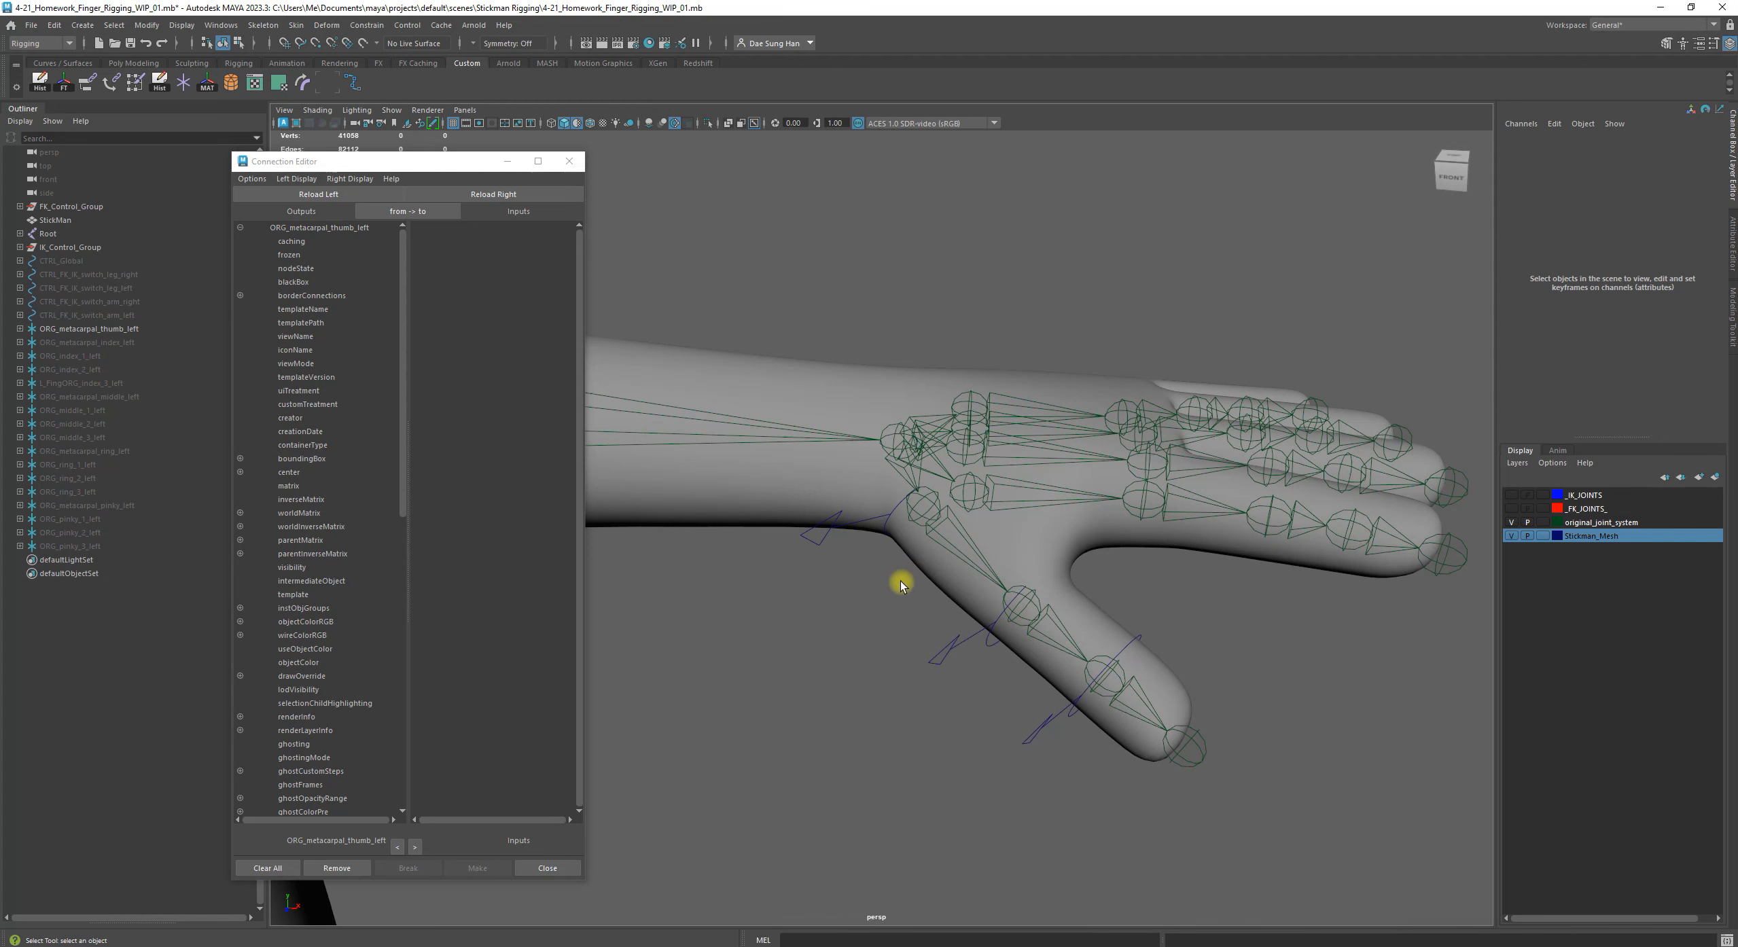
{"action": "left_click_drag", "start_coordinate": [854, 571], "coordinate": [819, 578], "text": "alt"}
Load CTRL_metacarpal_thumb_left as the source object in the Connection Editor
{"action": "left_click", "coordinate": [827, 610]}
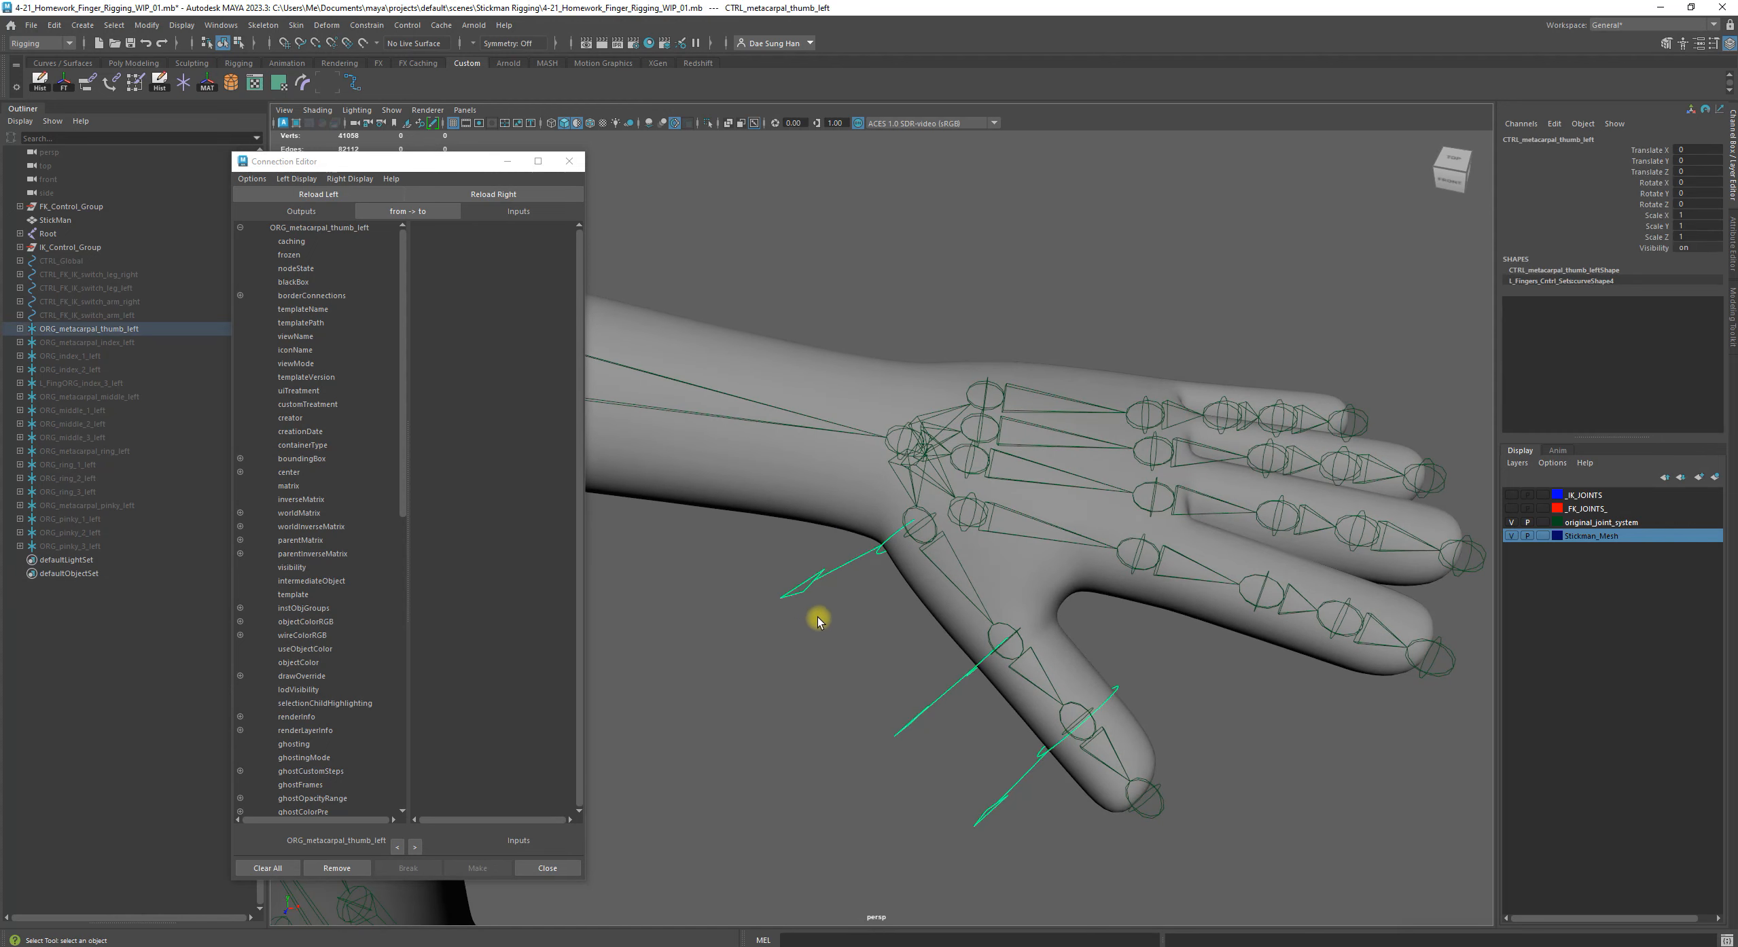
{"action": "key", "text": "w"}
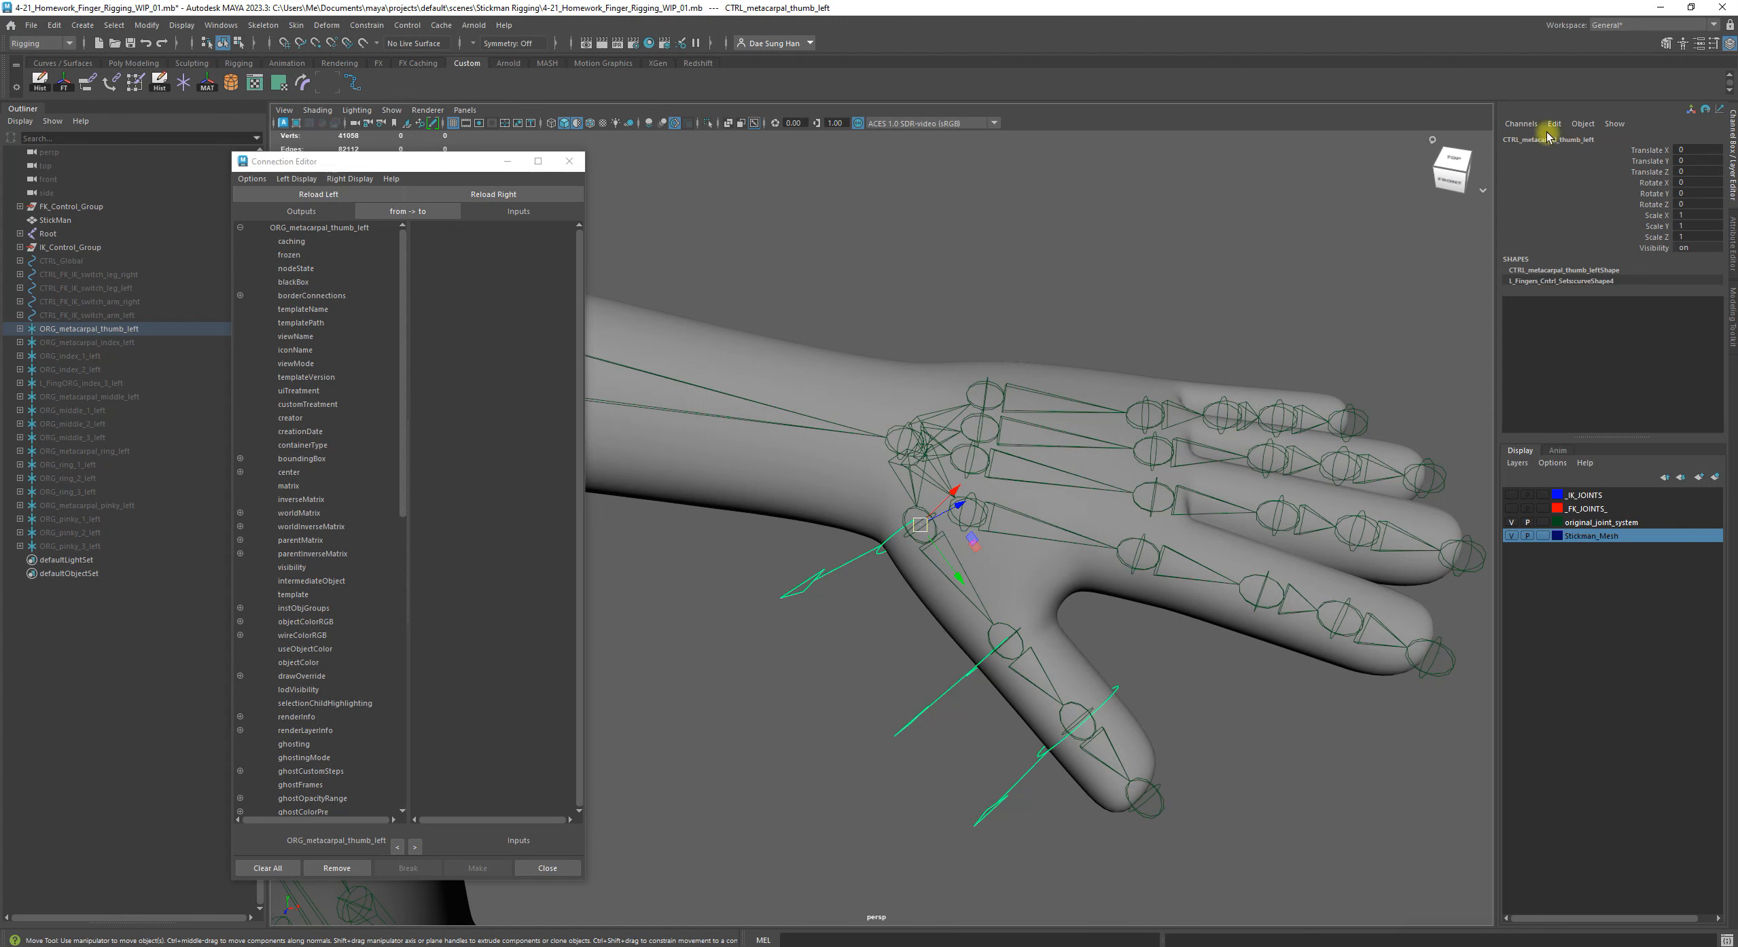
{"action": "left_click_drag", "start_coordinate": [1046, 373], "coordinate": [923, 504], "text": "alt"}
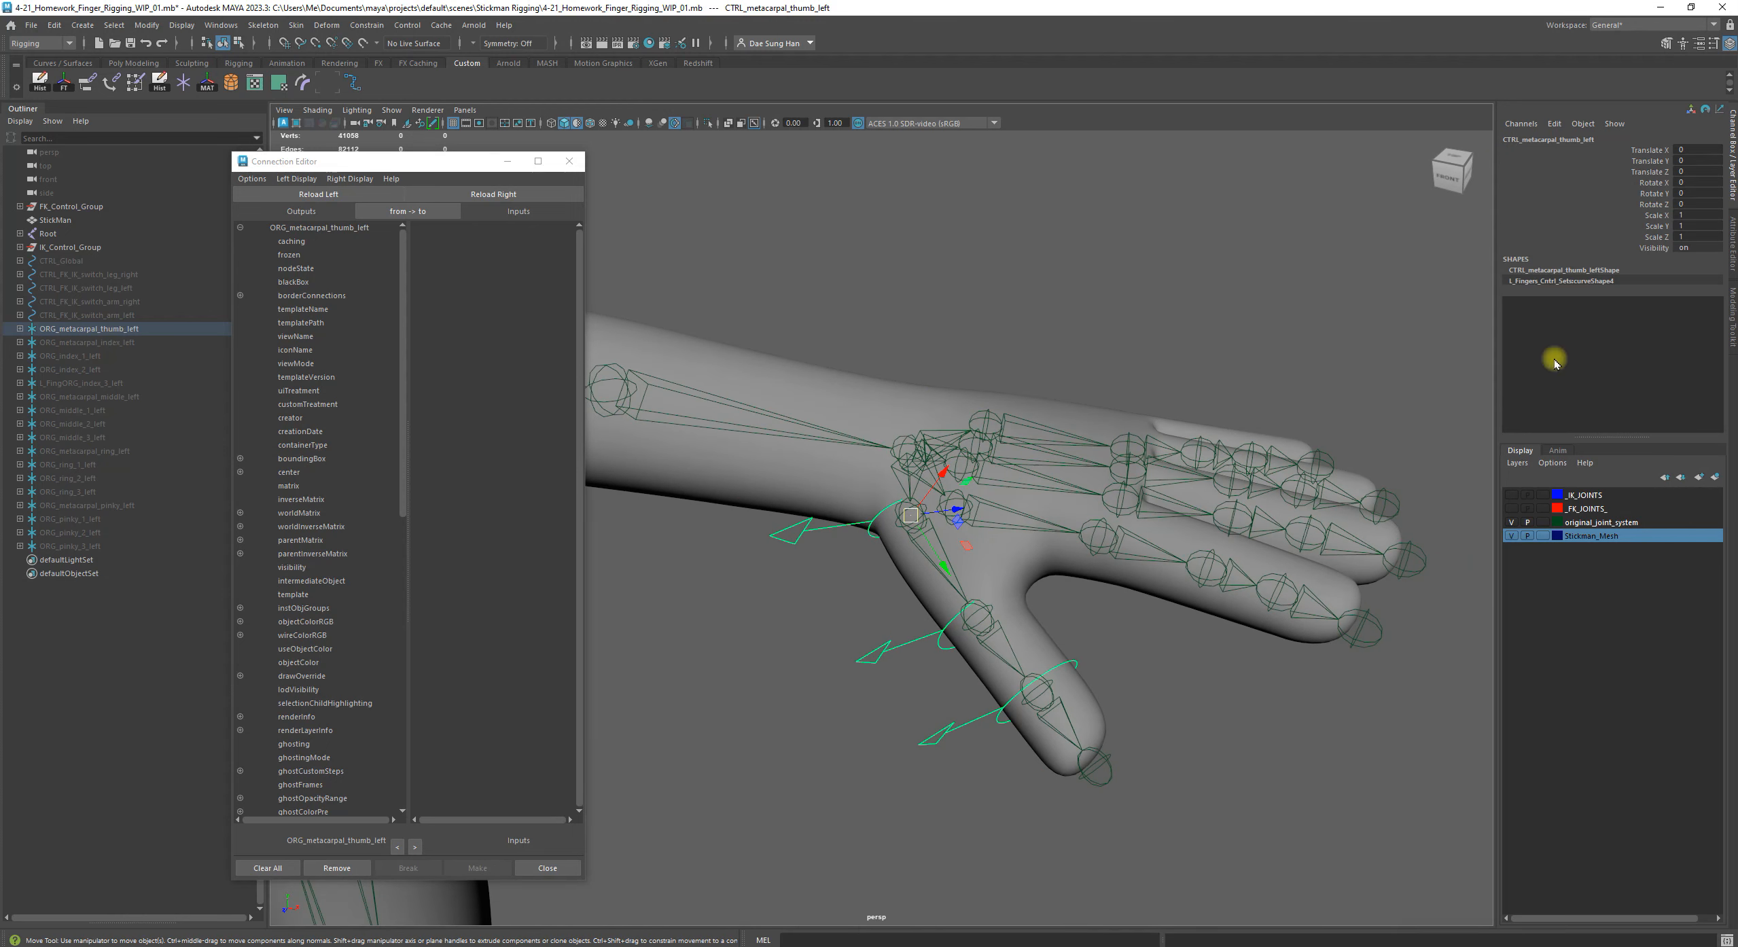
{"action": "left_click", "coordinate": [761, 621]}
{"action": "left_click", "coordinate": [805, 532]}
{"action": "left_click", "coordinate": [319, 194]}
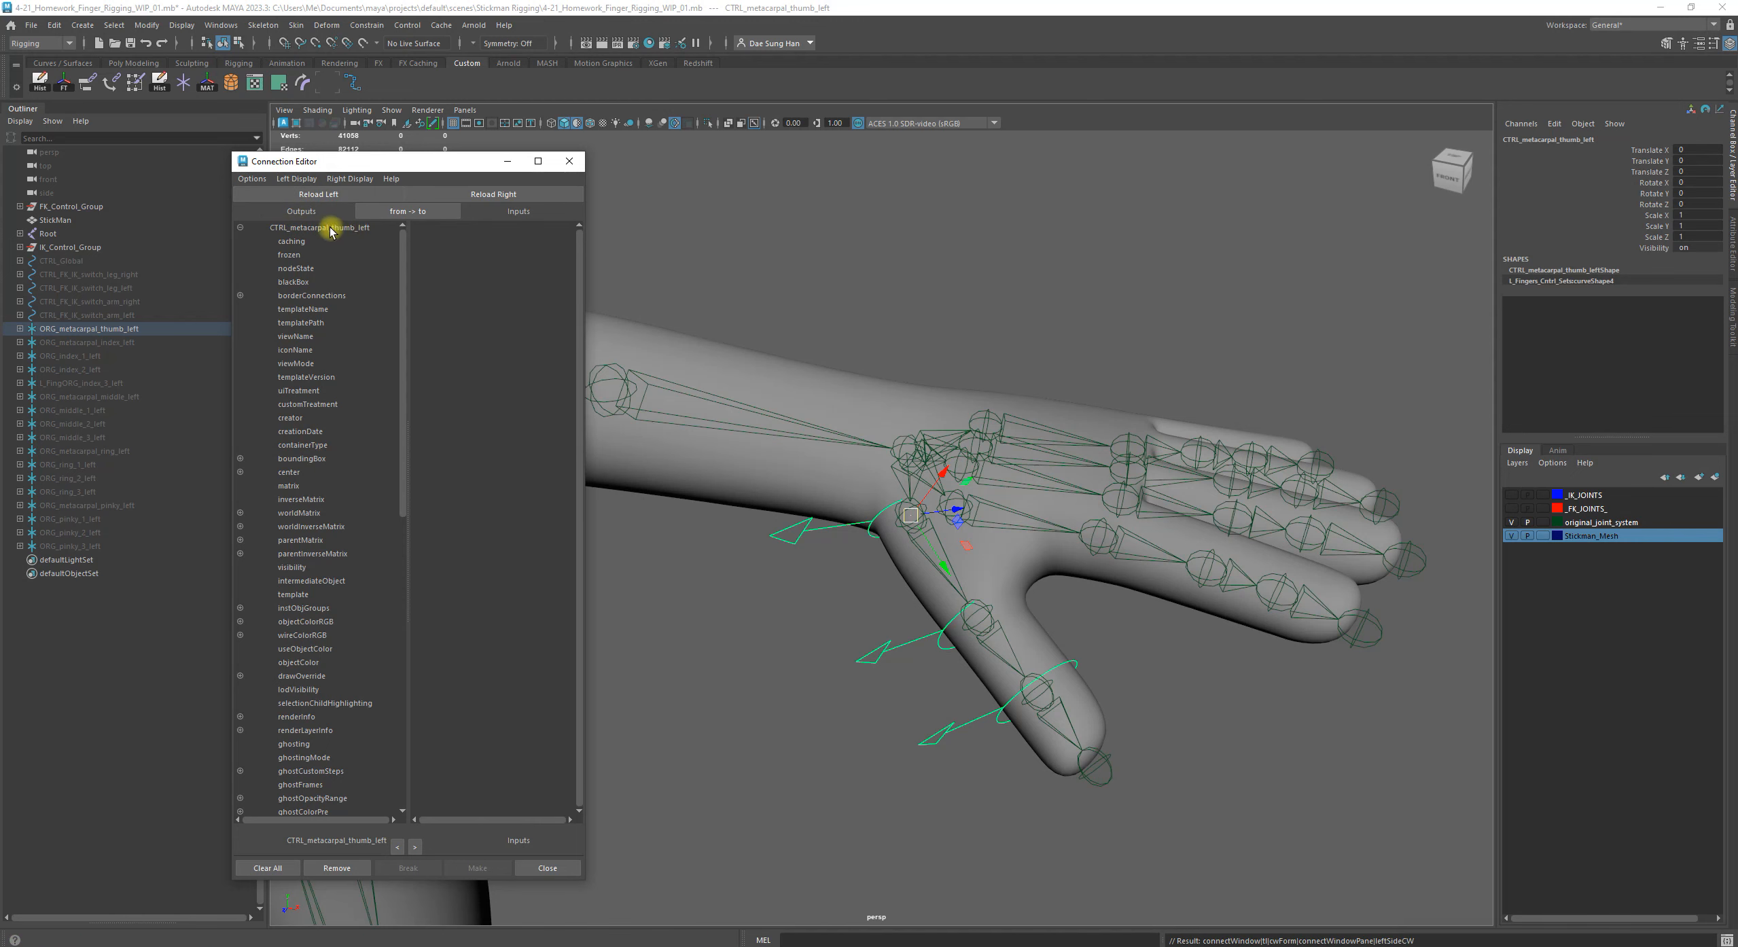
Load the thumb's base joint DEFORM_thumb_left1 as the target object in the Connection Editor and enlarge the editor window vertically
{"action": "left_click", "coordinate": [808, 690]}
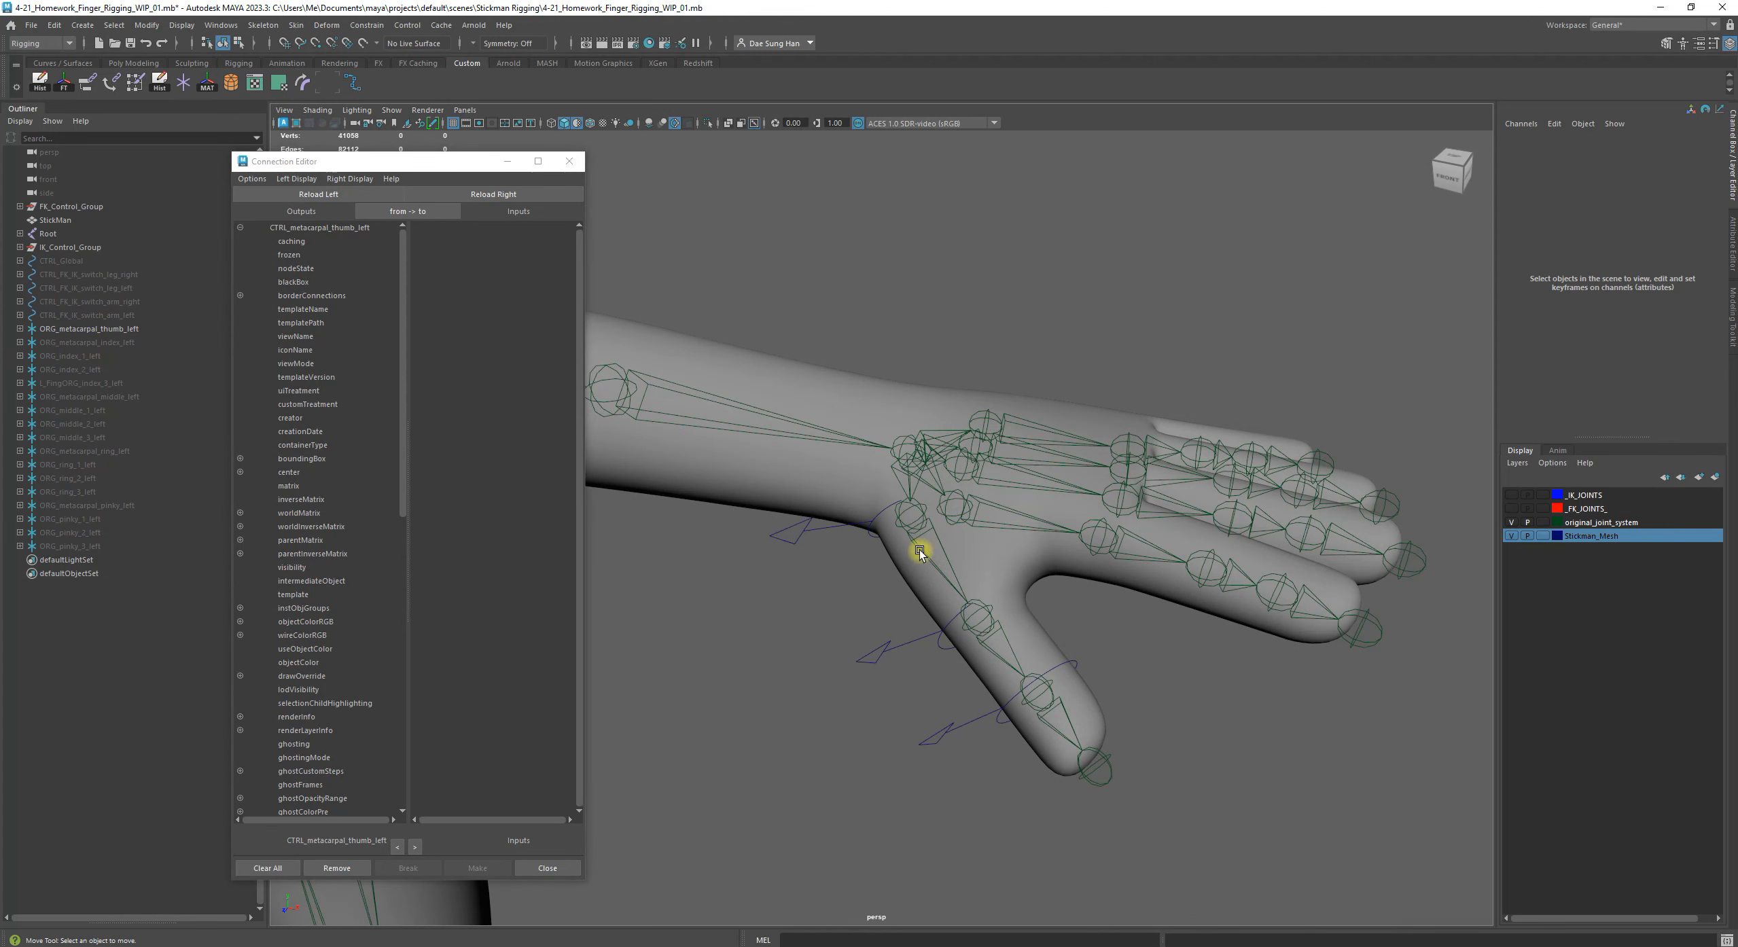
{"action": "left_click", "coordinate": [935, 538]}
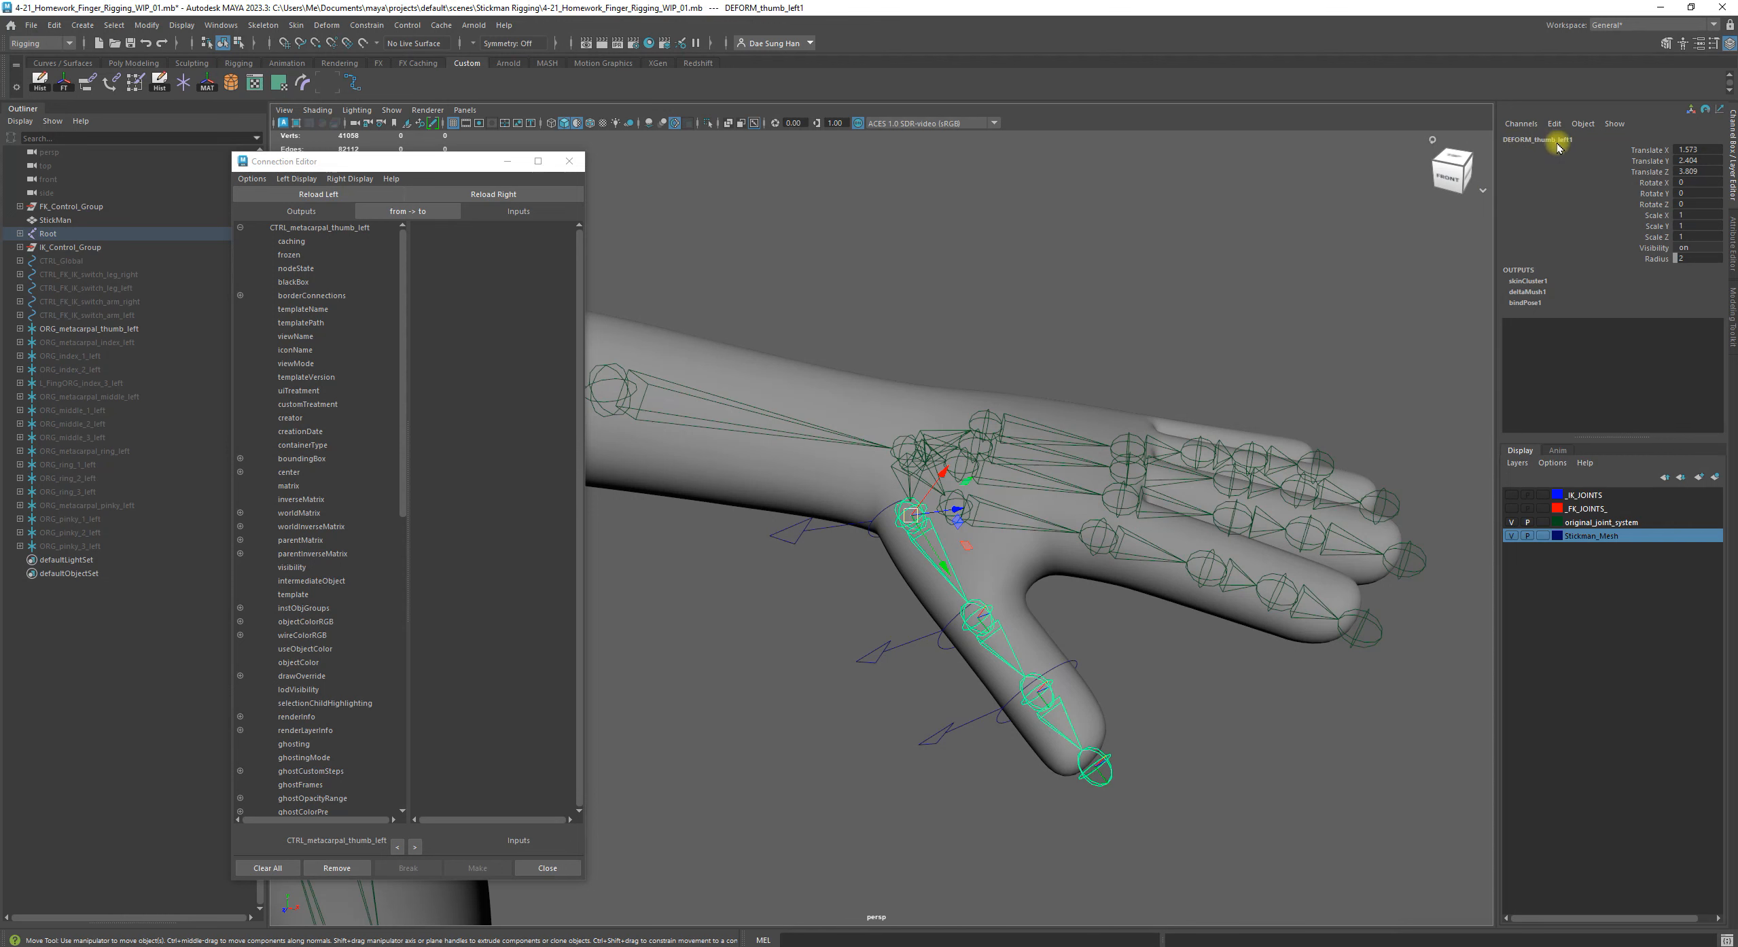
{"action": "left_click", "coordinate": [523, 199]}
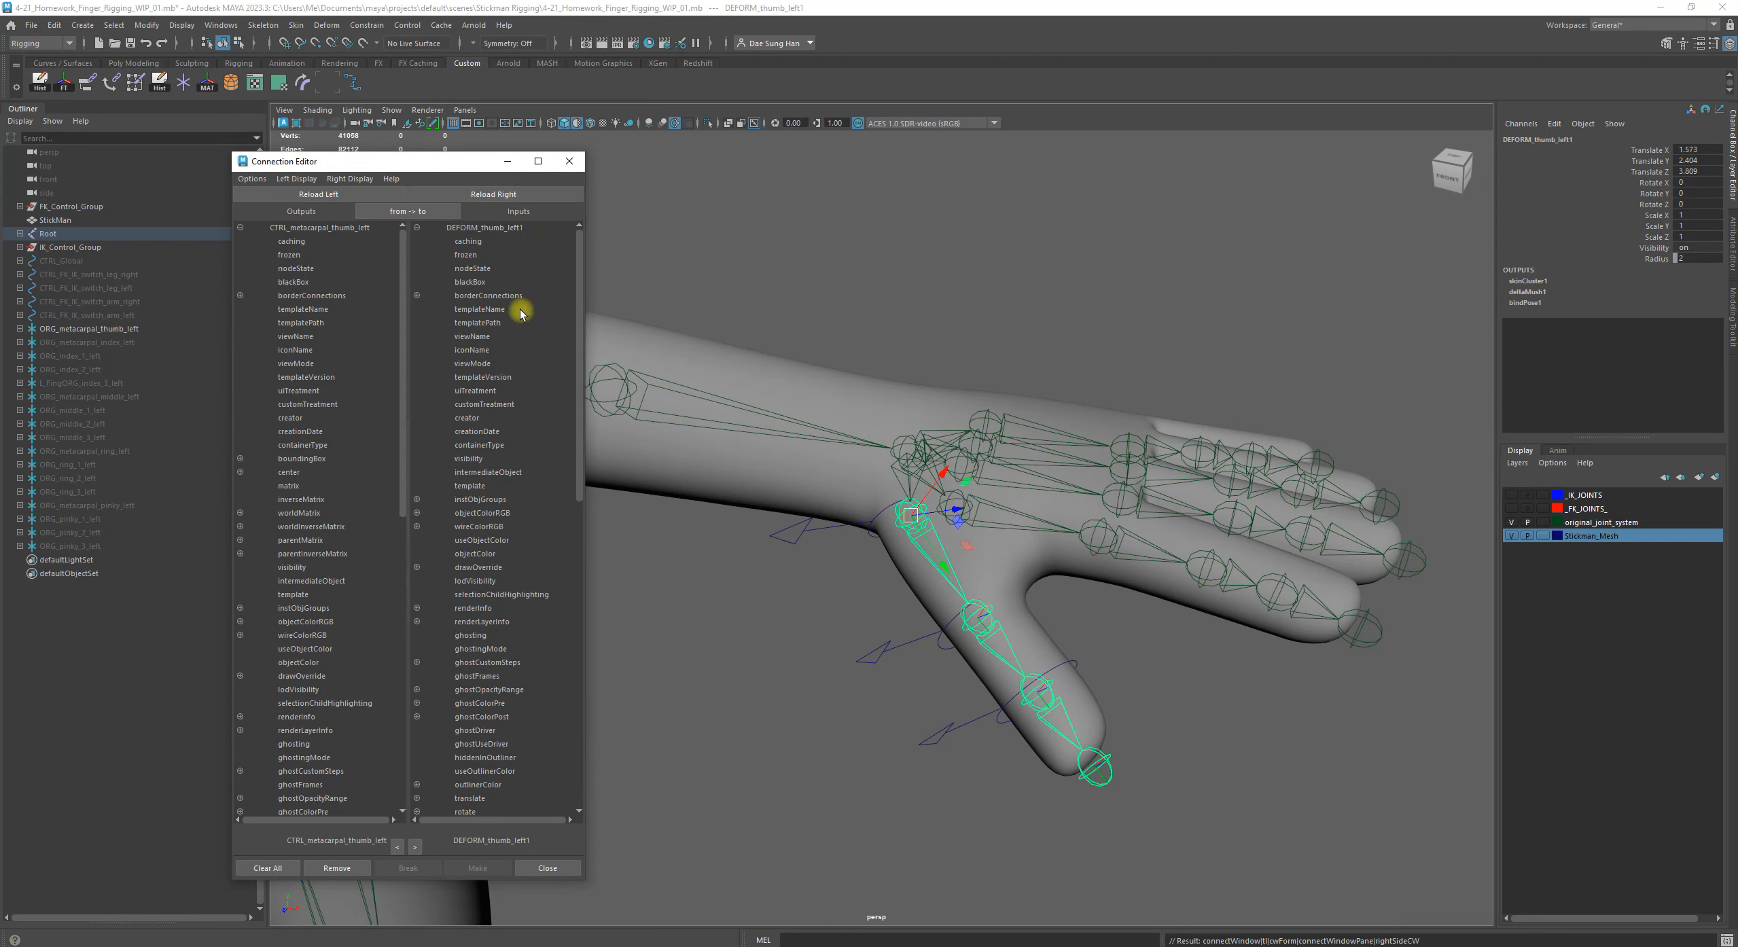
{"action": "double_click", "coordinate": [434, 153]}
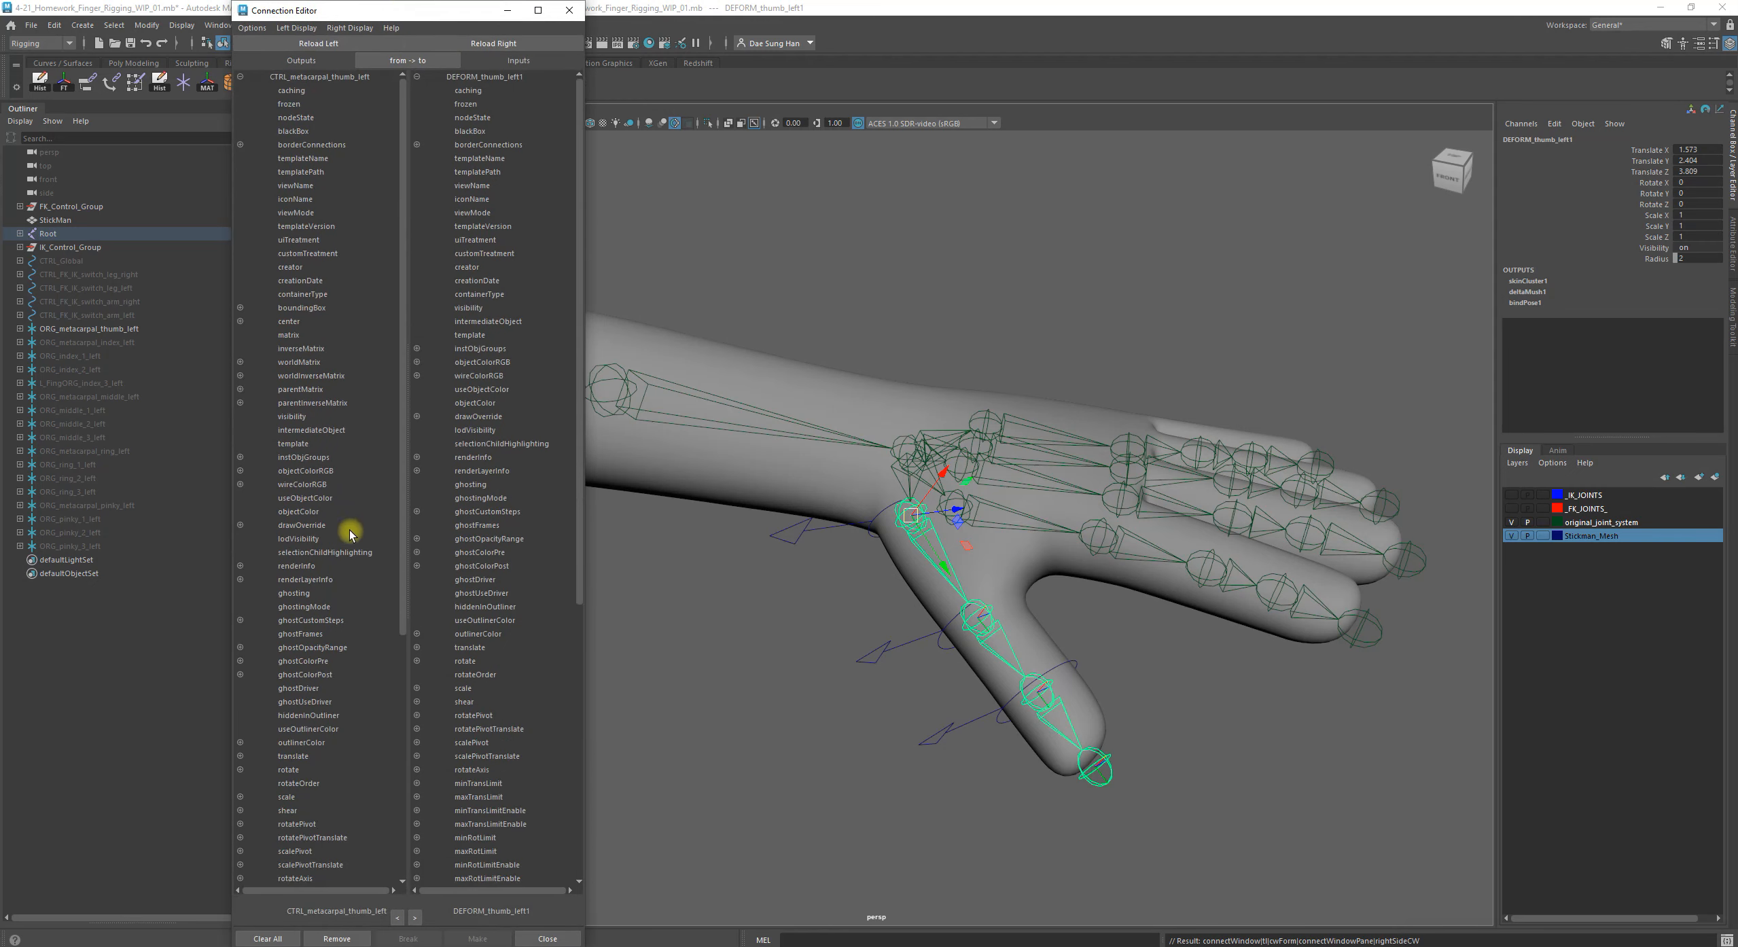
Connect the rotate attribute of CTRL_metacarpal_thumb_left to the rotate attribute of DEFORM_thumb_left1 and clear the selection
{"action": "scroll", "coordinate": [352, 639], "scroll_direction": "down", "scroll_amount": 8}
{"action": "left_click", "coordinate": [294, 443]}
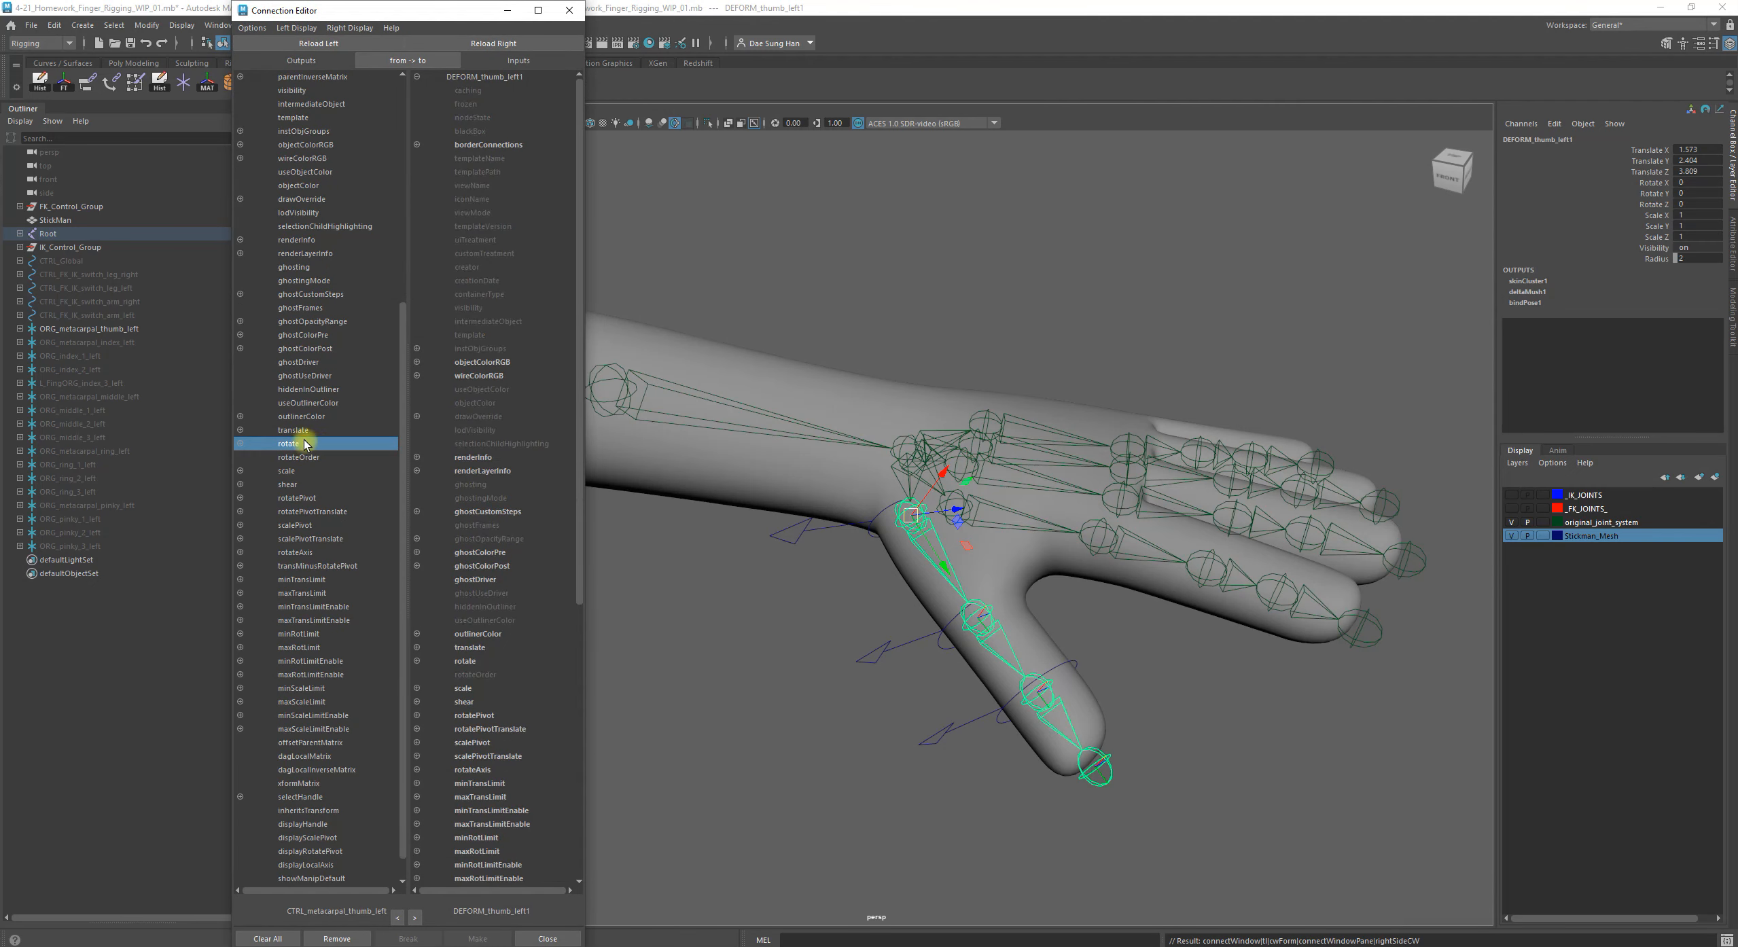
{"action": "scroll", "coordinate": [479, 646], "scroll_direction": "down", "scroll_amount": 5}
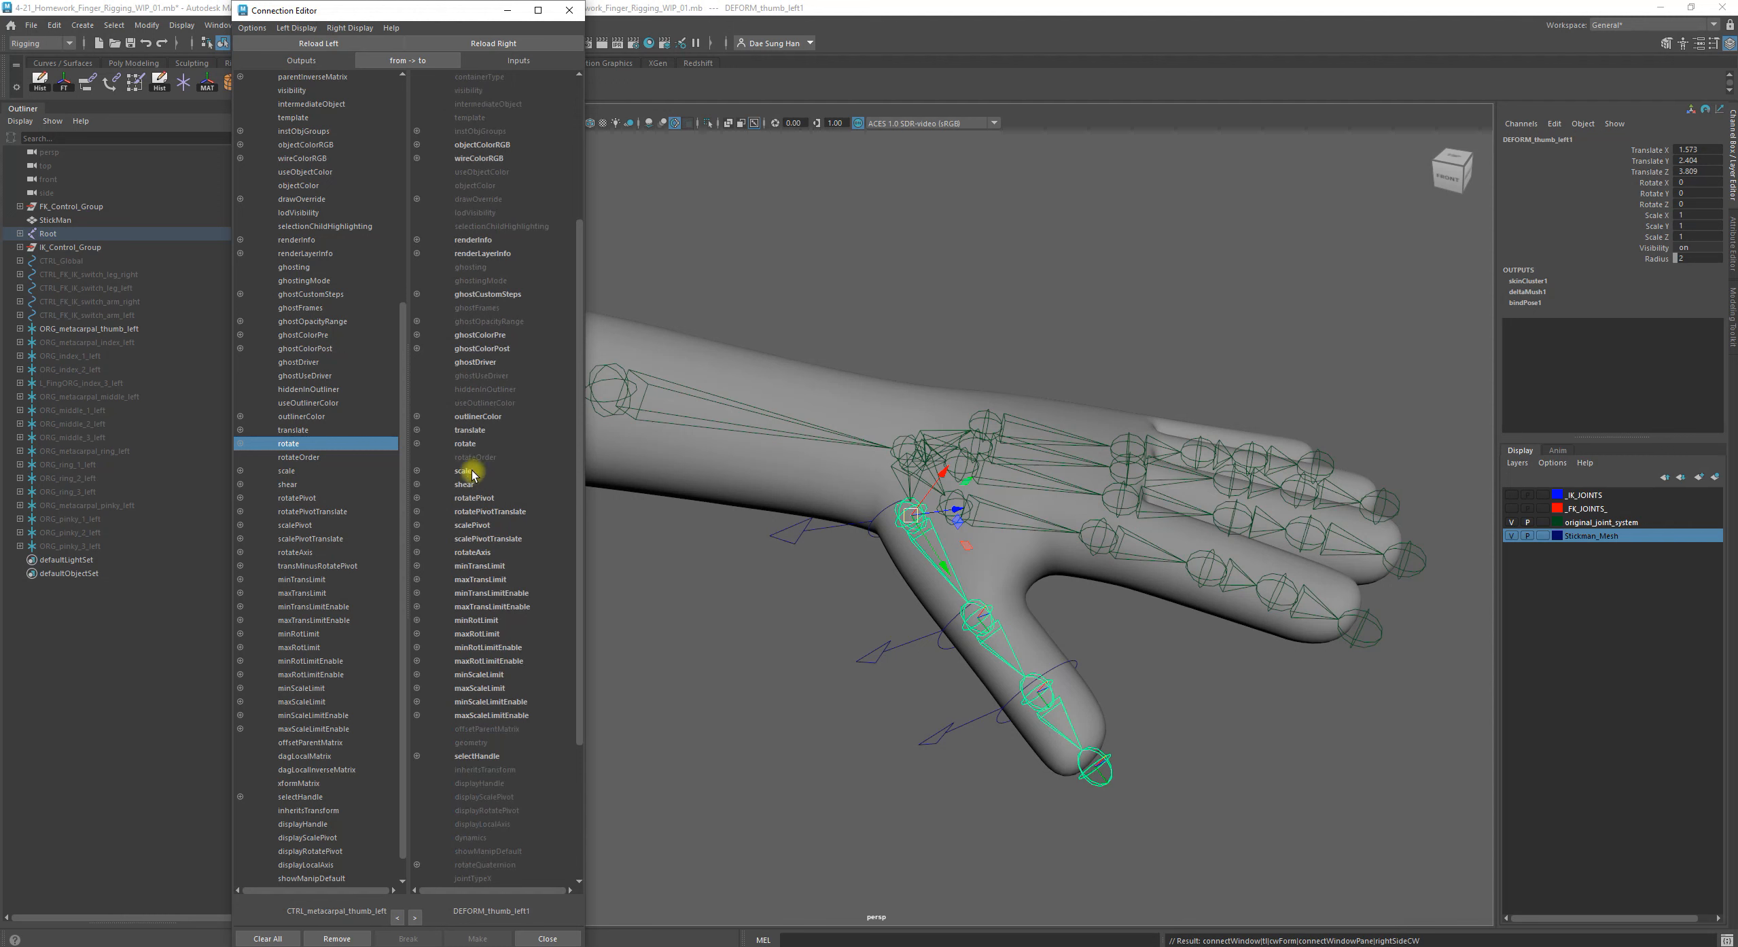
{"action": "left_click", "coordinate": [450, 444]}
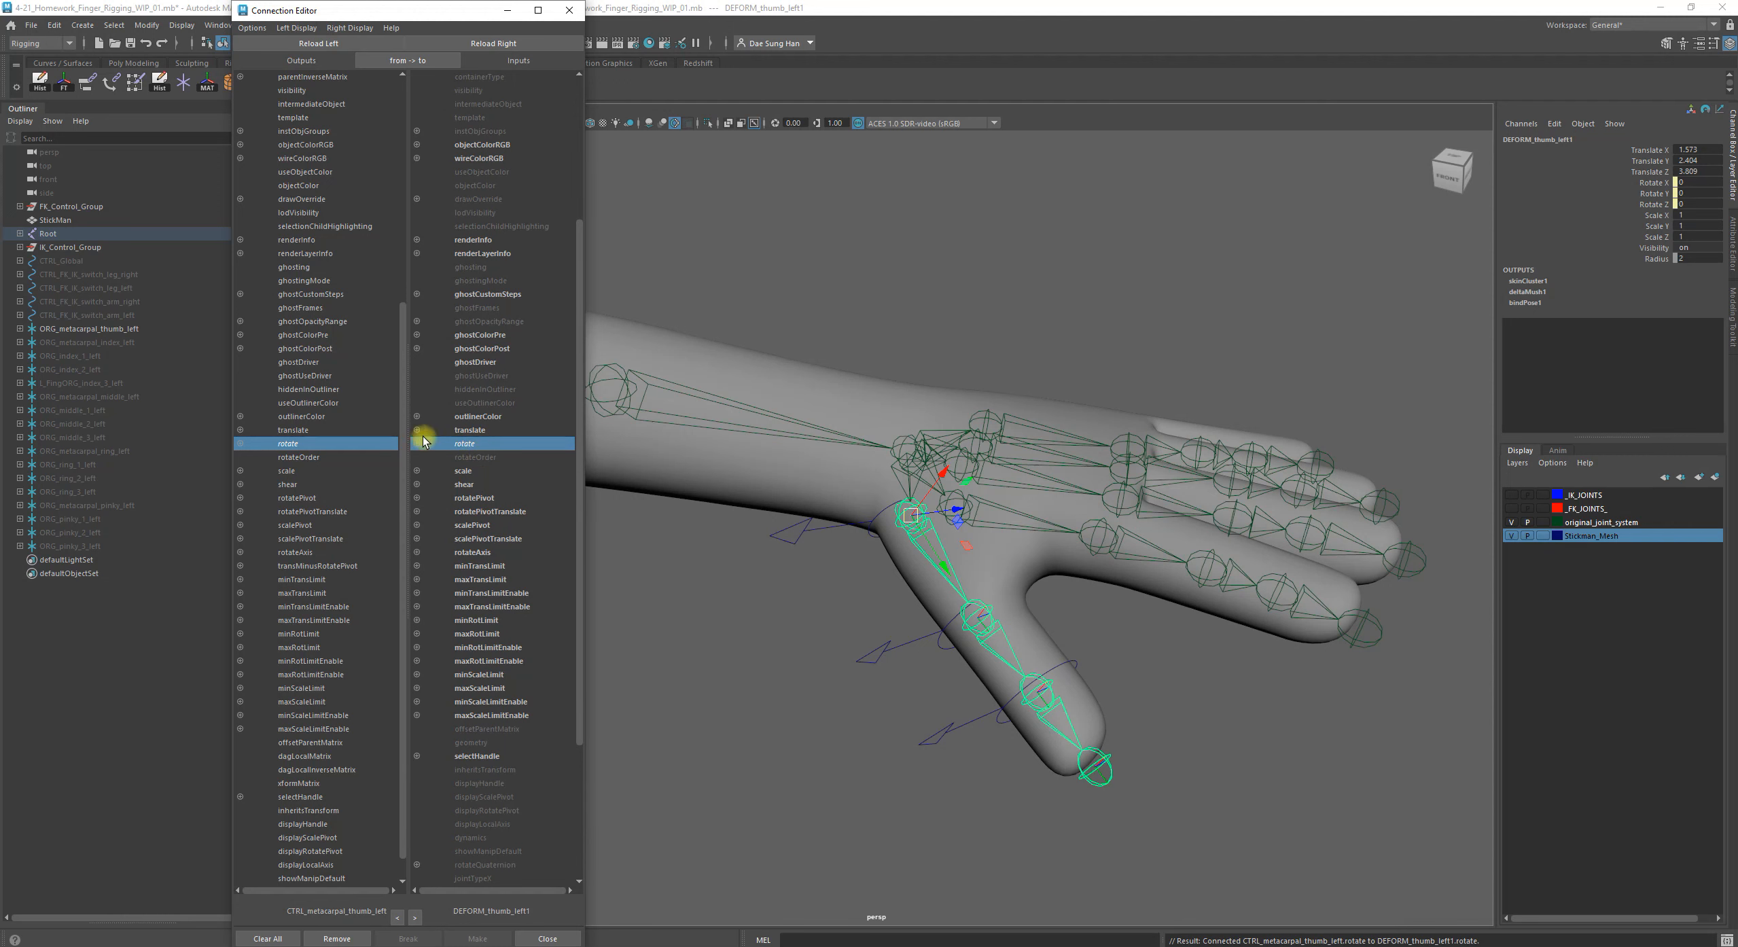
{"action": "left_click", "coordinate": [623, 675]}
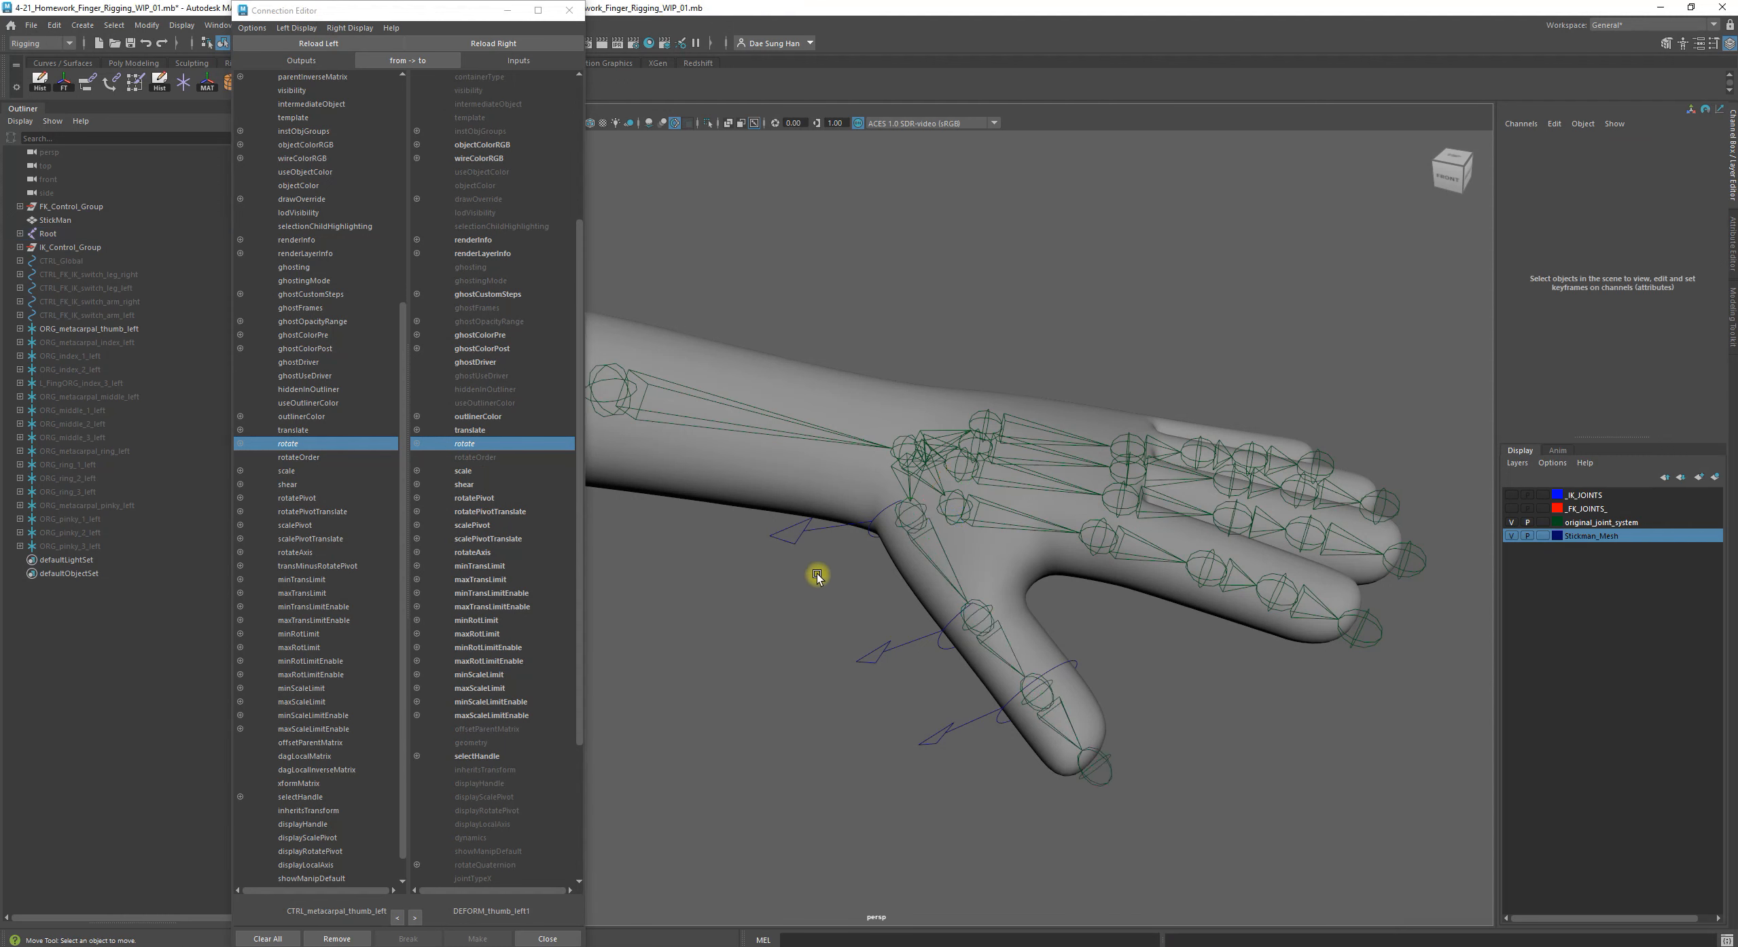
Test-rotate CTRL_metacarpal_thumb_left by about -43 degrees around X, undo the rotation and clear the selection
{"action": "key", "text": "e"}
{"action": "left_click", "coordinate": [846, 528]}
{"action": "left_click_drag", "start_coordinate": [896, 551], "coordinate": [856, 538]}
{"action": "key", "text": "ctrl+z"}
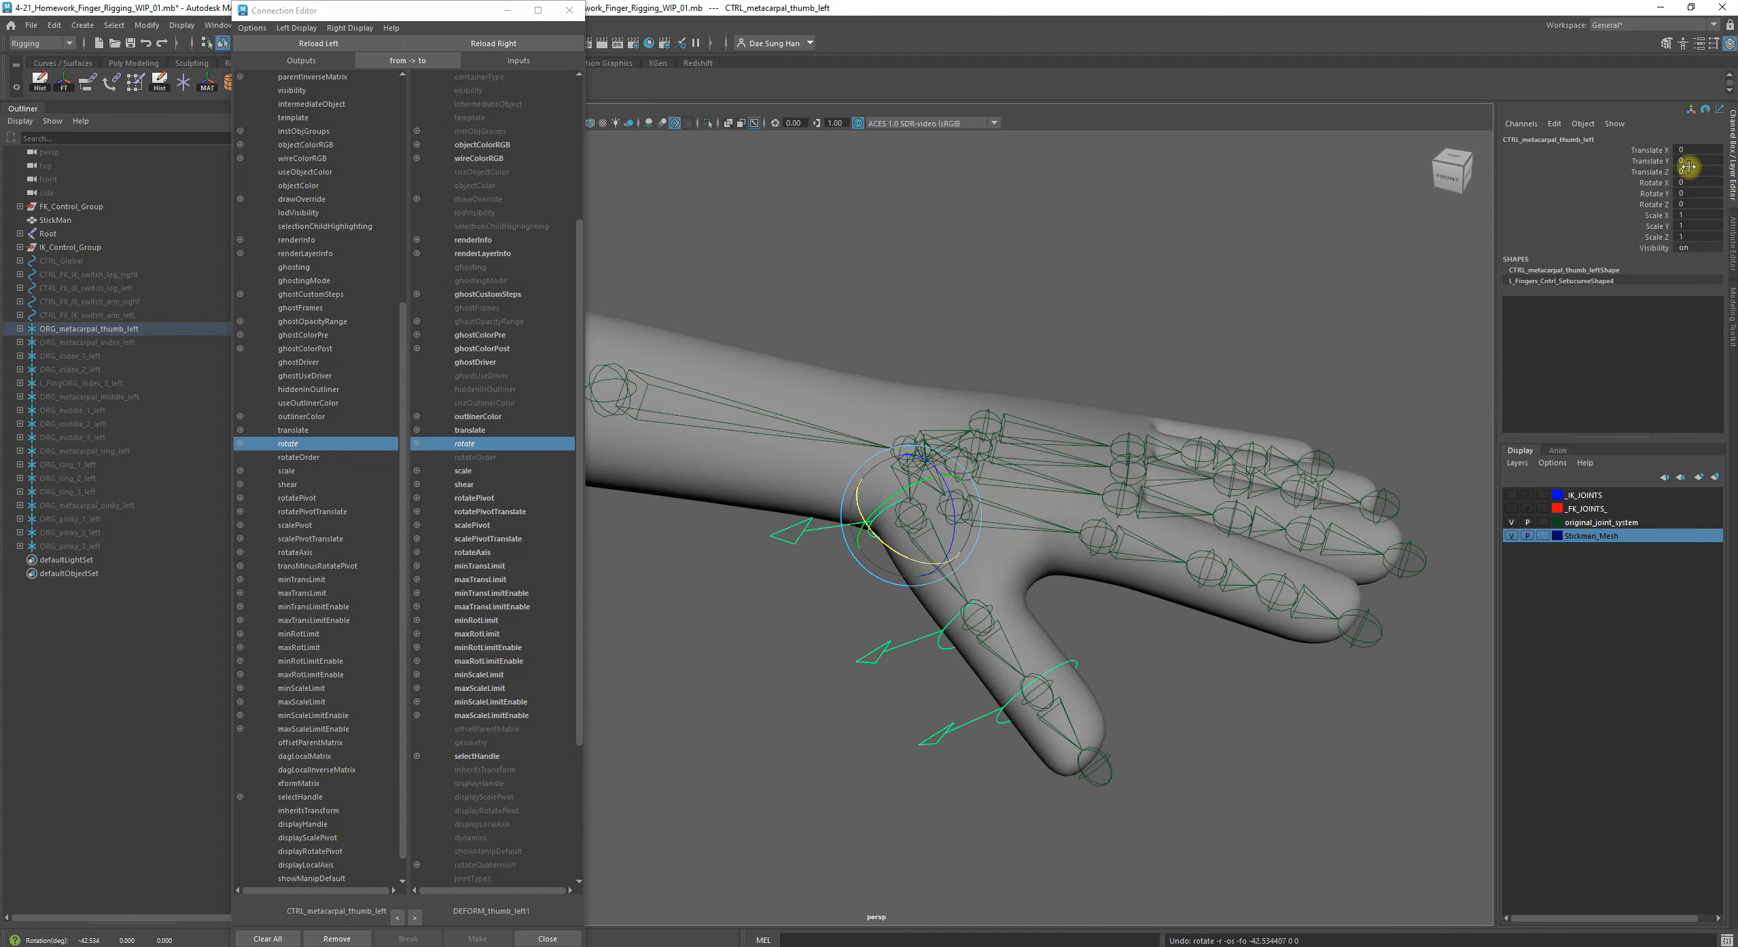
{"action": "left_click", "coordinate": [1291, 773]}
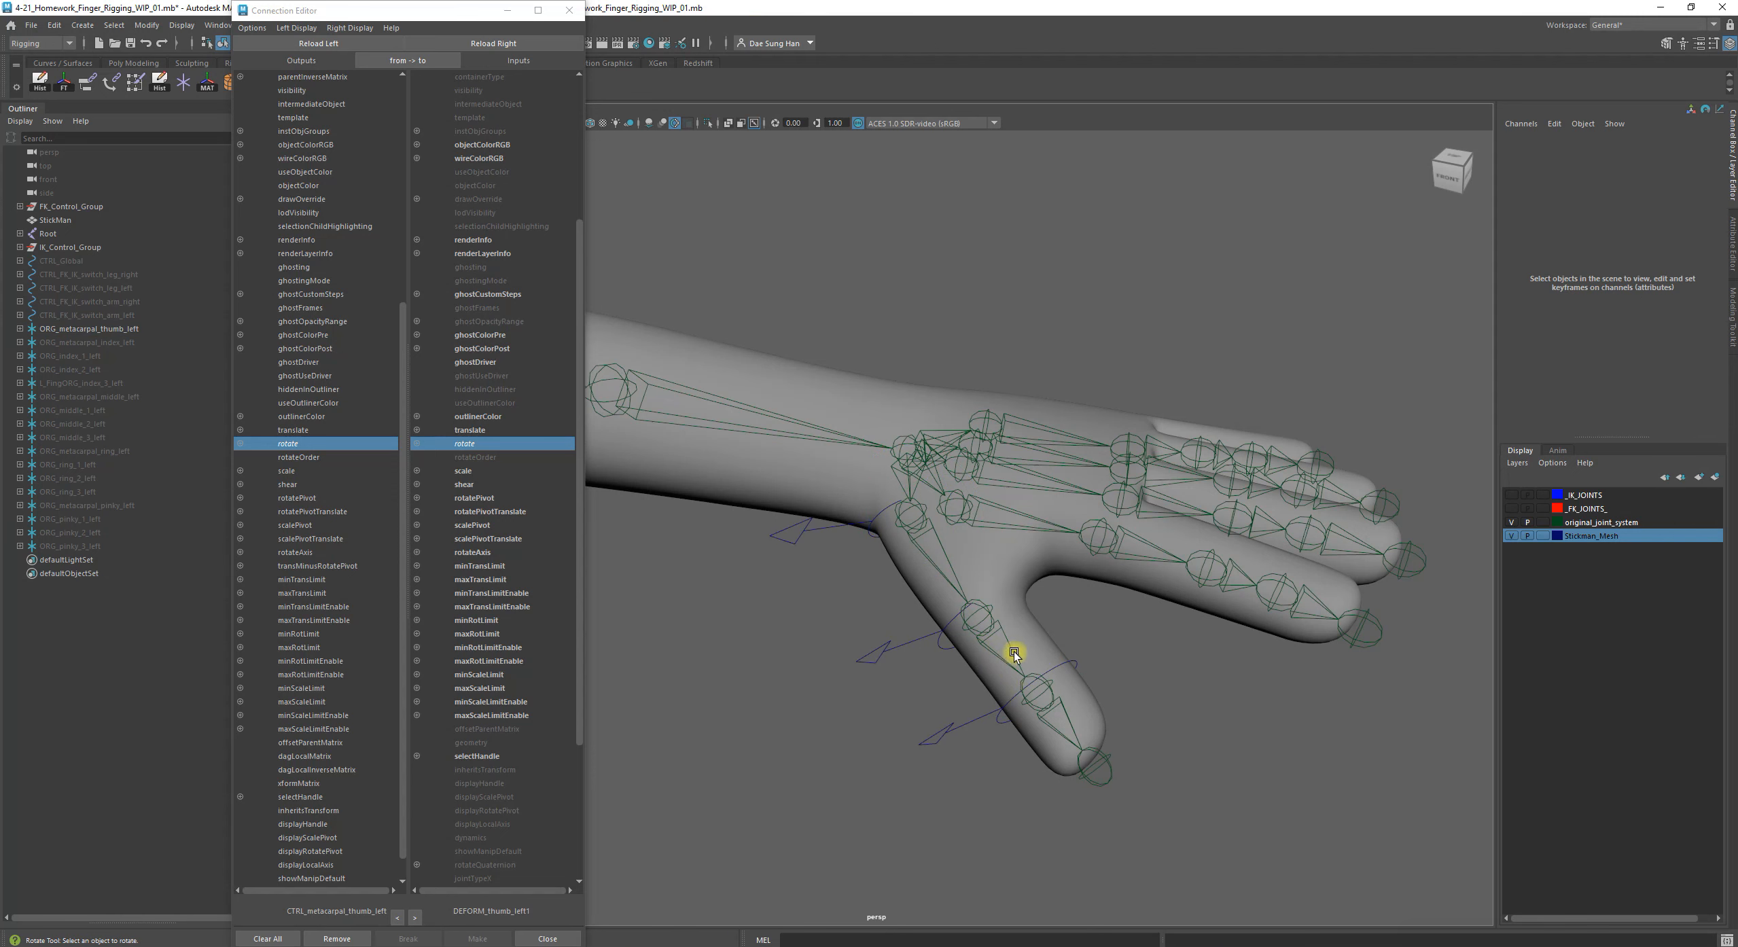
Test-rotate CTRL_thumb_1_left freely to about -5, -20 and -7 degrees in X, Y and Z, and undo the rotation
{"action": "left_click", "coordinate": [887, 649]}
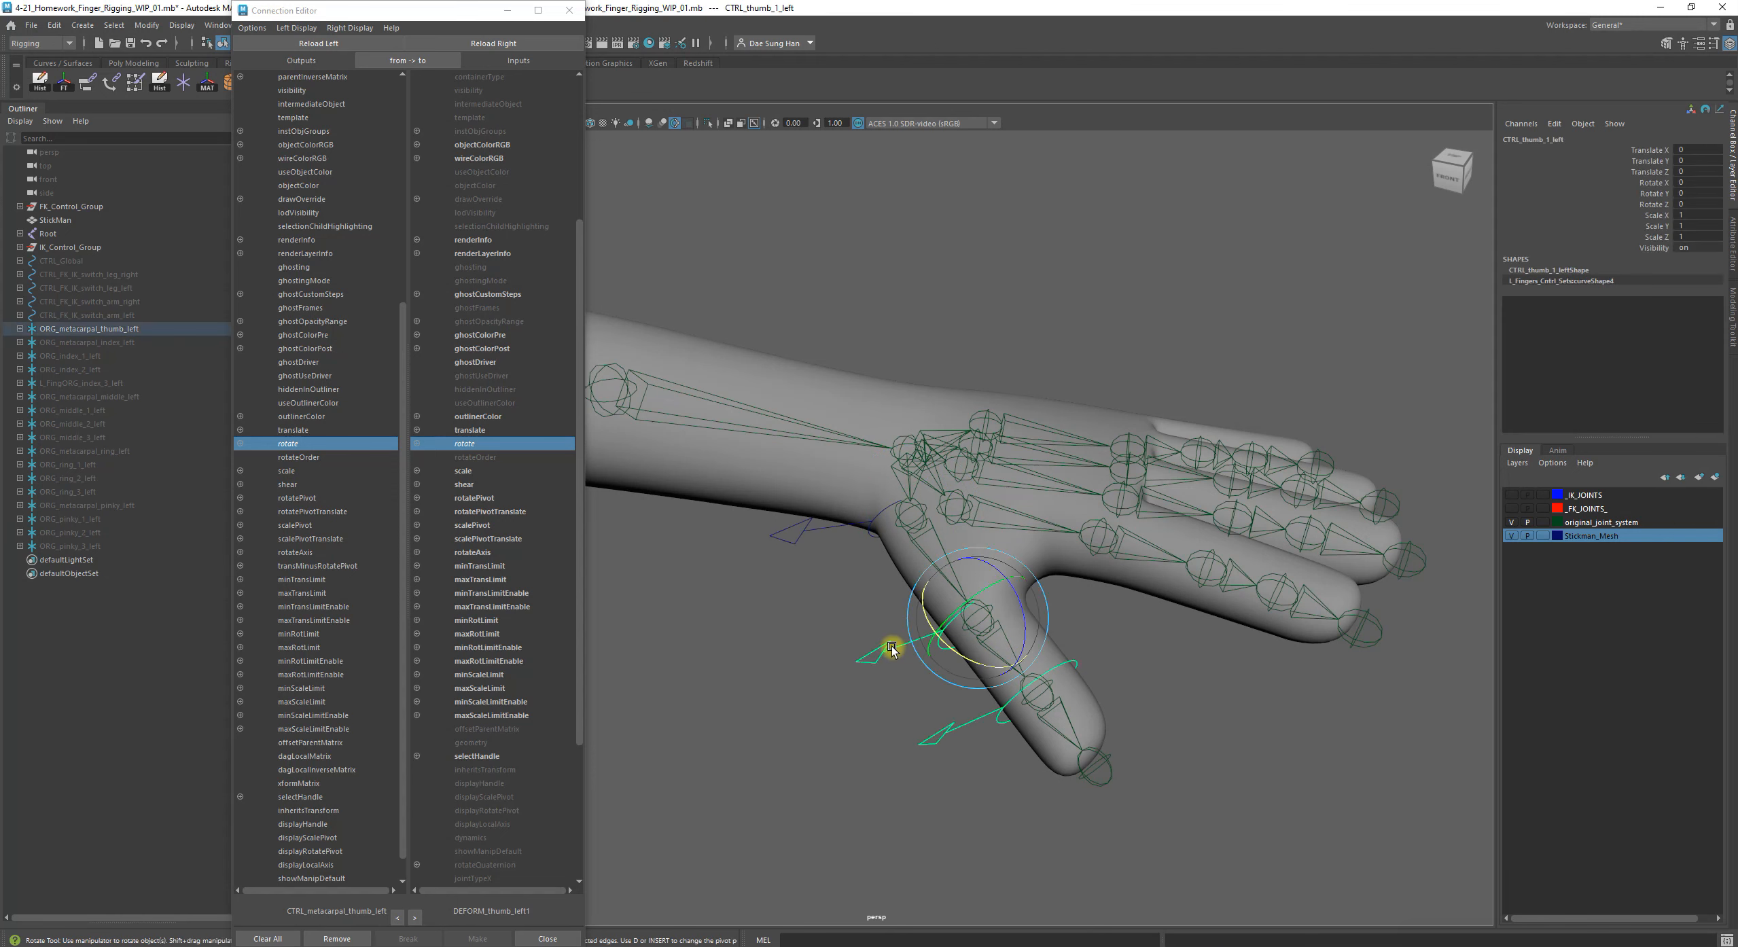
{"action": "left_click_drag", "start_coordinate": [951, 627], "coordinate": [943, 621]}
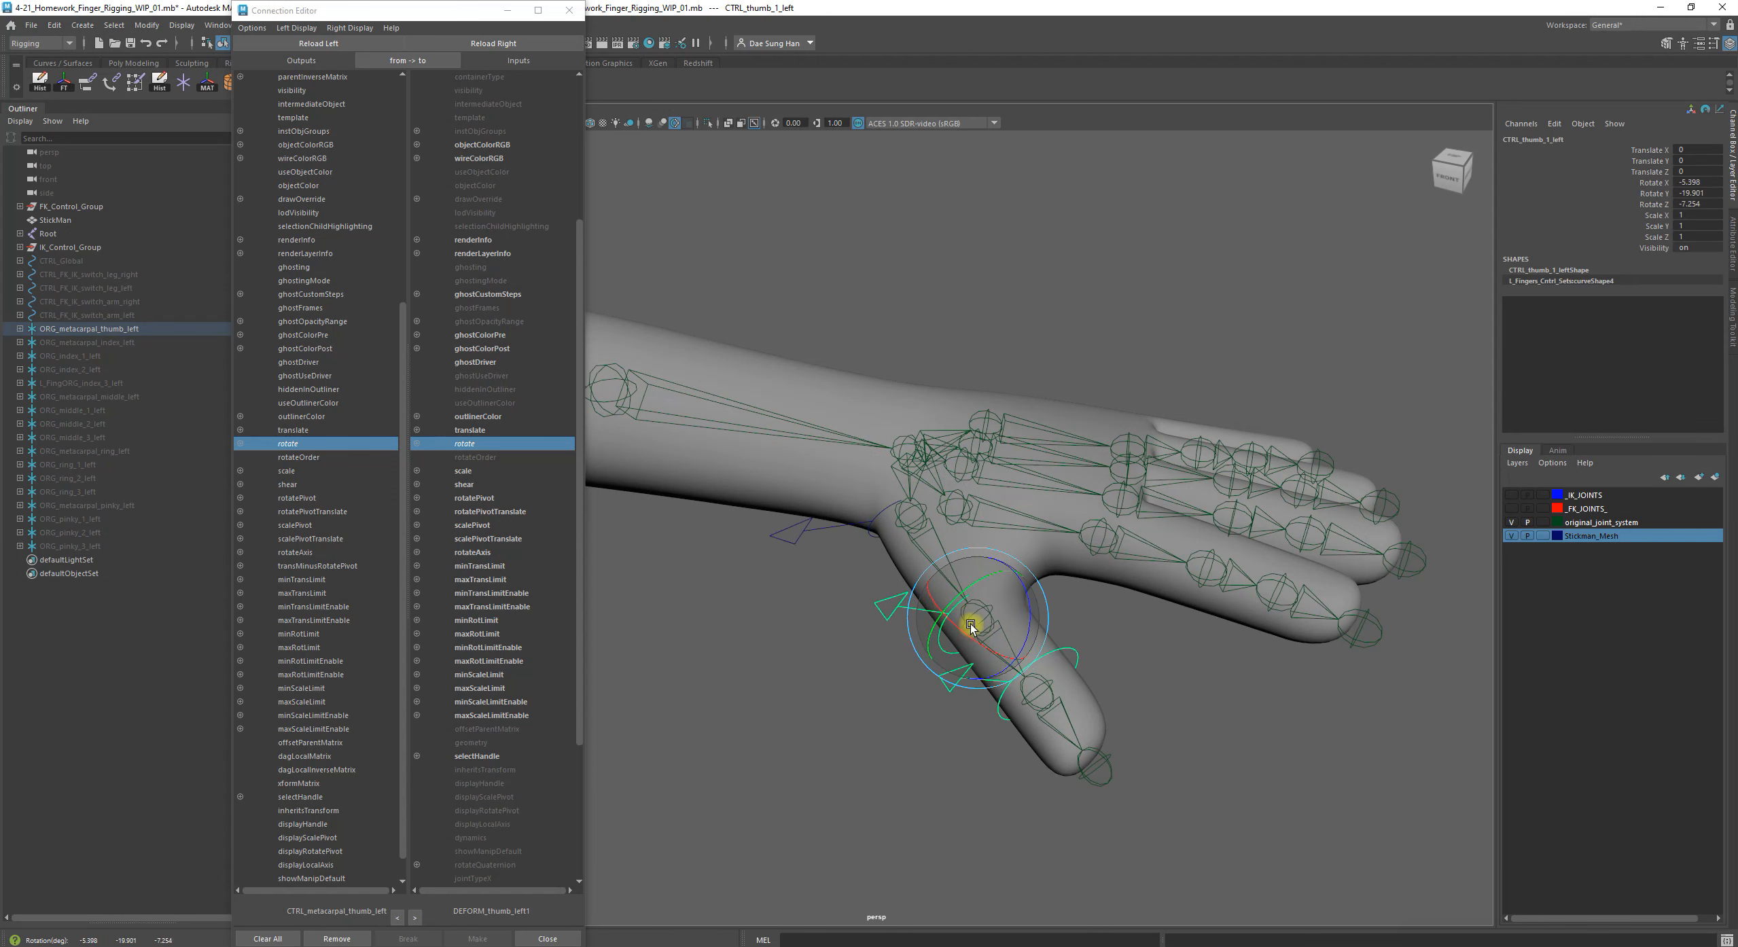
{"action": "key", "text": "z"}
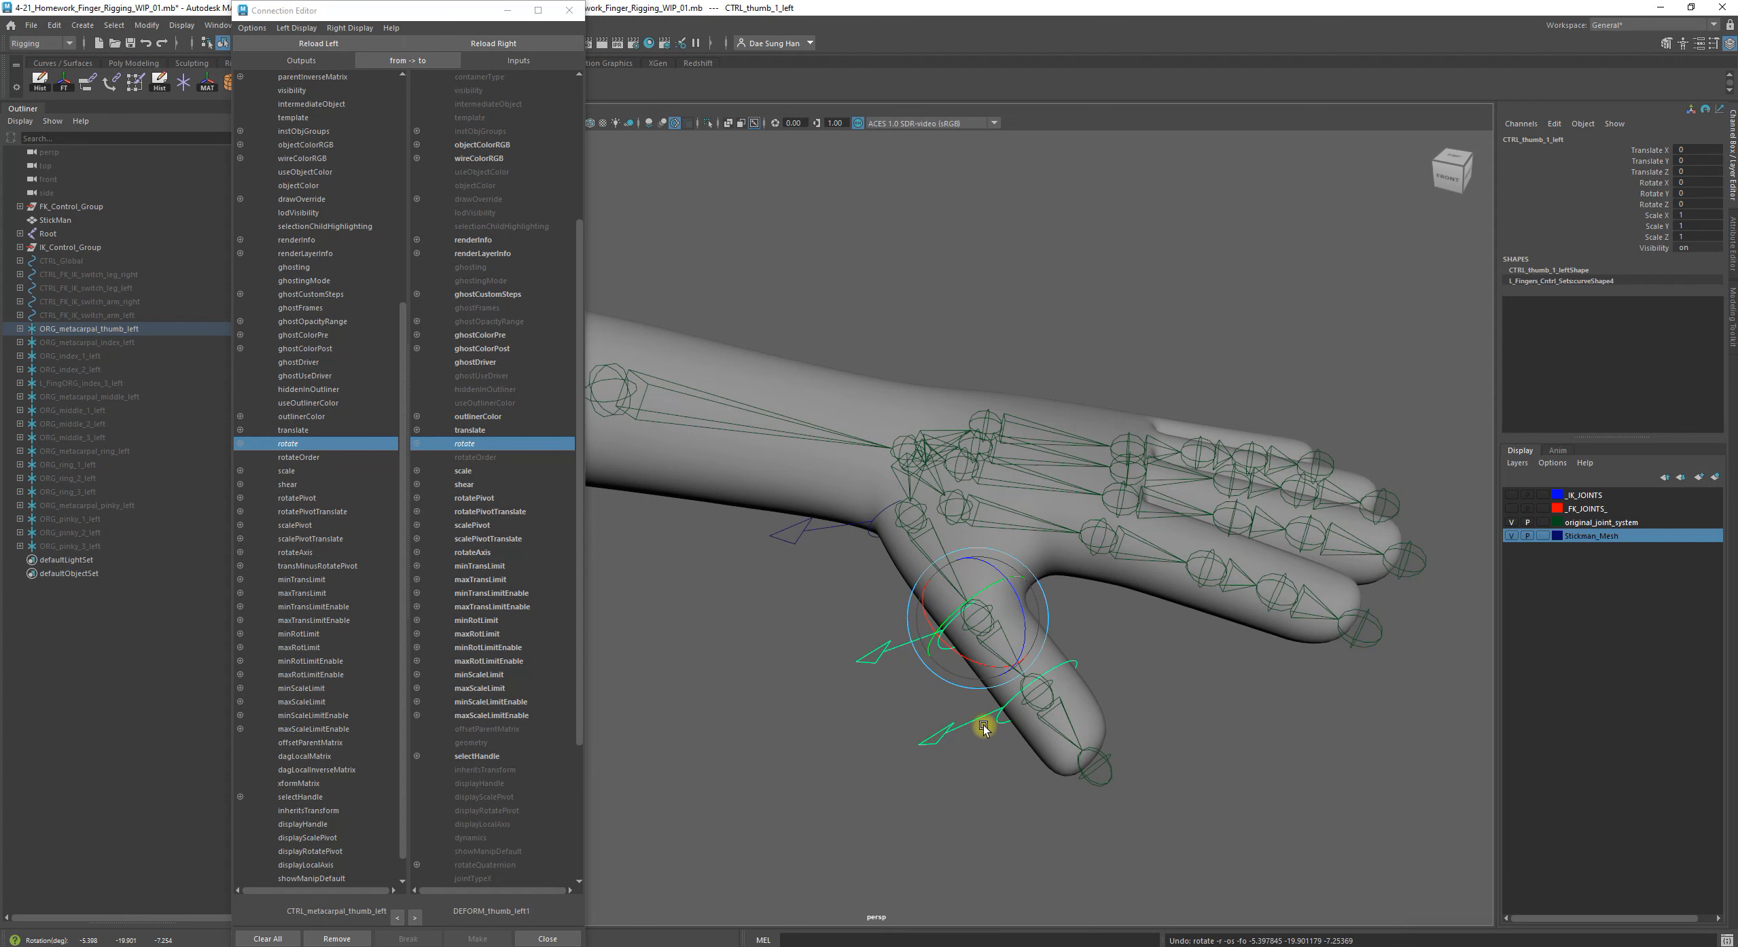
{"action": "left_click", "coordinate": [867, 650]}
{"action": "left_click", "coordinate": [870, 657]}
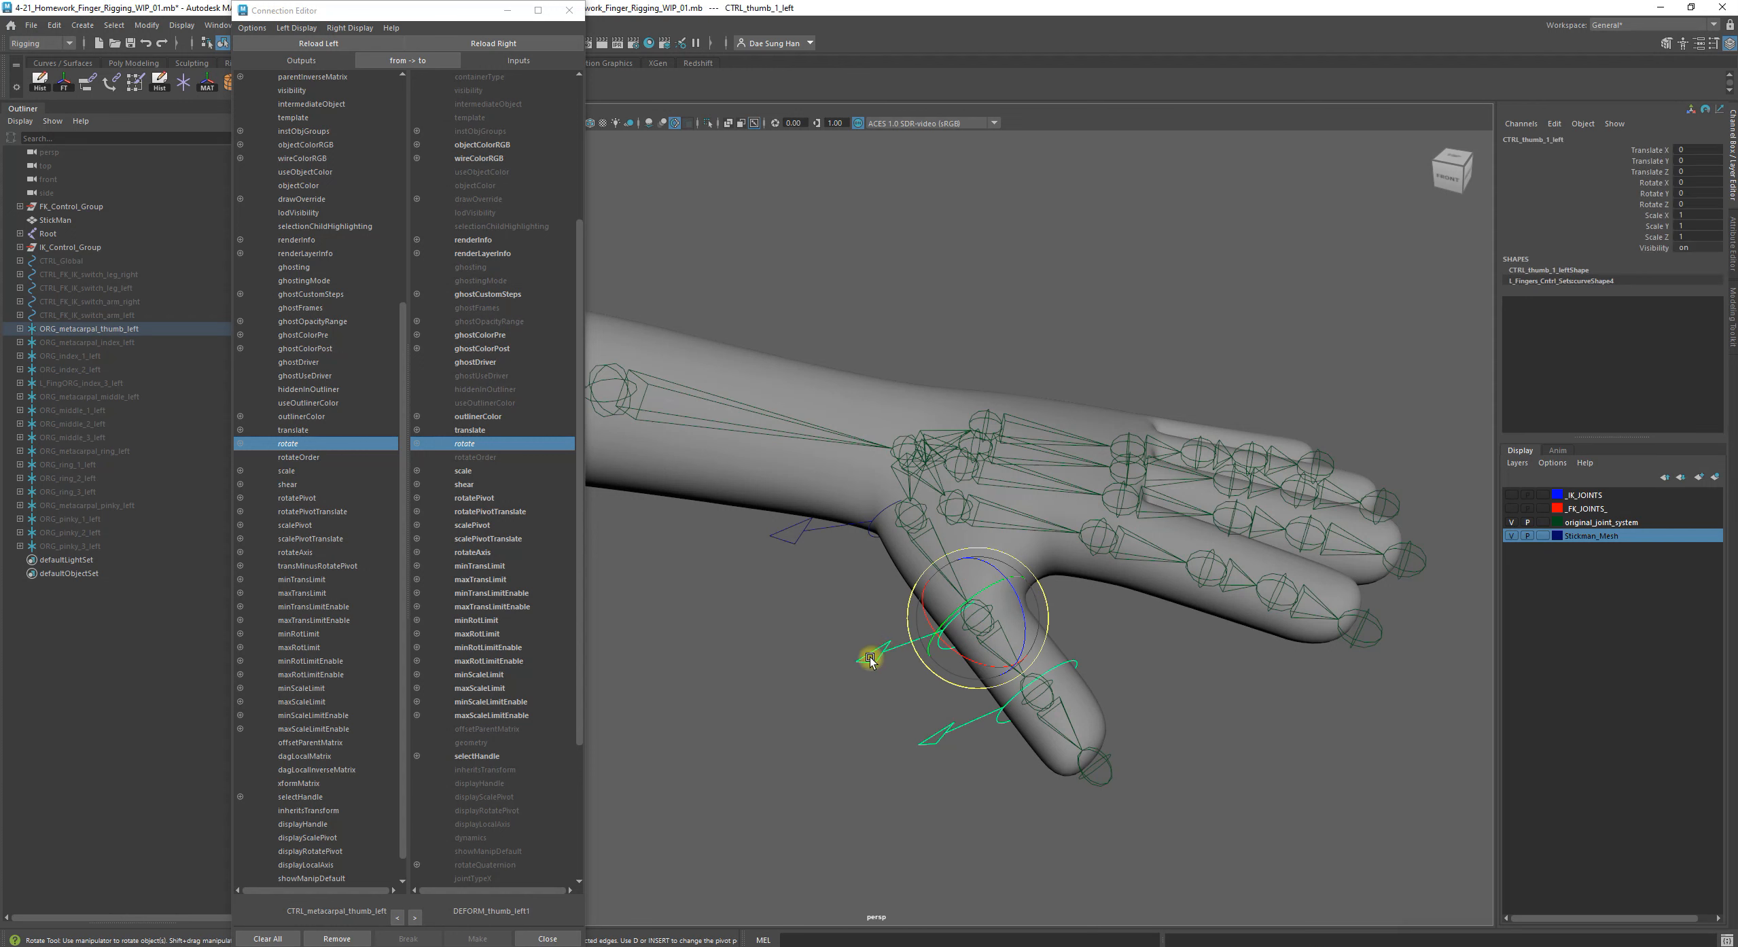
Load CTRL_thumb_1_left as the source object in the Connection Editor, with the Move tool active
{"action": "key", "text": "w"}
{"action": "left_click", "coordinate": [850, 637]}
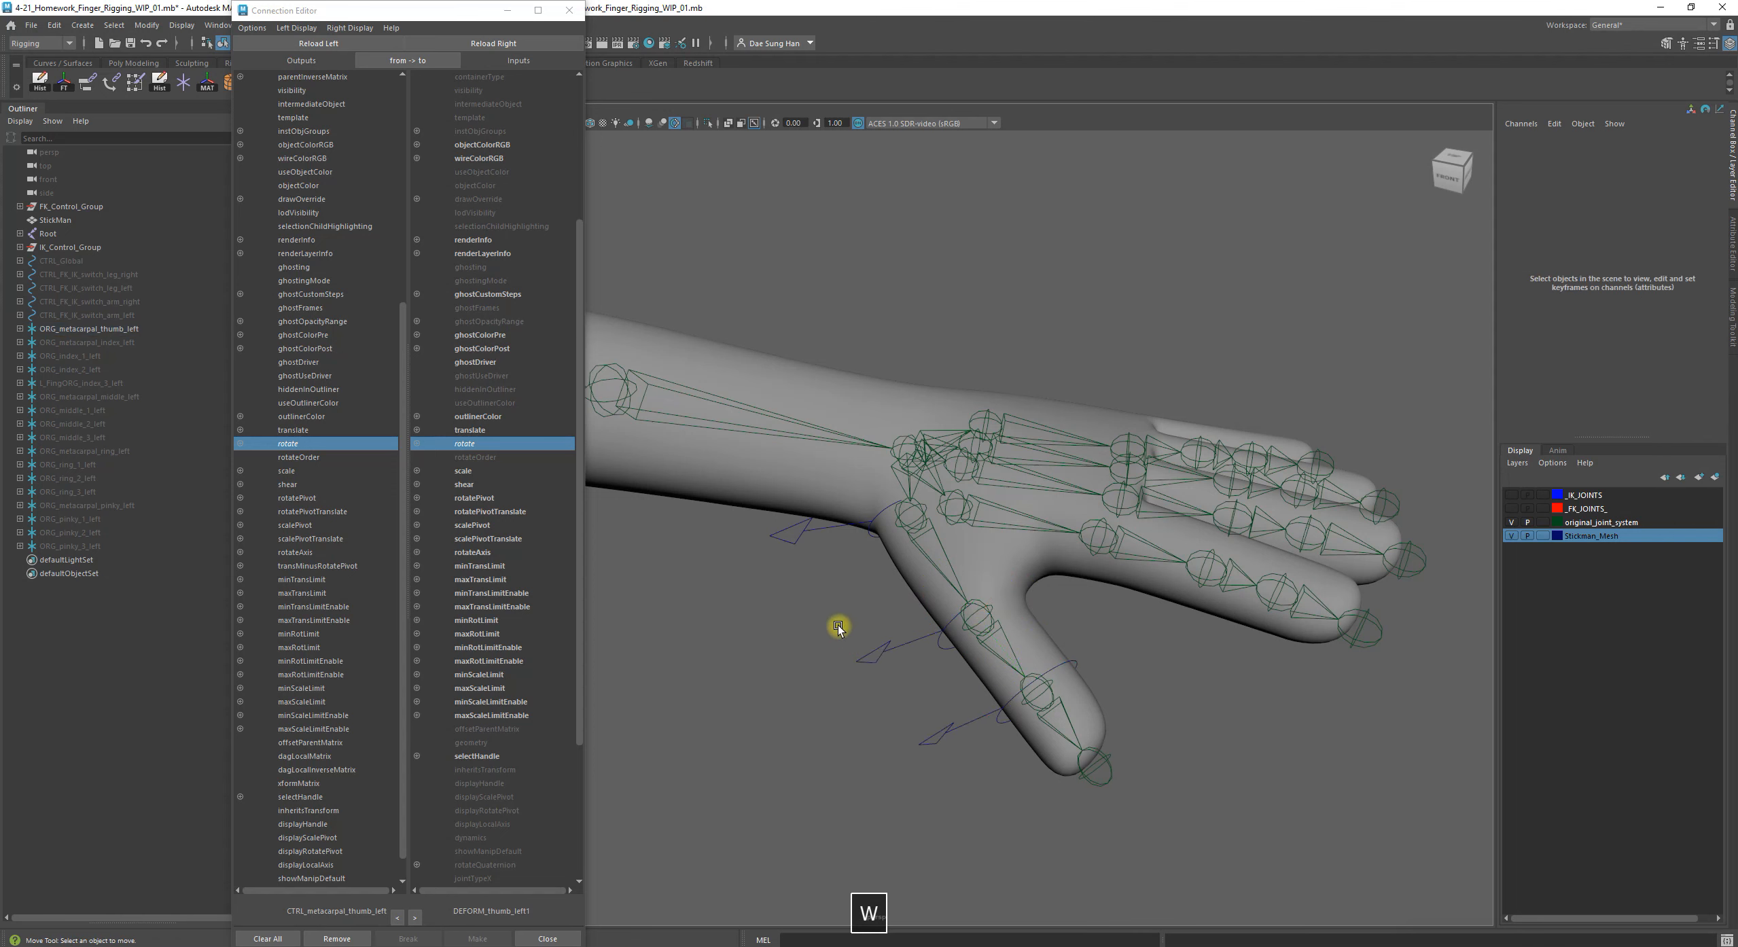
{"action": "left_click", "coordinate": [879, 661]}
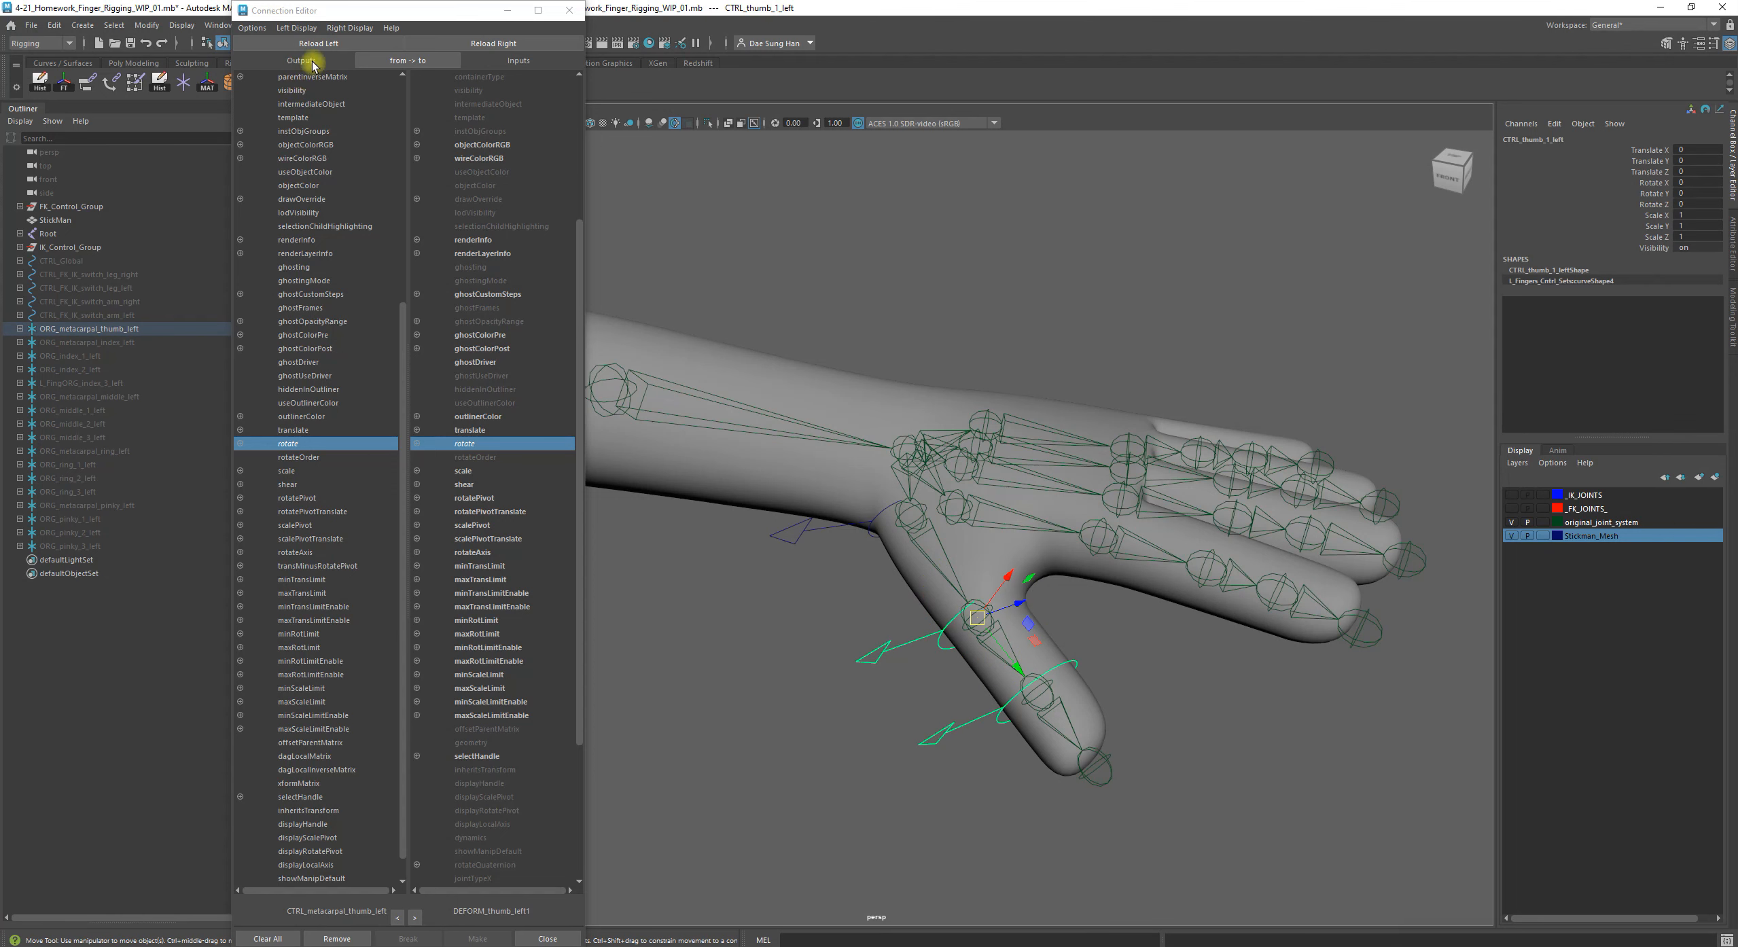
{"action": "left_click", "coordinate": [329, 44]}
{"action": "left_click", "coordinate": [328, 44]}
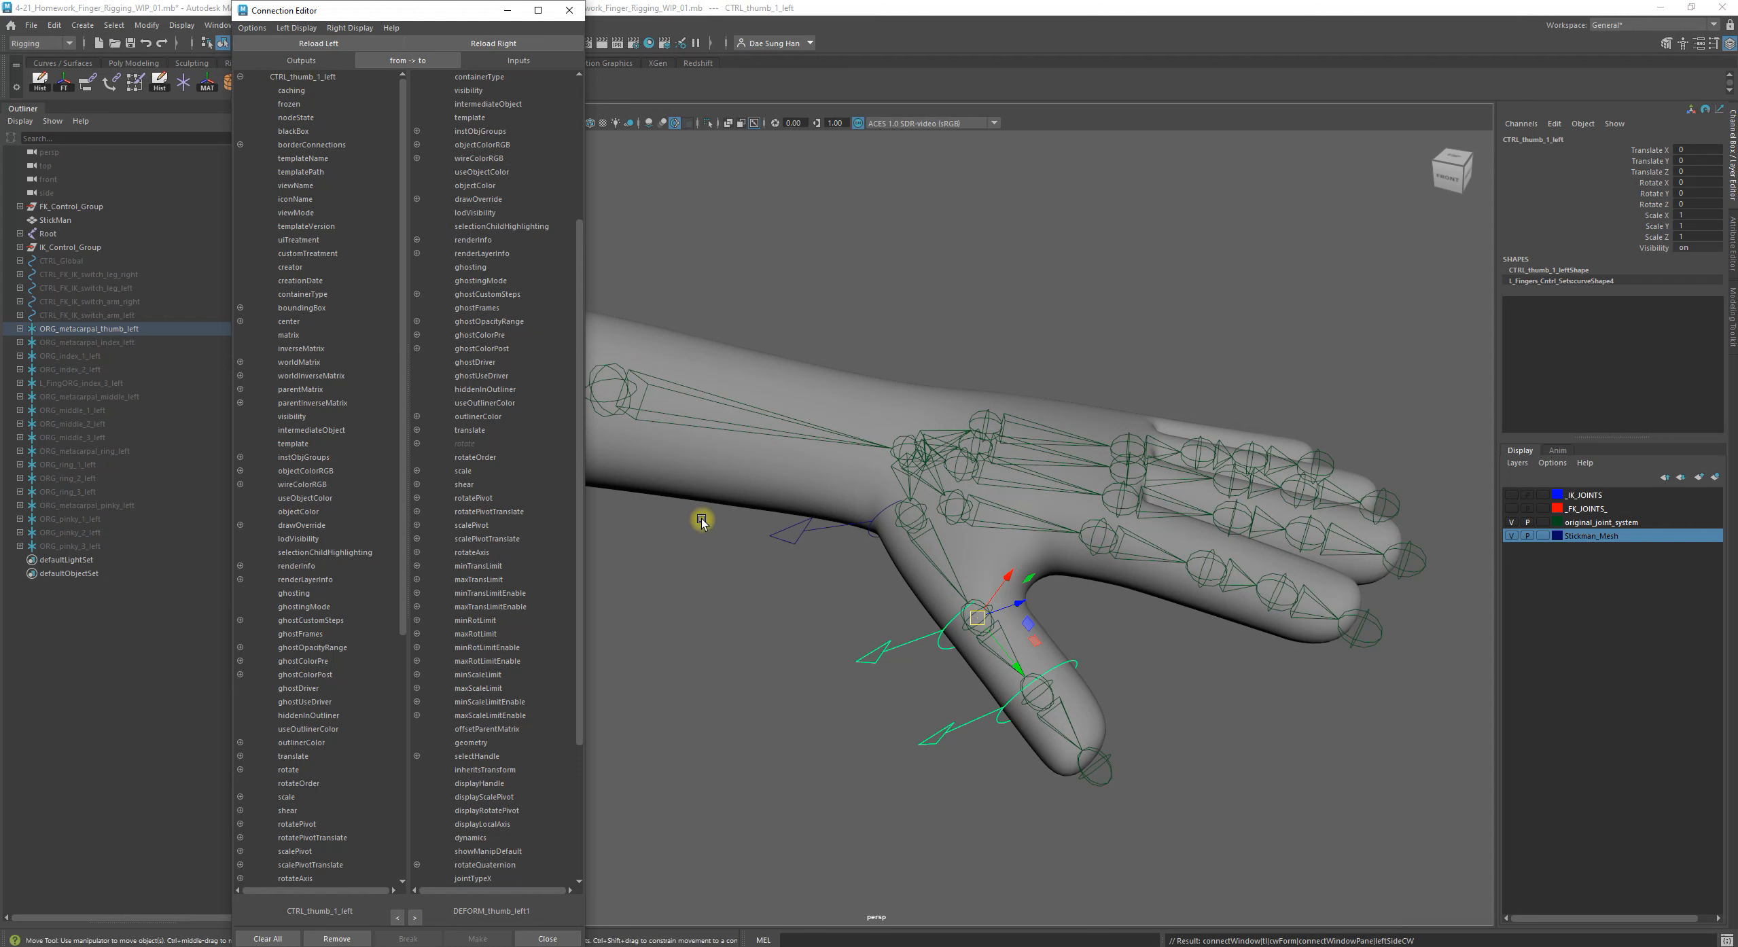
Select the thumb's second joint, DEFORM_thumb_left2, as the object for the connection's target side
{"action": "left_click", "coordinate": [693, 616]}
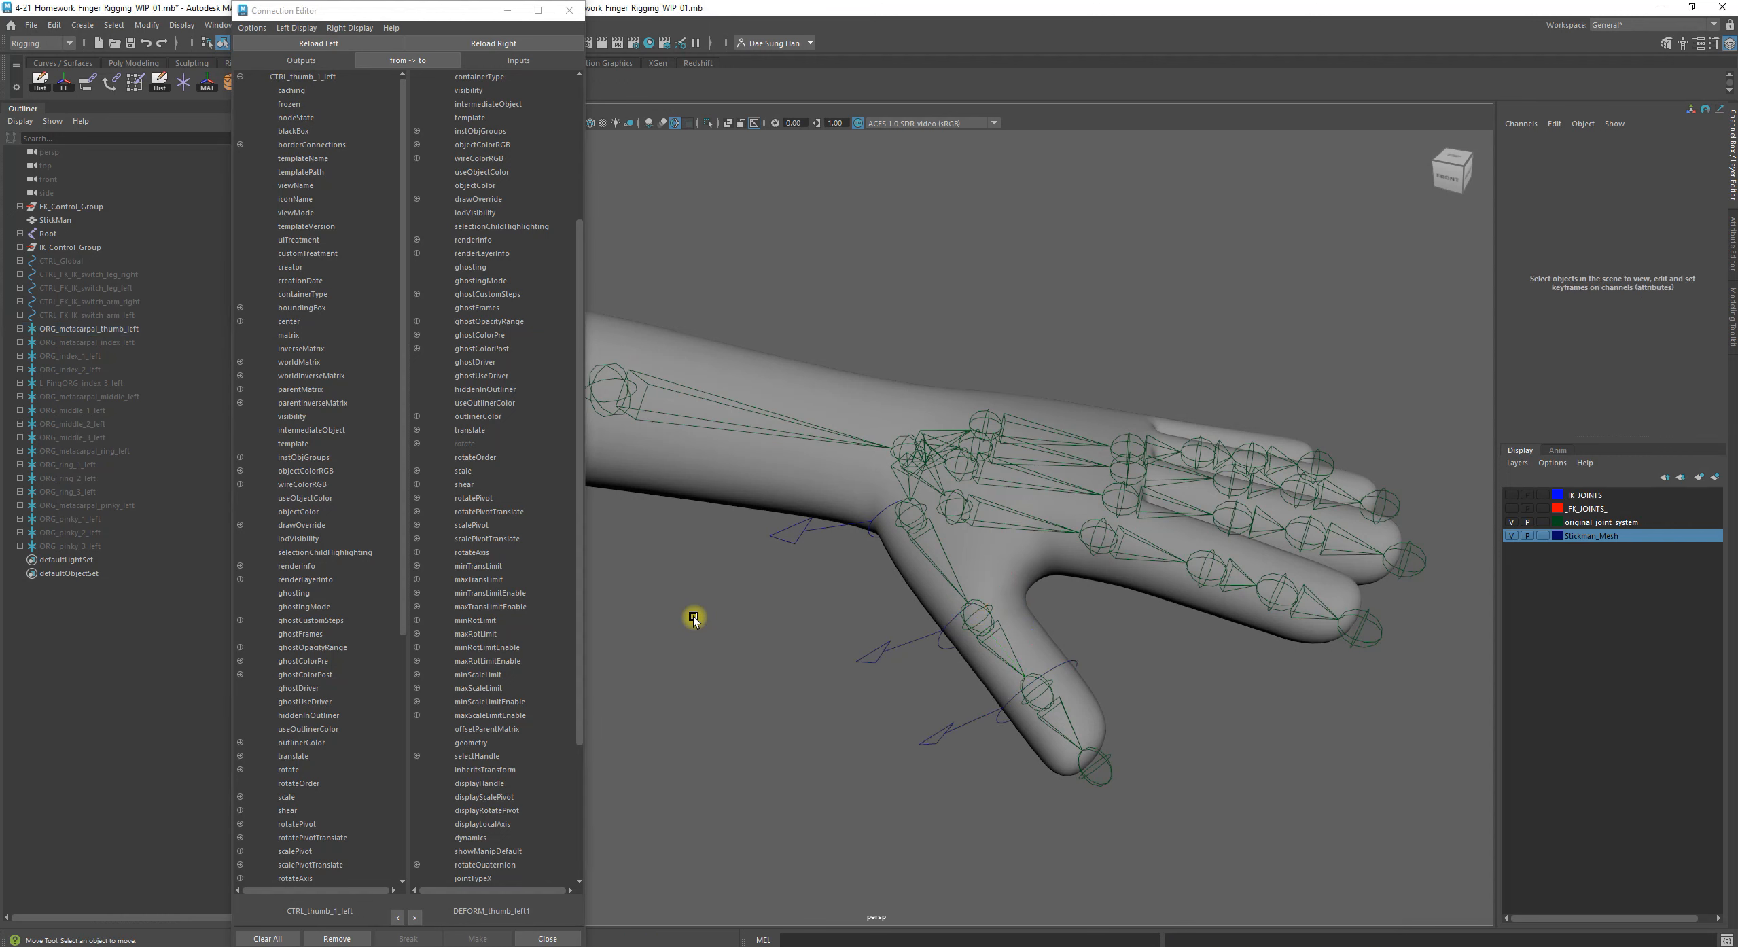
{"action": "left_click", "coordinate": [1005, 637]}
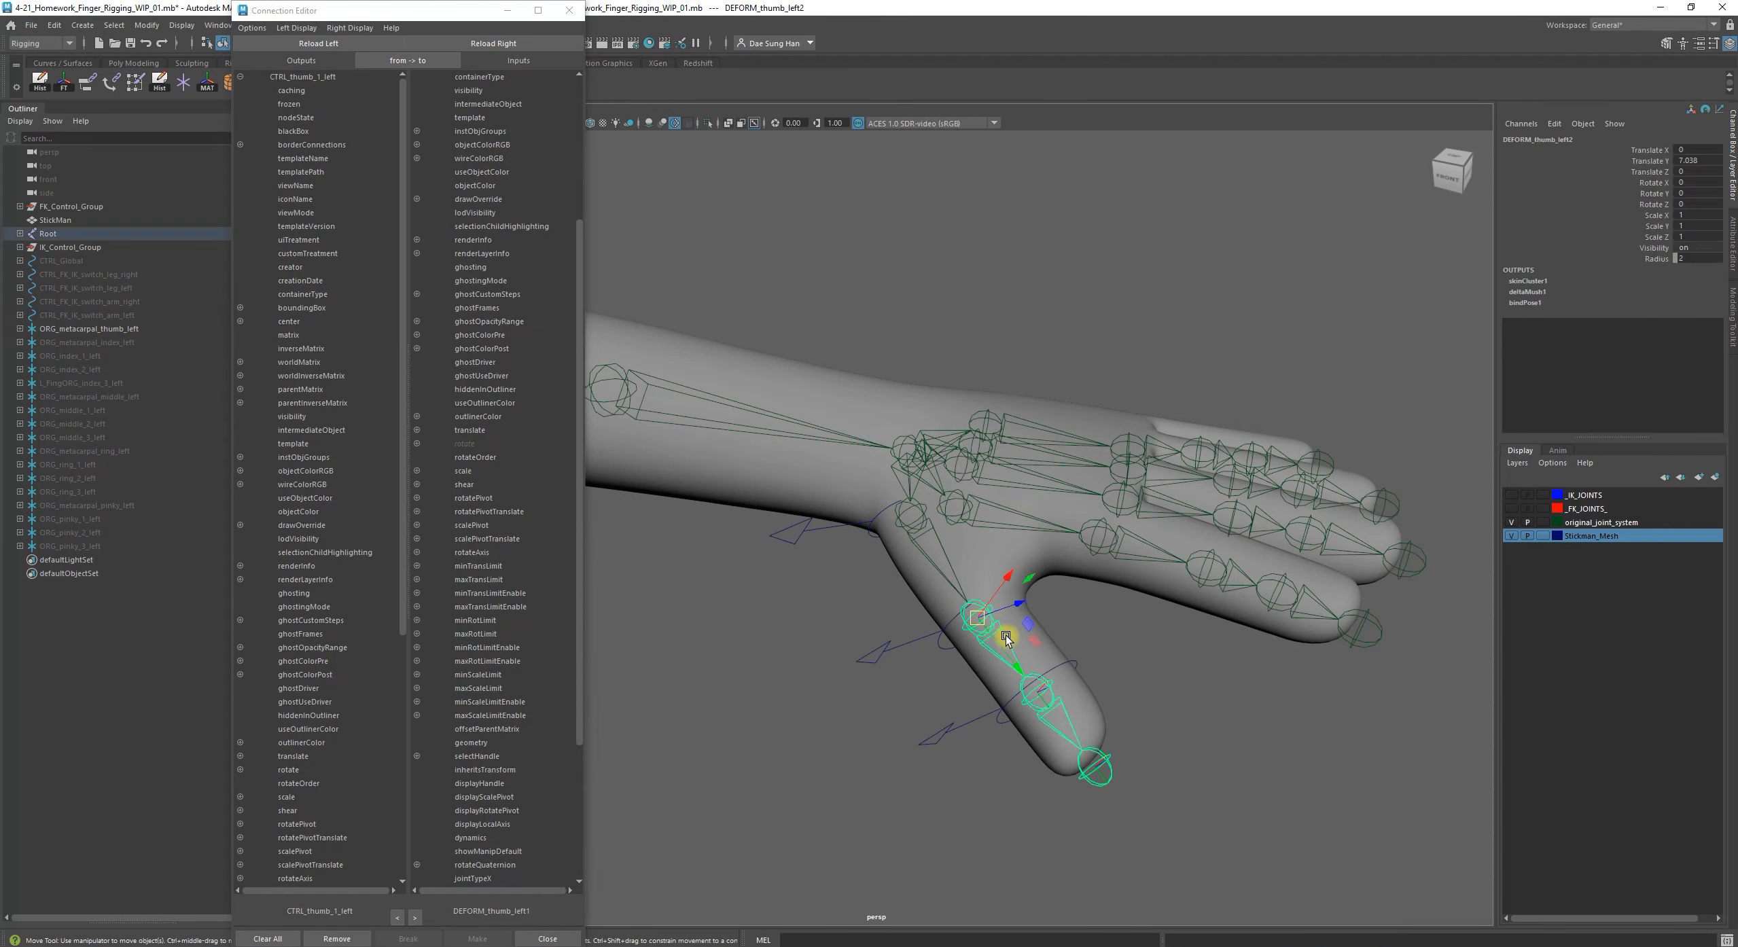
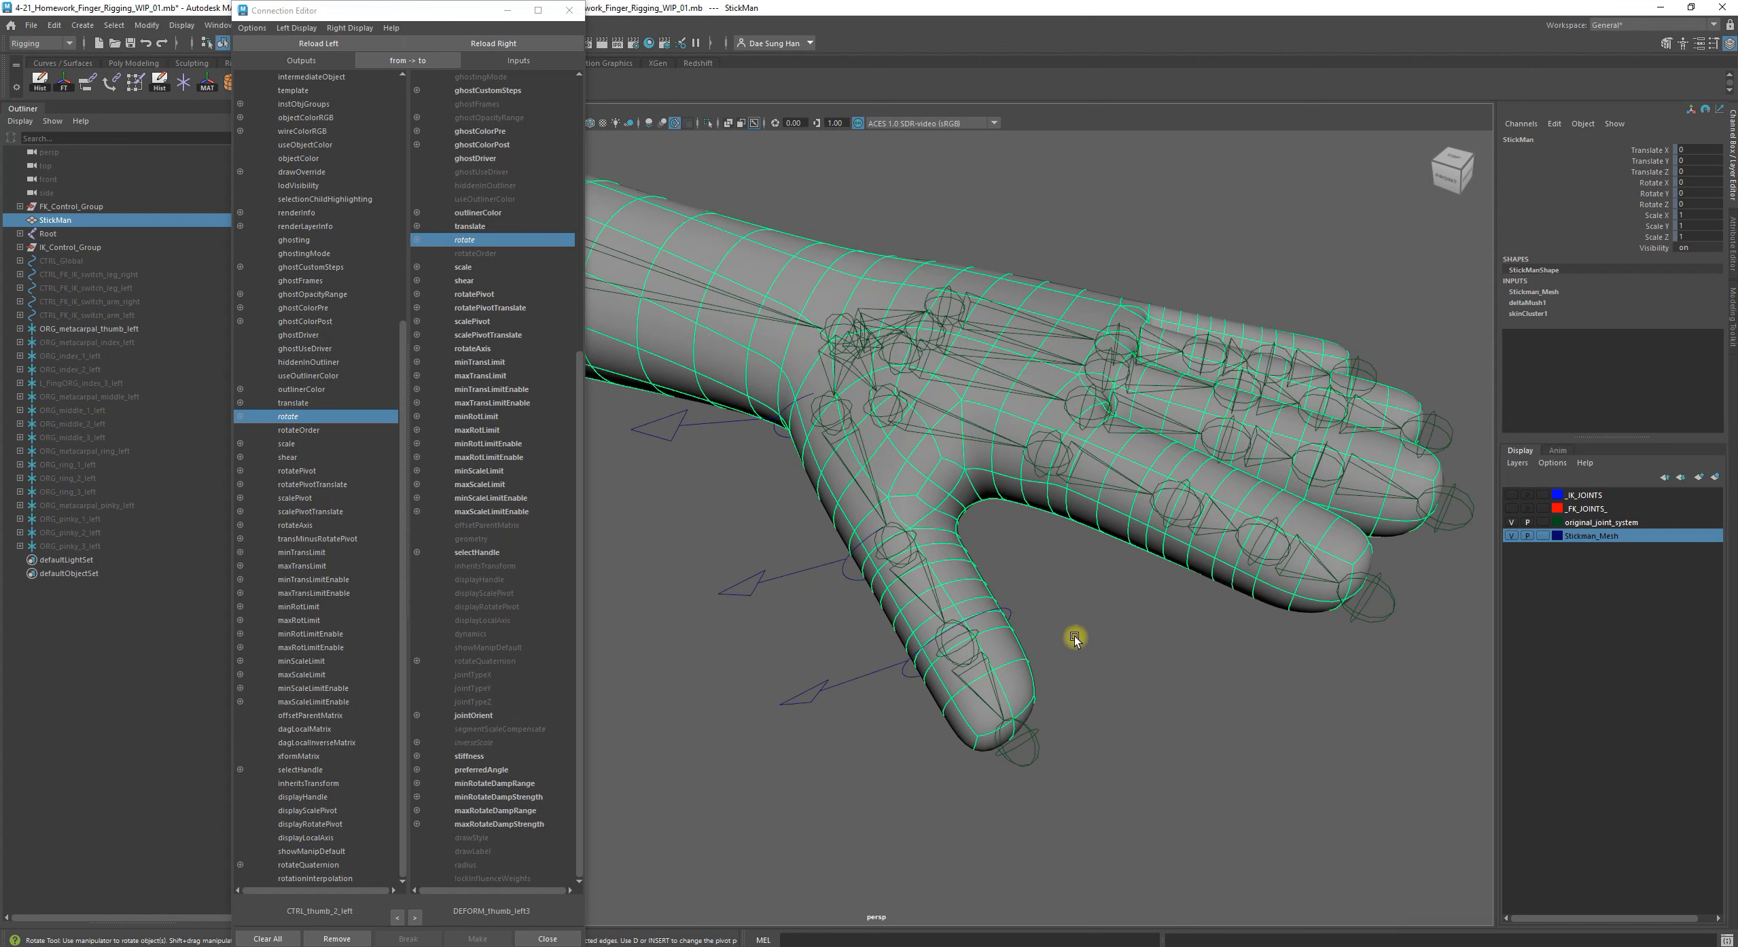
Put the Connection Editor away and narrow the Channel Box column so the hand is fully in view
{"action": "left_click_drag", "start_coordinate": [1009, 583], "coordinate": [996, 578], "text": "alt"}
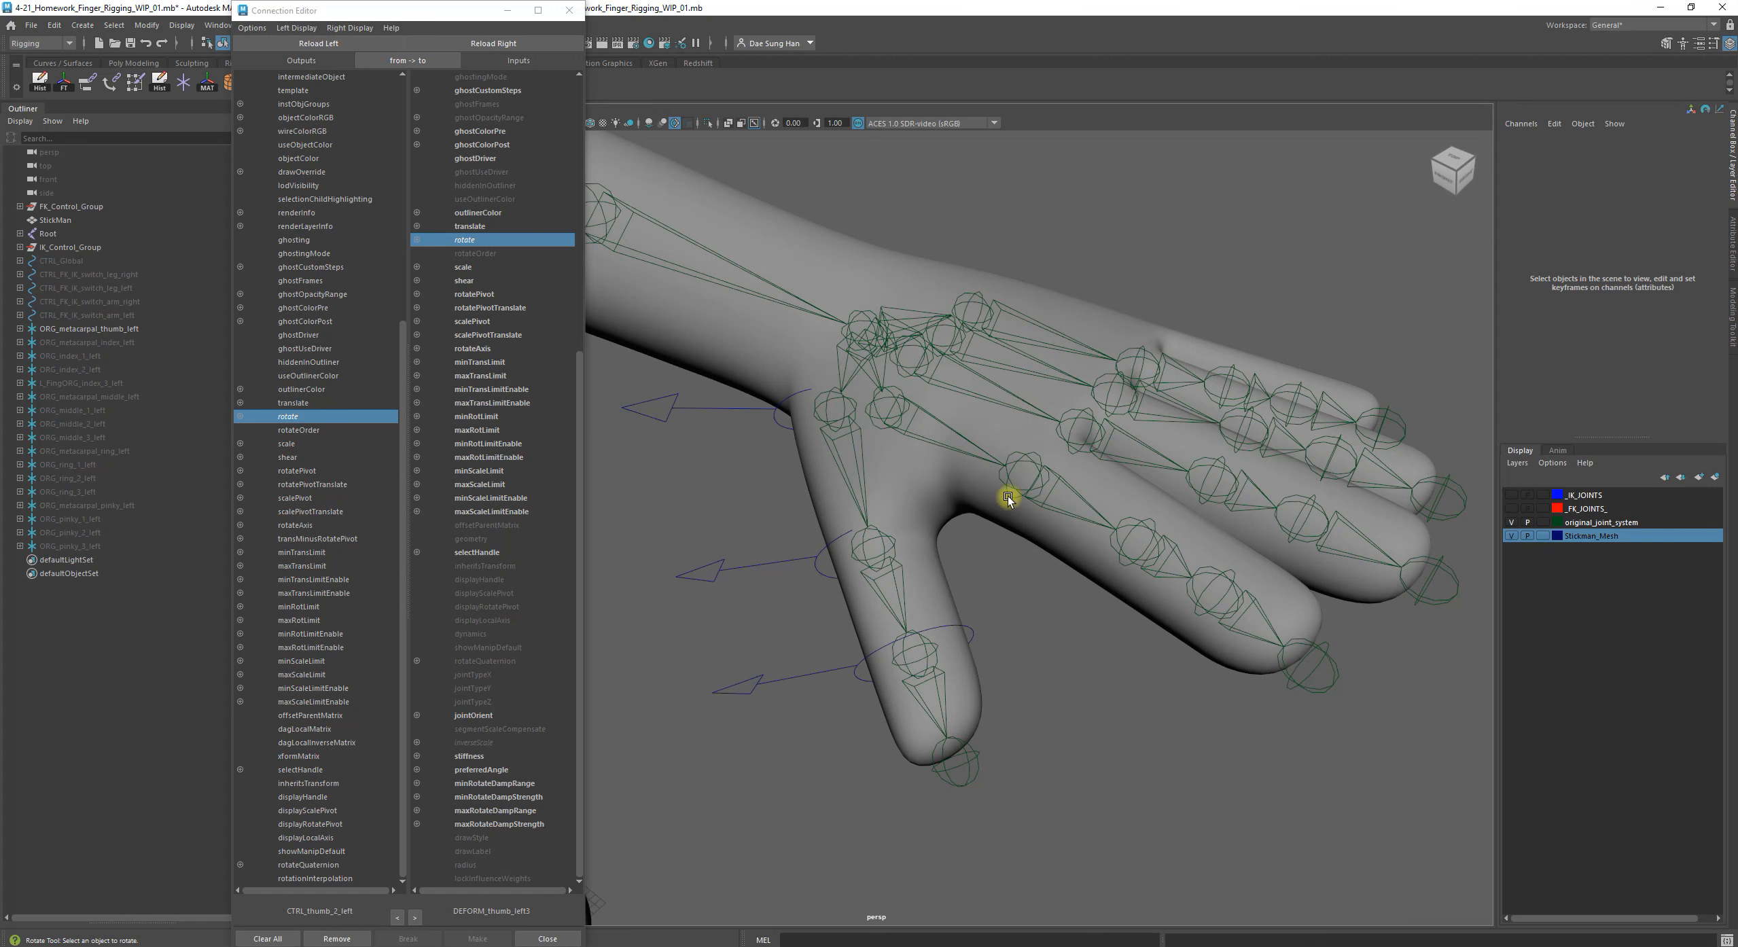
{"action": "left_click_drag", "start_coordinate": [1083, 793], "coordinate": [951, 717], "text": "alt"}
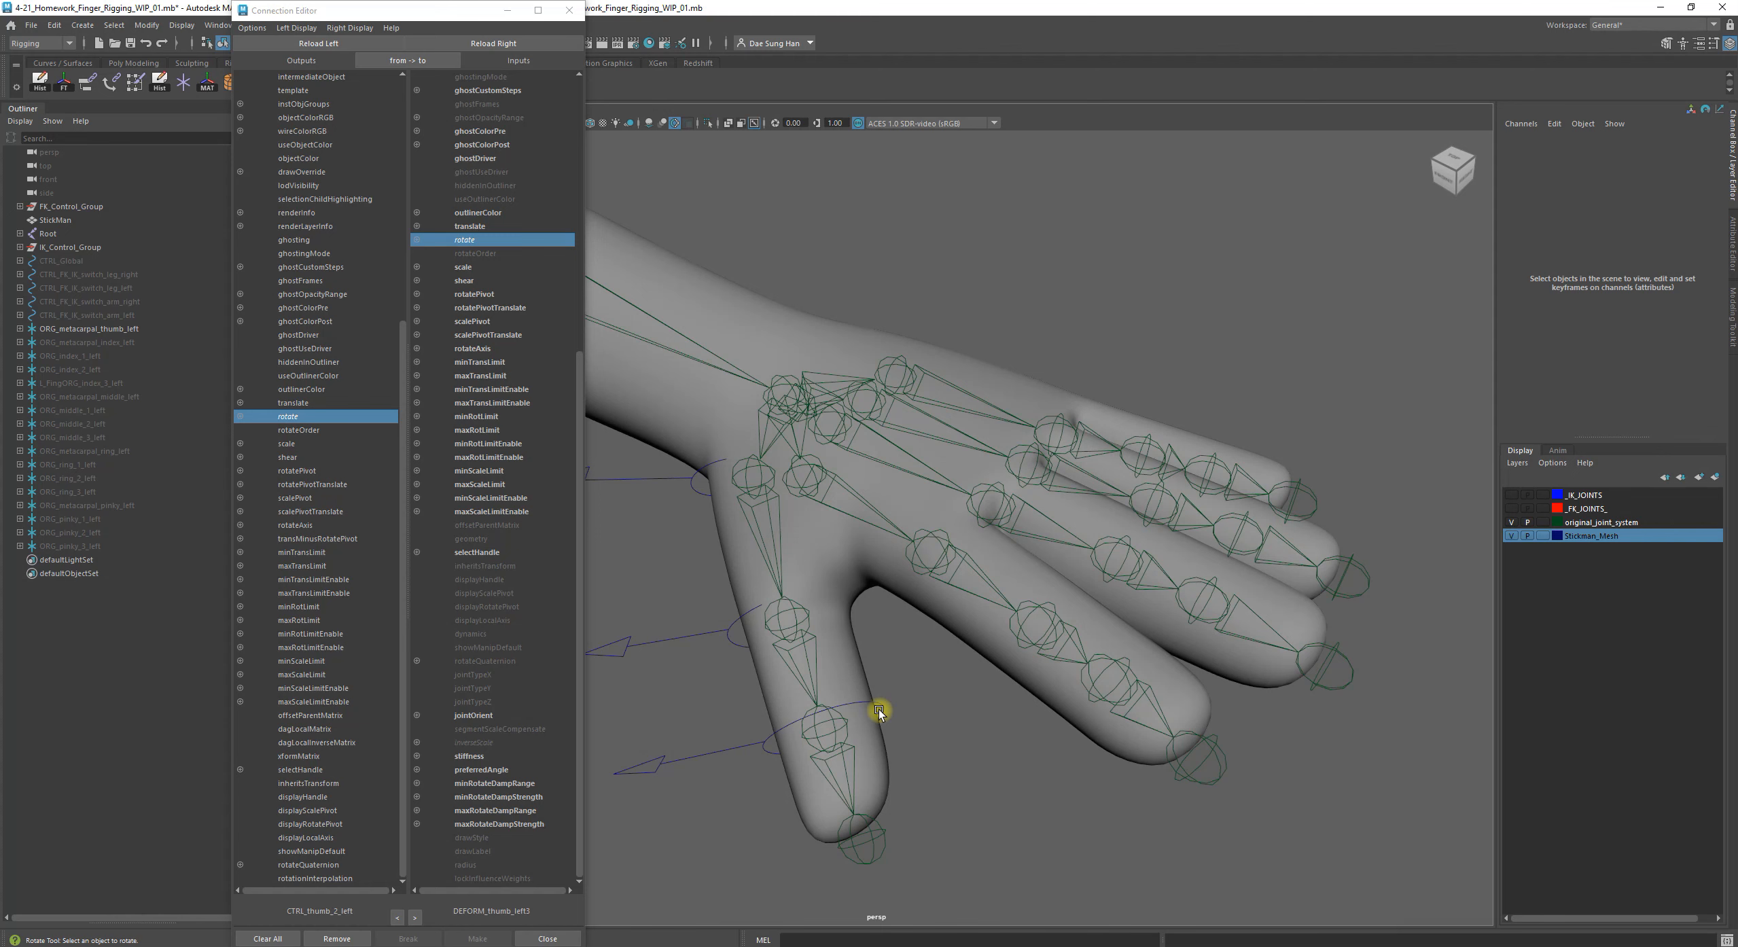
{"action": "left_click_drag", "start_coordinate": [998, 754], "coordinate": [997, 624], "text": "alt"}
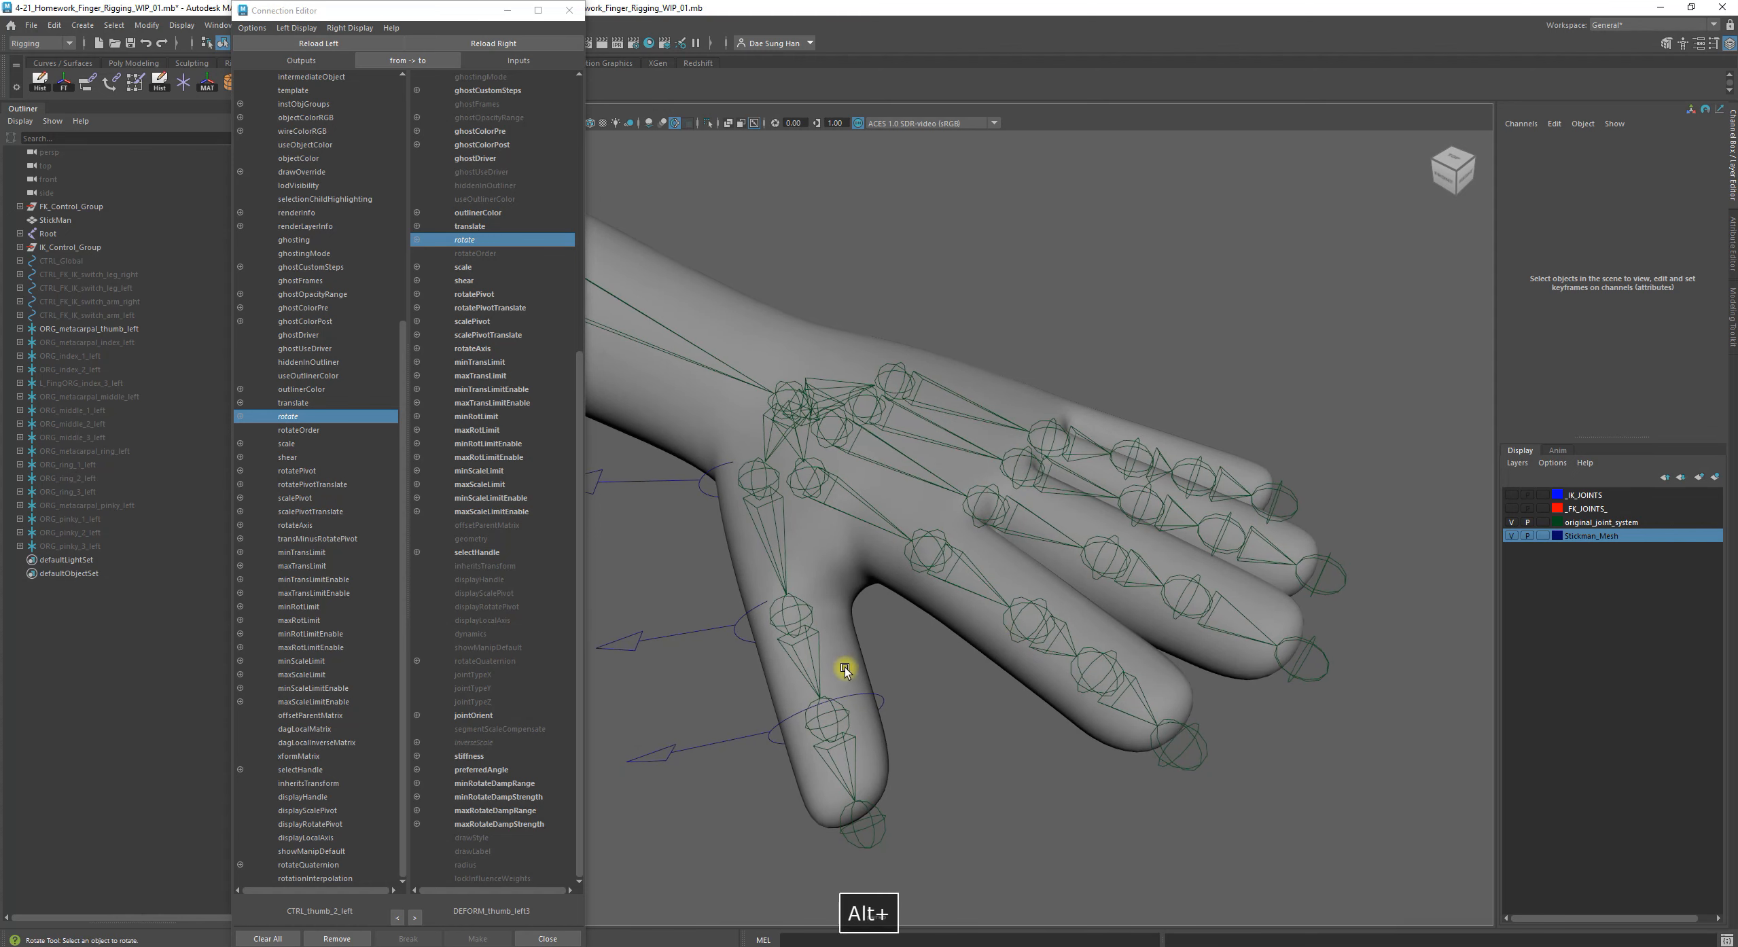
{"action": "left_click_drag", "start_coordinate": [452, 14], "coordinate": [829, 944]}
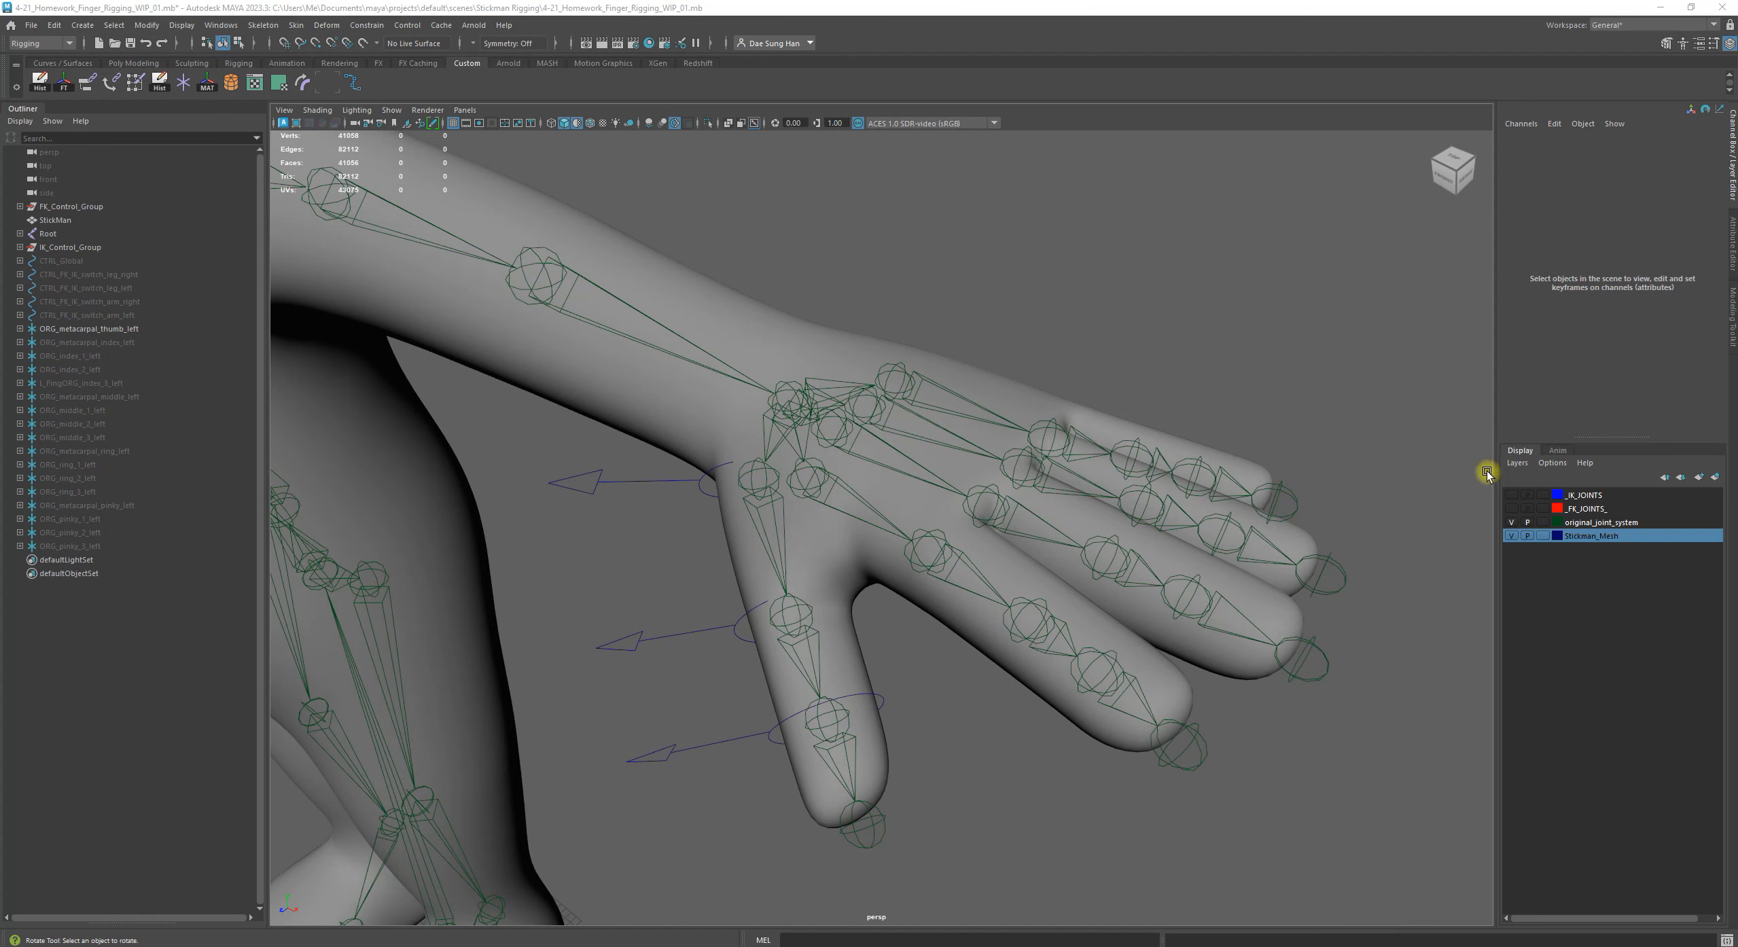
{"action": "left_click_drag", "start_coordinate": [1498, 459], "coordinate": [1550, 457]}
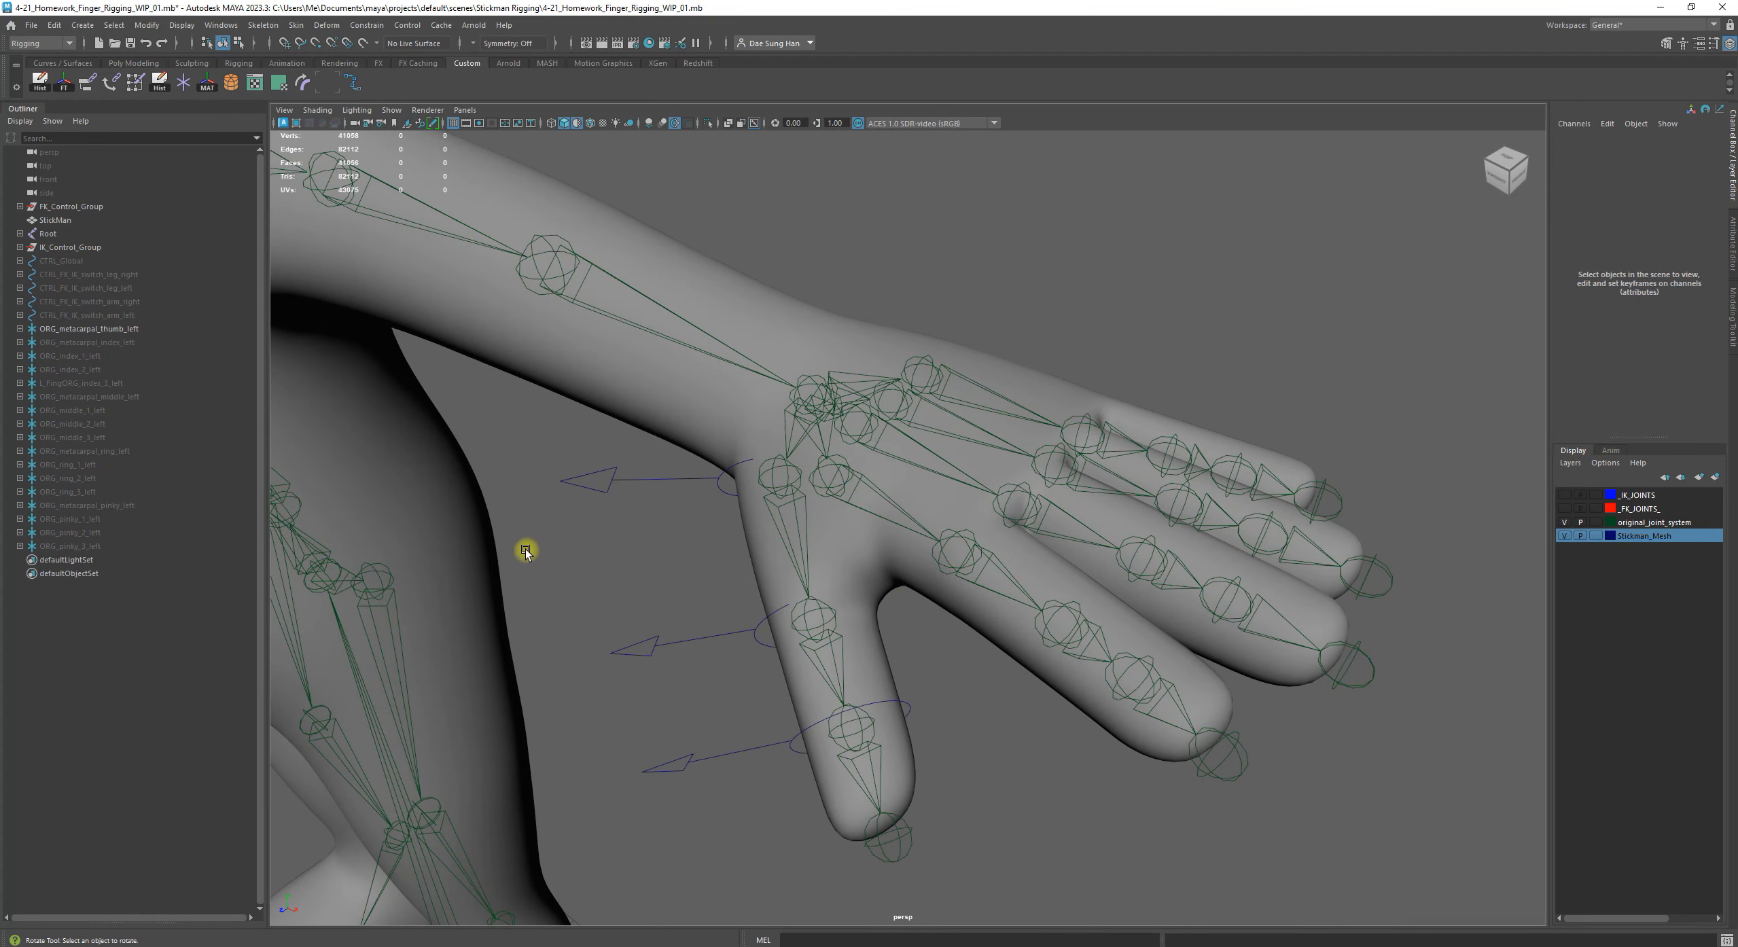
Test-rotate CTRL_metacarpal_thumb_left at the thumb's base, undo the rotations and clear the selection
{"action": "left_click", "coordinate": [620, 483]}
{"action": "left_click_drag", "start_coordinate": [768, 504], "coordinate": [833, 463]}
{"action": "key", "text": "z"}
{"action": "key", "text": "z"}
{"action": "key", "text": "z"}
{"action": "key", "text": "z"}
{"action": "left_click_drag", "start_coordinate": [892, 378], "coordinate": [877, 462], "text": "alt"}
{"action": "key", "text": "z"}
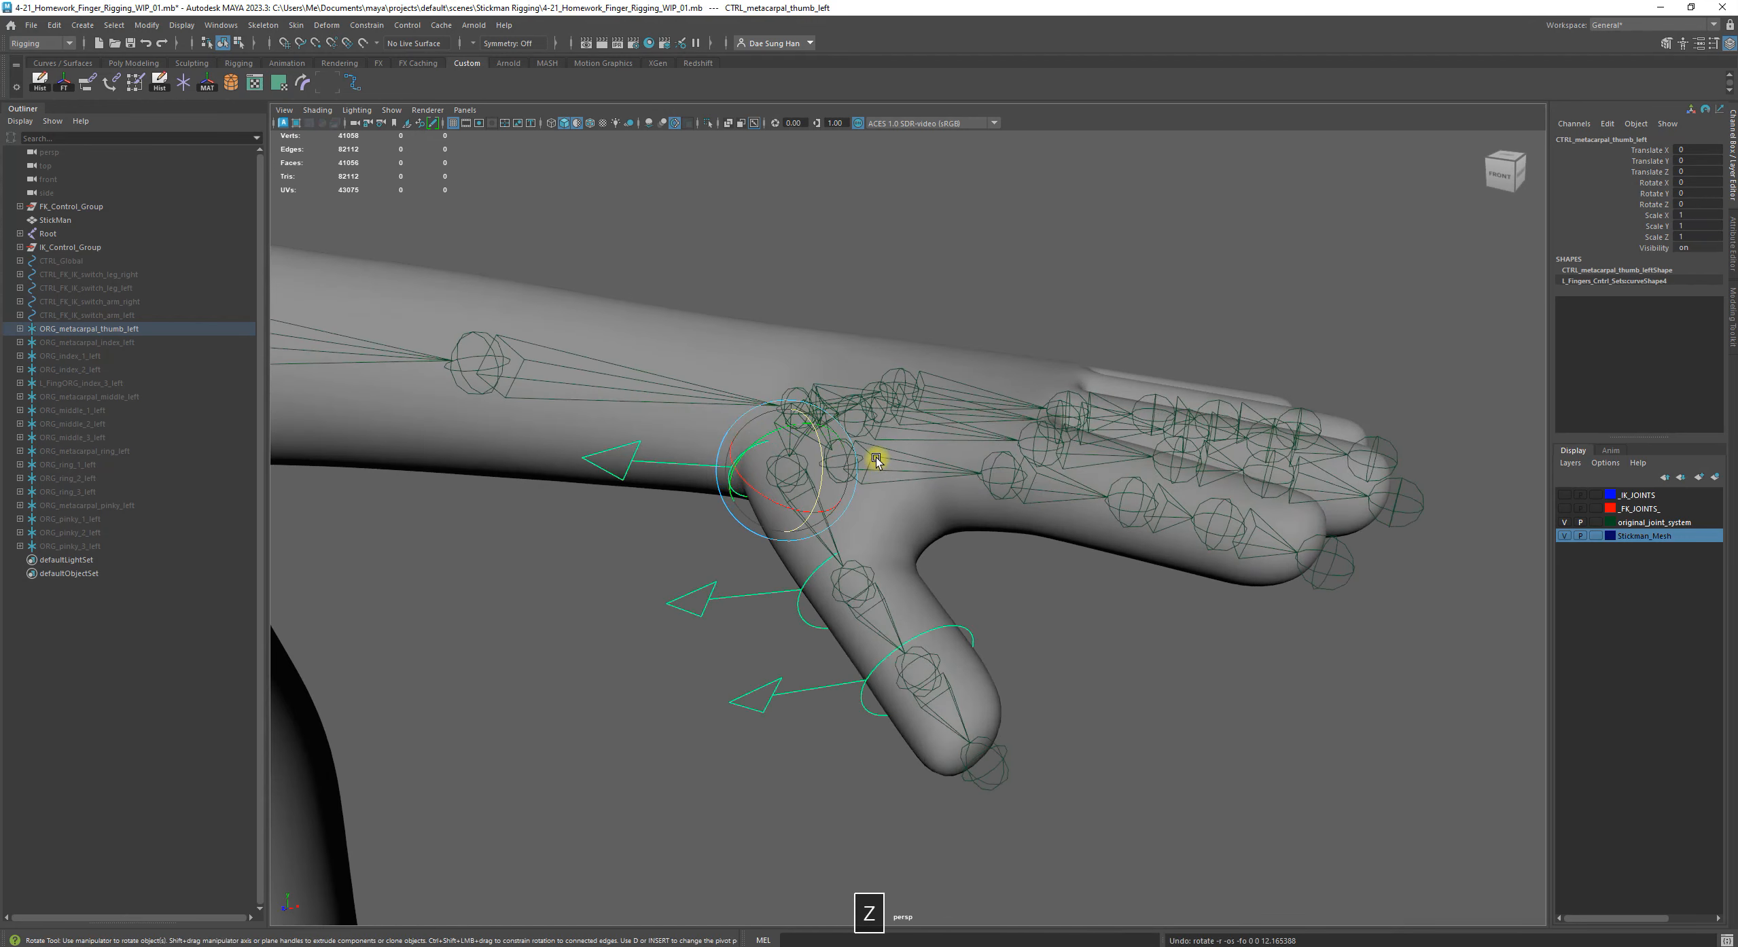
{"action": "left_click_drag", "start_coordinate": [965, 551], "coordinate": [688, 725], "text": "alt"}
{"action": "left_click", "coordinate": [676, 704]}
Highlight the thumb's control chain from its ORG_metacarpal_thumb_left group, and clear the selection
{"action": "mouse_move", "coordinate": [658, 670]}
{"action": "left_mouse_down", "text": "alt"}
{"action": "mouse_move", "coordinate": [645, 647]}
{"action": "mouse_move", "coordinate": [662, 641]}
{"action": "left_mouse_up", "text": "alt"}
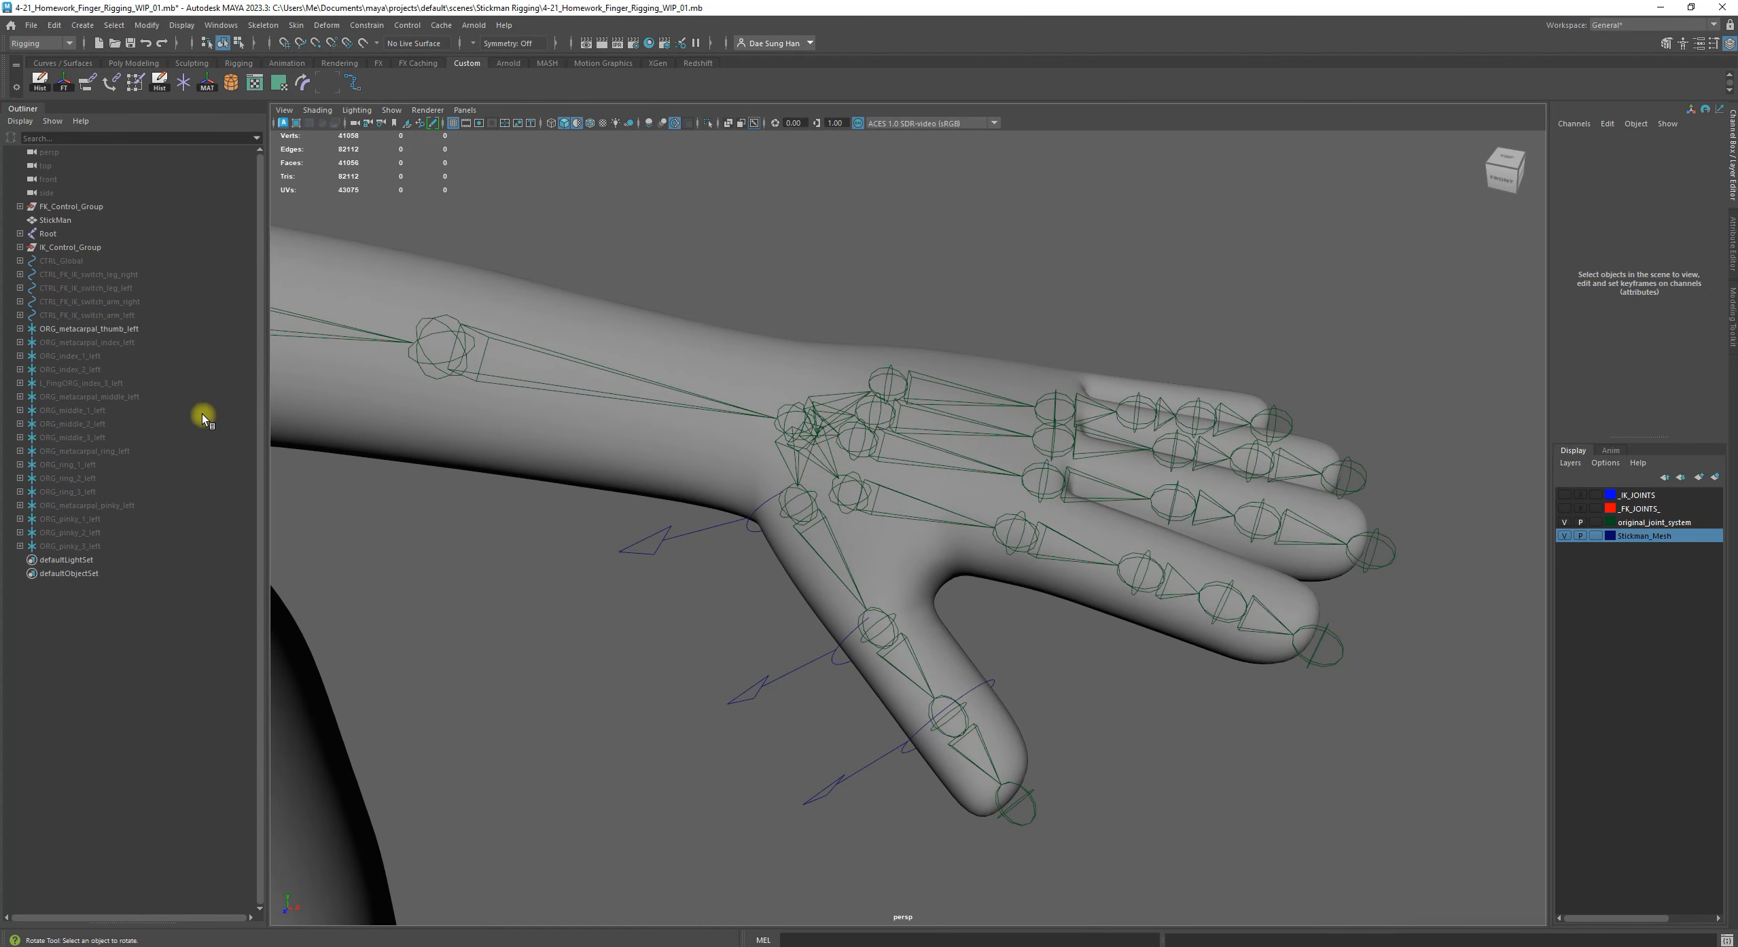
{"action": "left_click", "coordinate": [143, 329]}
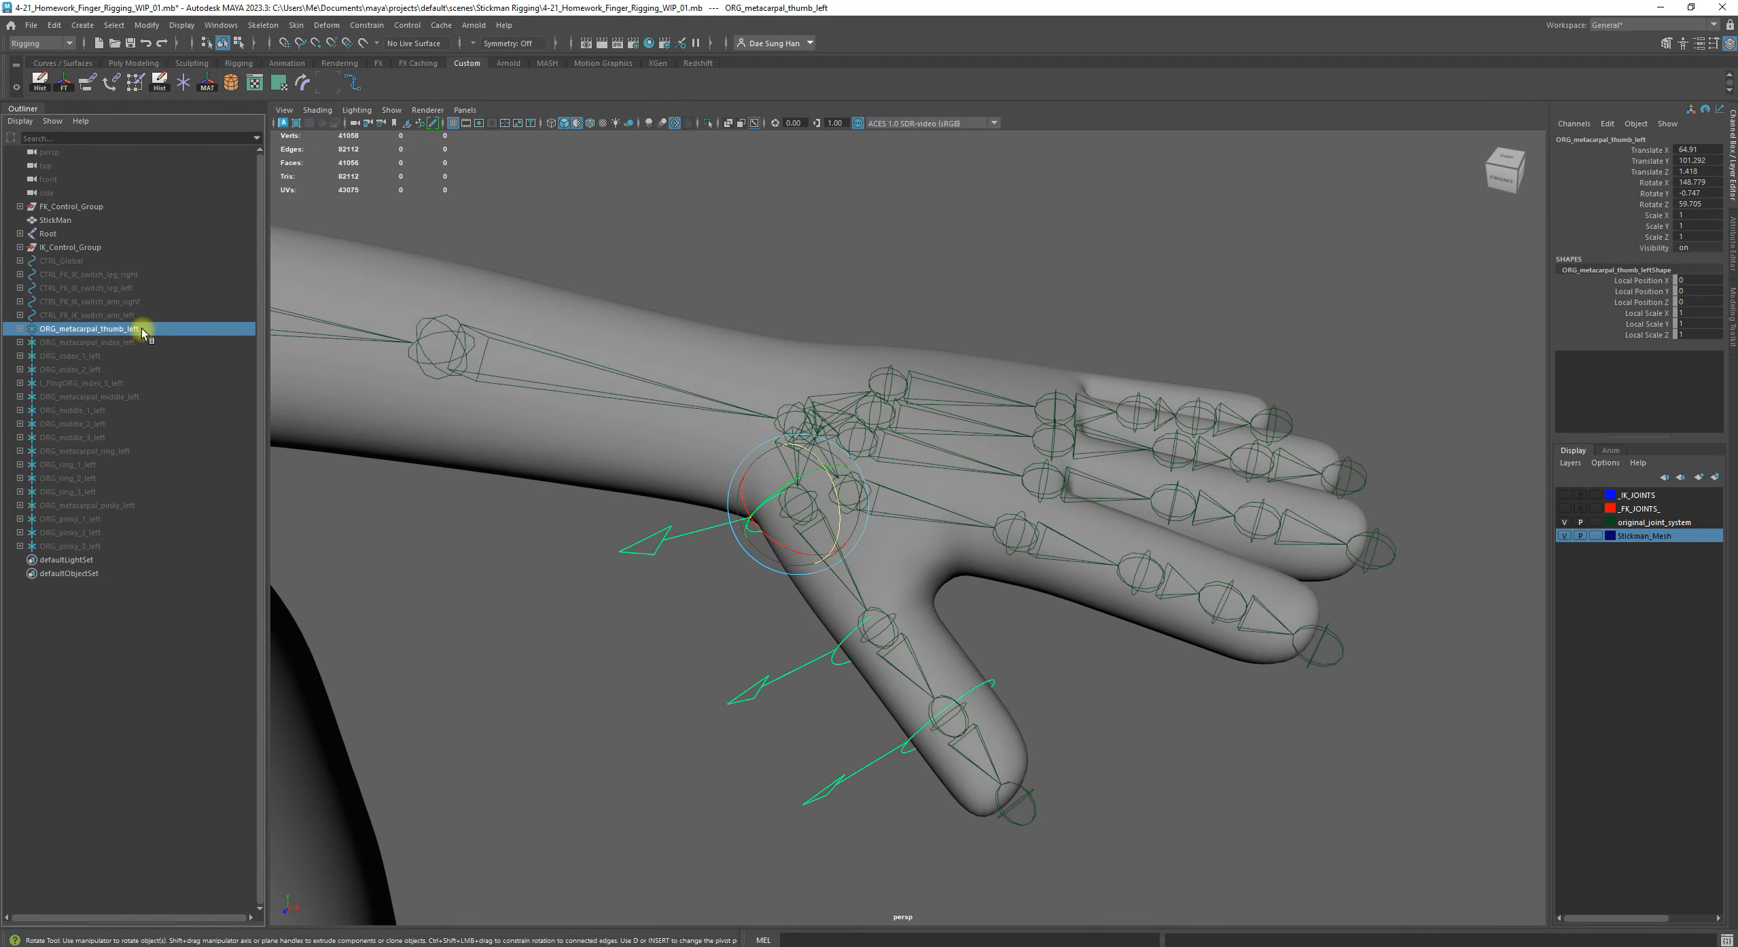
{"action": "left_click", "coordinate": [353, 579]}
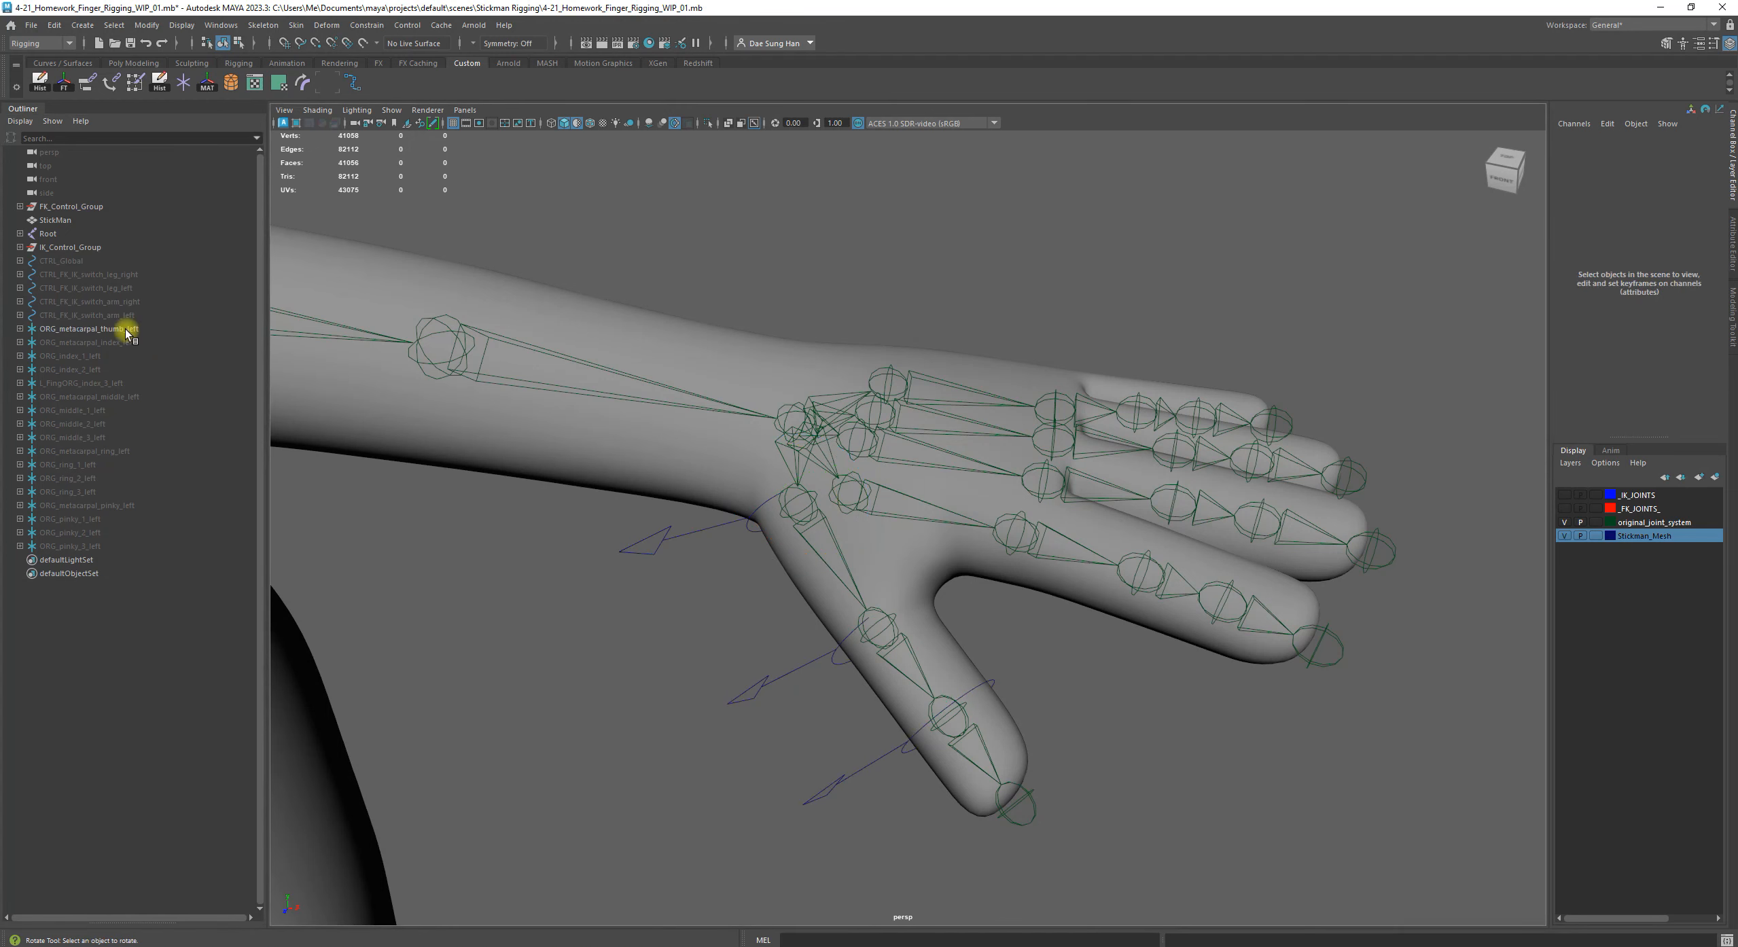
Unhide the index finger groups ORG_metacarpal_index_left, ORG_index_1_left, ORG_index_2_left and L_FingORG_index_3_left
{"action": "left_click", "coordinate": [130, 343]}
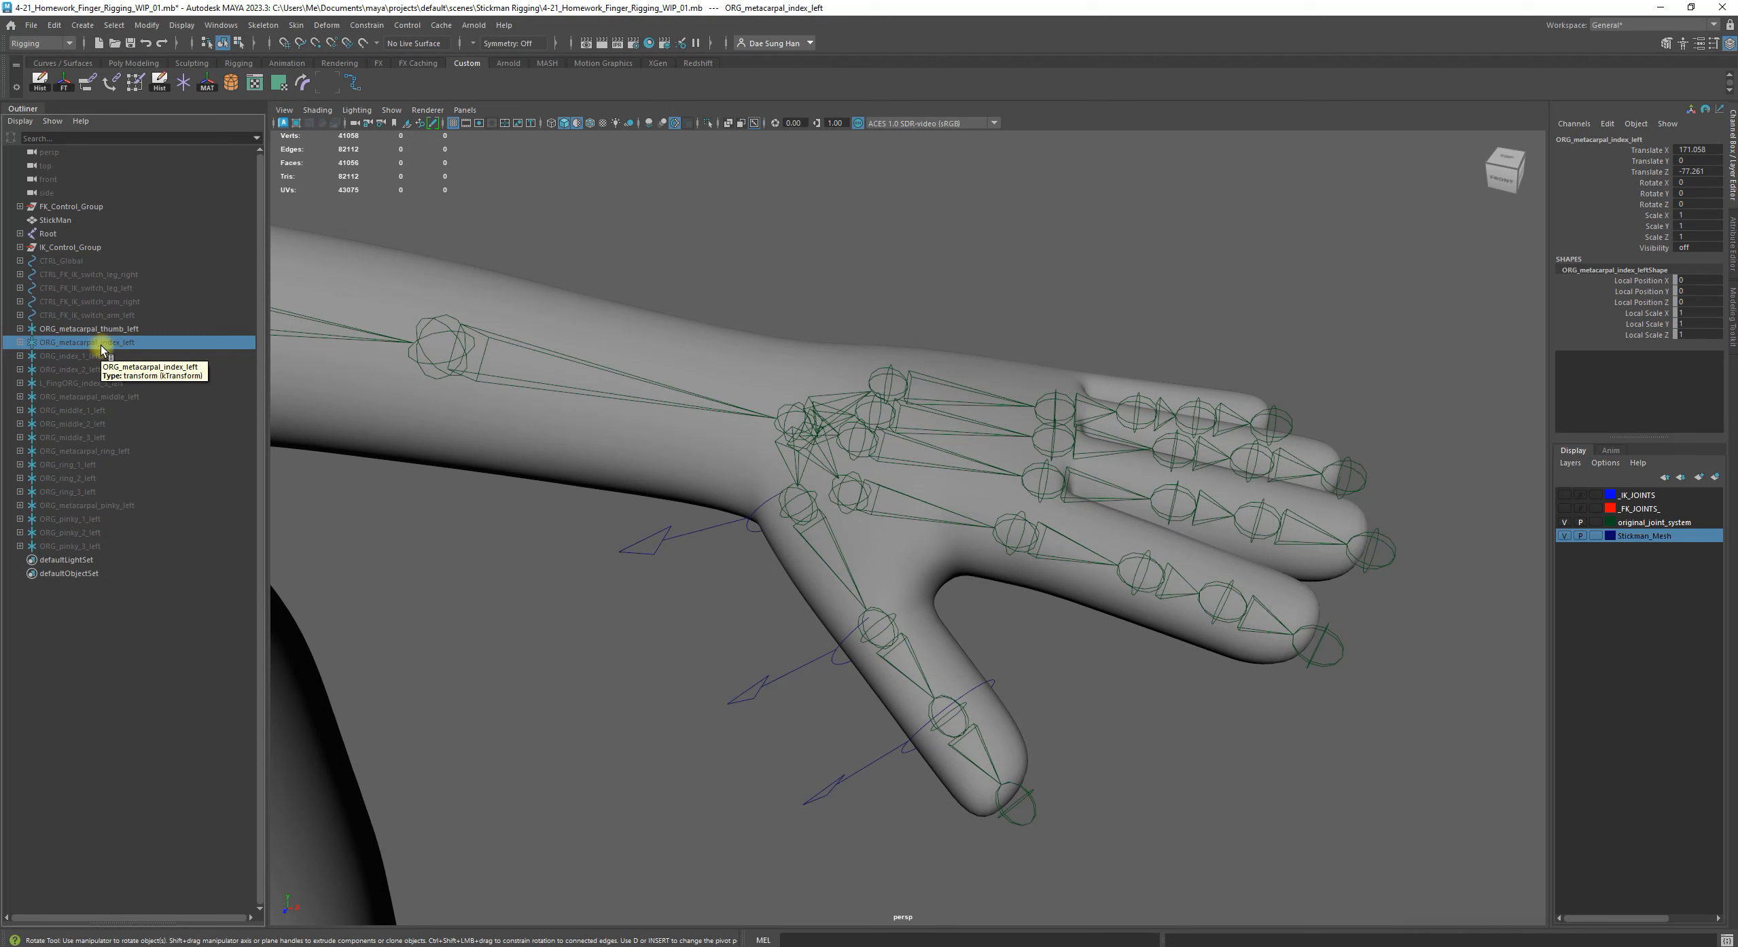
{"action": "key", "text": "h"}
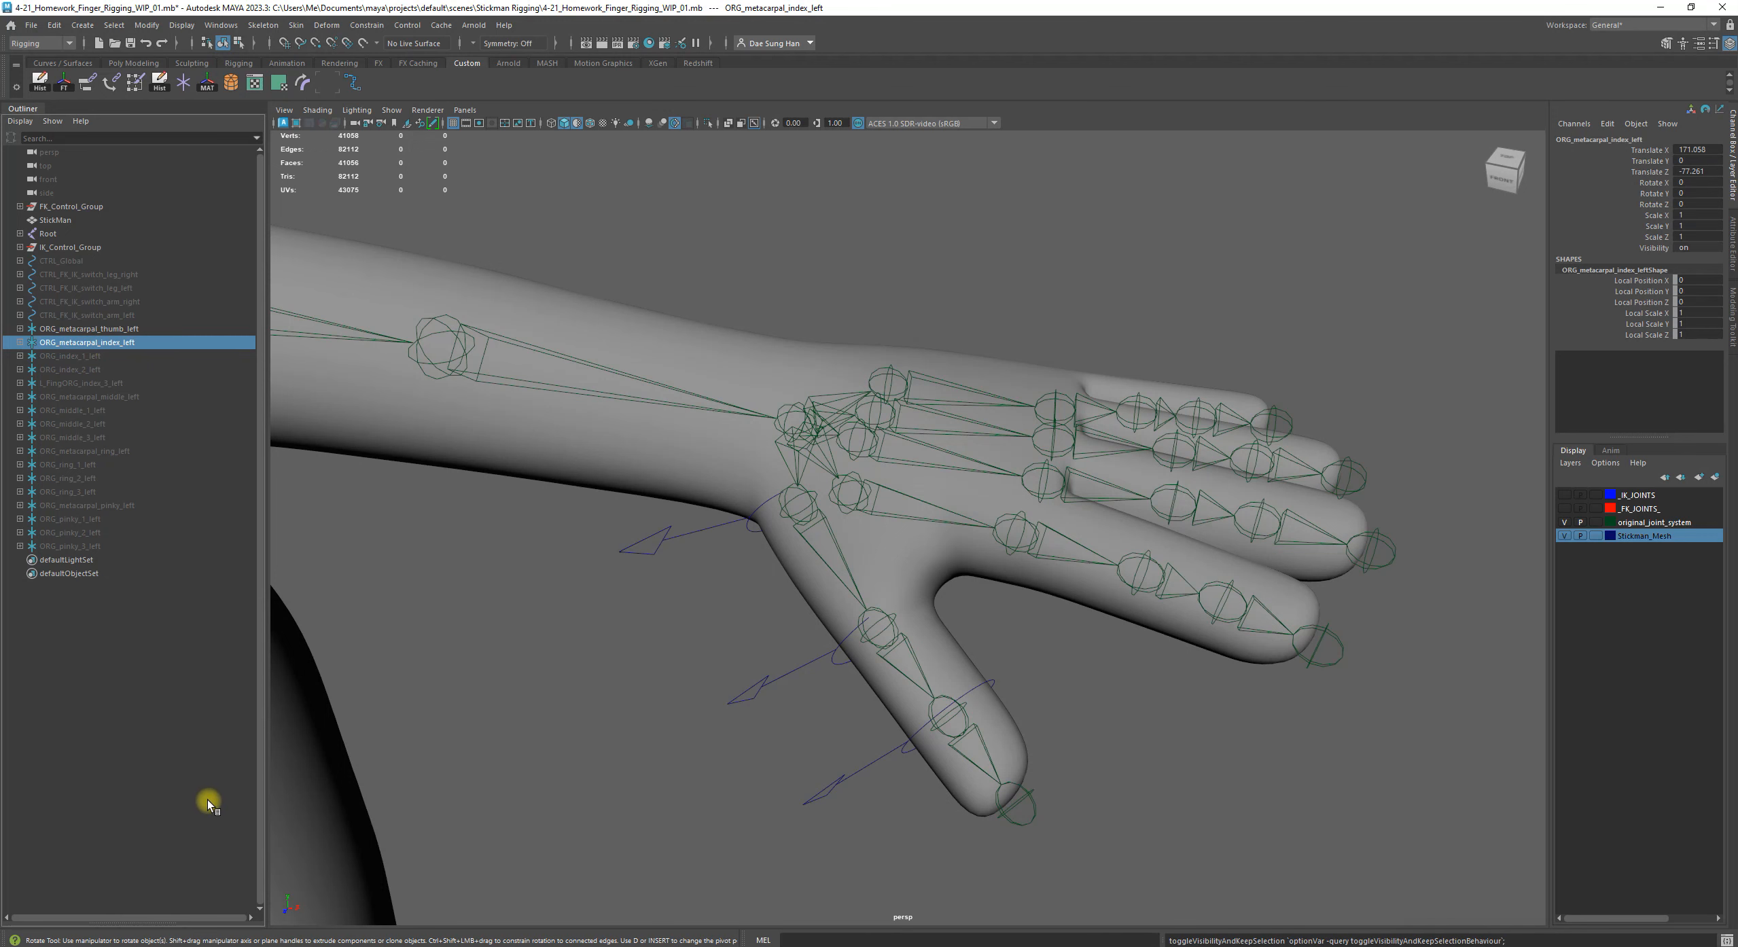
{"action": "scroll", "coordinate": [693, 694], "scroll_direction": "down", "scroll_amount": 6}
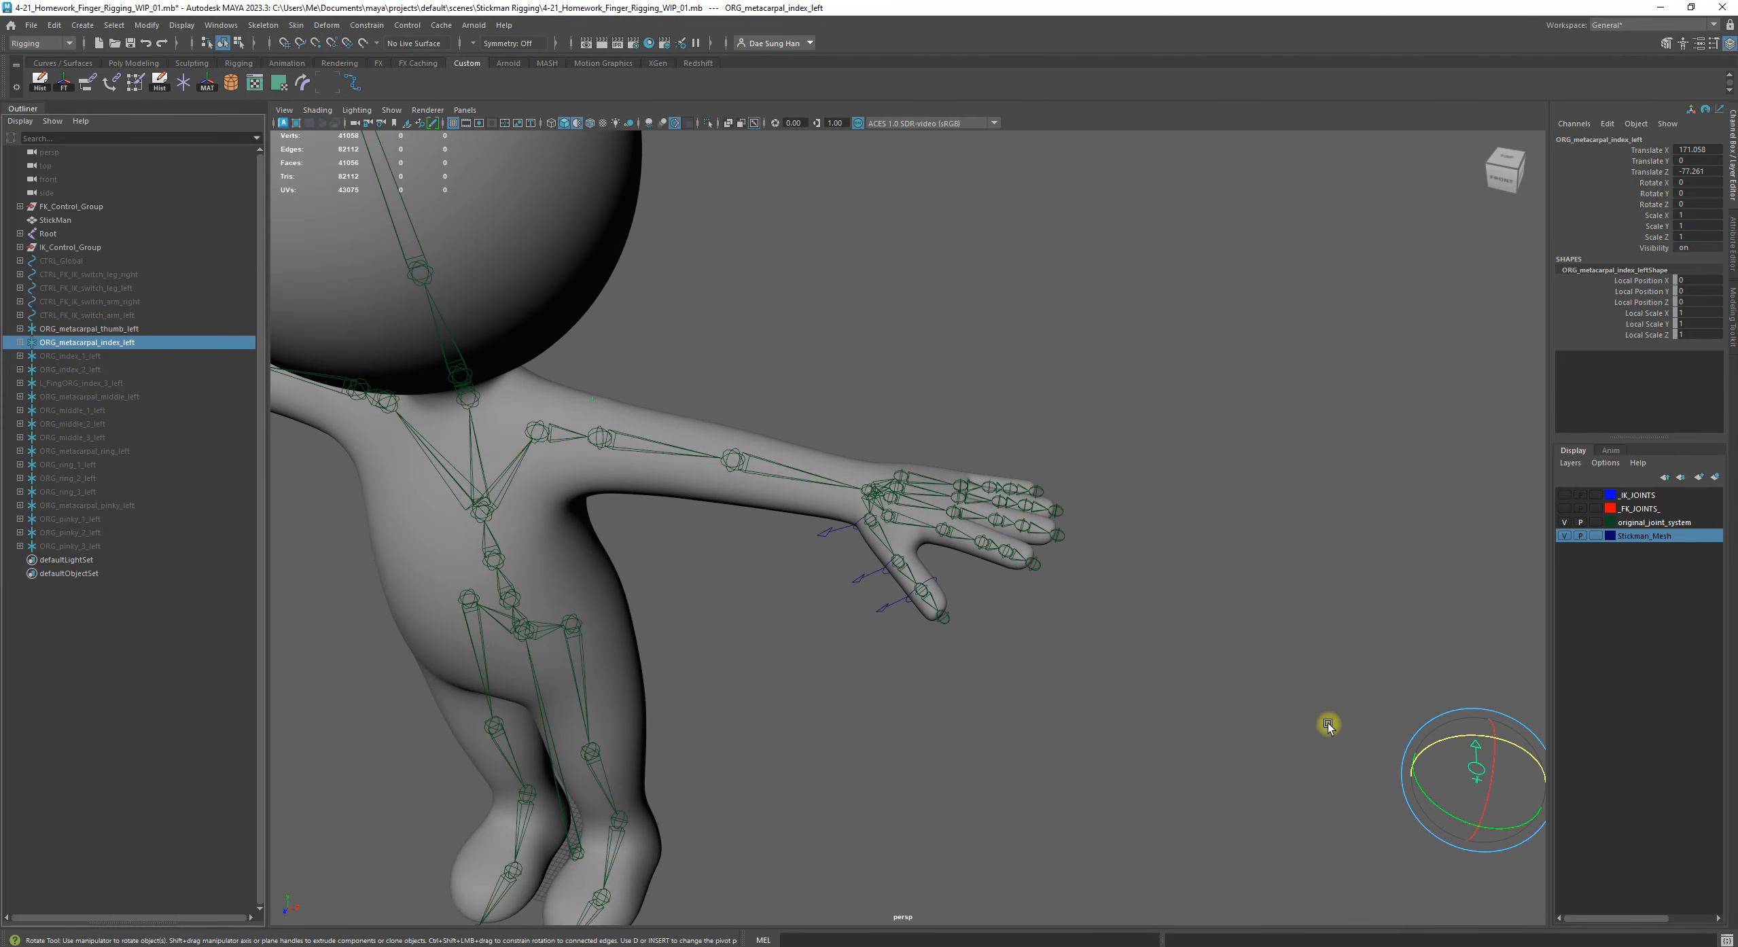
{"action": "middle_click_drag", "start_coordinate": [1183, 710], "coordinate": [1058, 707], "text": "alt"}
{"action": "left_click_drag", "start_coordinate": [1058, 708], "coordinate": [1087, 713], "text": "alt"}
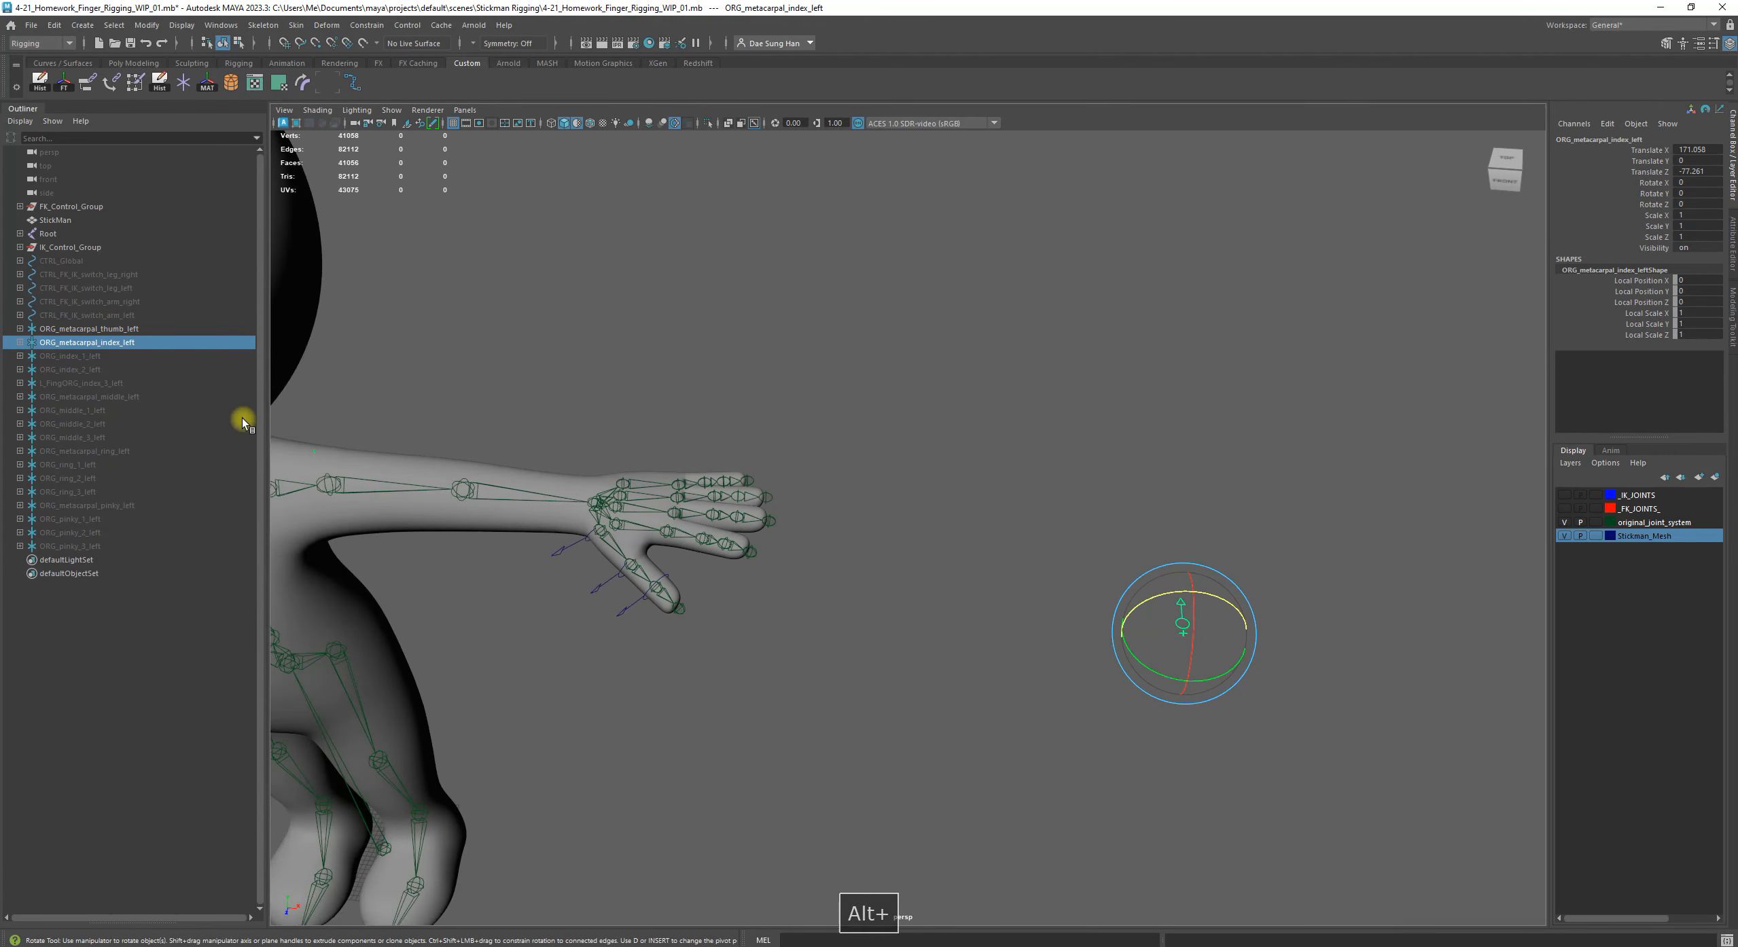
{"action": "left_click", "coordinate": [86, 357]}
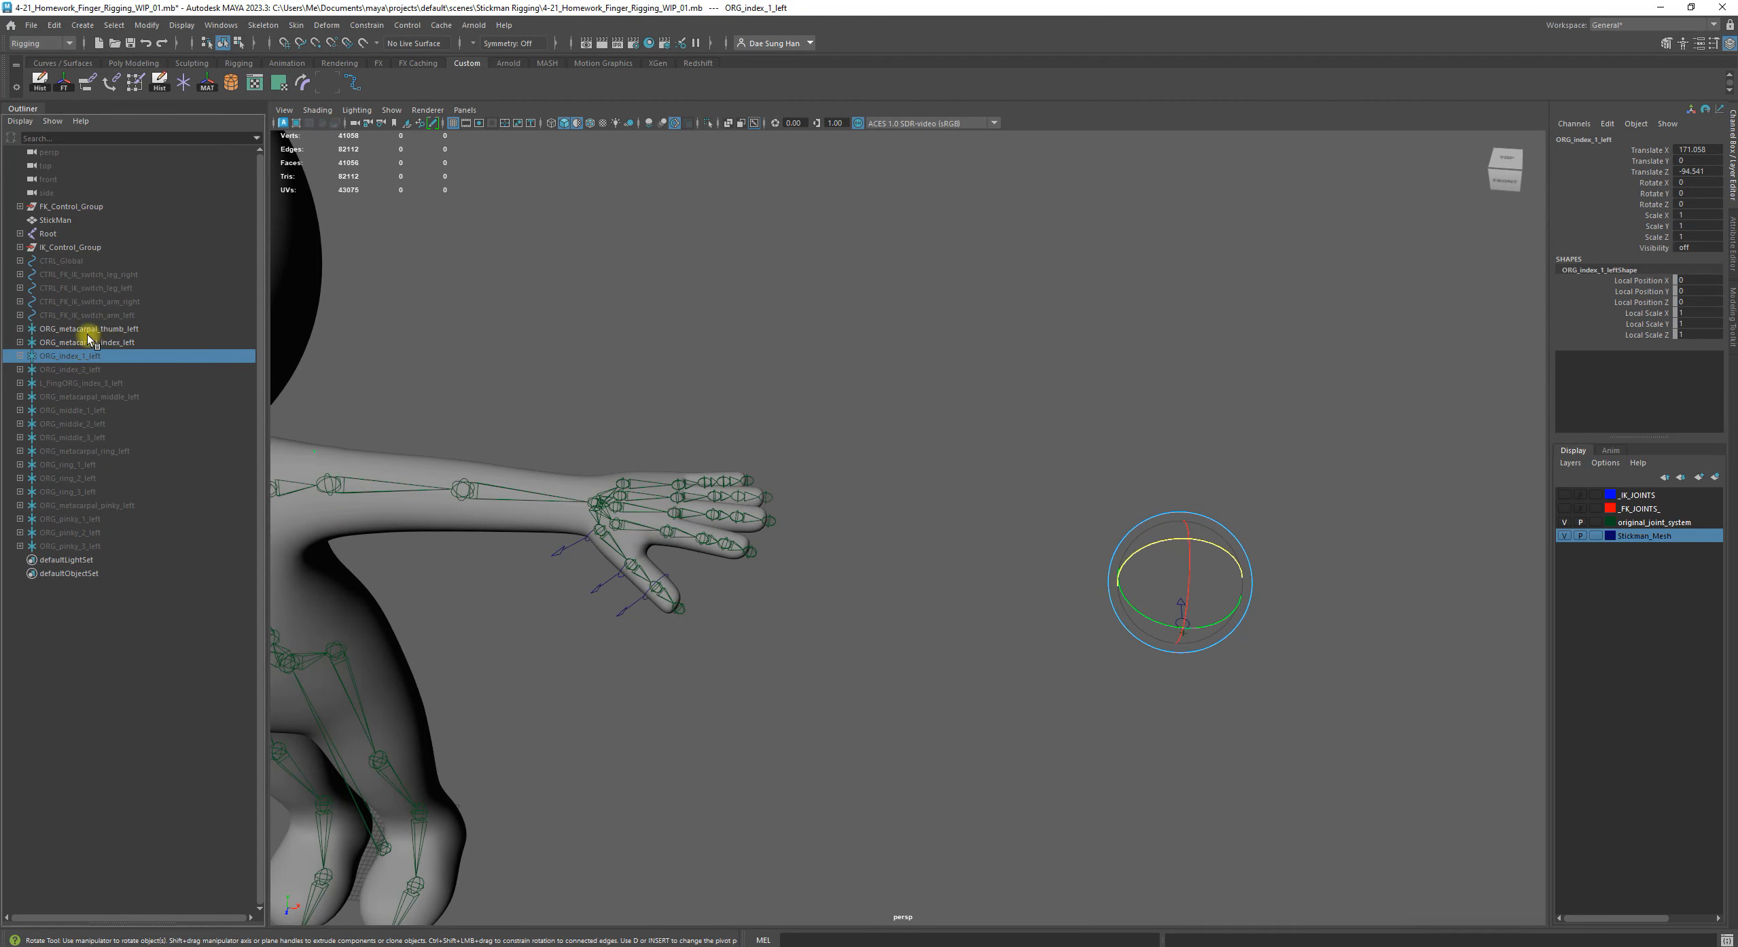
{"action": "left_click", "coordinate": [82, 369]}
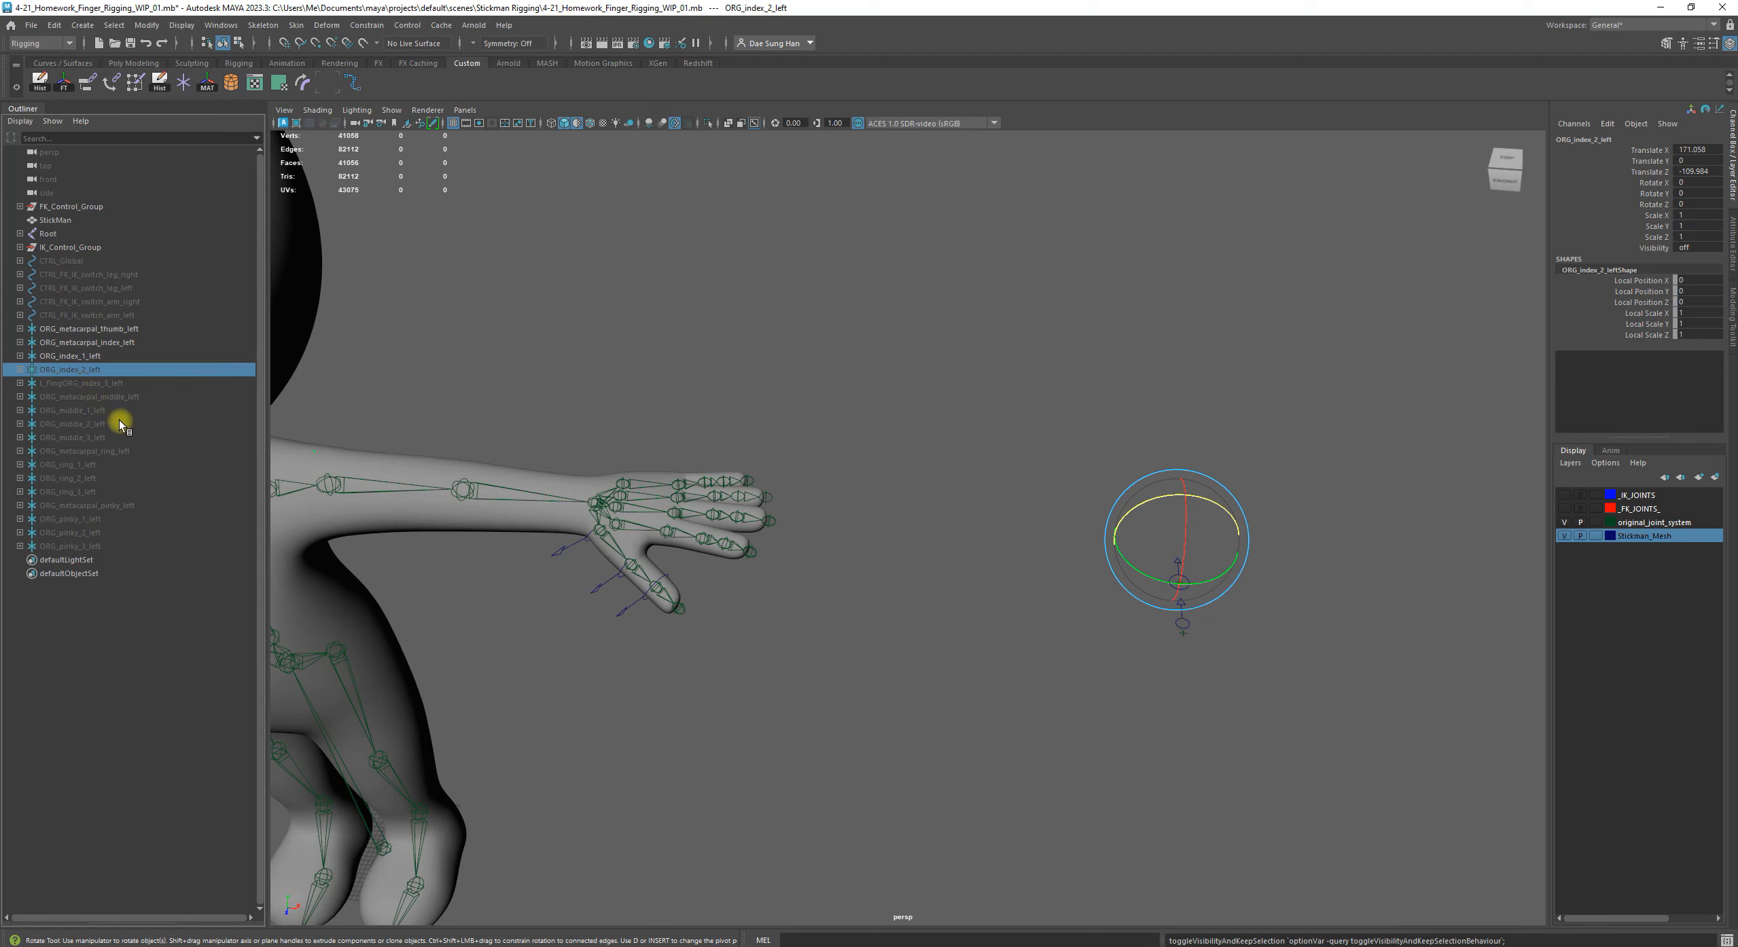
{"action": "left_click", "coordinate": [94, 383]}
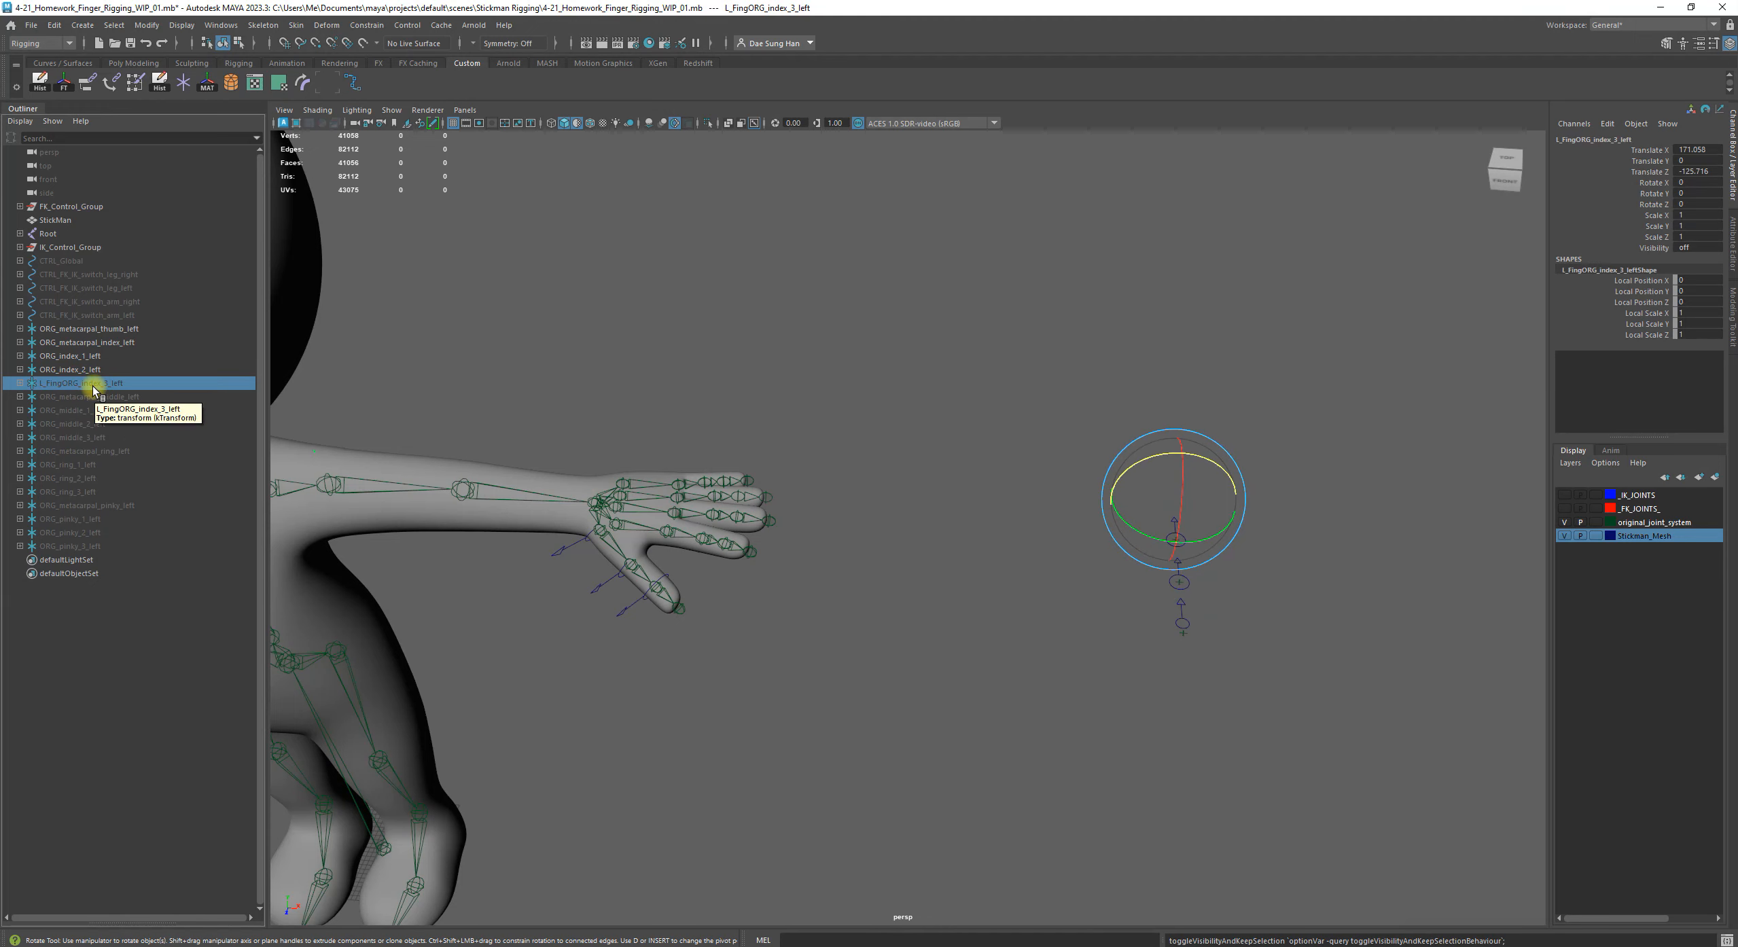
Rename the group L_FingORG_index_3_left as ORG_index_3_left and check the control inside it
{"action": "double_click", "coordinate": [63, 383]}
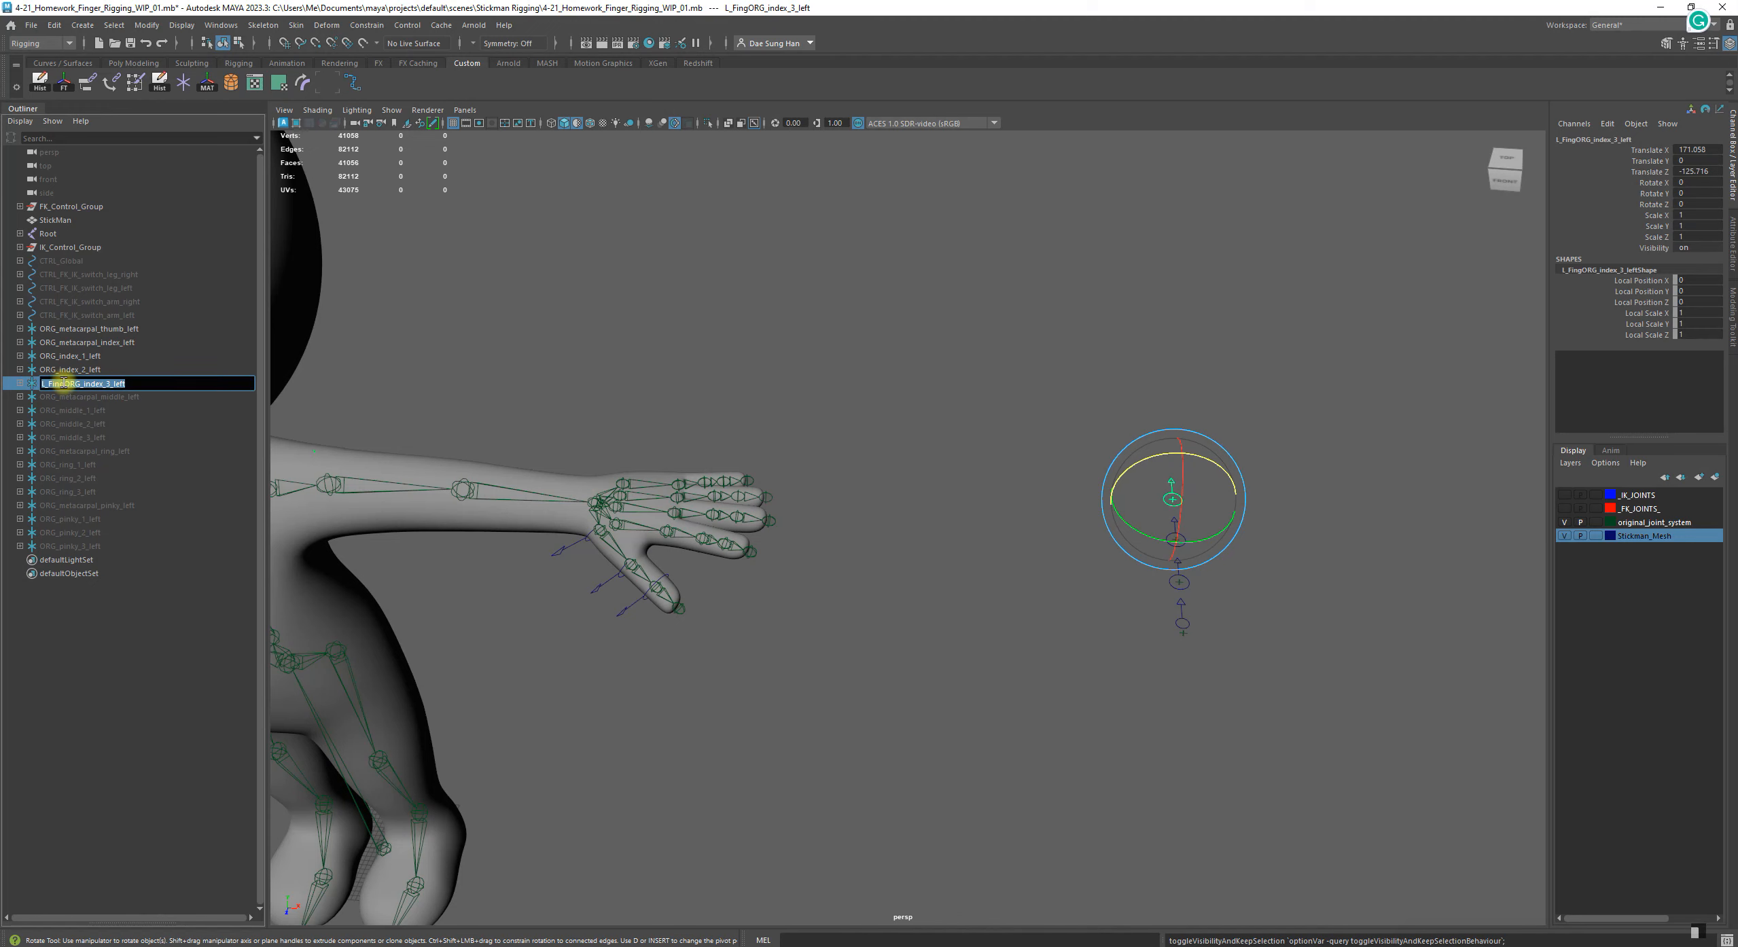
{"action": "left_click_drag", "start_coordinate": [63, 383], "coordinate": [5, 382]}
{"action": "key", "text": "BackSpace"}
{"action": "key", "text": "Return"}
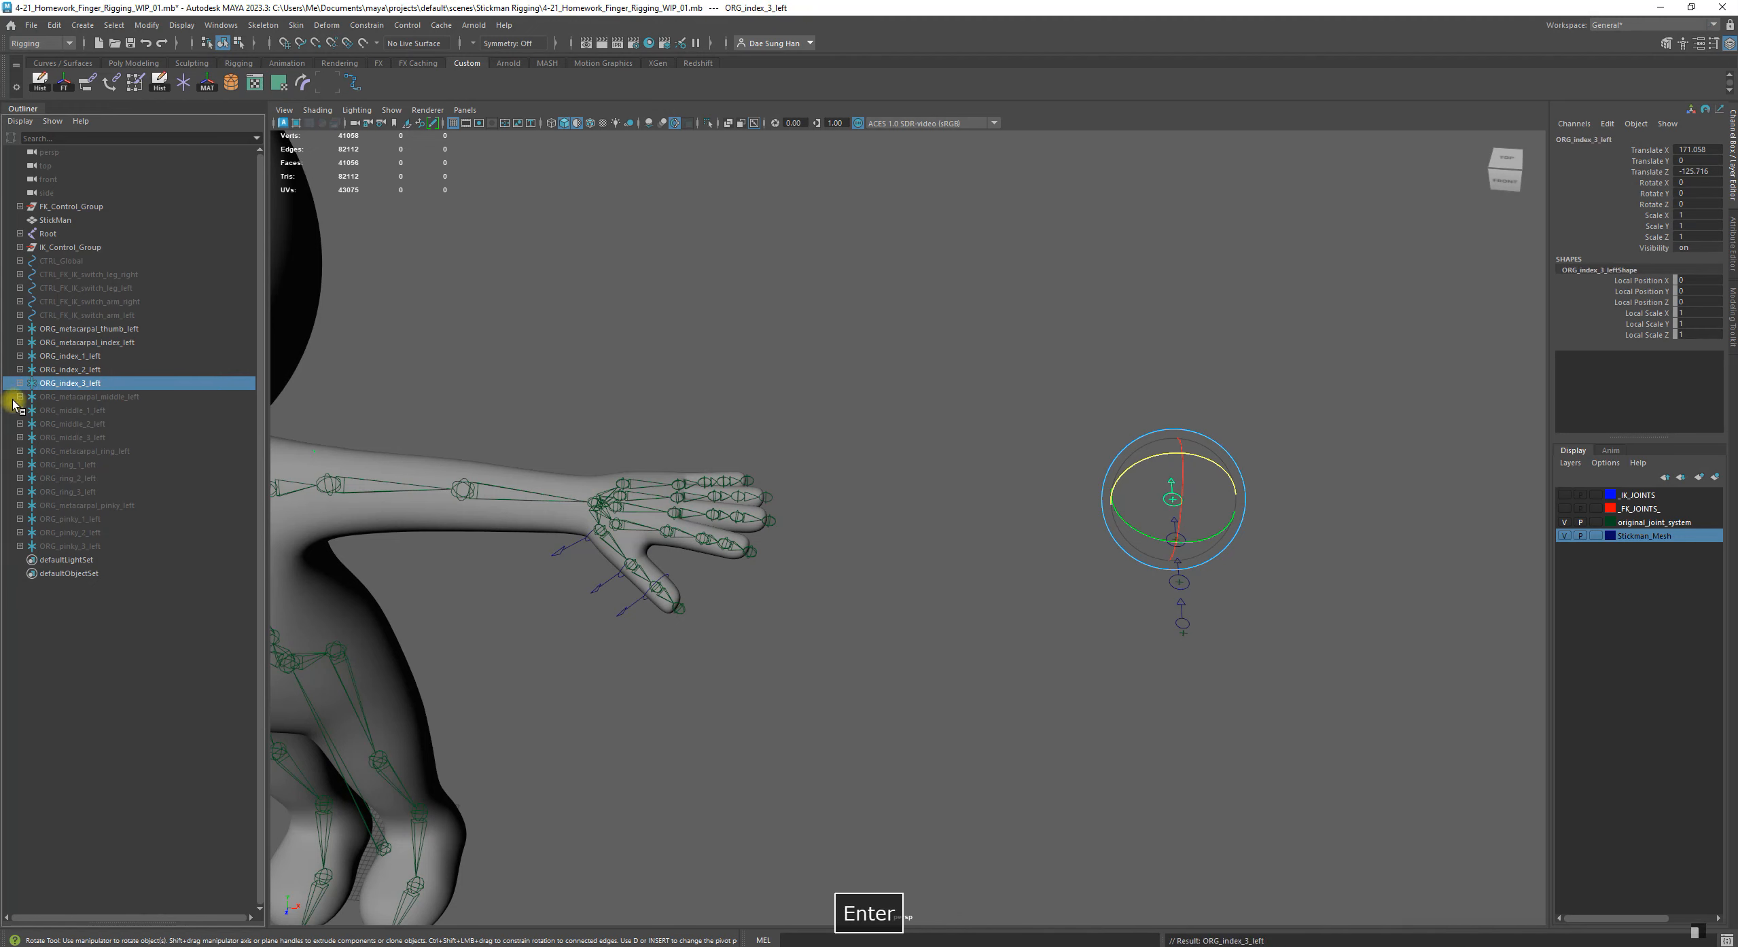
{"action": "left_click", "coordinate": [20, 384]}
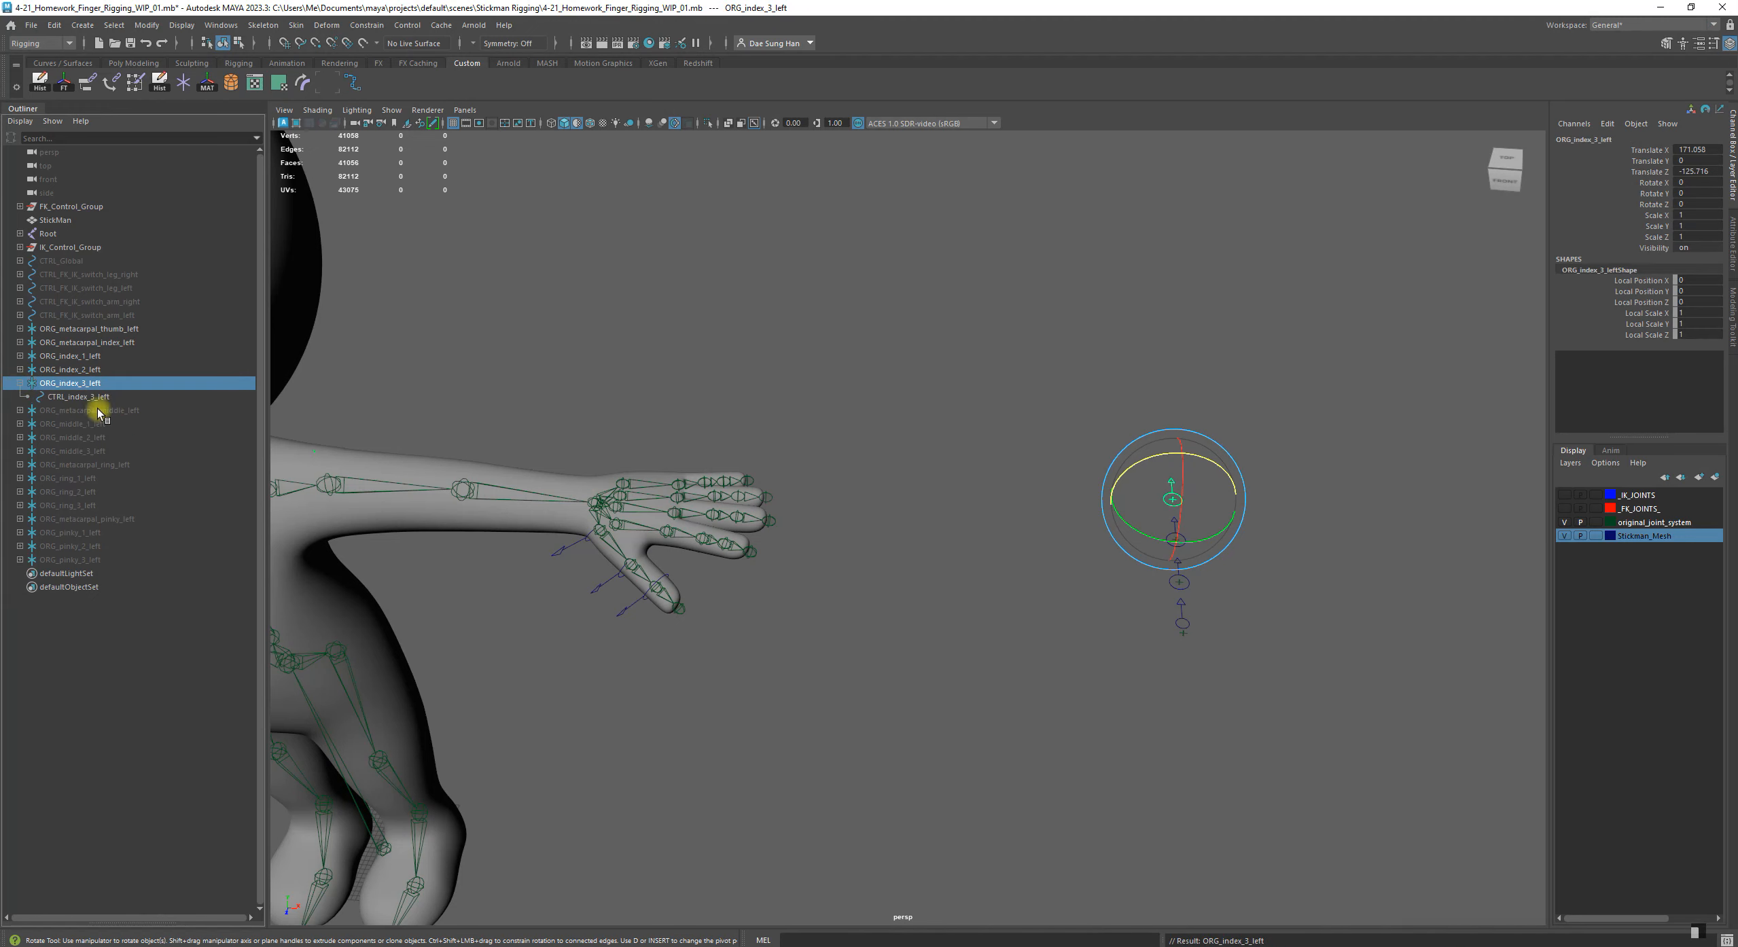
{"action": "left_click", "coordinate": [20, 384]}
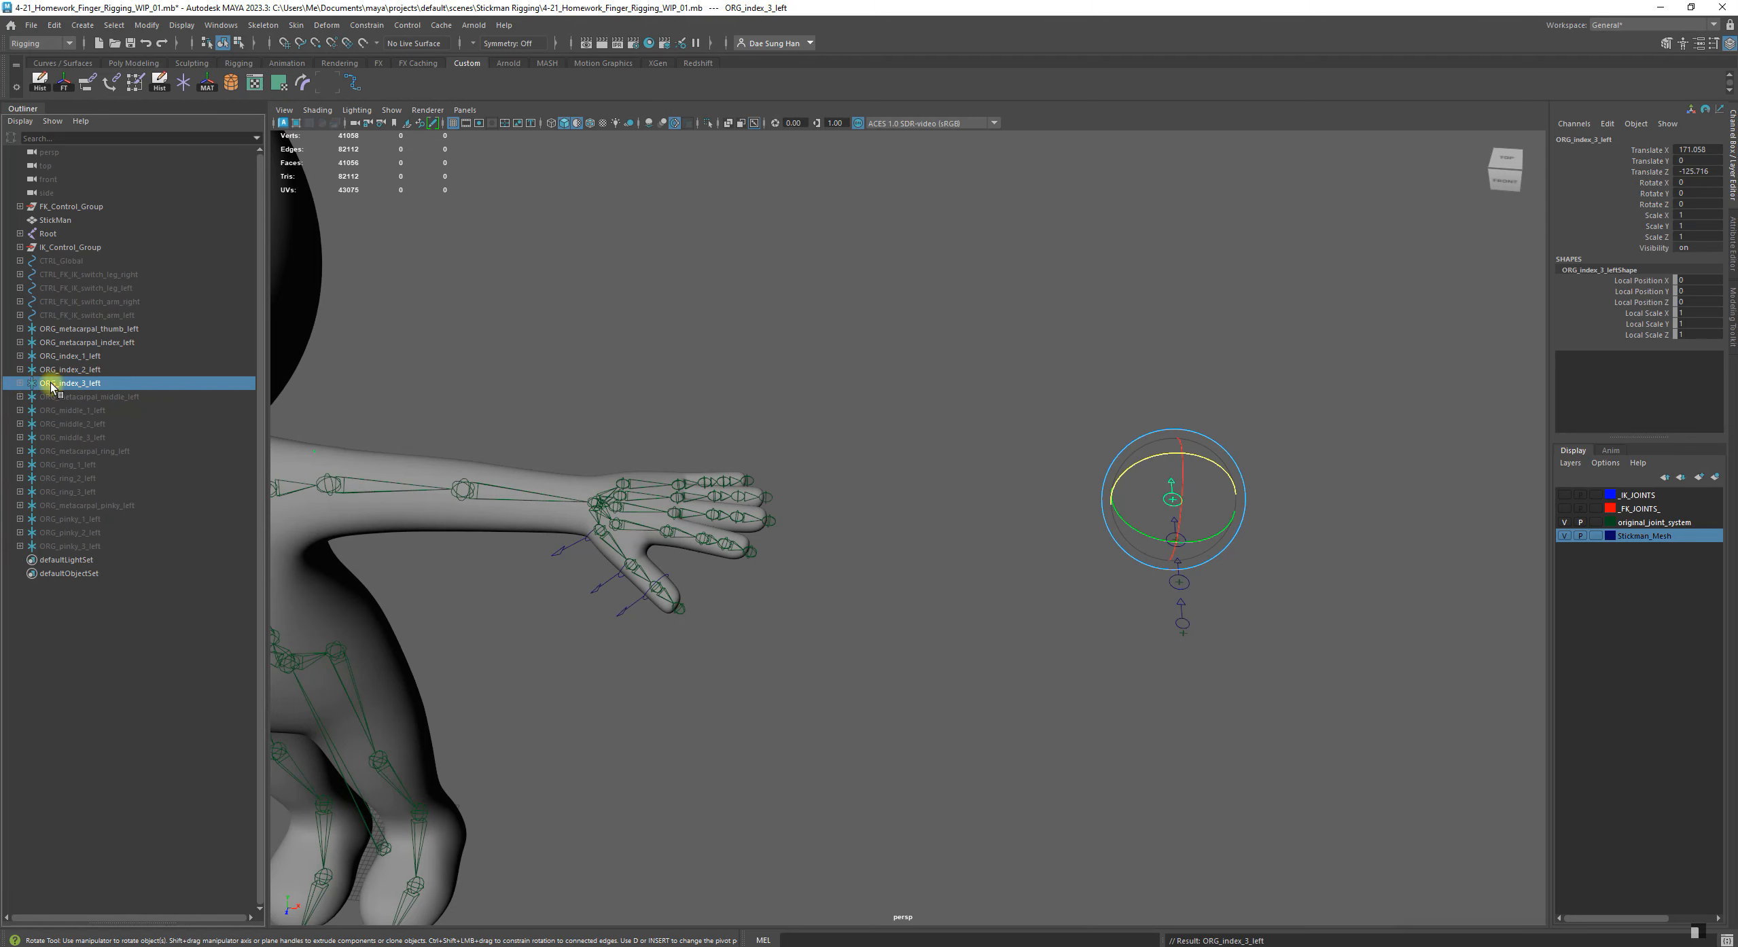
Match the transforms of ORG_metacarpal_index_left to DEFORM_index_left1, the index finger's first joint, and clear the selection
{"action": "left_click", "coordinate": [749, 709]}
{"action": "middle_click_drag", "start_coordinate": [632, 502], "coordinate": [679, 501], "text": "alt"}
{"action": "right_click_drag", "start_coordinate": [679, 501], "coordinate": [768, 489], "text": "alt"}
{"action": "left_click", "coordinate": [124, 341]}
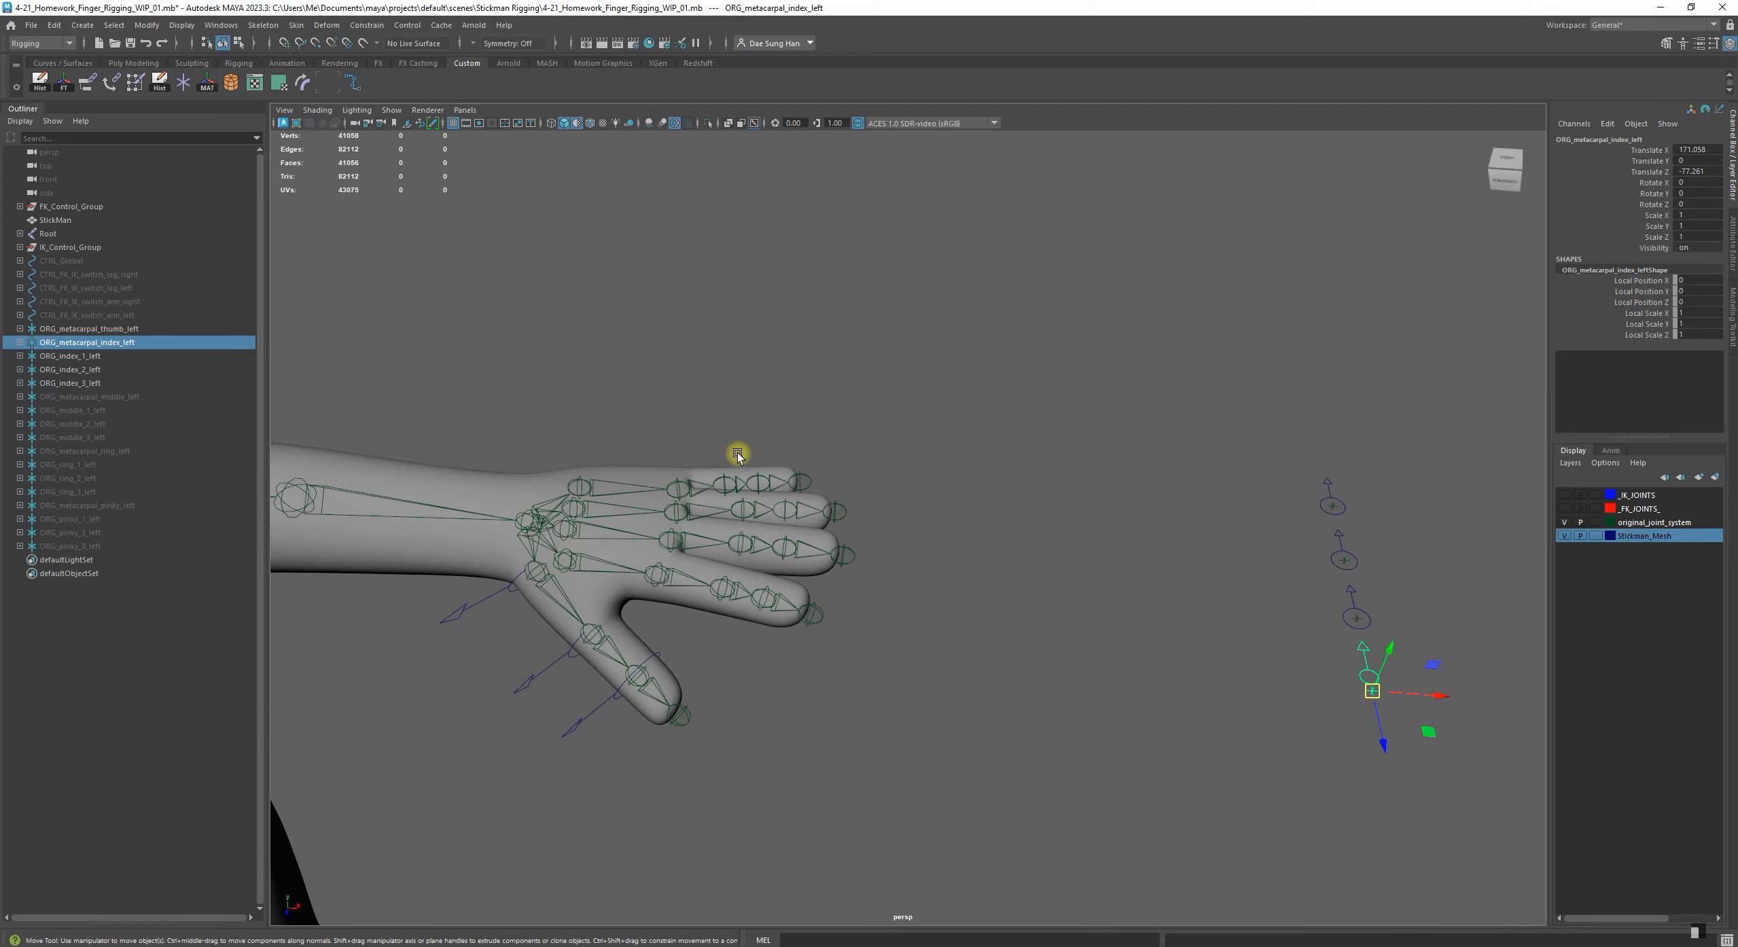
{"action": "middle_click_drag", "start_coordinate": [737, 454], "coordinate": [1145, 341], "text": "alt"}
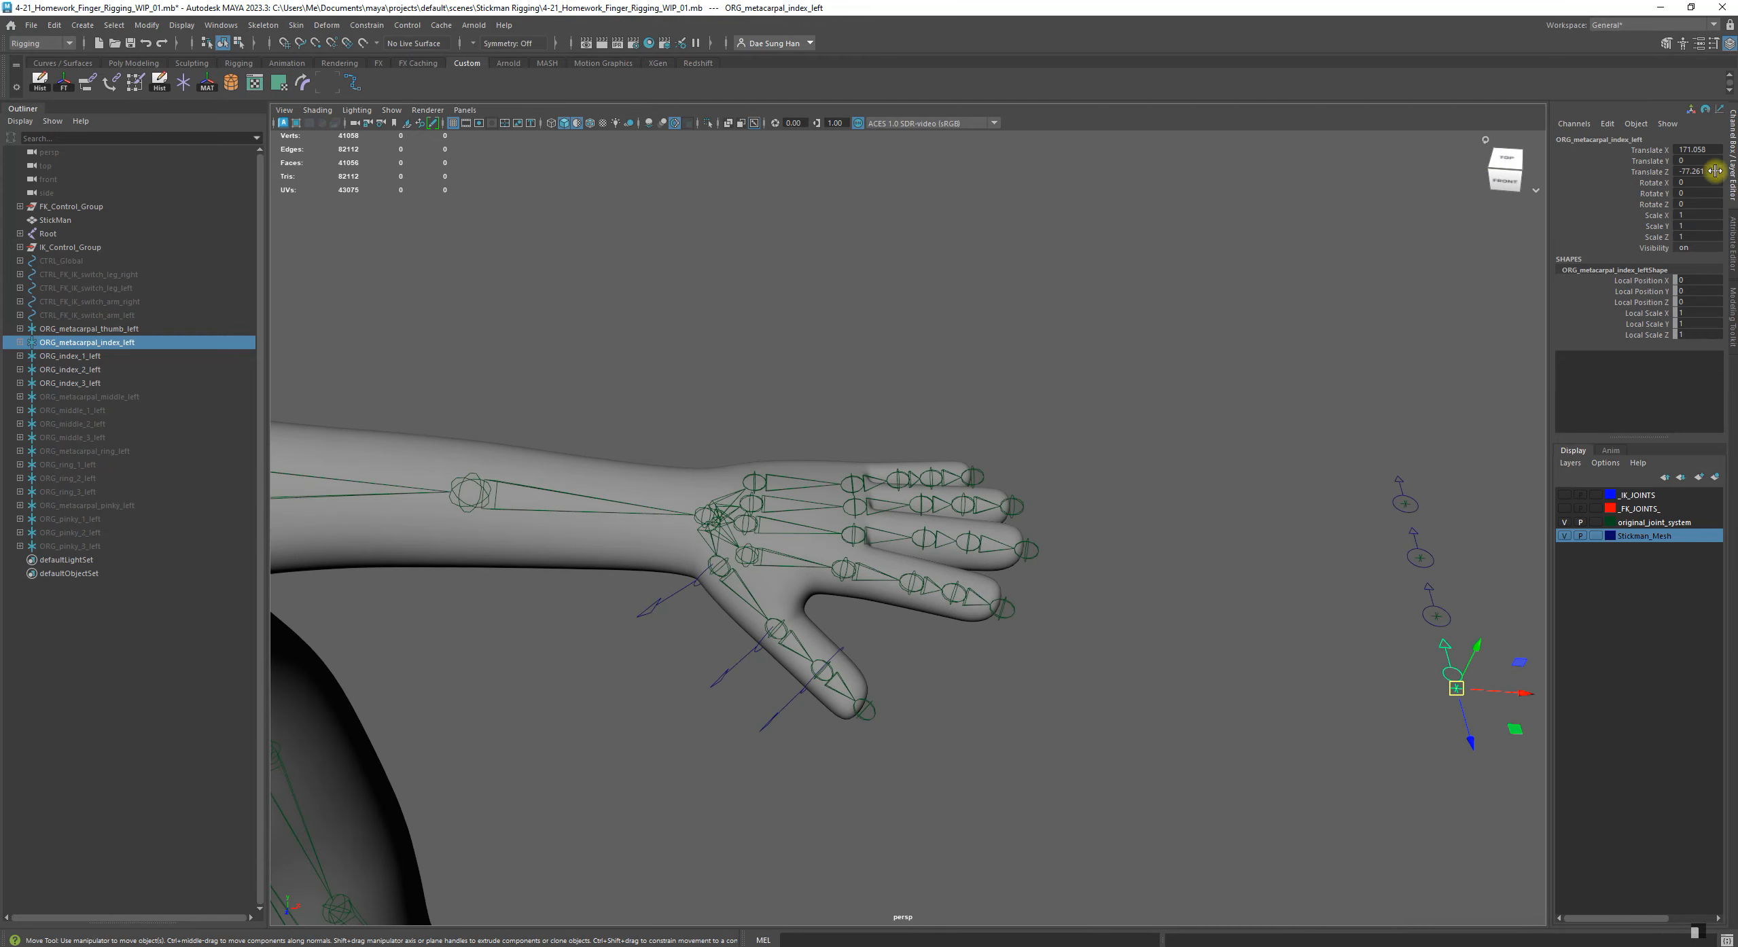
{"action": "right_click_drag", "start_coordinate": [616, 446], "coordinate": [876, 590], "text": "alt"}
{"action": "middle_click_drag", "start_coordinate": [675, 559], "coordinate": [857, 562], "text": "alt"}
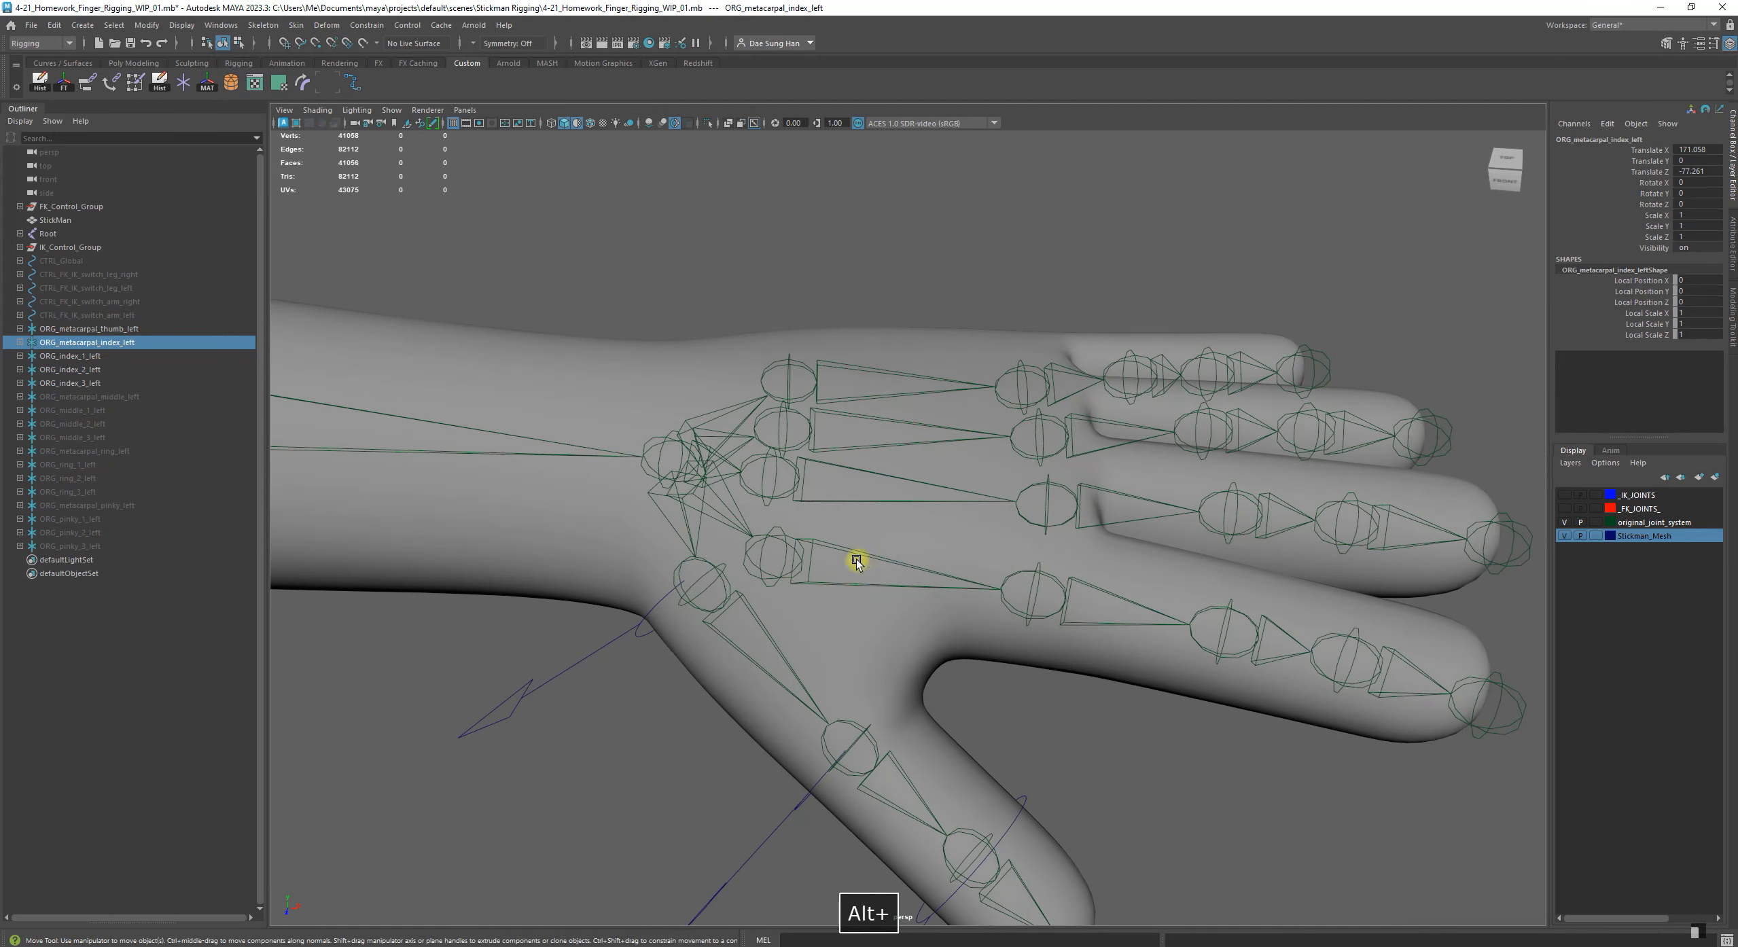
{"action": "left_click", "coordinate": [802, 543], "text": "shift"}
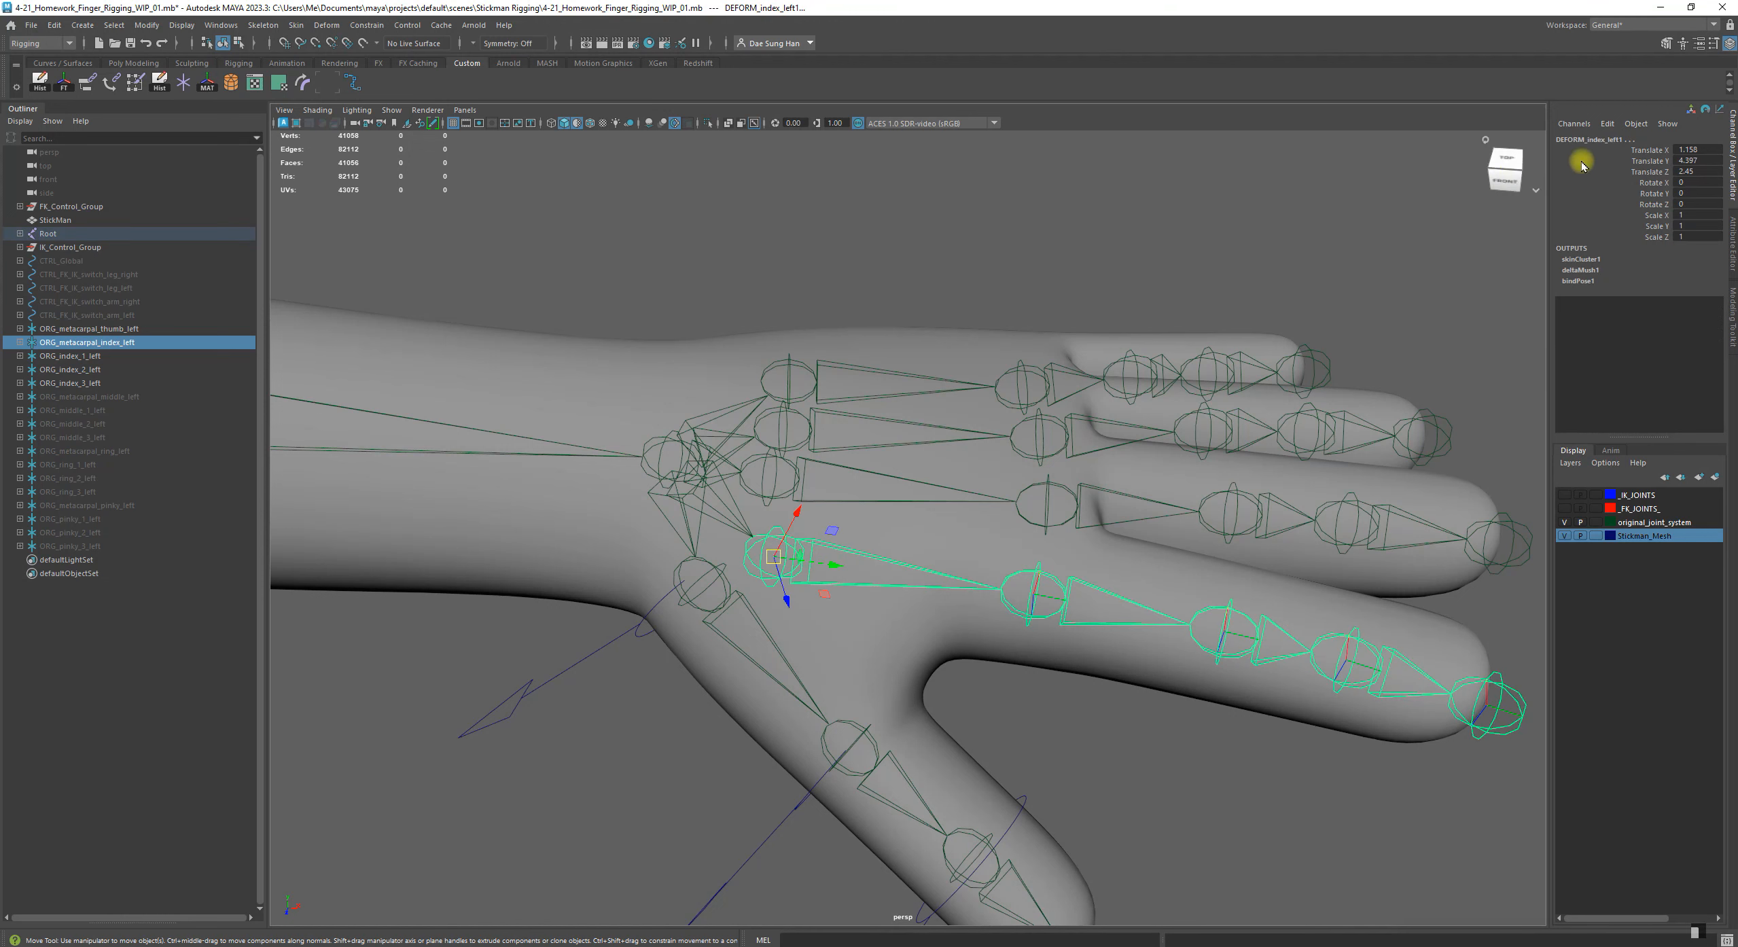
{"action": "right_click_drag", "start_coordinate": [1094, 540], "coordinate": [734, 475], "text": "alt"}
{"action": "middle_click_drag", "start_coordinate": [734, 476], "coordinate": [731, 476], "text": "alt"}
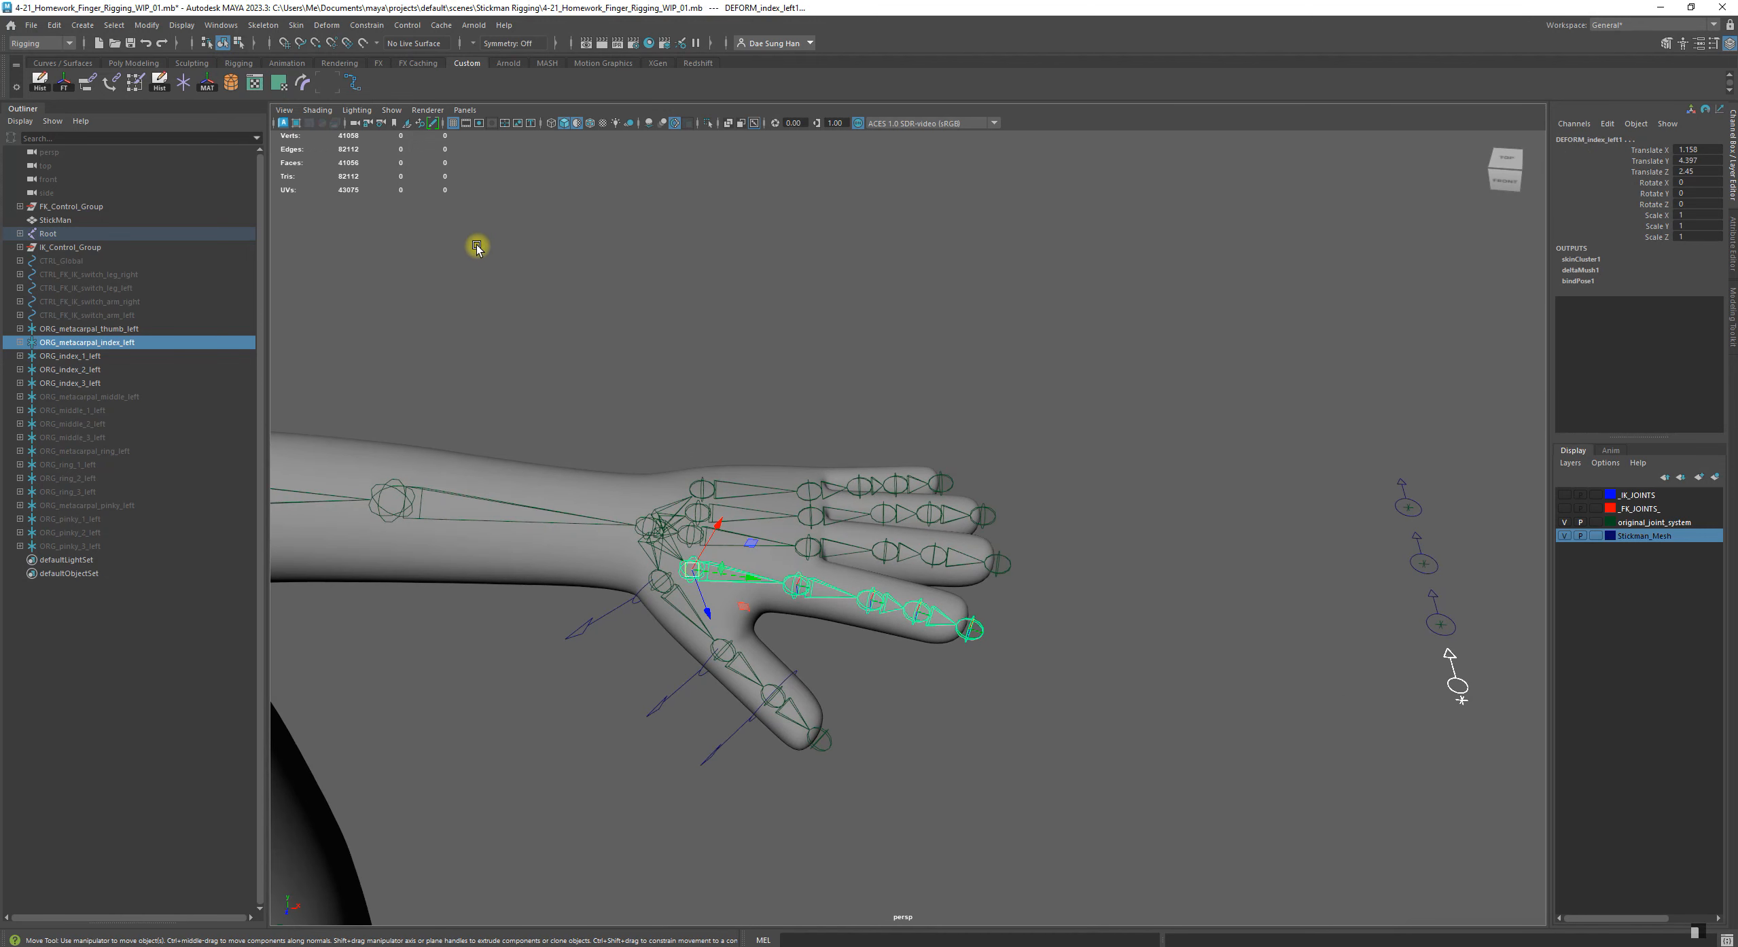
{"action": "left_click", "coordinate": [207, 84]}
{"action": "left_click_drag", "start_coordinate": [712, 480], "coordinate": [741, 303], "text": "alt"}
{"action": "key", "text": "f"}
{"action": "left_click", "coordinate": [748, 297]}
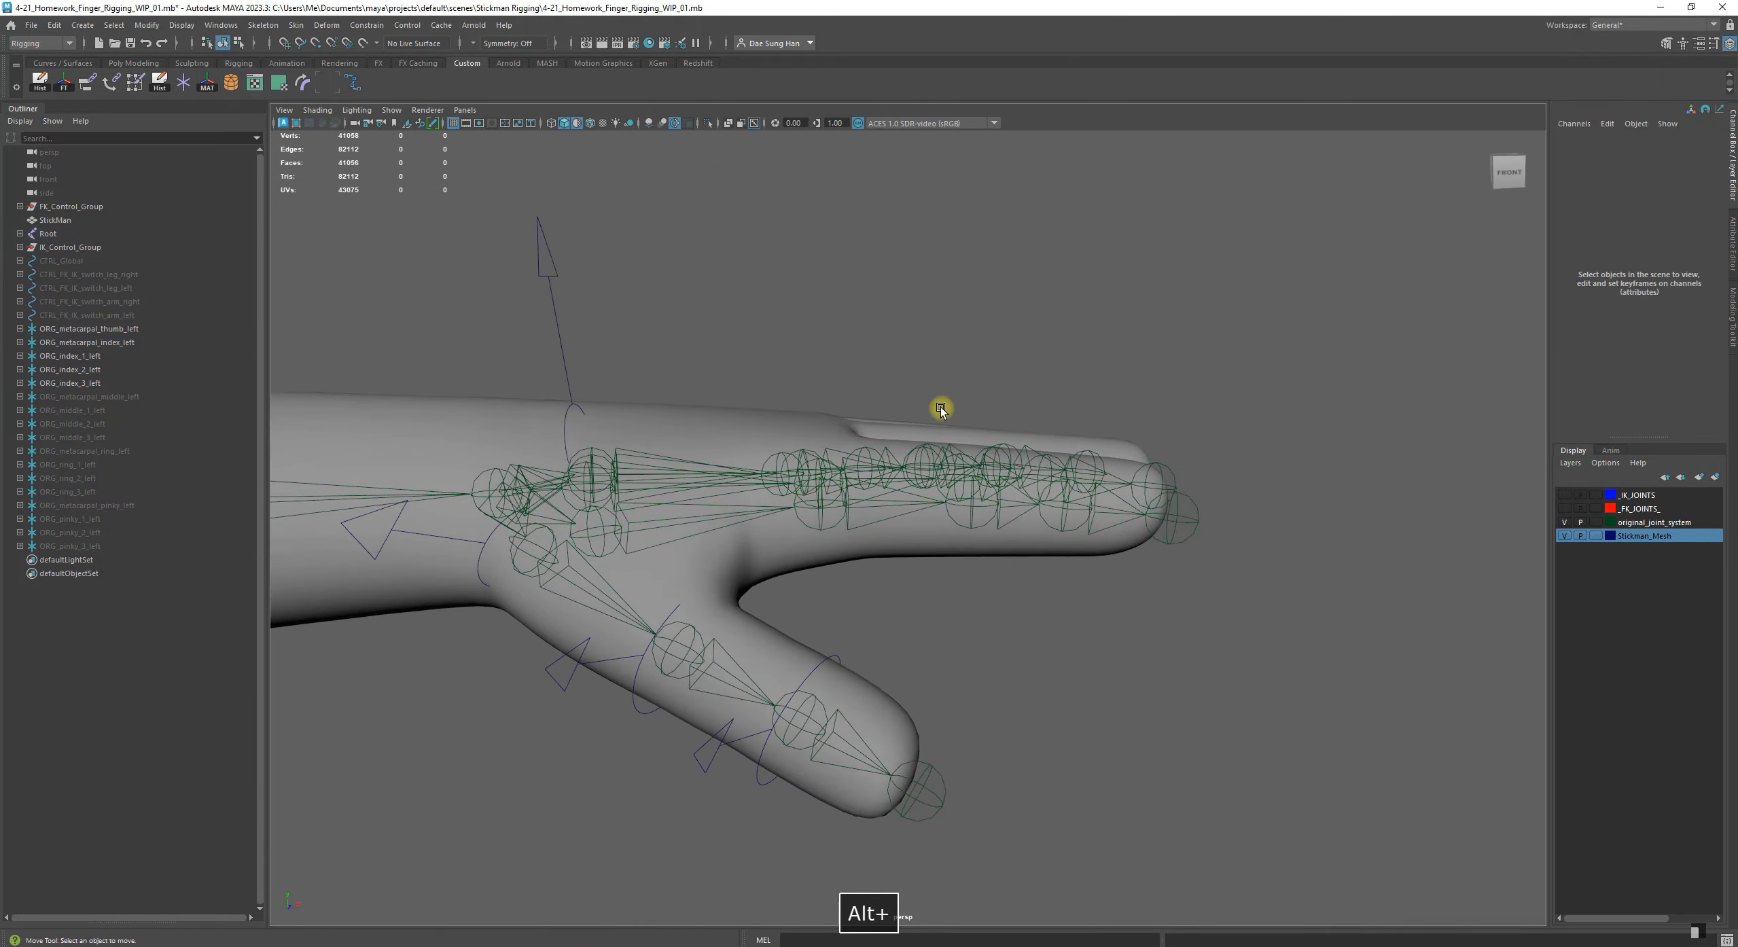
Match the transforms of ORG_index_1_left to DEFORM_index_left2, the index finger's second joint
{"action": "right_click_drag", "start_coordinate": [941, 409], "coordinate": [645, 400], "text": "alt"}
{"action": "left_click_drag", "start_coordinate": [644, 399], "coordinate": [810, 516], "text": "alt"}
{"action": "right_click_drag", "start_coordinate": [810, 517], "coordinate": [1032, 456], "text": "alt"}
{"action": "middle_click_drag", "start_coordinate": [1031, 457], "coordinate": [873, 487], "text": "alt"}
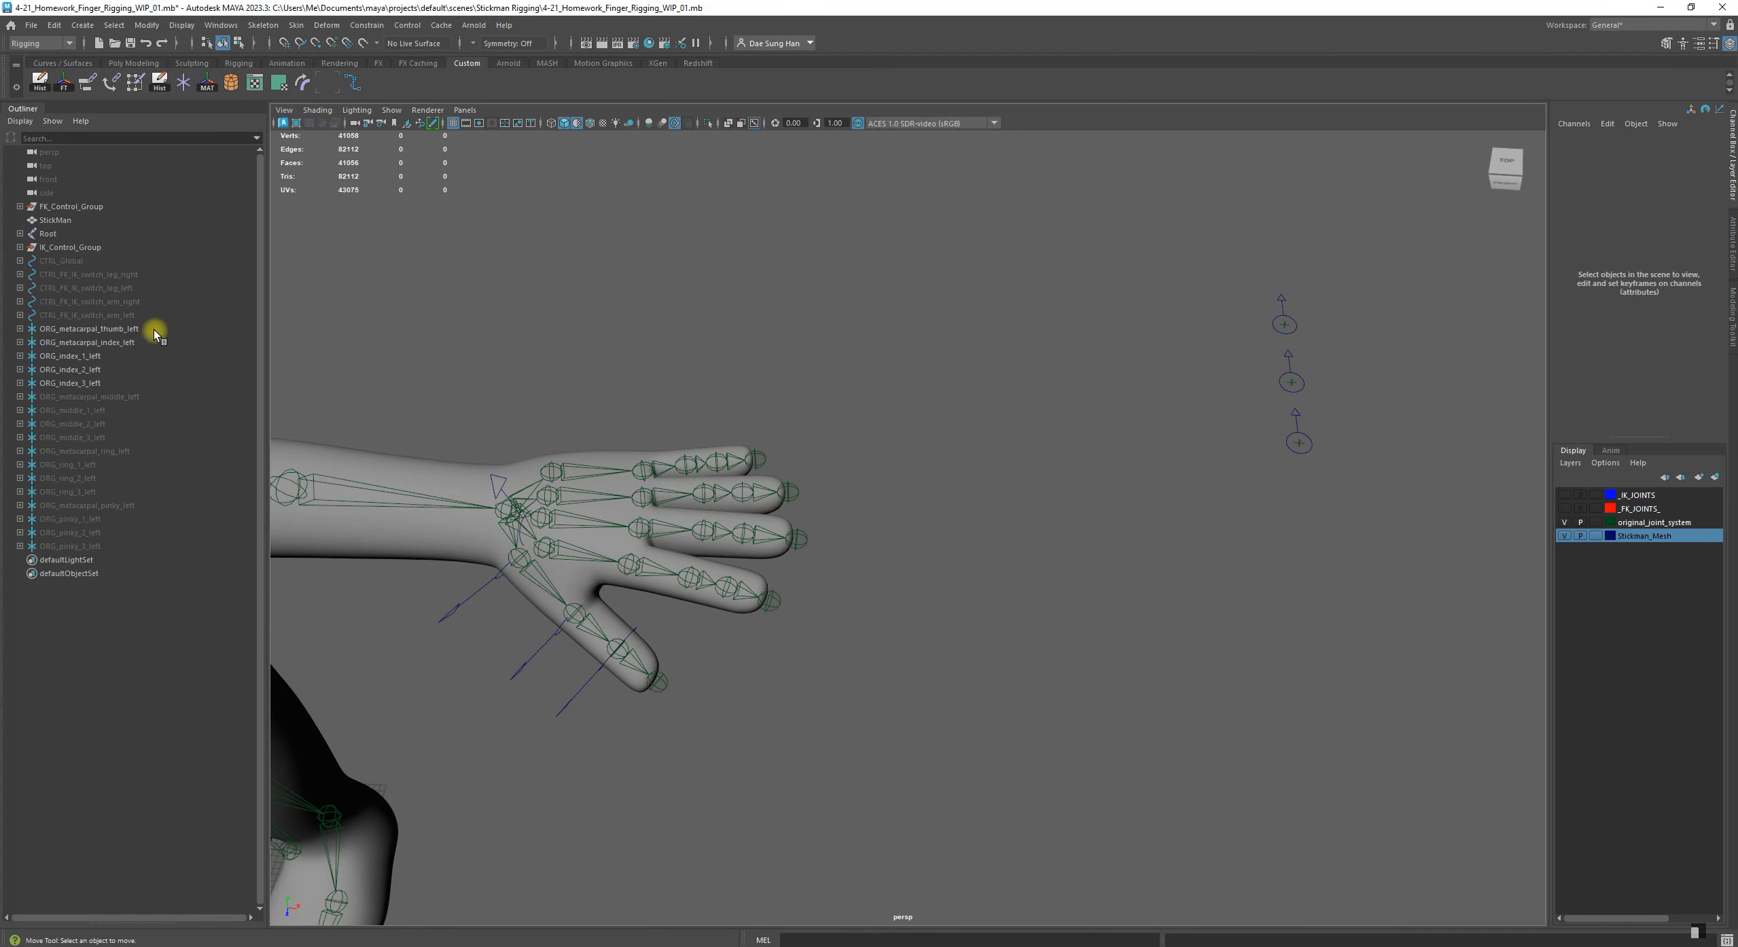
{"action": "left_click", "coordinate": [91, 357]}
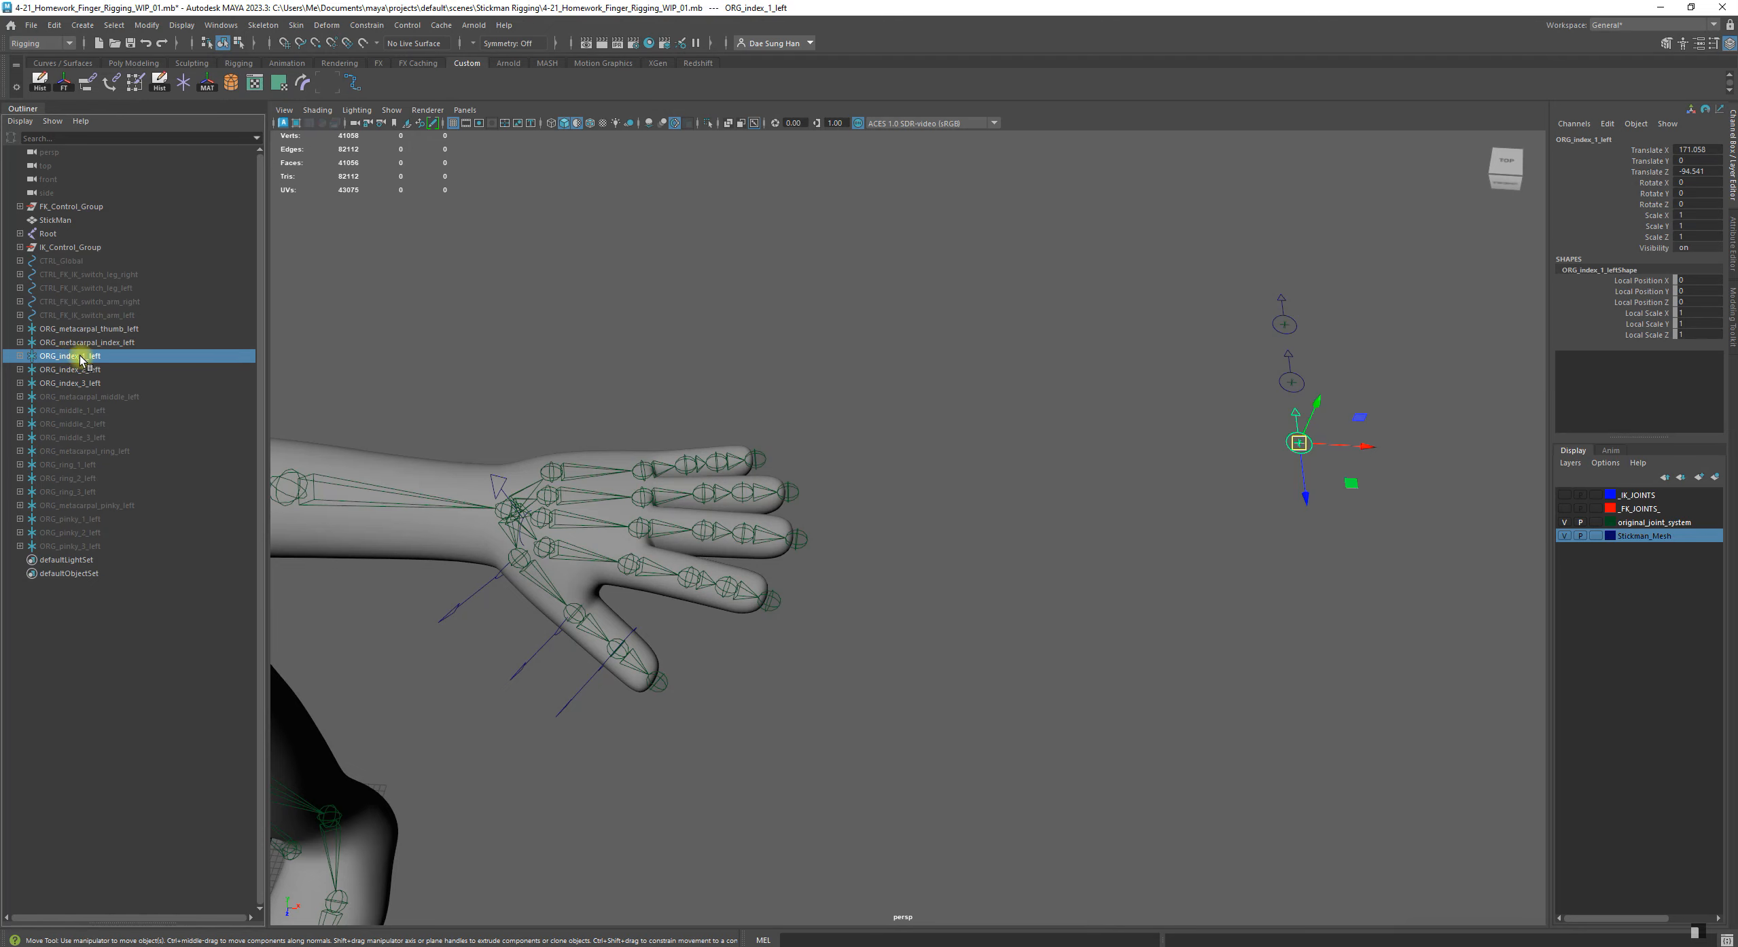
{"action": "middle_click_drag", "start_coordinate": [589, 509], "coordinate": [756, 494], "text": "alt"}
{"action": "left_click_drag", "start_coordinate": [756, 494], "coordinate": [911, 571], "text": "alt"}
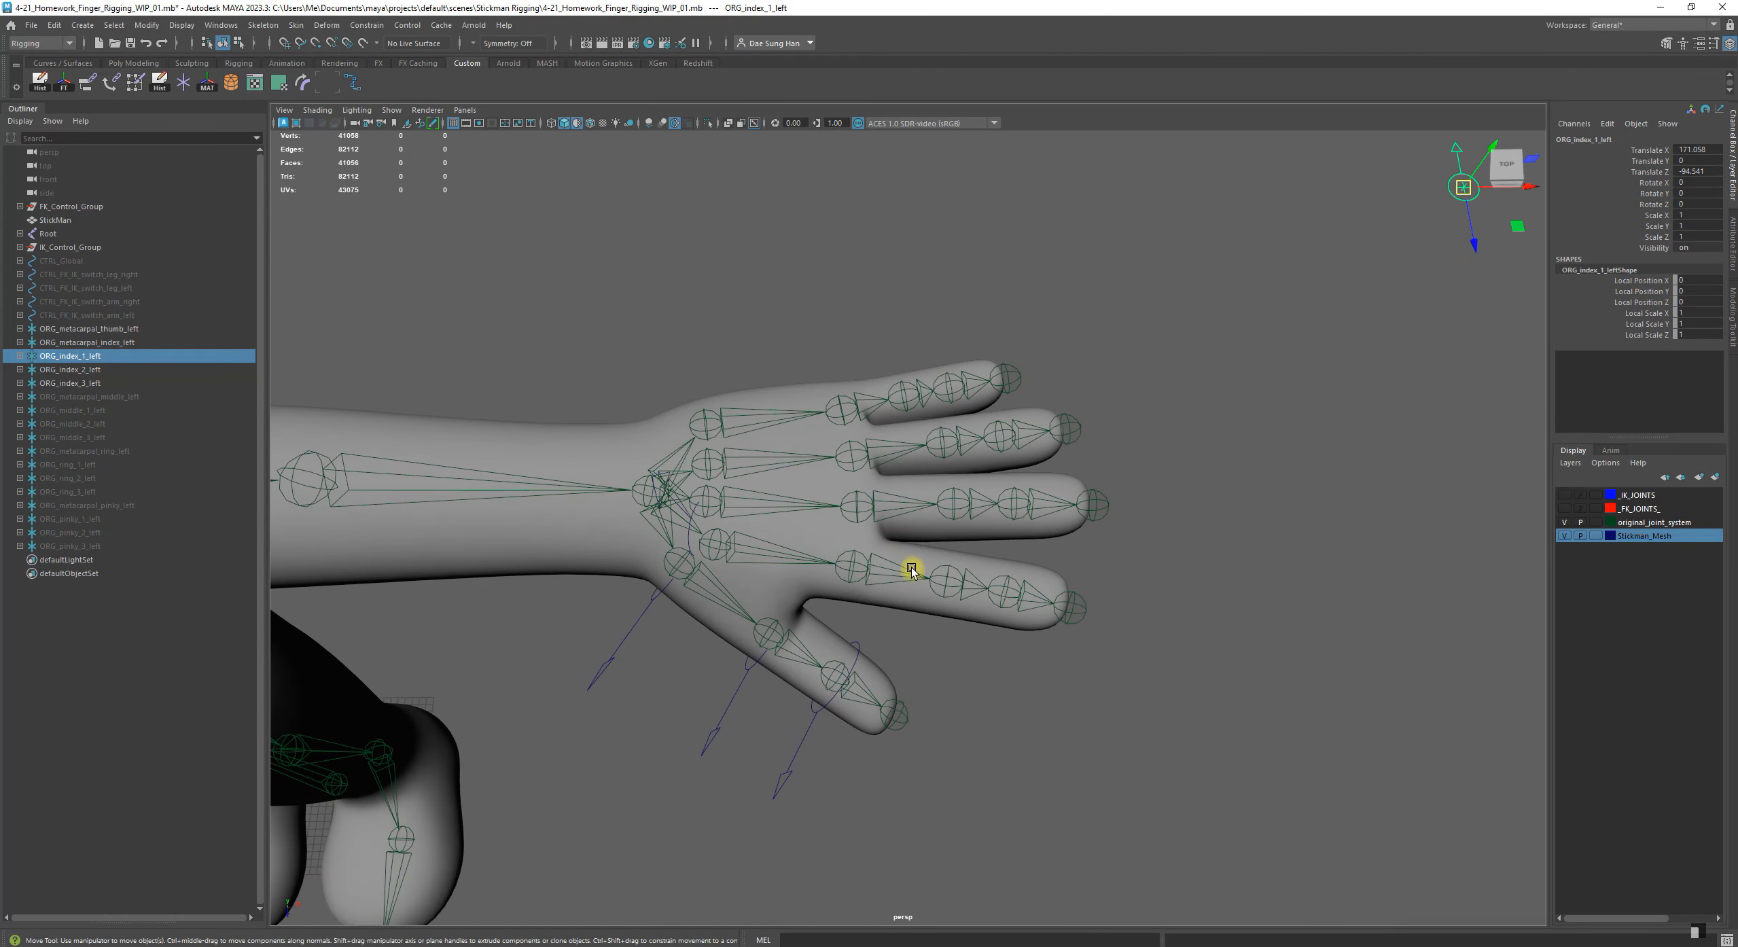
{"action": "left_click", "coordinate": [853, 559], "text": "shift"}
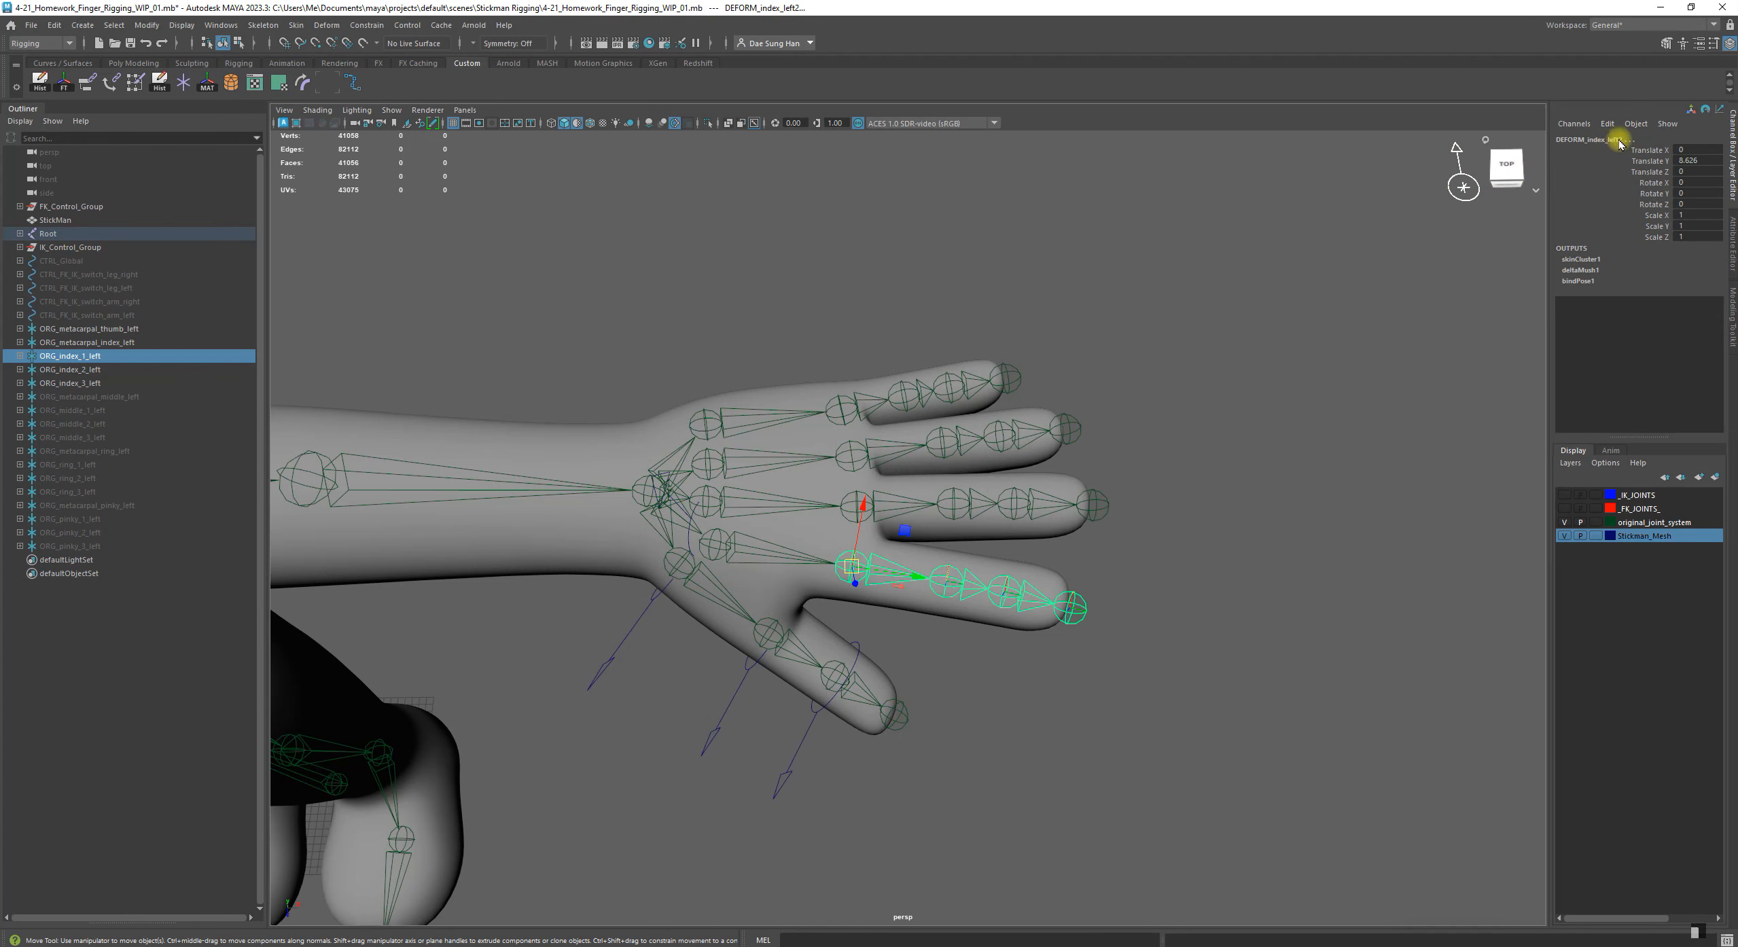
{"action": "left_click_drag", "start_coordinate": [1019, 434], "coordinate": [838, 471], "text": "alt"}
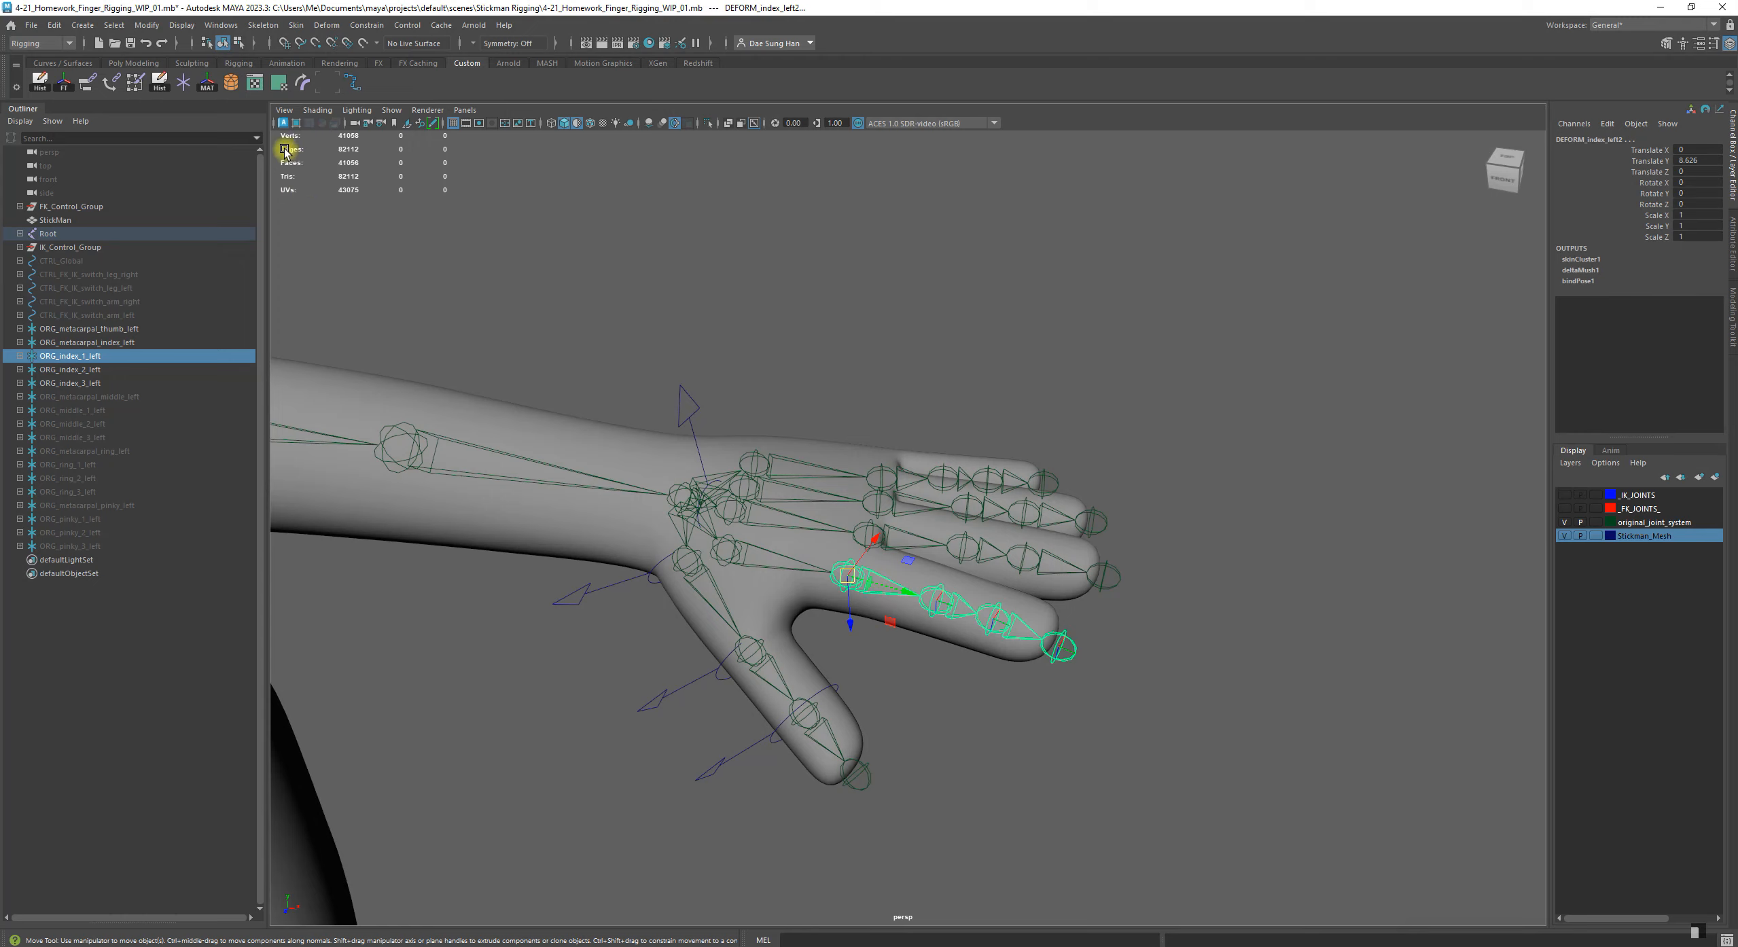
{"action": "left_click", "coordinate": [209, 83]}
Match the transforms of ORG_index_2_left to DEFORM_index_left3, the index finger's third joint, and clear the selection
{"action": "left_click_drag", "start_coordinate": [1051, 547], "coordinate": [182, 404], "text": "alt"}
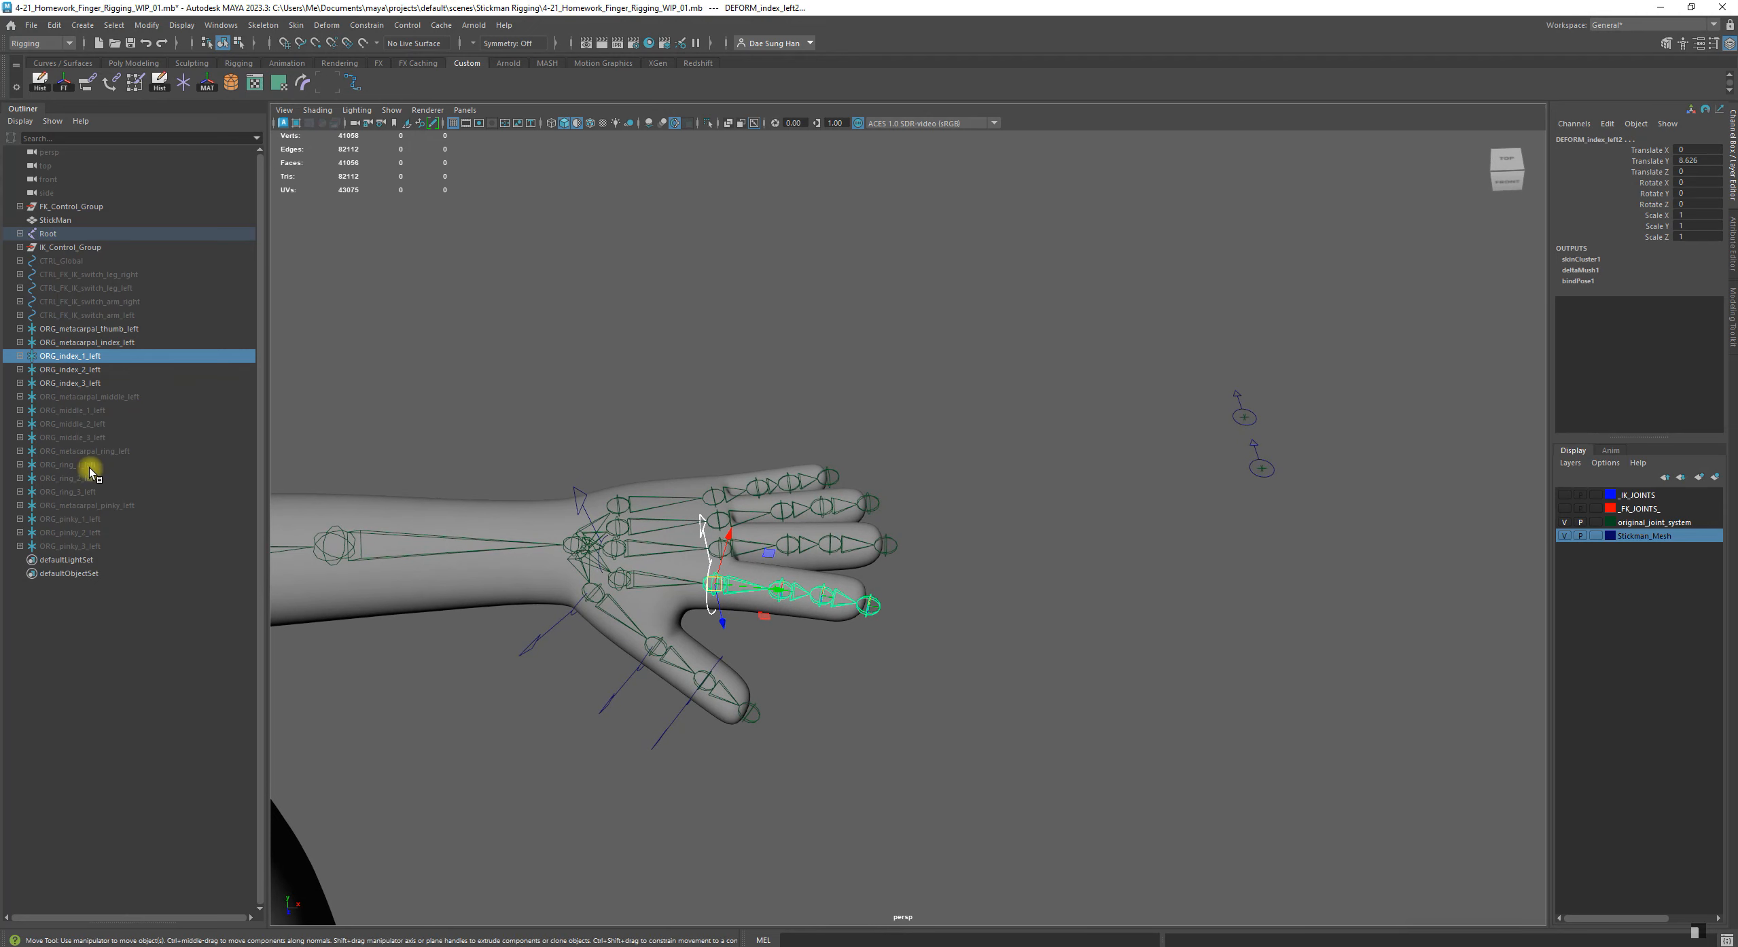
{"action": "left_click", "coordinate": [90, 371]}
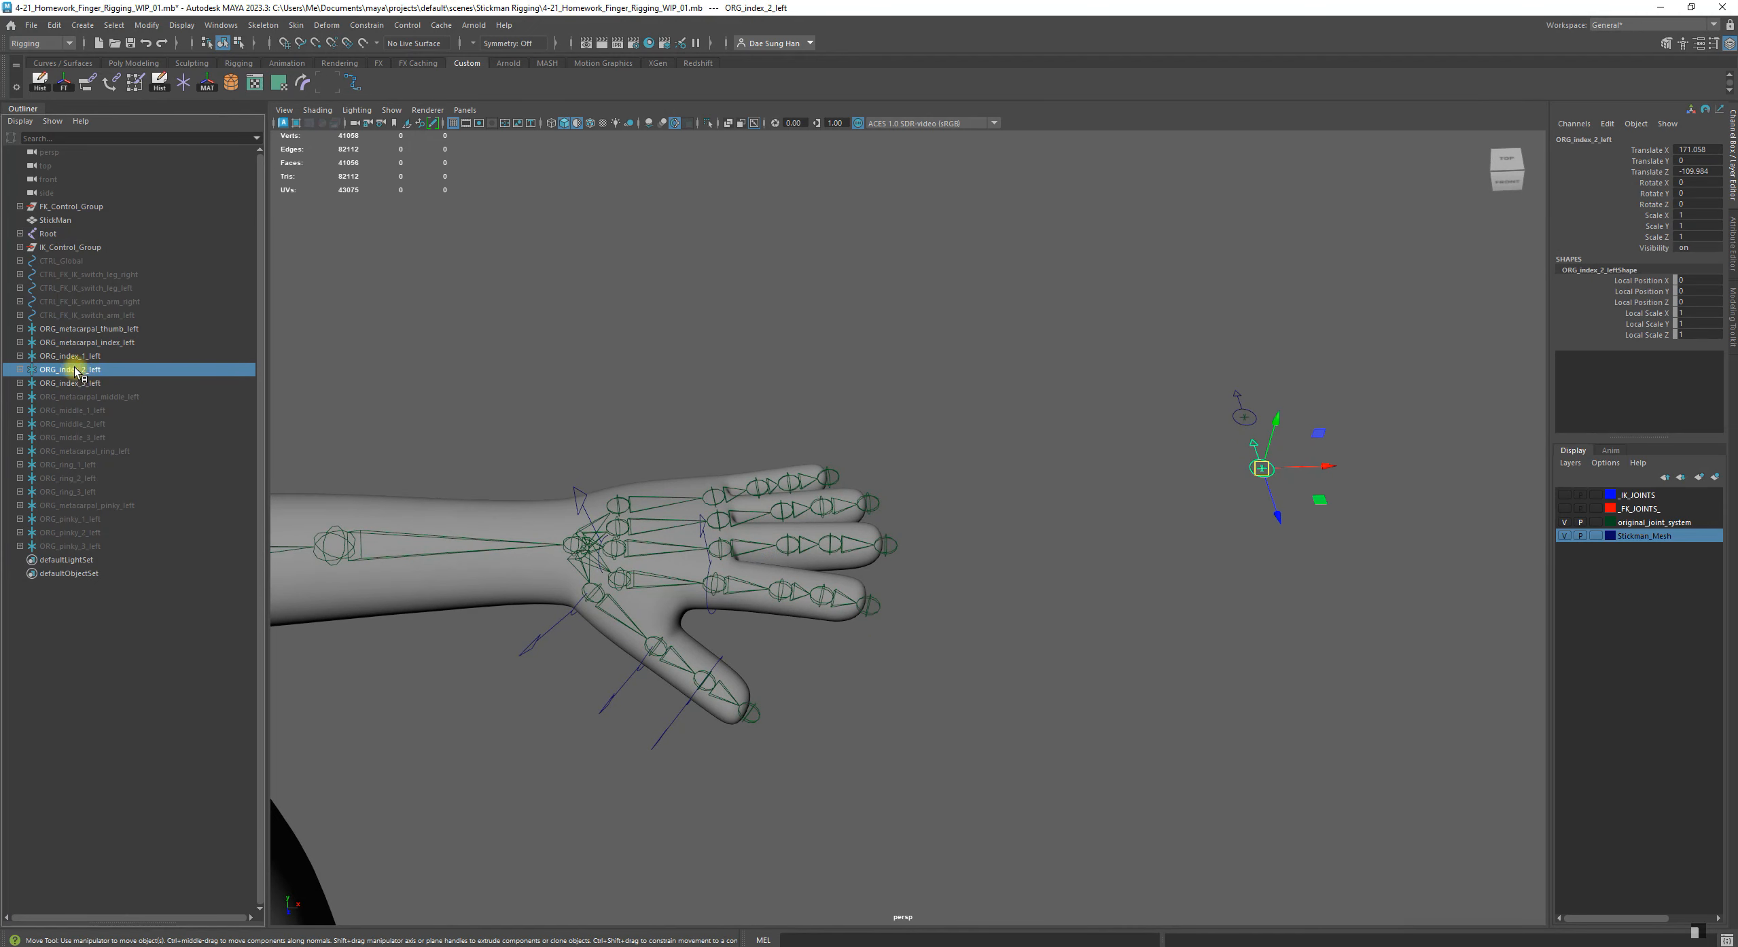
{"action": "left_click_drag", "start_coordinate": [660, 609], "coordinate": [796, 710], "text": "alt"}
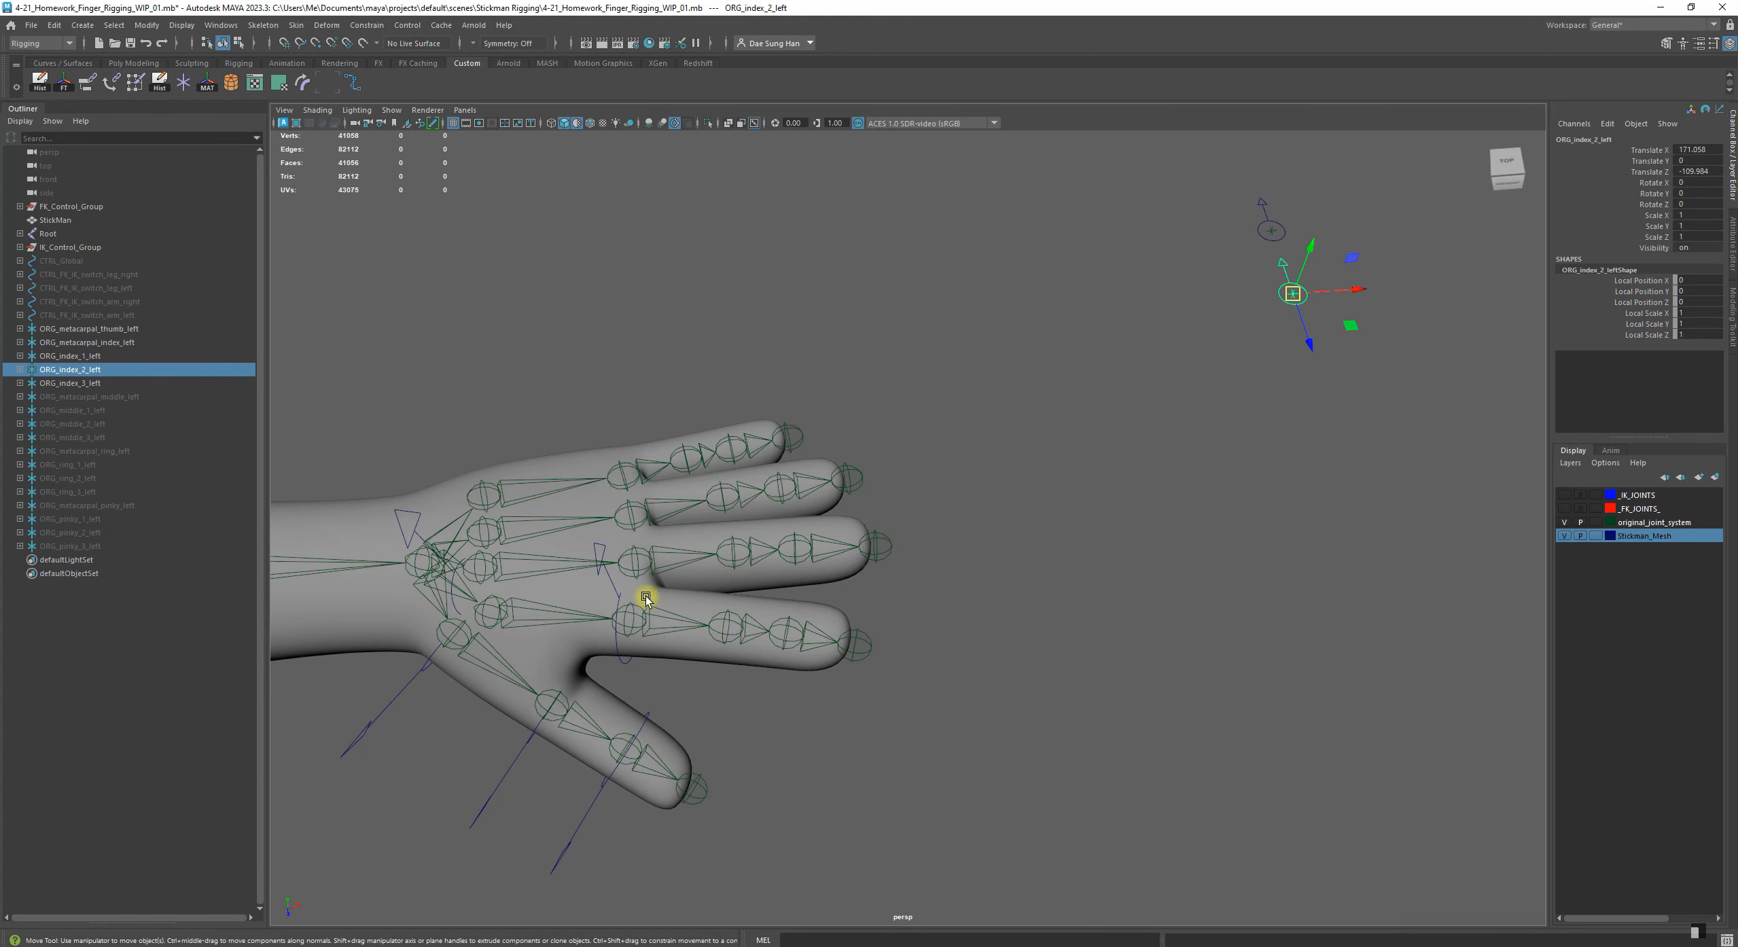
{"action": "left_click", "coordinate": [726, 614], "text": "shift"}
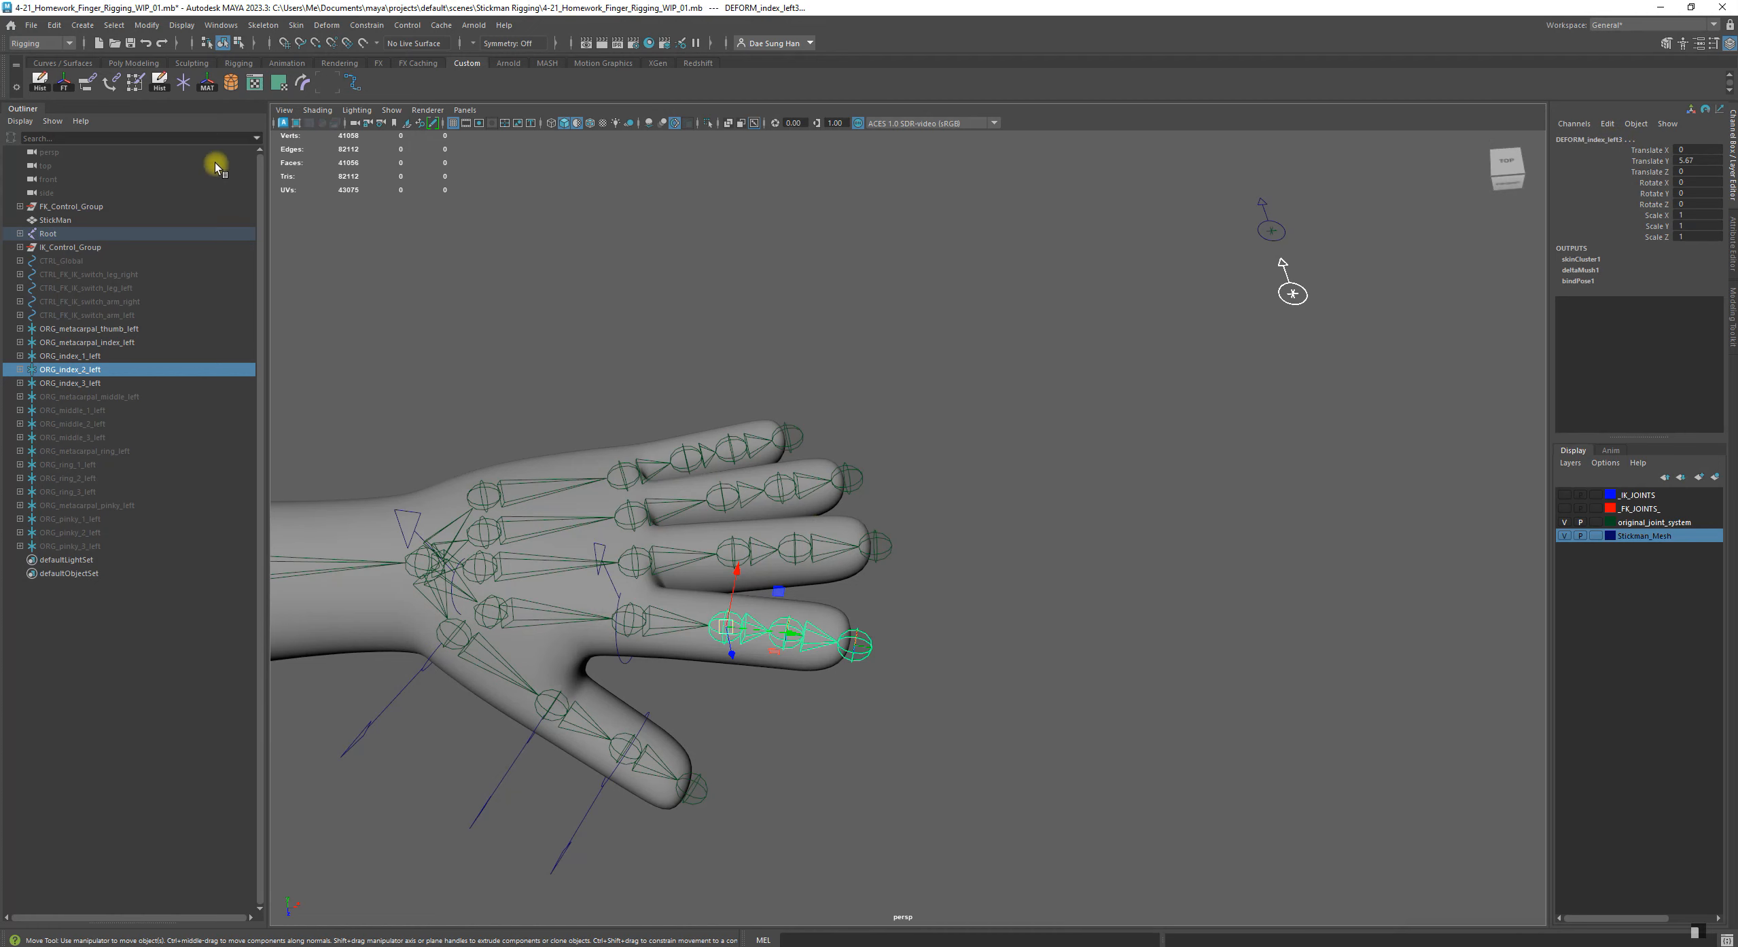
{"action": "left_click", "coordinate": [207, 88]}
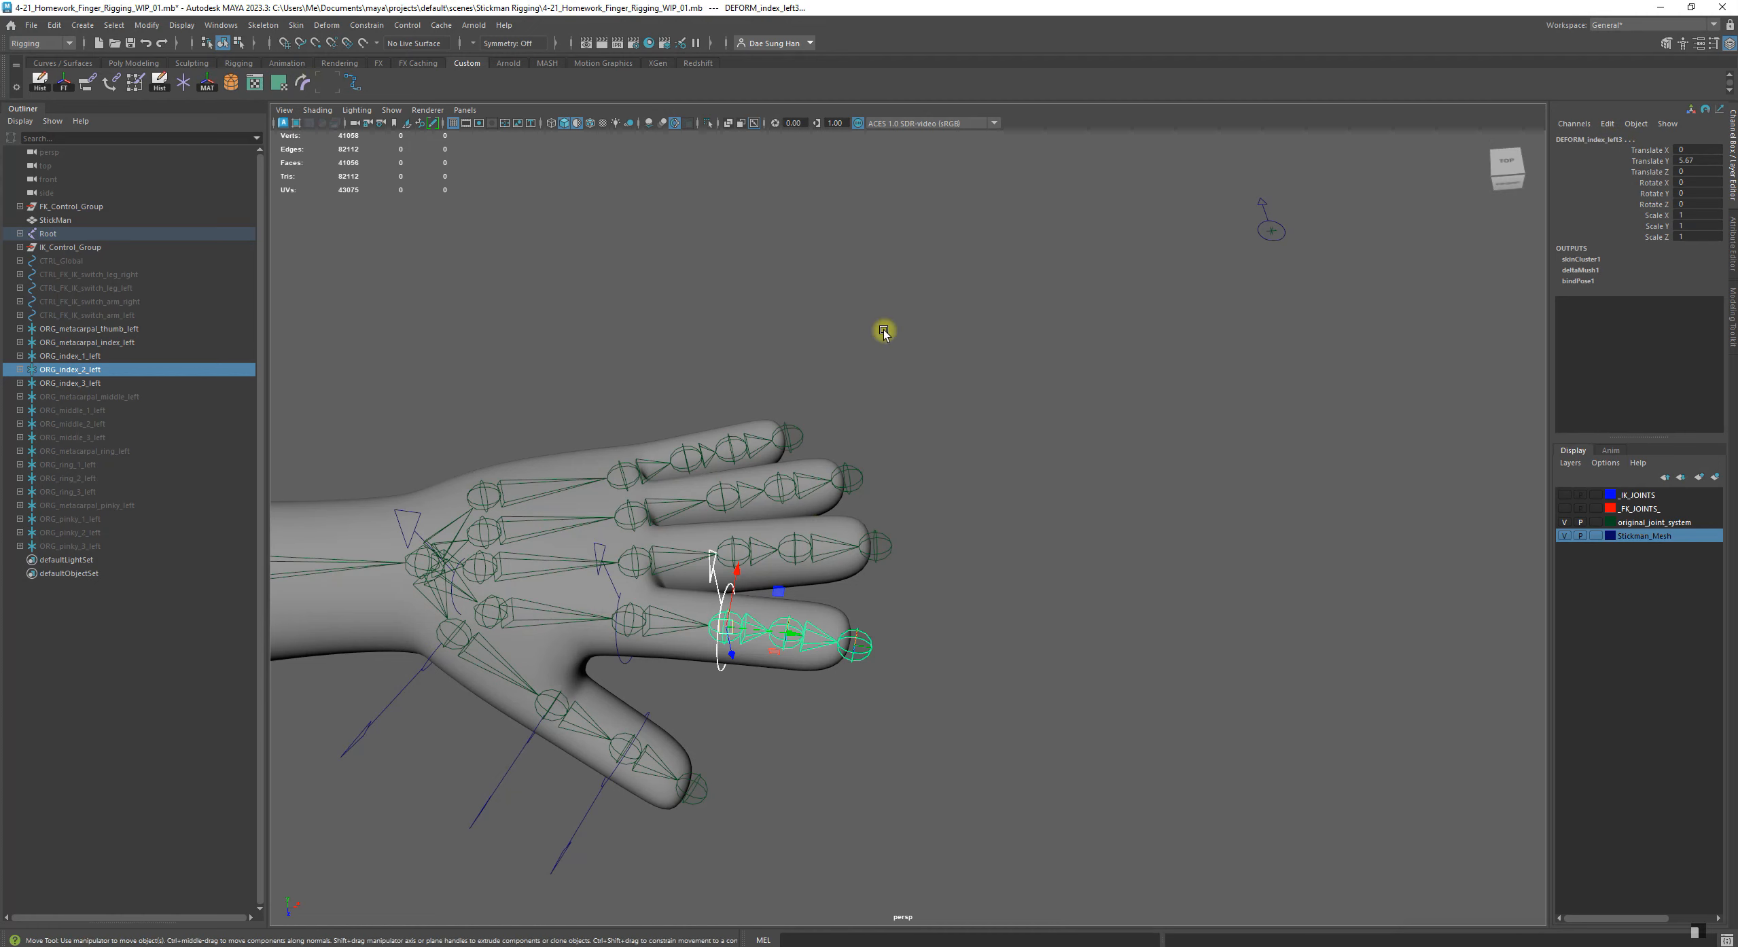
{"action": "left_click", "coordinate": [1111, 589]}
Match the transforms of ORG_index_3_left to DEFORM_index_left4, the joint nearest the index fingertip, and clear the selection
{"action": "left_click_drag", "start_coordinate": [1064, 571], "coordinate": [682, 520], "text": "alt"}
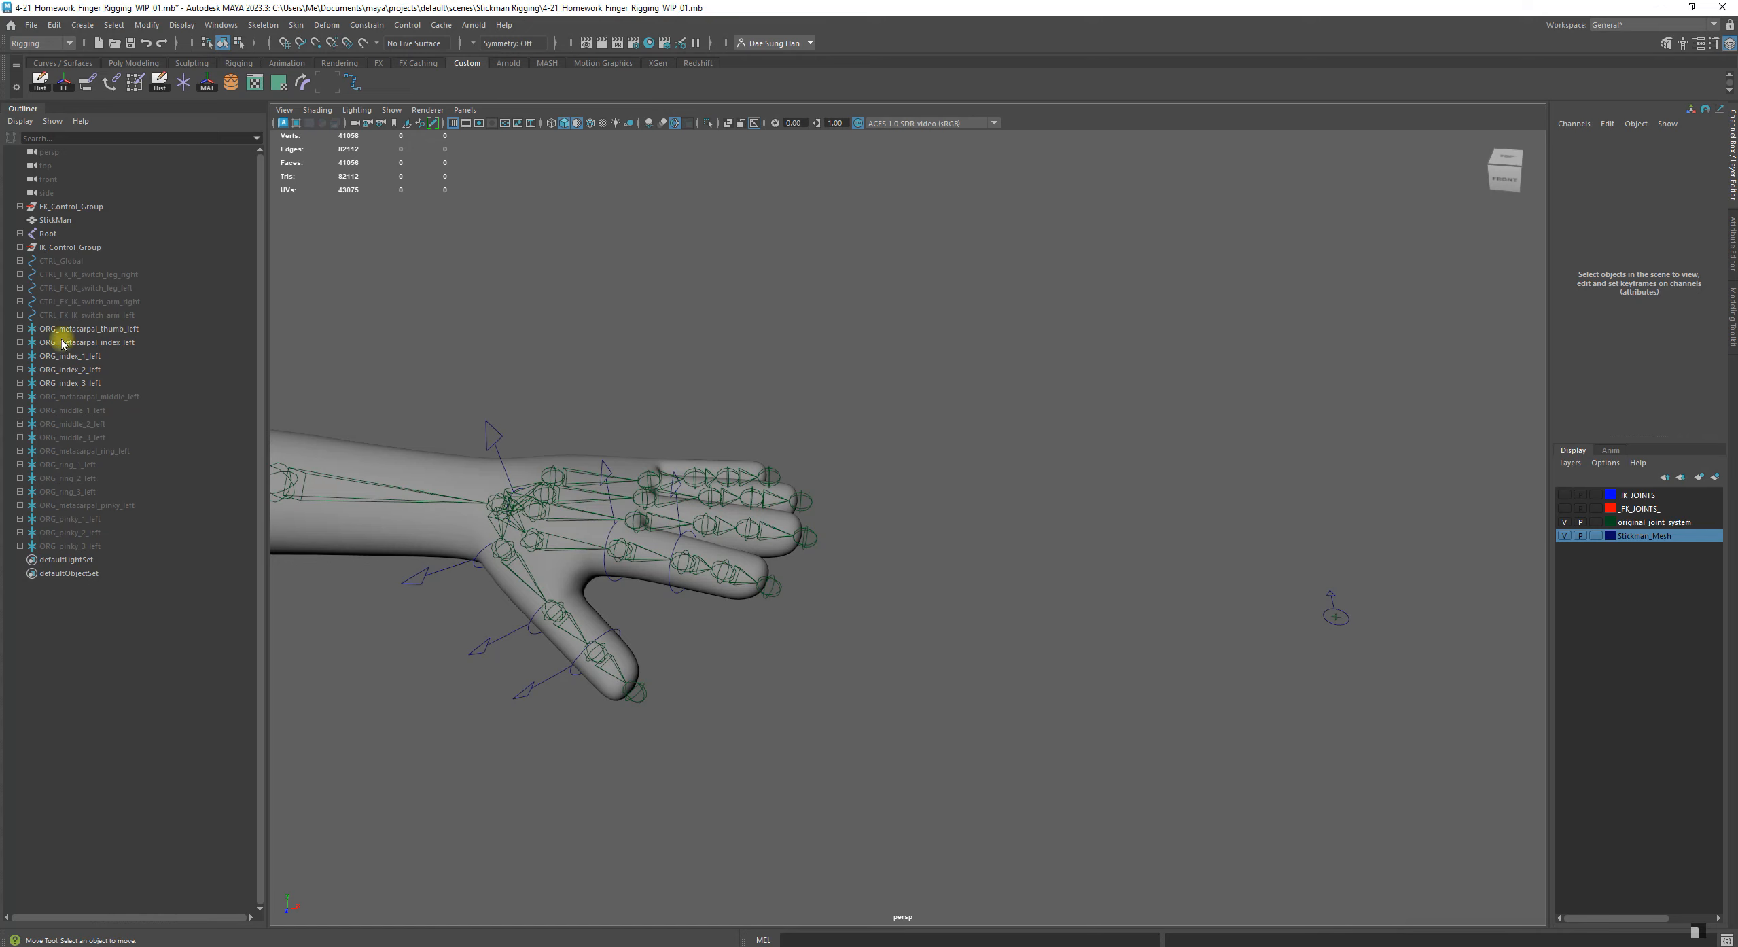
{"action": "left_click", "coordinate": [90, 384]}
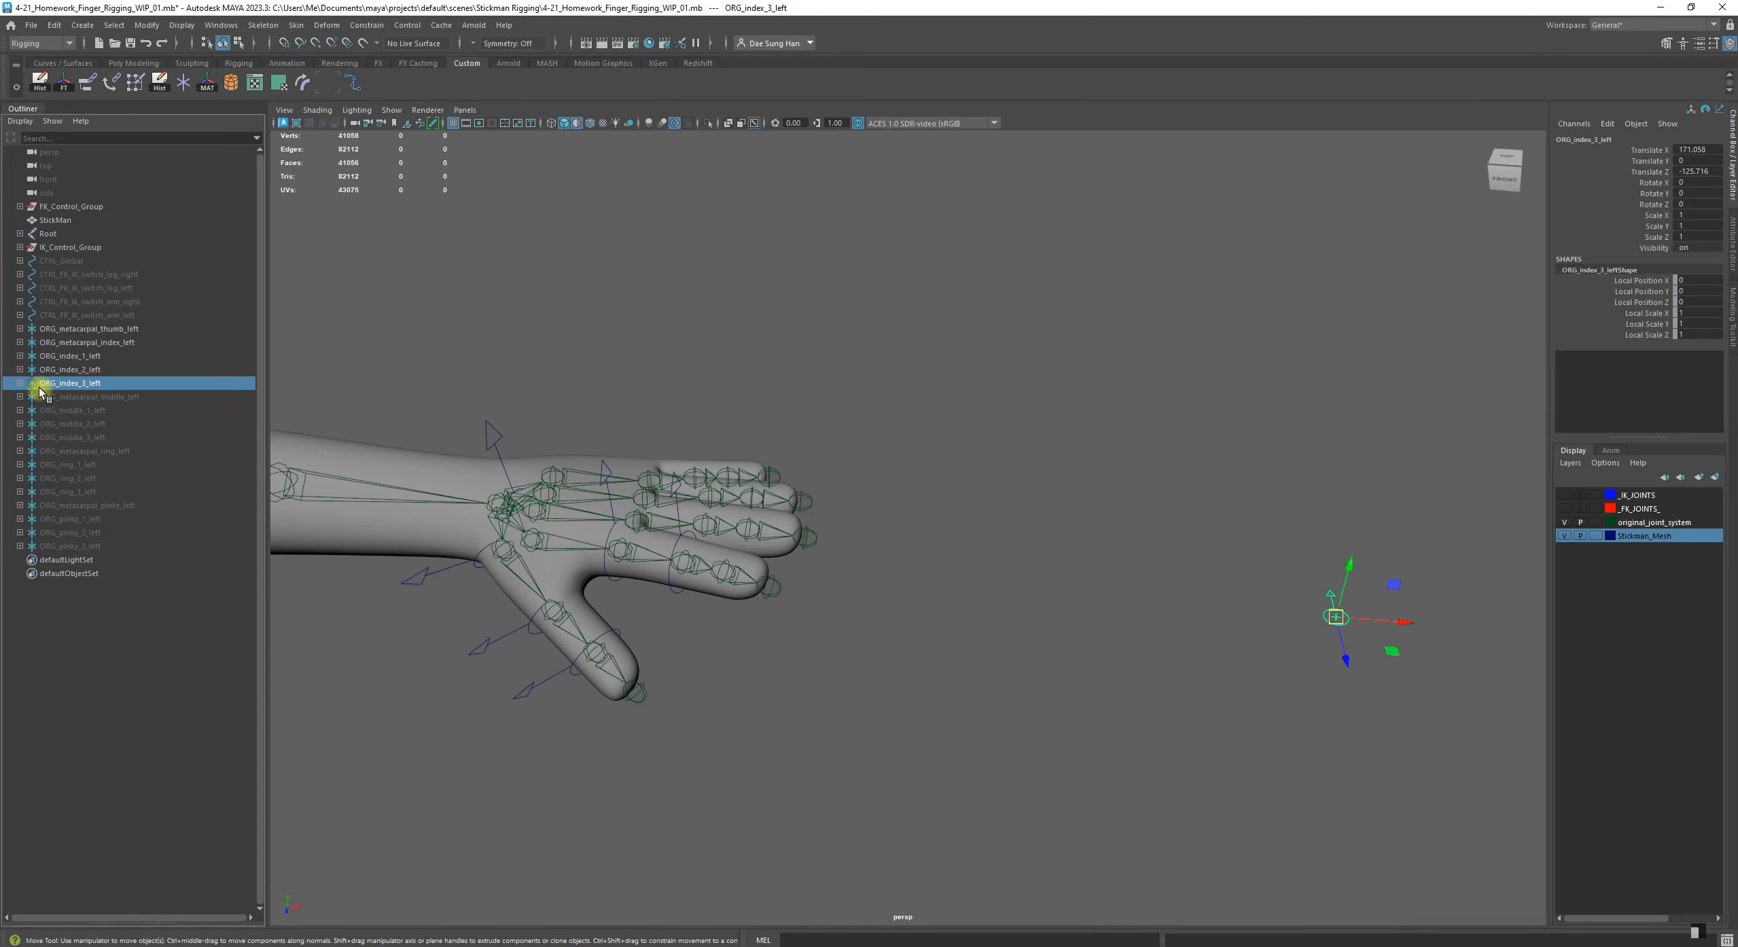
{"action": "left_click_drag", "start_coordinate": [748, 637], "coordinate": [776, 669], "text": "alt"}
{"action": "right_click_drag", "start_coordinate": [776, 668], "coordinate": [840, 705], "text": "alt"}
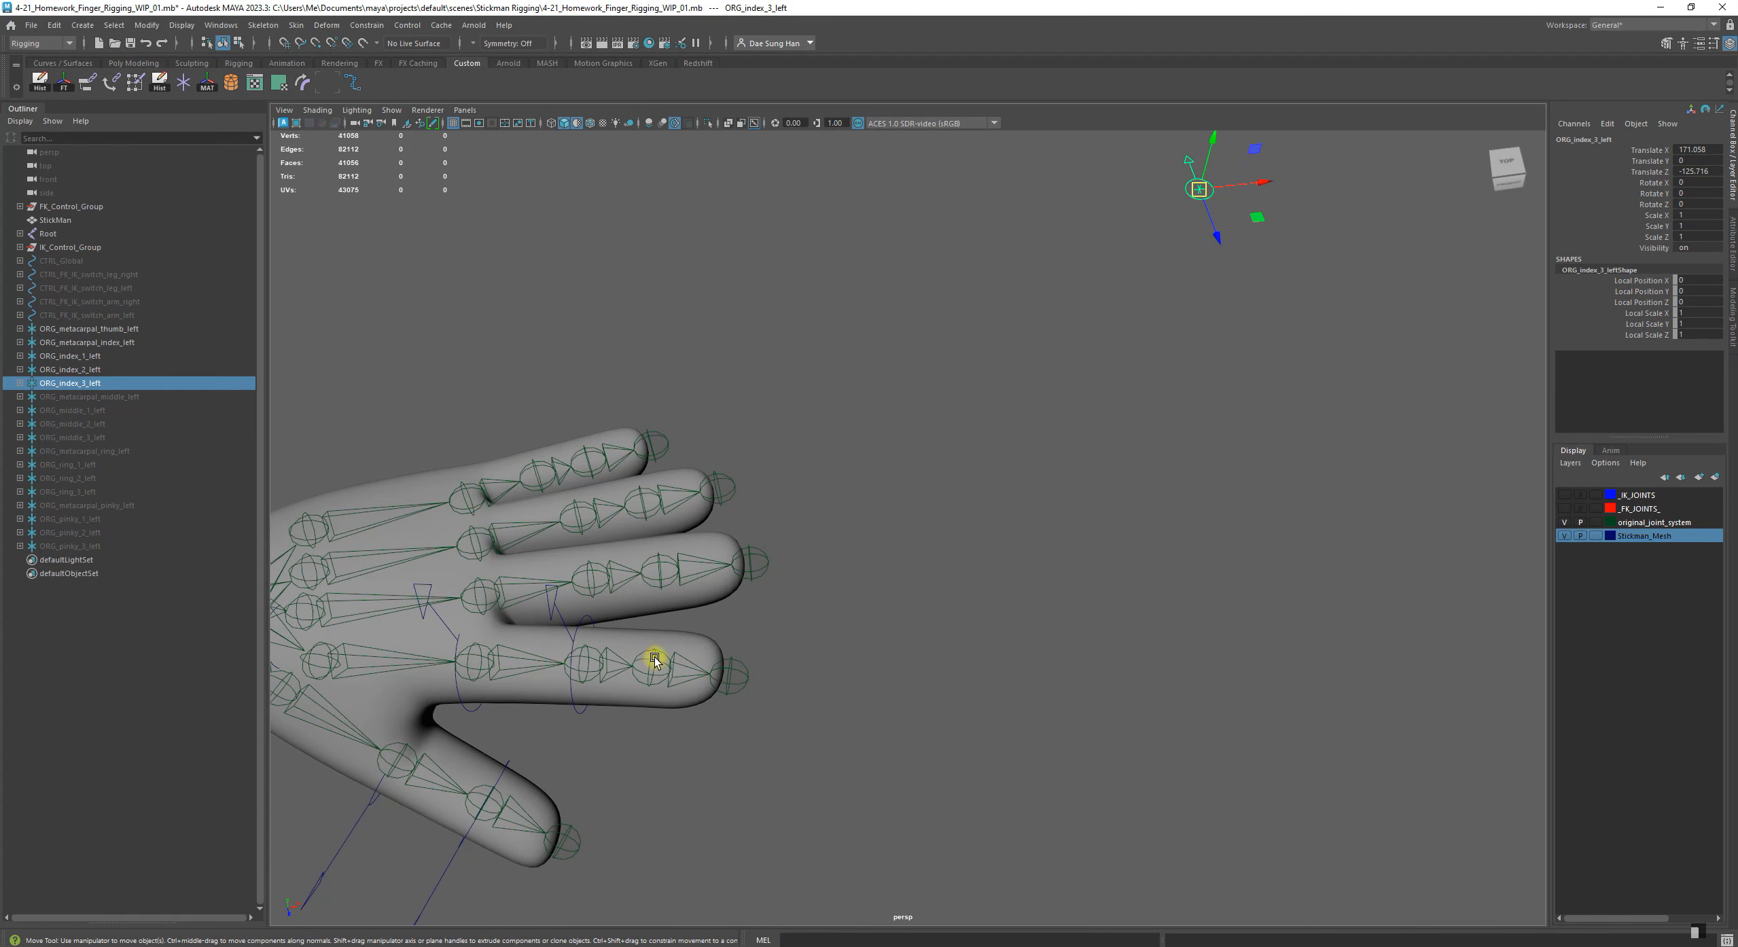
{"action": "left_click", "coordinate": [654, 661], "text": "shift"}
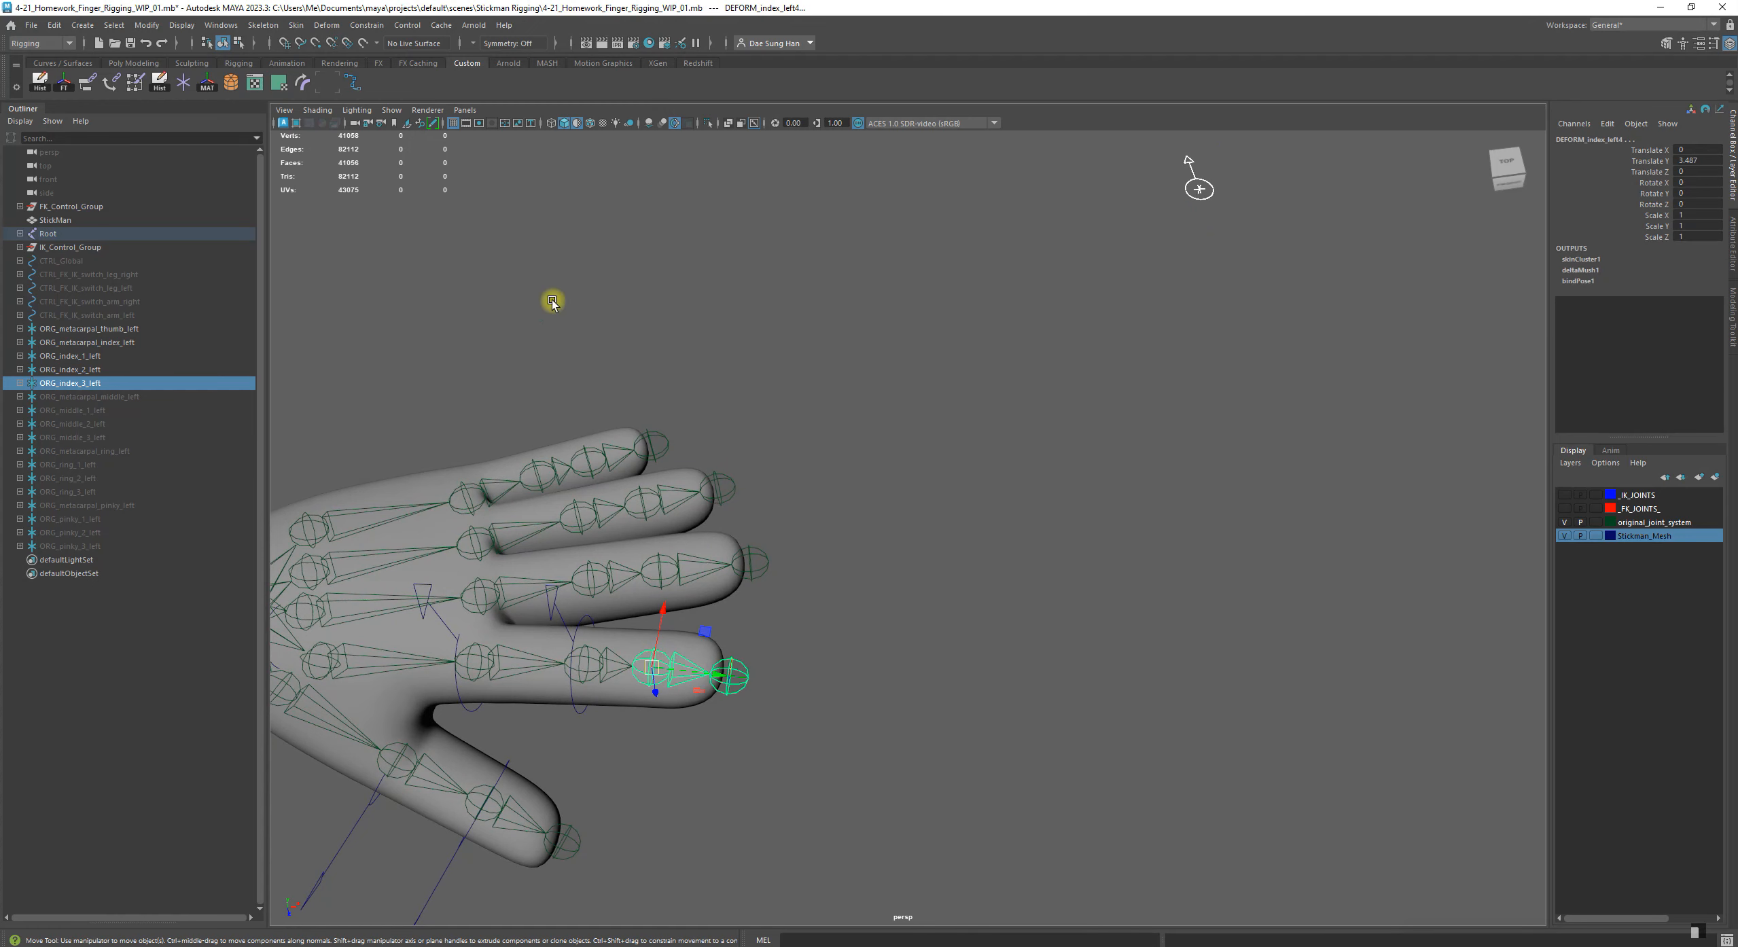
{"action": "left_click", "coordinate": [208, 82]}
{"action": "left_click_drag", "start_coordinate": [320, 190], "coordinate": [783, 584], "text": "alt"}
{"action": "middle_click_drag", "start_coordinate": [783, 584], "coordinate": [1028, 672], "text": "alt"}
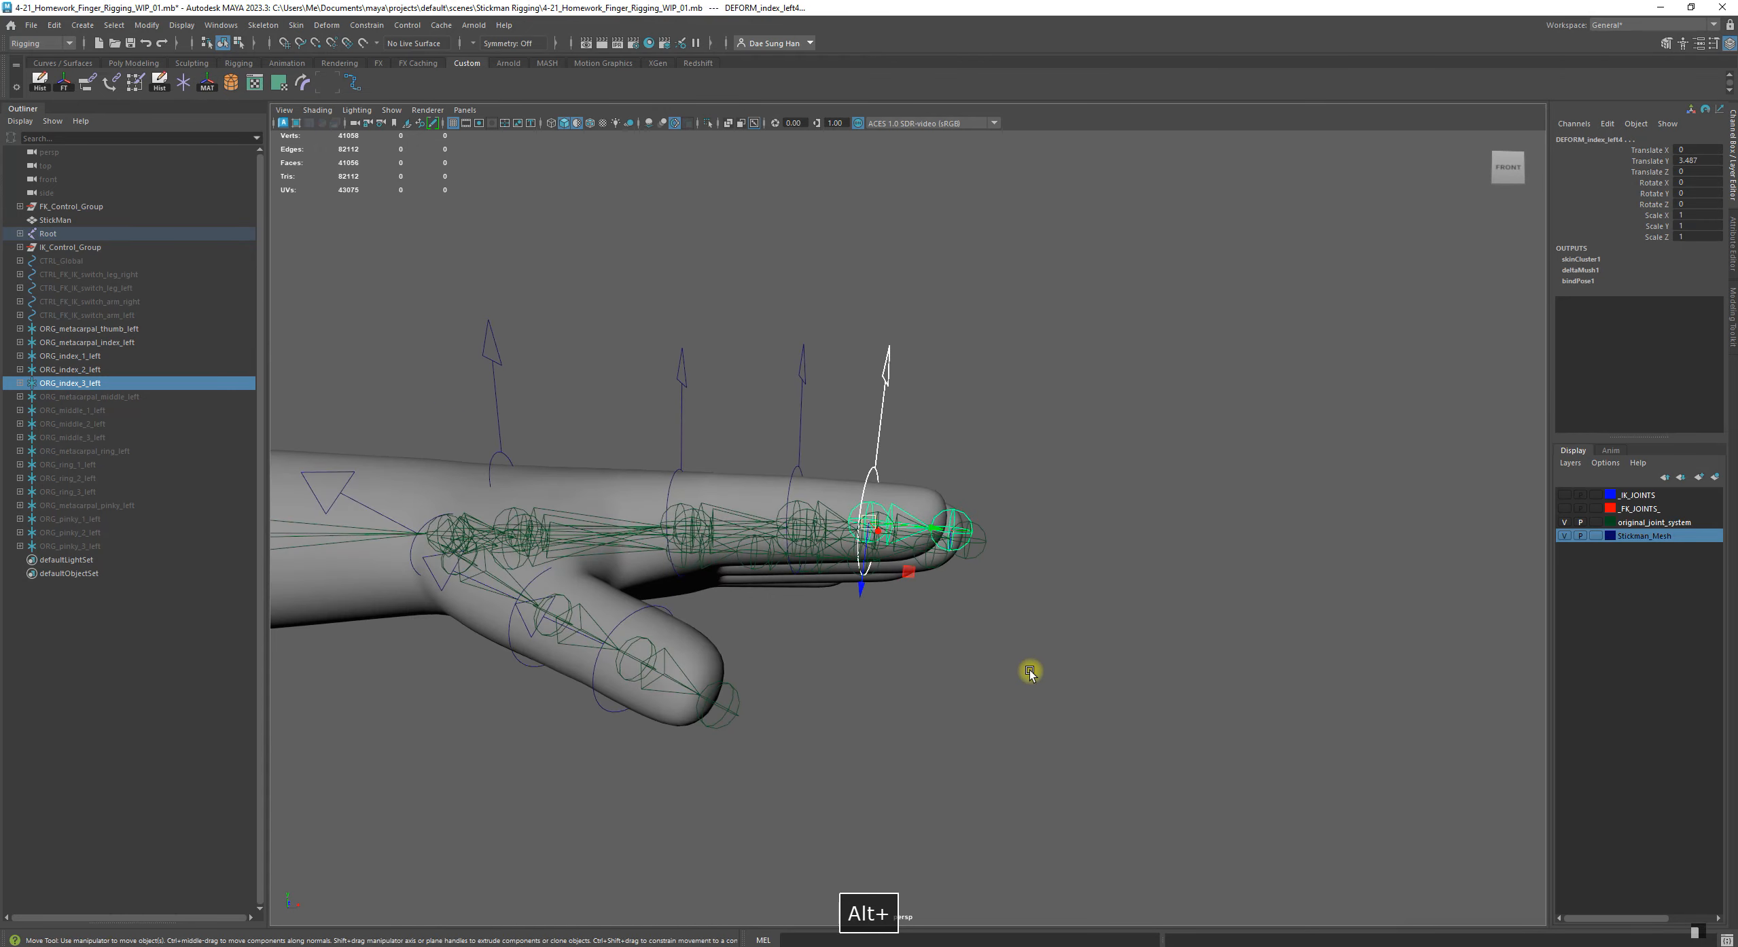
{"action": "left_click", "coordinate": [1028, 671]}
Parent ORG_index_3_left under the control inside ORG_index_2_left, and collapse the ORG_index_2_left hierarchy
{"action": "left_click_drag", "start_coordinate": [1028, 671], "coordinate": [1066, 749], "text": "alt"}
{"action": "scroll", "coordinate": [1155, 723], "scroll_direction": "down", "scroll_amount": 5}
{"action": "middle_click_drag", "start_coordinate": [1155, 686], "coordinate": [699, 659], "text": "alt"}
{"action": "left_click_drag", "start_coordinate": [699, 658], "coordinate": [536, 592], "text": "alt"}
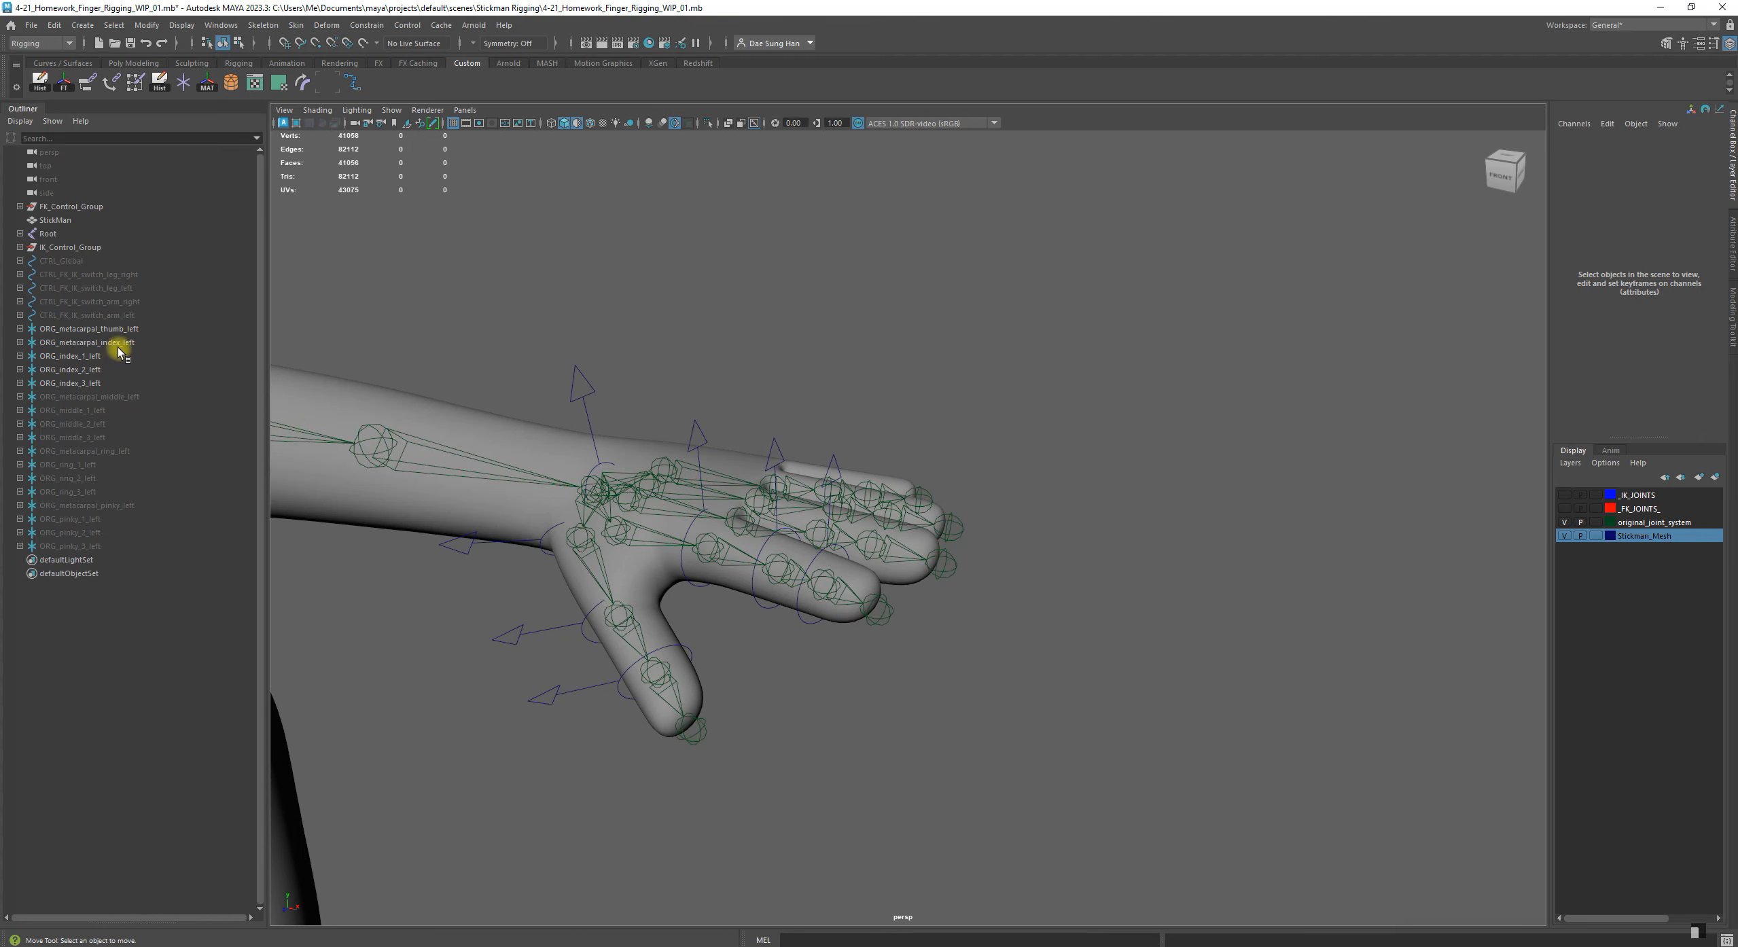
{"action": "left_click", "coordinate": [20, 369]}
{"action": "middle_click_drag", "start_coordinate": [70, 397], "coordinate": [78, 383]}
{"action": "scroll", "coordinate": [815, 543], "scroll_direction": "up", "scroll_amount": 2}
{"action": "left_click", "coordinate": [61, 369]}
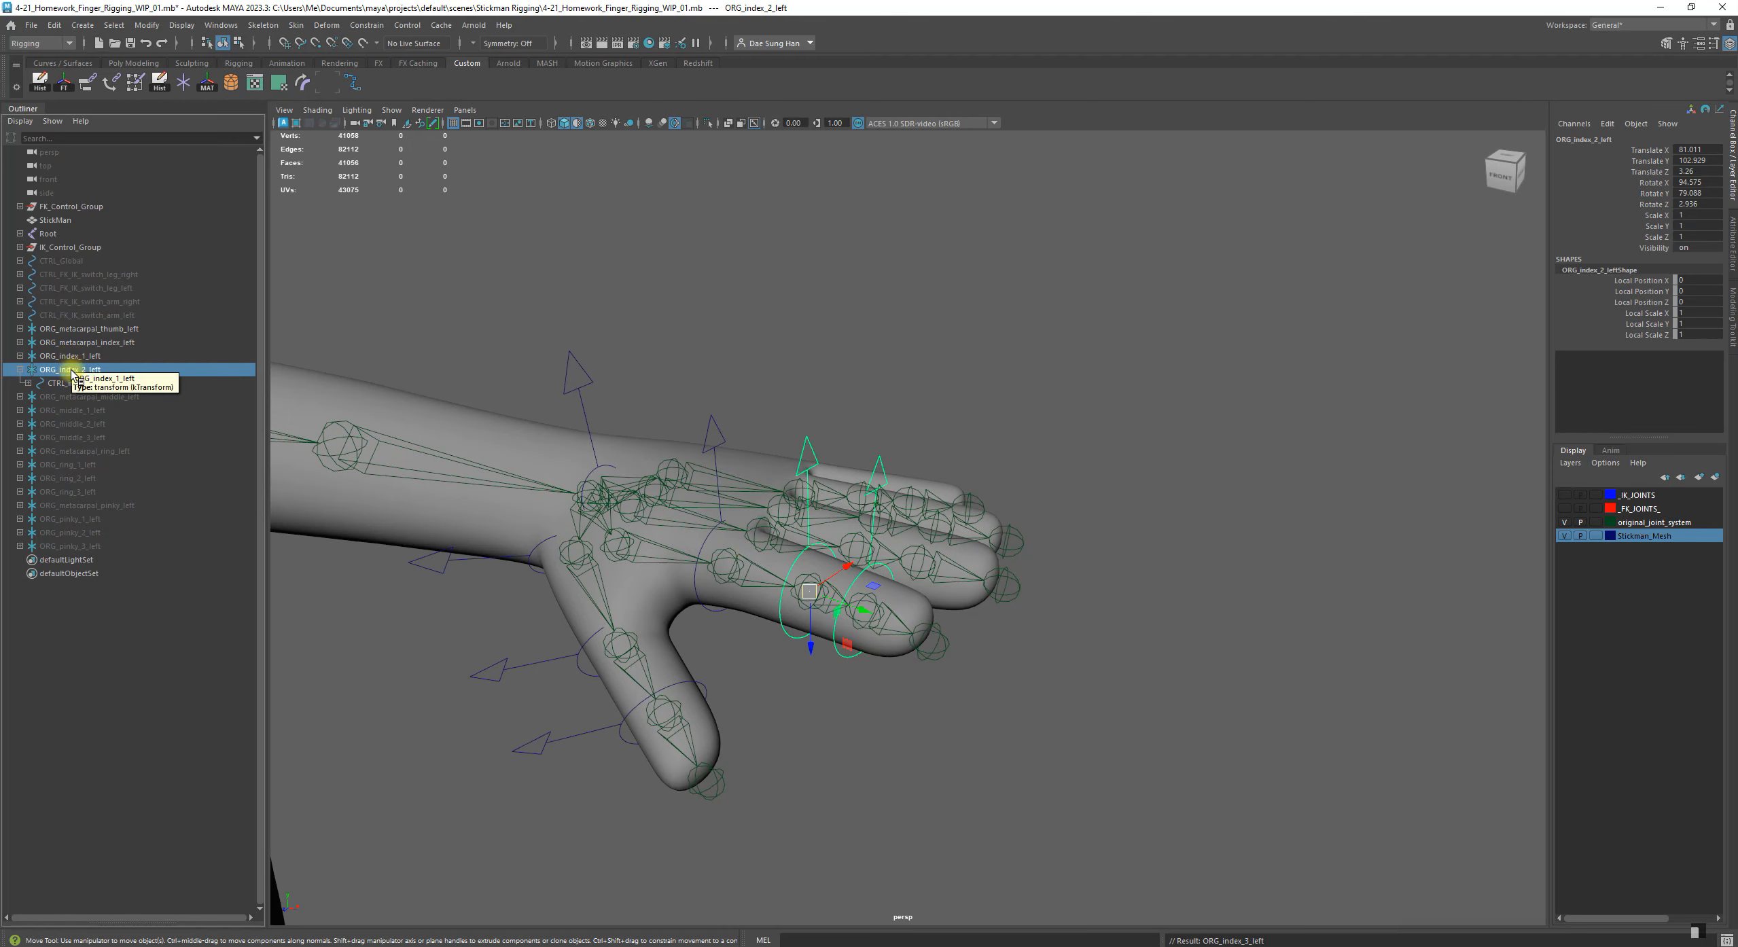
{"action": "left_click", "coordinate": [20, 369]}
{"action": "left_click", "coordinate": [171, 710]}
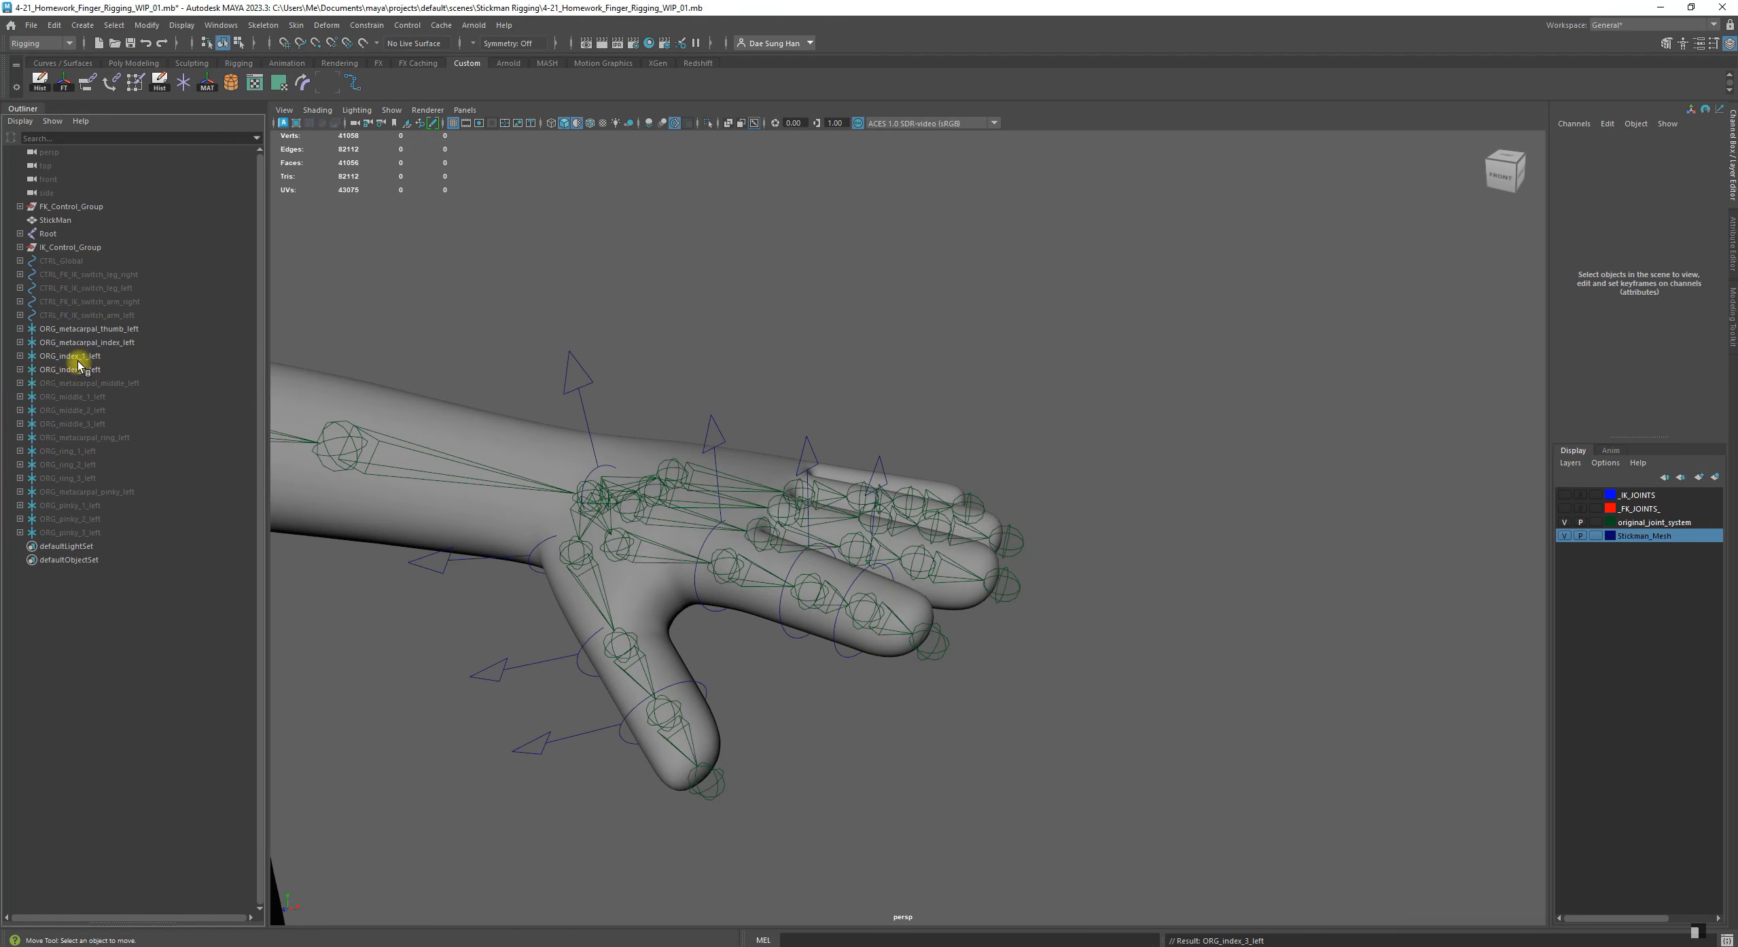
Try to parent ORG_index_2_left under CTRL_metacarpal_index_1_left, the control inside ORG_index_1_left
{"action": "left_click", "coordinate": [71, 357]}
{"action": "left_click", "coordinate": [19, 356]}
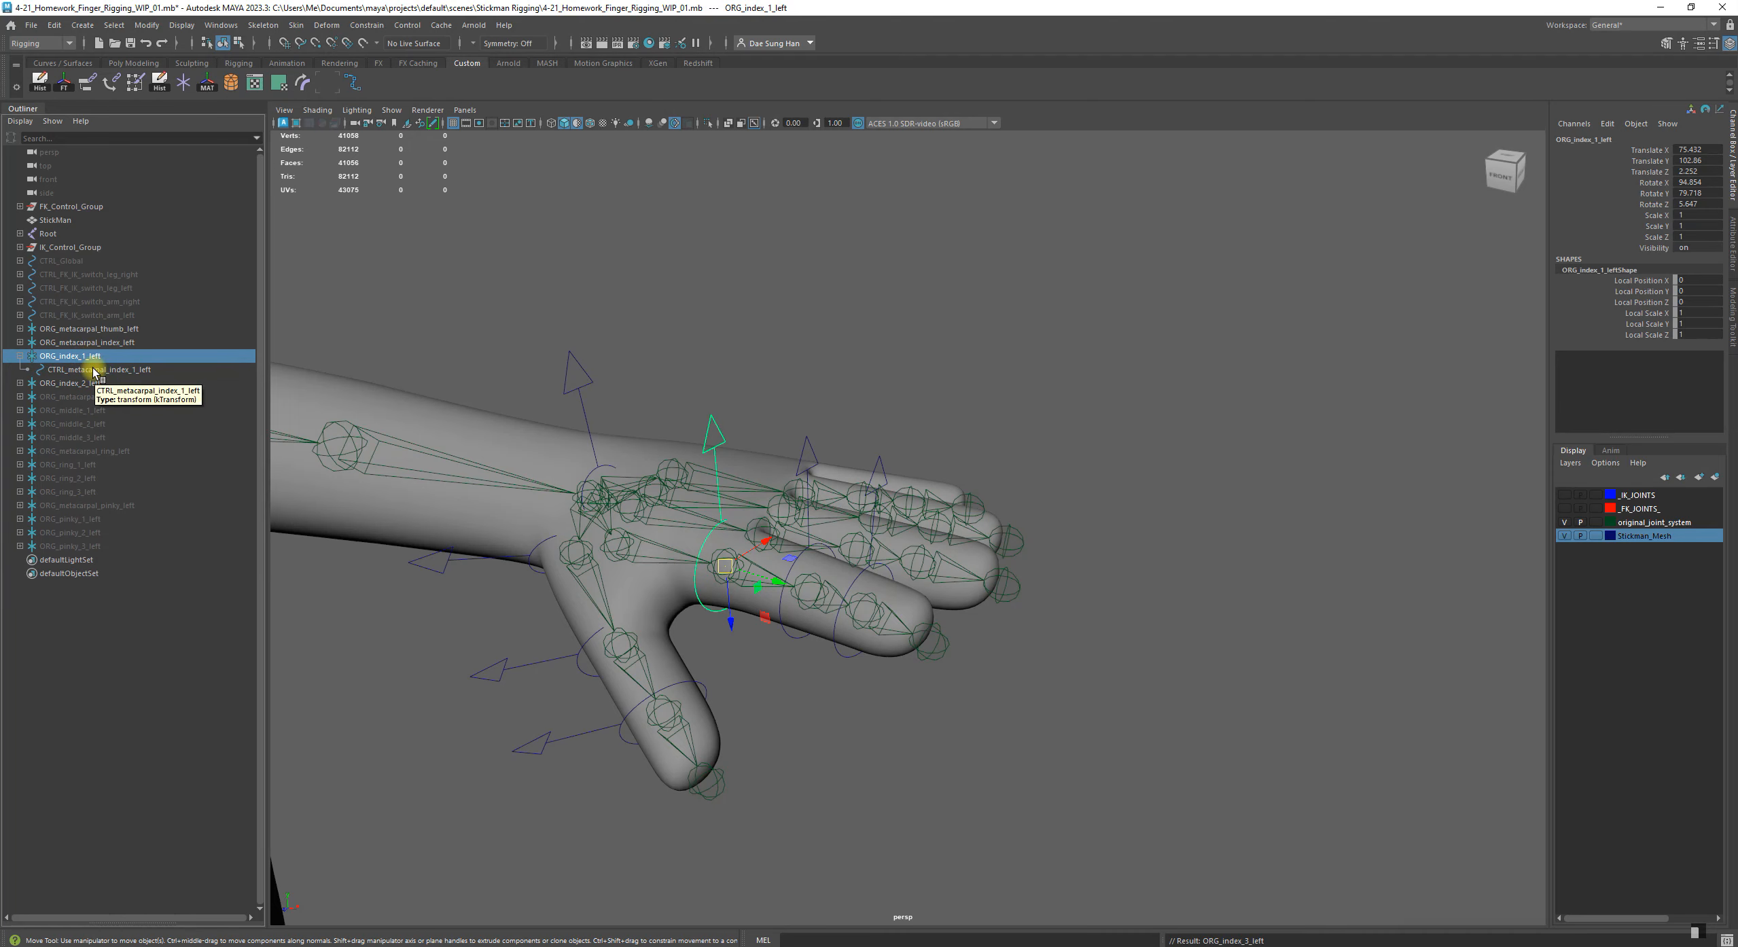
{"action": "left_click", "coordinate": [71, 371]}
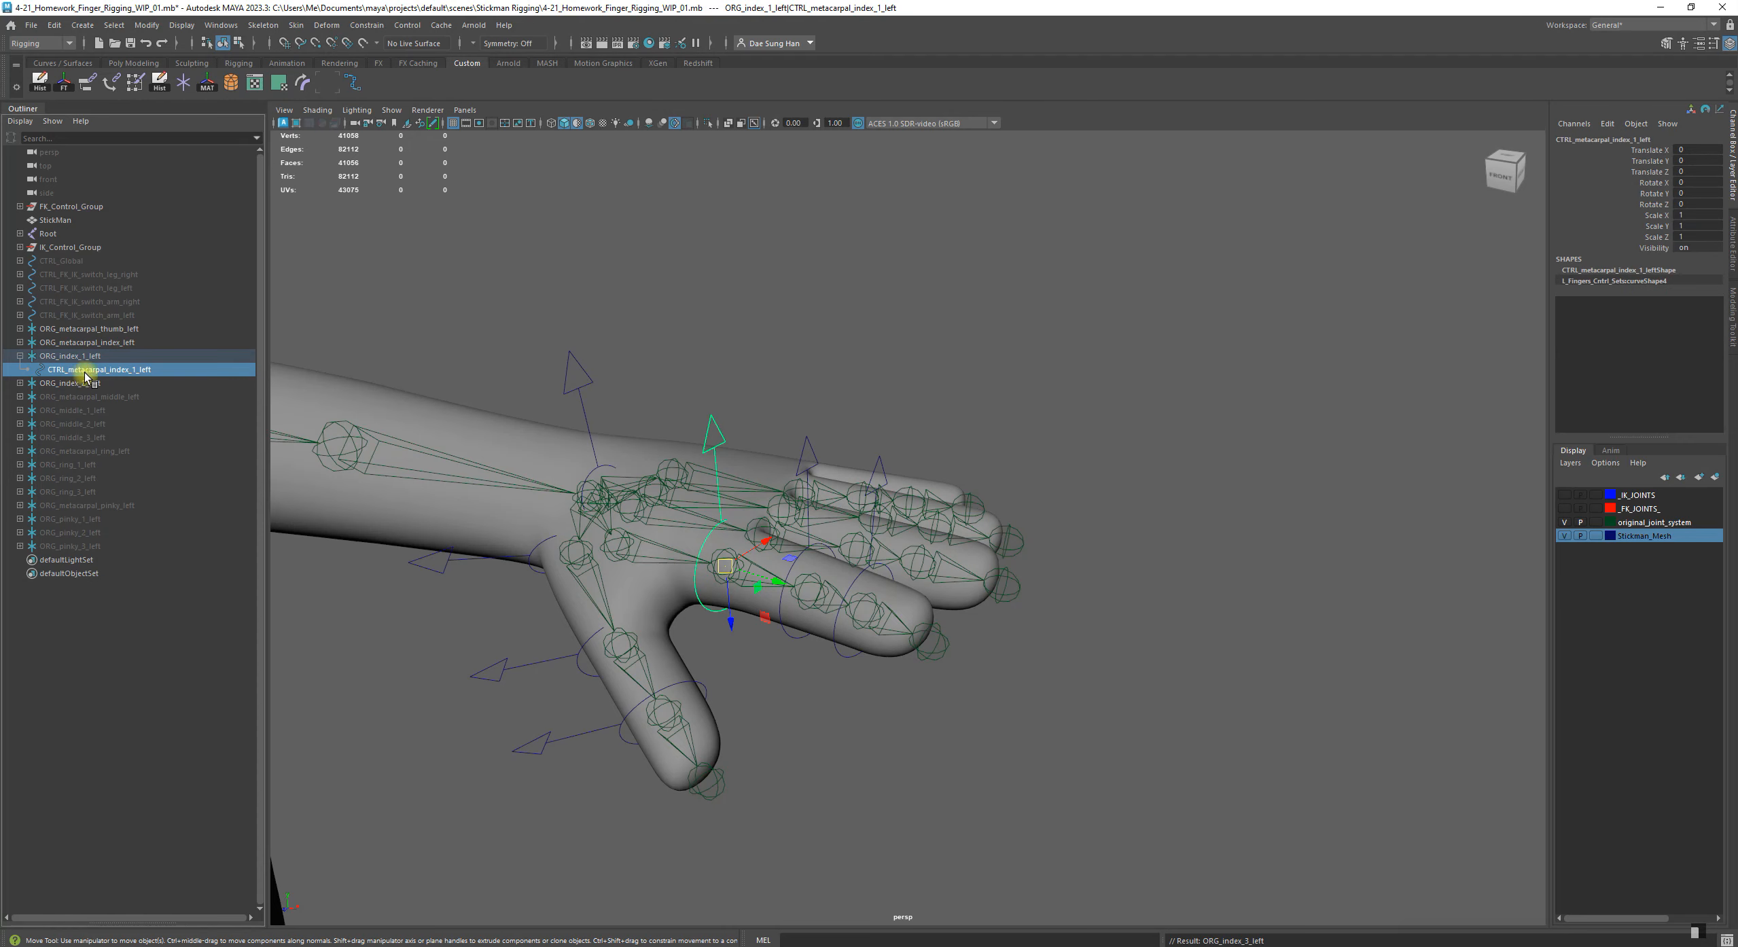
{"action": "left_click", "coordinate": [76, 385]}
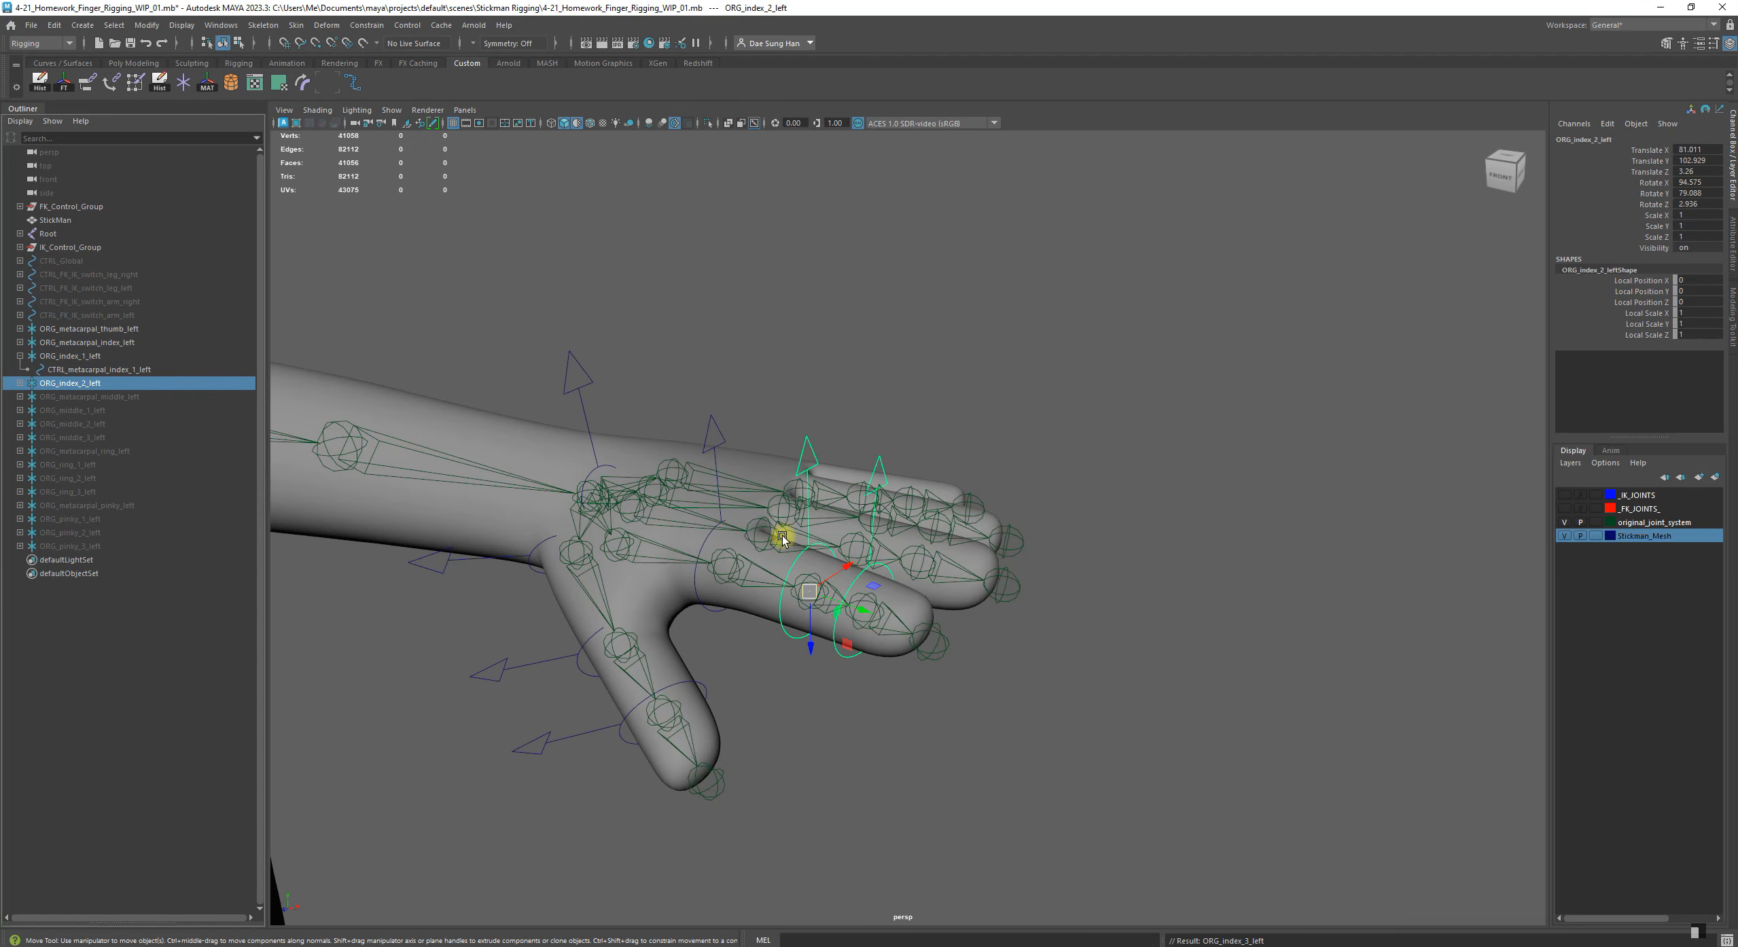
{"action": "left_click", "coordinate": [95, 371]}
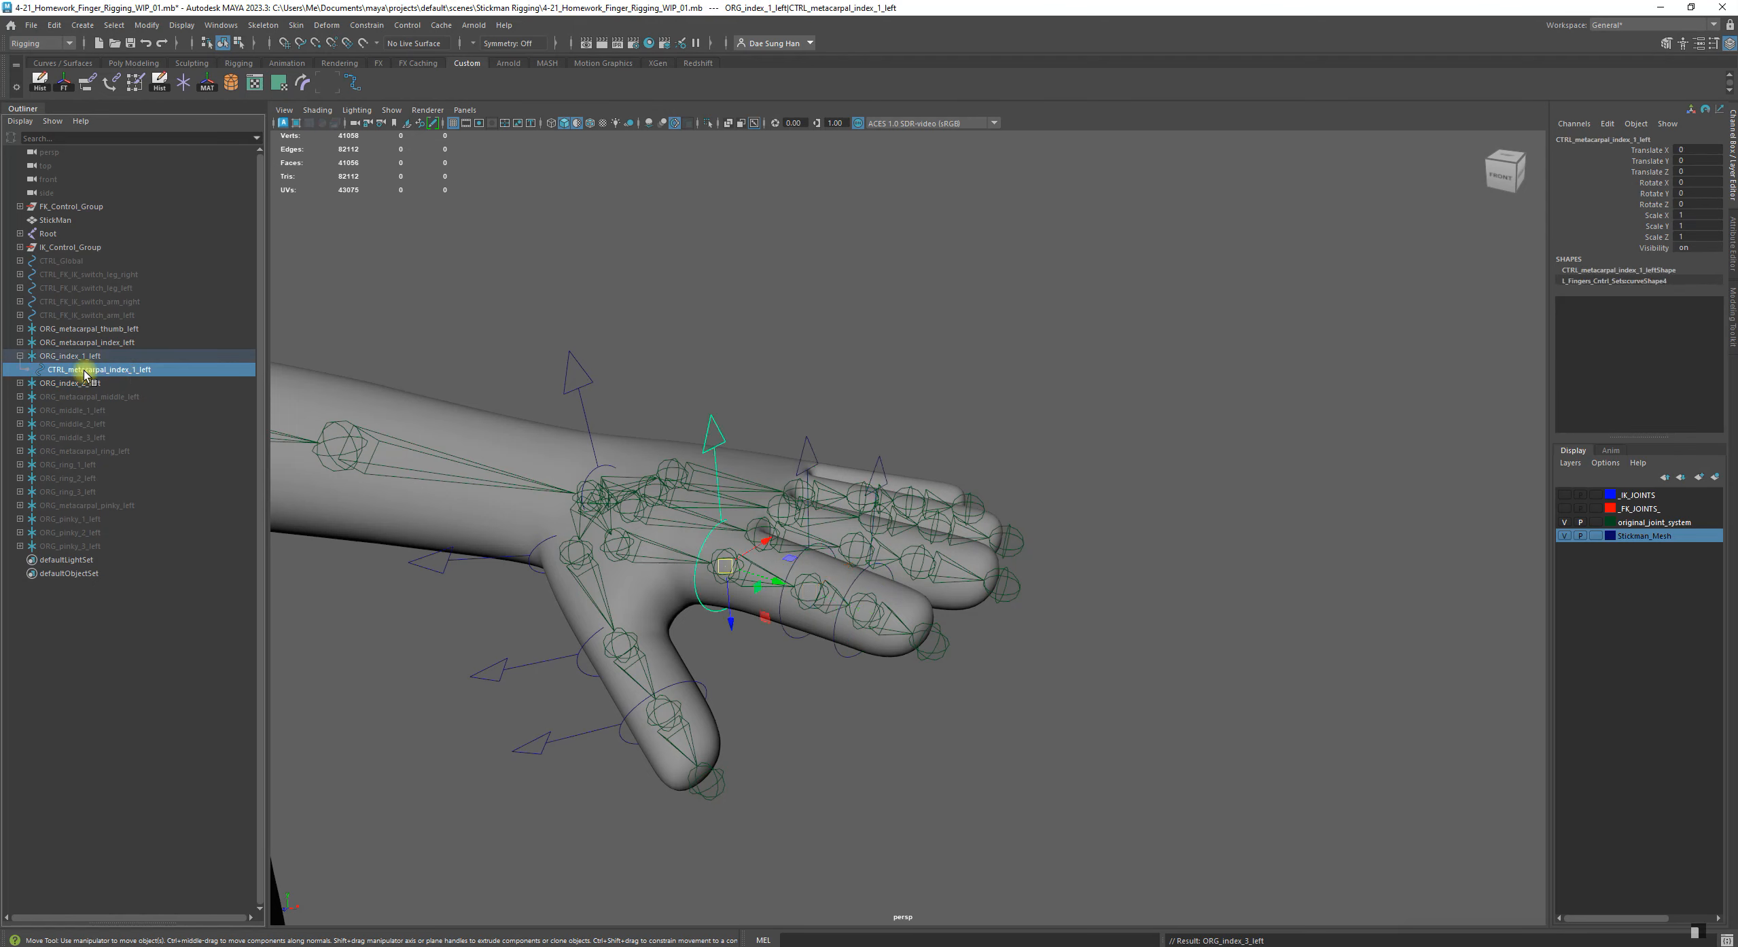
{"action": "left_click", "coordinate": [77, 384]}
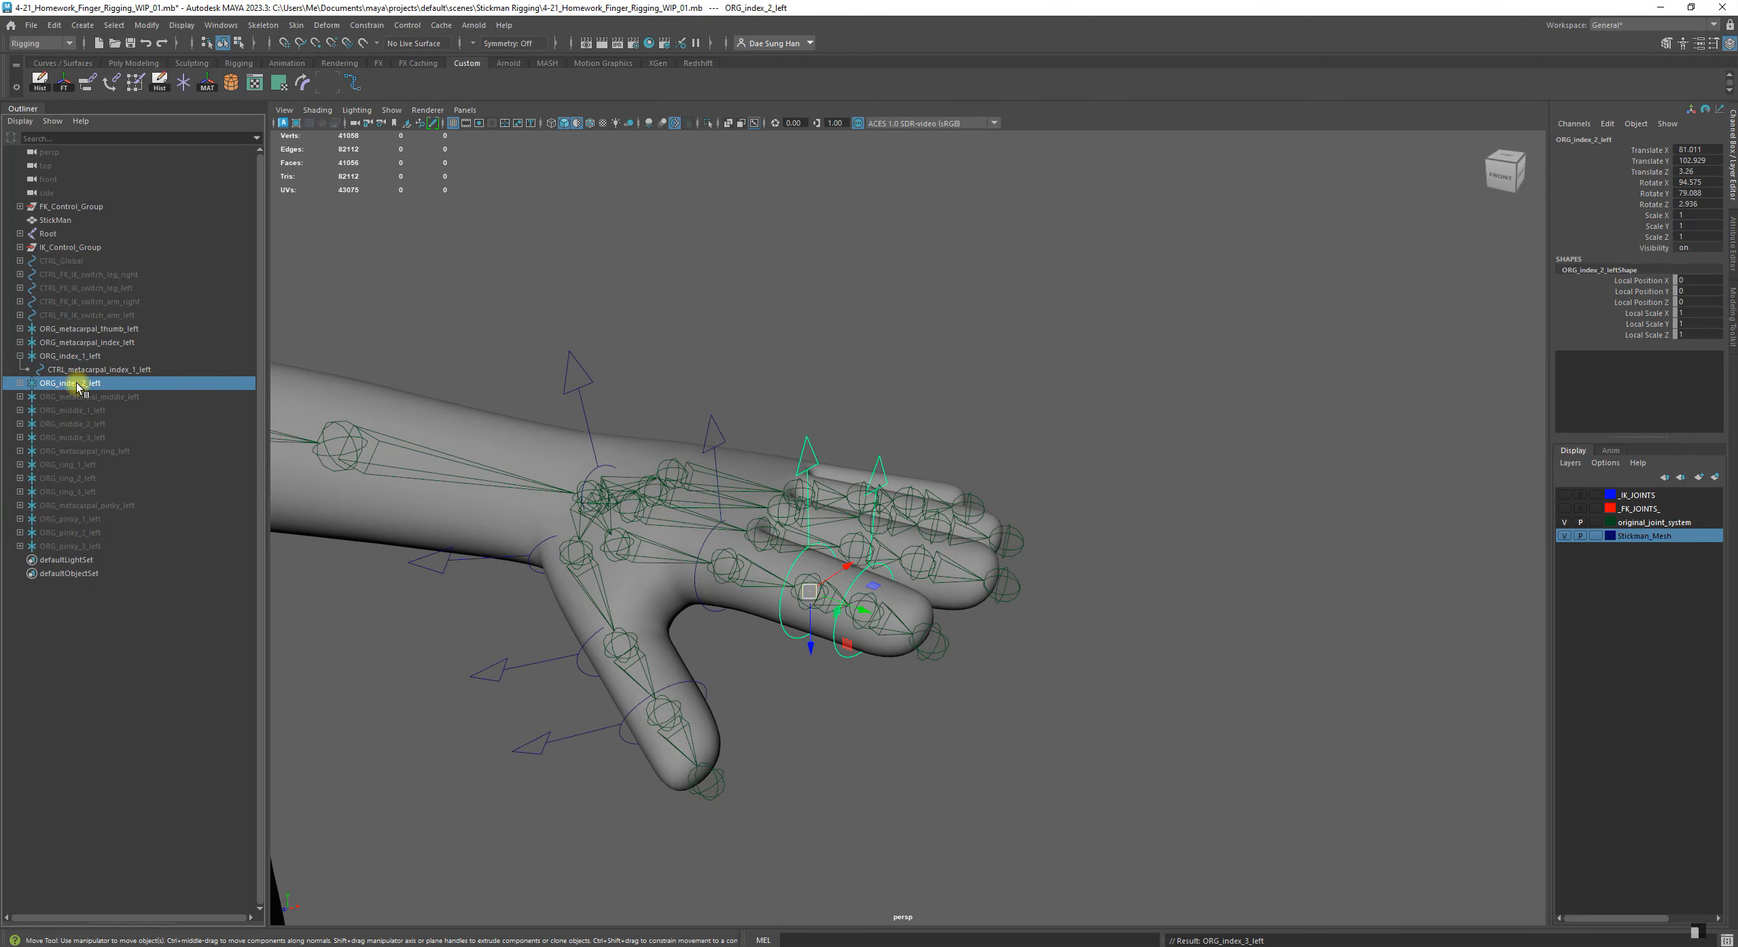
{"action": "middle_click_drag", "start_coordinate": [76, 383], "coordinate": [139, 372]}
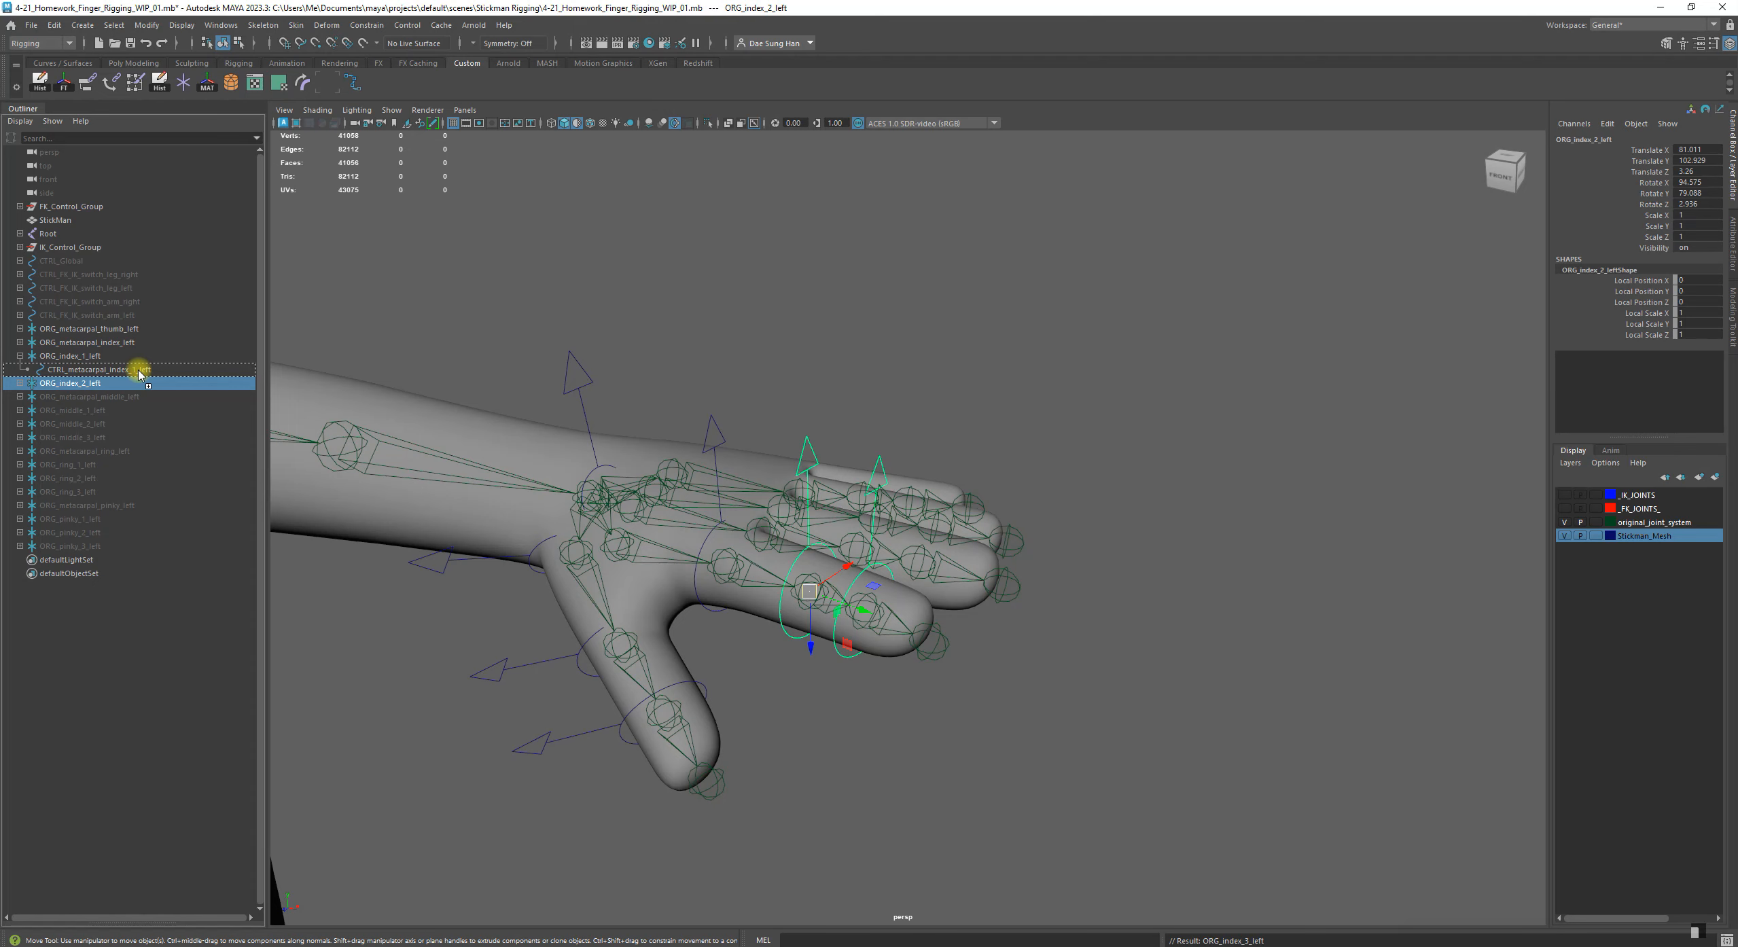
{"action": "middle_click_drag", "start_coordinate": [139, 372], "coordinate": [140, 373]}
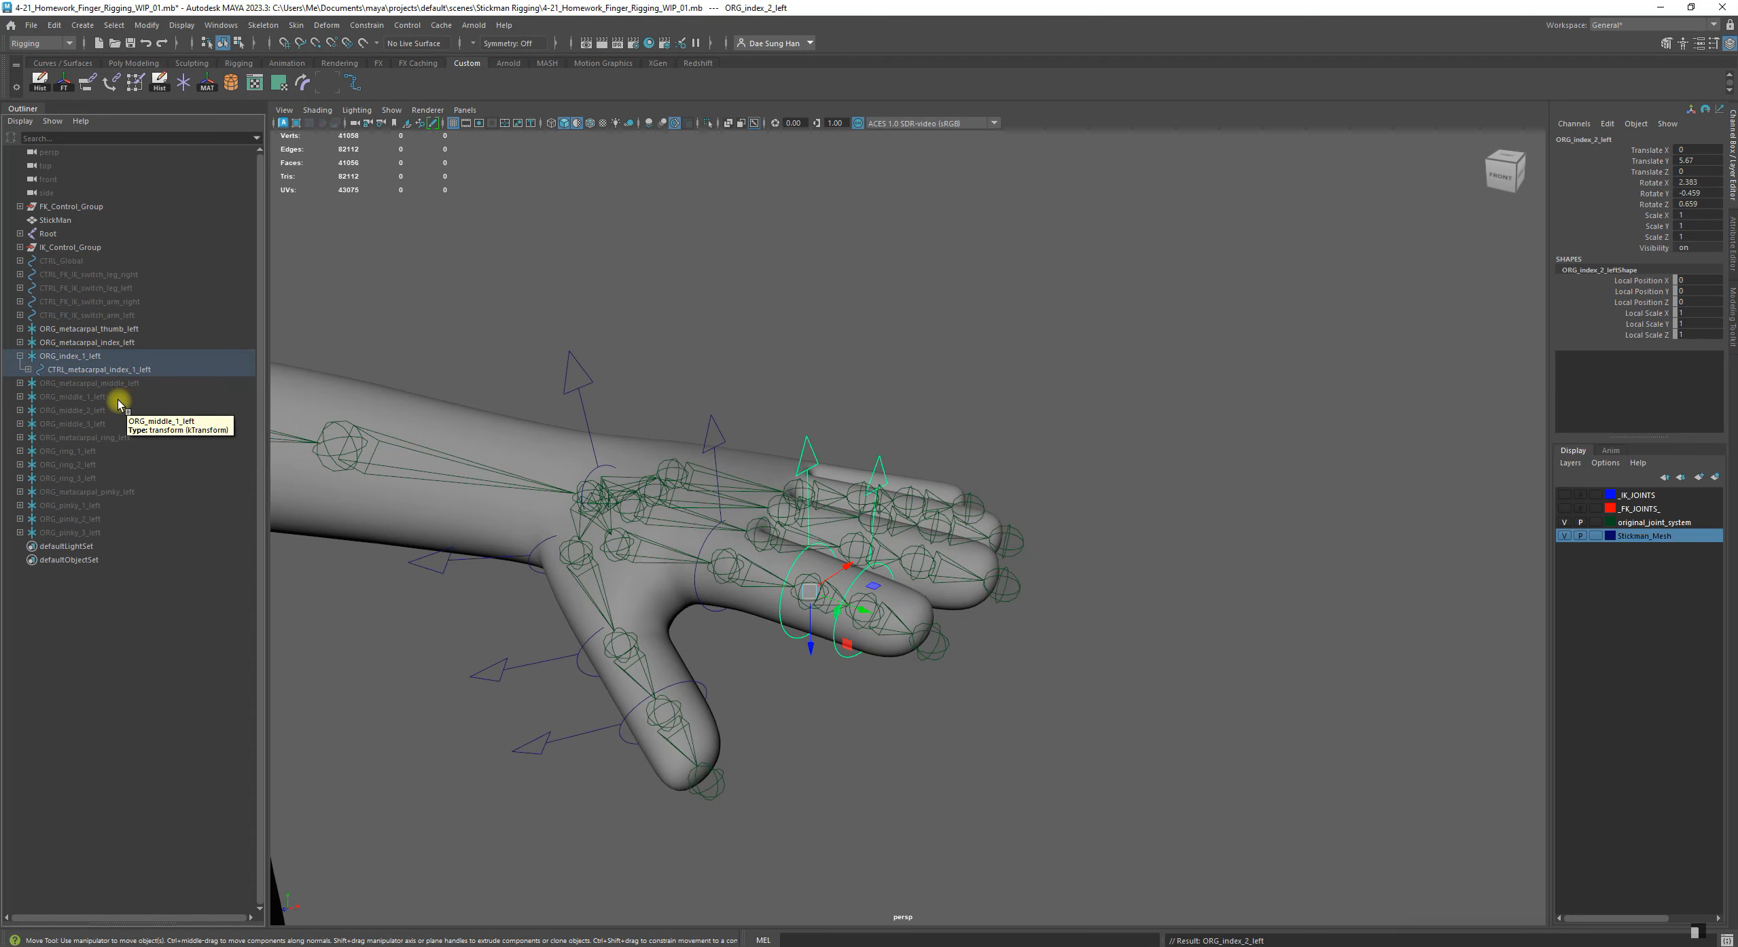
{"action": "key", "text": "ctrl+z"}
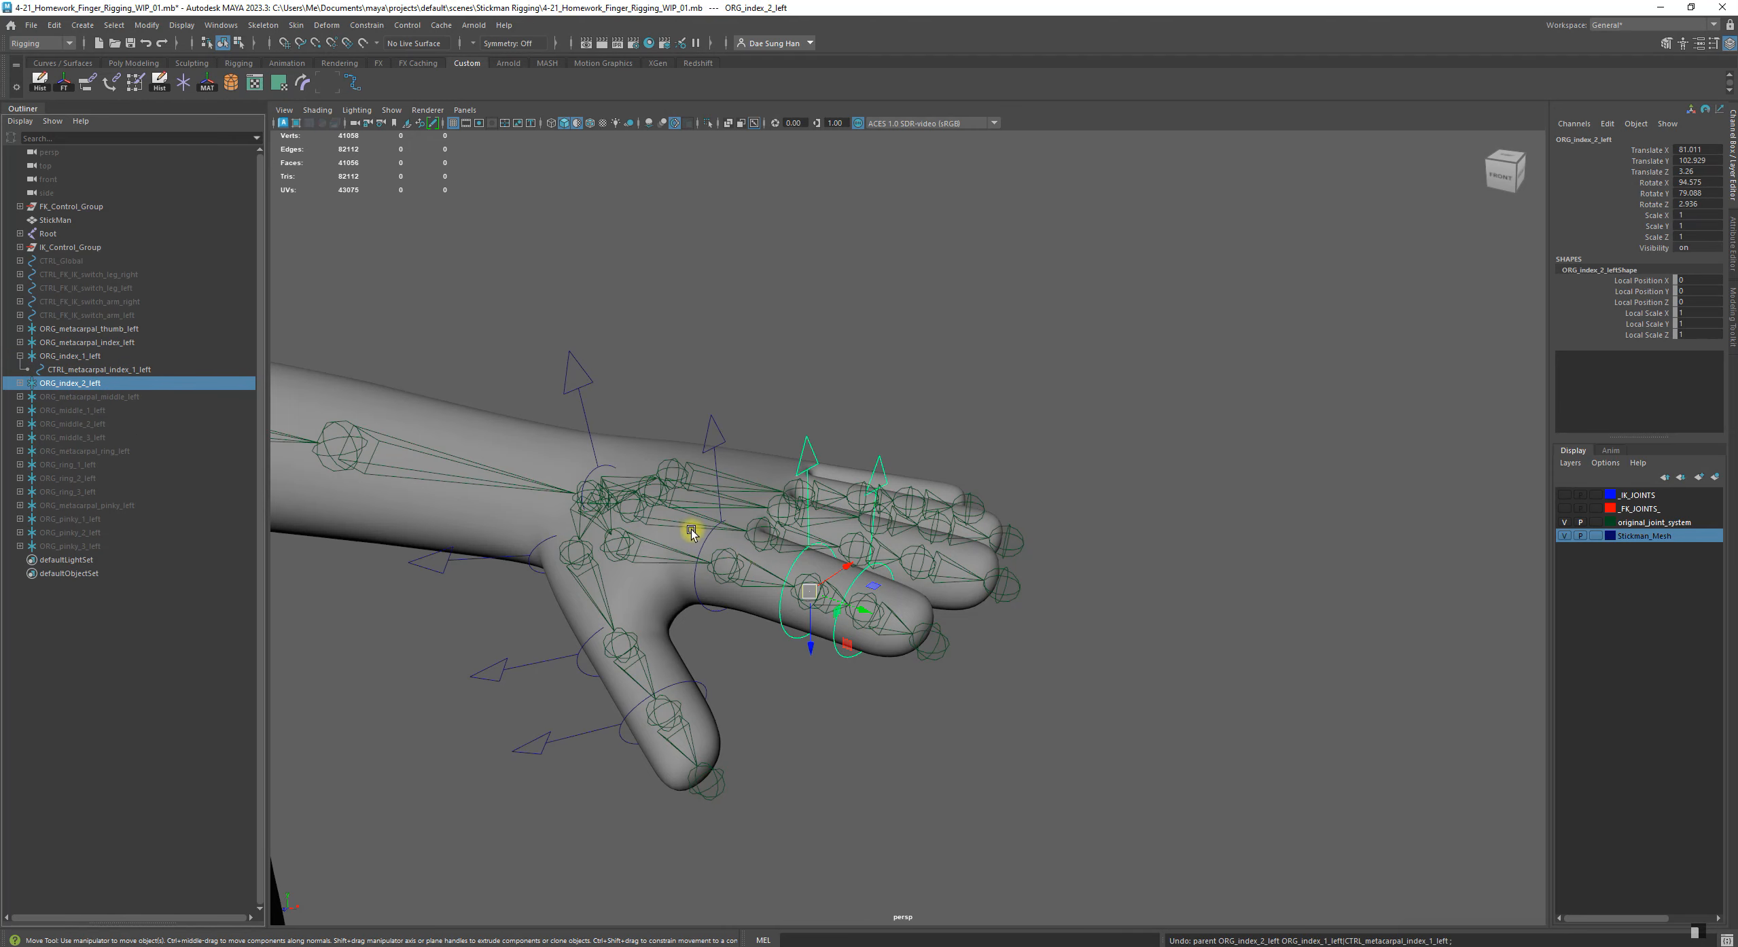
Rename the control inside ORG_index_1_left as CTRL_index_1_left, removing the word metacarpal from its name
{"action": "left_click", "coordinate": [711, 543]}
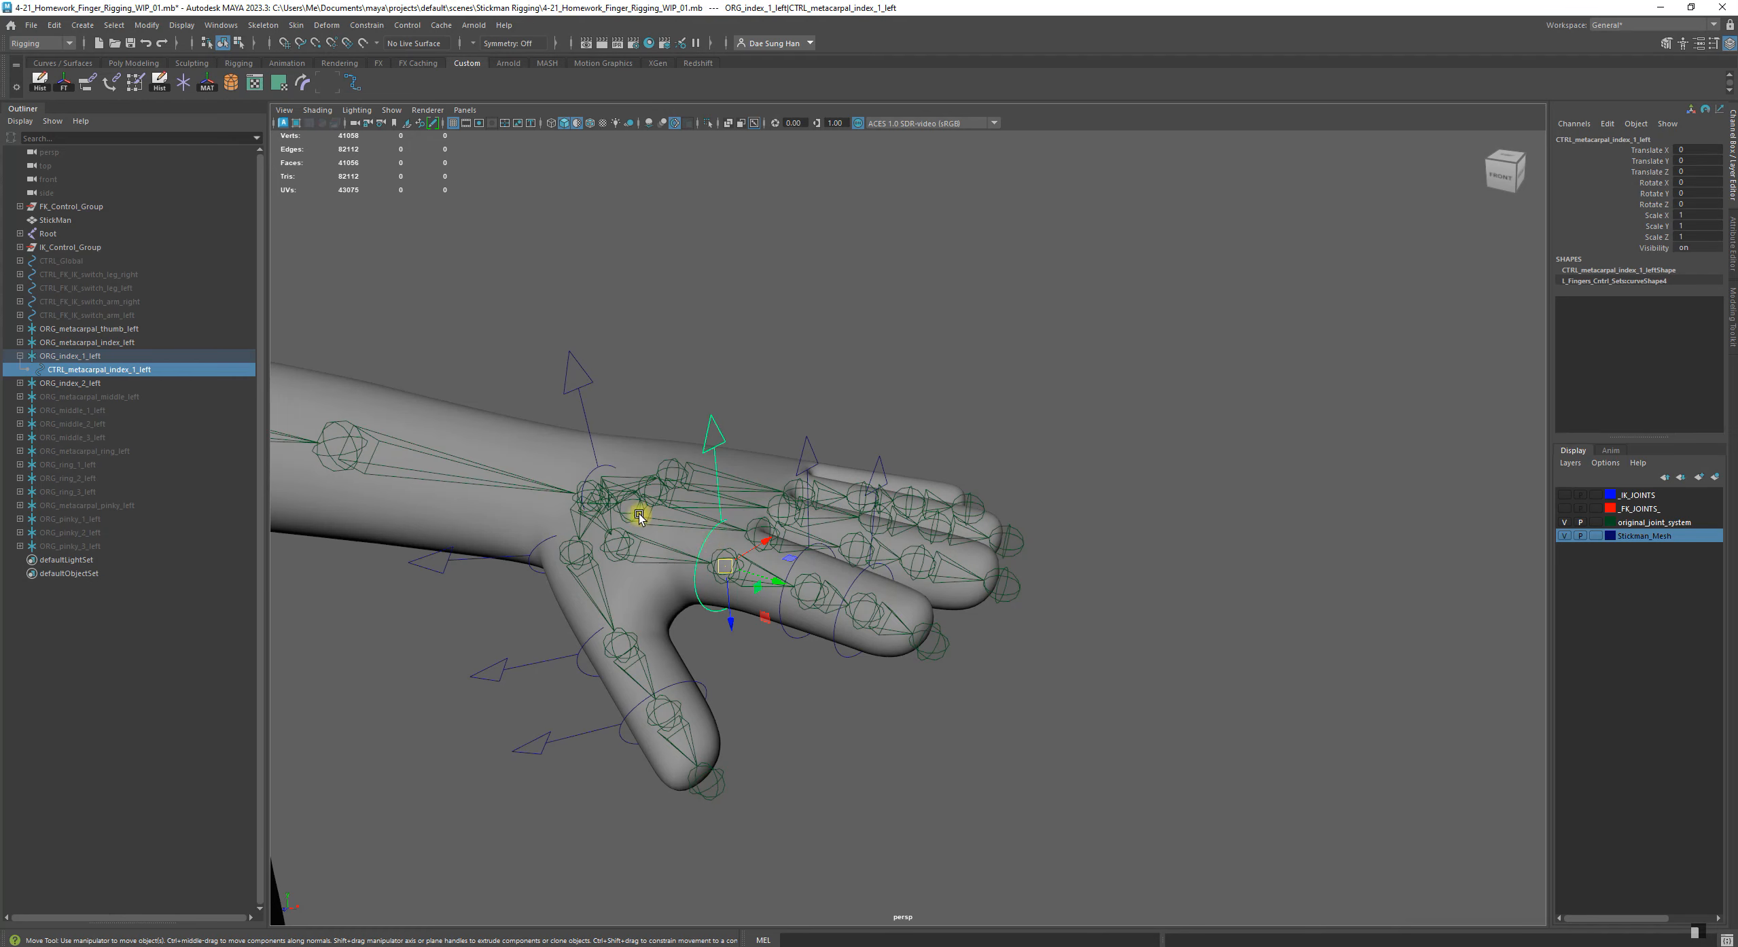
{"action": "left_click", "coordinate": [159, 660]}
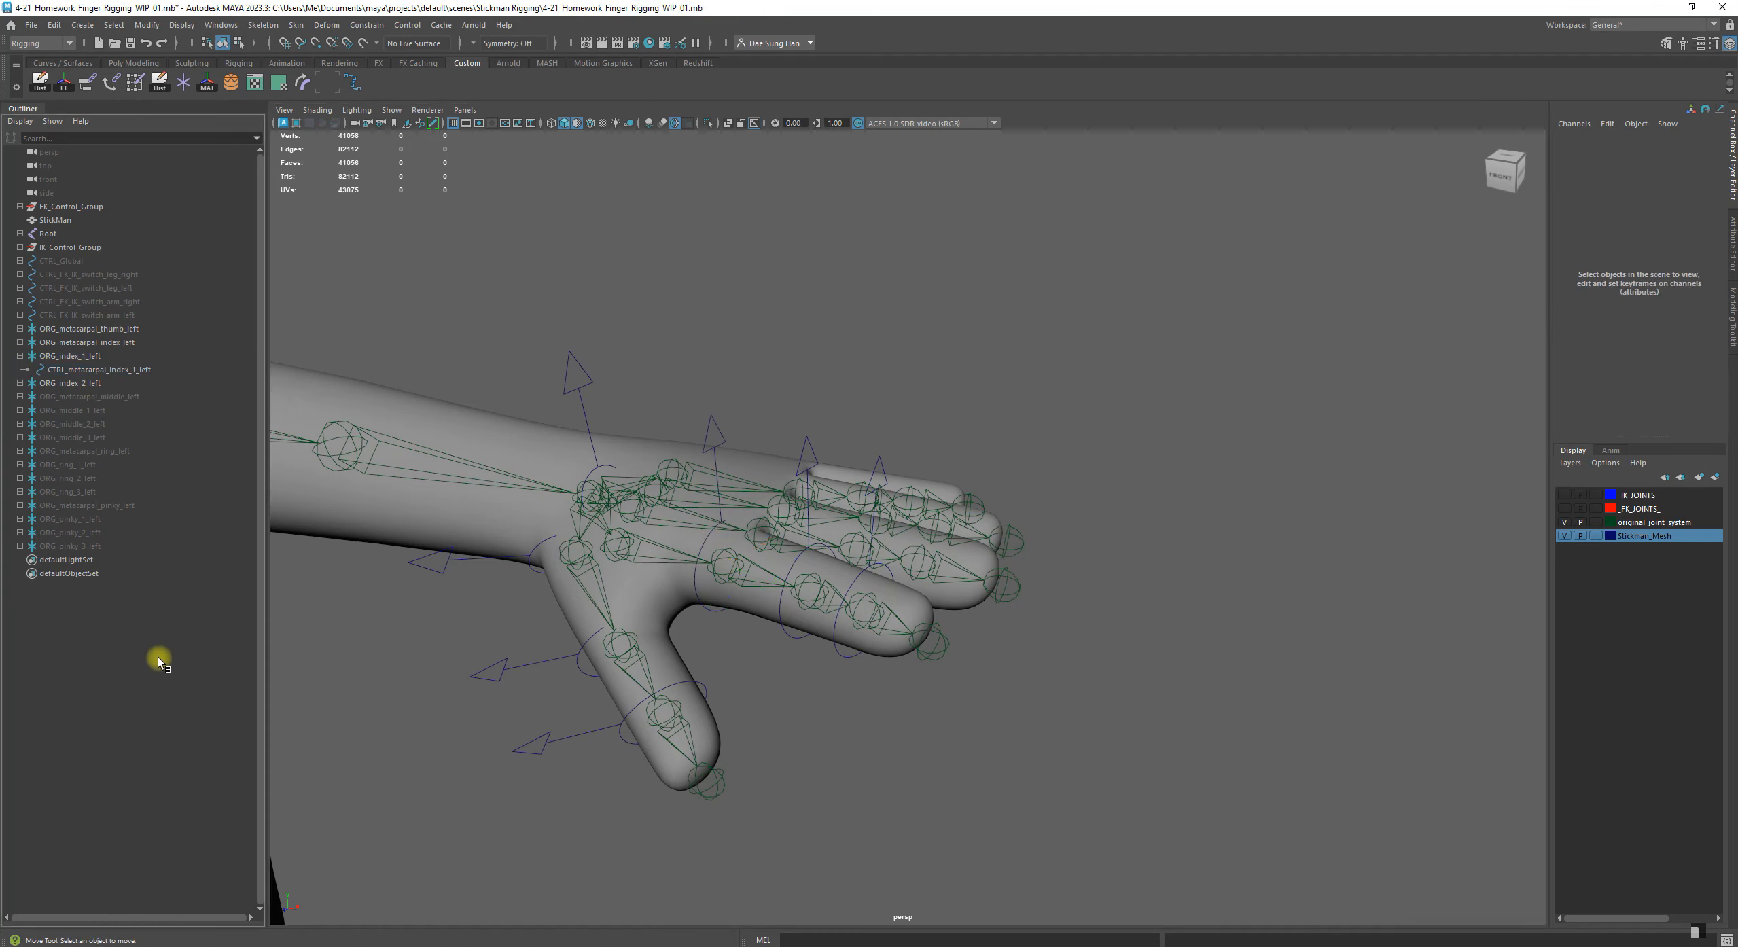
{"action": "left_click", "coordinate": [98, 372]}
{"action": "left_click", "coordinate": [50, 357]}
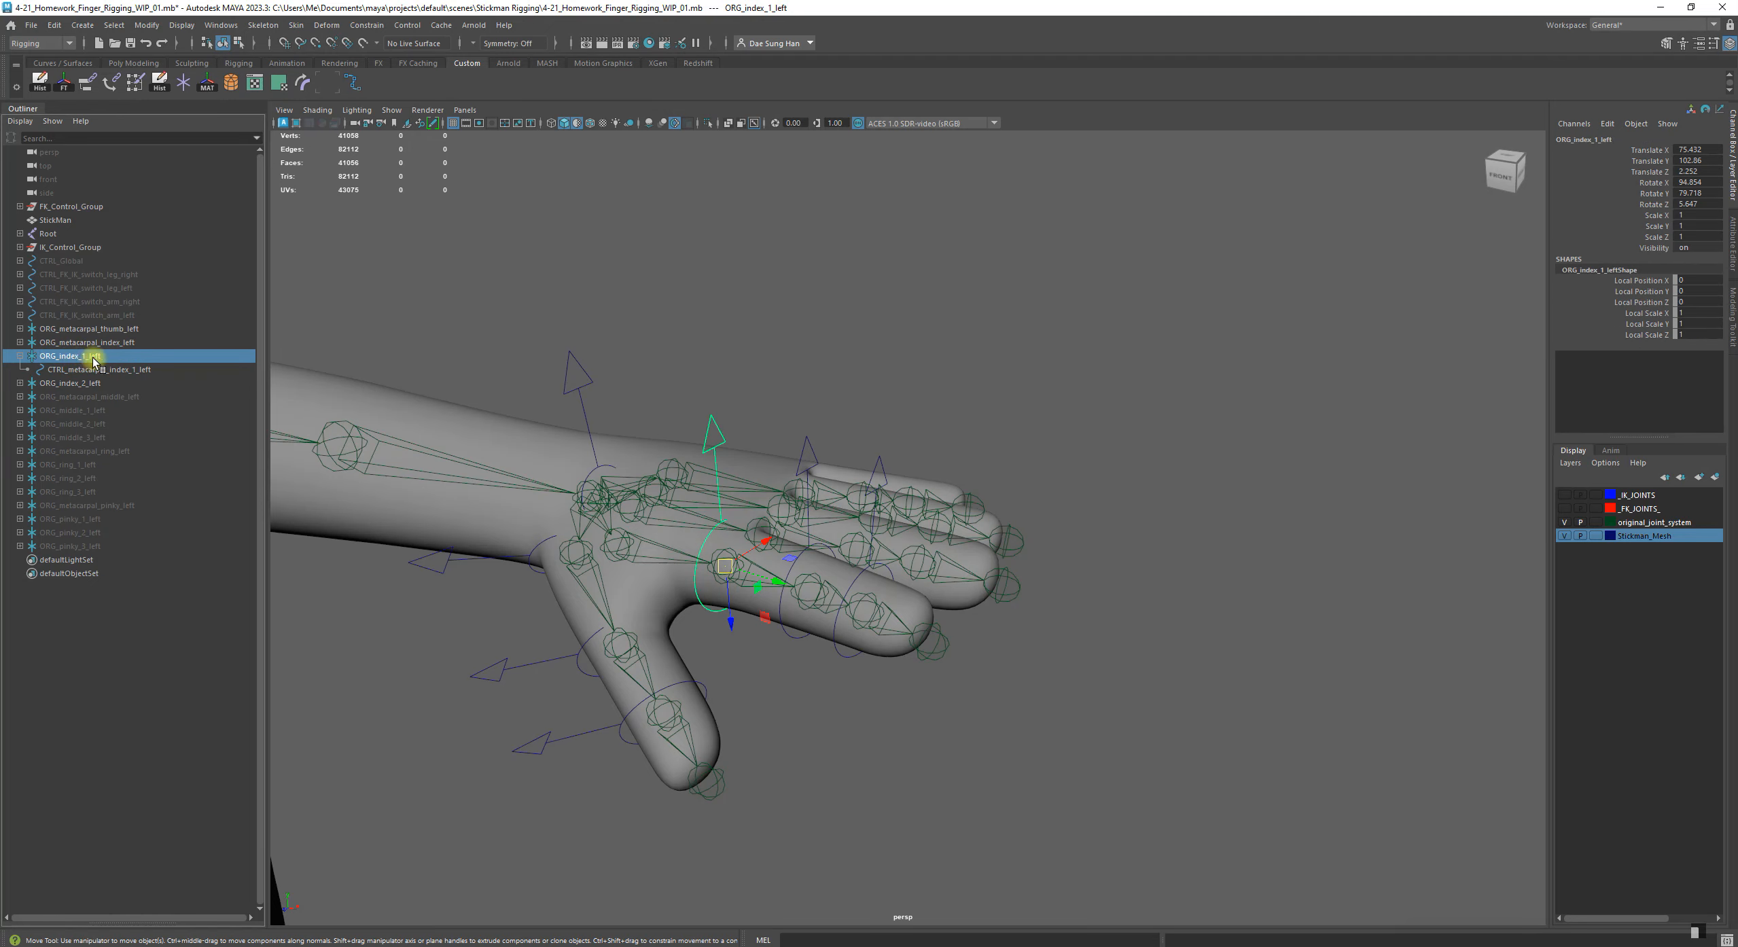
{"action": "left_click", "coordinate": [75, 373]}
{"action": "double_click", "coordinate": [102, 372]}
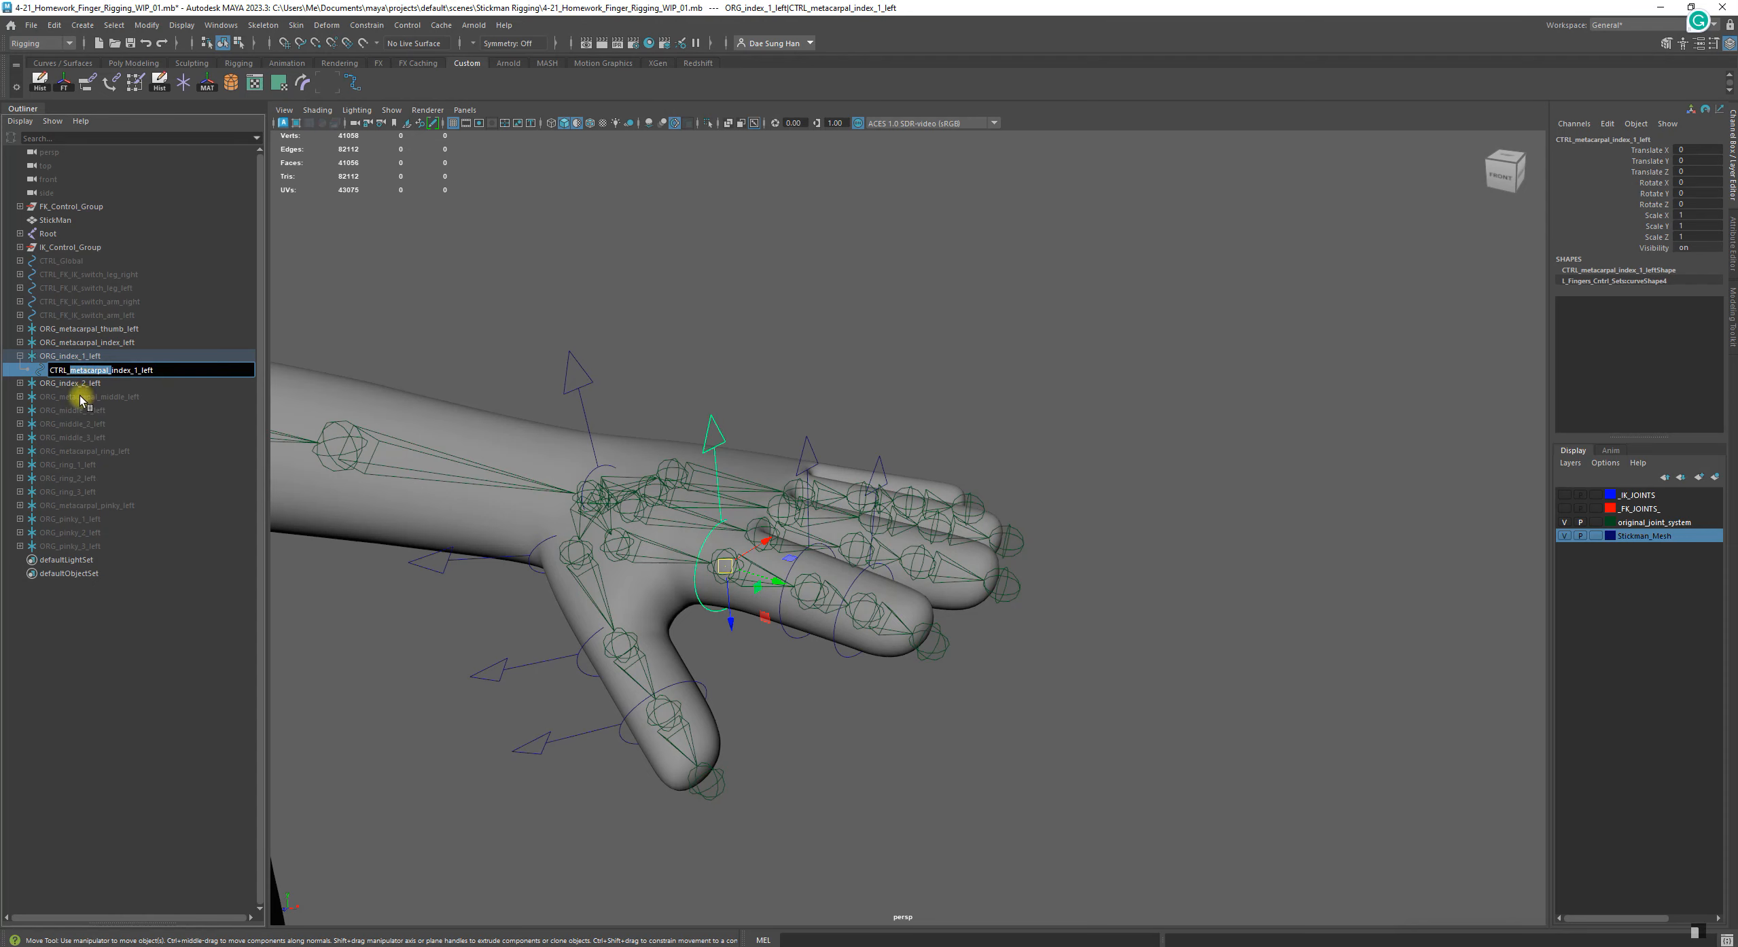
{"action": "key", "text": "BackSpace"}
{"action": "key", "text": "Return"}
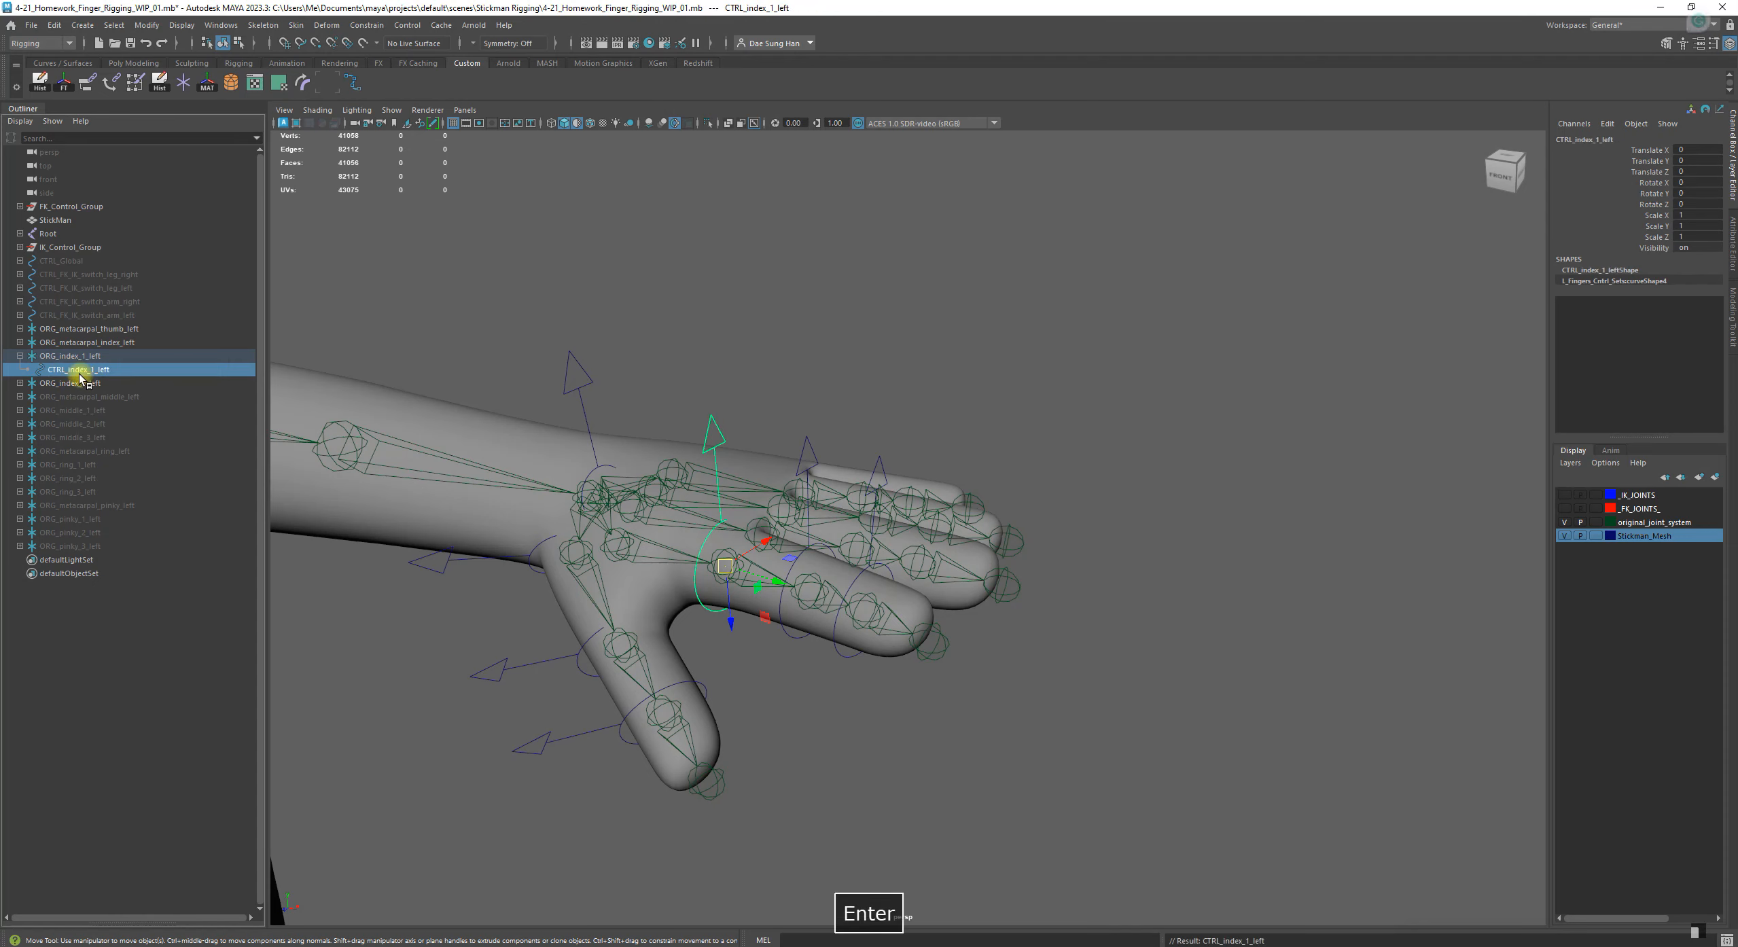
Parent the group ORG_index_2_left under the control CTRL_index_1_left
{"action": "left_click", "coordinate": [76, 343]}
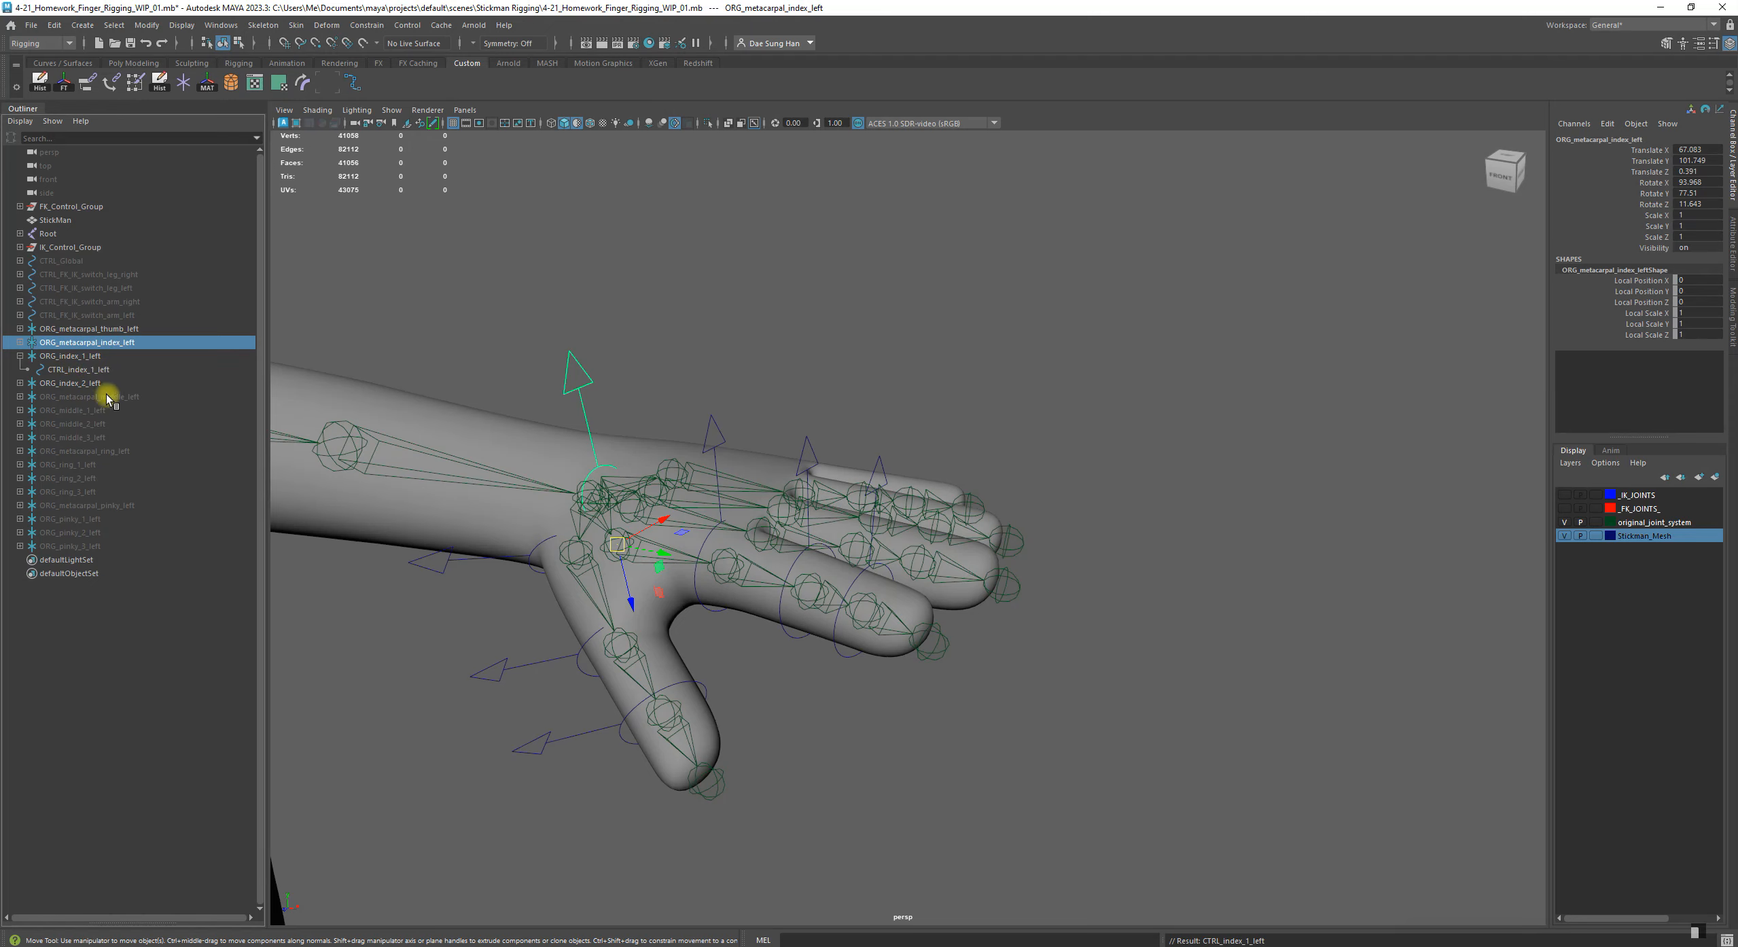
{"action": "left_click_drag", "start_coordinate": [795, 517], "coordinate": [714, 489], "text": "alt"}
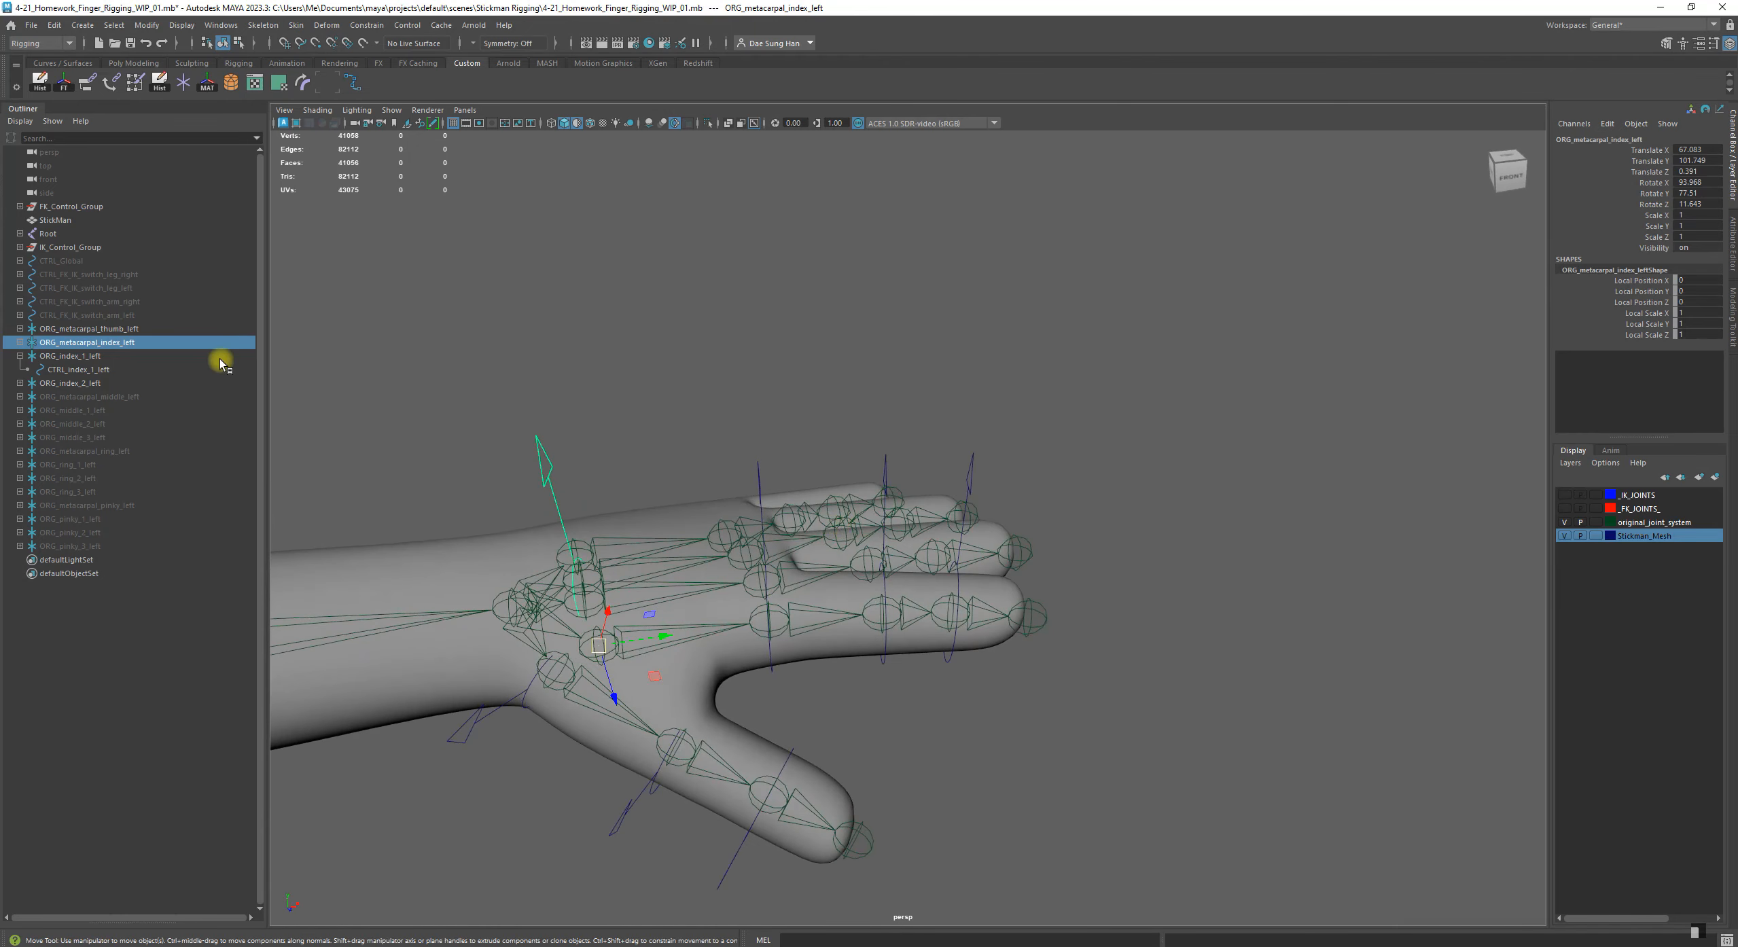
{"action": "left_click", "coordinate": [83, 384]}
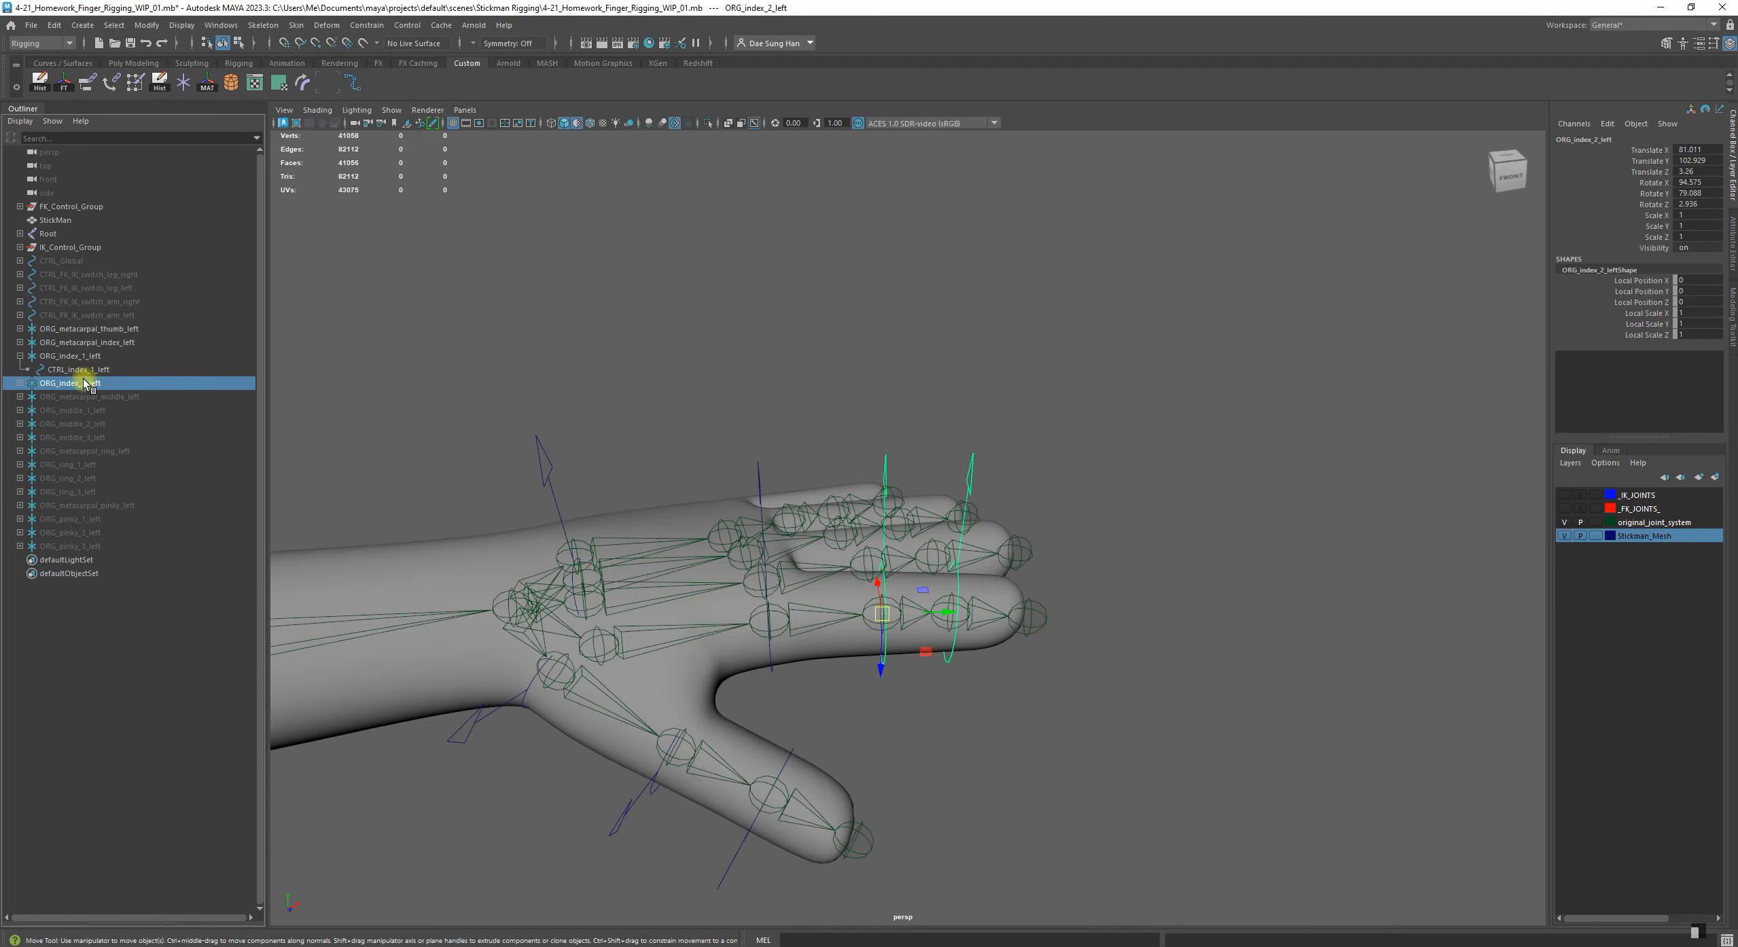
{"action": "left_click_drag", "start_coordinate": [612, 476], "coordinate": [759, 488], "text": "alt"}
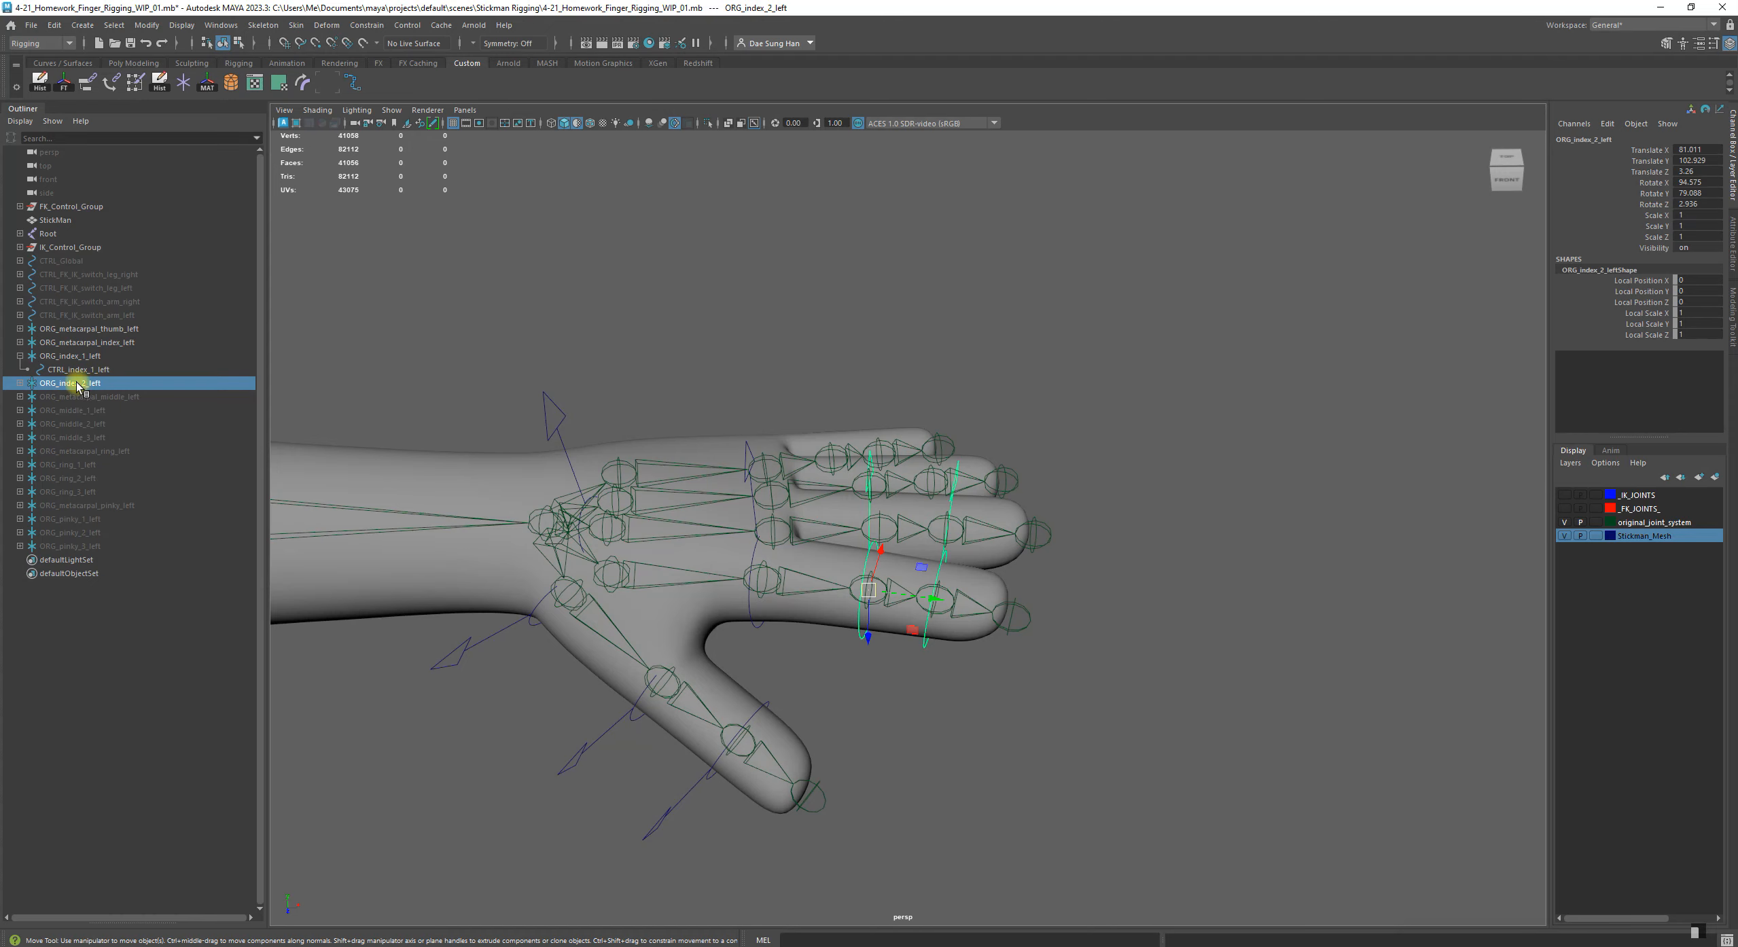
{"action": "left_click_drag", "start_coordinate": [748, 604], "coordinate": [887, 615], "text": "alt"}
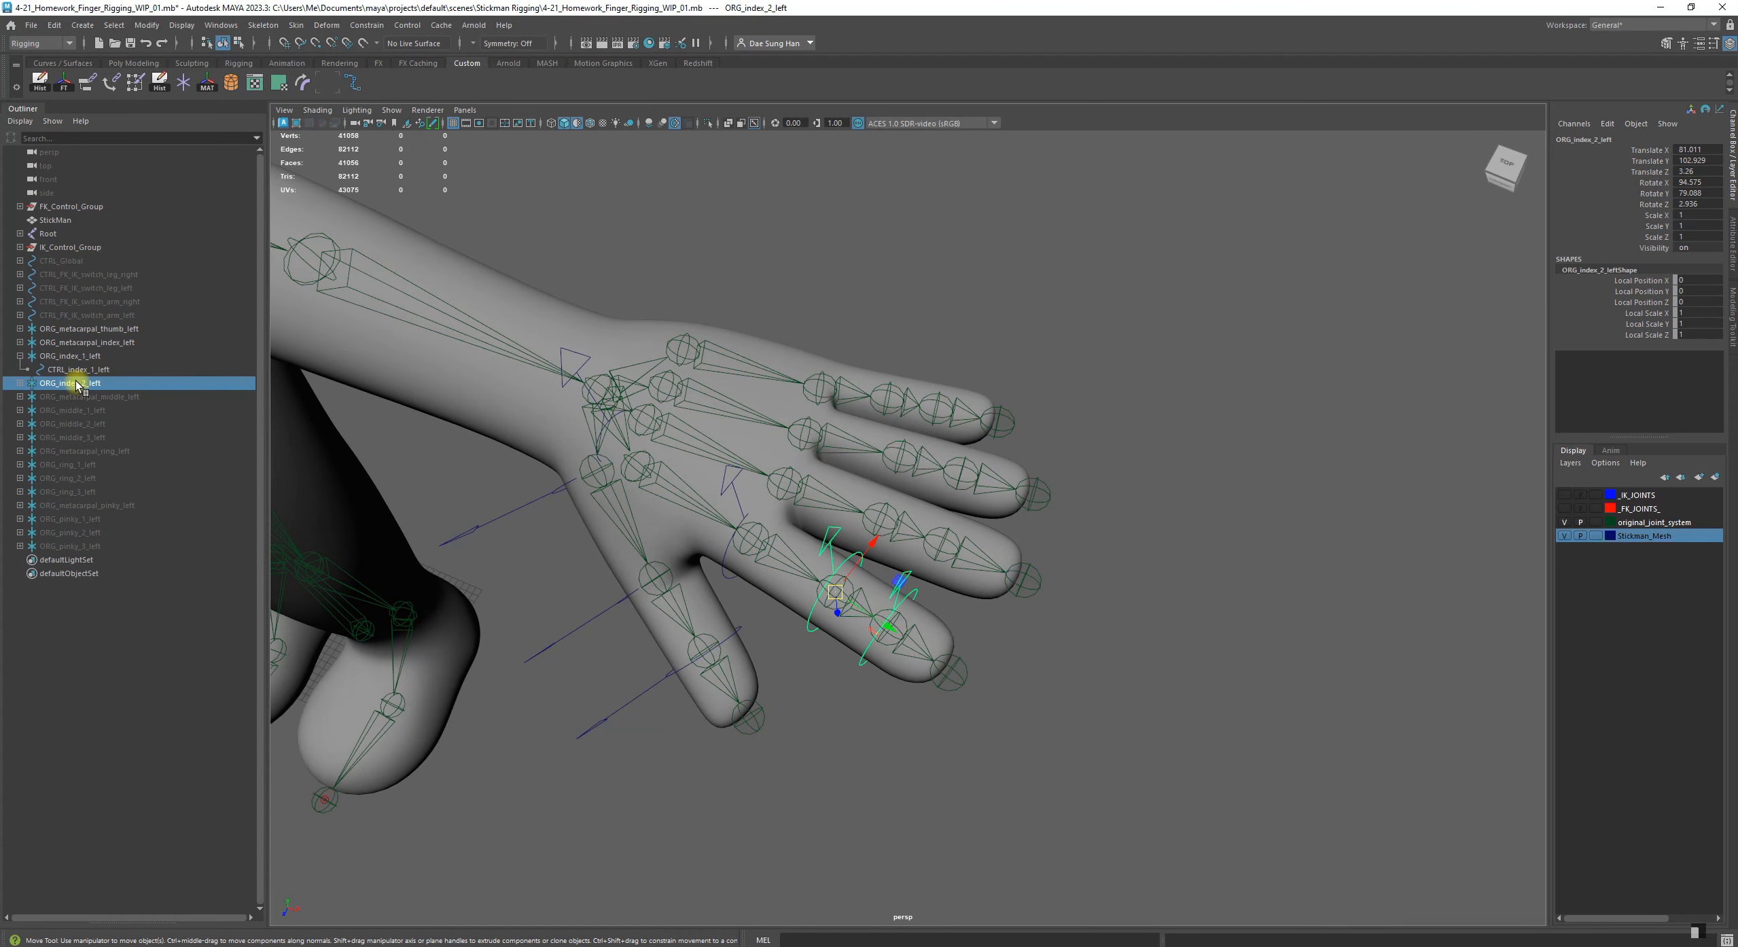
{"action": "middle_click_drag", "start_coordinate": [81, 386], "coordinate": [102, 372]}
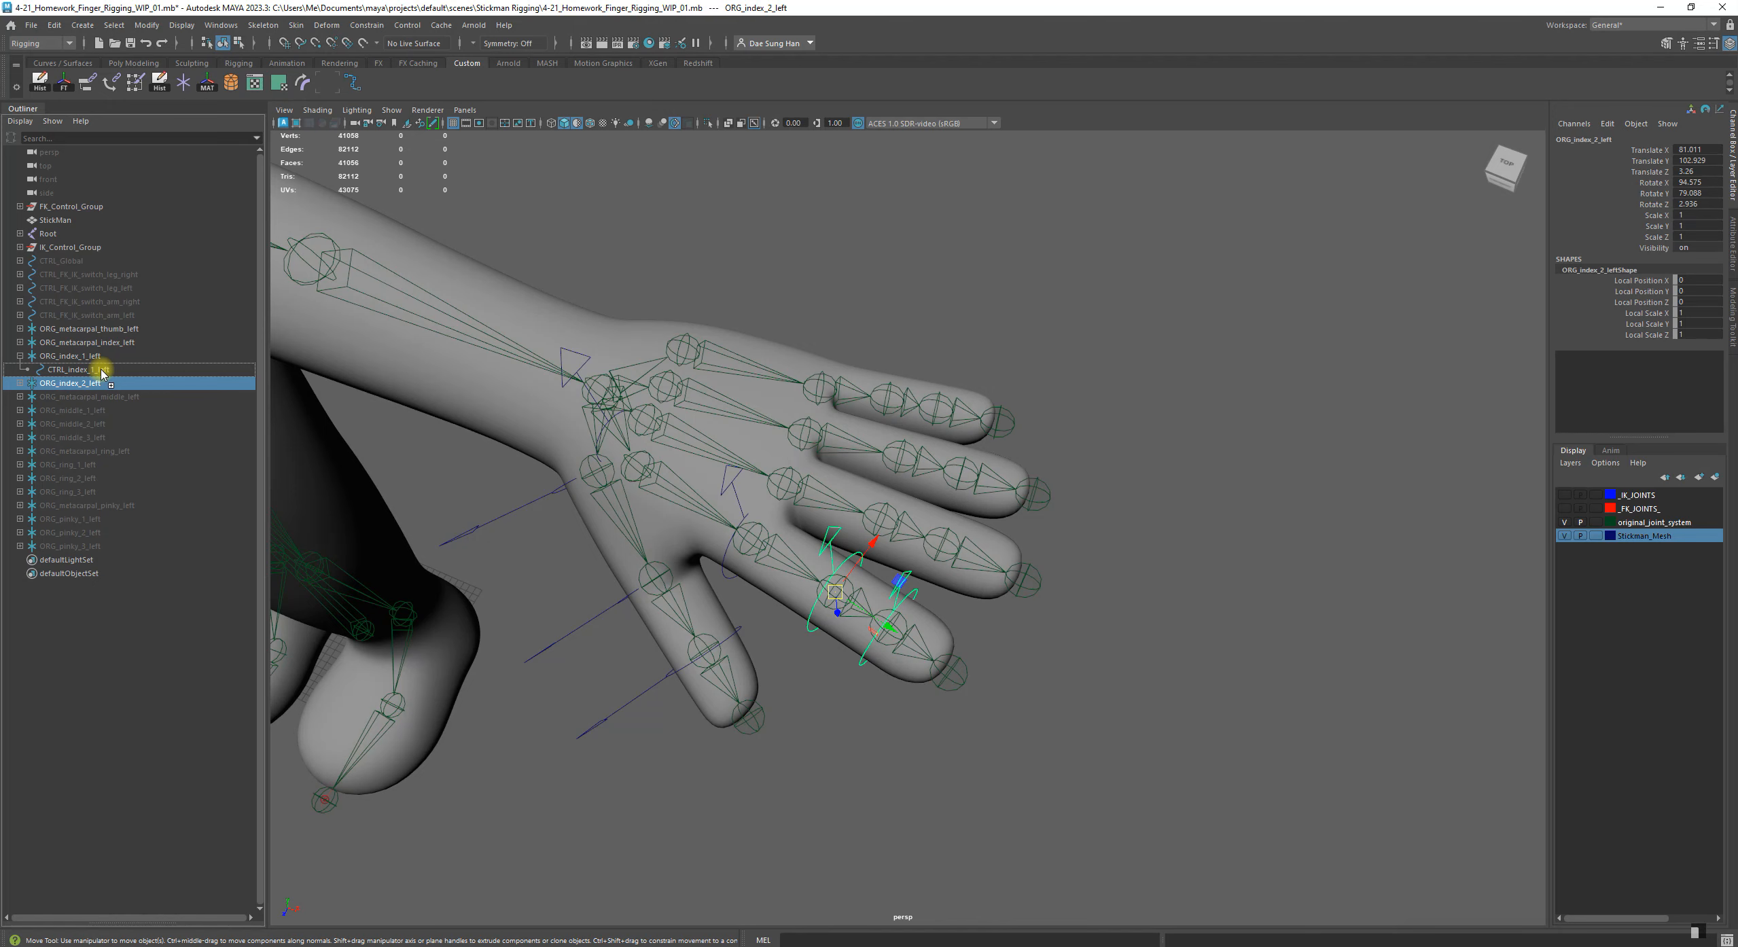
{"action": "middle_click_drag", "start_coordinate": [102, 372], "coordinate": [101, 372]}
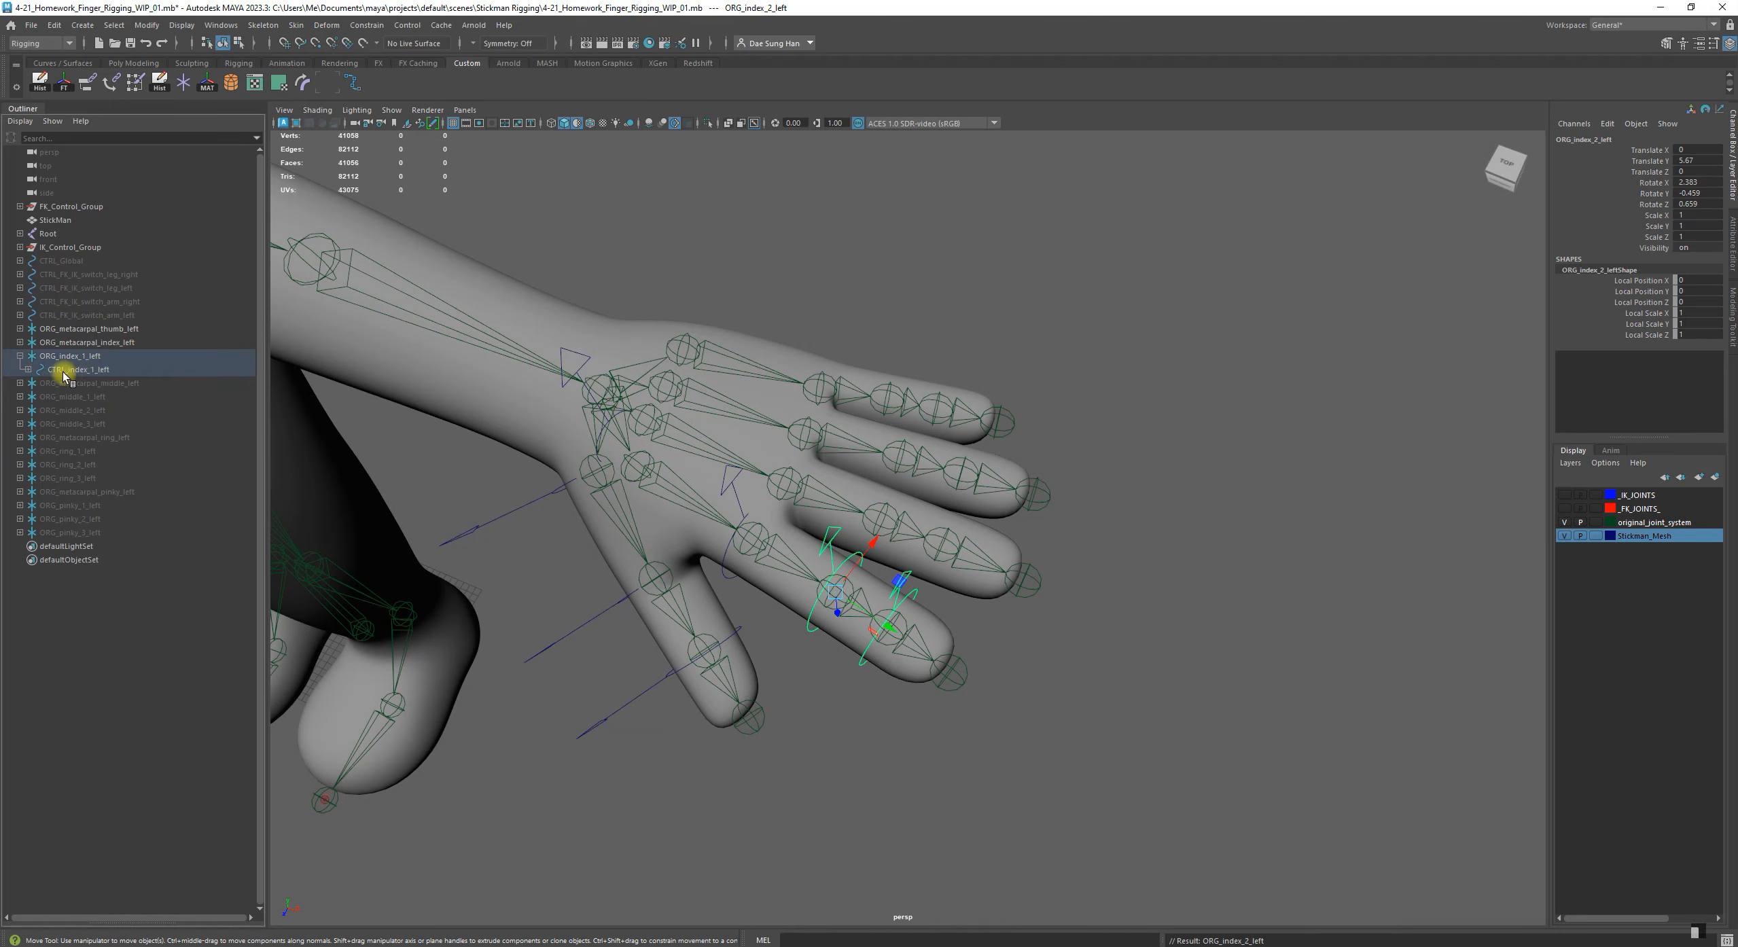
Check the controls nested under CTRL_index_1_left on the index finger, and collapse and select the group ORG_index_1_left
{"action": "left_click", "coordinate": [84, 372]}
{"action": "left_click_drag", "start_coordinate": [706, 500], "coordinate": [806, 486], "text": "alt"}
{"action": "middle_click_drag", "start_coordinate": [806, 486], "coordinate": [884, 500], "text": "alt"}
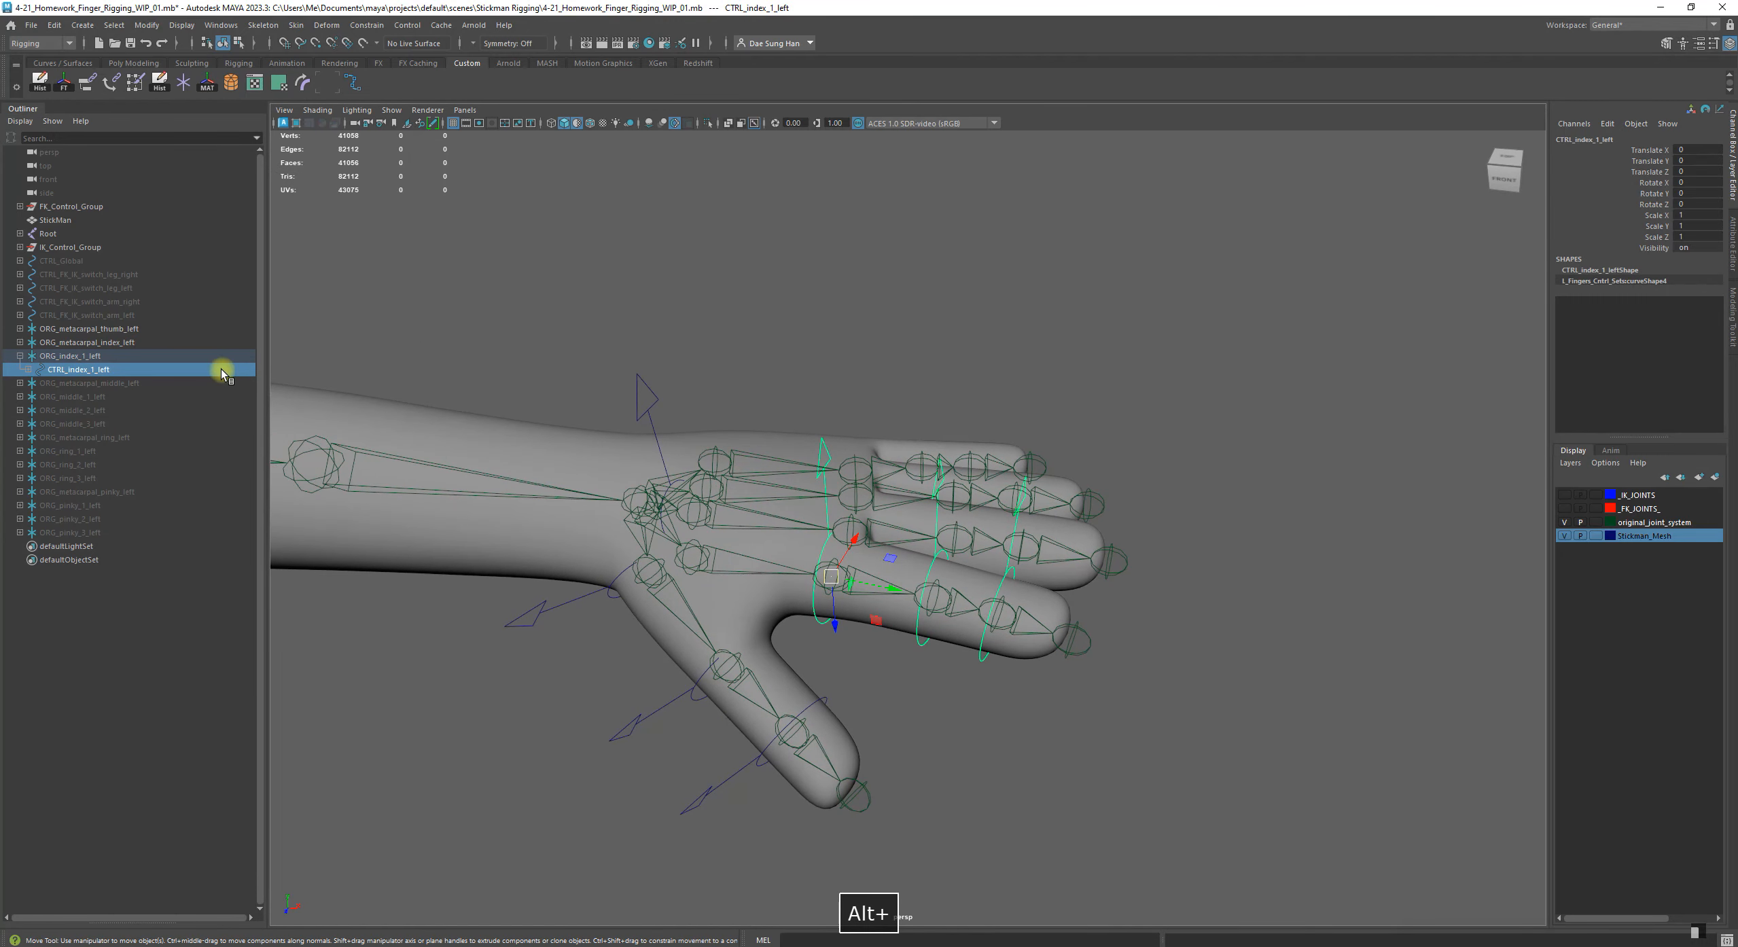
{"action": "left_click", "coordinate": [19, 356]}
{"action": "left_click", "coordinate": [82, 356]}
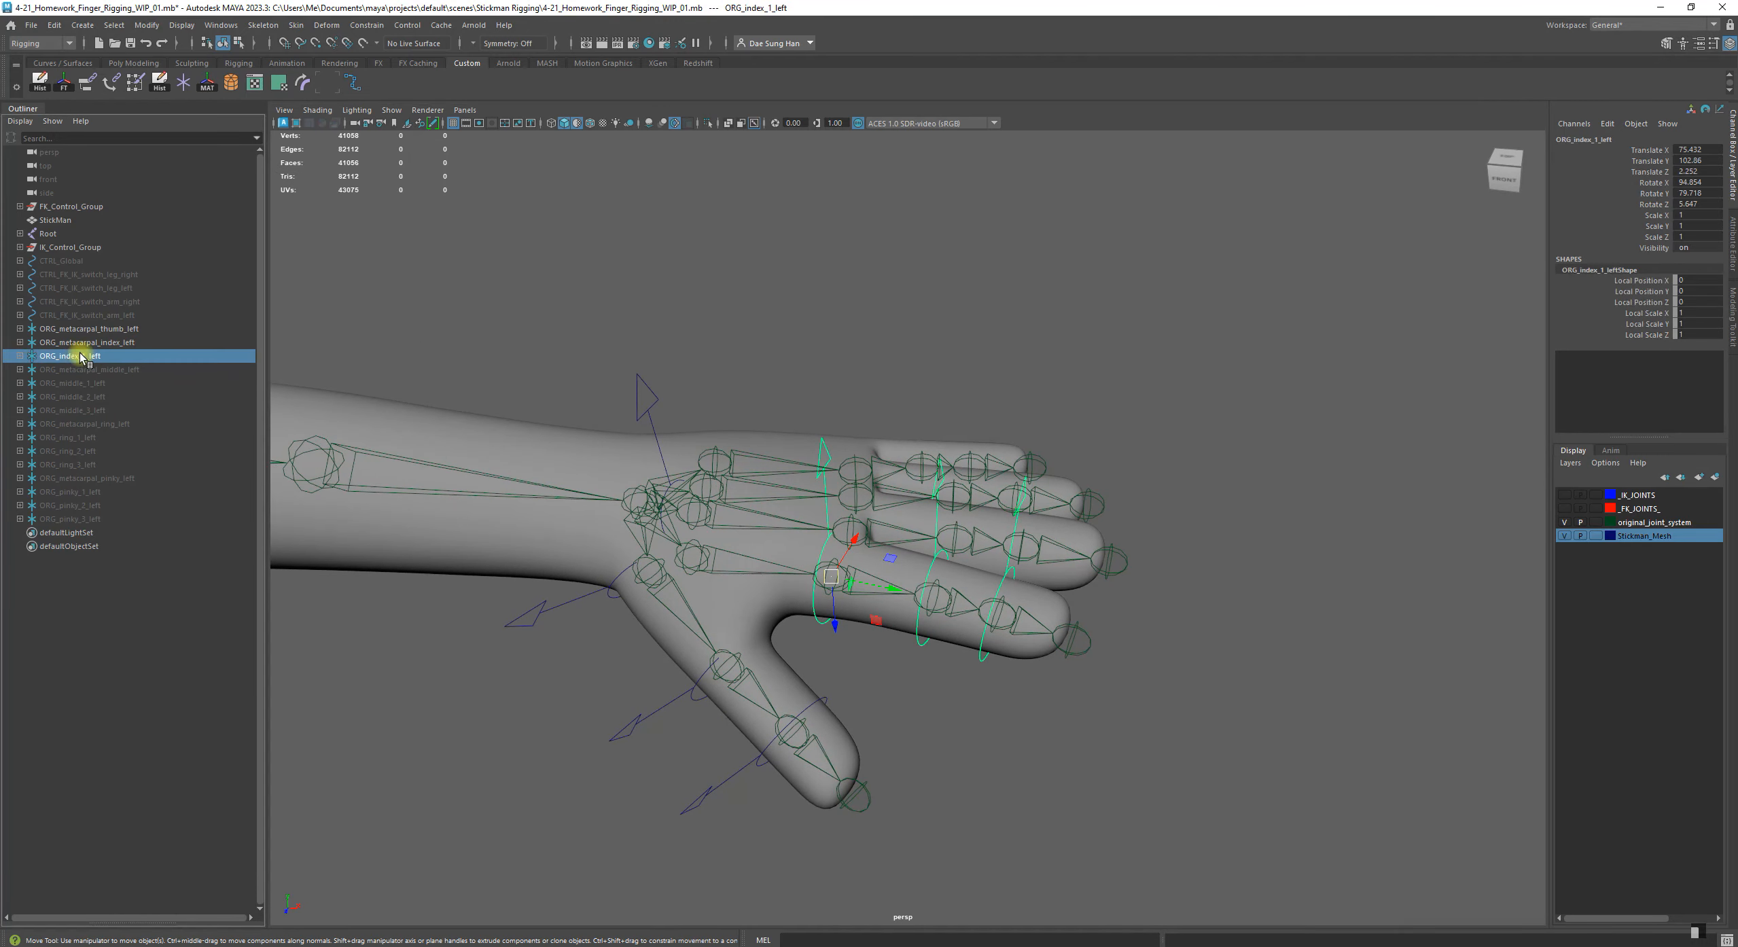
Test-rotate the group ORG_index_1_left to check that its nested index controls follow, and undo the rotation
{"action": "left_click_drag", "start_coordinate": [921, 588], "coordinate": [917, 569], "text": "alt"}
{"action": "key", "text": "e"}
{"action": "left_click_drag", "start_coordinate": [863, 518], "coordinate": [811, 508]}
{"action": "key", "text": "ctrl+z"}
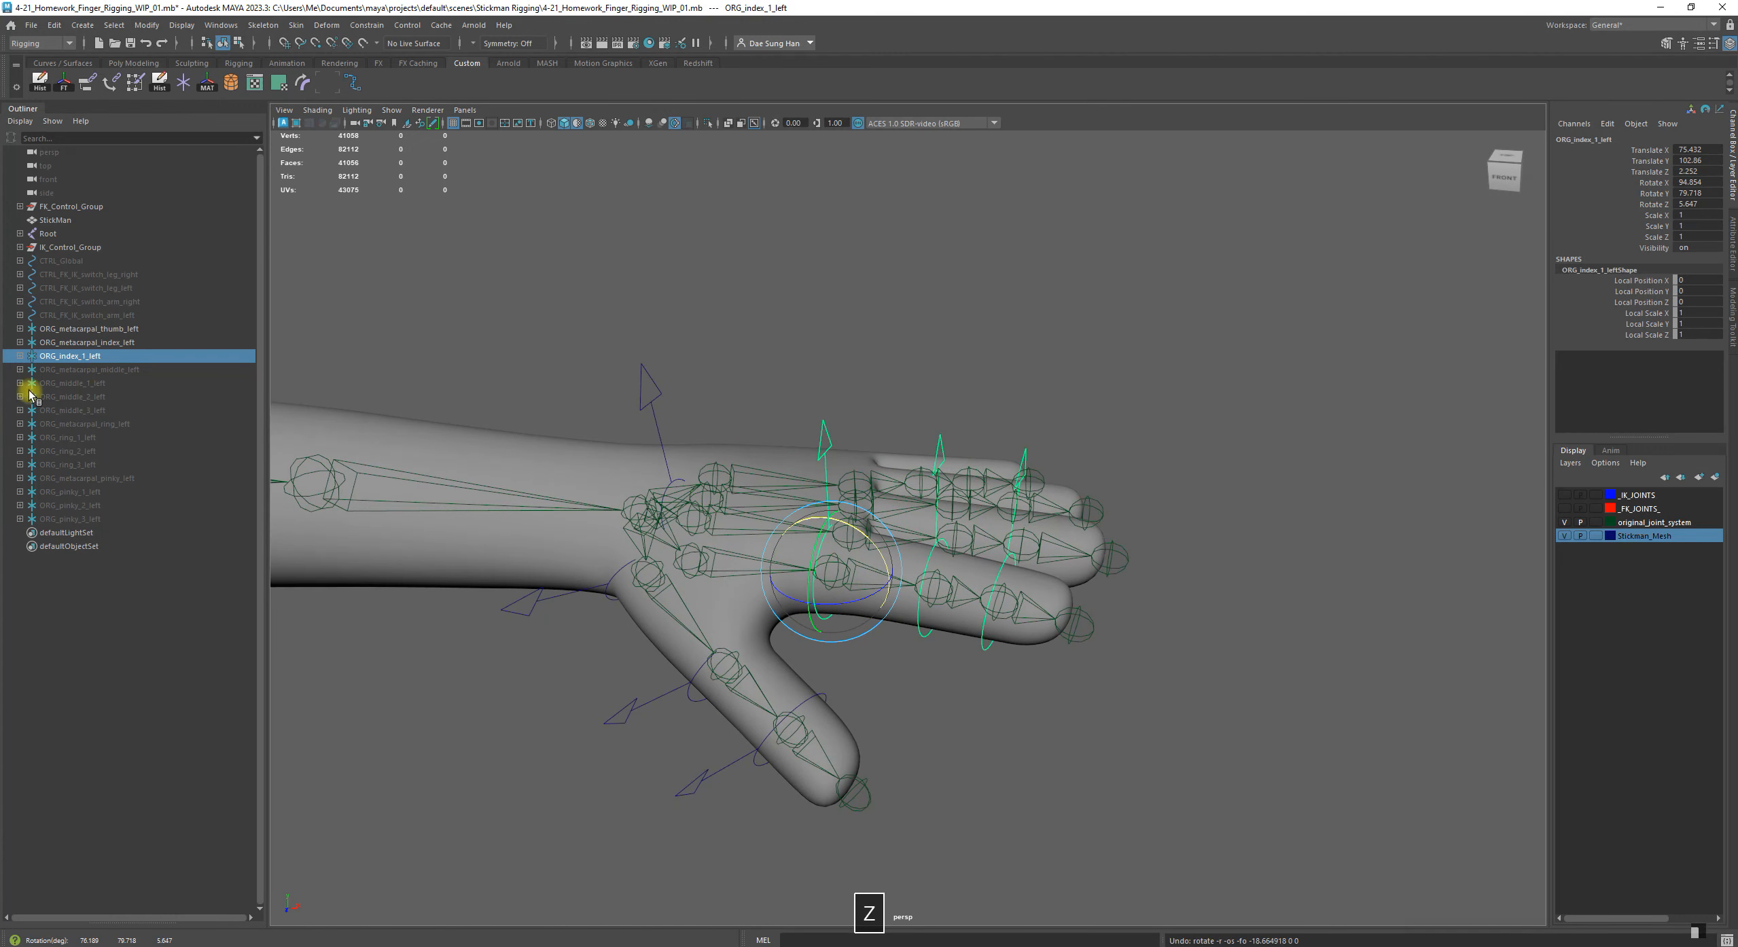
Parent the group ORG_index_1_left under the control CTRL_metacarpal_index_1_left, the control inside ORG_metacarpal_index_left
{"action": "left_click", "coordinate": [72, 344]}
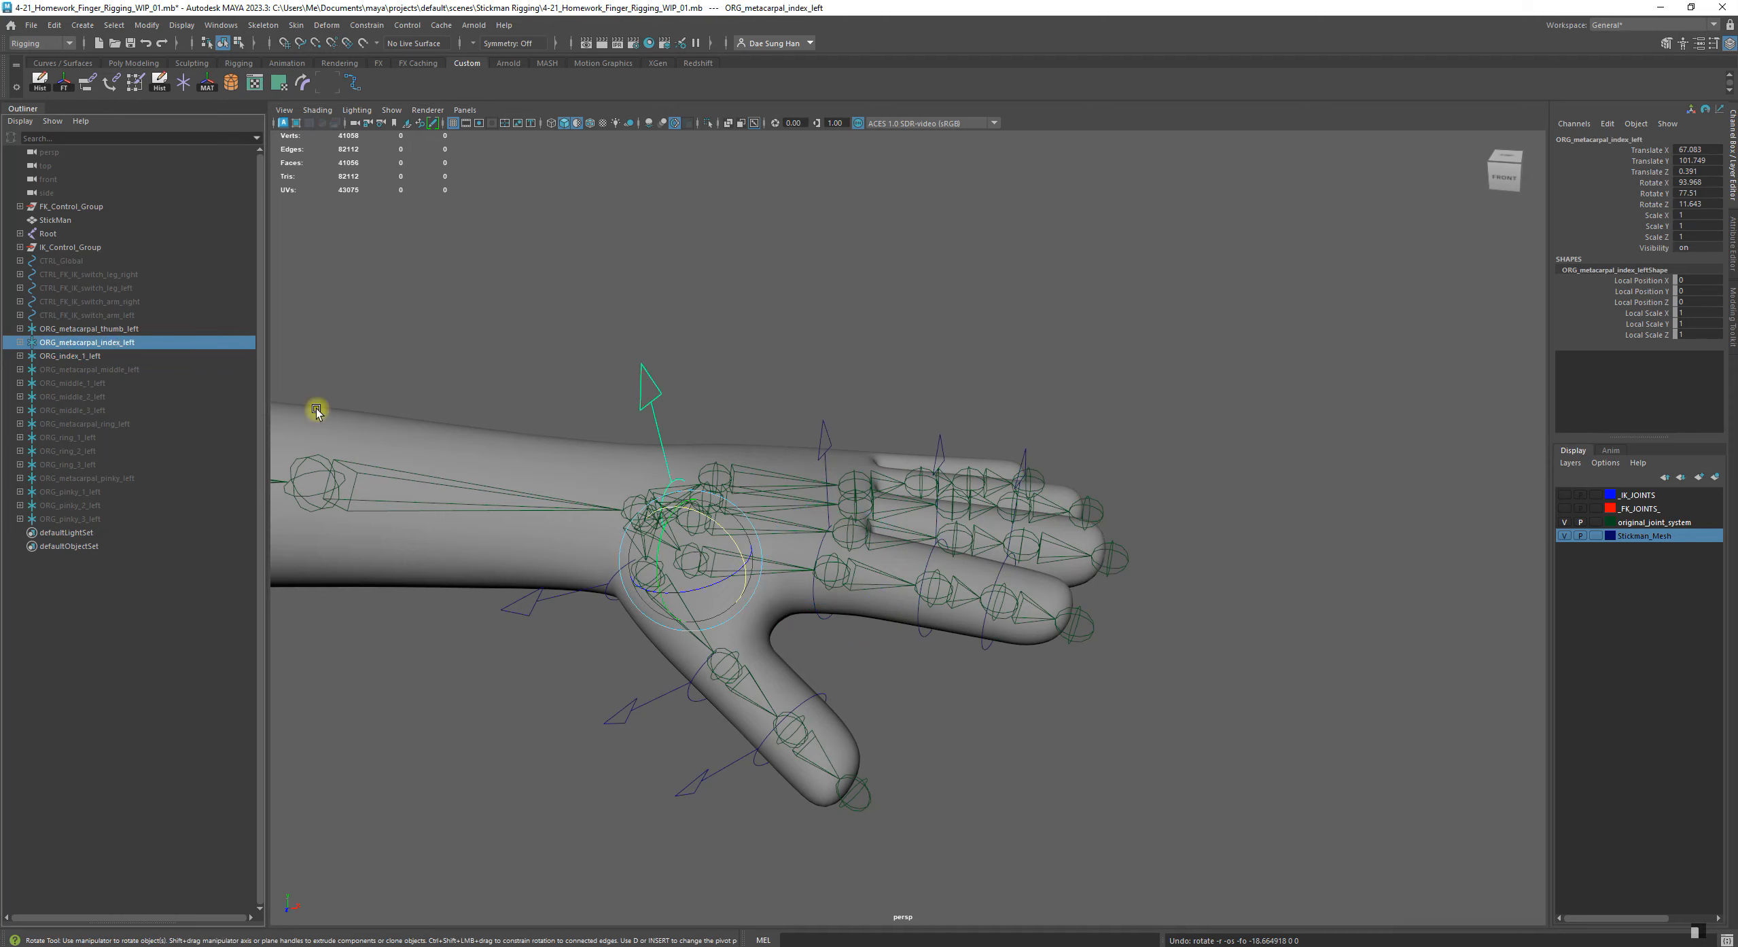
{"action": "left_click_drag", "start_coordinate": [316, 402], "coordinate": [321, 434], "text": "alt"}
{"action": "left_click", "coordinate": [21, 341]}
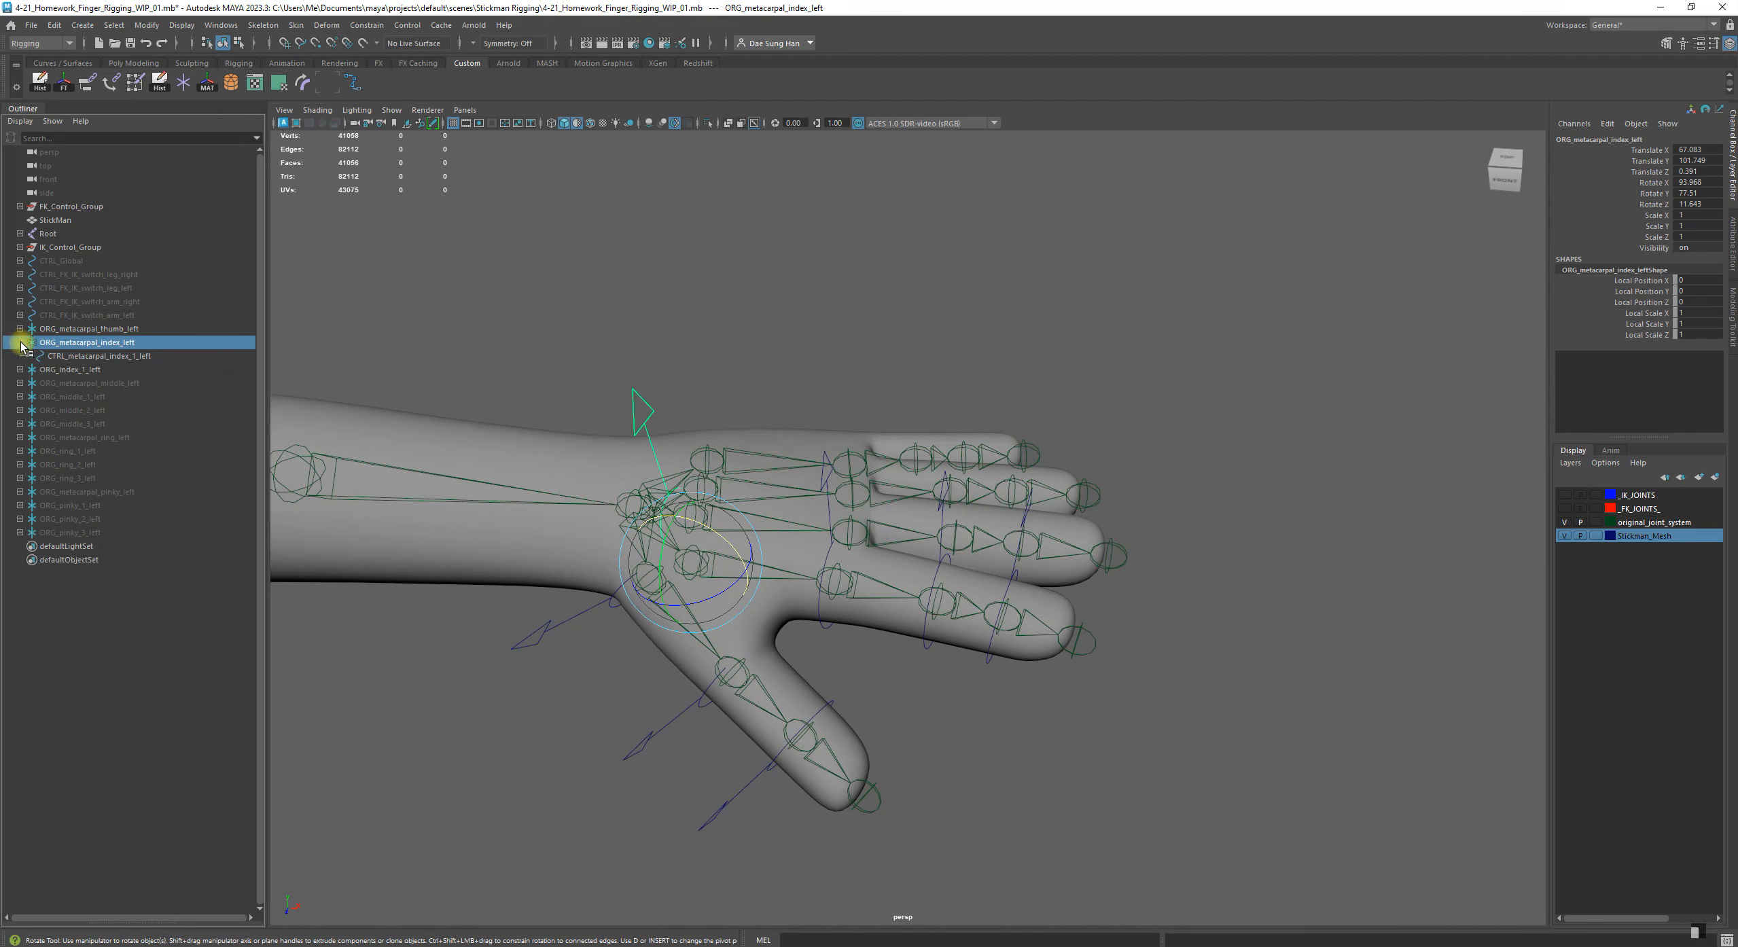
{"action": "left_click", "coordinate": [85, 356]}
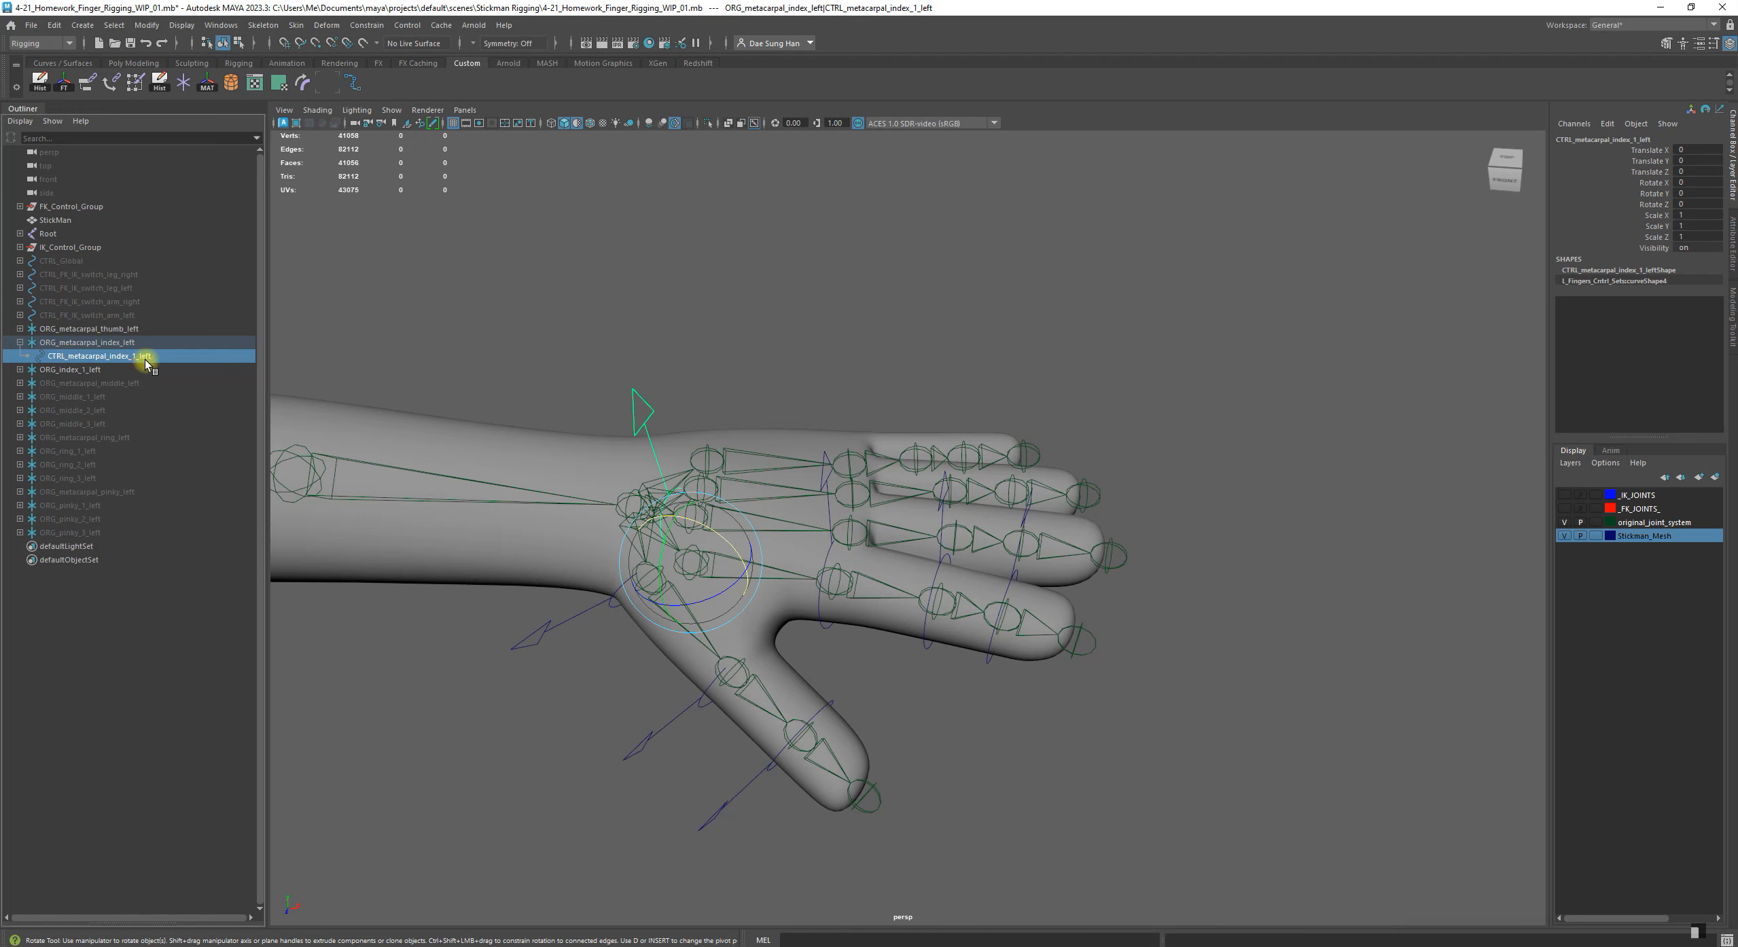
{"action": "left_click", "coordinate": [88, 370]}
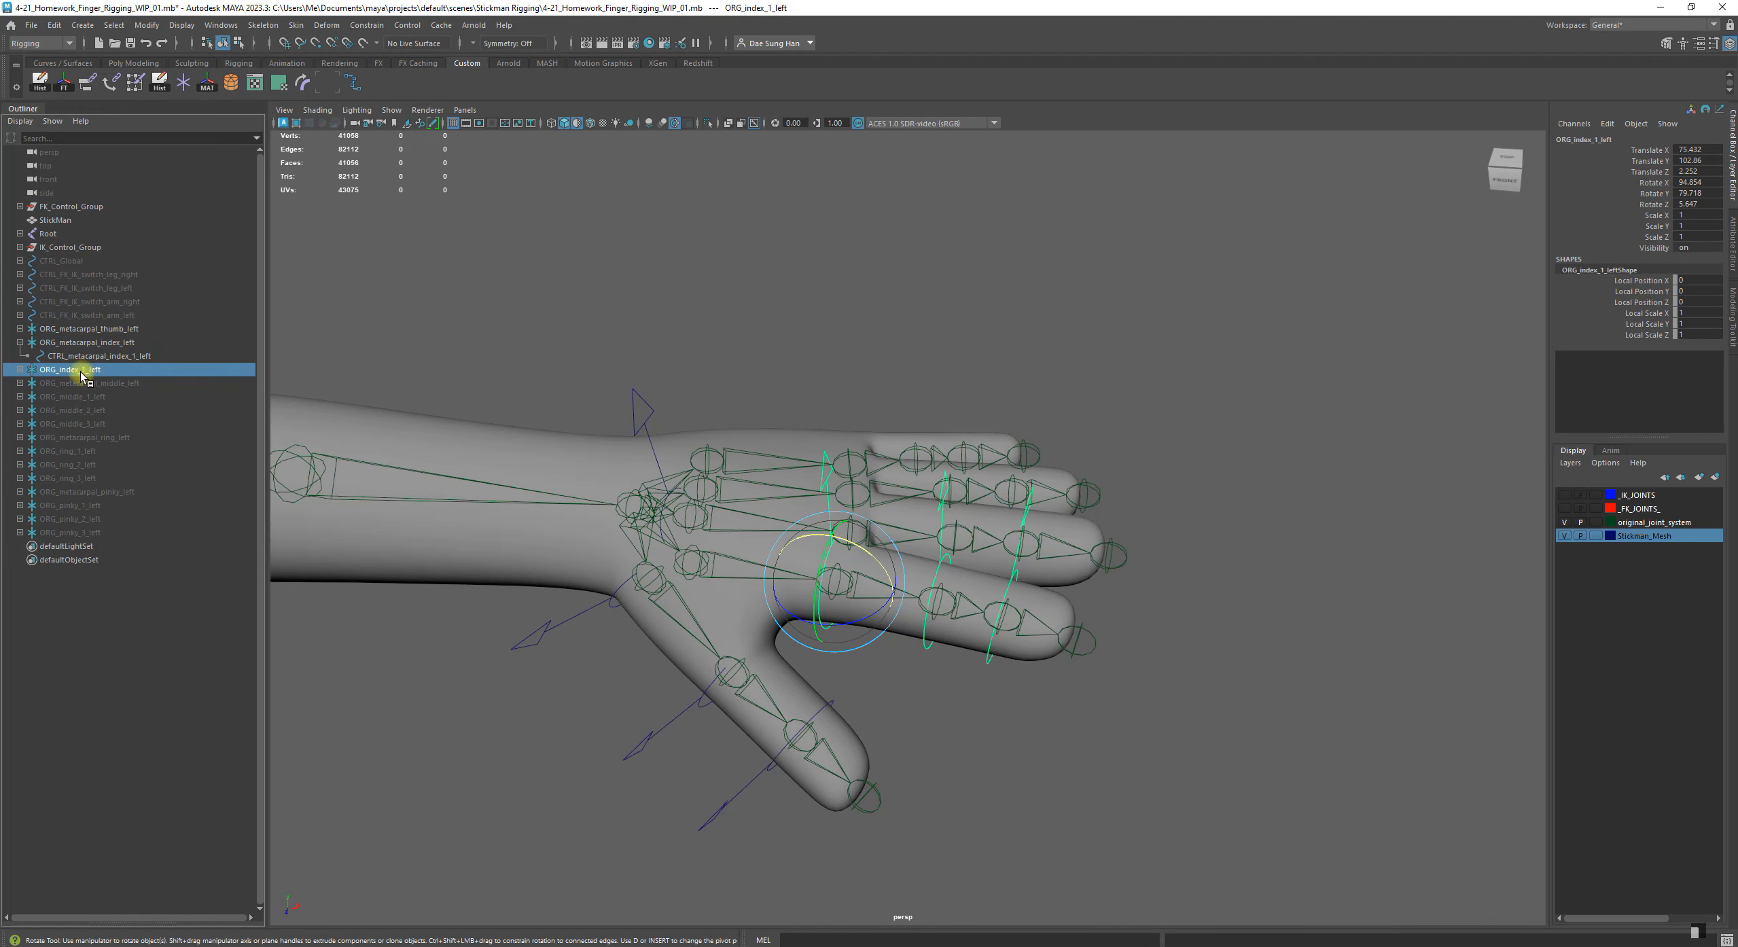
{"action": "mouse_move", "coordinate": [81, 377]}
{"action": "left_mouse_down"}
{"action": "mouse_move", "coordinate": [129, 355]}
{"action": "mouse_move", "coordinate": [85, 360]}
{"action": "left_mouse_up"}
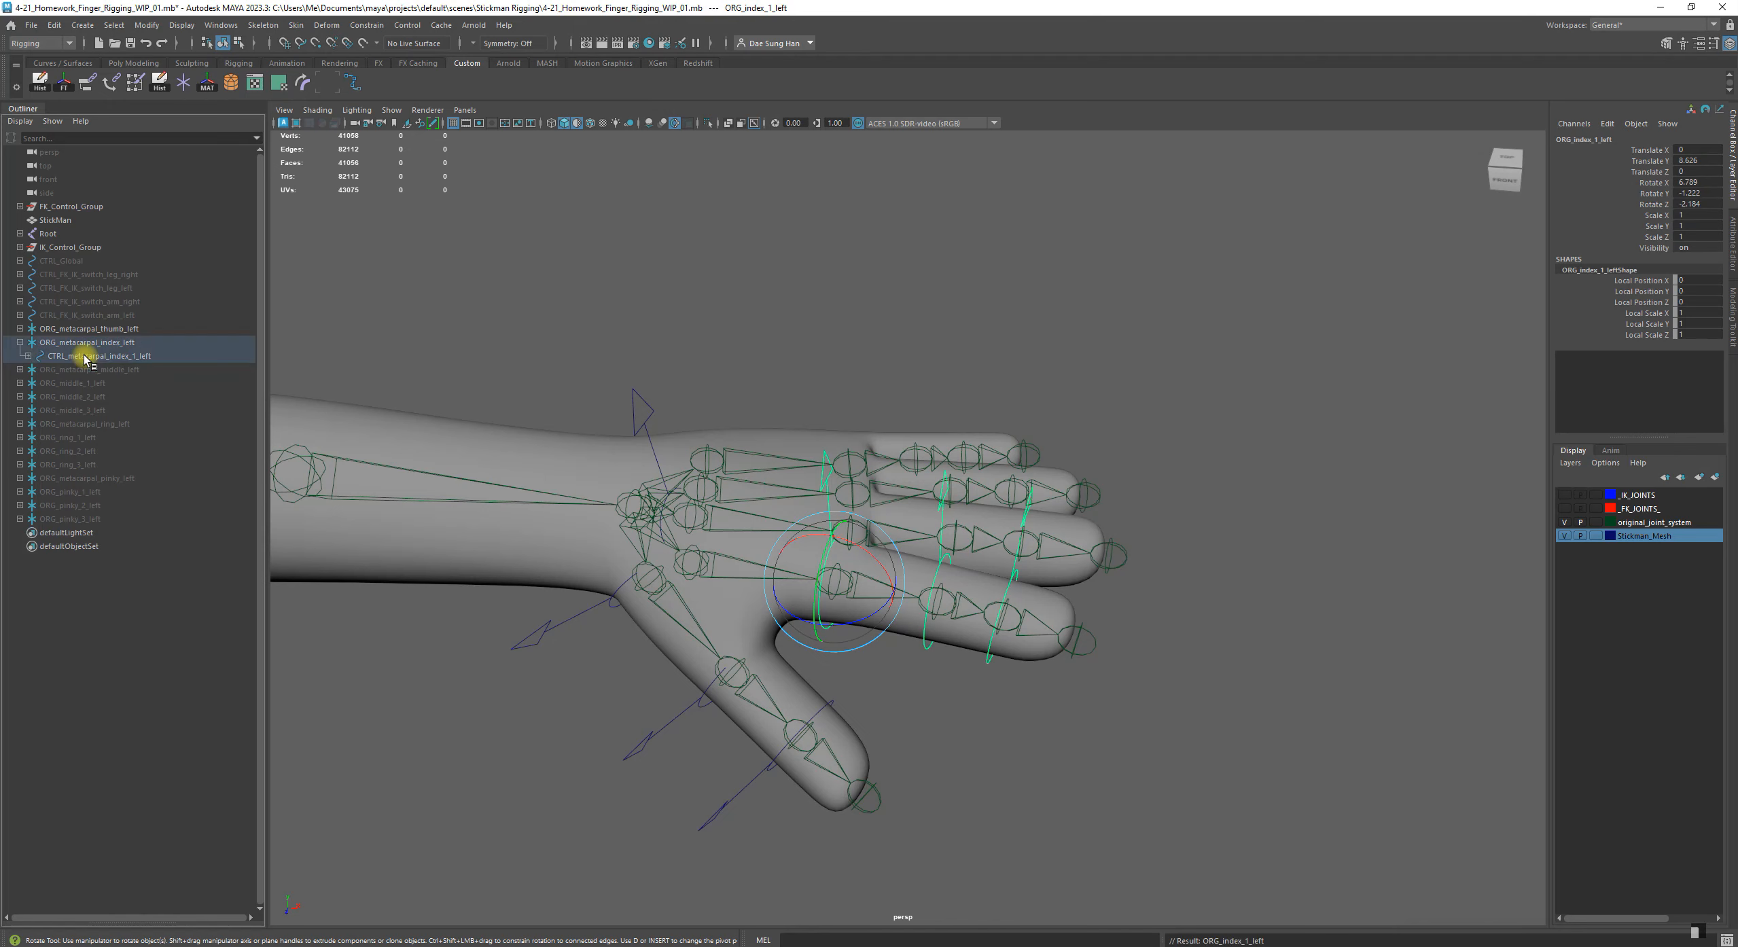
Test-rotate the control CTRL_metacarpal_index_1_left and undo the rotation
{"action": "left_click", "coordinate": [84, 356]}
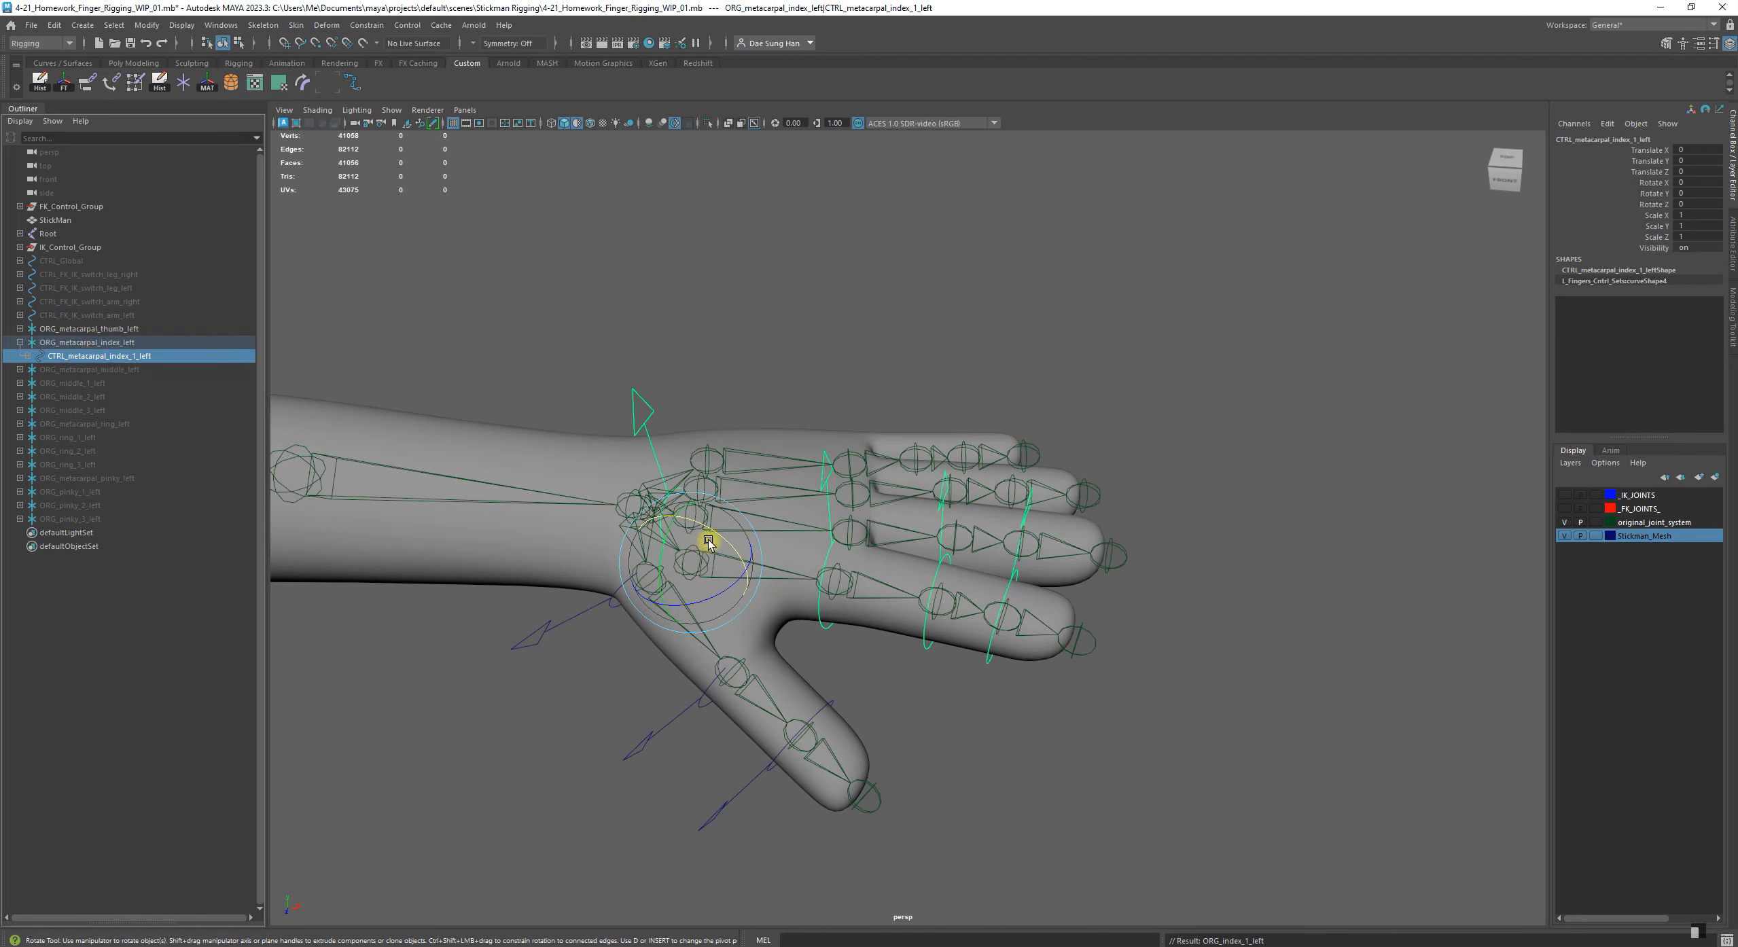
{"action": "left_click_drag", "start_coordinate": [710, 531], "coordinate": [683, 524]}
{"action": "key", "text": "ctrl+z"}
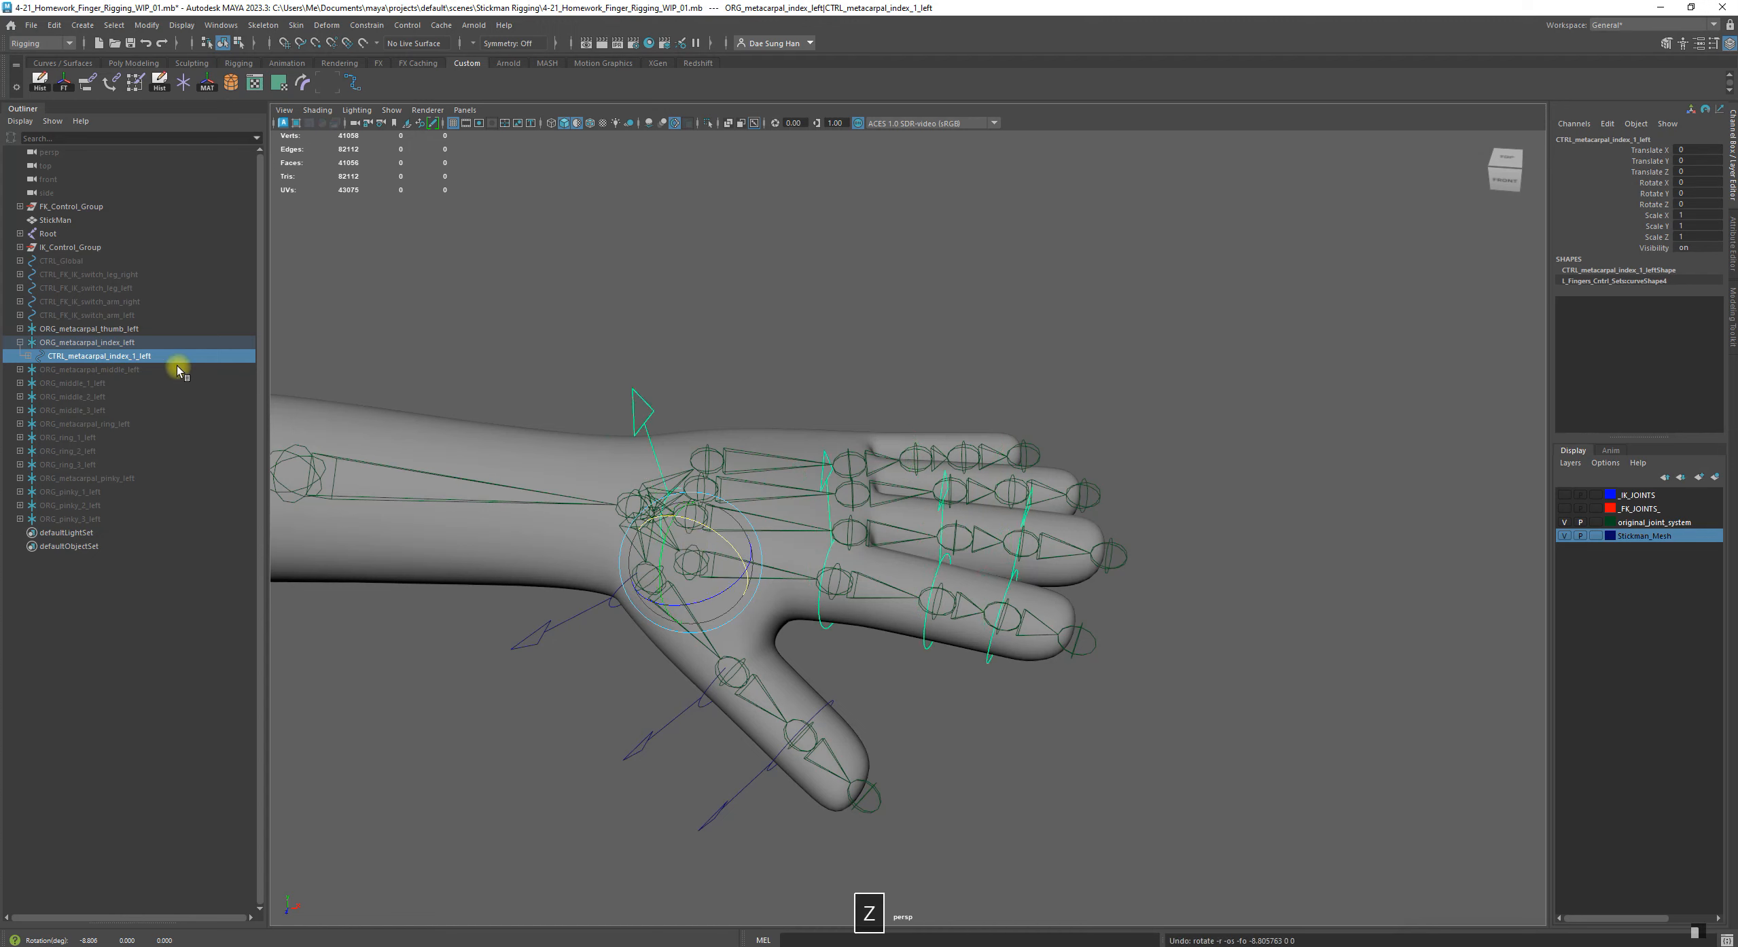
Expand the index finger hierarchy and inspect each nested control and group from CTRL_index_3_left up to ORG_metacarpal_index_left
{"action": "left_click", "coordinate": [29, 356], "text": "shift"}
{"action": "left_click", "coordinate": [143, 437]}
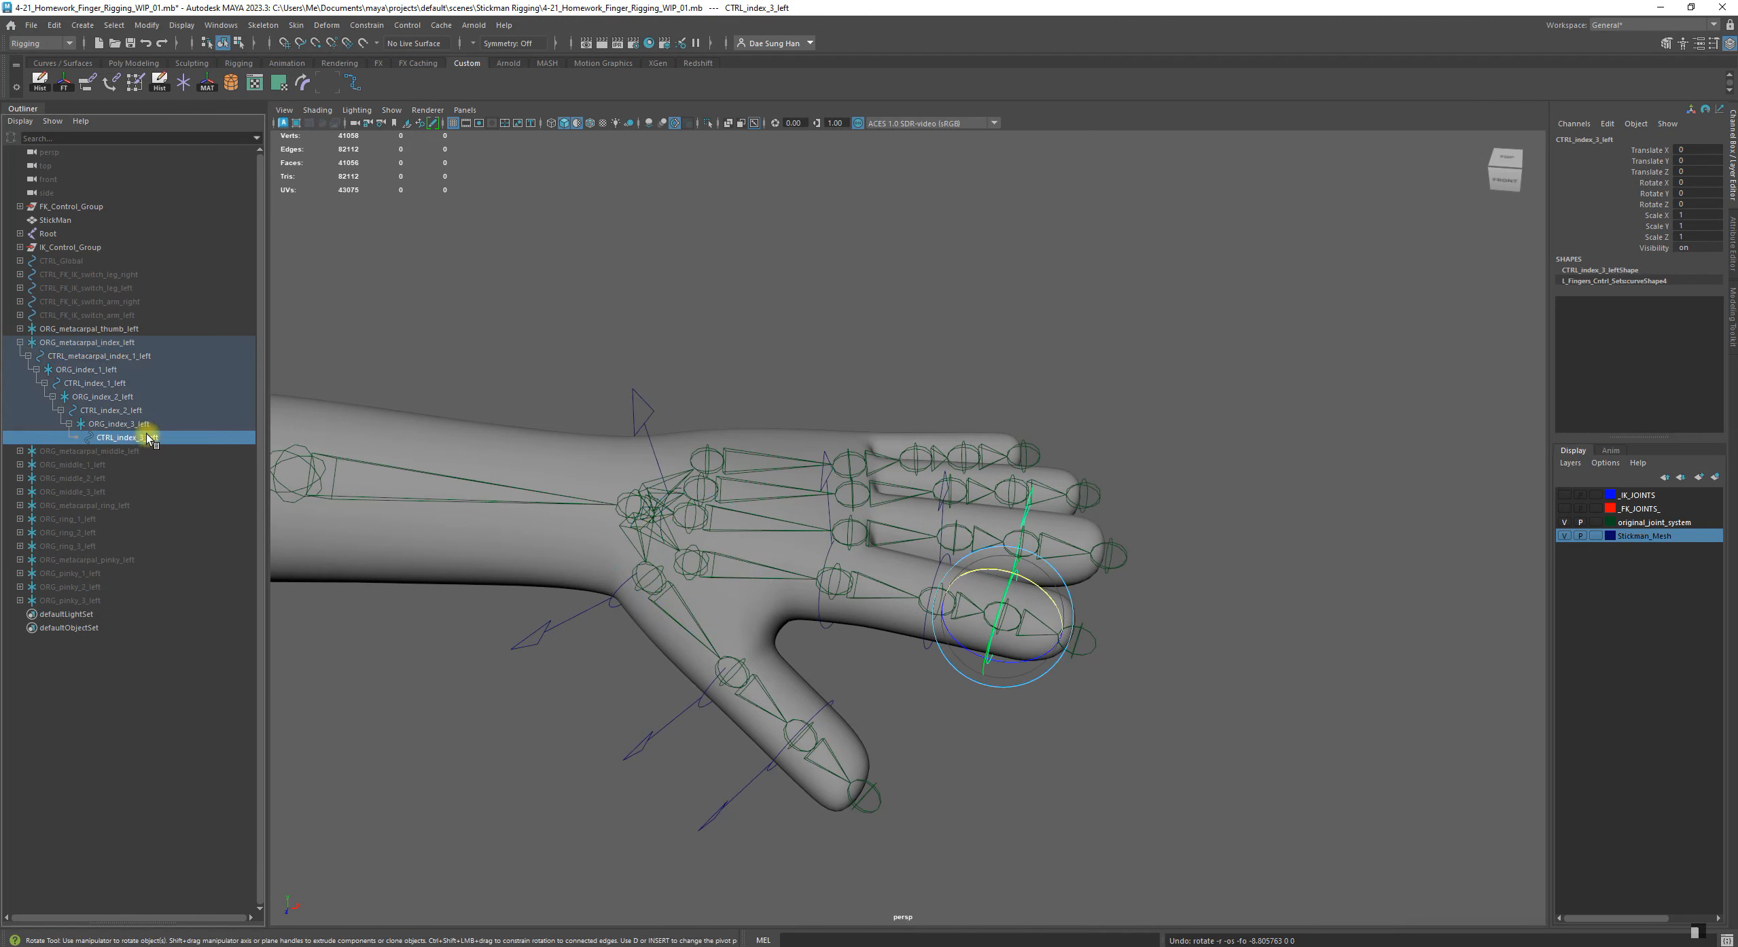
{"action": "left_click", "coordinate": [102, 423]}
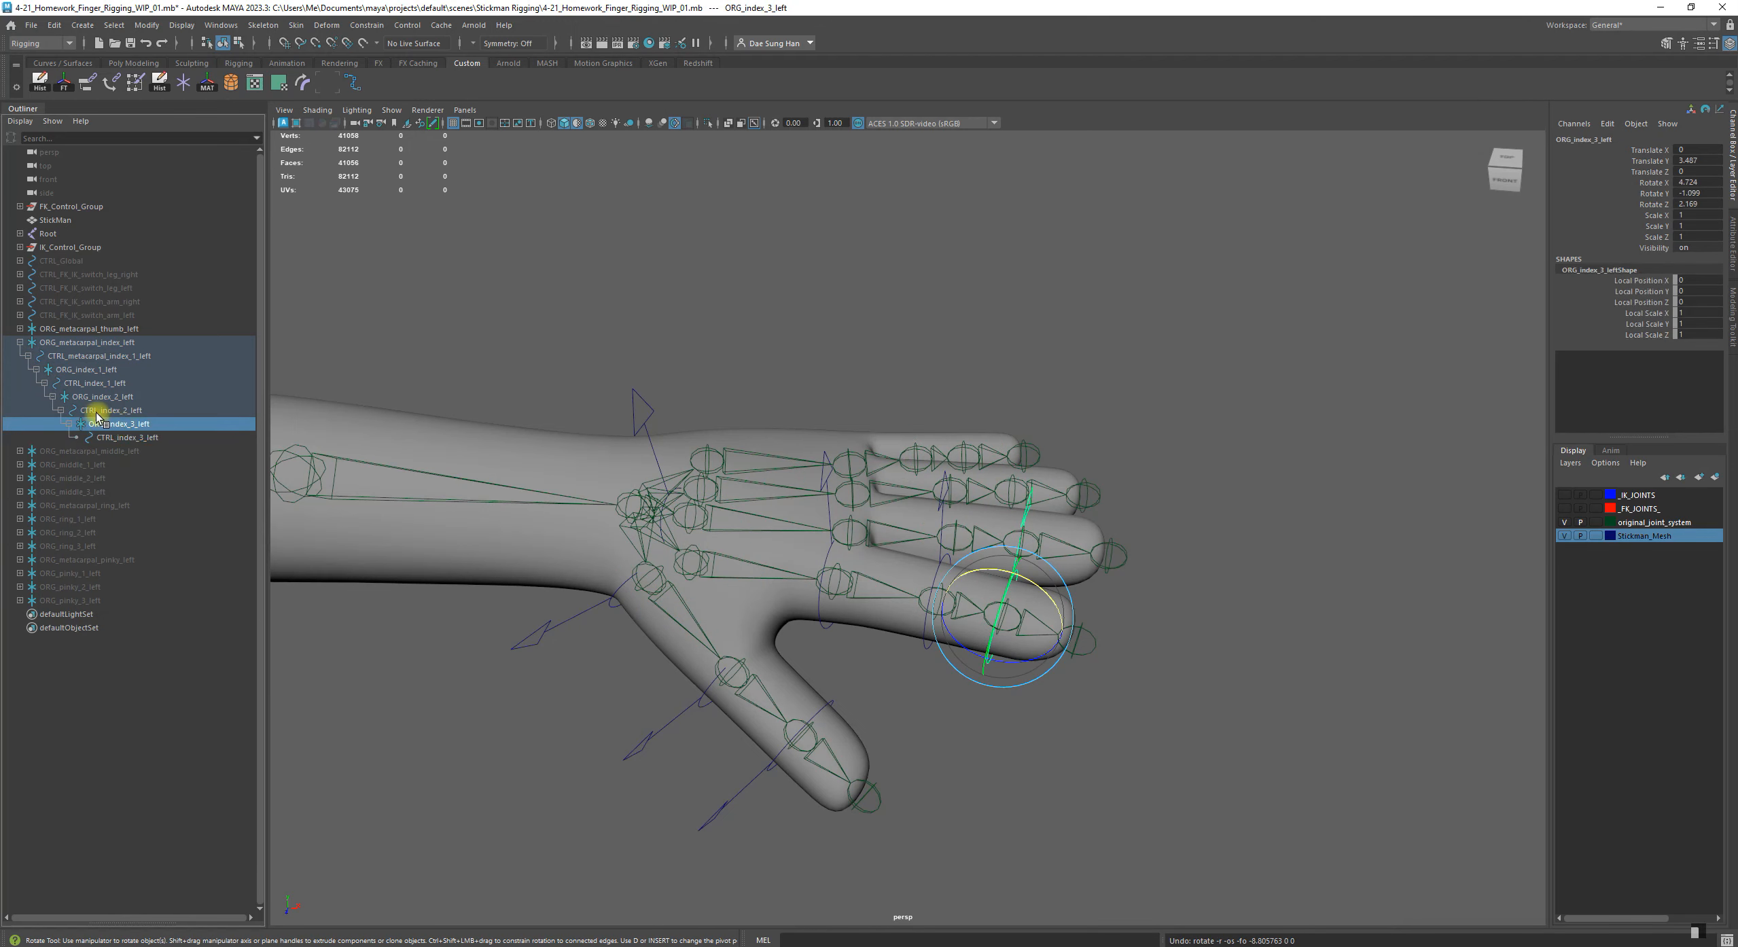
{"action": "left_click", "coordinate": [99, 412]}
{"action": "left_click", "coordinate": [74, 396]}
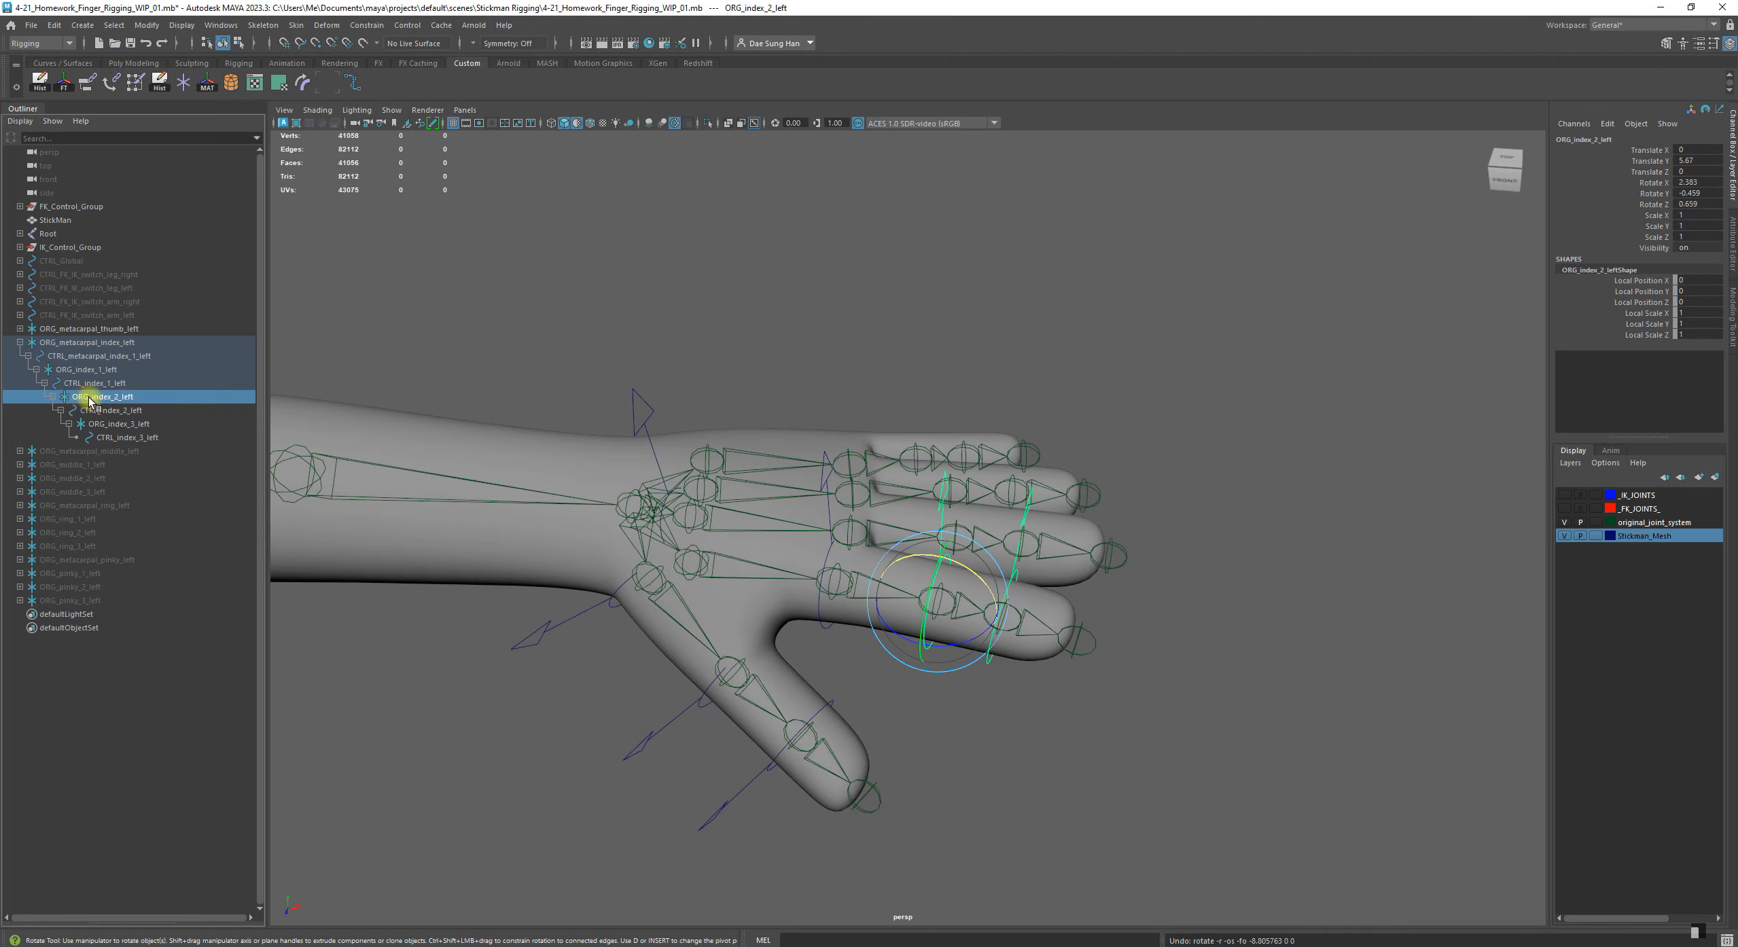
{"action": "left_click", "coordinate": [72, 383]}
{"action": "left_click", "coordinate": [62, 369]}
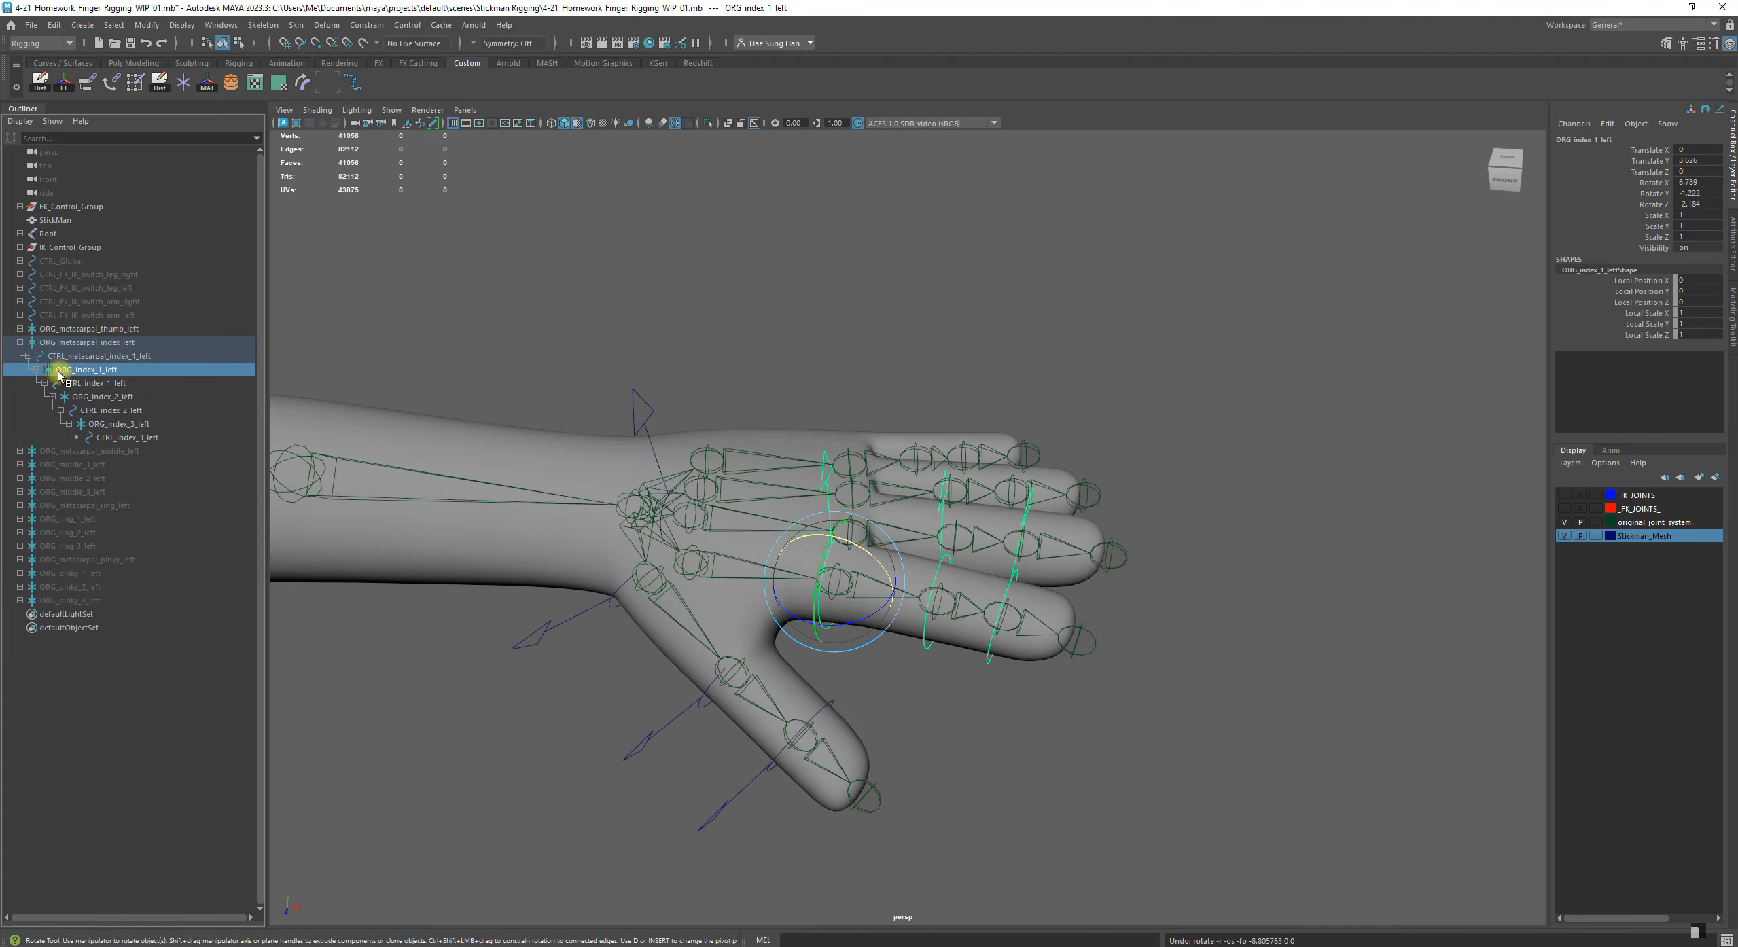
{"action": "left_click", "coordinate": [62, 355]}
{"action": "left_click", "coordinate": [41, 342]}
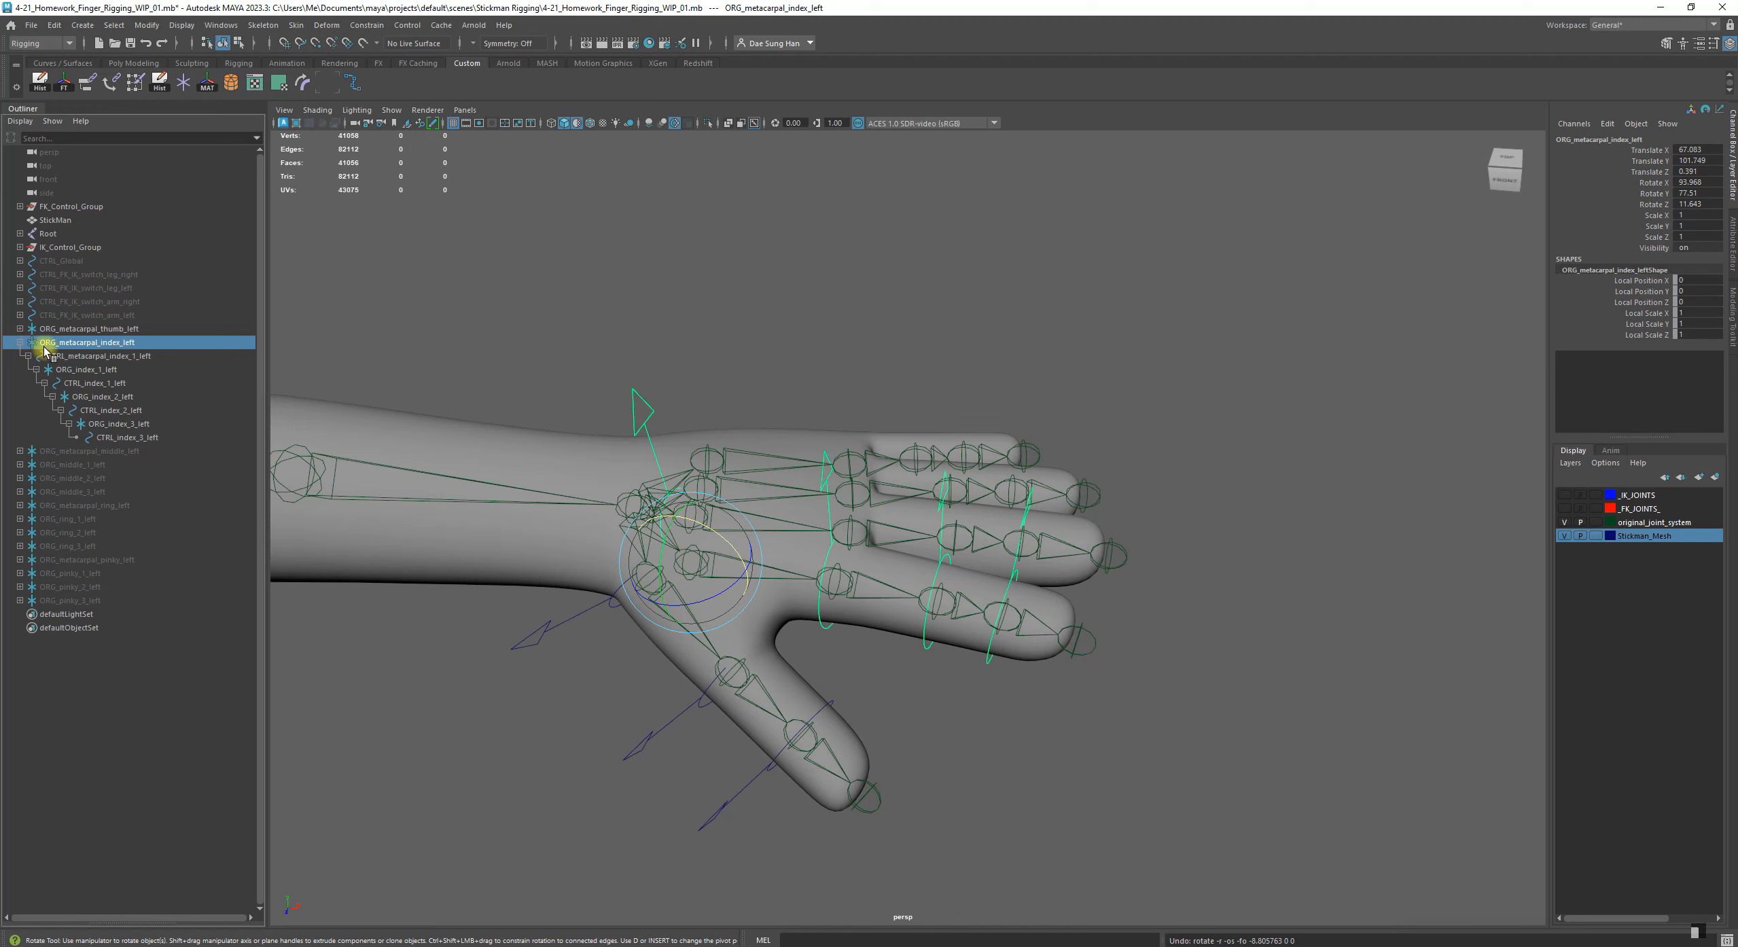
Collapse the index hierarchy, test-rotate the group ORG_metacarpal_index_left, undo the rotation and clear the selection
{"action": "left_click", "coordinate": [20, 341]}
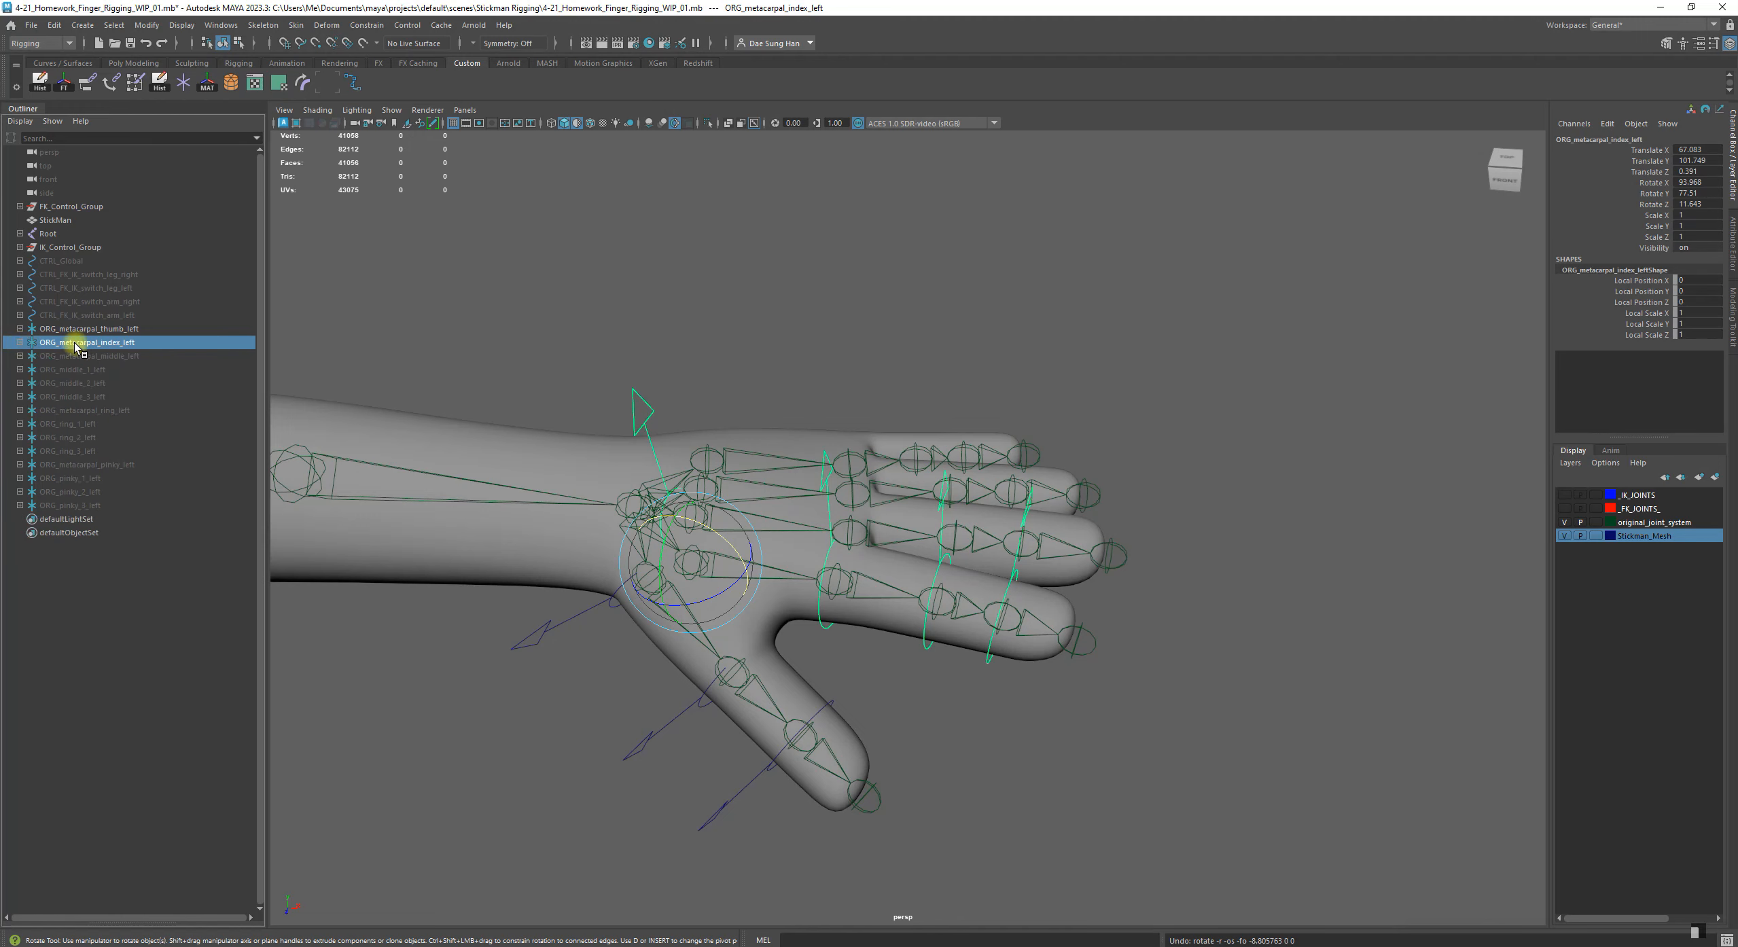
{"action": "left_click_drag", "start_coordinate": [729, 551], "coordinate": [642, 476]}
{"action": "key", "text": "ctrl+z"}
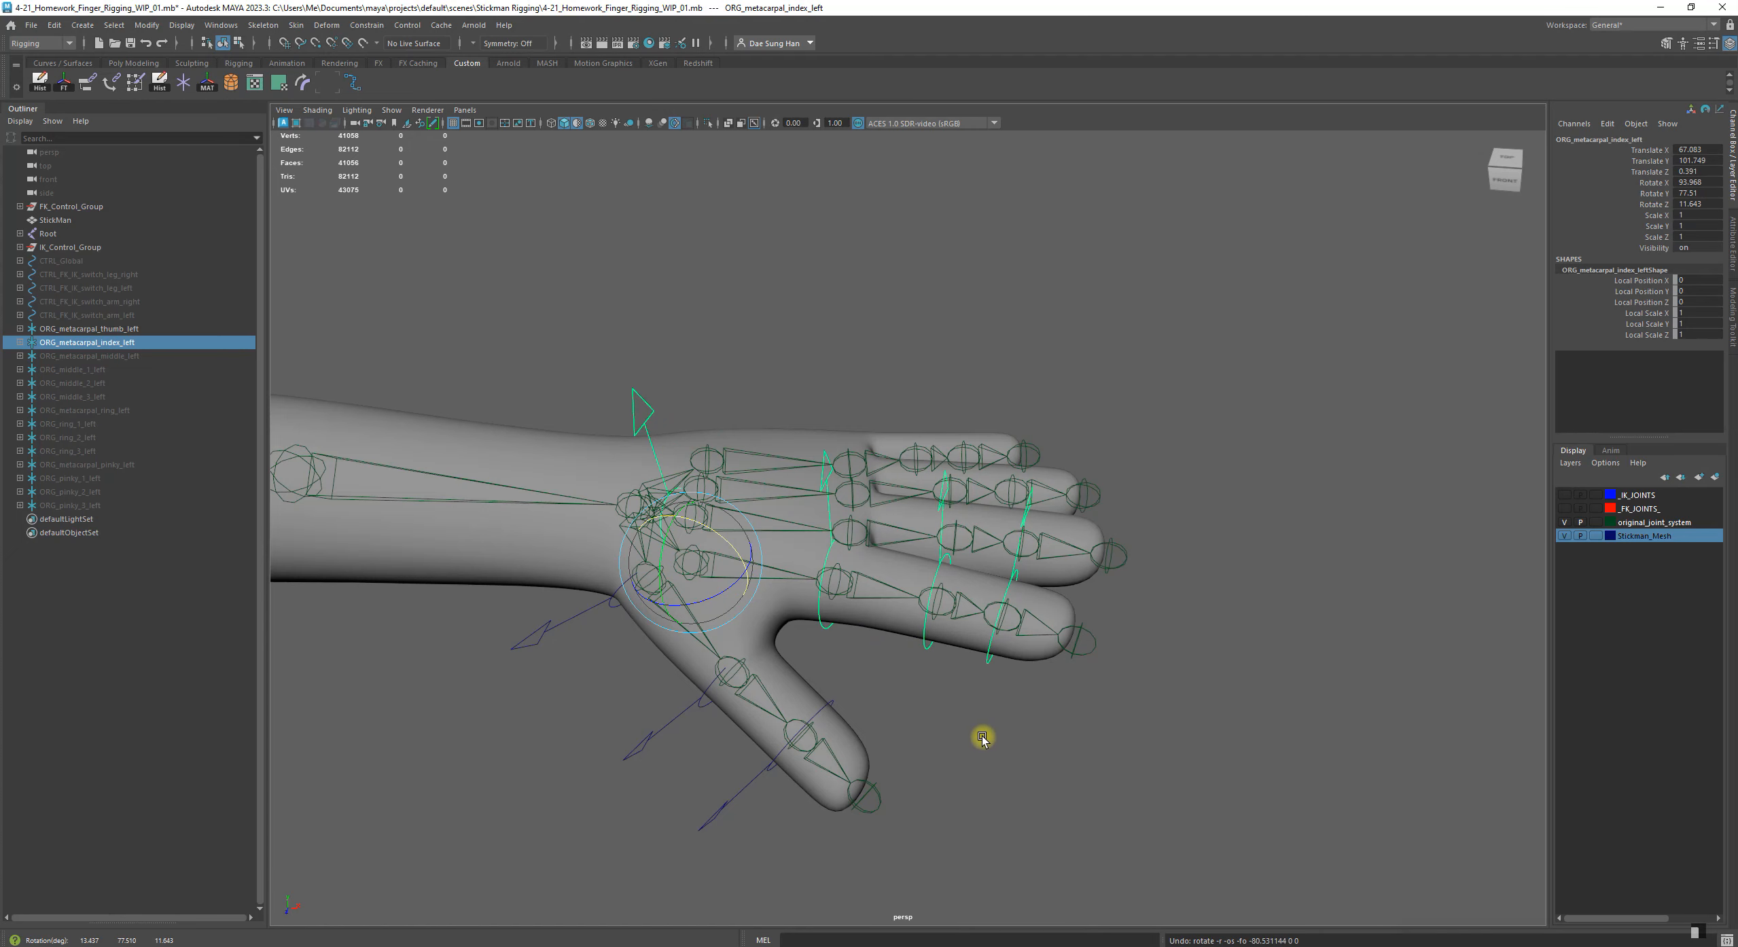
{"action": "left_click_drag", "start_coordinate": [994, 733], "coordinate": [930, 727], "text": "alt"}
{"action": "left_click", "coordinate": [630, 655]}
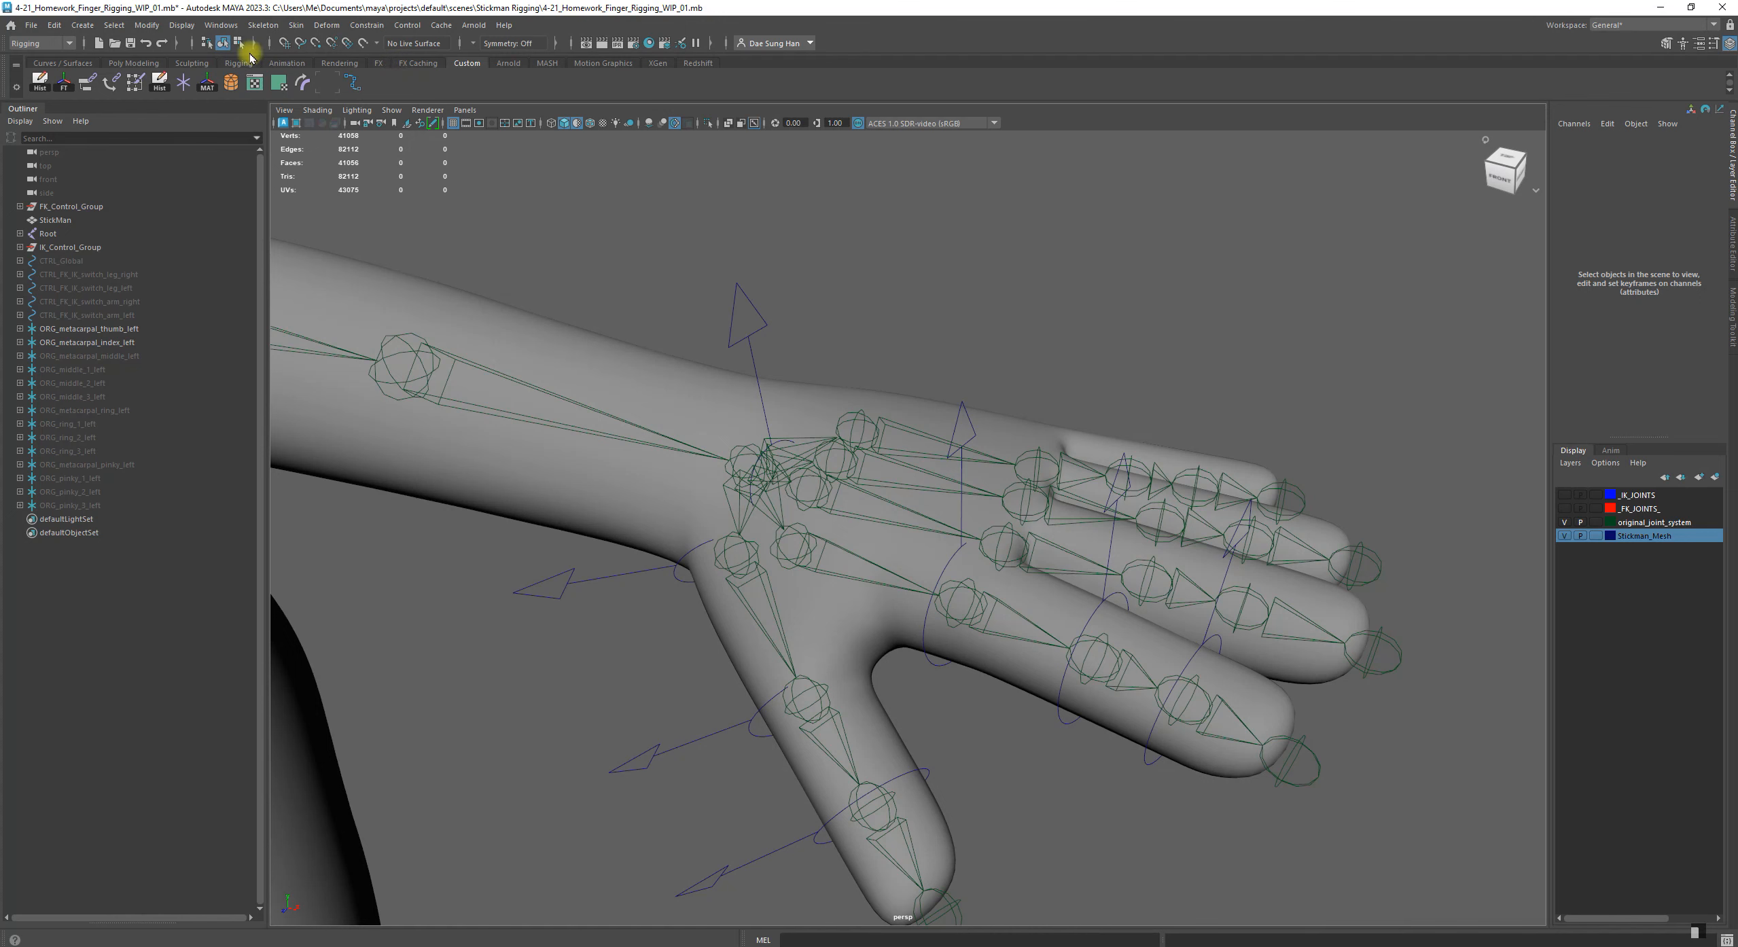
Open the Connection Editor and connect the rotate output of CTRL_metacarpal_index_1_left to the rotate input of DEFORM_index_left1
{"action": "left_click", "coordinate": [233, 29]}
{"action": "mouse_move", "coordinate": [257, 70]}
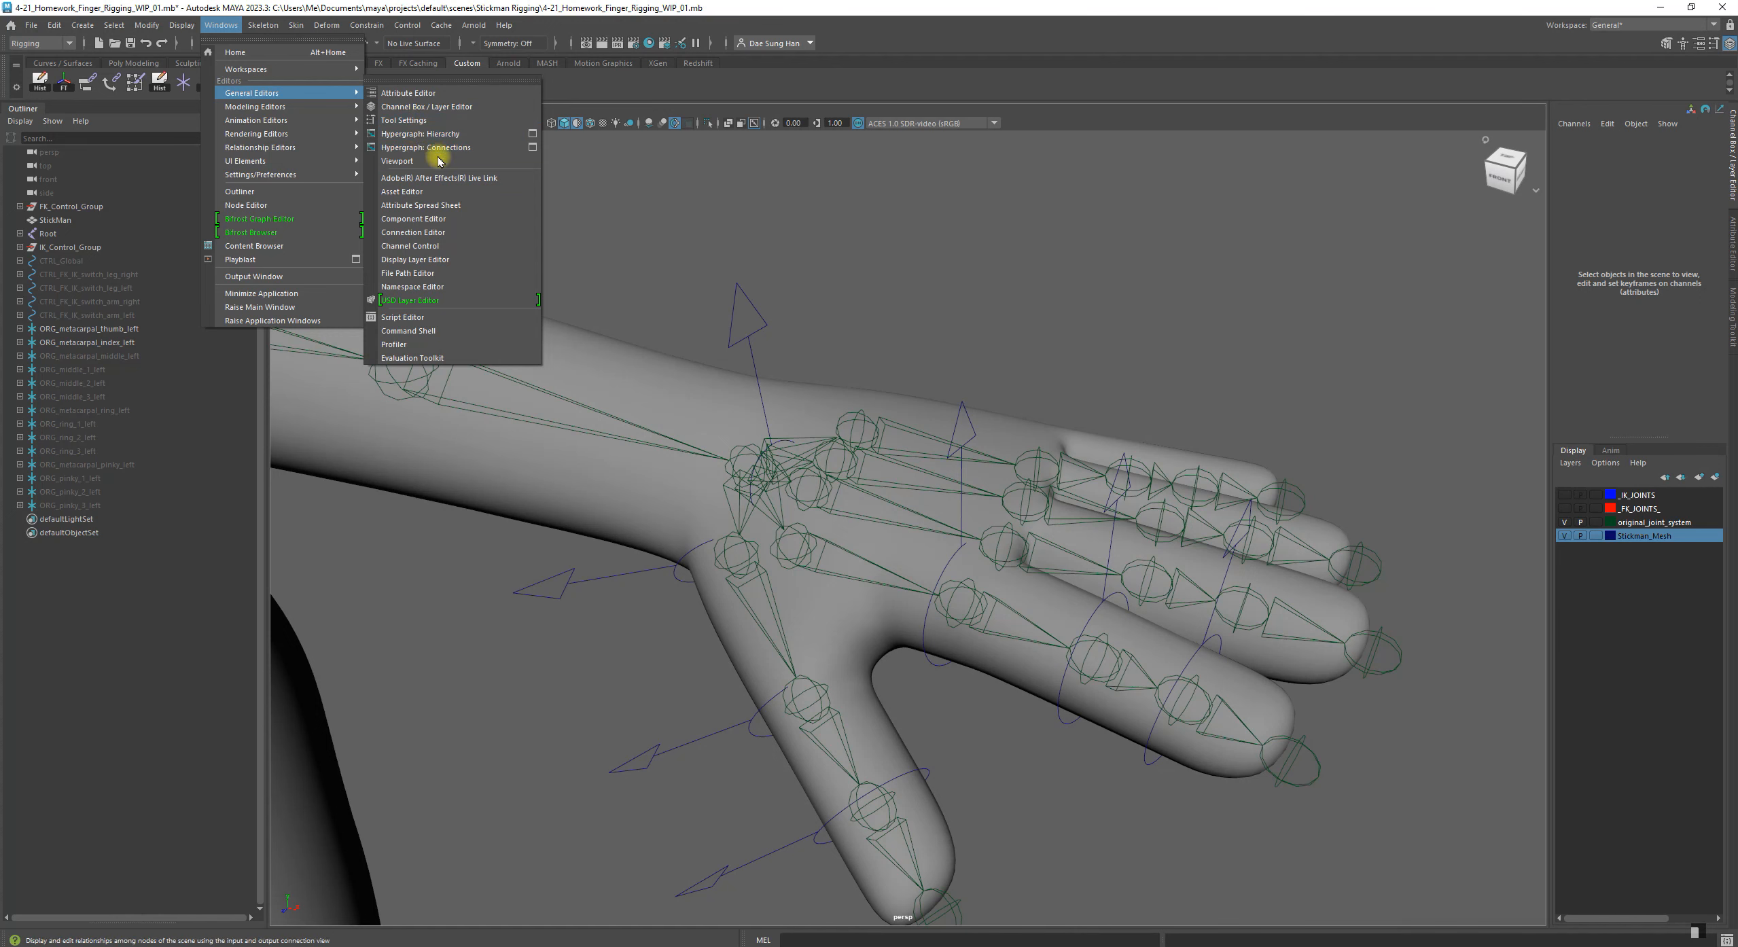
{"action": "left_click", "coordinate": [424, 233]}
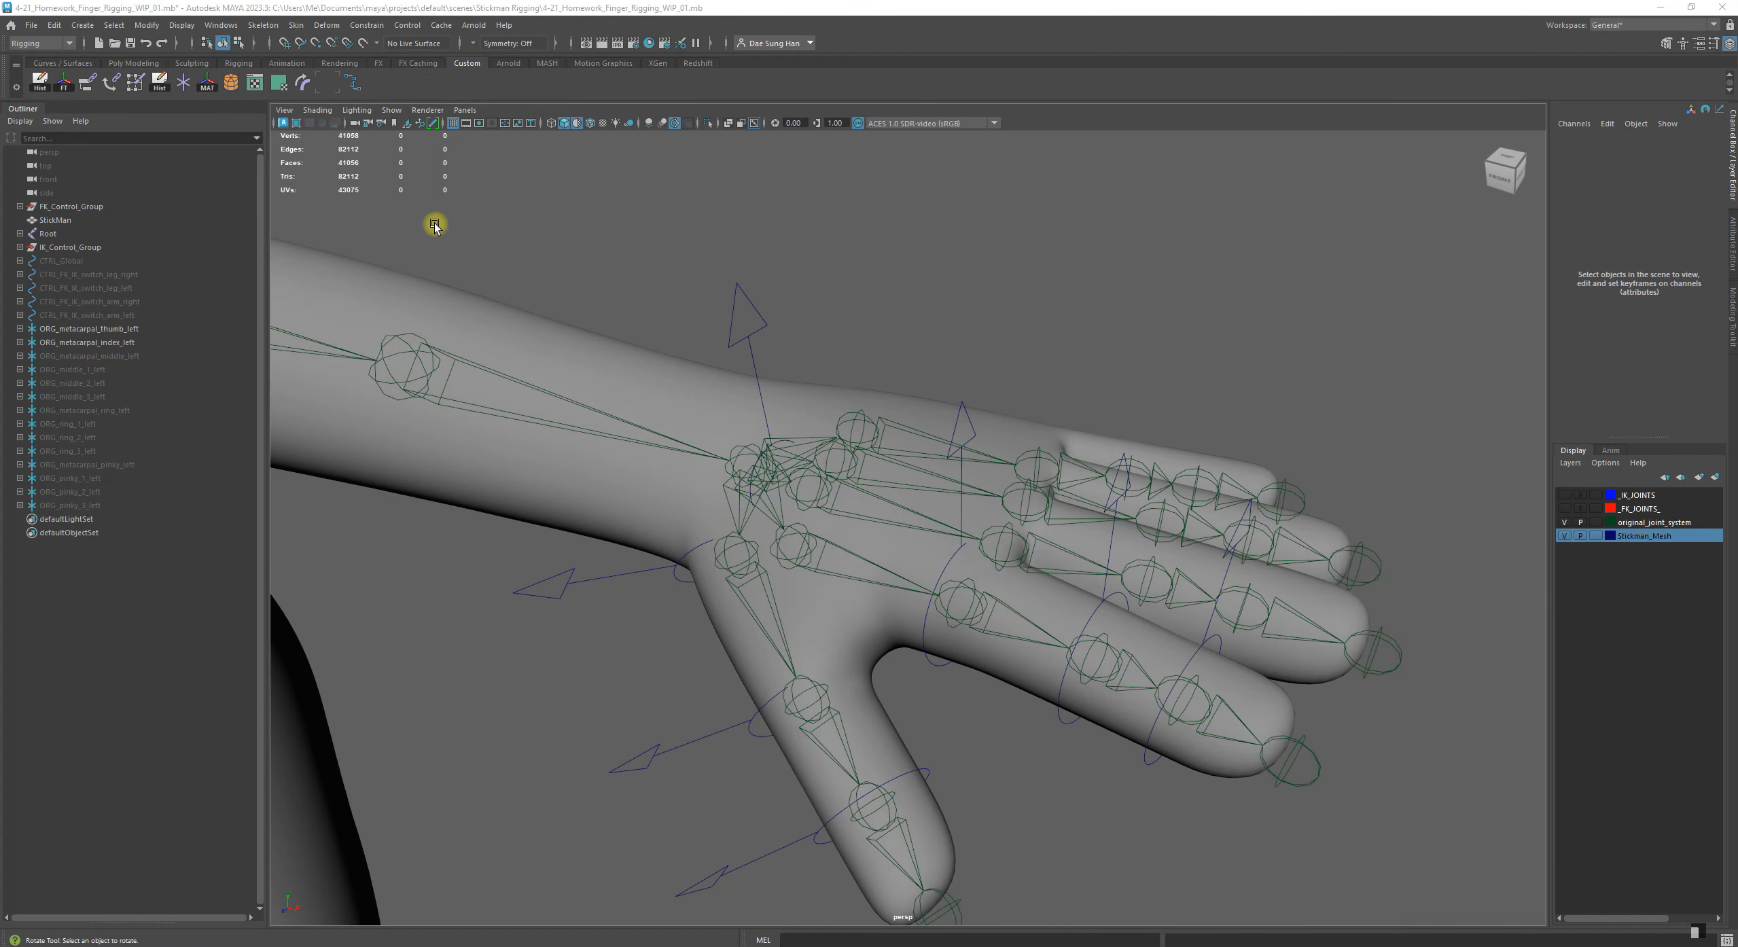
{"action": "left_click_drag", "start_coordinate": [252, 170], "coordinate": [467, 176]}
{"action": "left_click_drag", "start_coordinate": [929, 269], "coordinate": [917, 340], "text": "alt"}
{"action": "left_click_drag", "start_coordinate": [804, 310], "coordinate": [874, 411]}
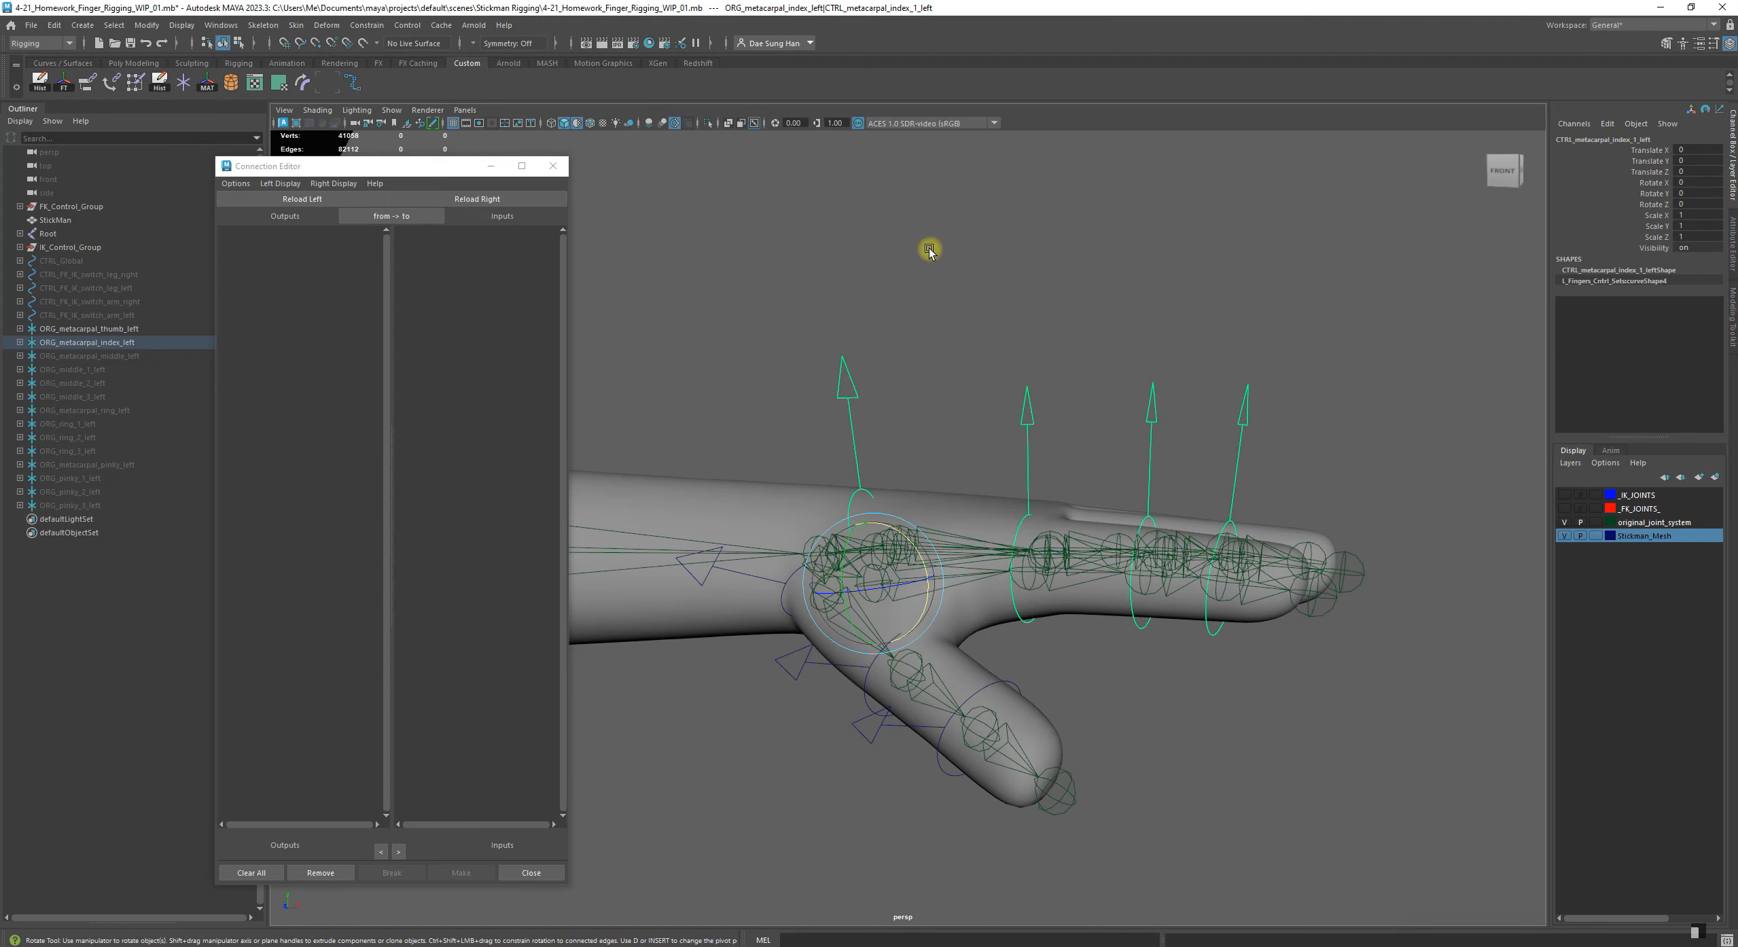
{"action": "left_click", "coordinate": [302, 199]}
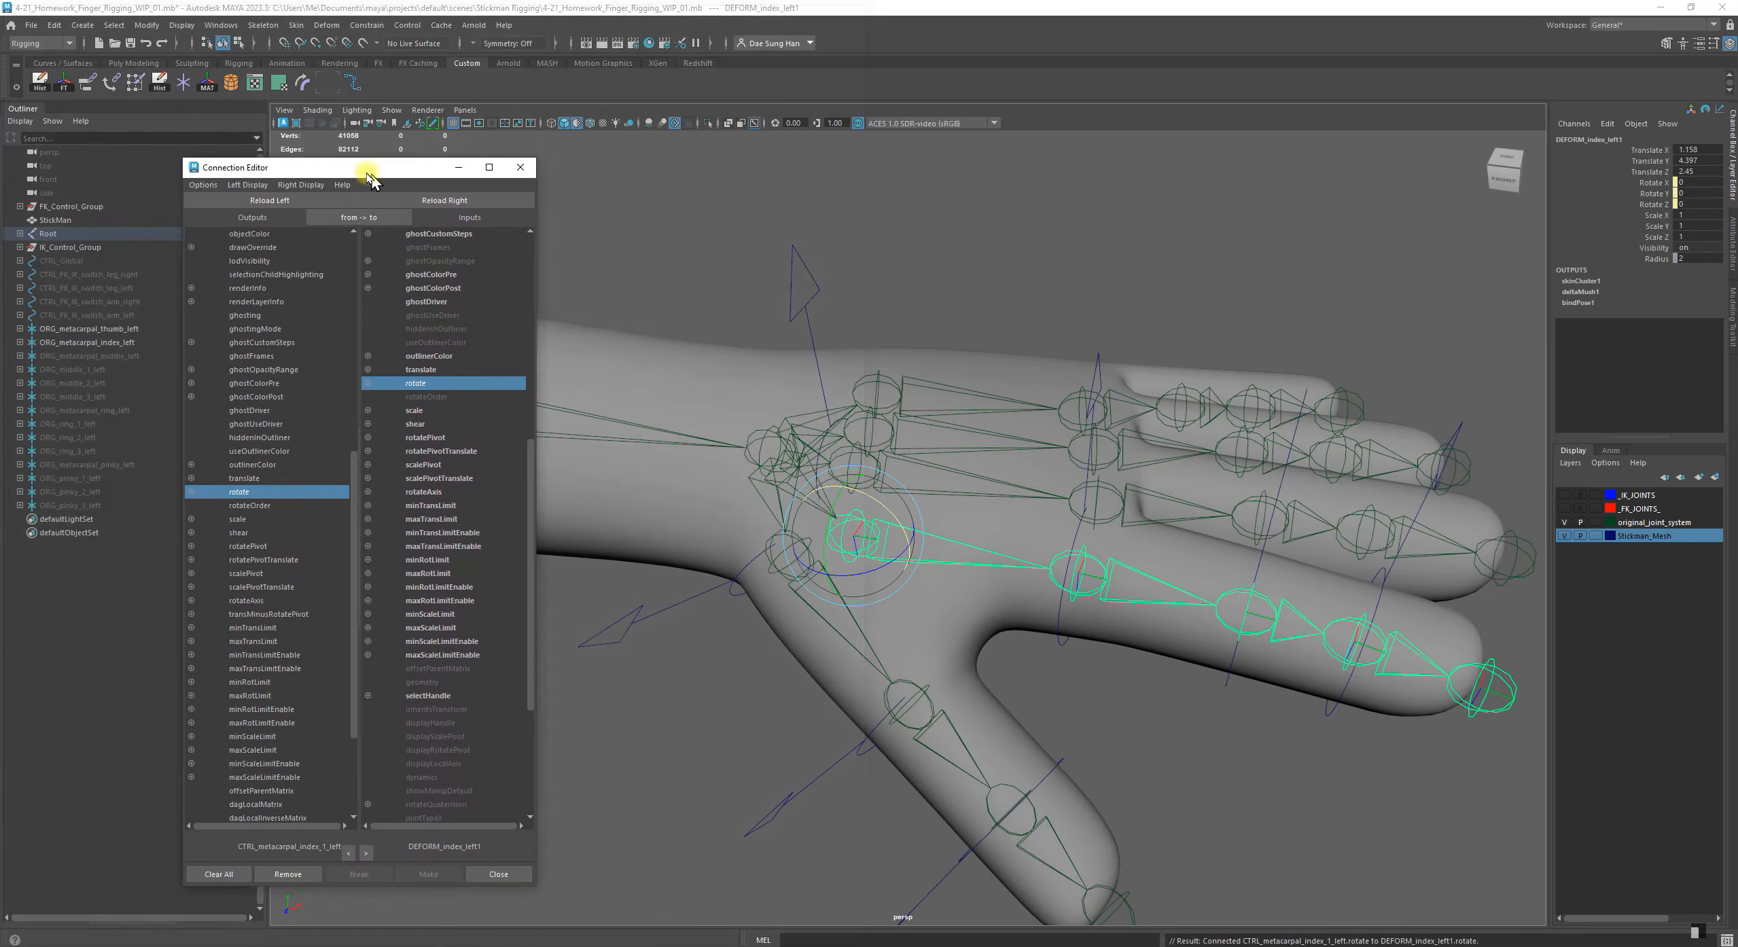
Load the control CTRL_index_1_left as the output object in the Connection Editor
{"action": "left_click", "coordinate": [553, 166]}
{"action": "key", "text": "e"}
{"action": "left_click", "coordinate": [1001, 331]}
{"action": "left_click_drag", "start_coordinate": [1001, 332], "coordinate": [869, 474], "text": "alt"}
{"action": "left_click", "coordinate": [872, 468]}
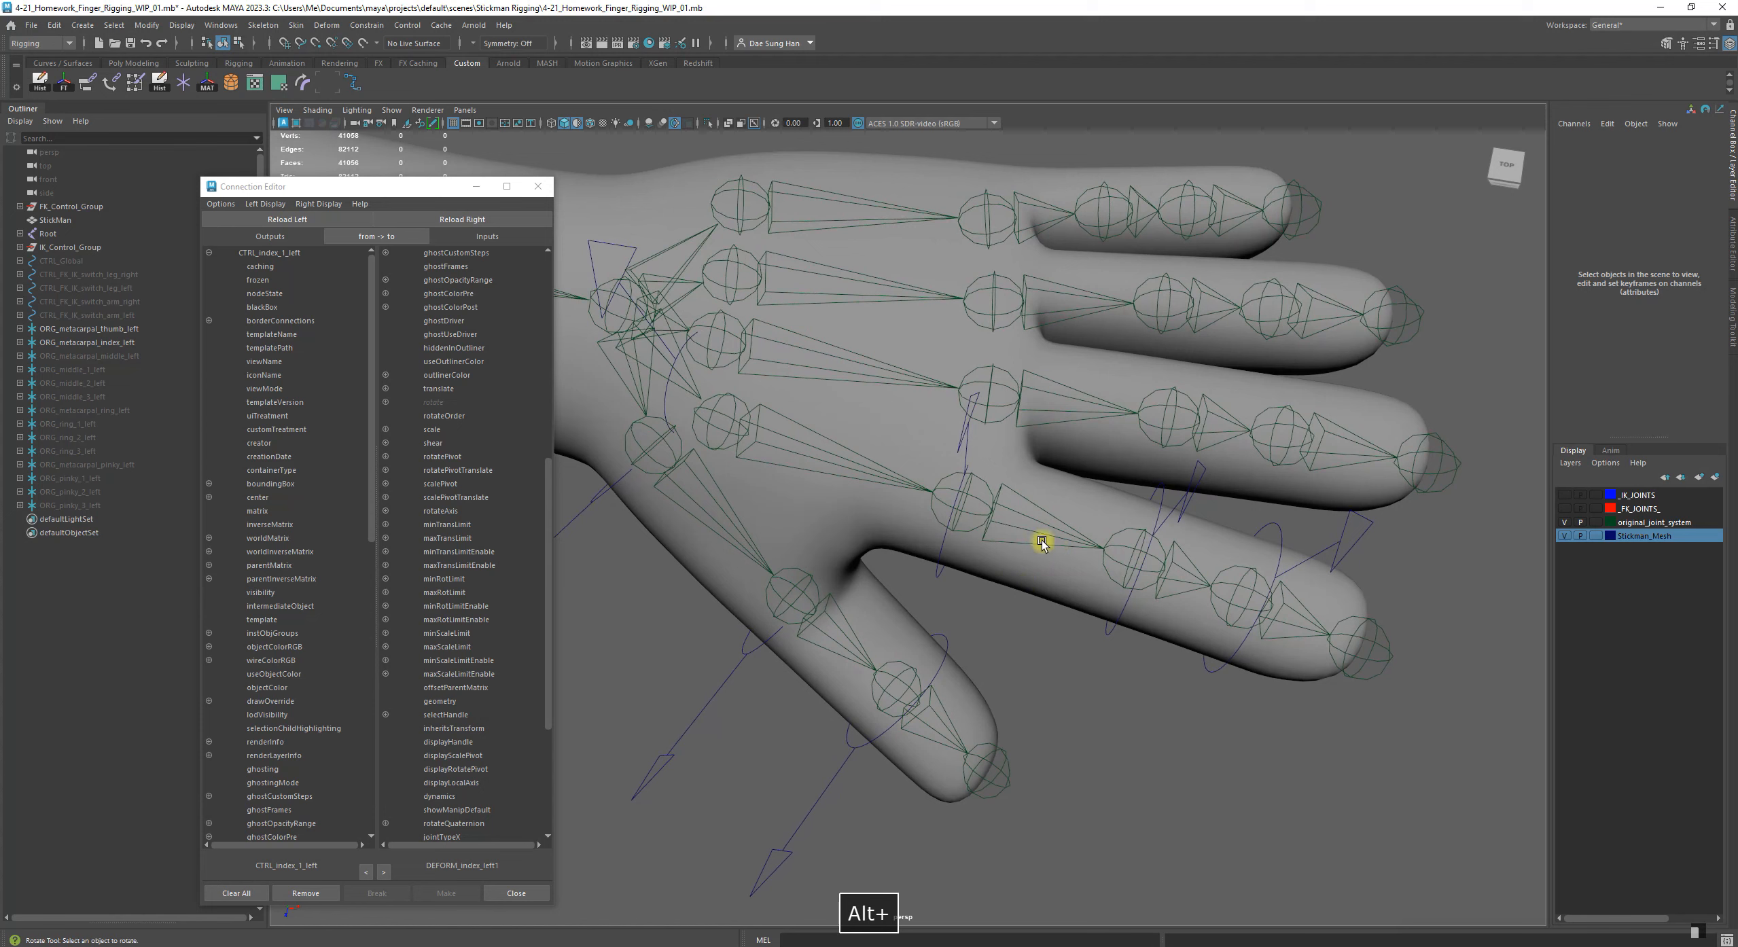
Set the Stickman_Mesh display layer to Reference so the mesh cannot be selected, and clear the selection
{"action": "left_click", "coordinate": [1043, 520]}
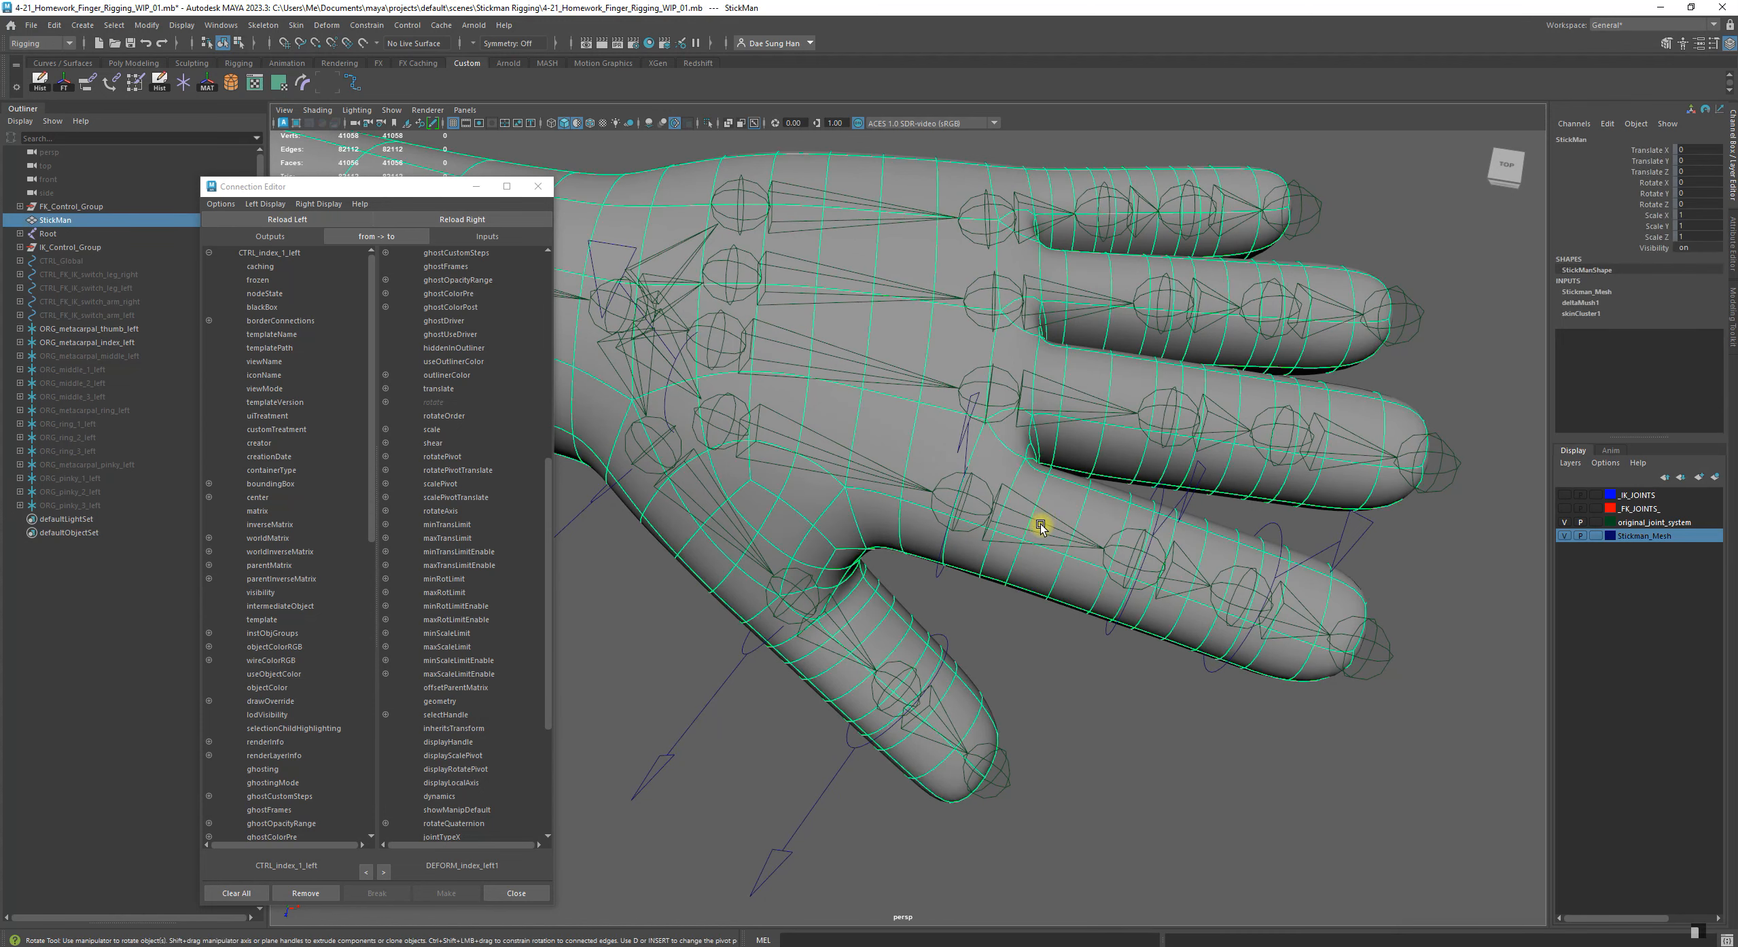
{"action": "left_click", "coordinate": [1597, 536]}
{"action": "left_click", "coordinate": [1596, 536]}
{"action": "left_click", "coordinate": [1380, 778]}
Load the joint DEFORM_index_left2 as the input object and connect the rotate of CTRL_index_1_left to its rotate
{"action": "left_click", "coordinate": [1057, 543]}
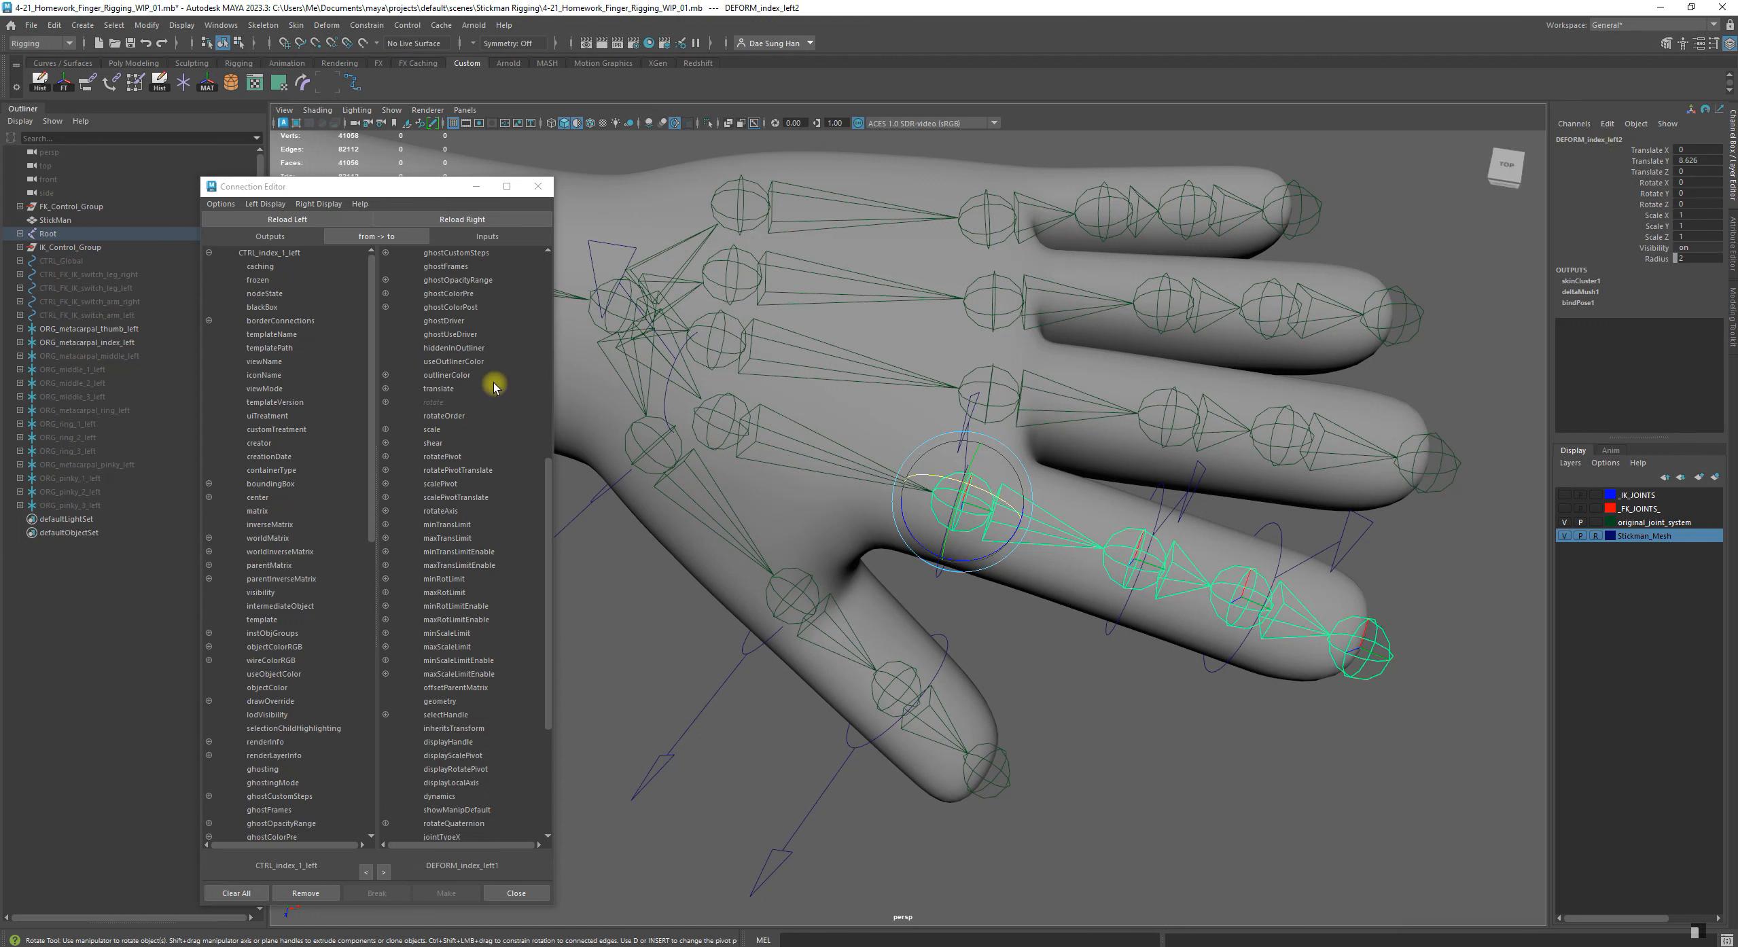
{"action": "left_click", "coordinate": [458, 224]}
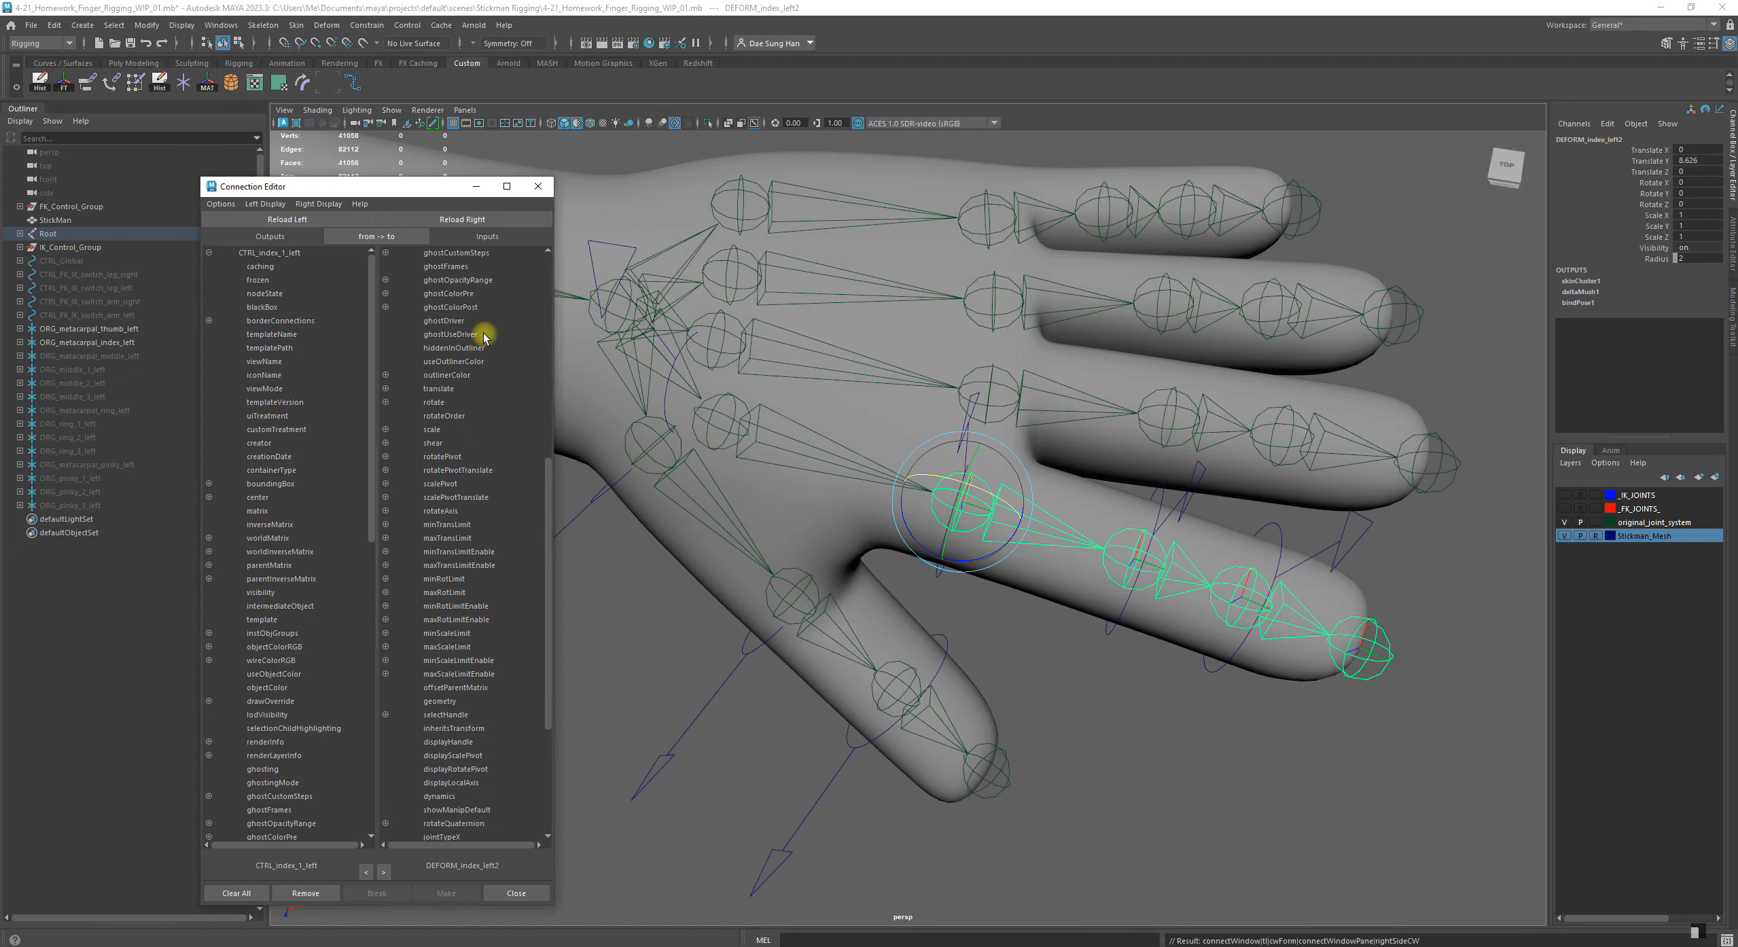
{"action": "scroll", "coordinate": [280, 391], "scroll_direction": "down", "scroll_amount": 5}
{"action": "scroll", "coordinate": [280, 390], "scroll_direction": "down", "scroll_amount": 8}
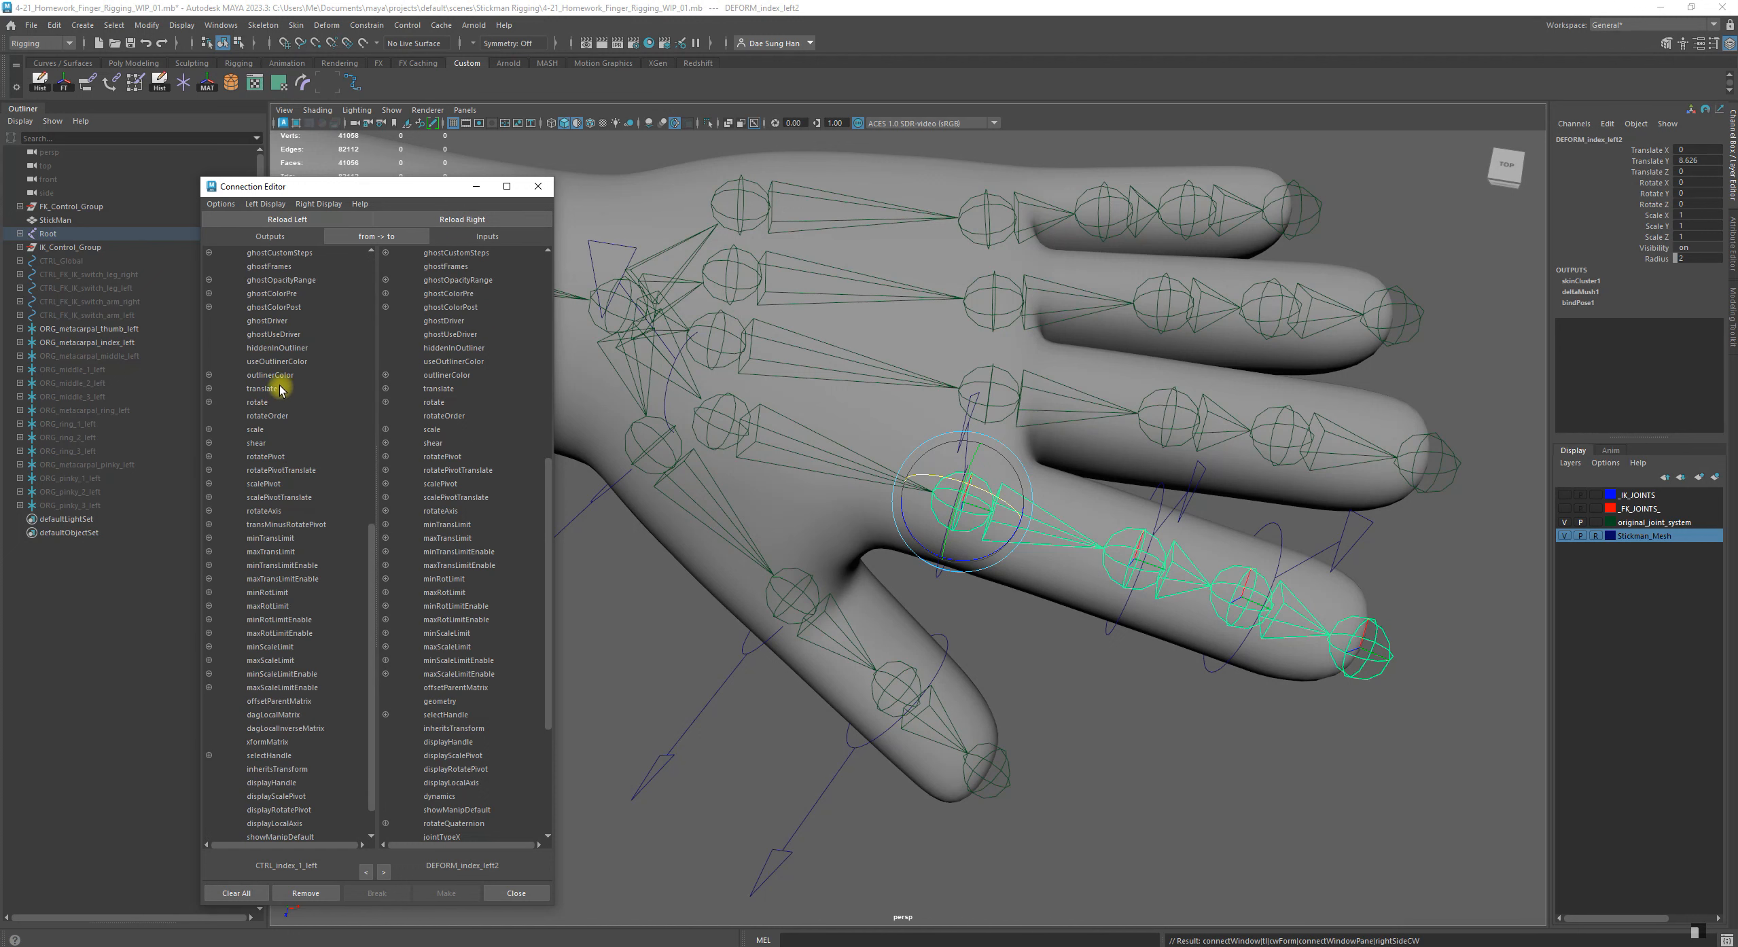
{"action": "left_click", "coordinate": [262, 402]}
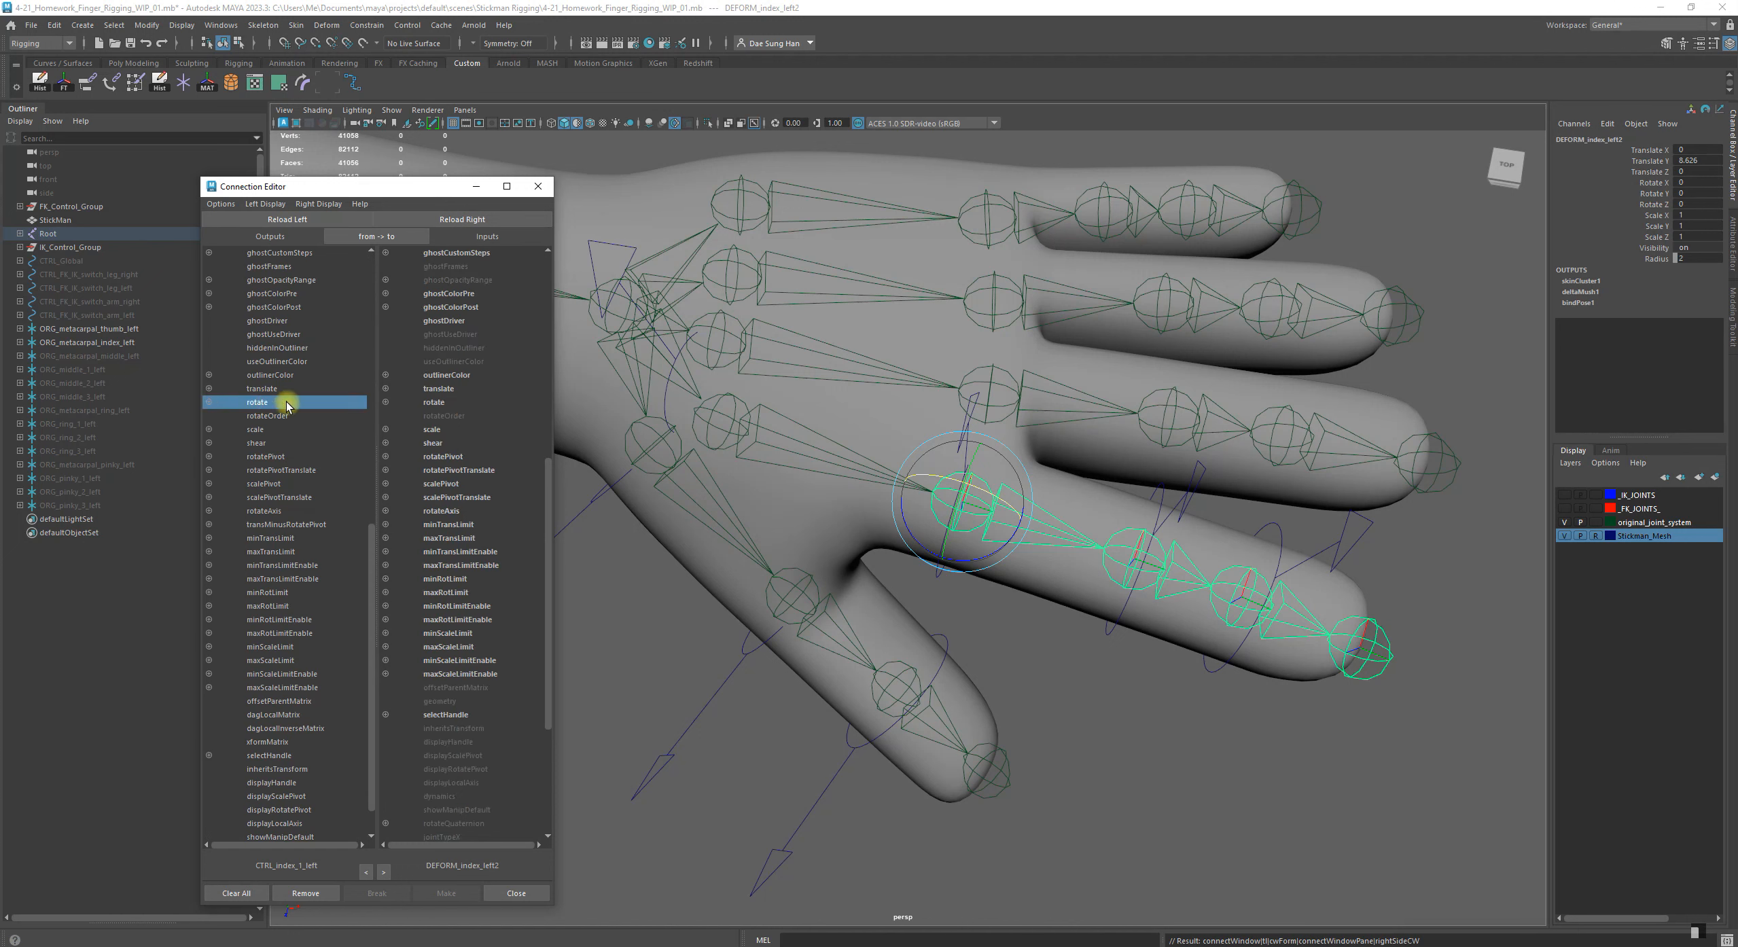
{"action": "left_click", "coordinate": [440, 402]}
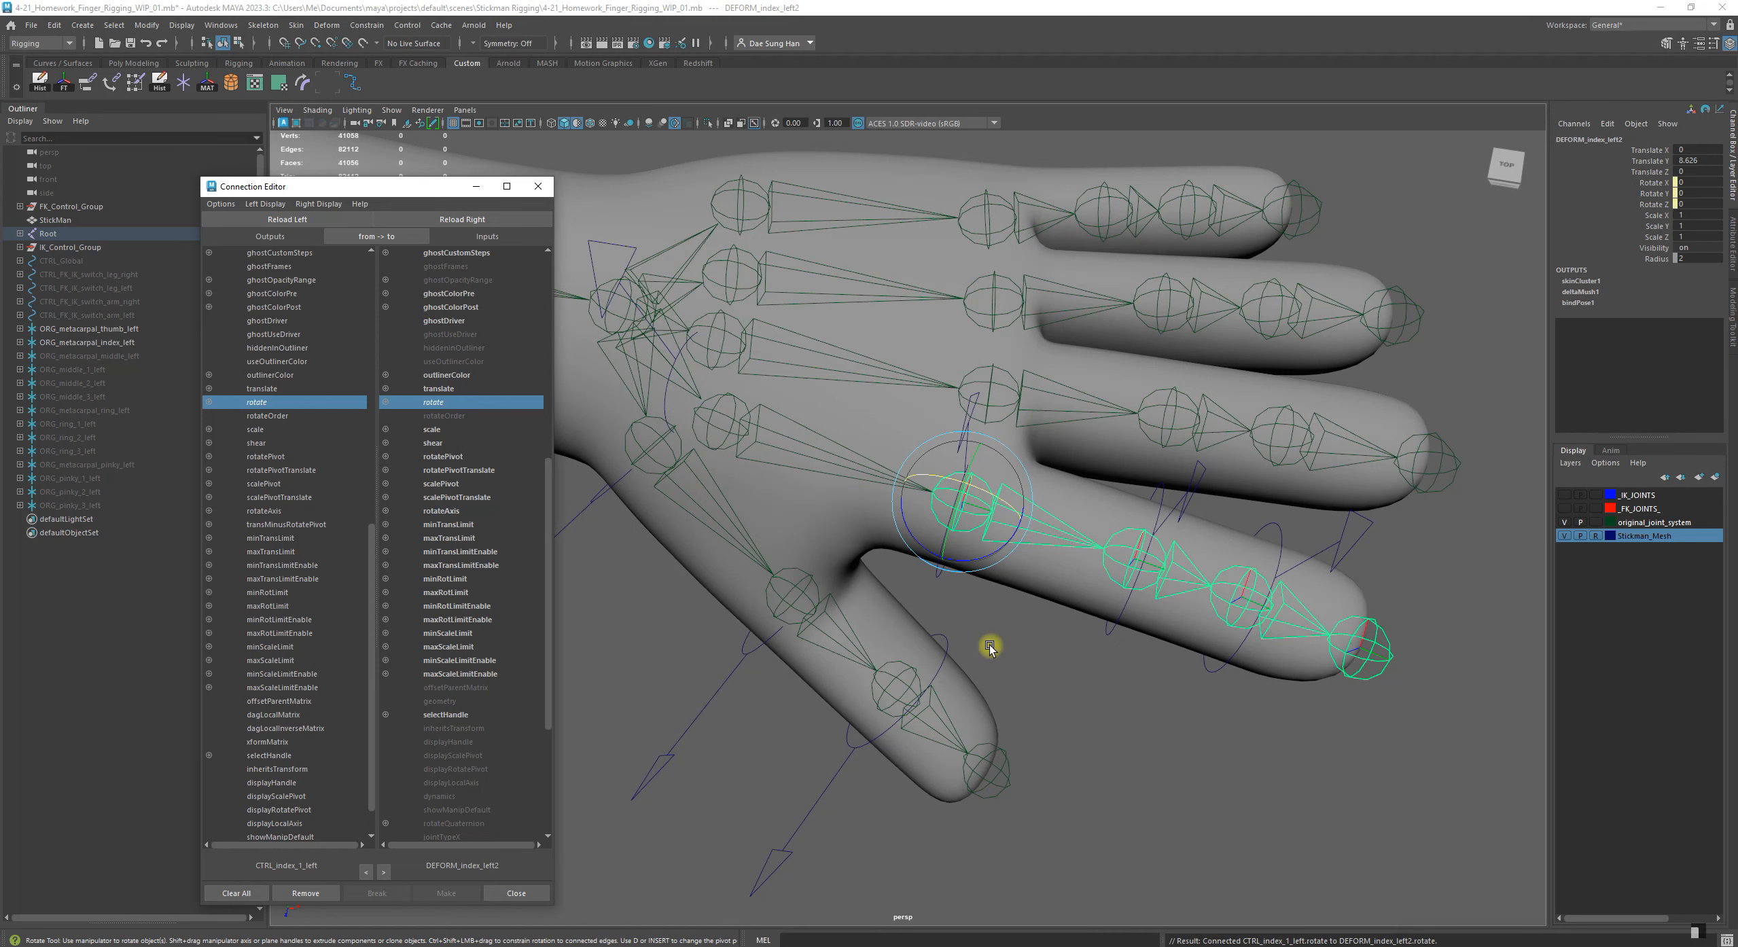
Test-rotate the control CTRL_index_1_left, undo the rotation and clear the selection
{"action": "left_click", "coordinate": [1050, 679]}
{"action": "left_click_drag", "start_coordinate": [1055, 683], "coordinate": [982, 547], "text": "alt"}
{"action": "left_click", "coordinate": [982, 486]}
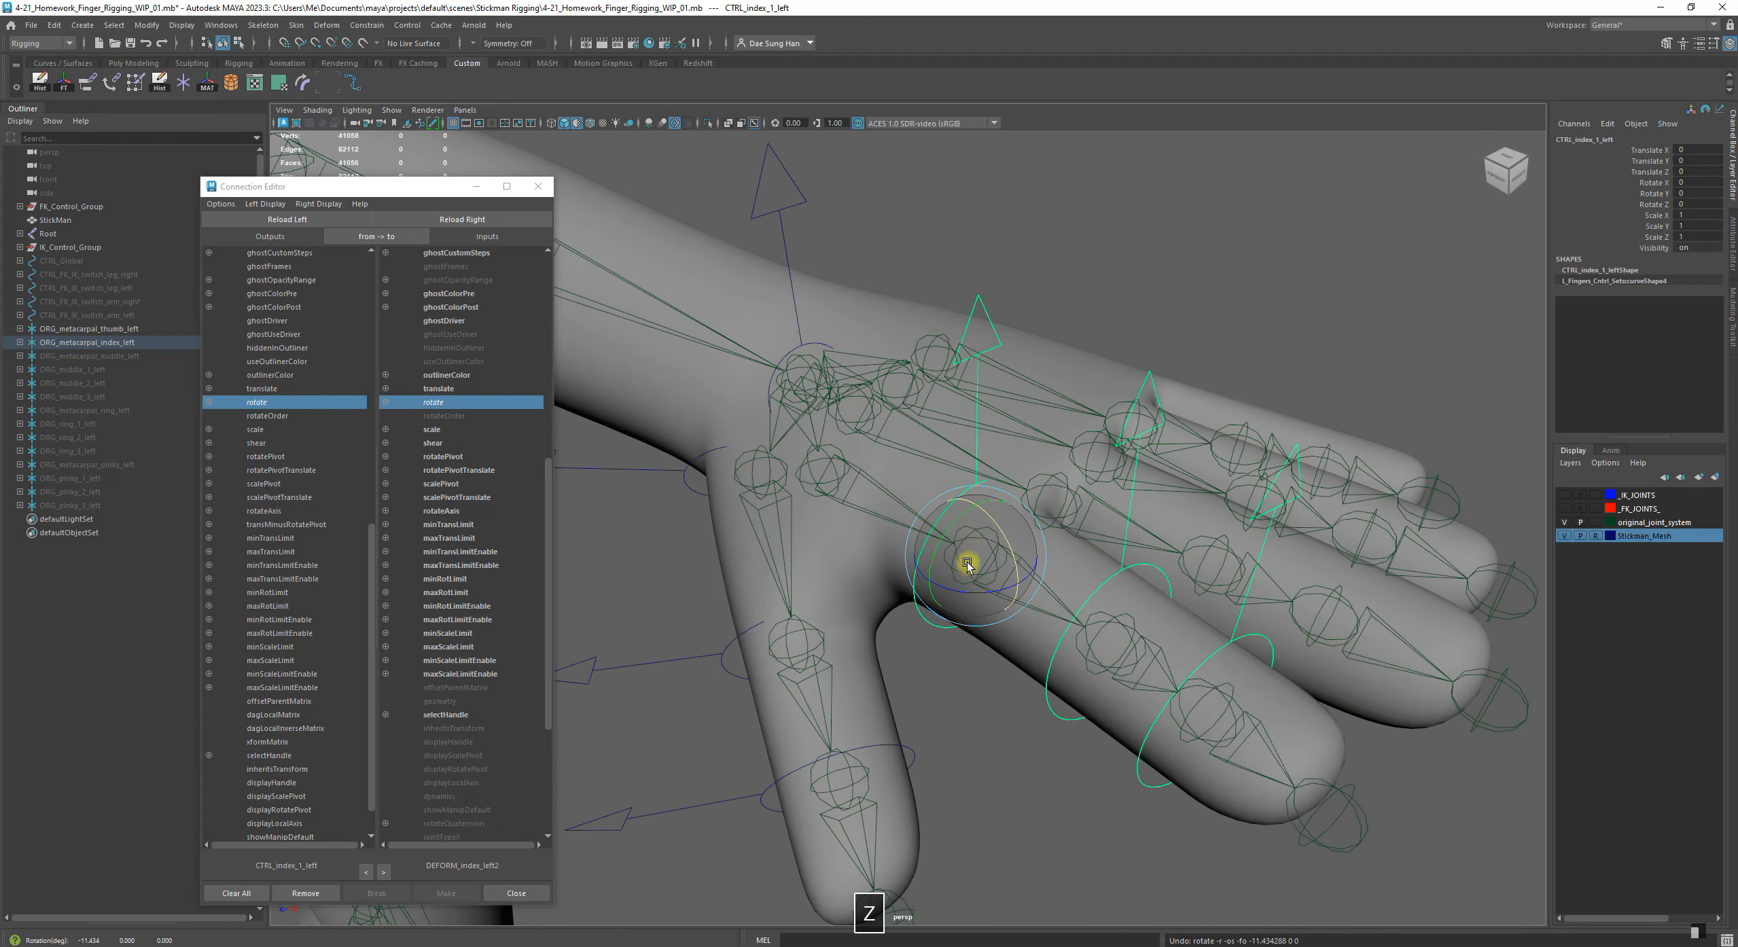
{"action": "left_click", "coordinate": [997, 712]}
{"action": "left_click_drag", "start_coordinate": [998, 712], "coordinate": [1002, 636], "text": "alt"}
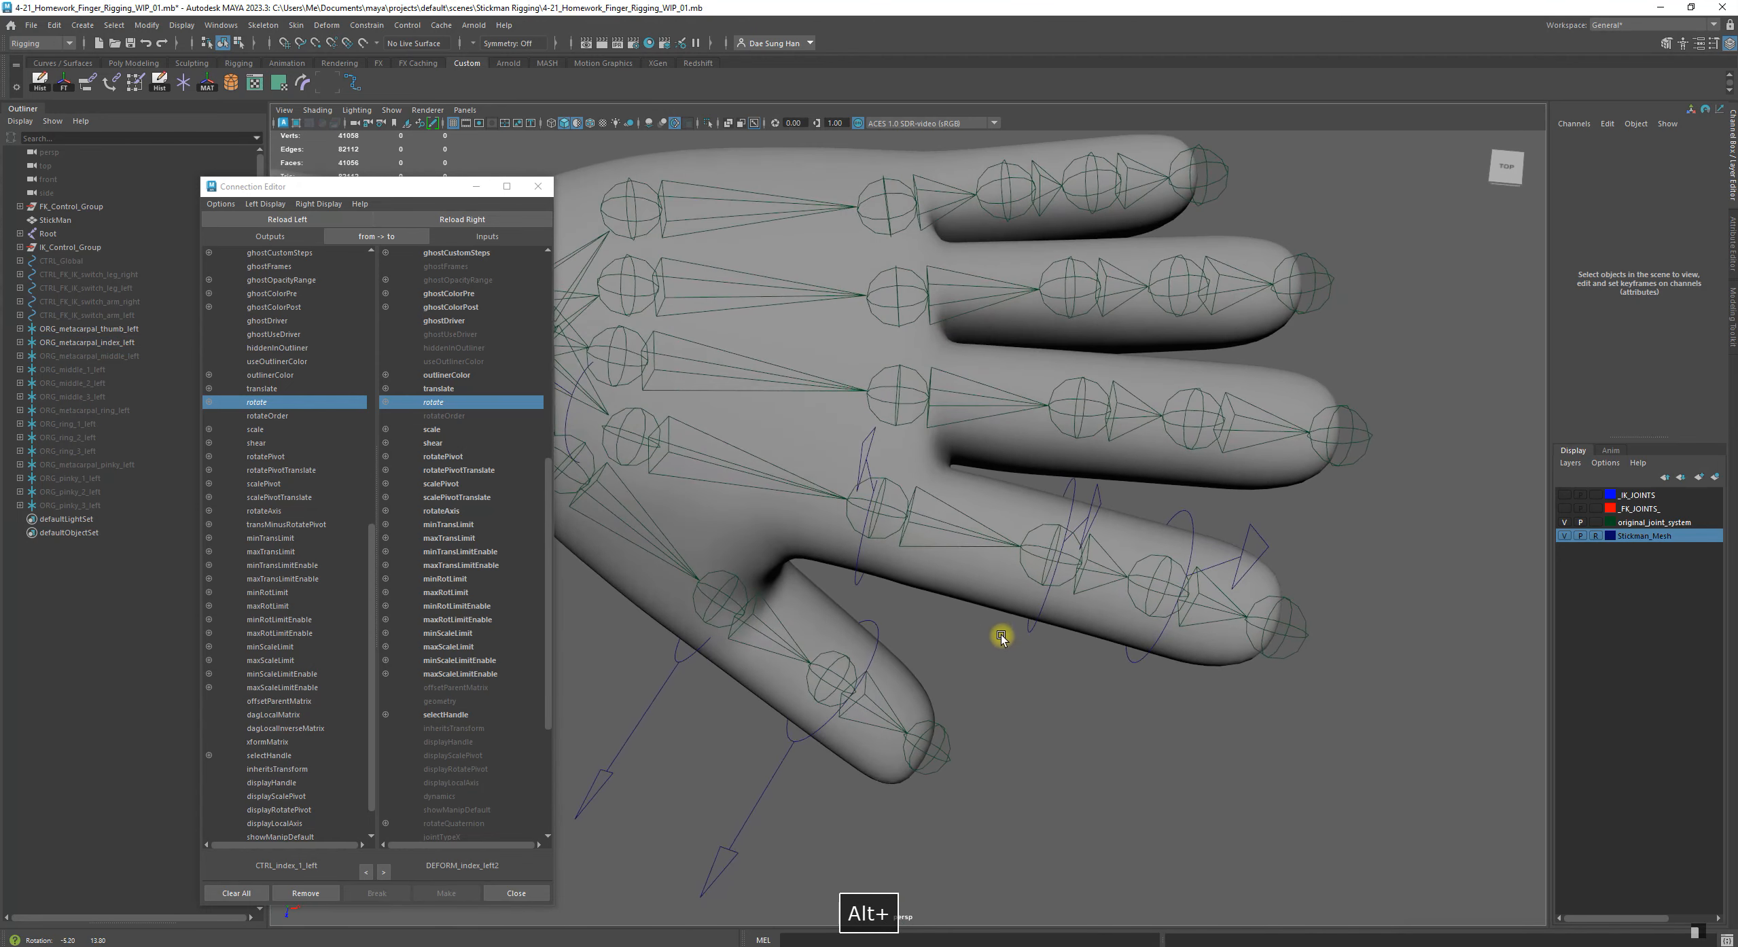
Load the control CTRL_index_2_left as the output object in the Connection Editor
{"action": "left_click_drag", "start_coordinate": [971, 503], "coordinate": [1074, 368], "text": "alt"}
{"action": "left_click", "coordinate": [1062, 325]}
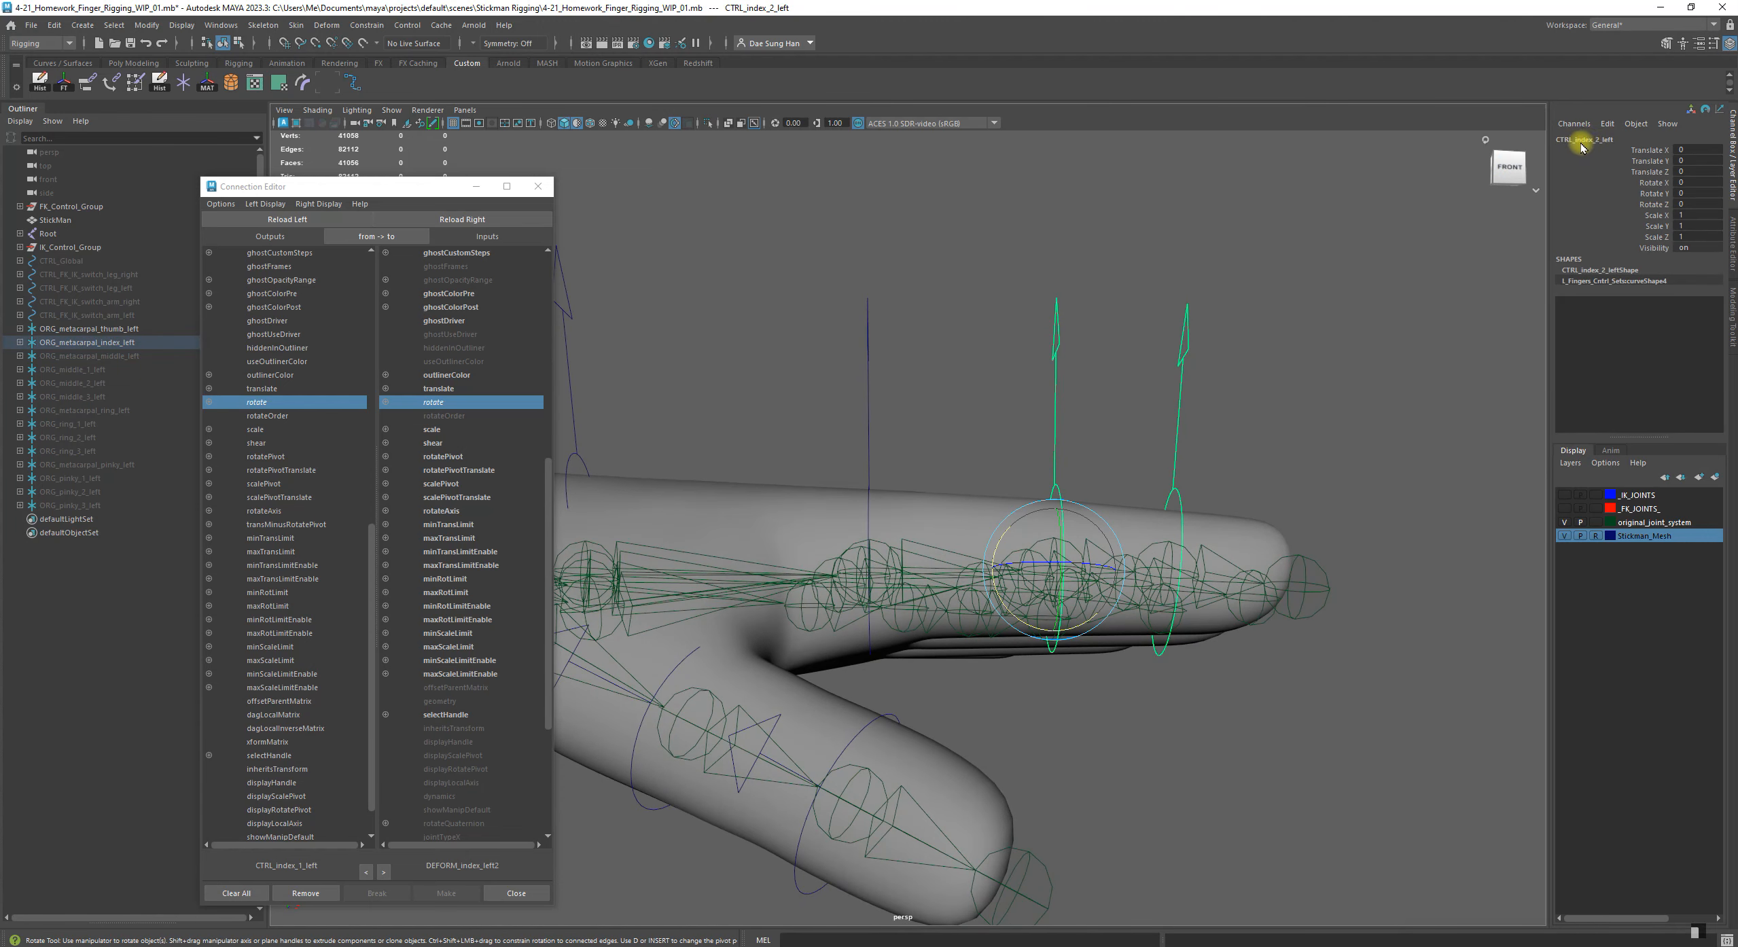
{"action": "left_click", "coordinate": [299, 219]}
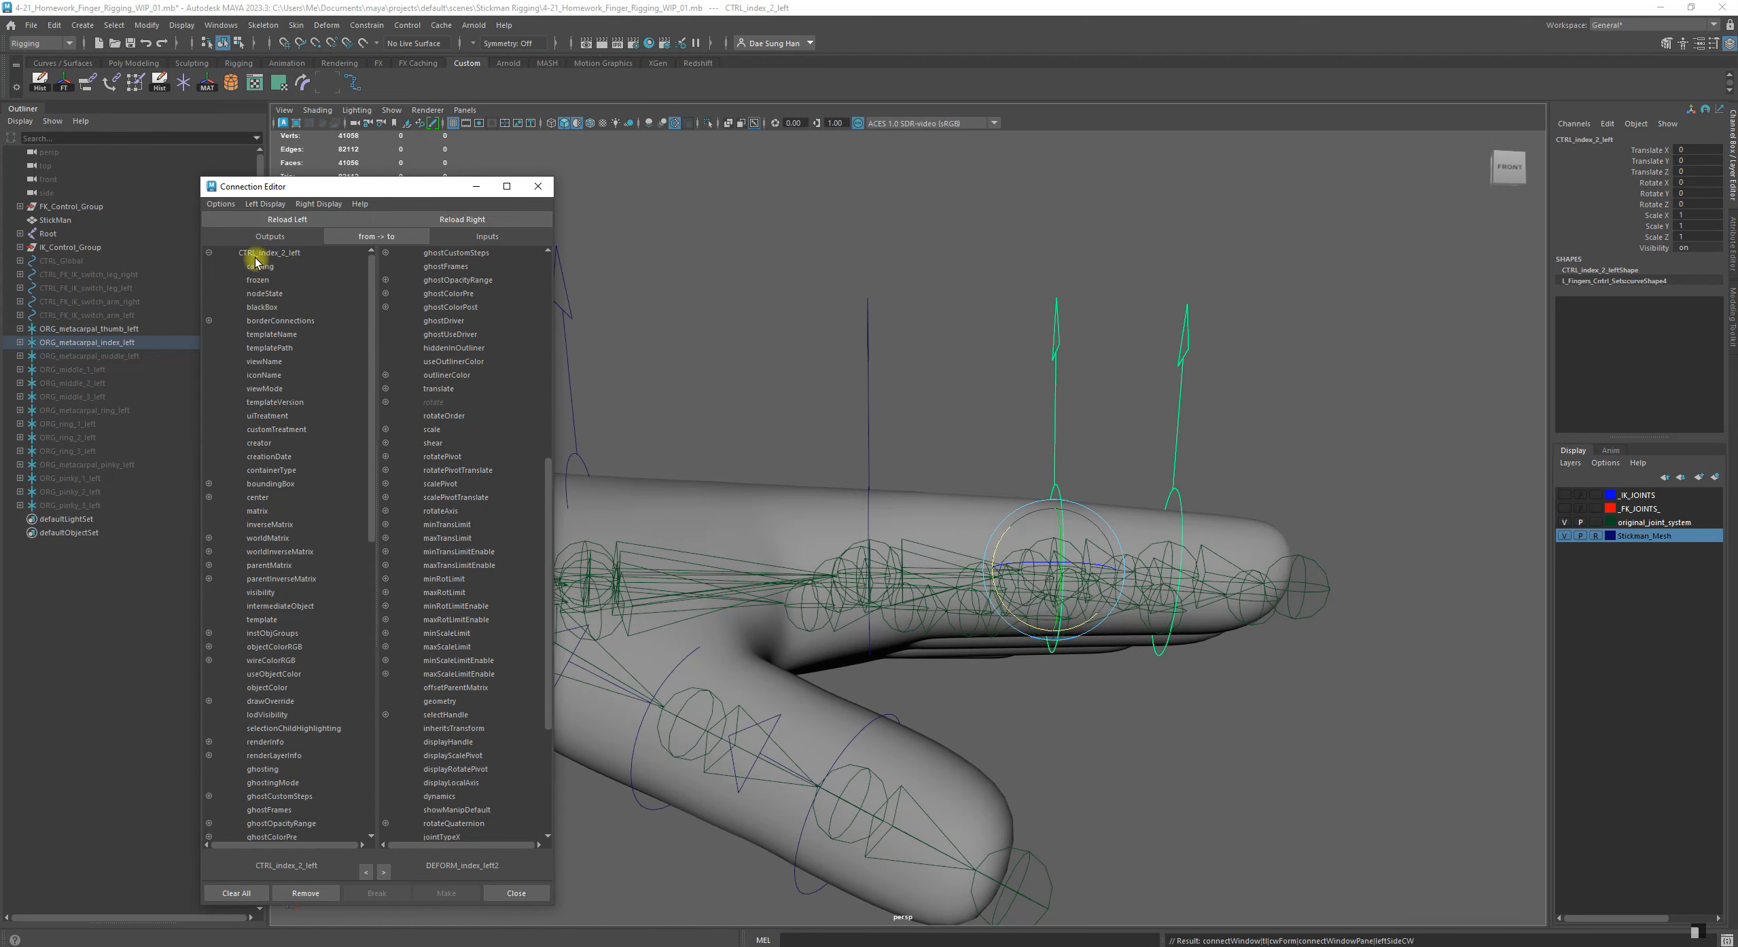
Load the joint DEFORM_index_left3 as the input object and connect the rotate of CTRL_index_2_left to its rotate
{"action": "left_click_drag", "start_coordinate": [1047, 517], "coordinate": [950, 593], "text": "alt"}
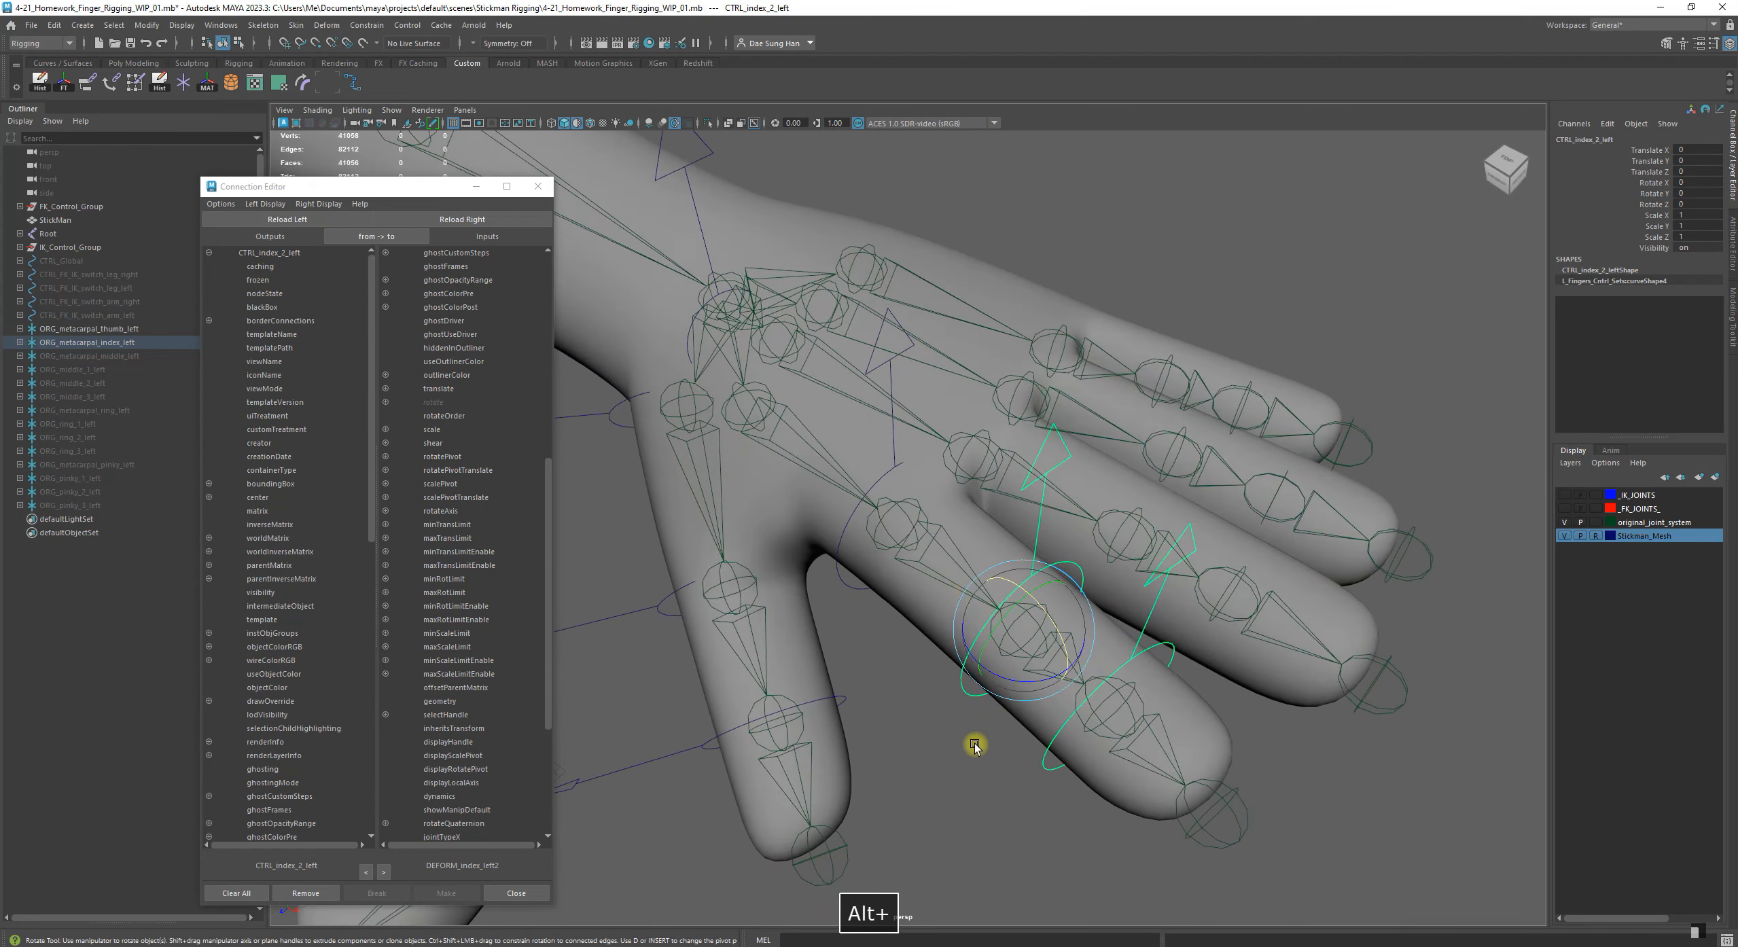
{"action": "left_click_drag", "start_coordinate": [975, 746], "coordinate": [1003, 769], "text": "alt"}
{"action": "left_click", "coordinate": [1022, 749]}
{"action": "left_click_drag", "start_coordinate": [948, 598], "coordinate": [962, 610], "text": "alt"}
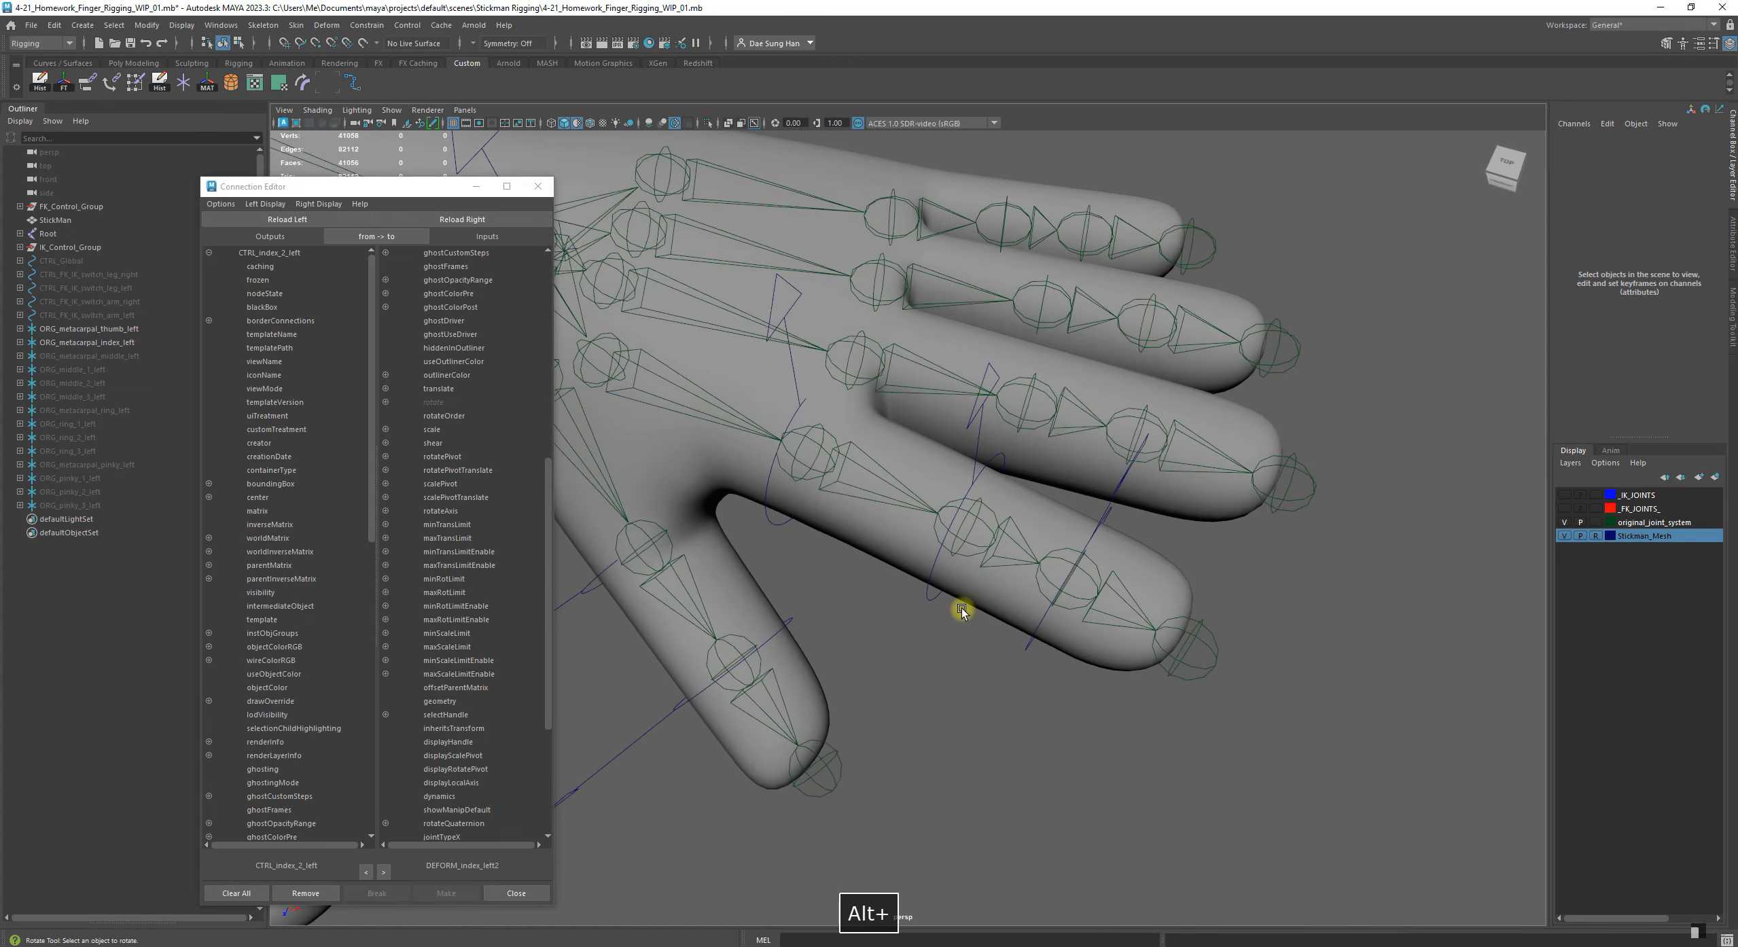
{"action": "left_click", "coordinate": [1007, 527]}
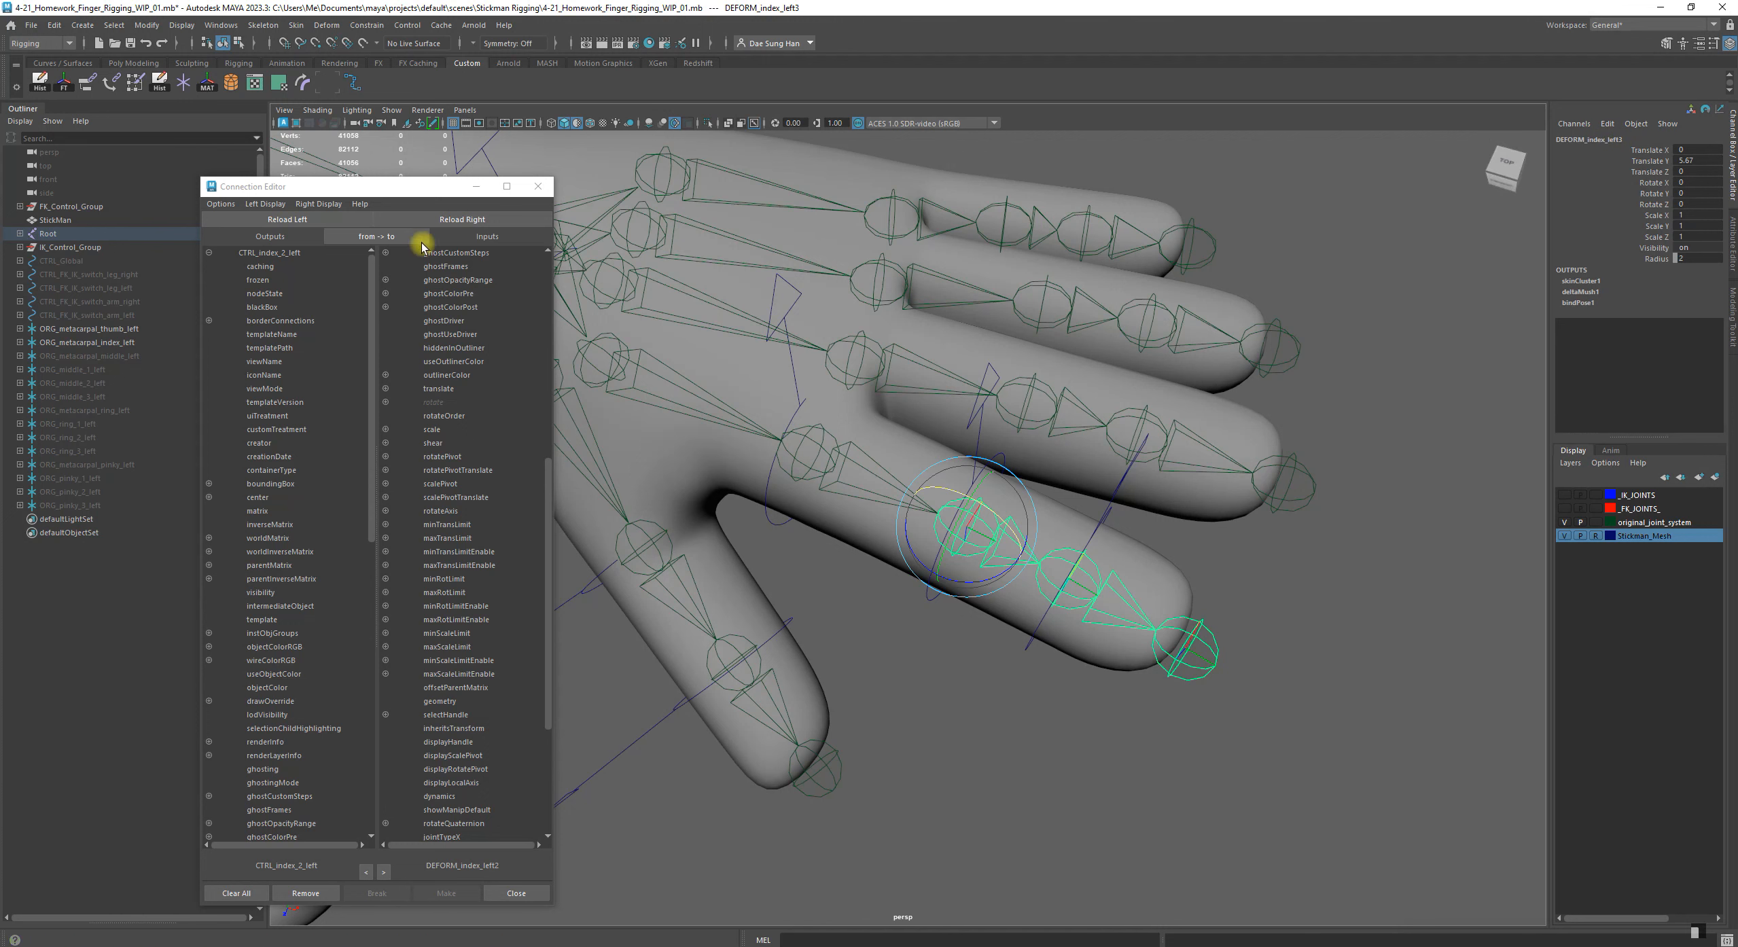
{"action": "left_click", "coordinate": [462, 220]}
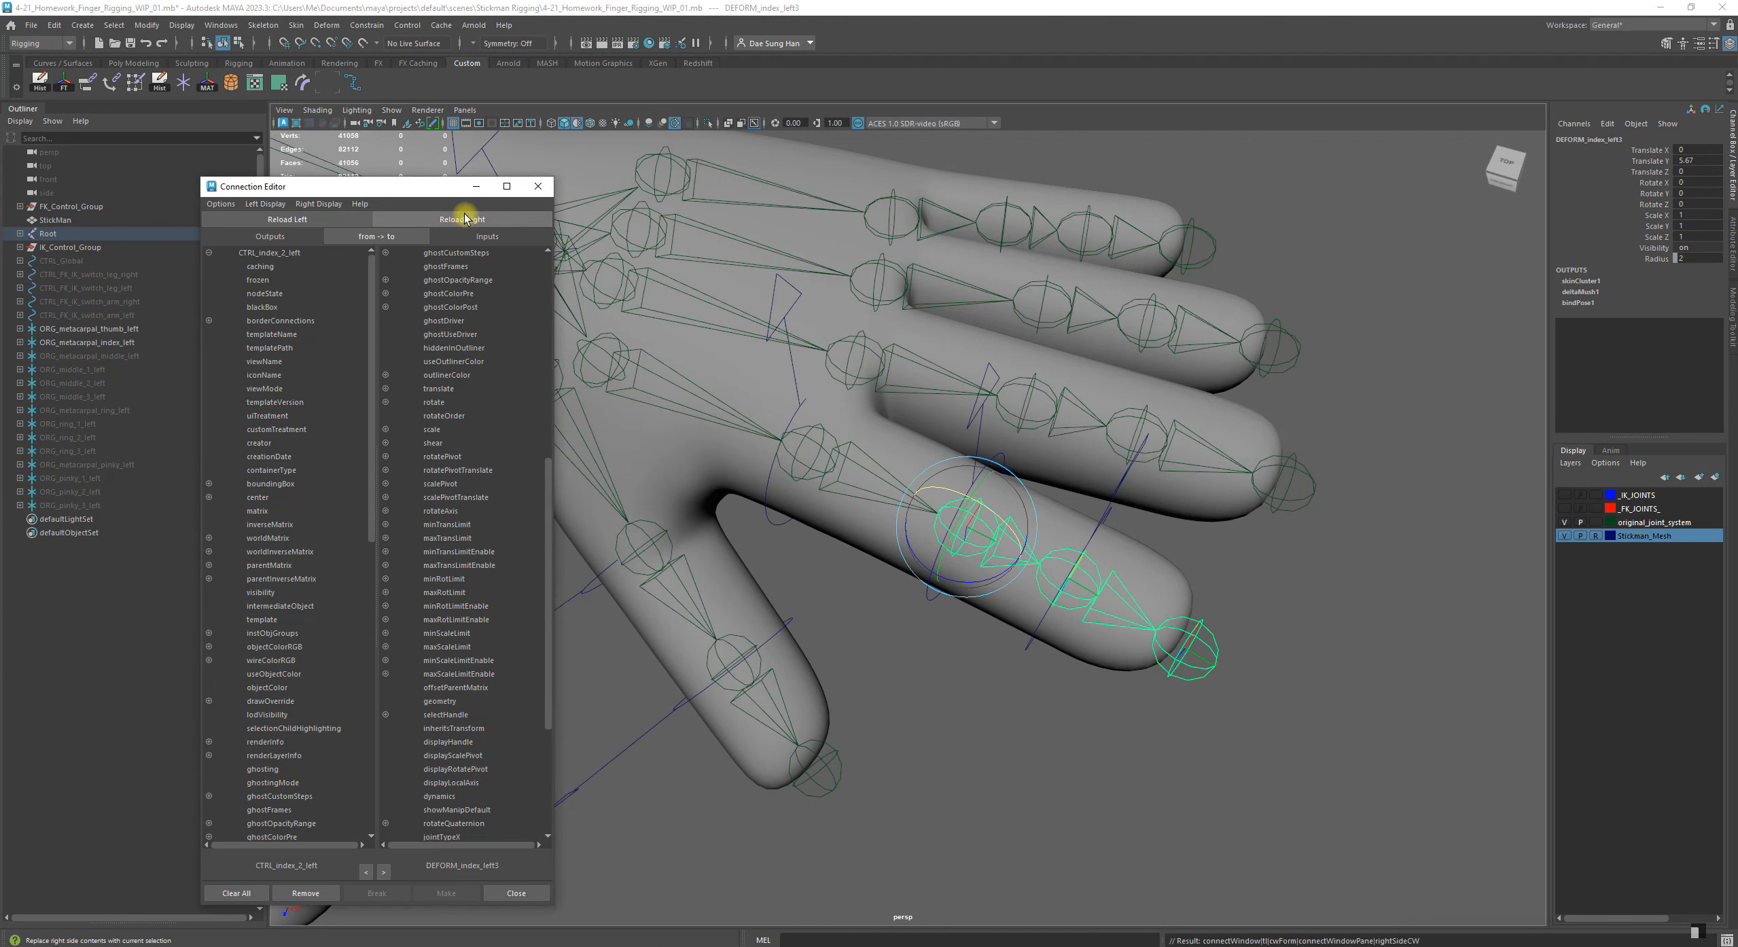
{"action": "scroll", "coordinate": [284, 376], "scroll_direction": "down", "scroll_amount": 8}
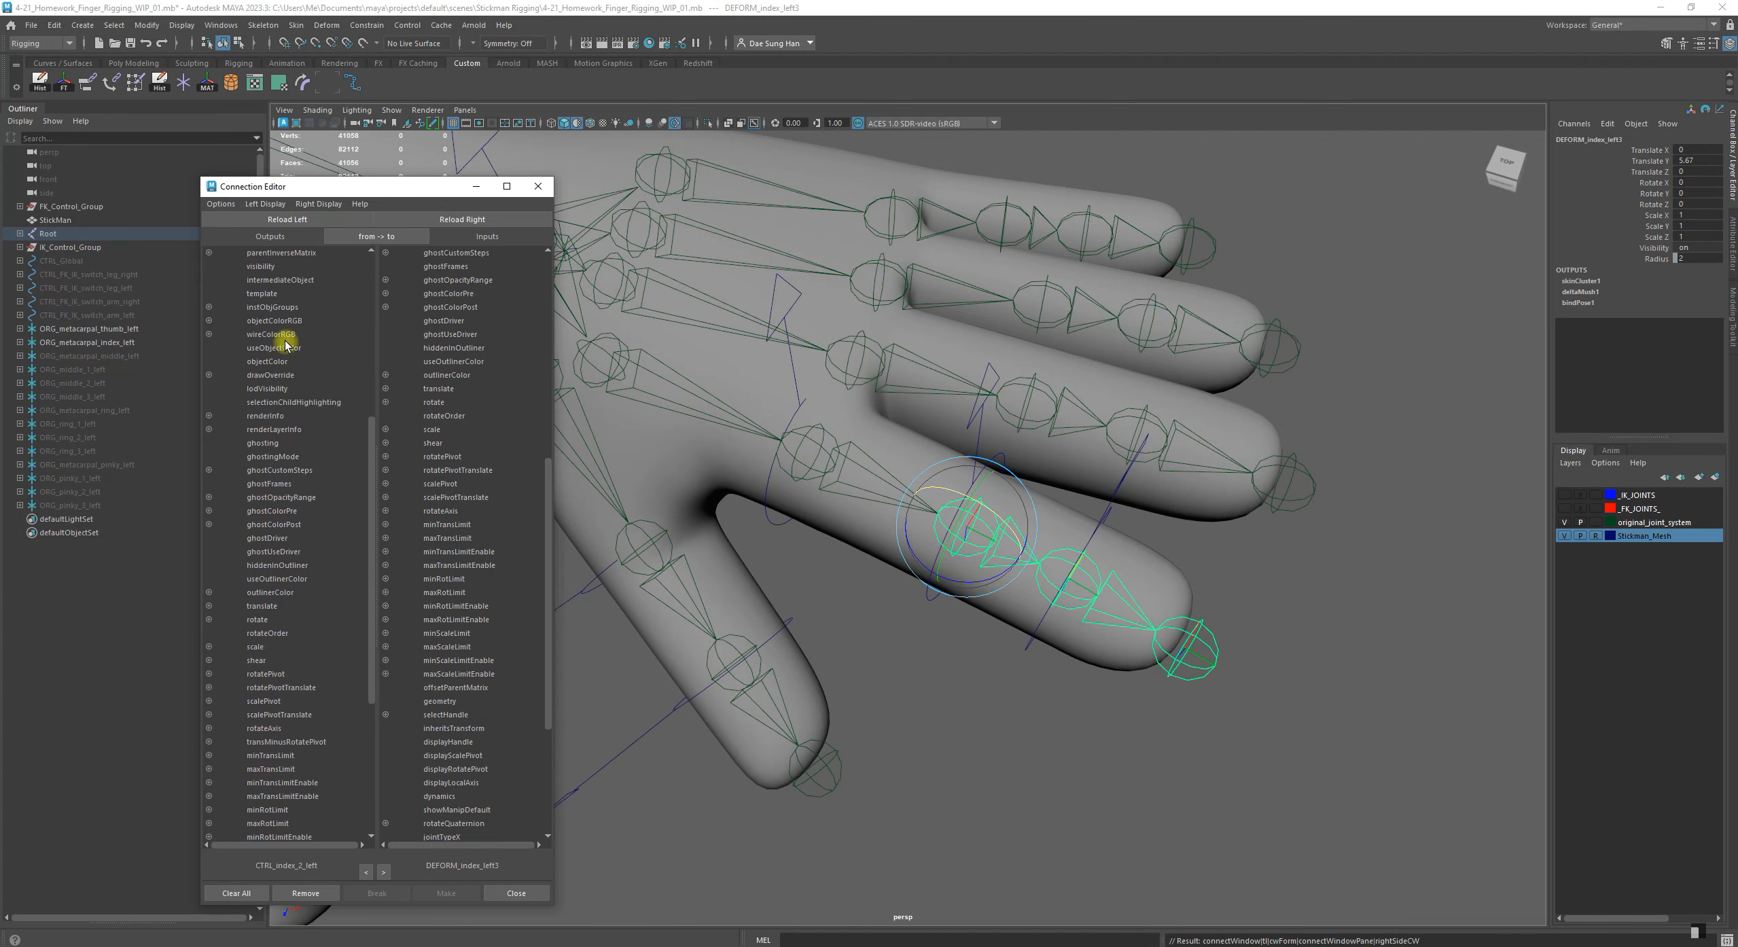
{"action": "scroll", "coordinate": [279, 590], "scroll_direction": "down", "scroll_amount": 3}
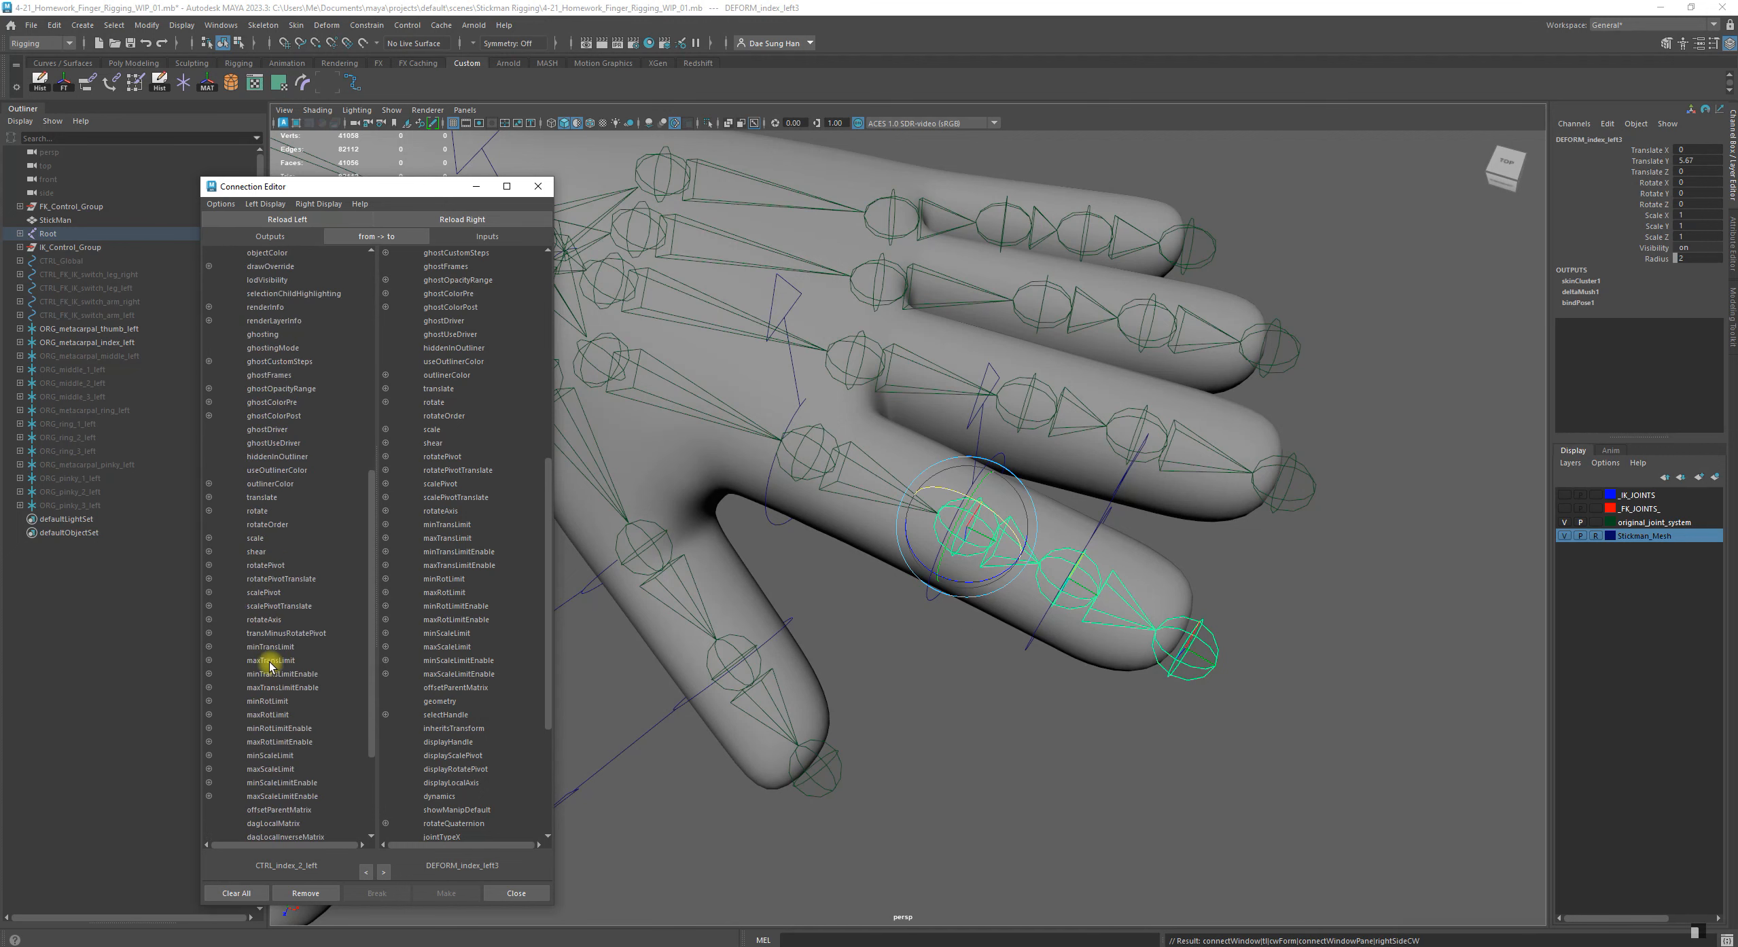
{"action": "left_click", "coordinate": [258, 512]}
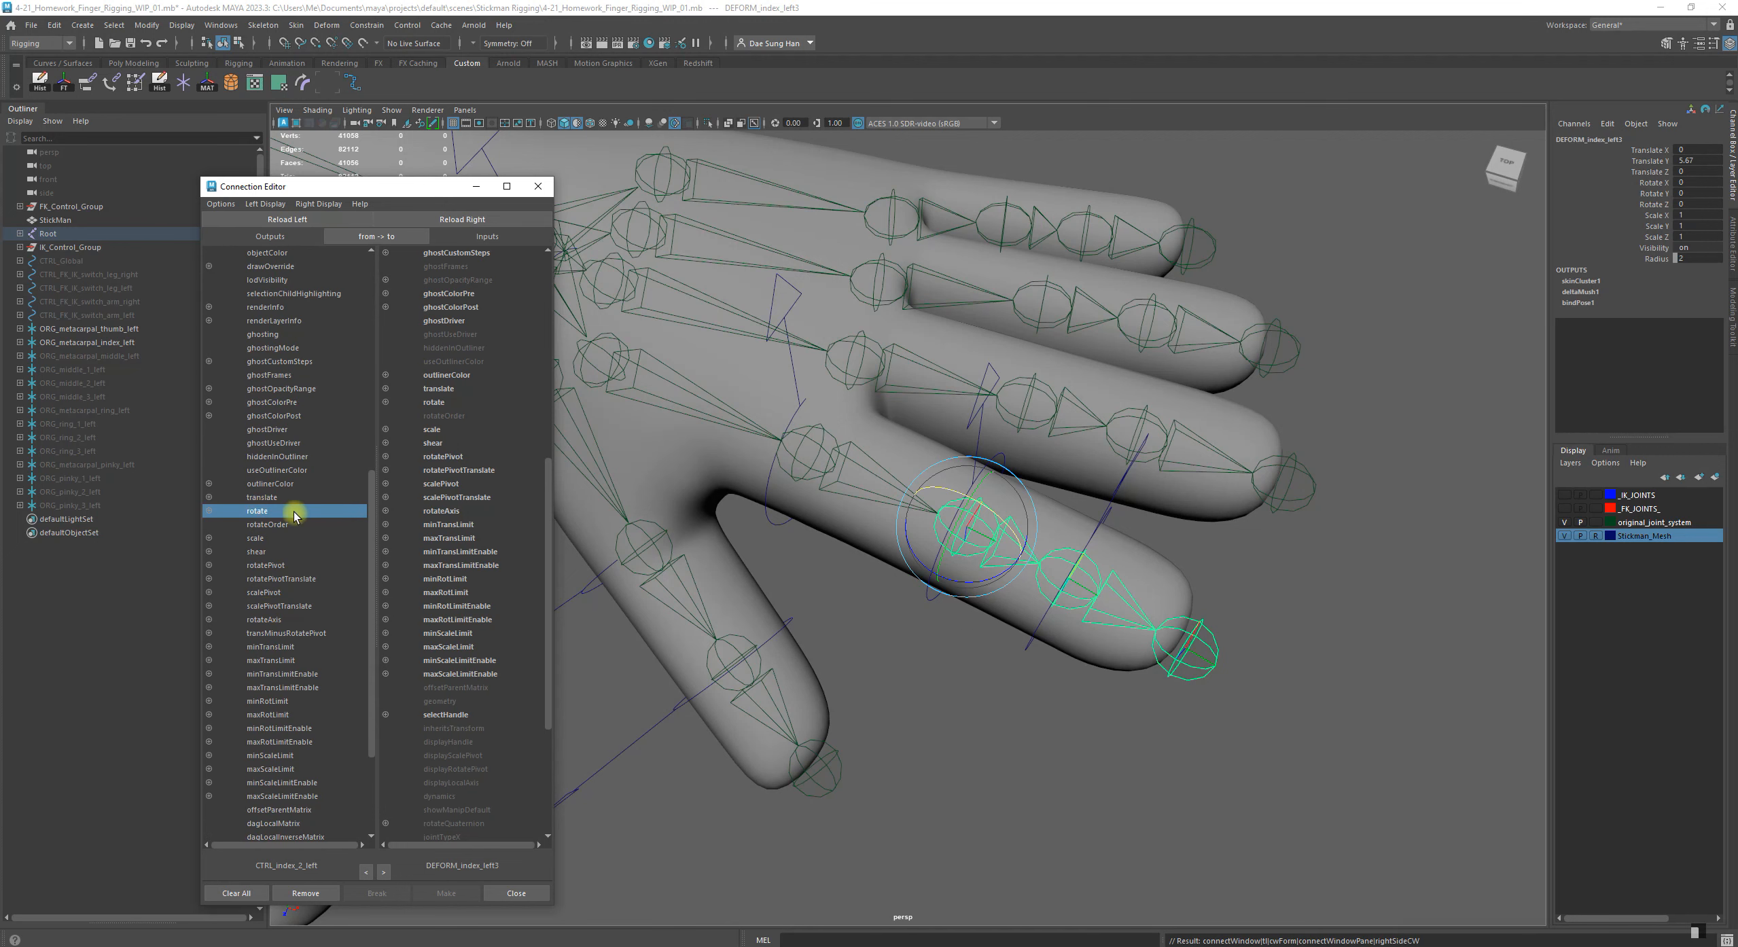
{"action": "left_click", "coordinate": [435, 403]}
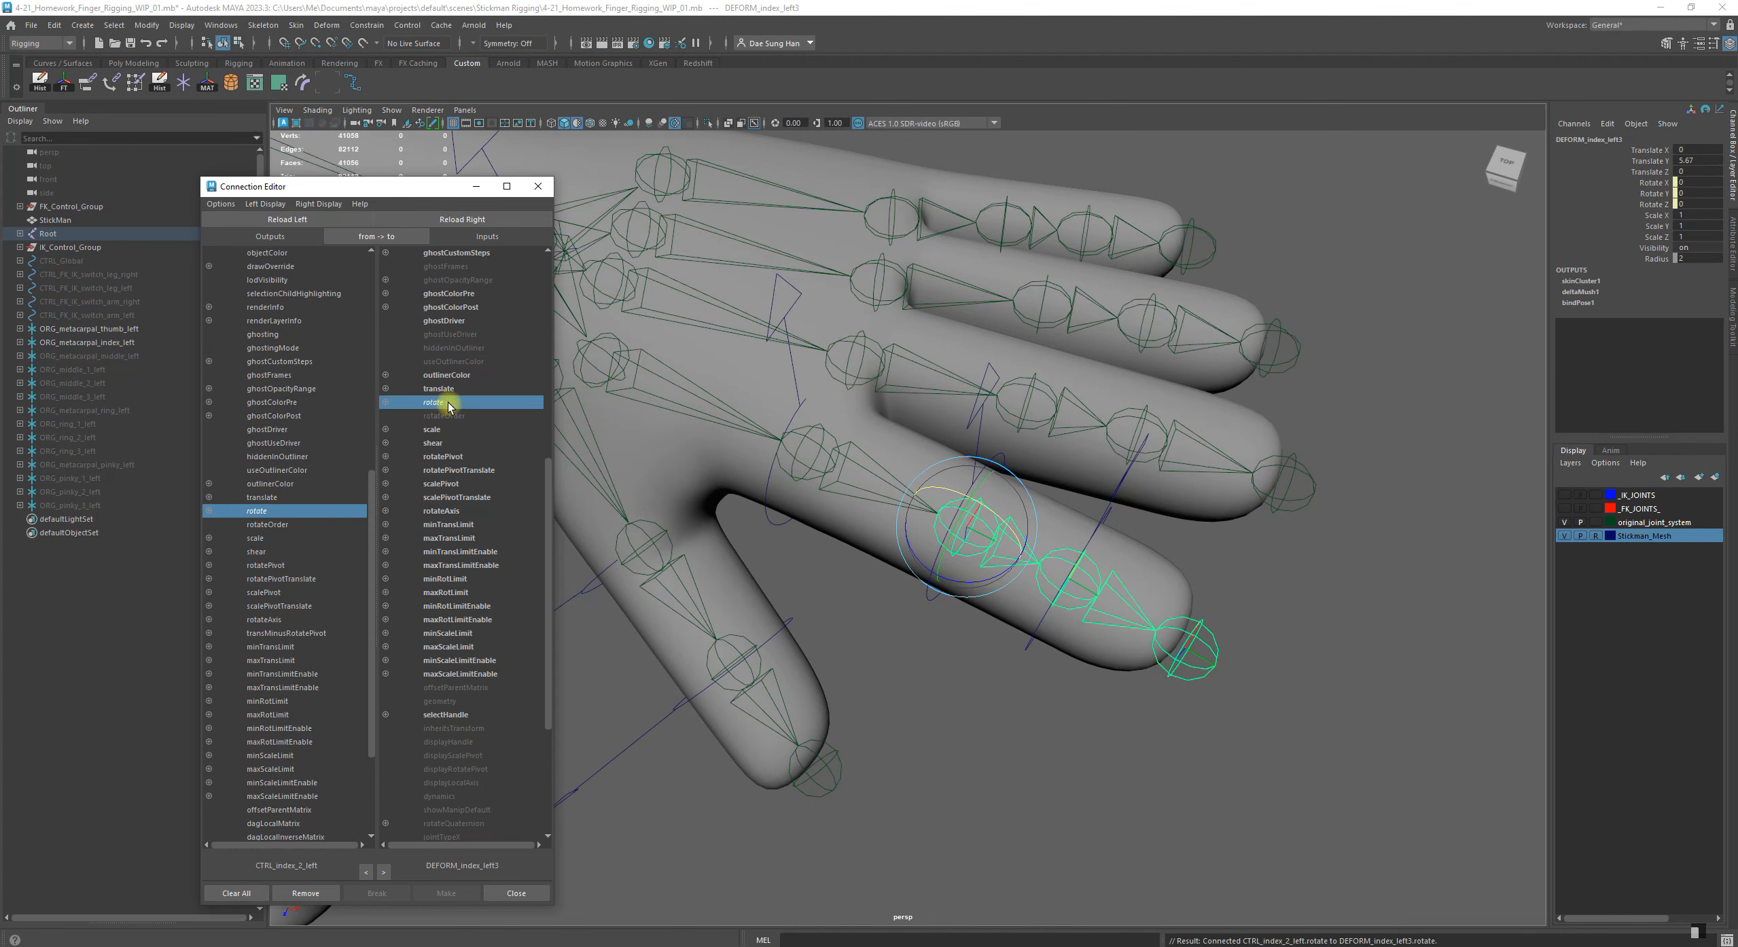
Test-rotate the control CTRL_index_2_left, undo the rotation and clear the selection
{"action": "mouse_move", "coordinate": [970, 765]}
{"action": "left_mouse_down", "text": "alt"}
{"action": "mouse_move", "coordinate": [968, 719]}
{"action": "mouse_move", "coordinate": [971, 747]}
{"action": "left_mouse_up", "text": "alt"}
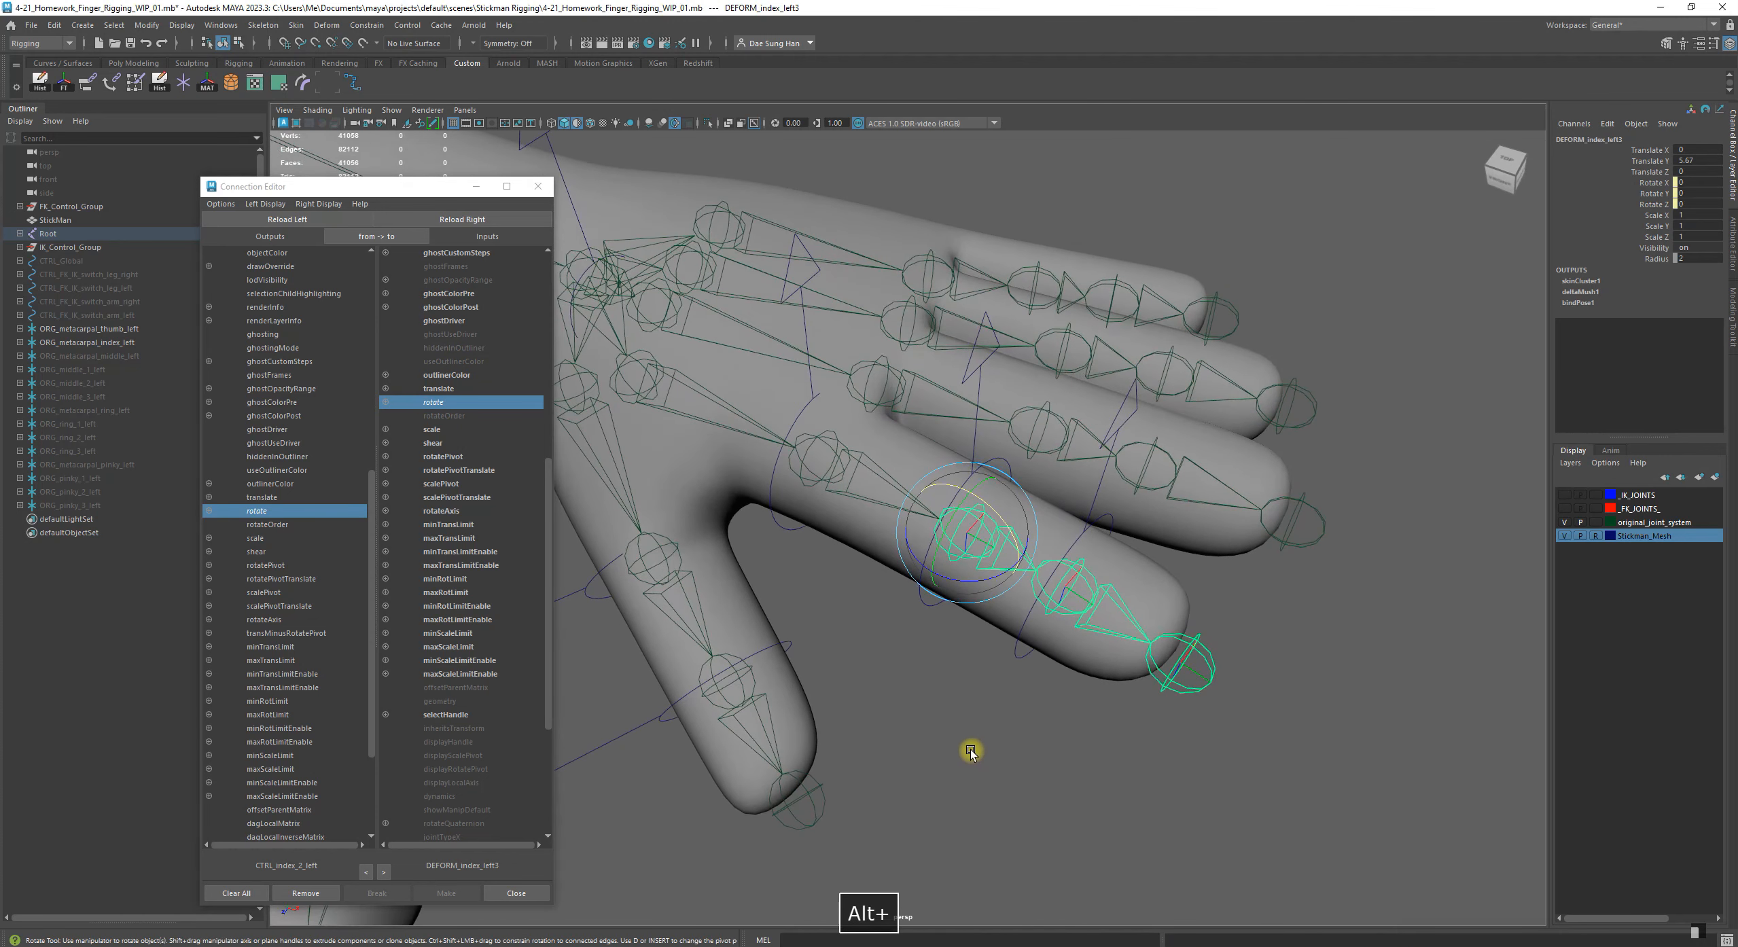
{"action": "left_click", "coordinate": [972, 746]}
{"action": "left_click", "coordinate": [974, 472]}
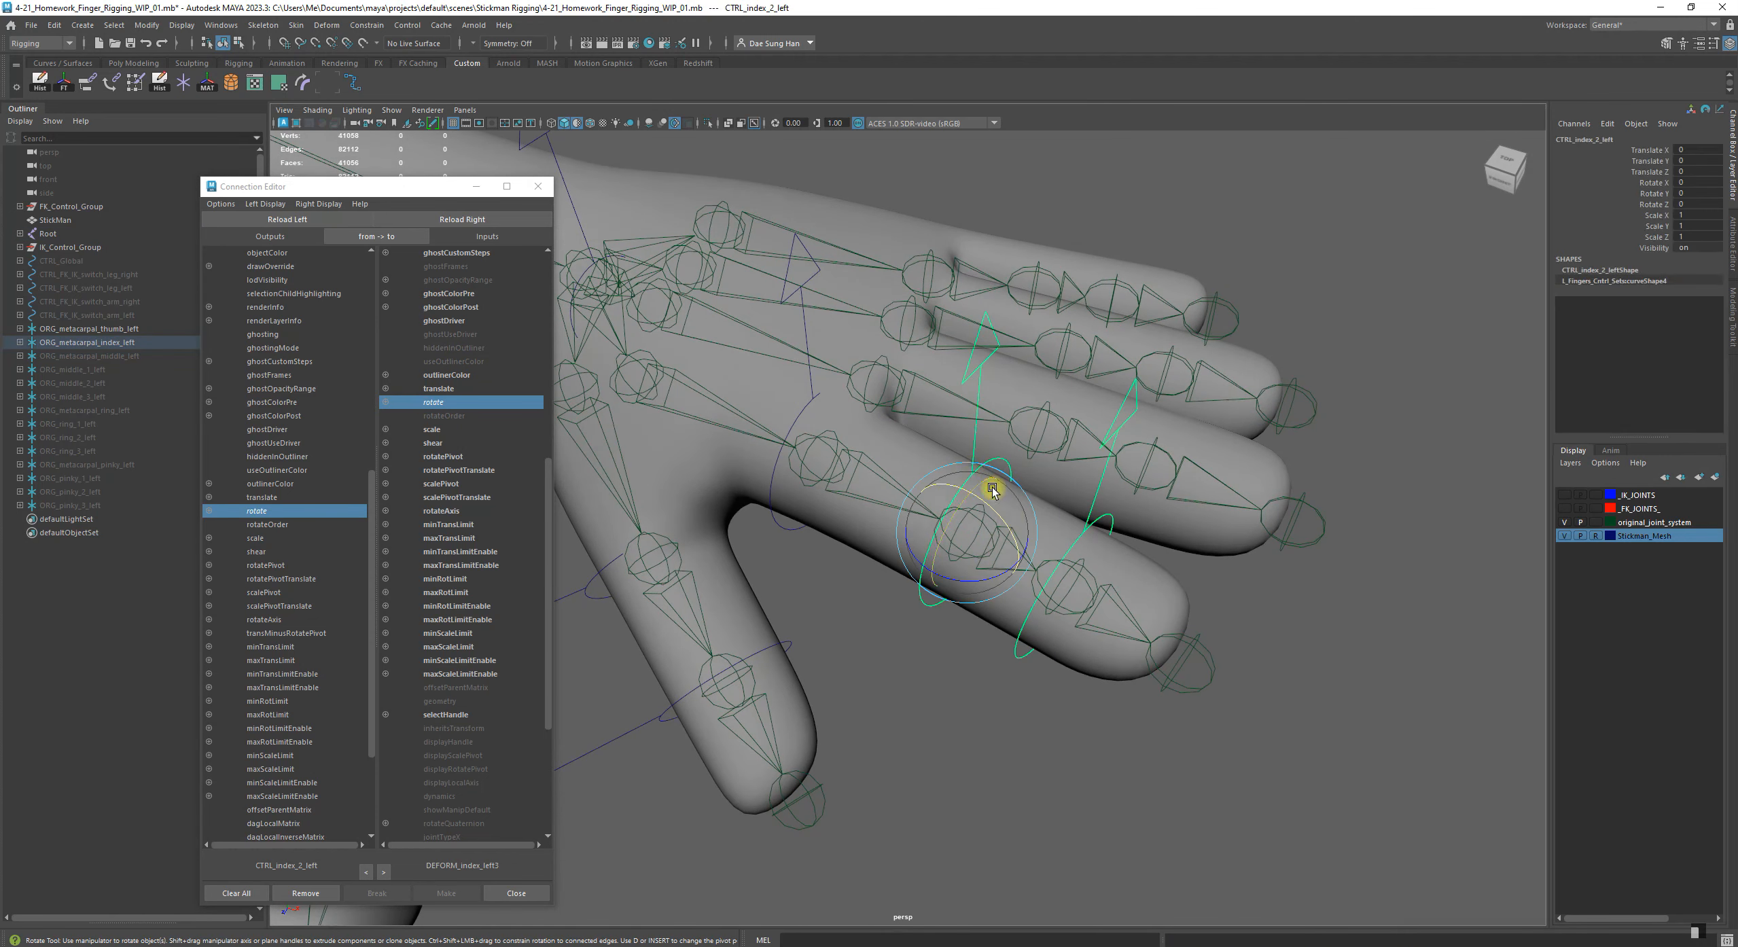
{"action": "left_click_drag", "start_coordinate": [996, 508], "coordinate": [939, 517]}
{"action": "key", "text": "z"}
{"action": "left_click", "coordinate": [932, 738]}
Load the index fingertip control CTRL_index_3_left as the output object in the Connection Editor
{"action": "left_click_drag", "start_coordinate": [934, 734], "coordinate": [883, 572], "text": "alt"}
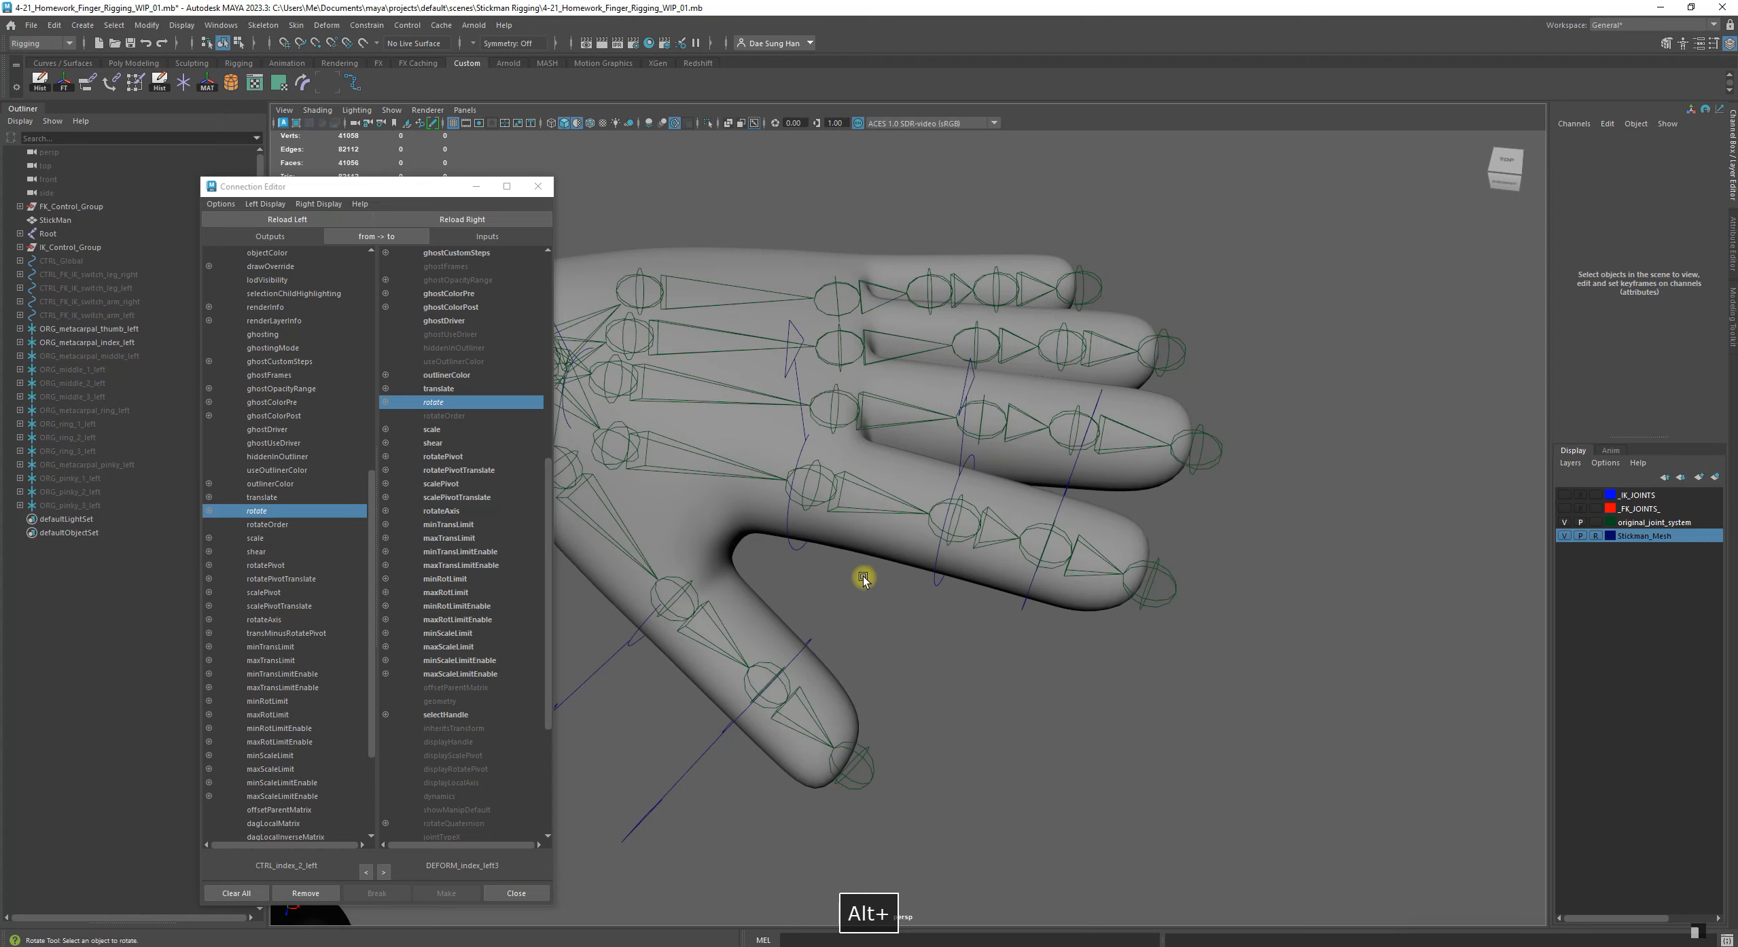
{"action": "right_click_drag", "start_coordinate": [869, 562], "coordinate": [1037, 672], "text": "alt"}
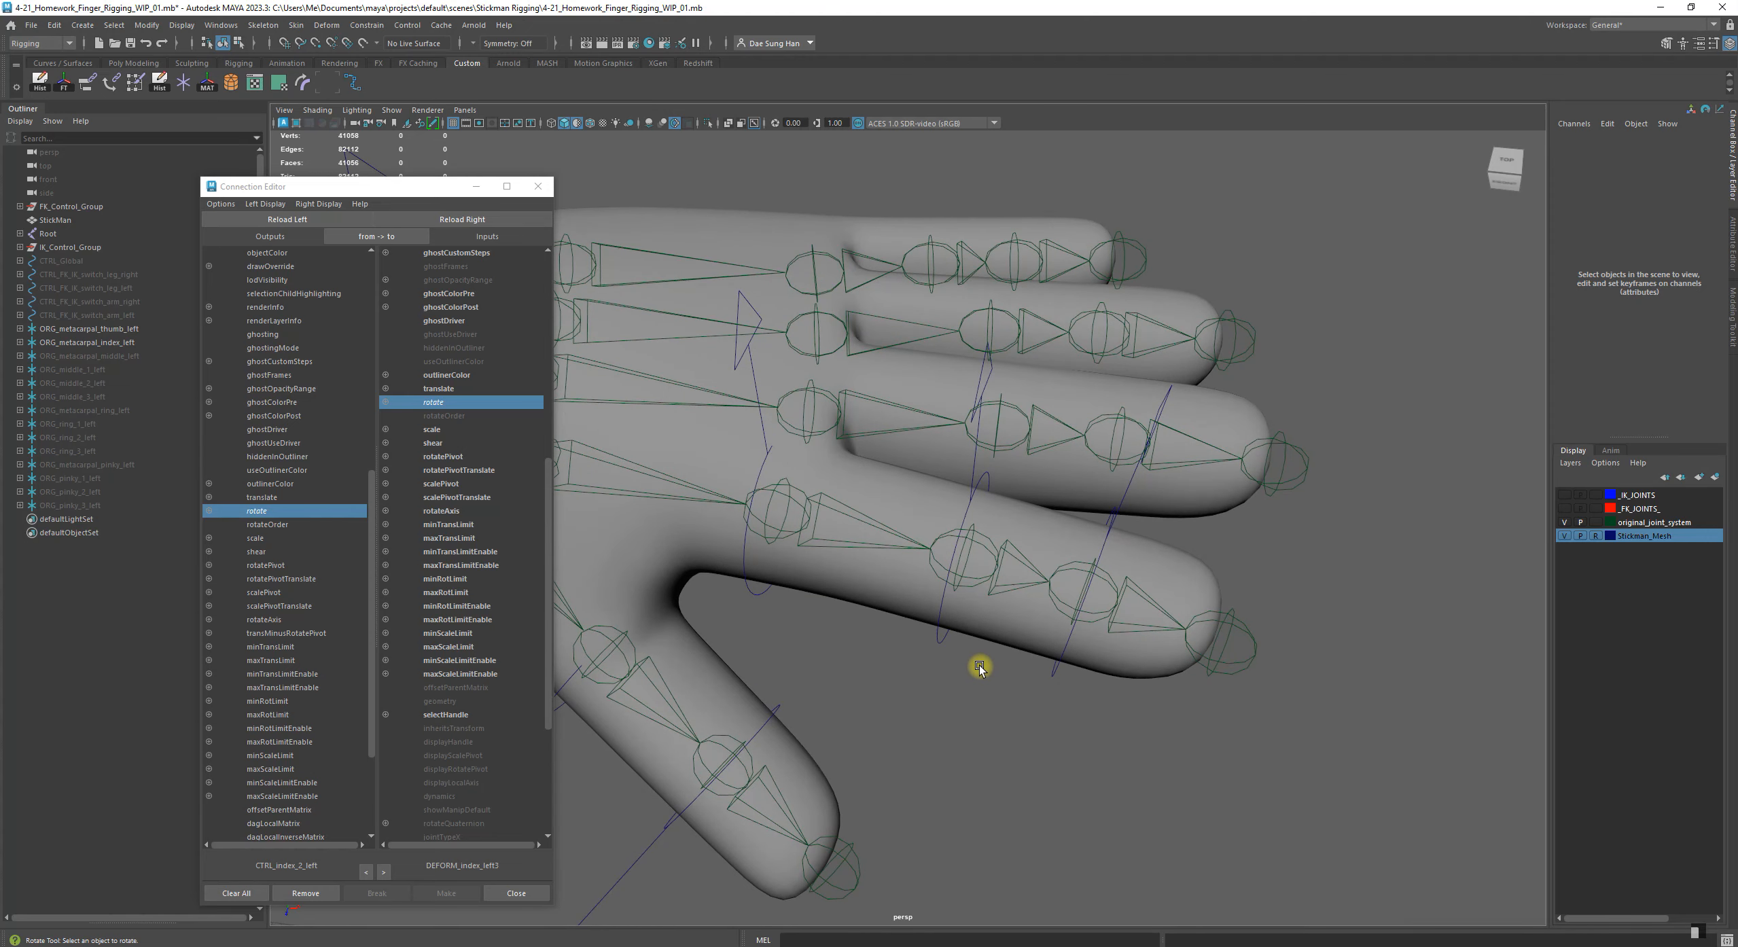
{"action": "left_click_drag", "start_coordinate": [1016, 668], "coordinate": [1118, 544], "text": "alt"}
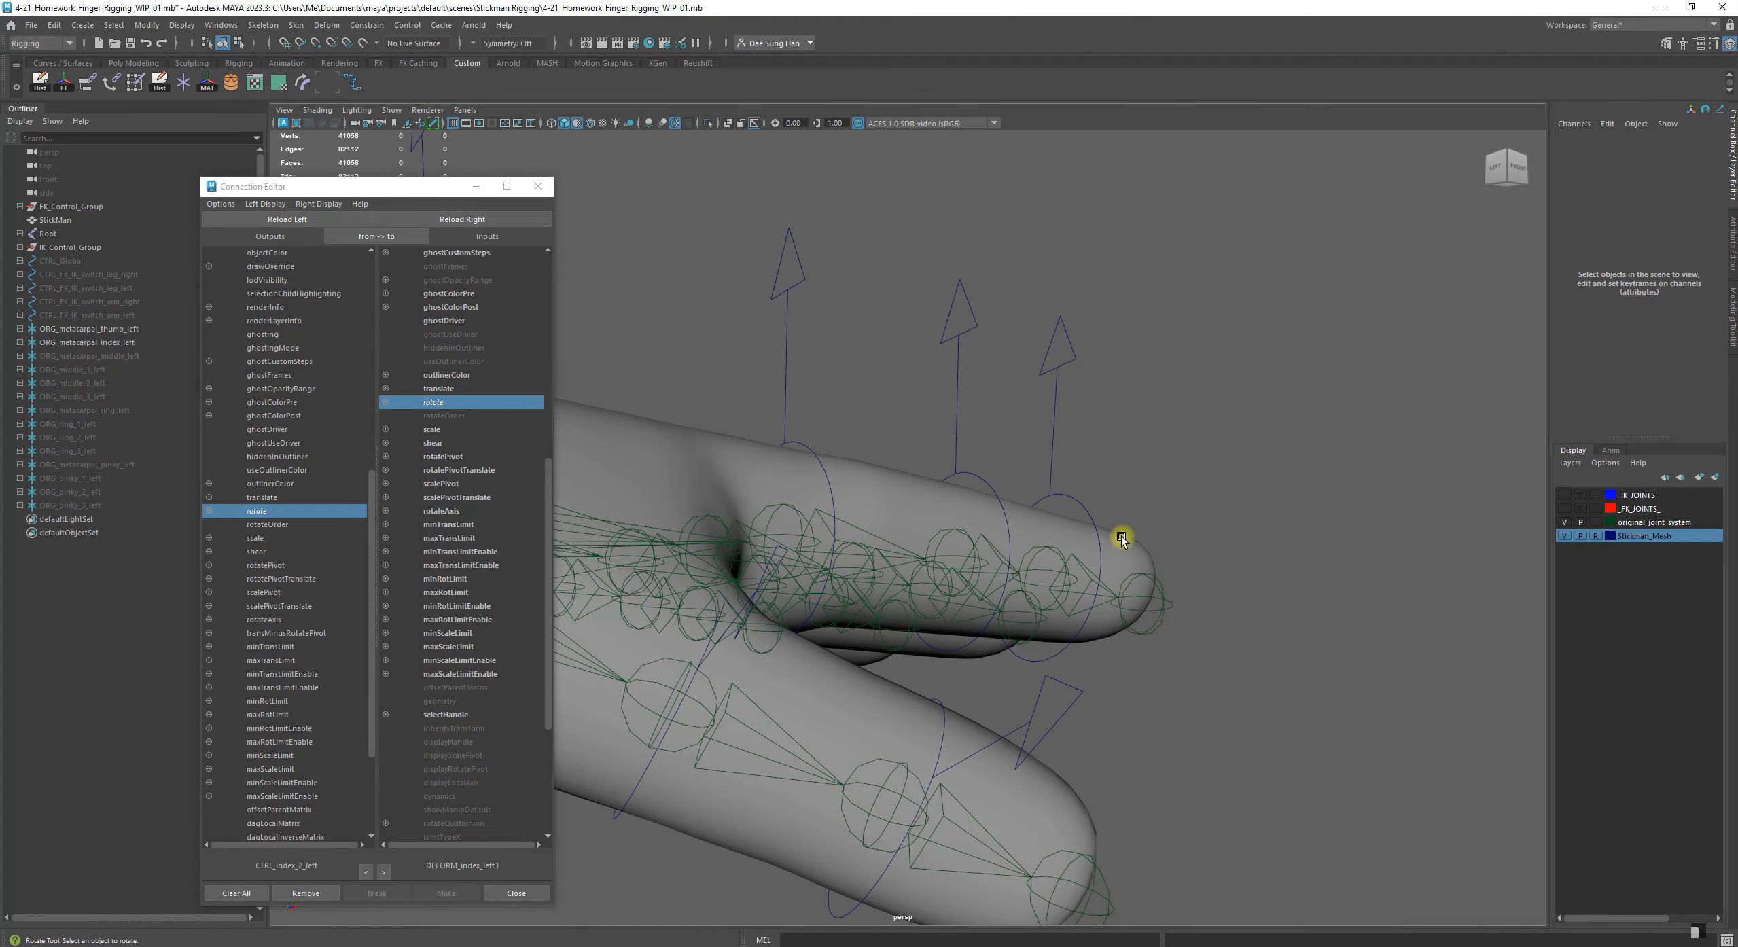
{"action": "left_click", "coordinate": [1071, 498]}
{"action": "left_click_drag", "start_coordinate": [1067, 492], "coordinate": [1081, 638], "text": "alt"}
{"action": "left_click", "coordinate": [1307, 718]}
{"action": "left_click_drag", "start_coordinate": [906, 593], "coordinate": [904, 565], "text": "alt"}
{"action": "left_click_drag", "start_coordinate": [1042, 632], "coordinate": [1053, 301], "text": "alt"}
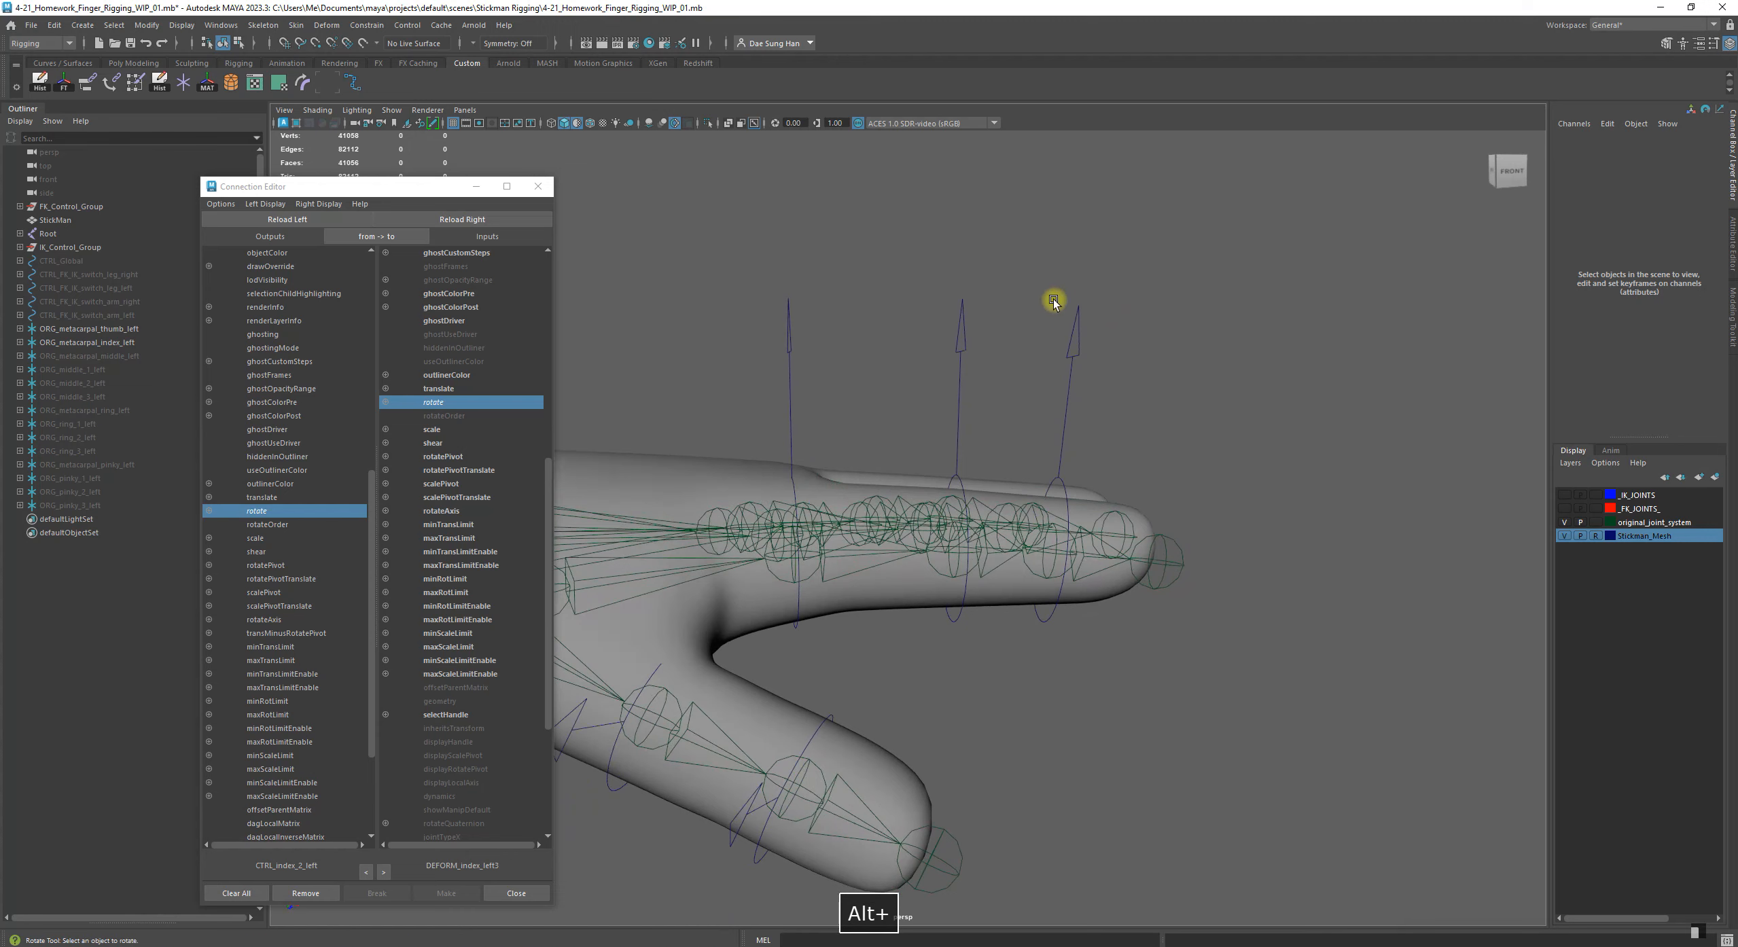
{"action": "left_click", "coordinate": [1071, 328]}
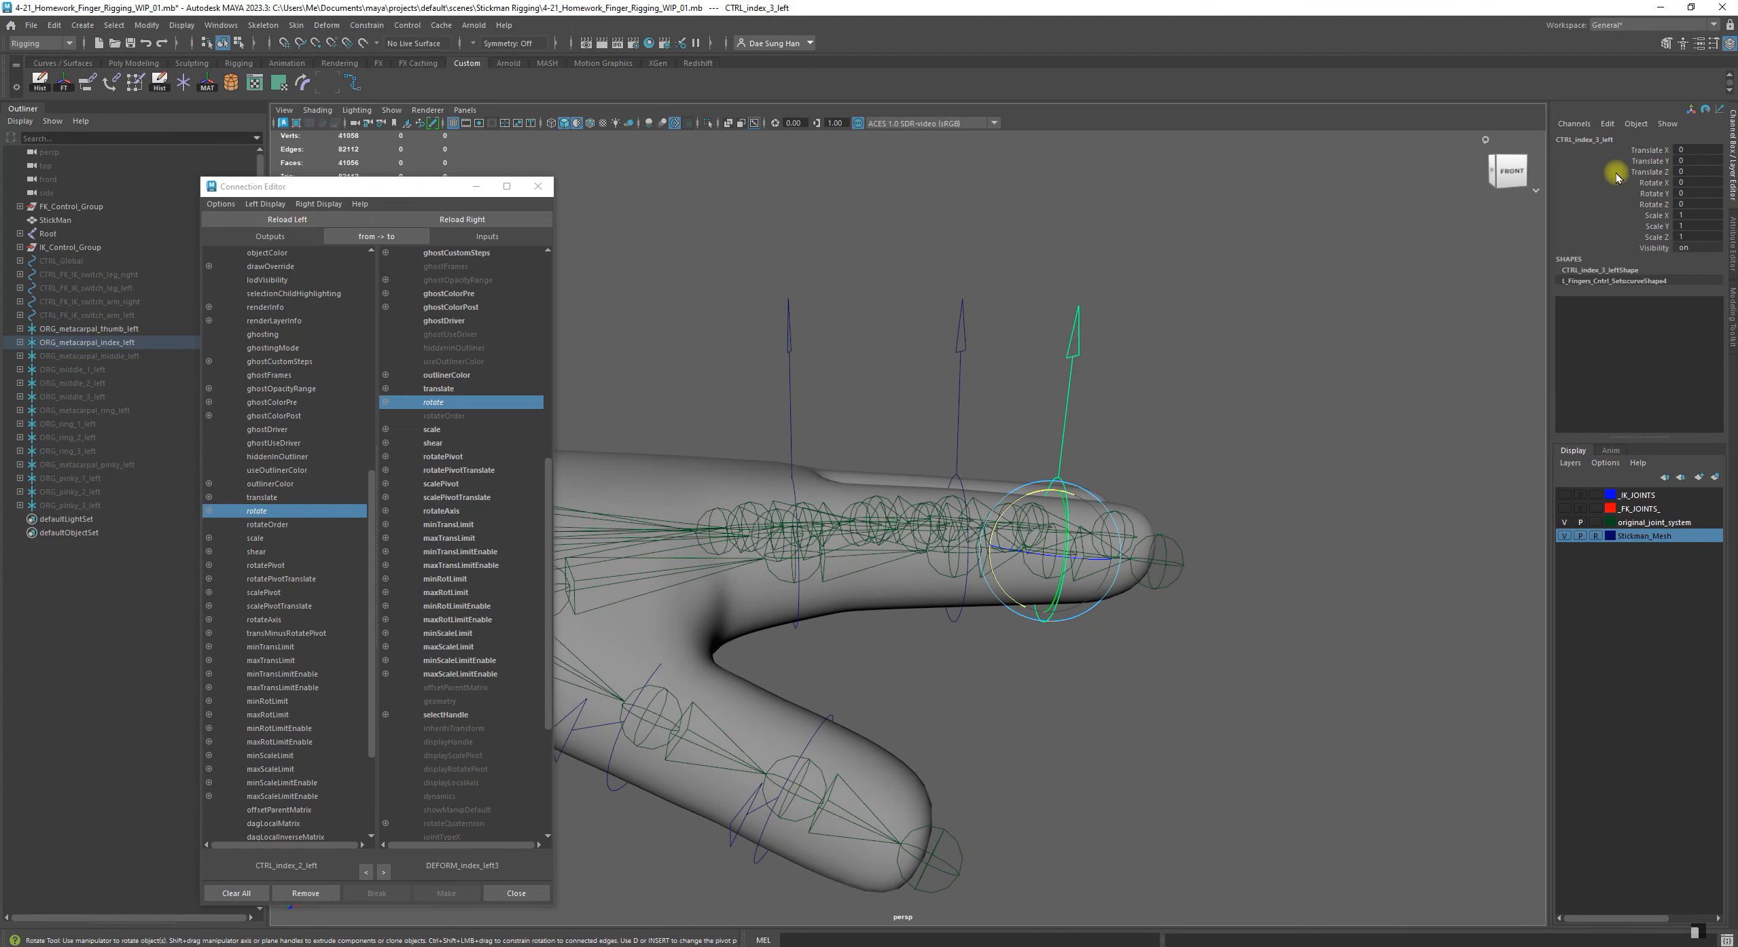
{"action": "left_click", "coordinate": [280, 219]}
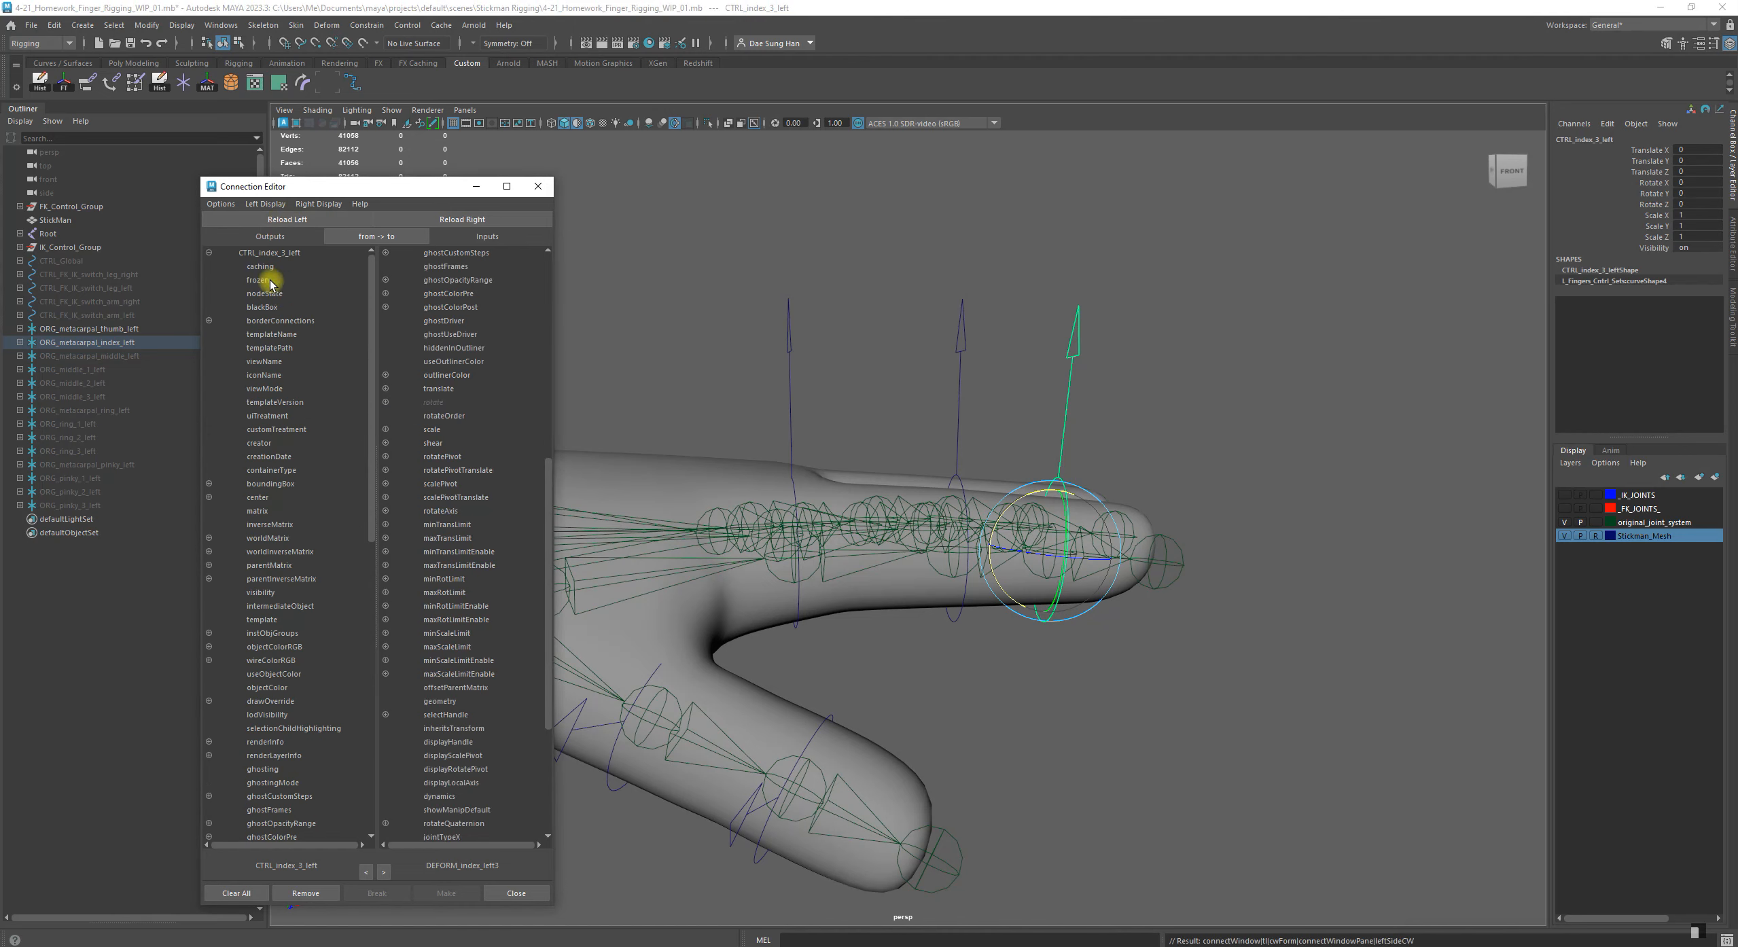
Load the joint DEFORM_index_left4 as the input object and connect the rotate of CTRL_index_3_left to its rotate
{"action": "left_click_drag", "start_coordinate": [1211, 557], "coordinate": [1140, 625], "text": "alt"}
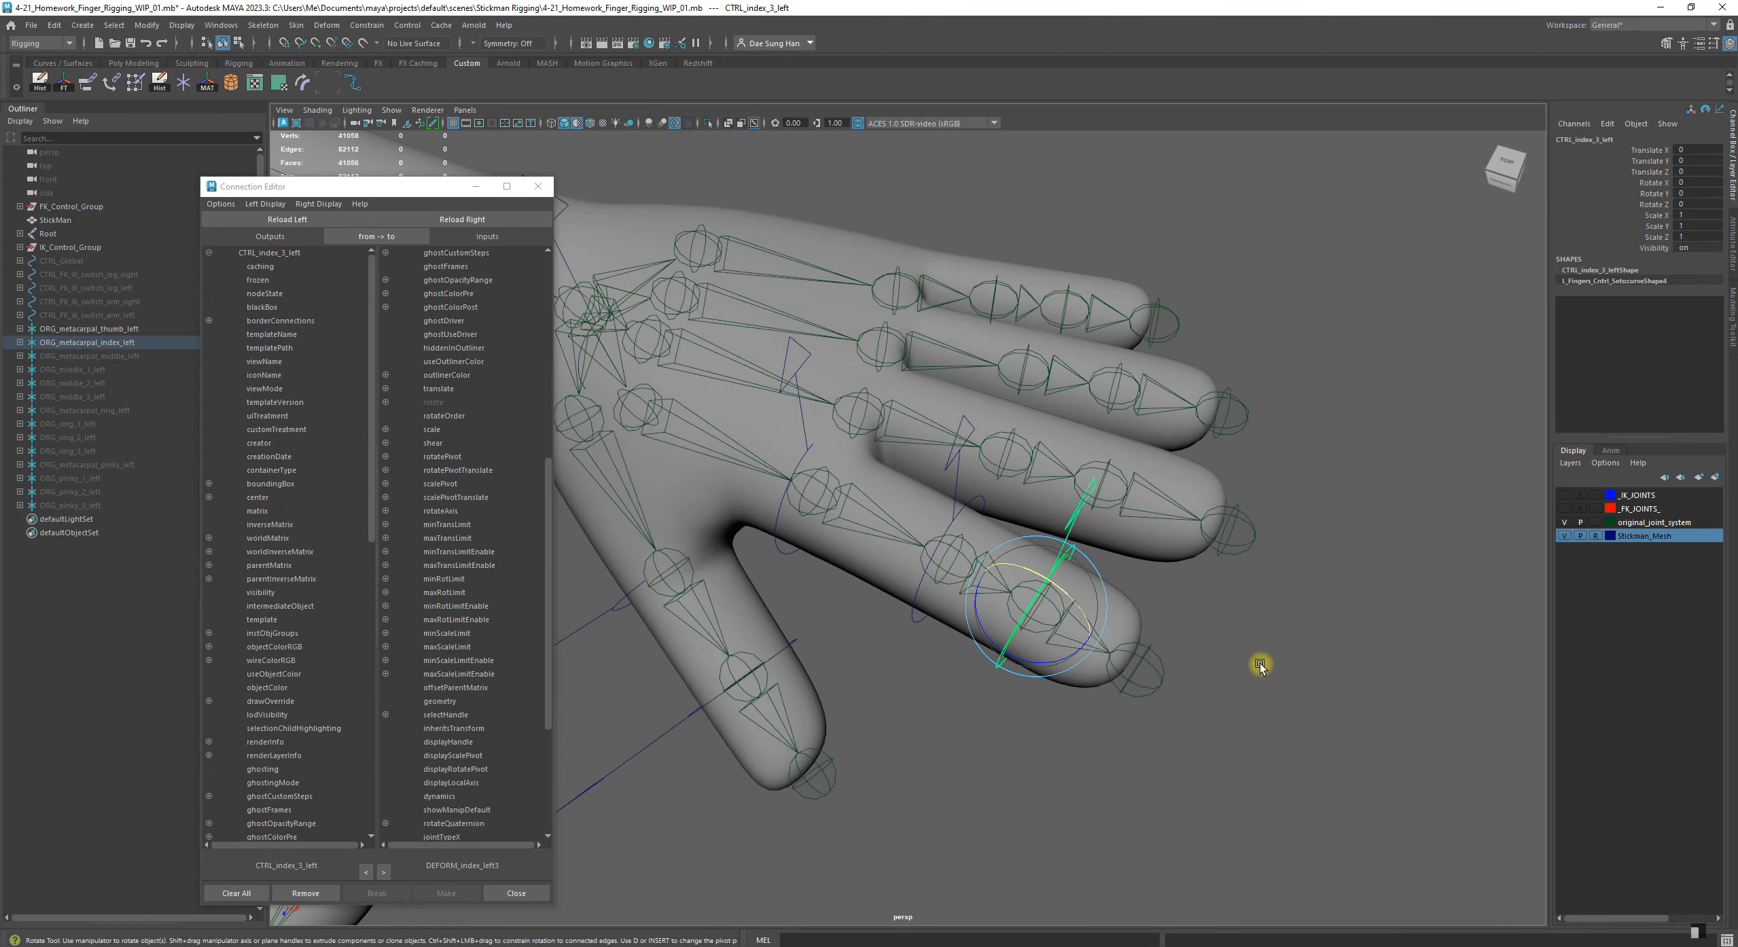
{"action": "left_click", "coordinate": [1261, 662]}
{"action": "left_click", "coordinate": [1091, 621]}
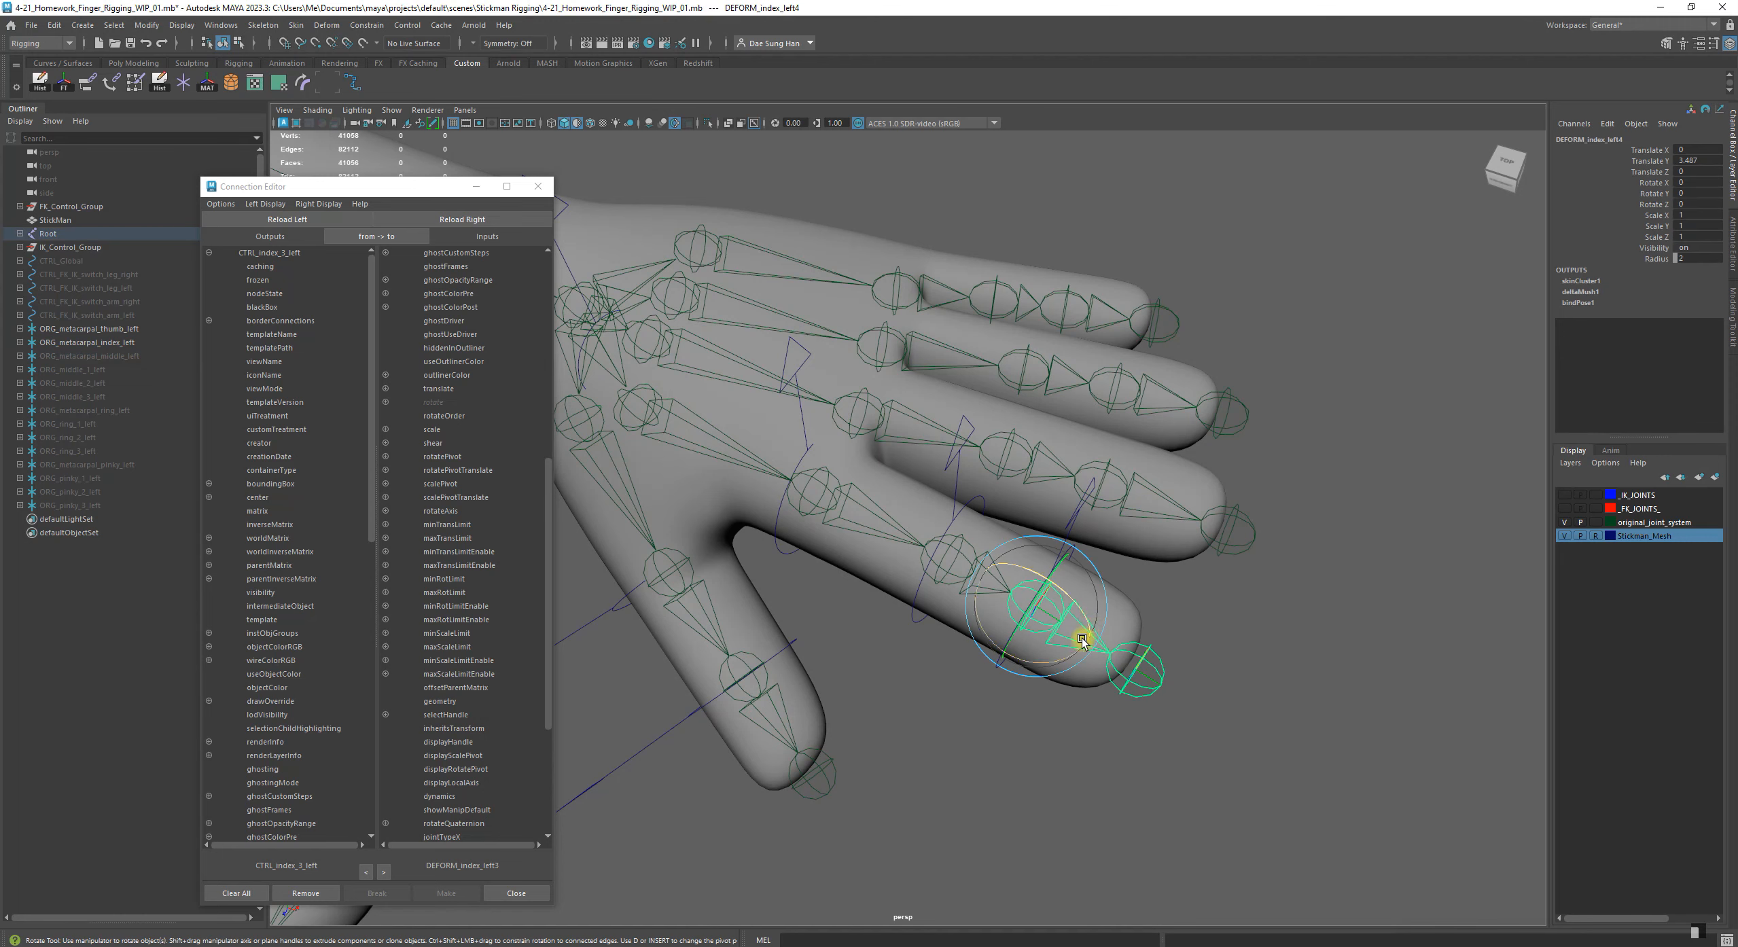
{"action": "left_click", "coordinate": [1235, 657]}
{"action": "left_click", "coordinate": [1145, 647]}
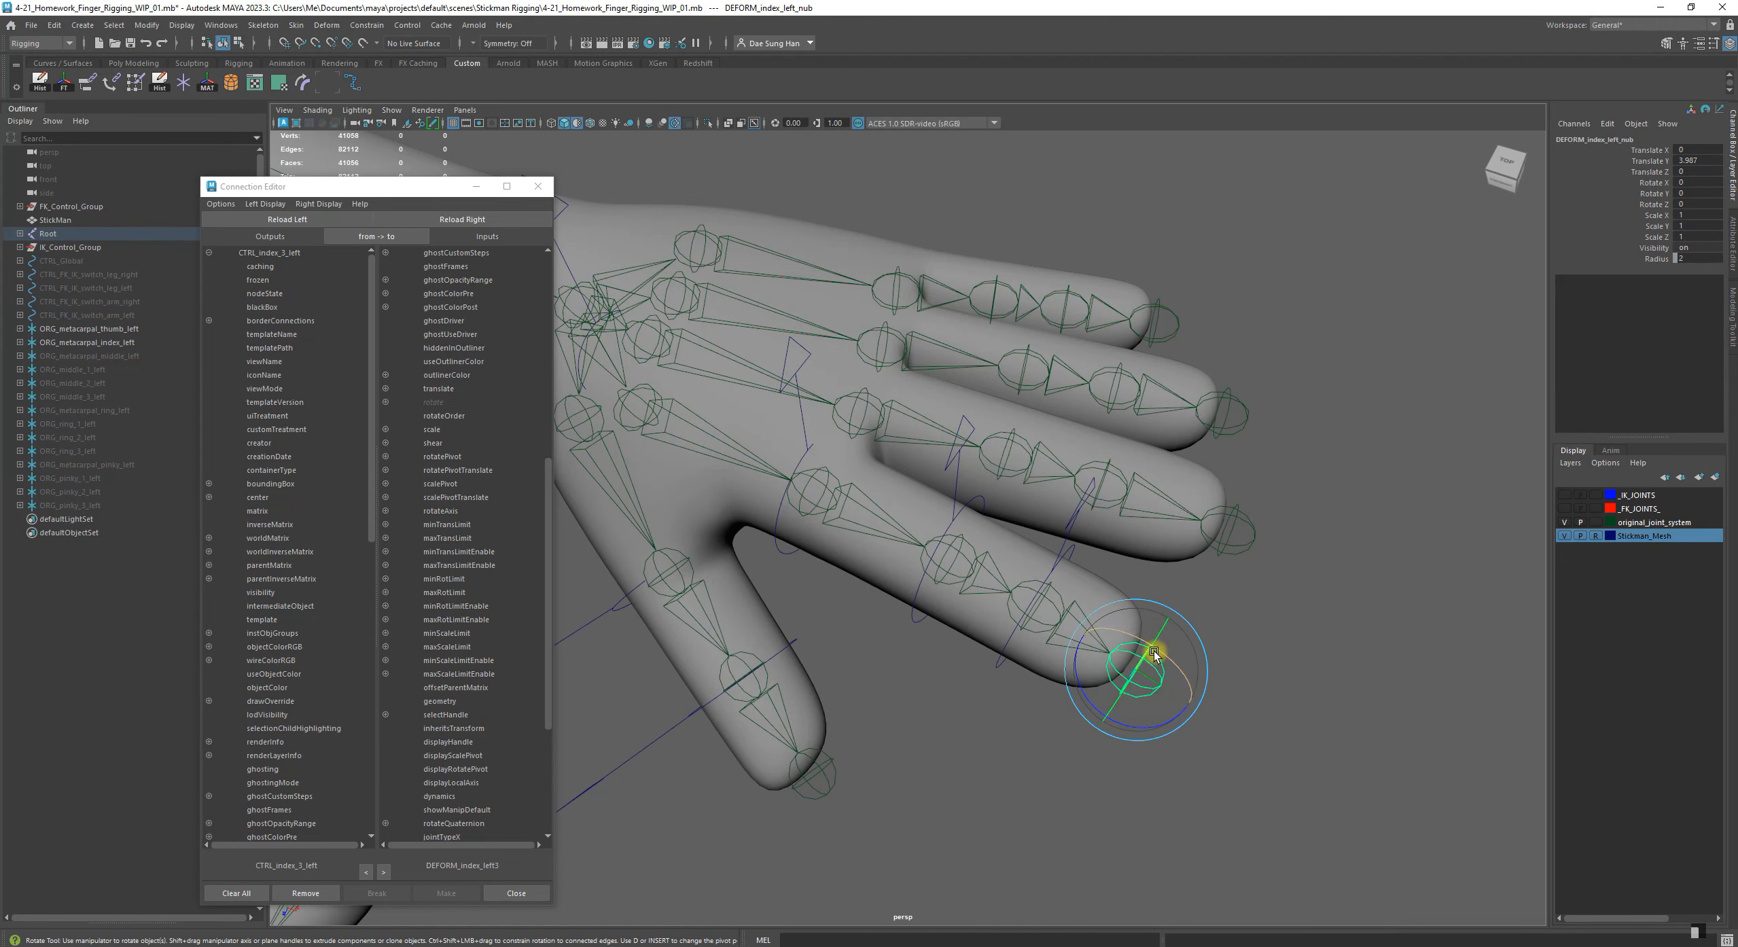
{"action": "left_click", "coordinate": [1291, 660]}
{"action": "left_click", "coordinate": [1077, 610]}
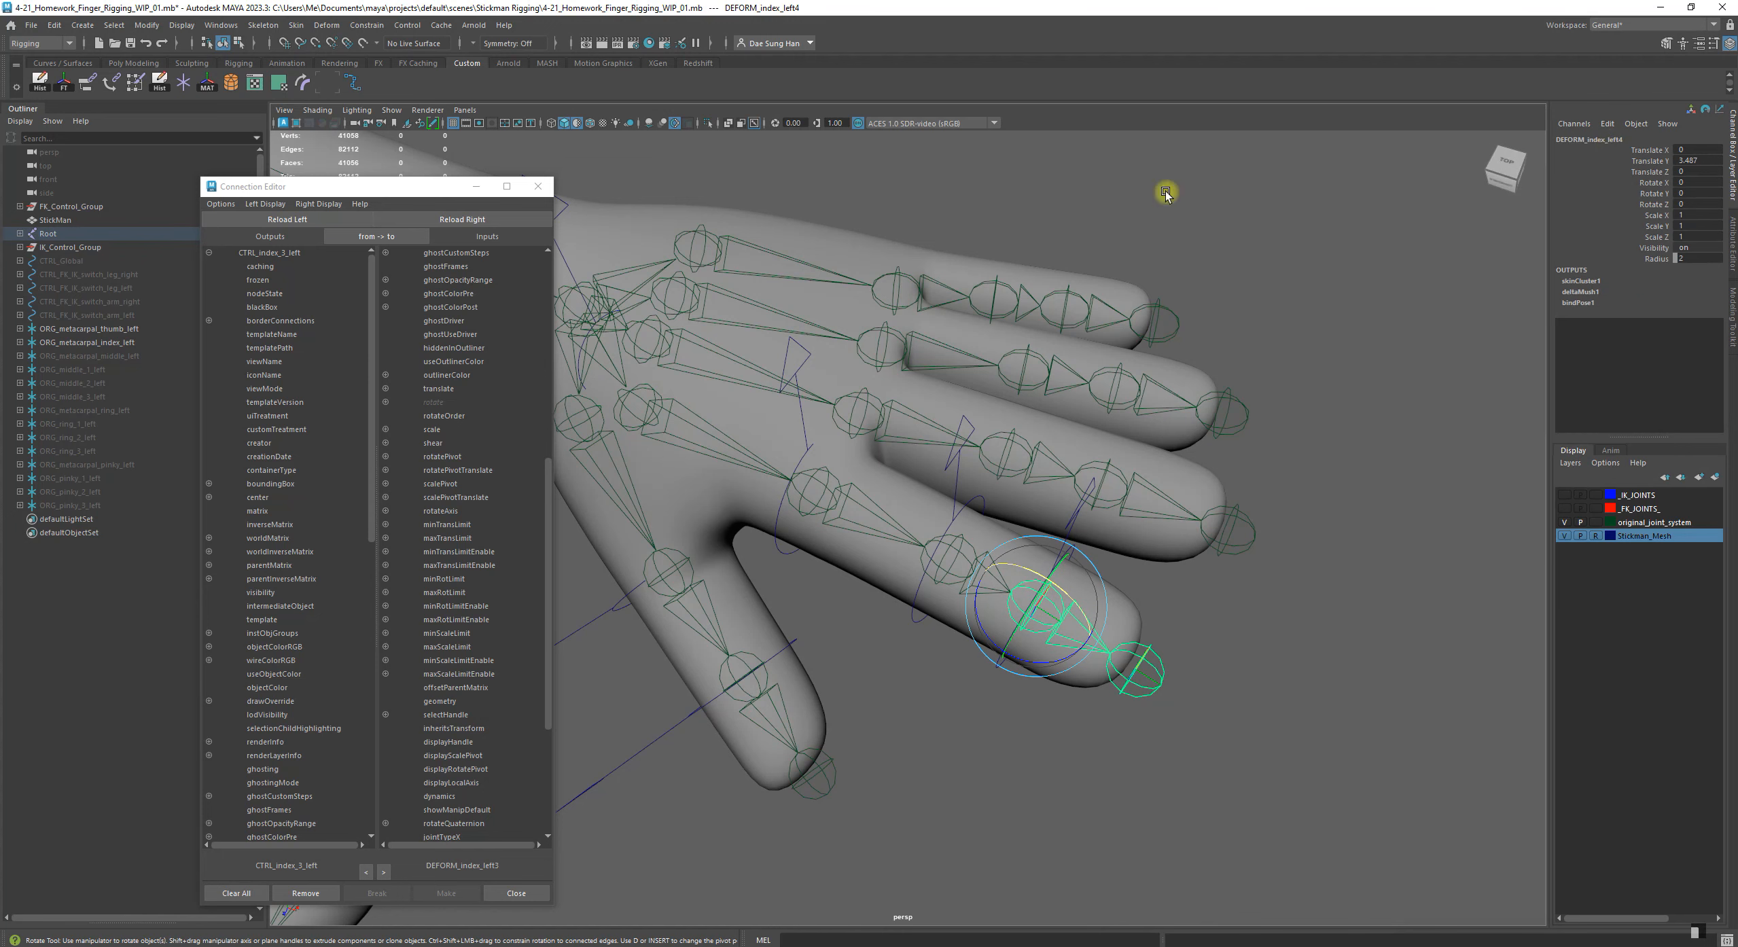
{"action": "left_click", "coordinate": [464, 220]}
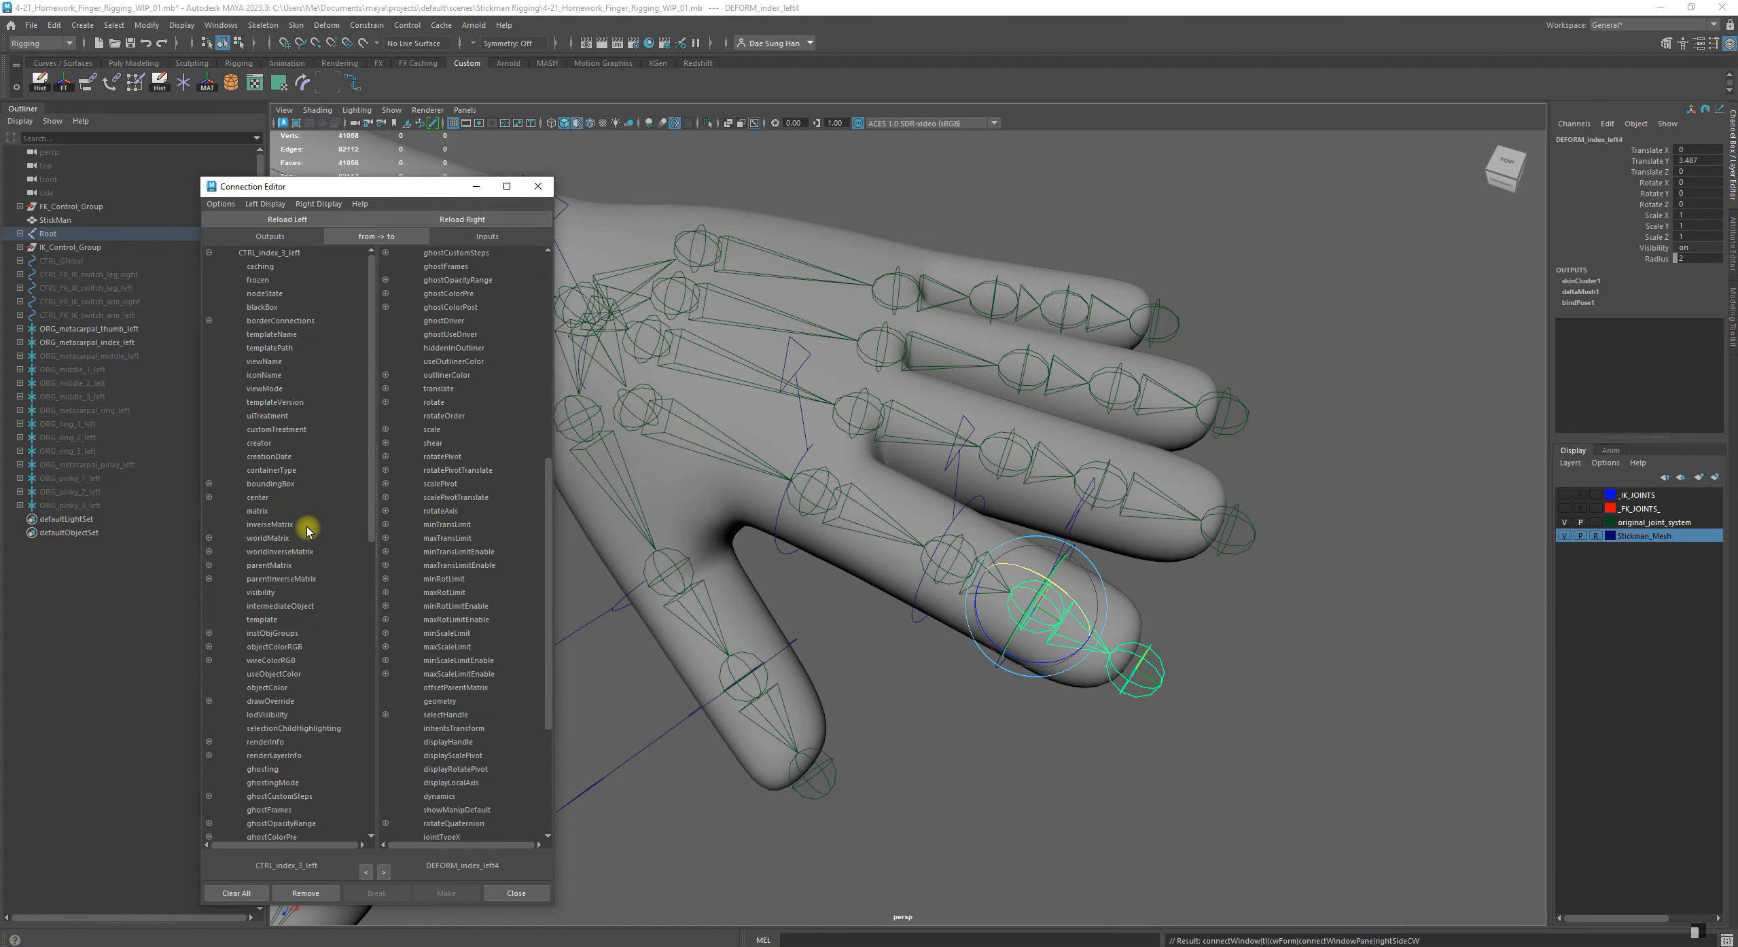
{"action": "scroll", "coordinate": [295, 525], "scroll_direction": "down", "scroll_amount": 5}
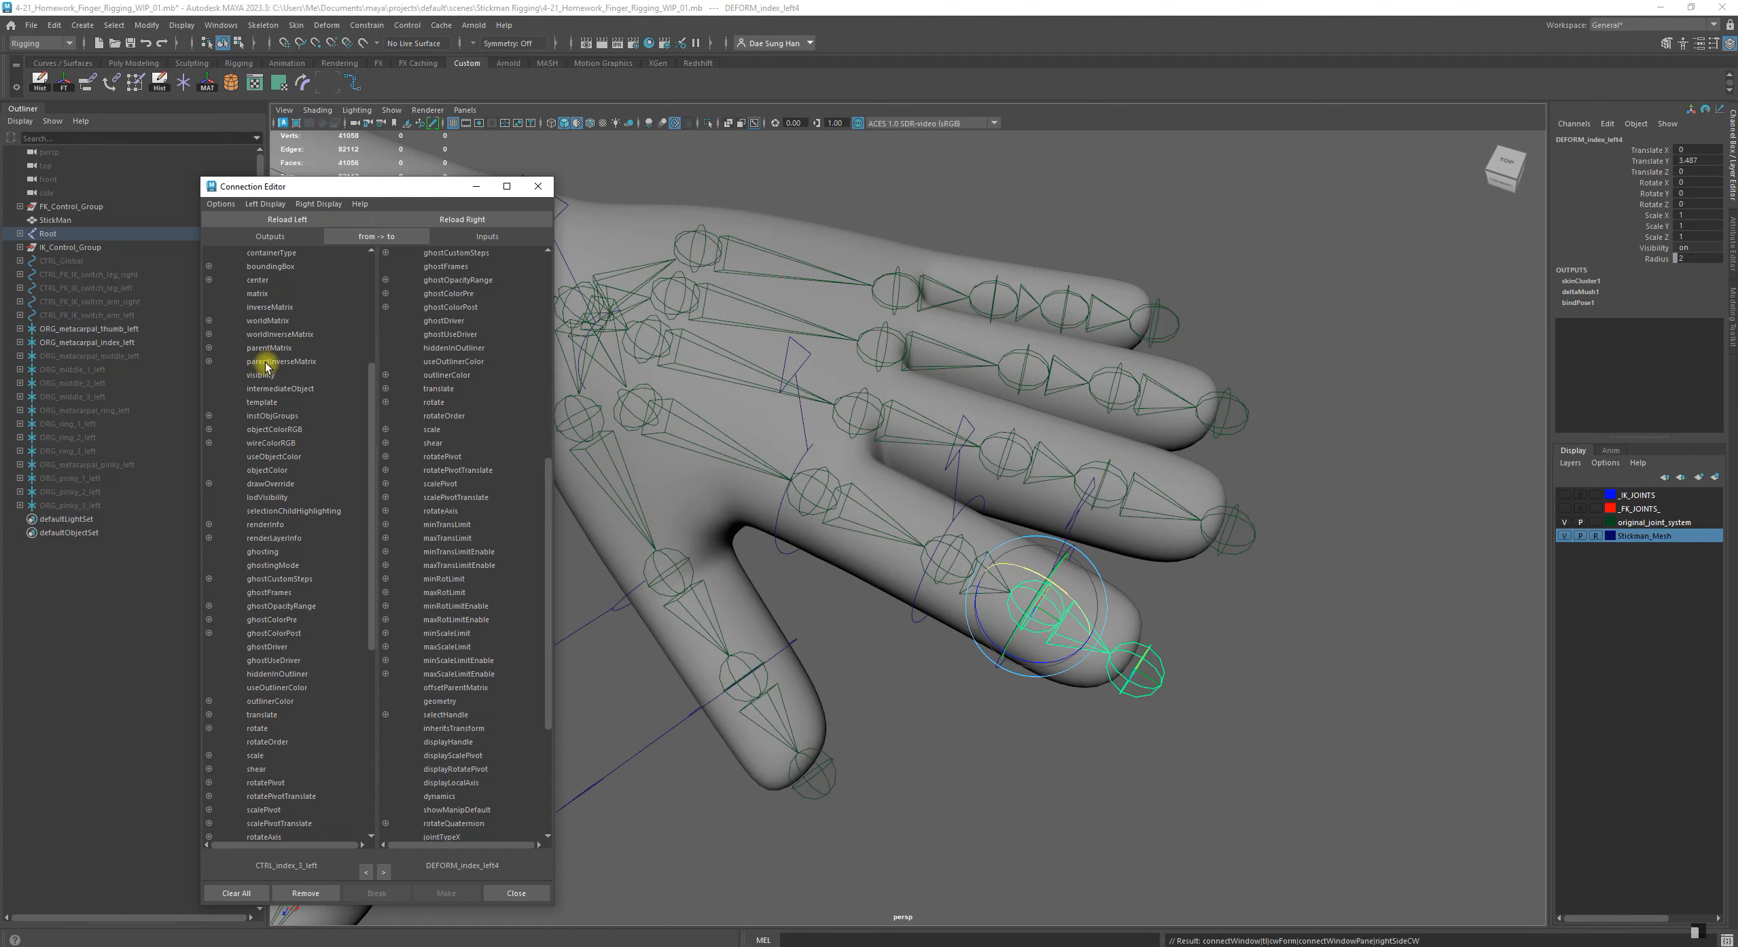
{"action": "scroll", "coordinate": [250, 632], "scroll_direction": "down", "scroll_amount": 5}
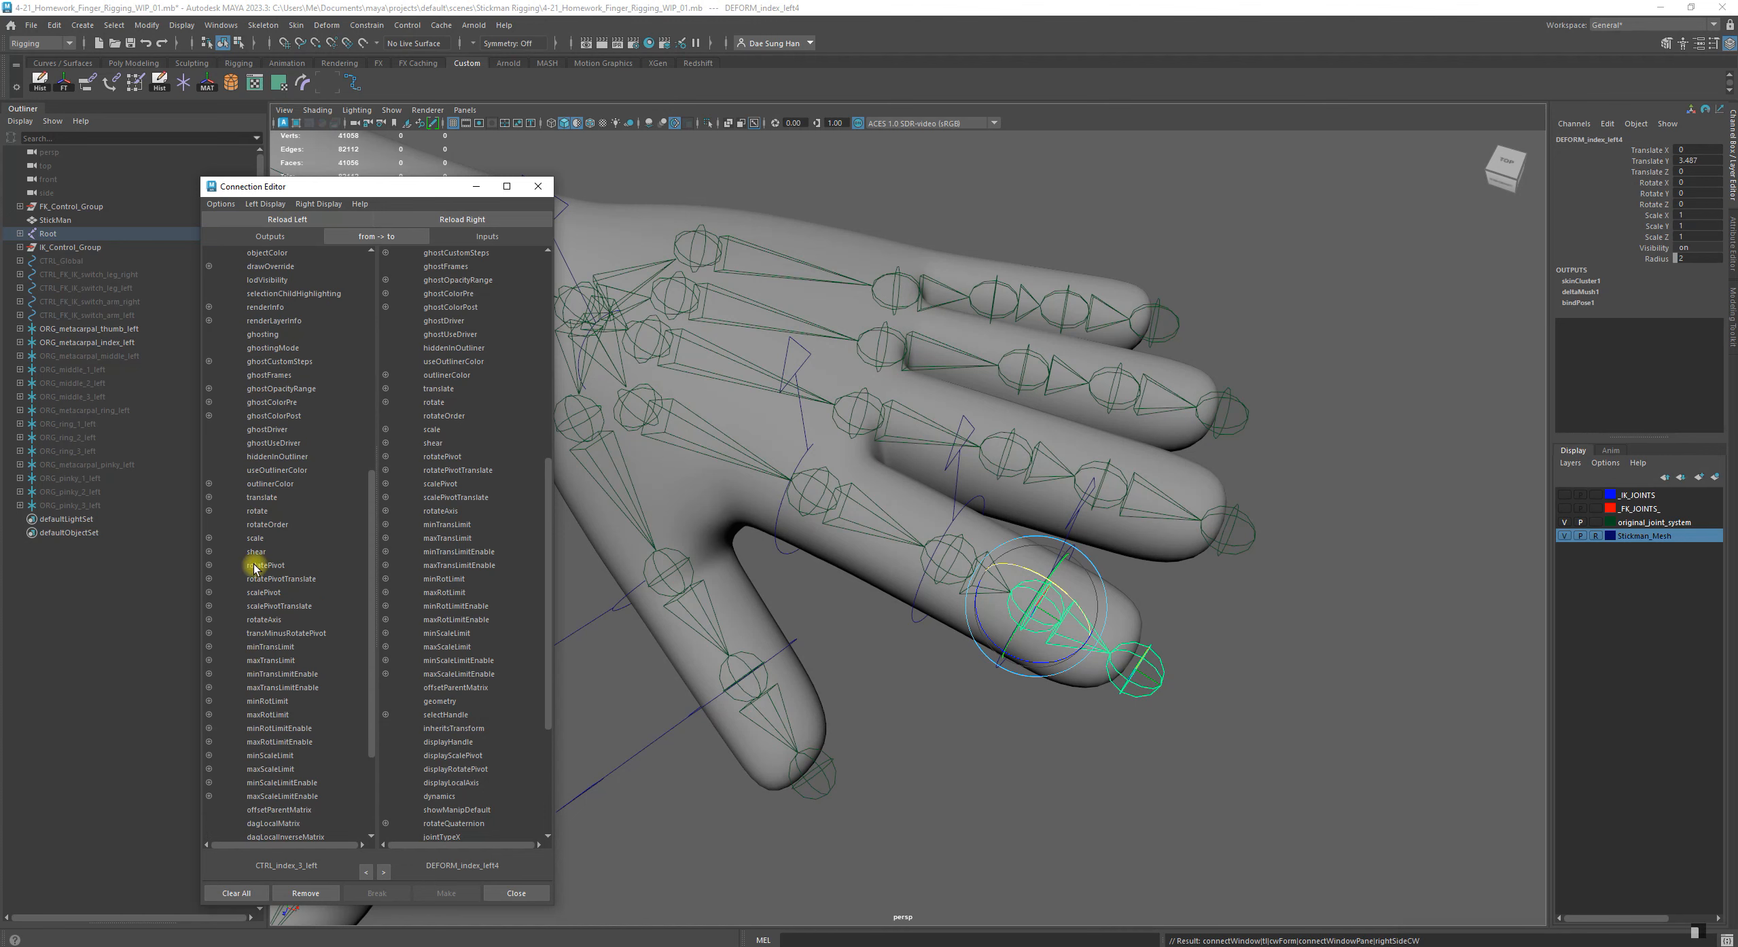
{"action": "left_click", "coordinate": [263, 514]}
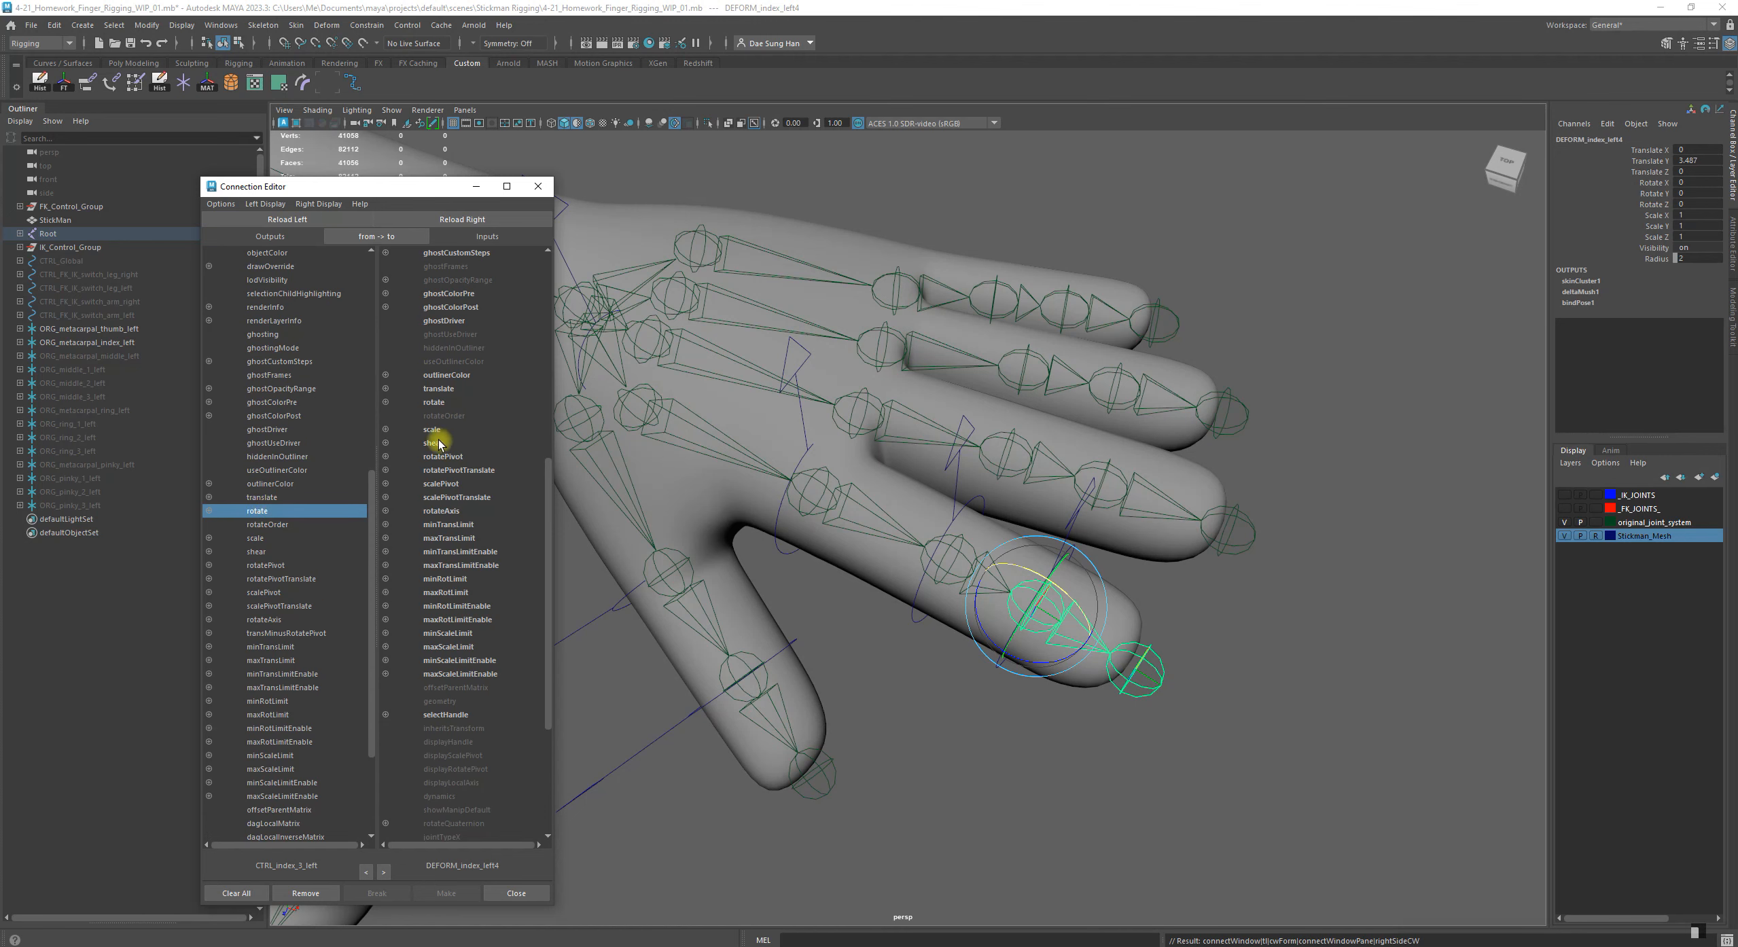
{"action": "left_click", "coordinate": [438, 403]}
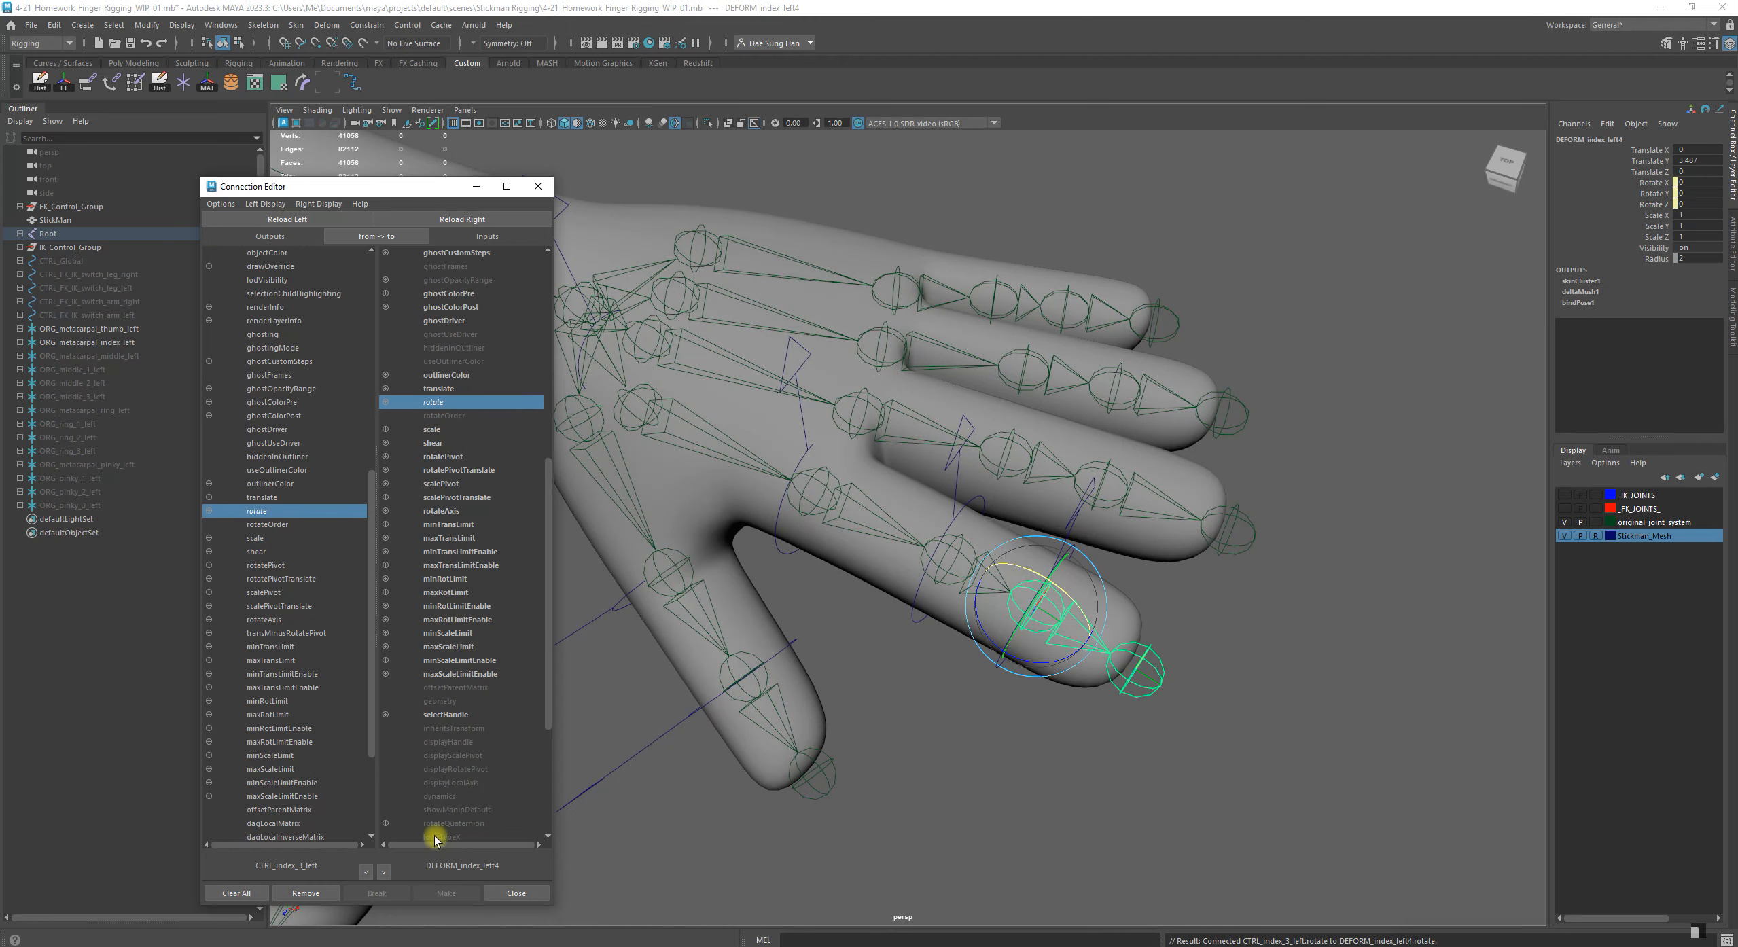
Test-rotate the control CTRL_index_3_left on the index finger and undo the test rotations
{"action": "left_click", "coordinate": [968, 760]}
{"action": "left_click_drag", "start_coordinate": [1080, 607], "coordinate": [1050, 506], "text": "alt"}
{"action": "left_click", "coordinate": [1028, 615]}
{"action": "key", "text": "z"}
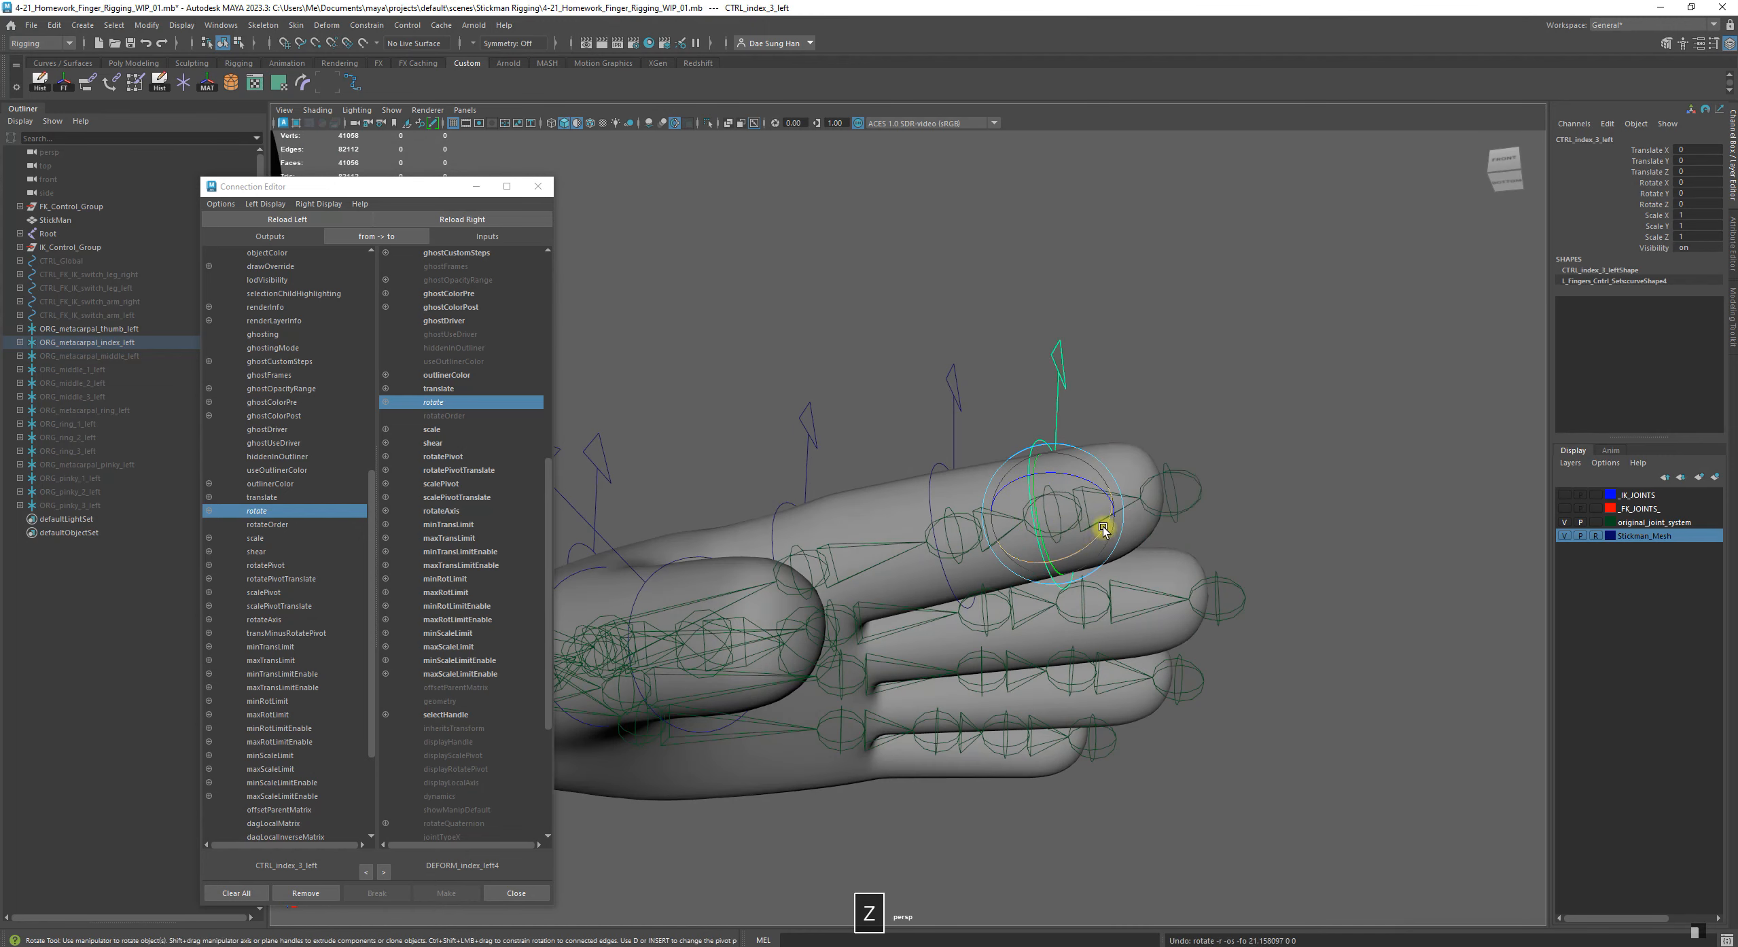
{"action": "key", "text": "z"}
{"action": "key", "text": "z"}
{"action": "key", "text": "z"}
{"action": "key", "text": "z"}
Close the Connection Editor
{"action": "left_click_drag", "start_coordinate": [1168, 435], "coordinate": [1001, 578], "text": "alt"}
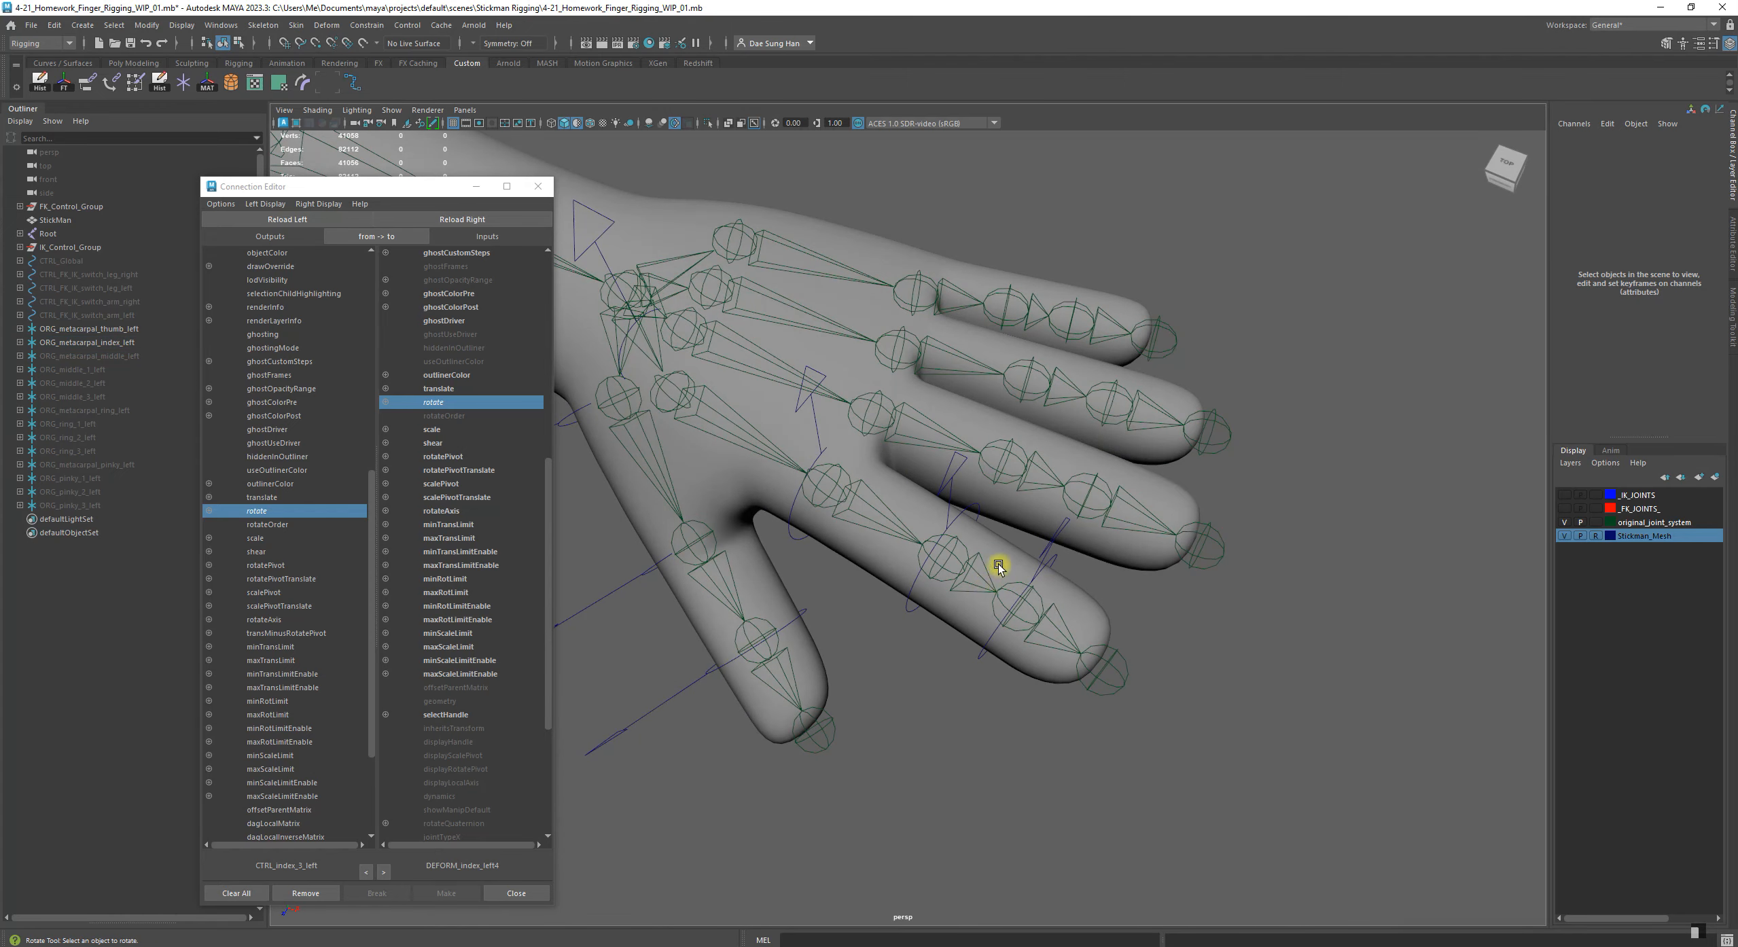
{"action": "left_click_drag", "start_coordinate": [988, 521], "coordinate": [982, 490], "text": "alt"}
{"action": "right_click_drag", "start_coordinate": [982, 489], "coordinate": [1211, 534], "text": "alt"}
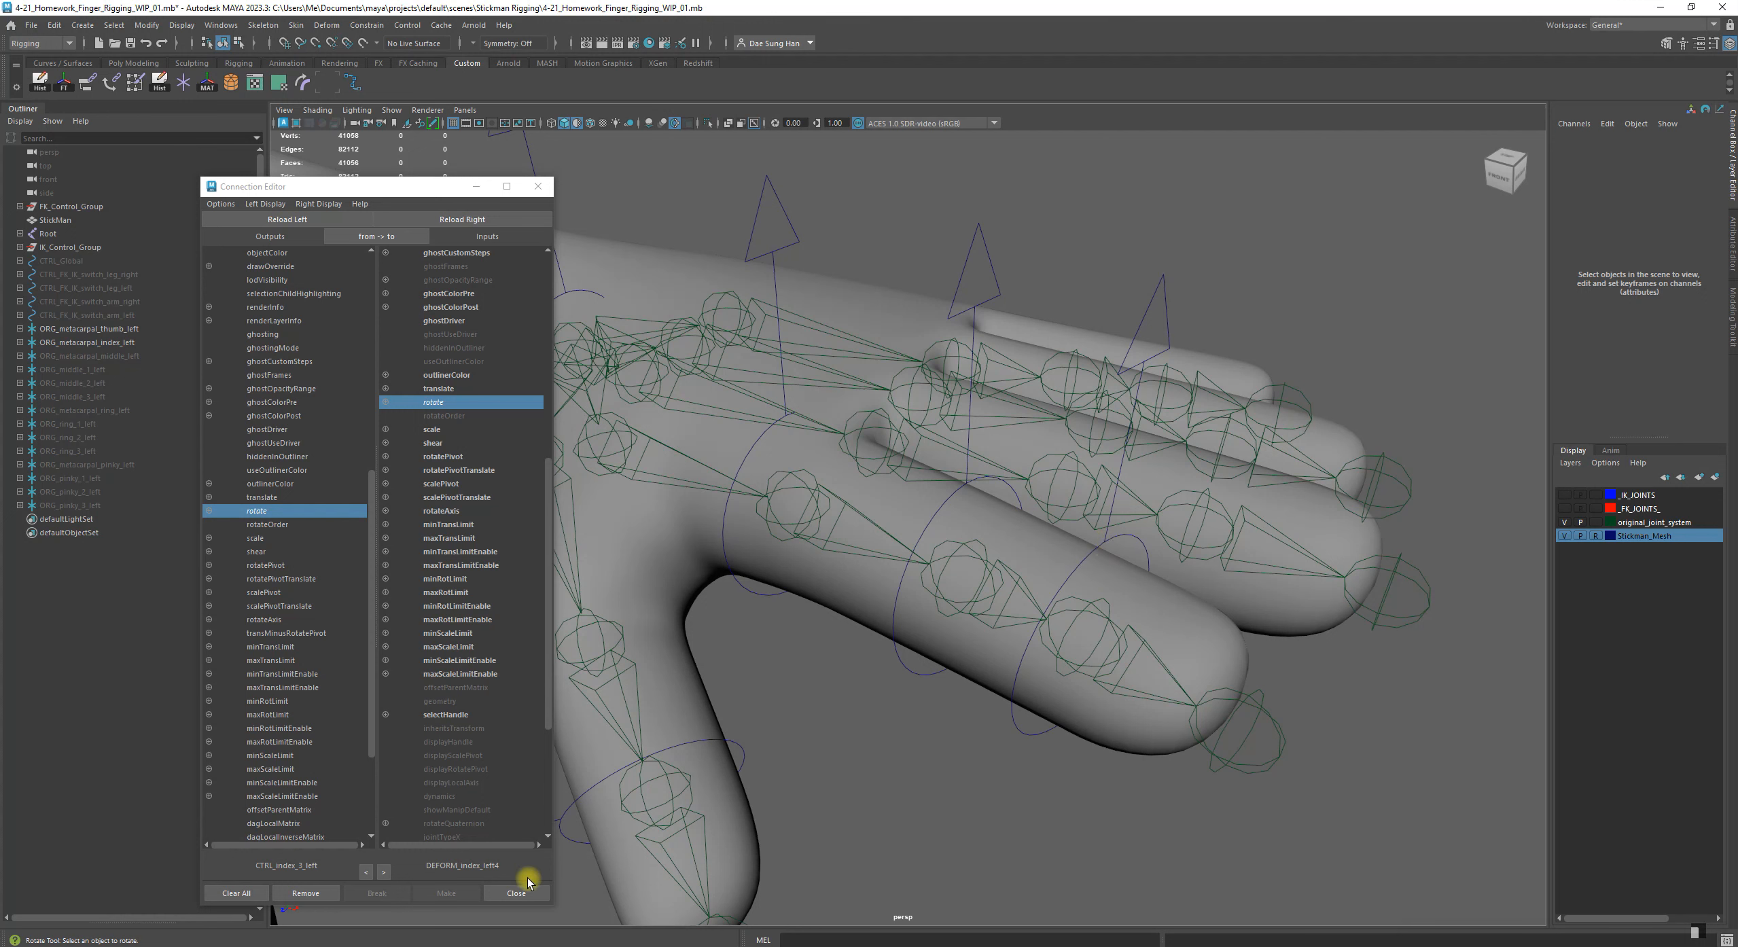
{"action": "left_click", "coordinate": [541, 187]}
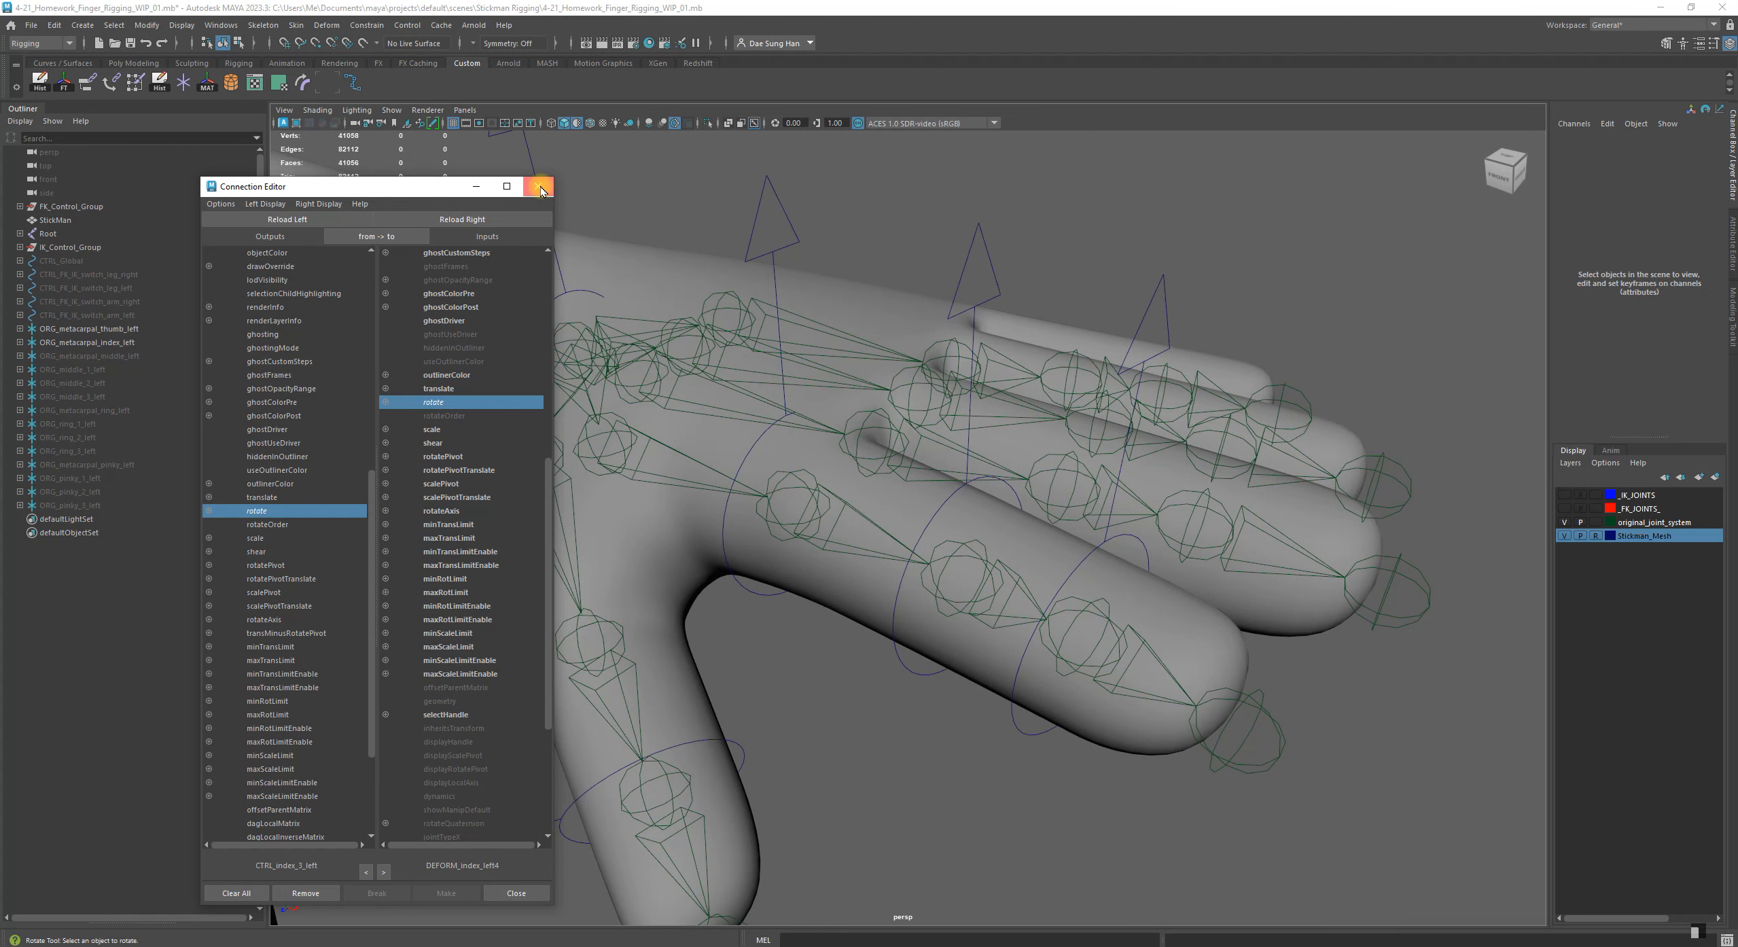
{"action": "left_click", "coordinate": [540, 189]}
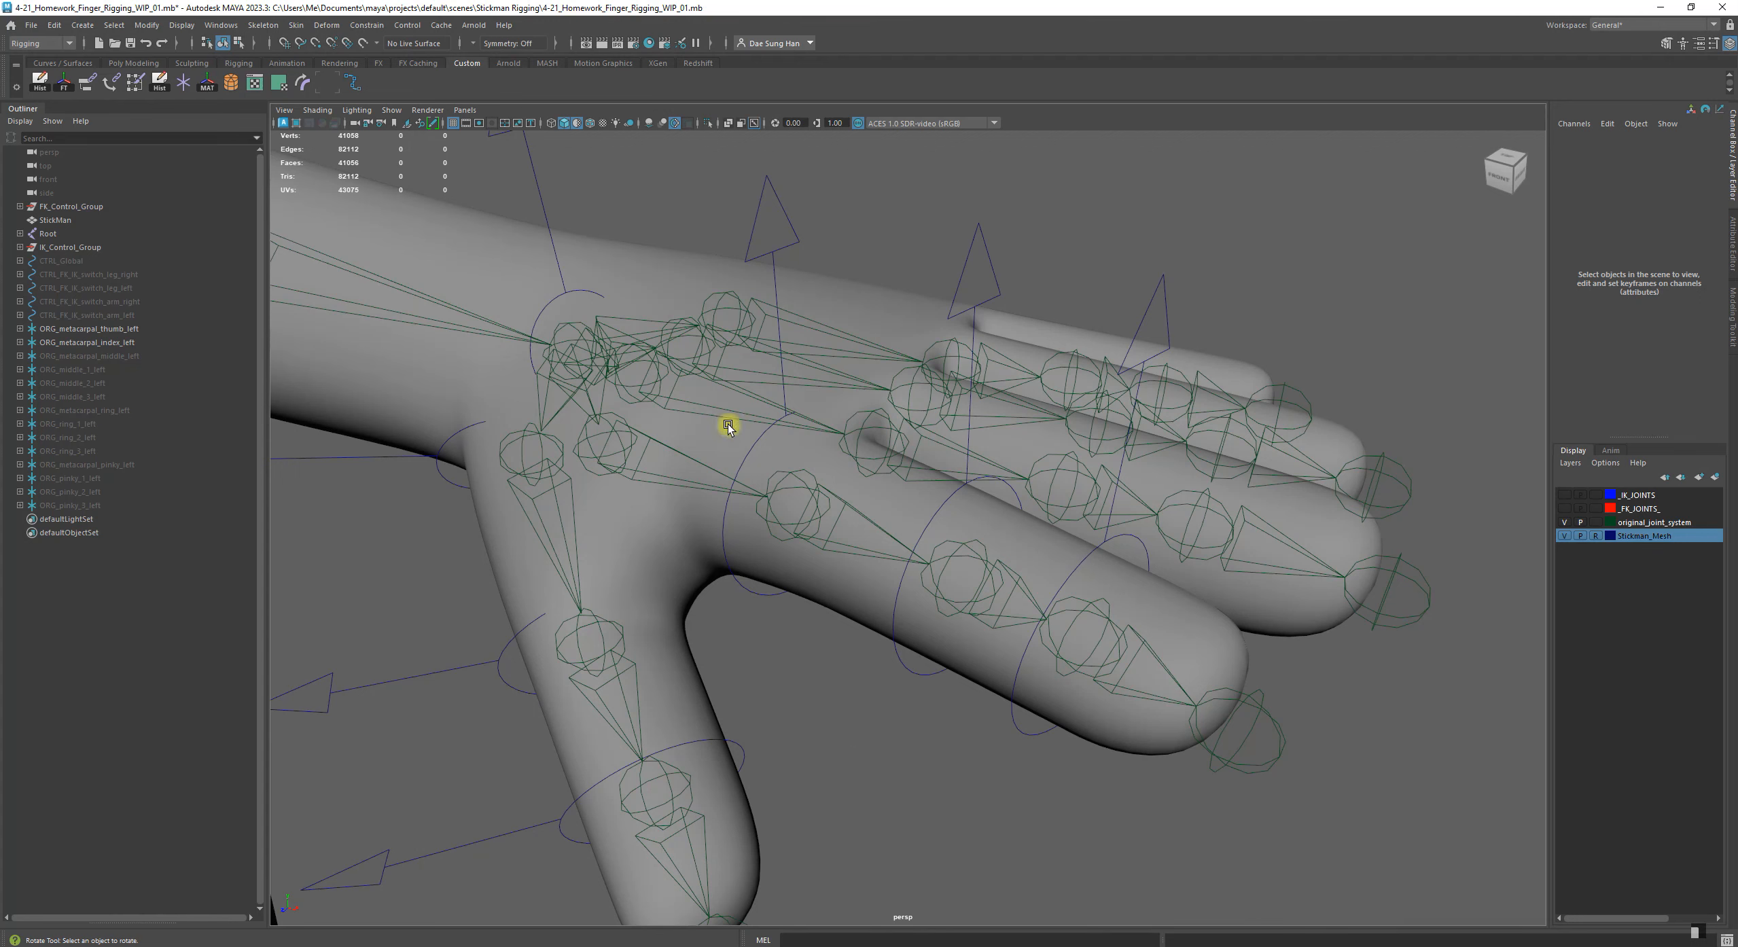
Select the index finger's top control group ORG_metacarpal_index_left in the Outliner
{"action": "left_click_drag", "start_coordinate": [930, 367], "coordinate": [773, 345], "text": "alt"}
{"action": "left_click_drag", "start_coordinate": [652, 454], "coordinate": [742, 399], "text": "alt"}
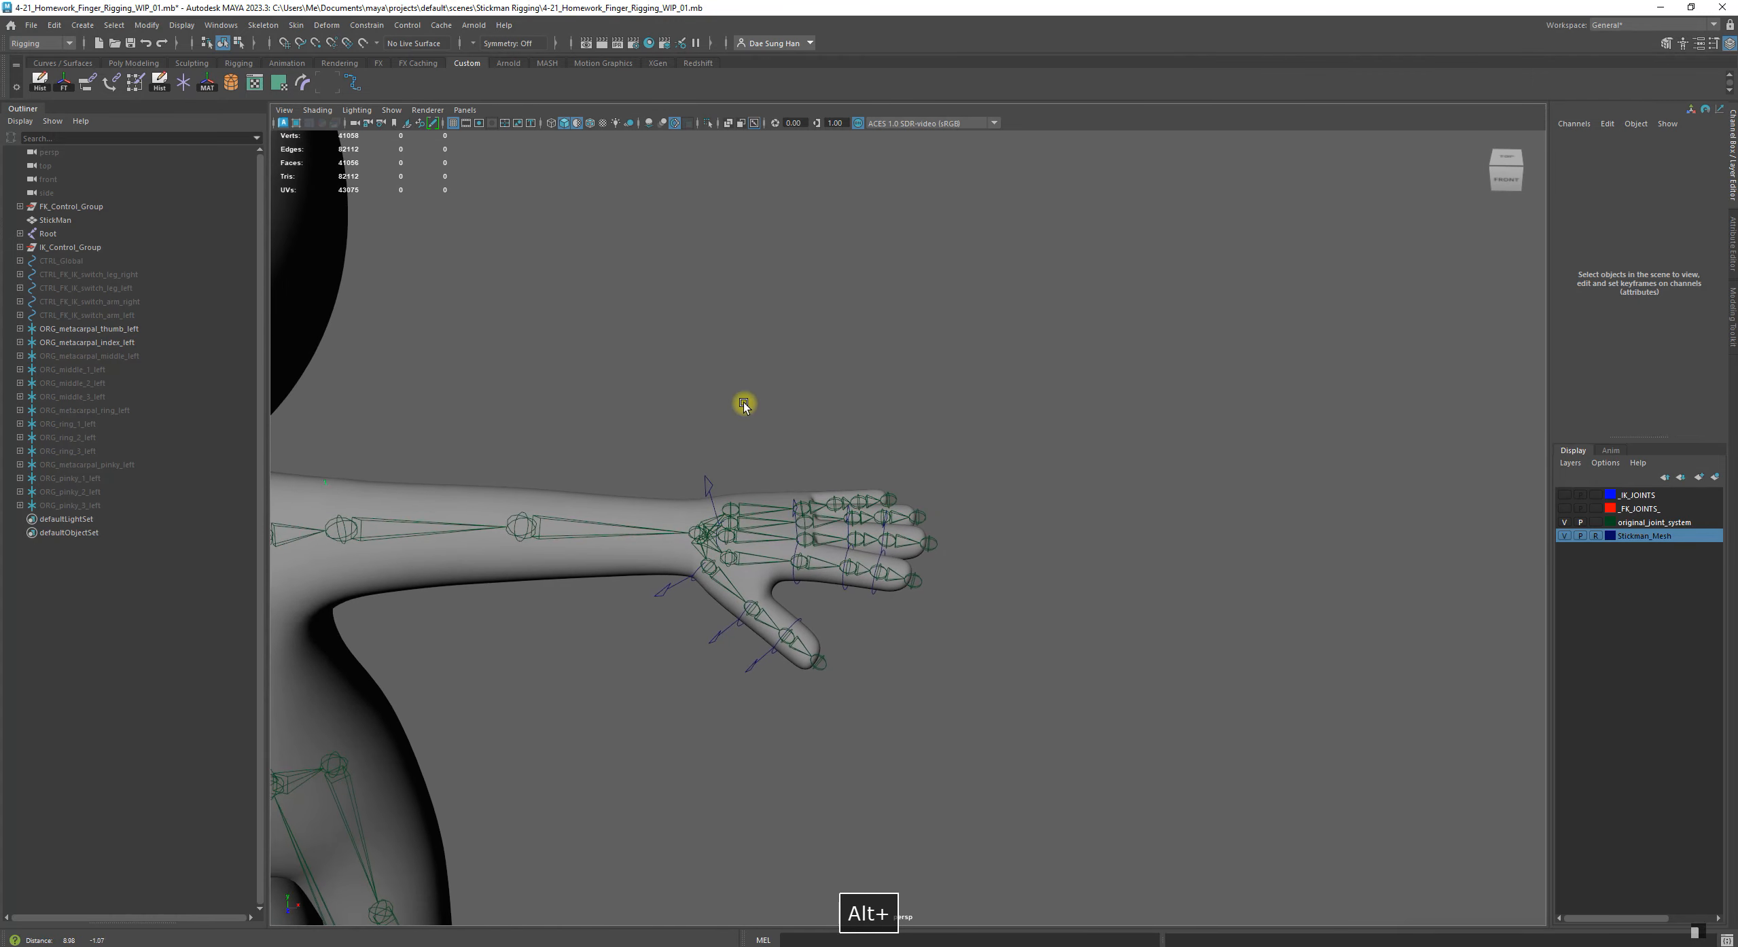
{"action": "right_click_drag", "start_coordinate": [408, 327], "coordinate": [653, 372], "text": "alt"}
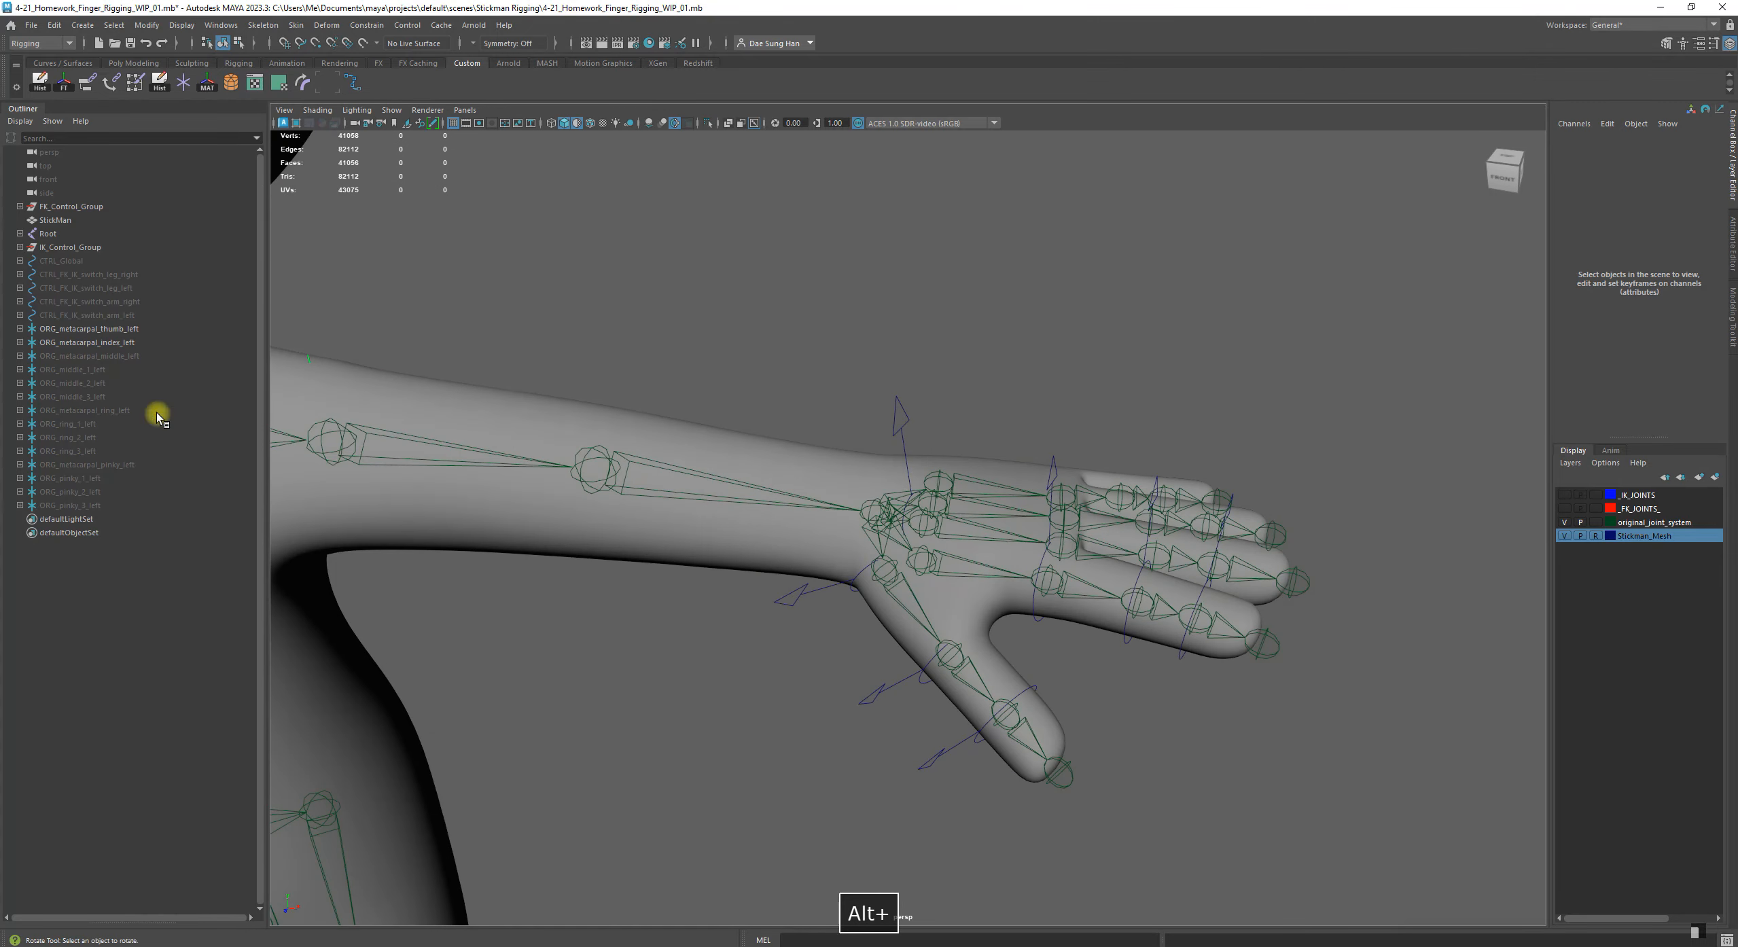
{"action": "left_click", "coordinate": [68, 343]}
{"action": "middle_click_drag", "start_coordinate": [826, 462], "coordinate": [822, 380], "text": "alt"}
{"action": "right_click_drag", "start_coordinate": [823, 379], "coordinate": [938, 415], "text": "alt"}
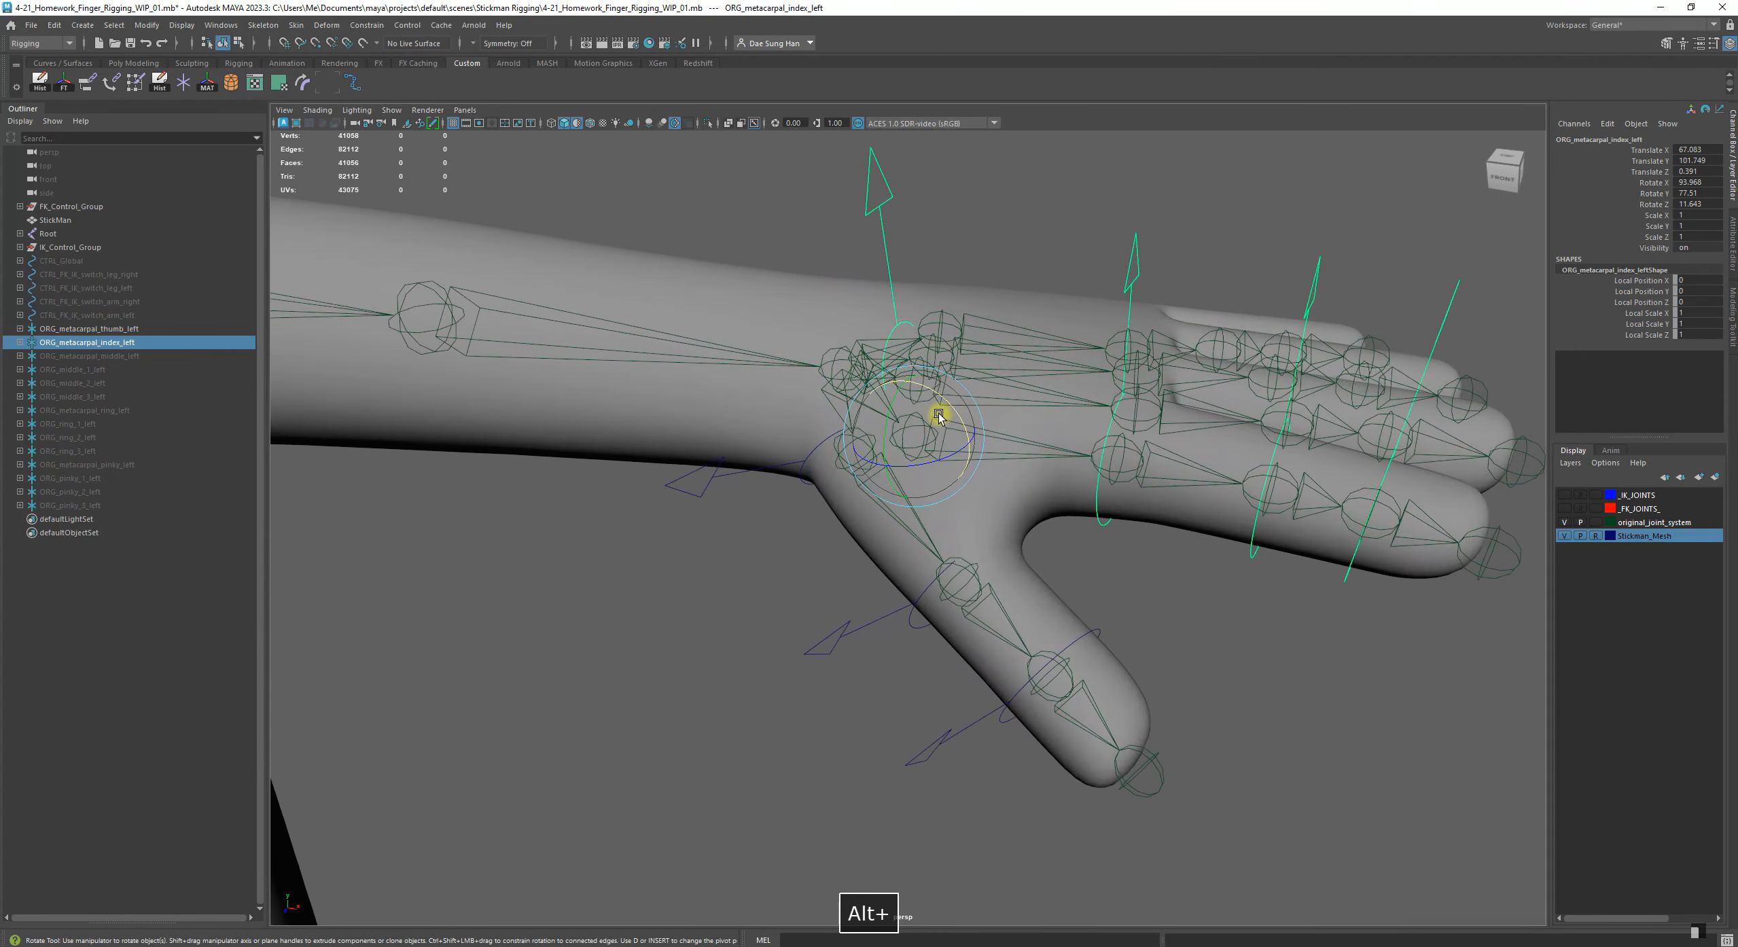
Test-rotate the index finger's metacarpal control CTRL_metacarpal_index_1_left and undo the test rotation
{"action": "left_click", "coordinate": [131, 330]}
{"action": "left_click", "coordinate": [122, 348]}
{"action": "left_click_drag", "start_coordinate": [890, 481], "coordinate": [1155, 578], "text": "alt"}
{"action": "left_click", "coordinate": [947, 605]}
{"action": "right_click_drag", "start_coordinate": [947, 605], "coordinate": [638, 497], "text": "alt"}
{"action": "middle_click_drag", "start_coordinate": [602, 373], "coordinate": [641, 384], "text": "alt"}
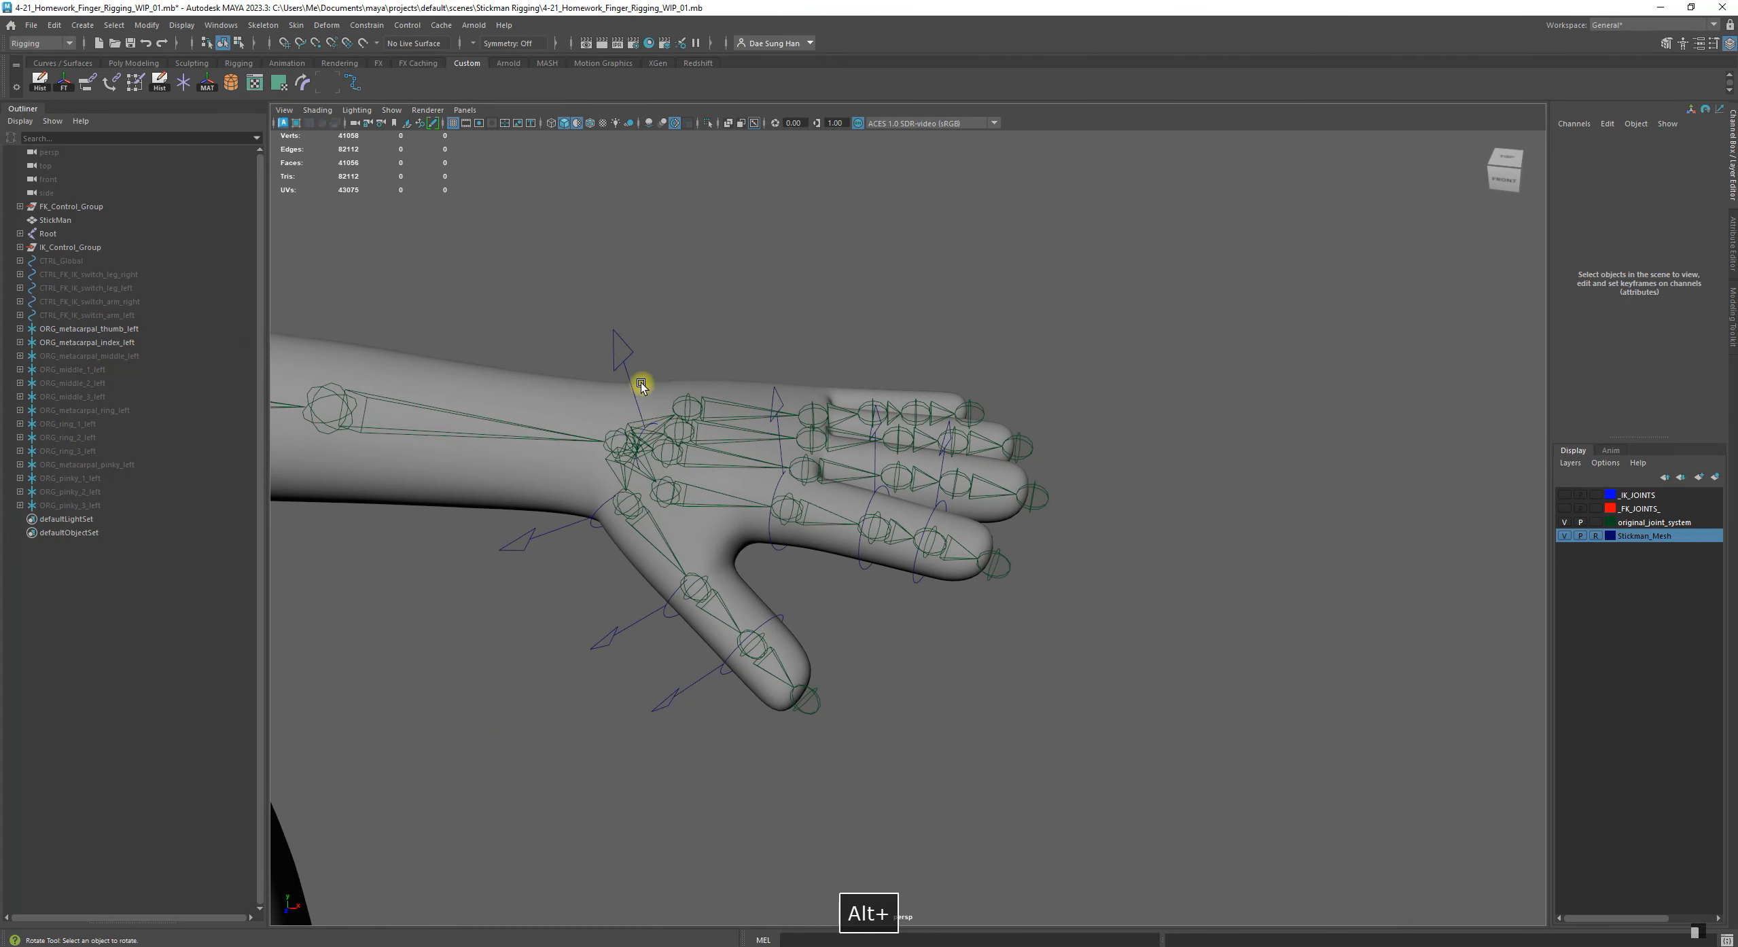
{"action": "left_click", "coordinate": [623, 365]}
{"action": "mouse_move", "coordinate": [702, 465]}
{"action": "left_mouse_down"}
{"action": "mouse_move", "coordinate": [683, 458]}
{"action": "mouse_move", "coordinate": [686, 489]}
{"action": "left_mouse_up"}
{"action": "key", "text": "z"}
{"action": "key", "text": "z"}
{"action": "key", "text": "z"}
{"action": "key", "text": "z"}
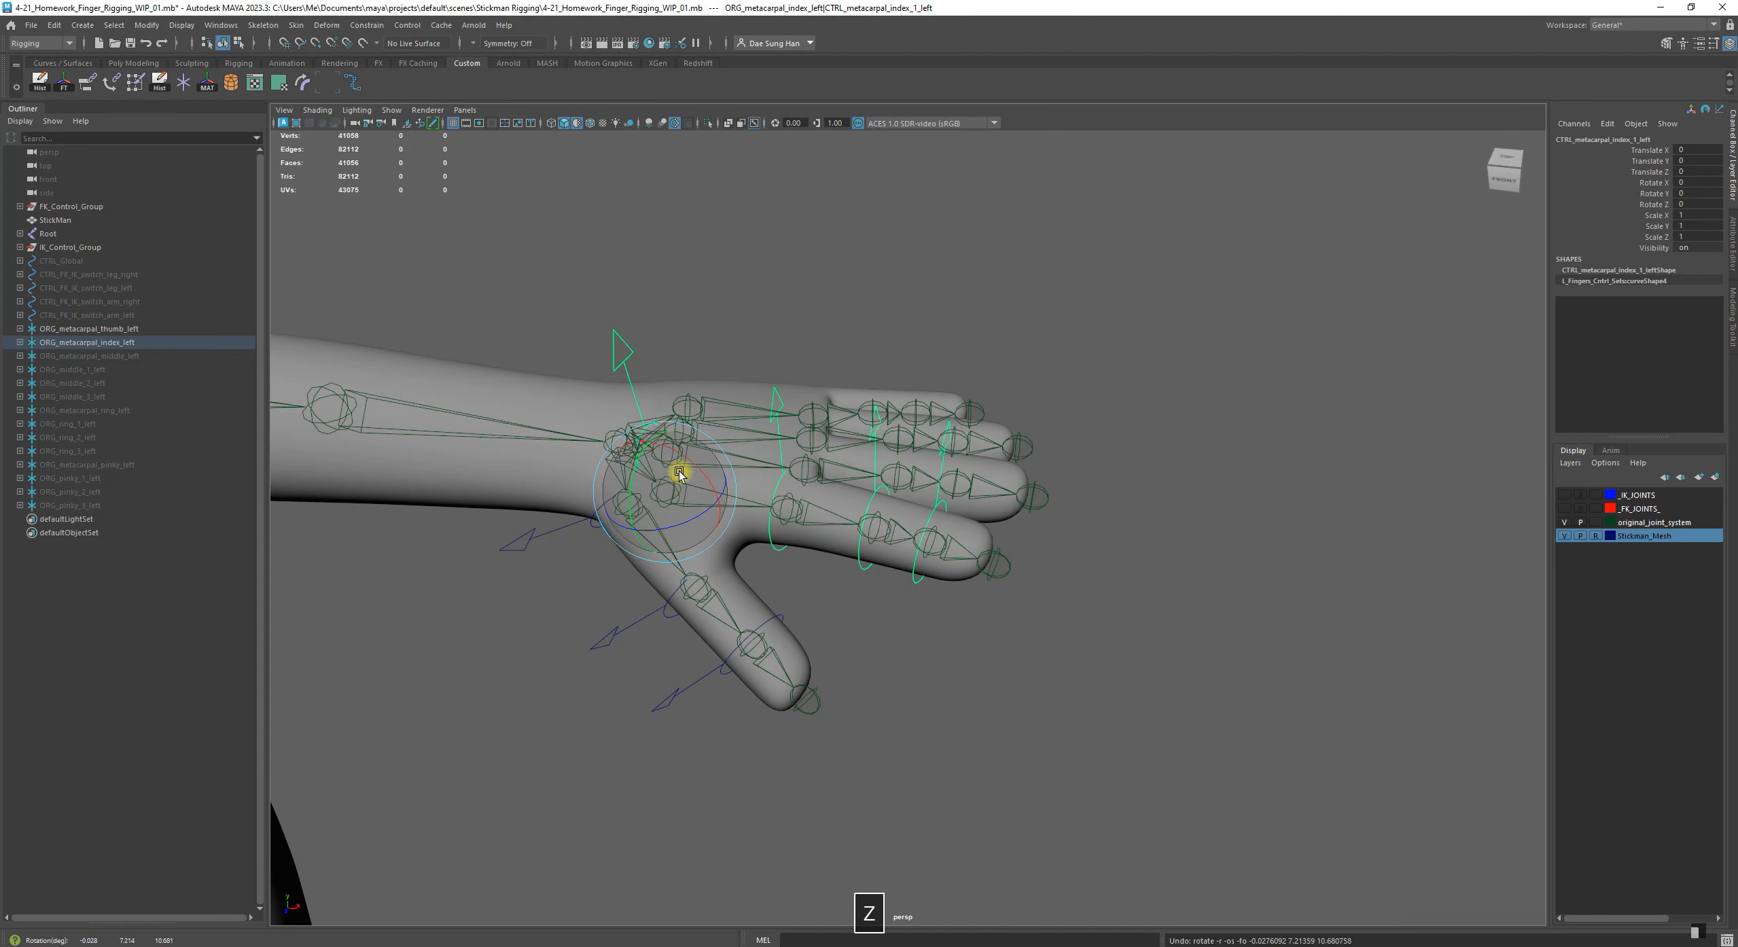
{"action": "key", "text": "z"}
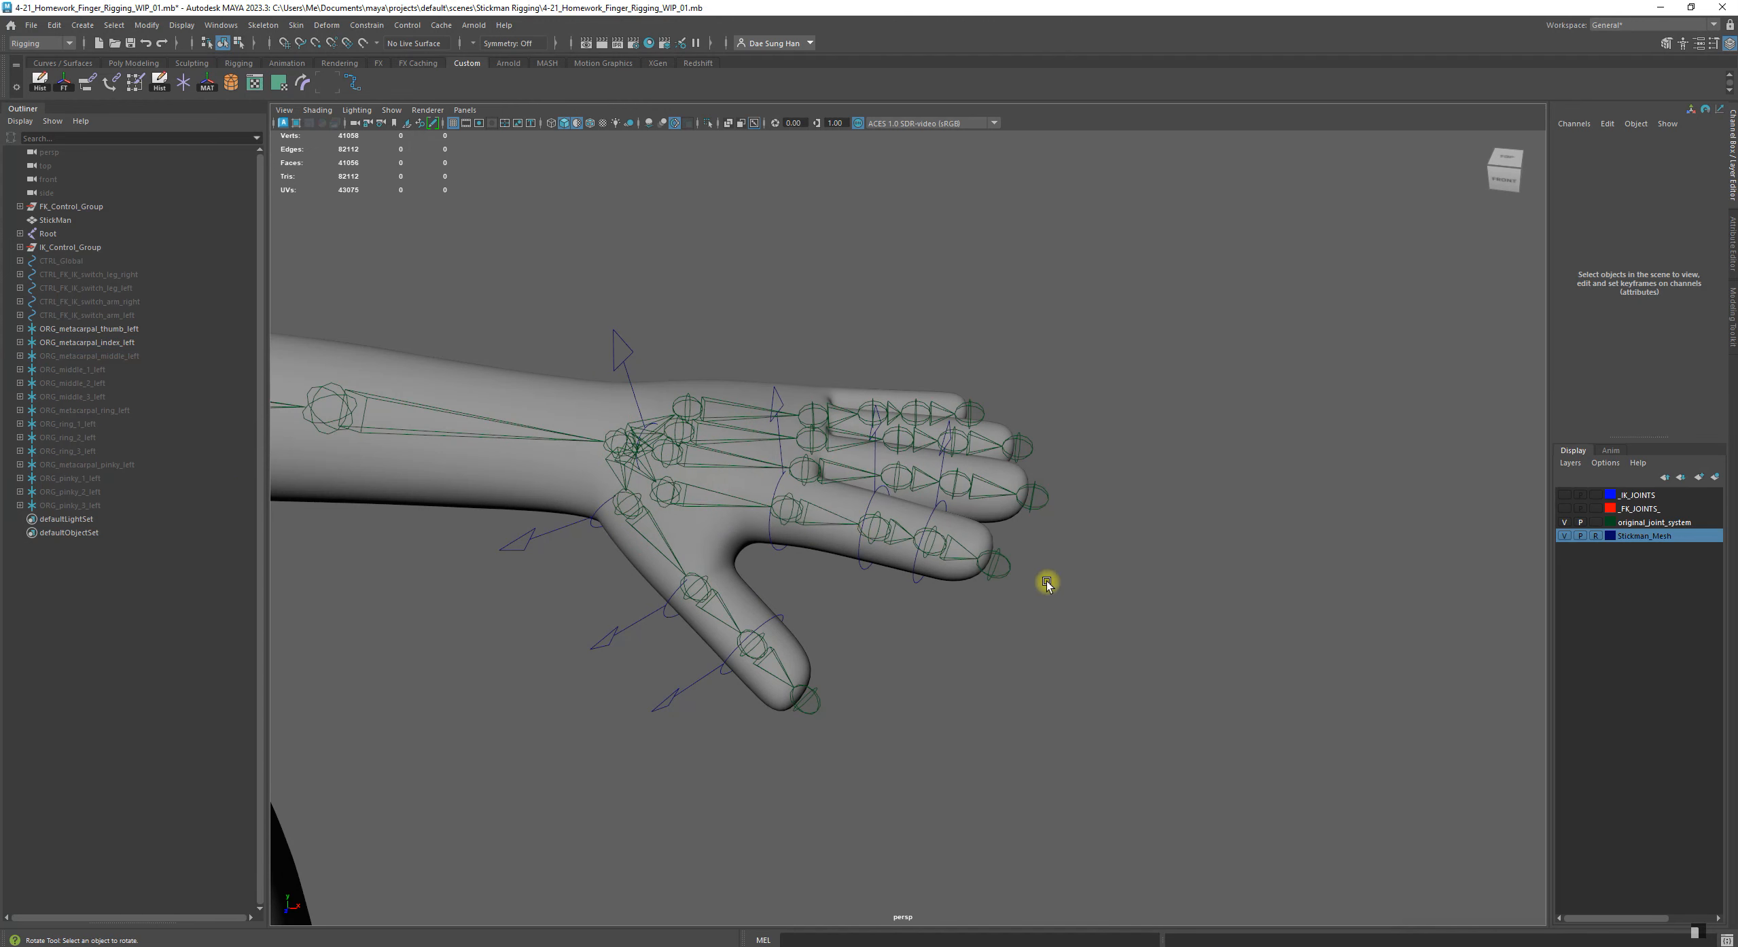
Unhide the middle finger's metacarpal control group ORG_metacarpal_middle_left and select it with the Move tool
{"action": "left_click", "coordinate": [124, 356]}
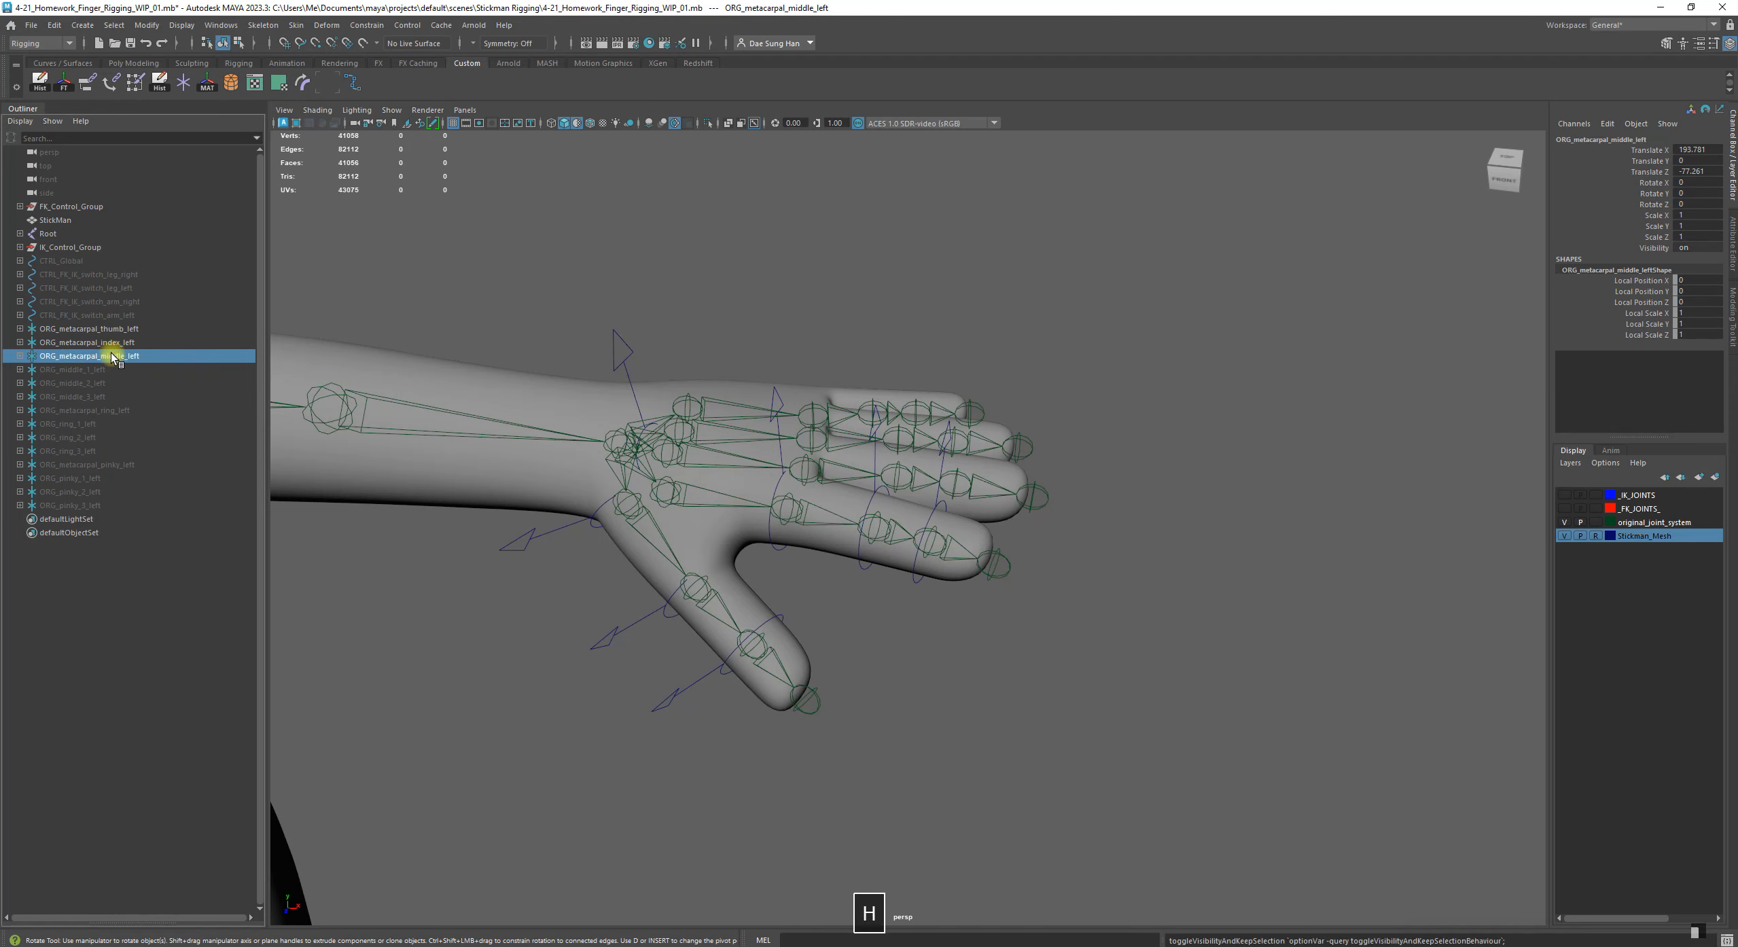
{"action": "left_click", "coordinate": [446, 772]}
{"action": "left_click_drag", "start_coordinate": [546, 702], "coordinate": [1172, 537], "text": "alt"}
{"action": "right_click_drag", "start_coordinate": [1172, 537], "coordinate": [1008, 478], "text": "alt"}
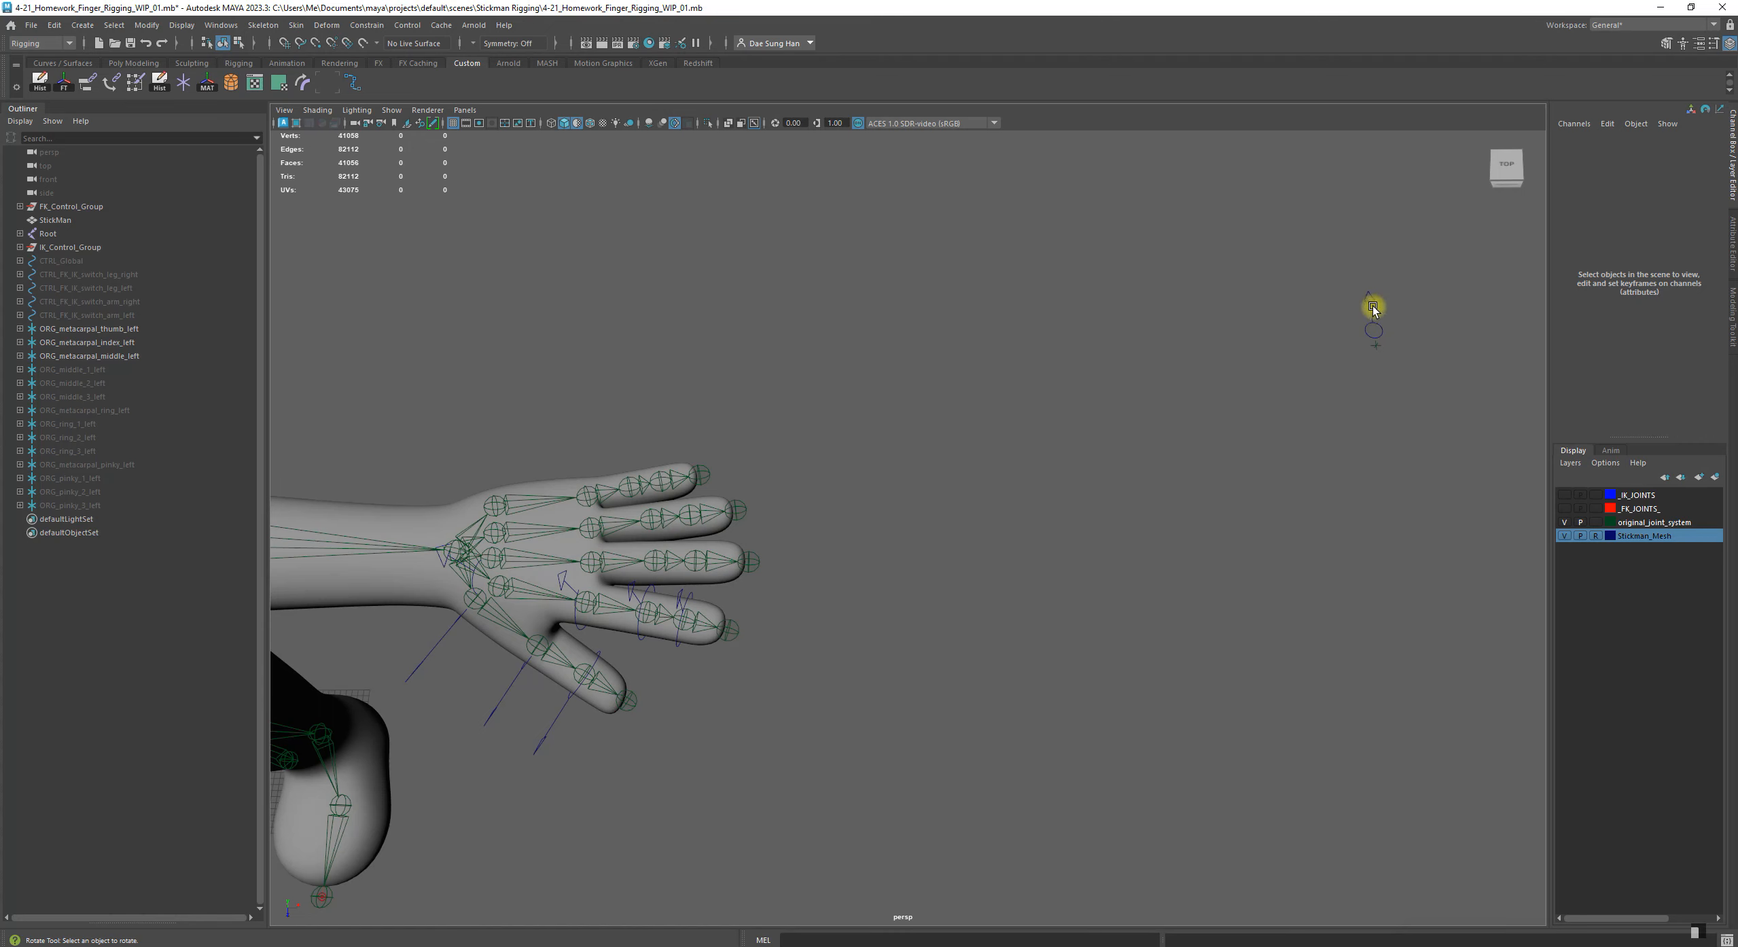
{"action": "left_click", "coordinate": [129, 356]}
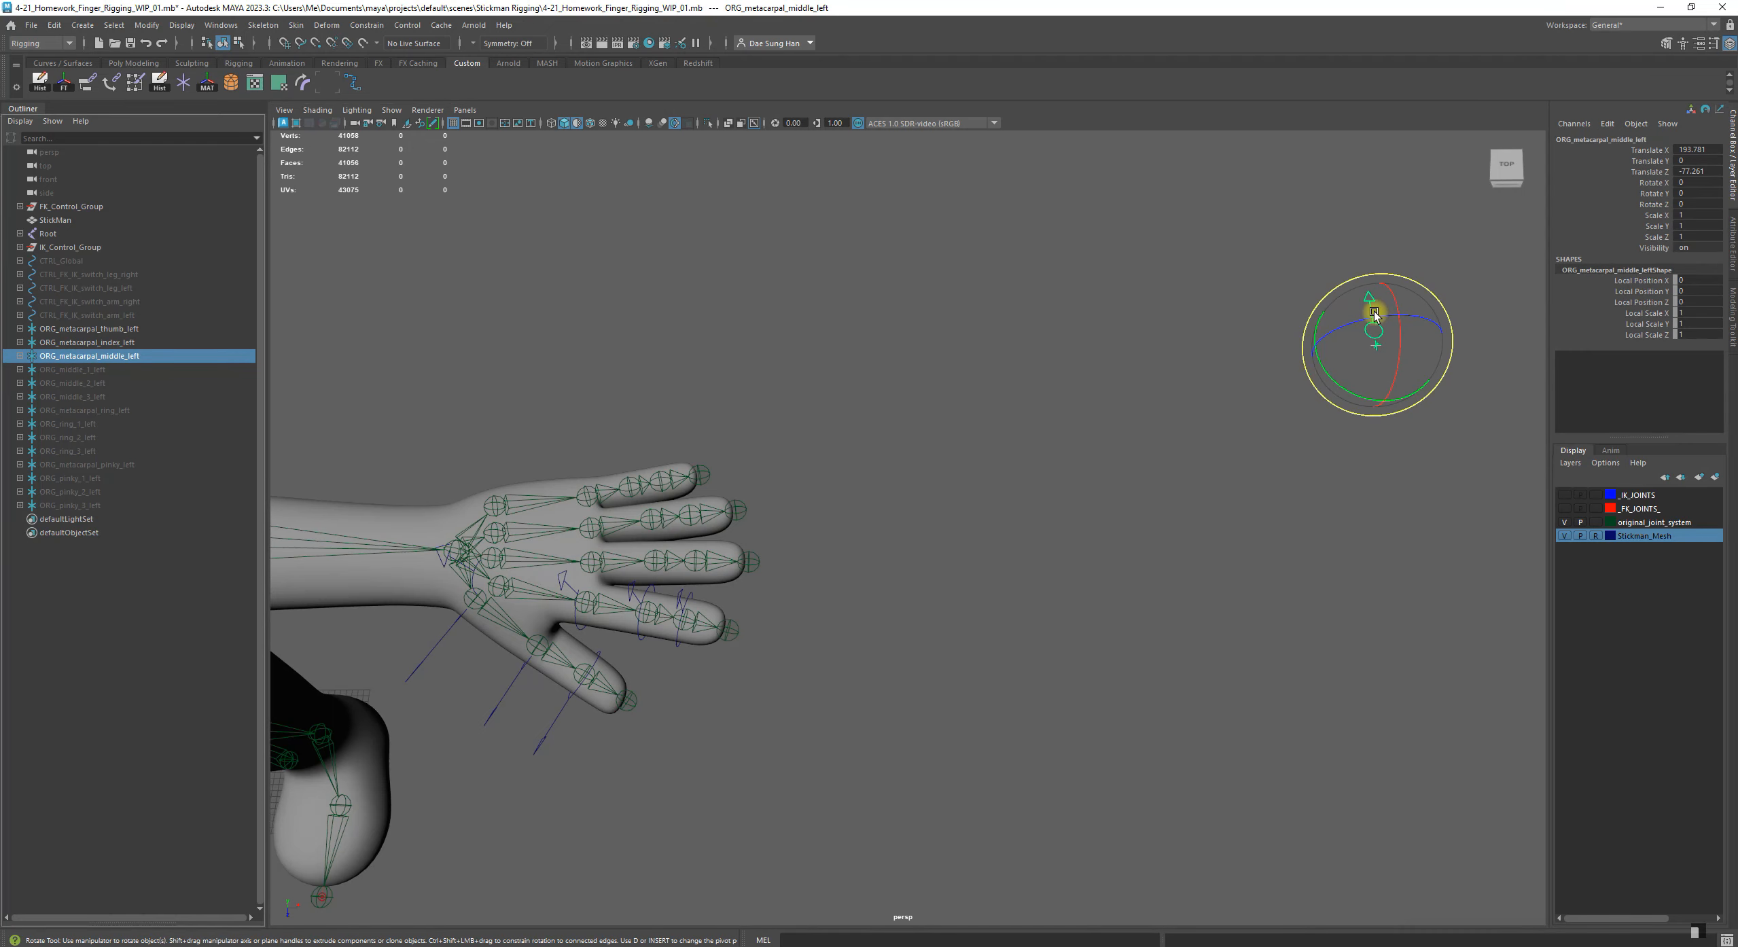
{"action": "key", "text": "w"}
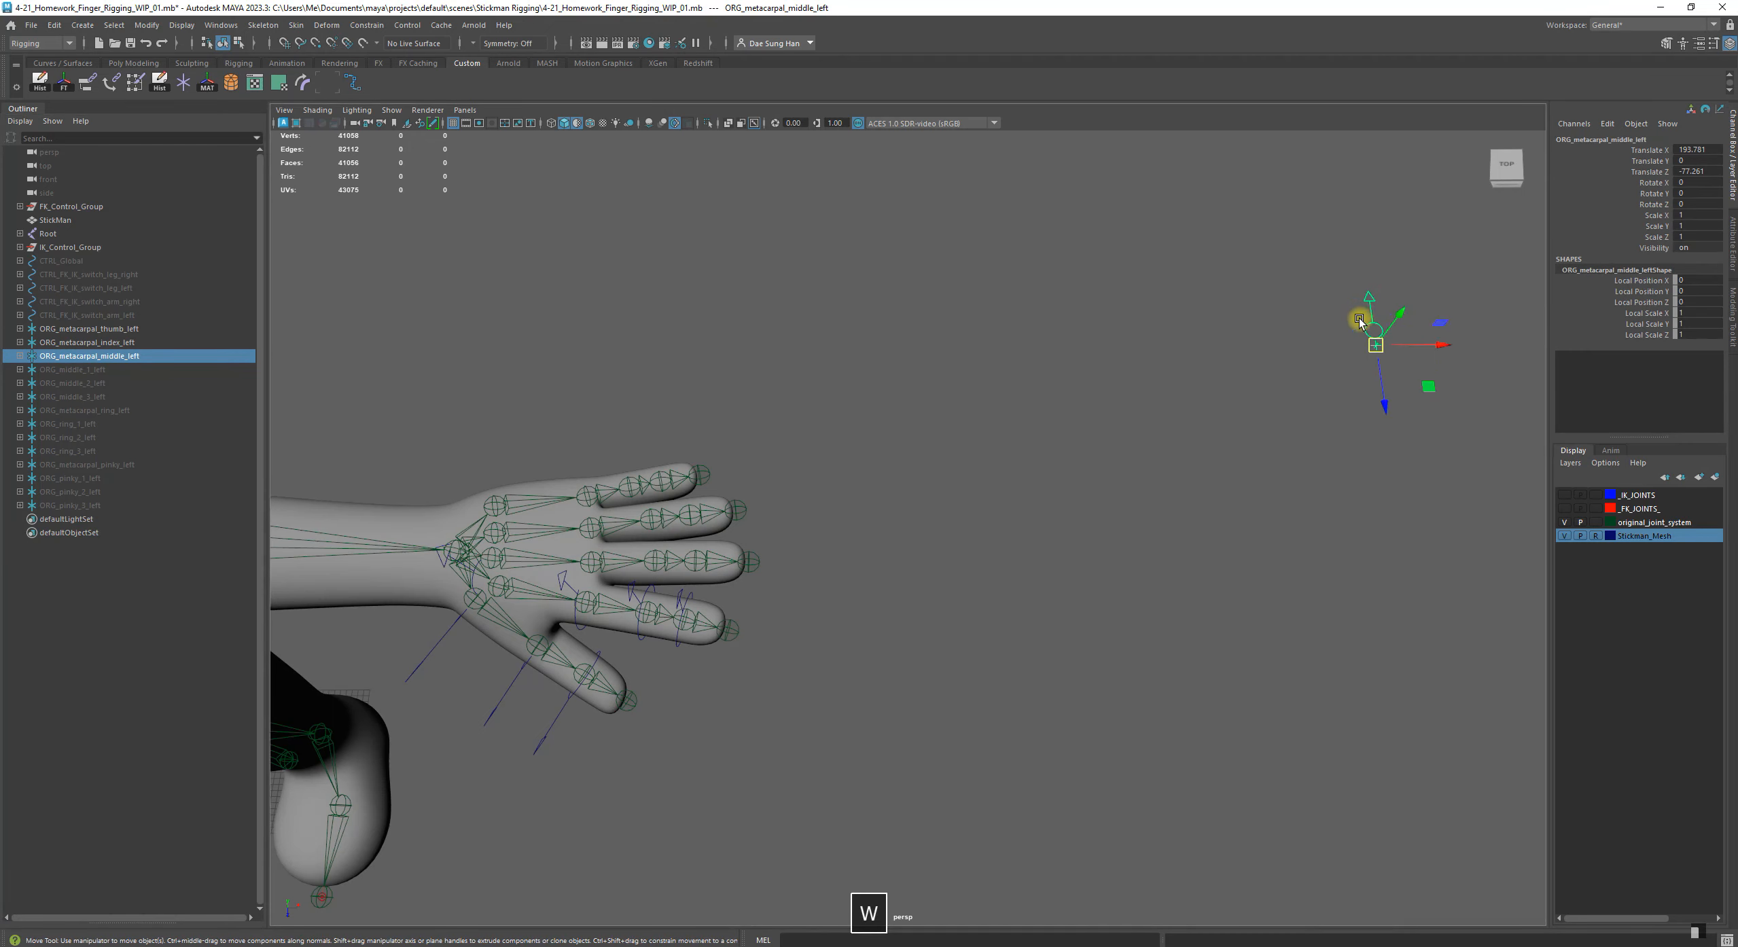
Unhide the remaining middle-finger control groups ORG_middle_1_left, ORG_middle_2_left and ORG_middle_3_left
{"action": "left_click", "coordinate": [91, 371]}
{"action": "key", "text": "h"}
{"action": "left_click", "coordinate": [93, 384]}
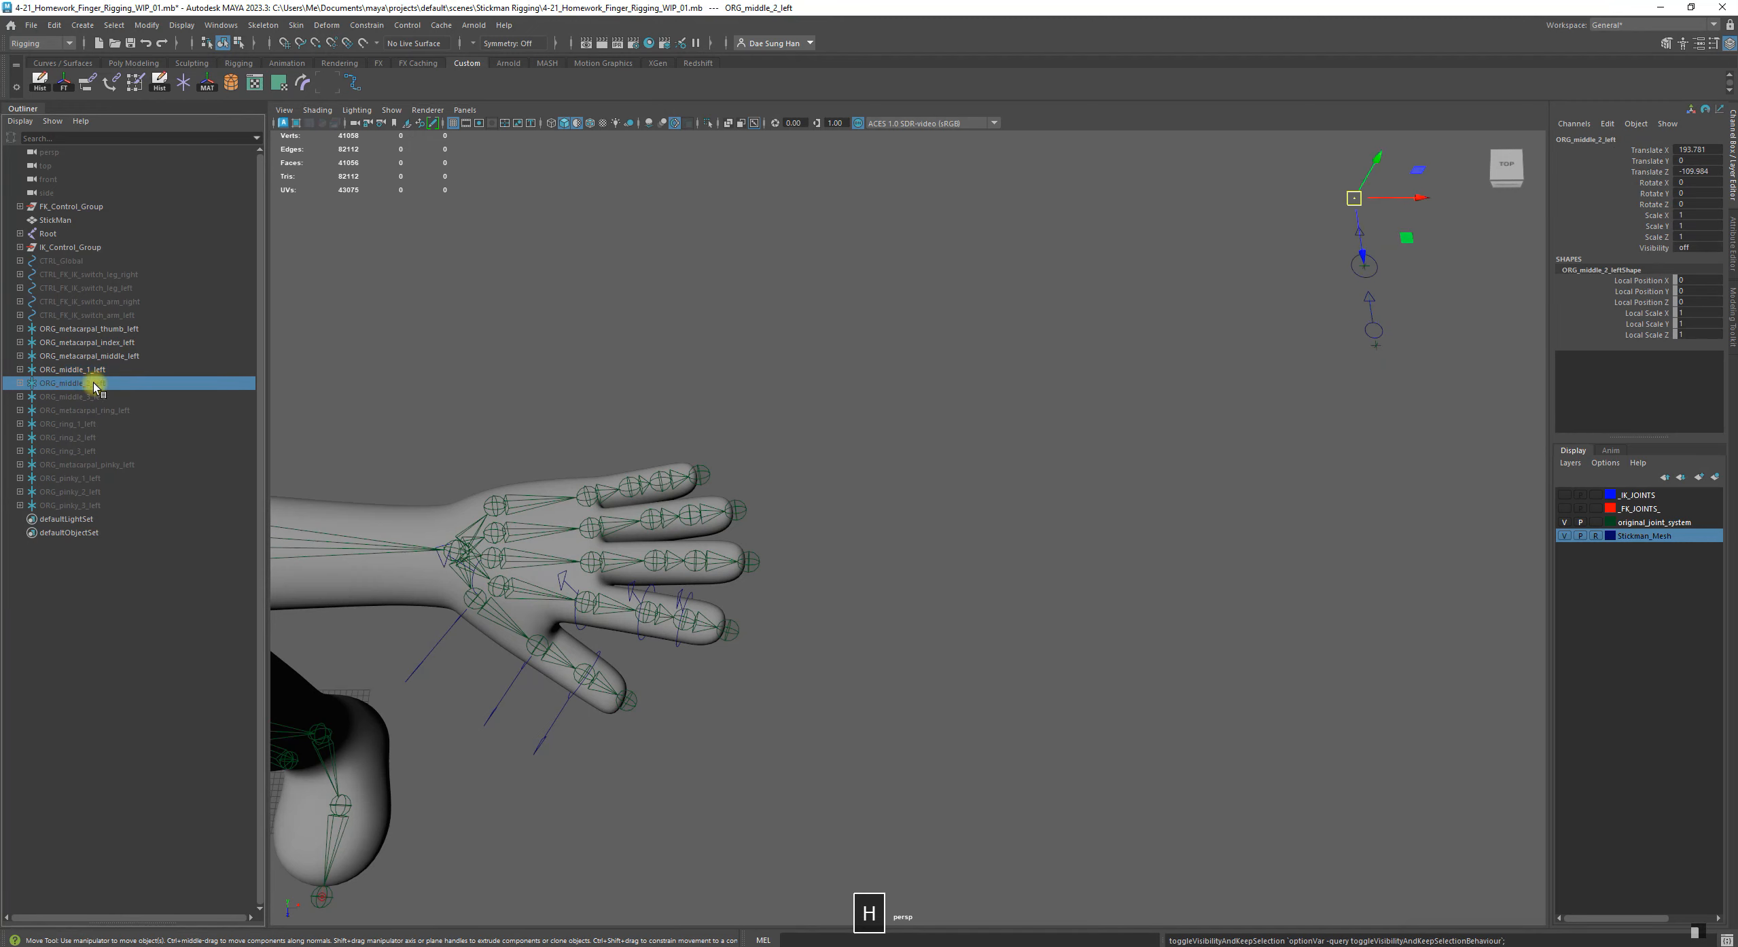
{"action": "left_click", "coordinate": [96, 396]}
{"action": "key", "text": "h"}
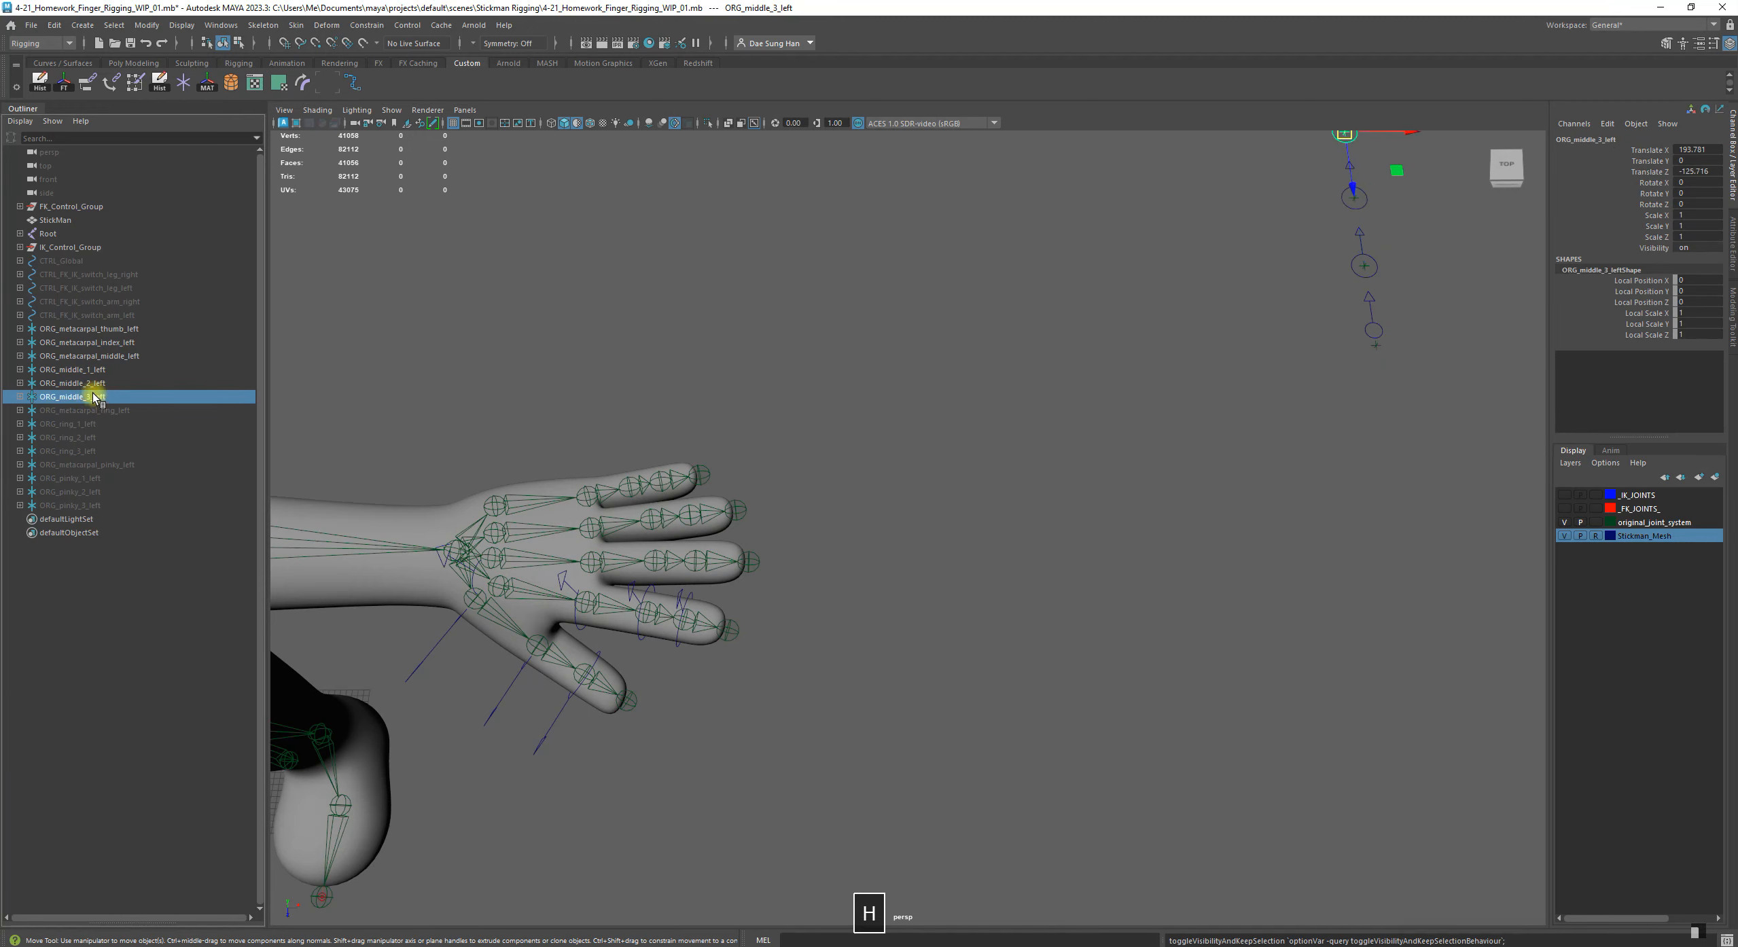
{"action": "middle_click_drag", "start_coordinate": [1043, 353], "coordinate": [1028, 449], "text": "alt"}
{"action": "right_click_drag", "start_coordinate": [1029, 642], "coordinate": [1017, 488], "text": "alt"}
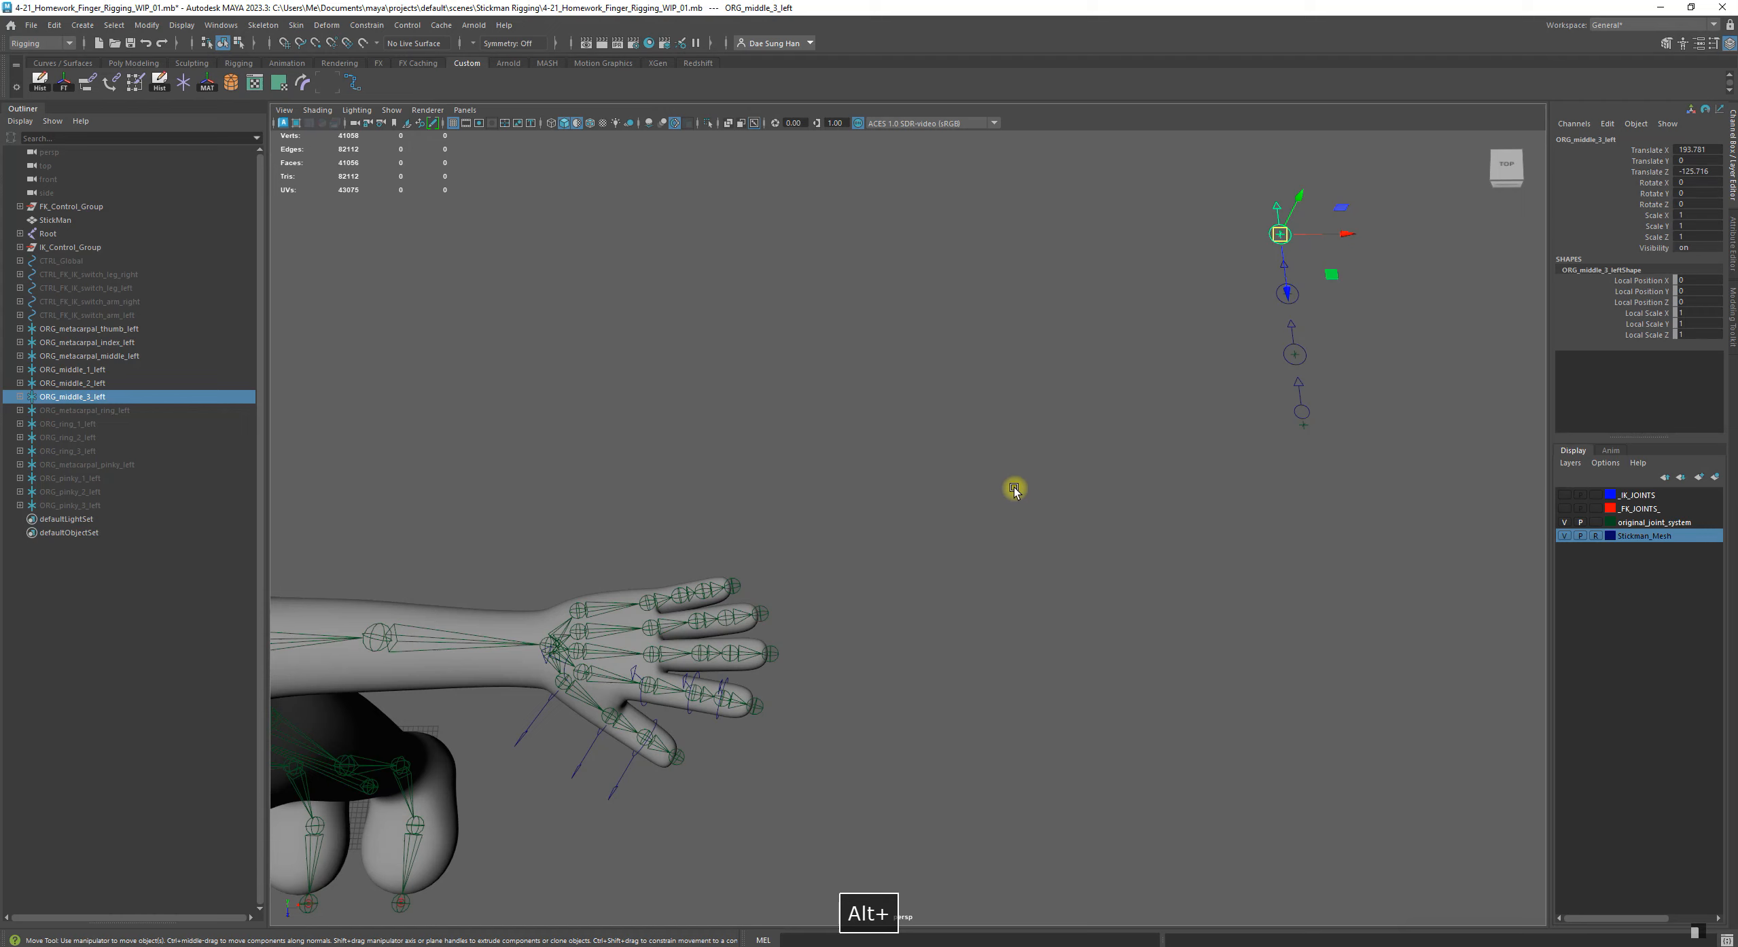
{"action": "left_click", "coordinate": [1012, 490]}
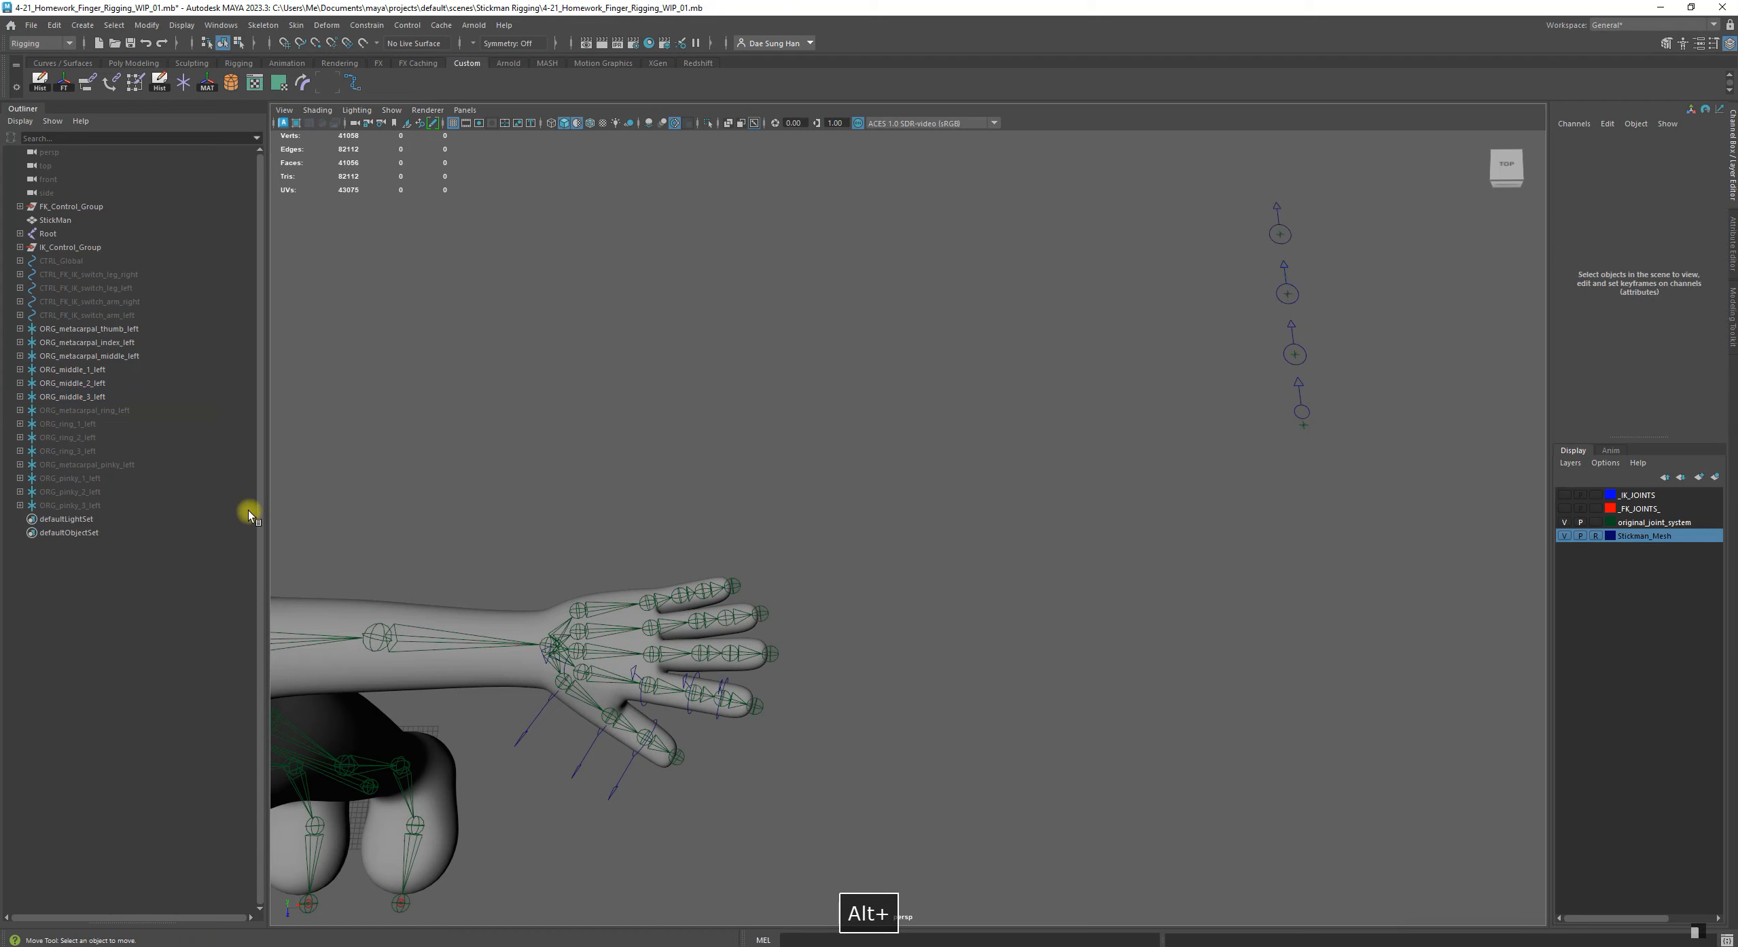
Match the transforms of the control group ORG_metacarpal_middle_left to the joint DEFORM_middle_left1
{"action": "left_click", "coordinate": [96, 358]}
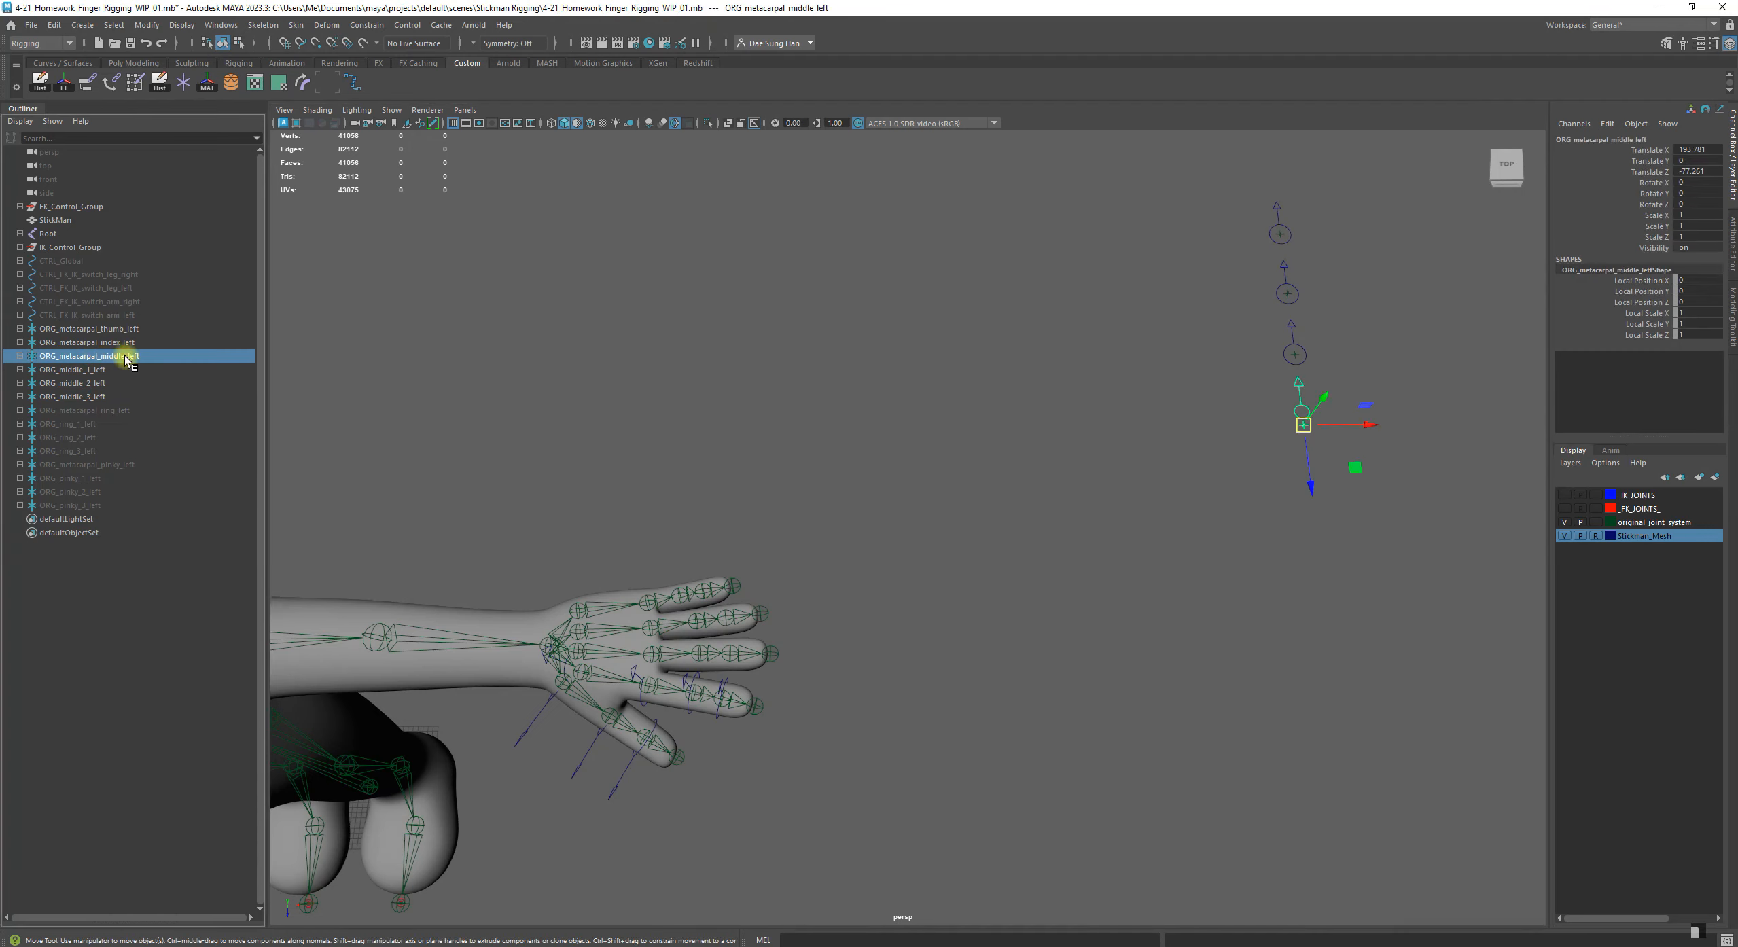
{"action": "middle_click_drag", "start_coordinate": [669, 651], "coordinate": [941, 478], "text": "alt"}
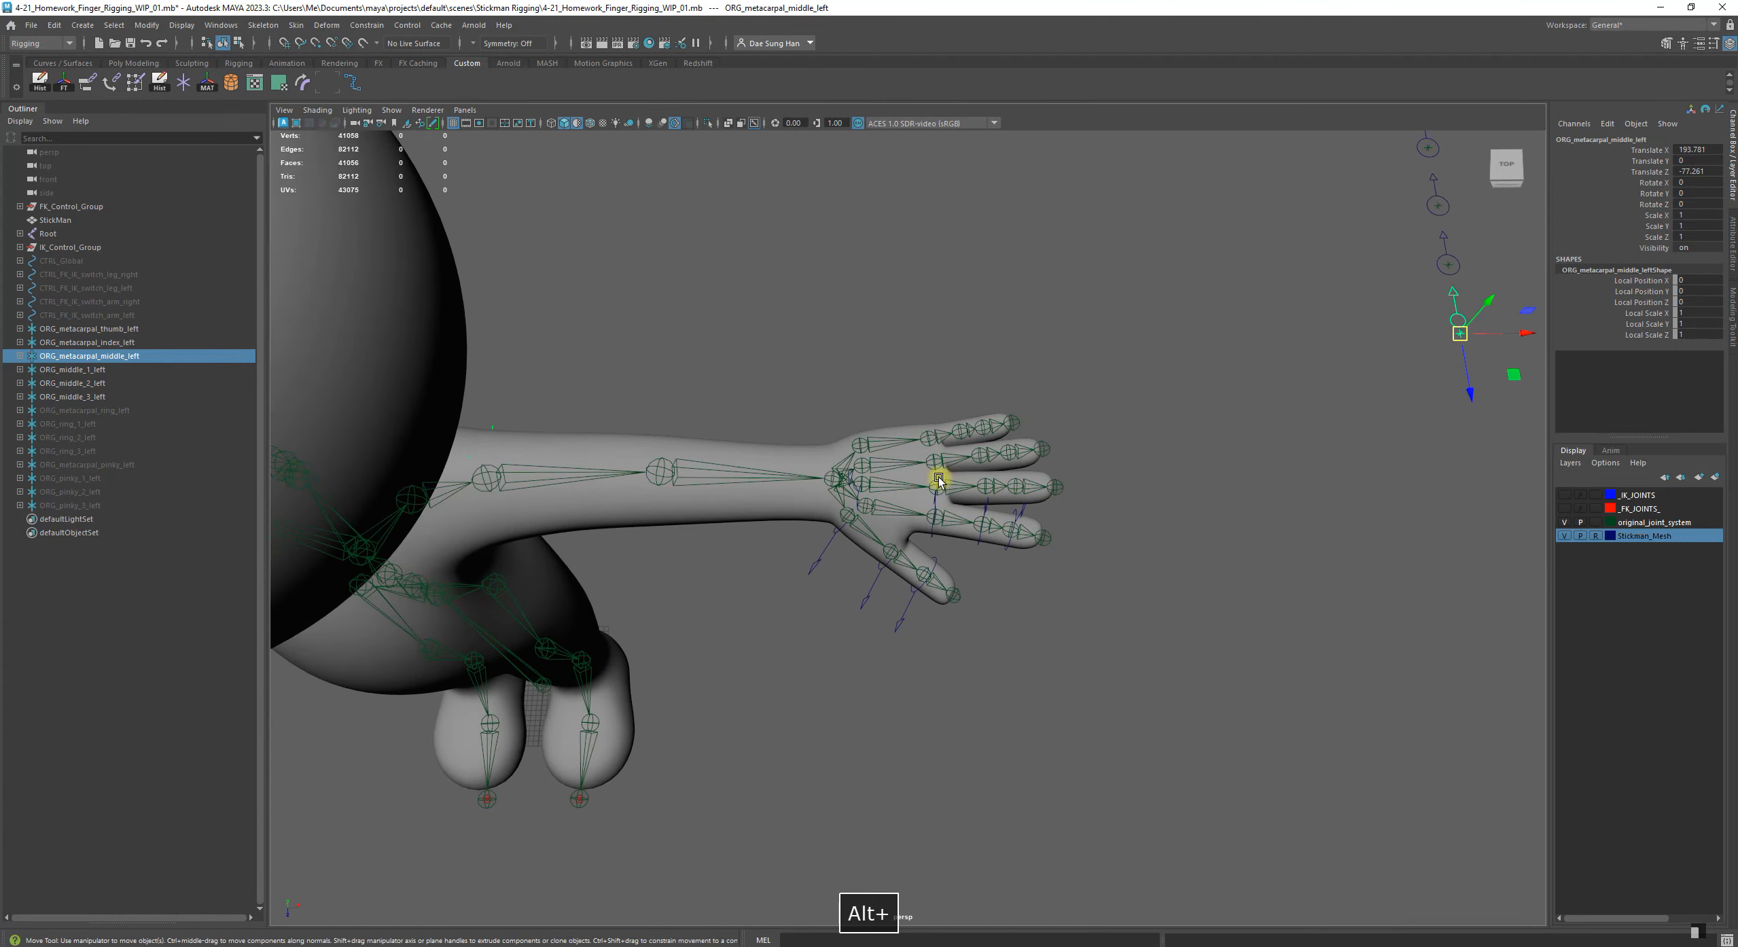
{"action": "middle_click_drag", "start_coordinate": [639, 358], "coordinate": [628, 388], "text": "alt"}
{"action": "right_click_drag", "start_coordinate": [629, 388], "coordinate": [850, 477], "text": "alt"}
{"action": "left_click_drag", "start_coordinate": [850, 477], "coordinate": [1054, 464], "text": "alt"}
{"action": "left_click_drag", "start_coordinate": [809, 426], "coordinate": [663, 547], "text": "alt"}
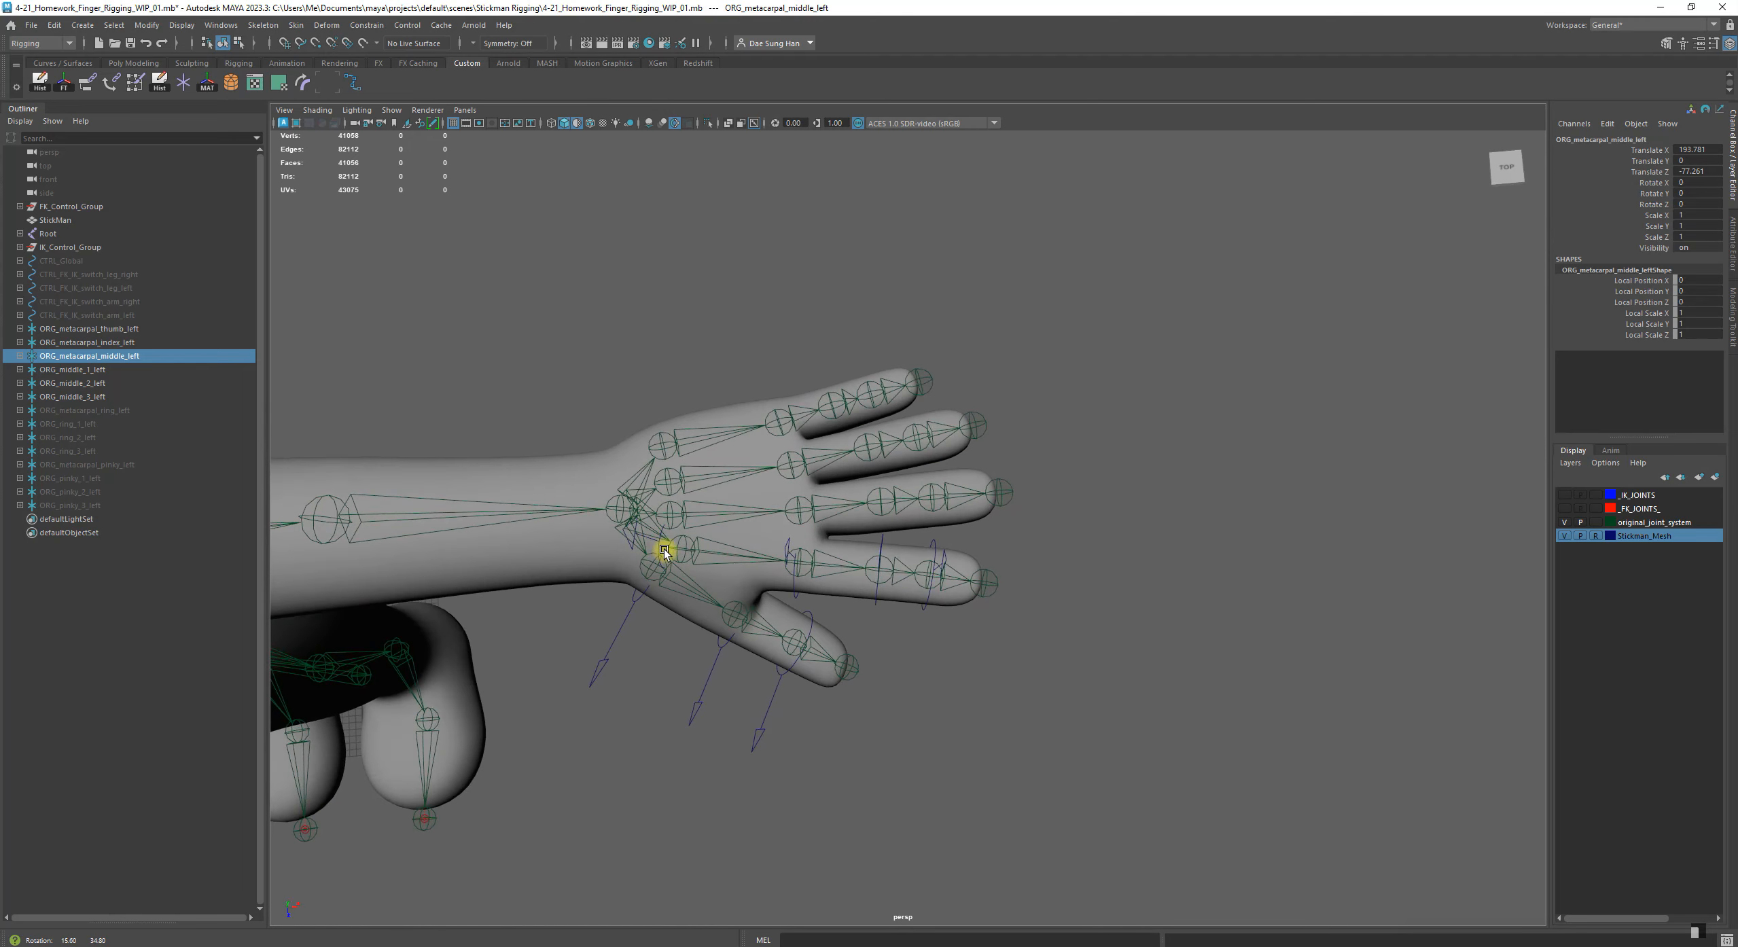
{"action": "left_click", "coordinate": [713, 514], "text": "shift"}
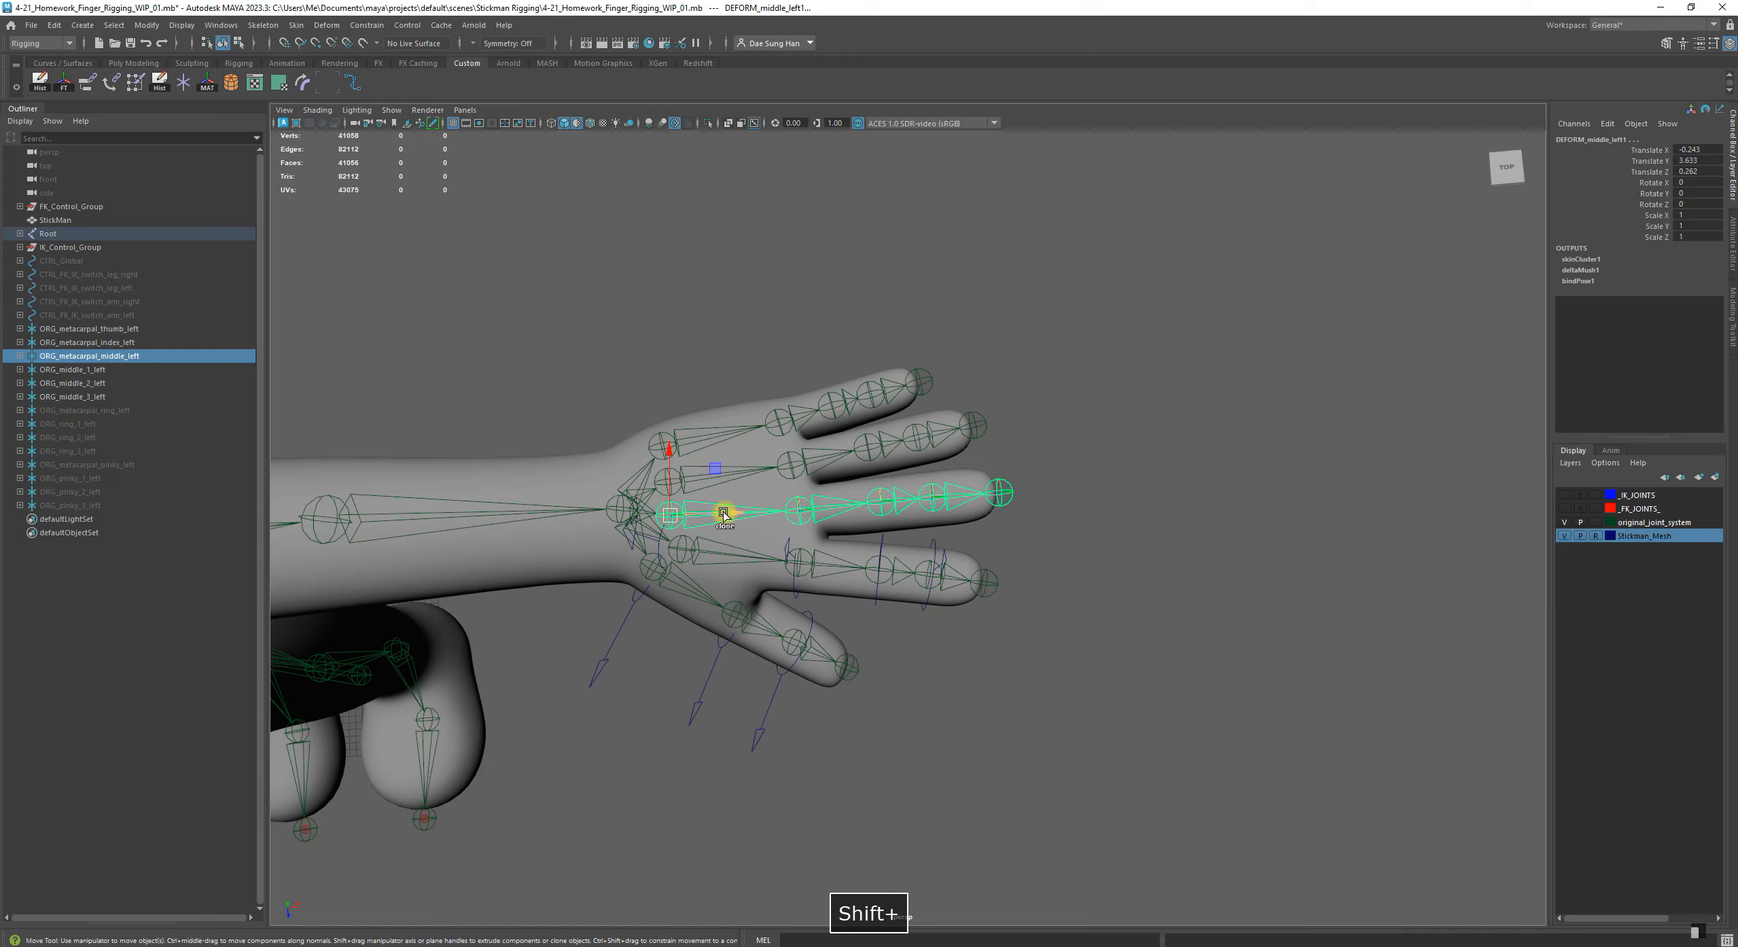
{"action": "left_click_drag", "start_coordinate": [1194, 622], "coordinate": [1081, 524], "text": "alt"}
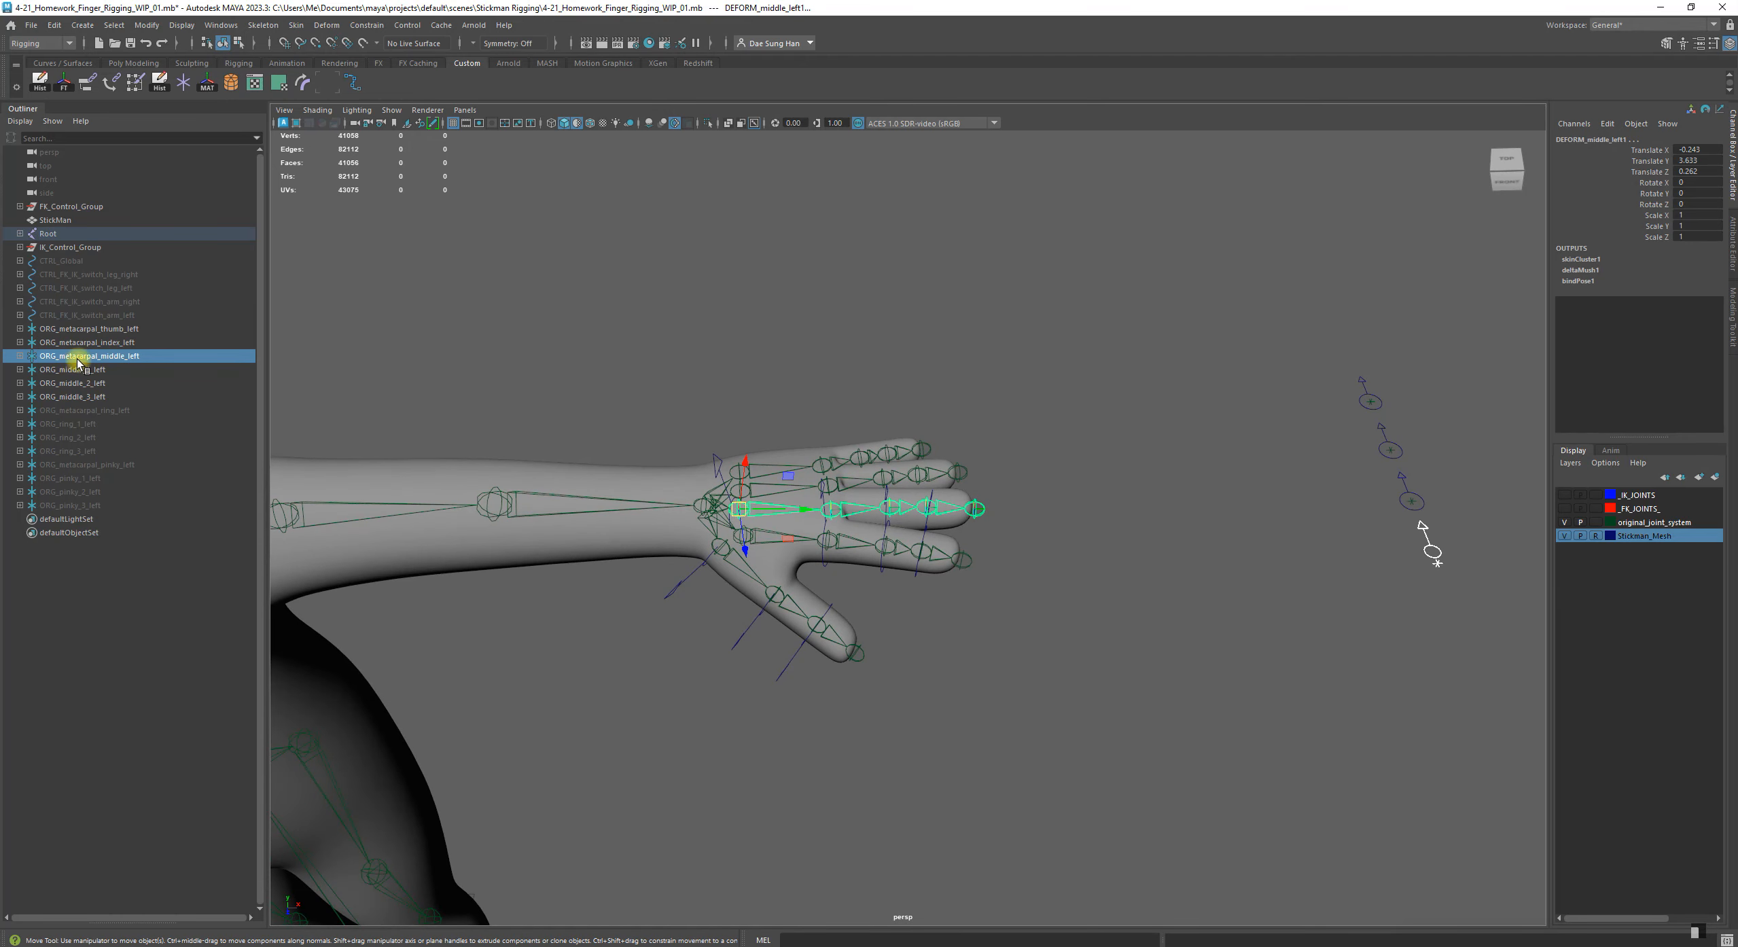
{"action": "left_click", "coordinate": [207, 89]}
{"action": "left_click_drag", "start_coordinate": [1046, 502], "coordinate": [1011, 490], "text": "alt"}
{"action": "left_click", "coordinate": [819, 374]}
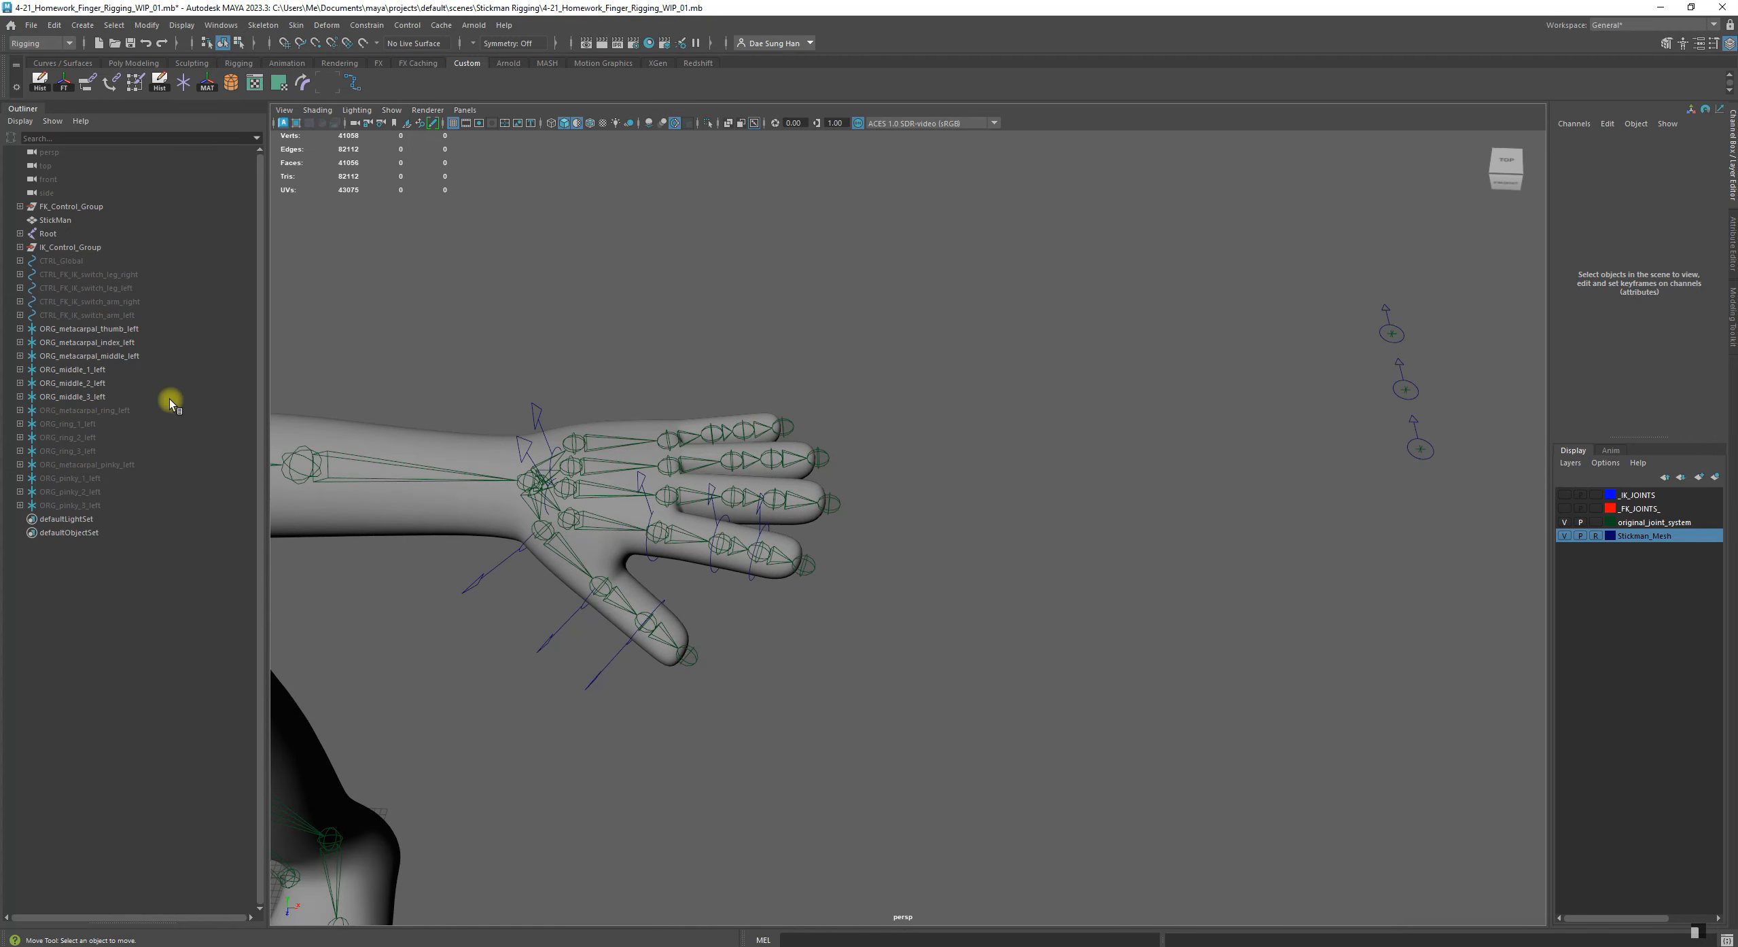
Match the transforms of the control group ORG_middle_1_left to the joint DEFORM_middle_left2
{"action": "left_click", "coordinate": [93, 371]}
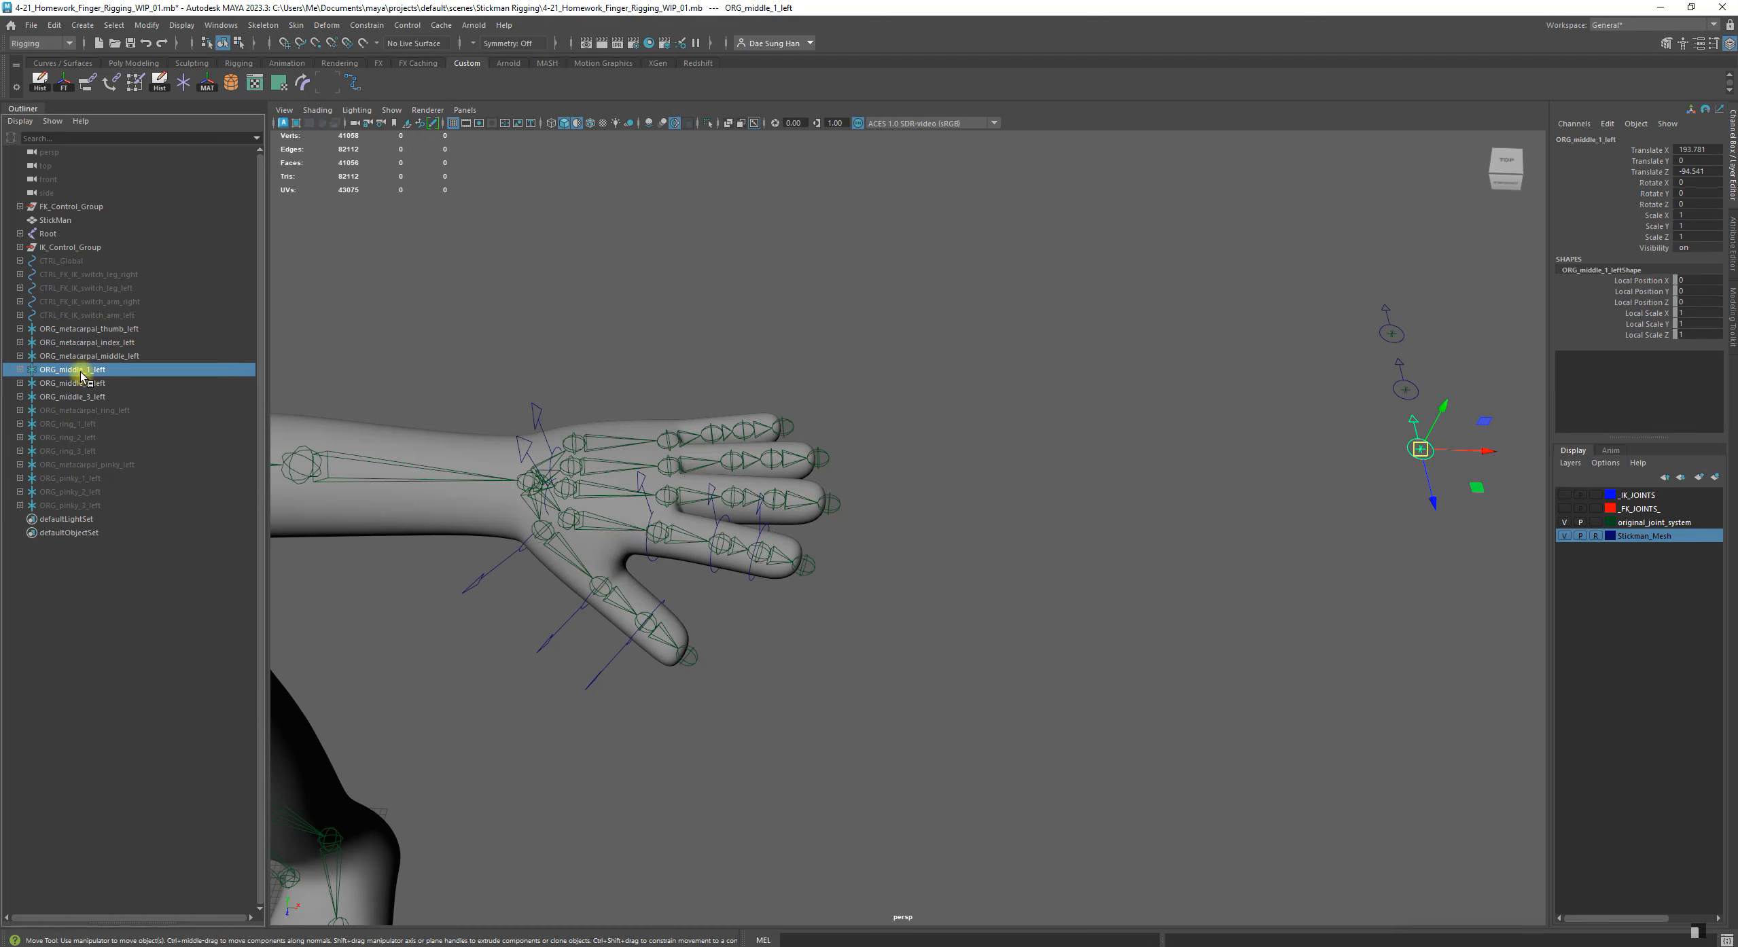
{"action": "left_click_drag", "start_coordinate": [748, 517], "coordinate": [695, 470], "text": "alt"}
{"action": "middle_click_drag", "start_coordinate": [694, 470], "coordinate": [768, 488], "text": "alt"}
{"action": "right_click_drag", "start_coordinate": [768, 489], "coordinate": [969, 542], "text": "alt"}
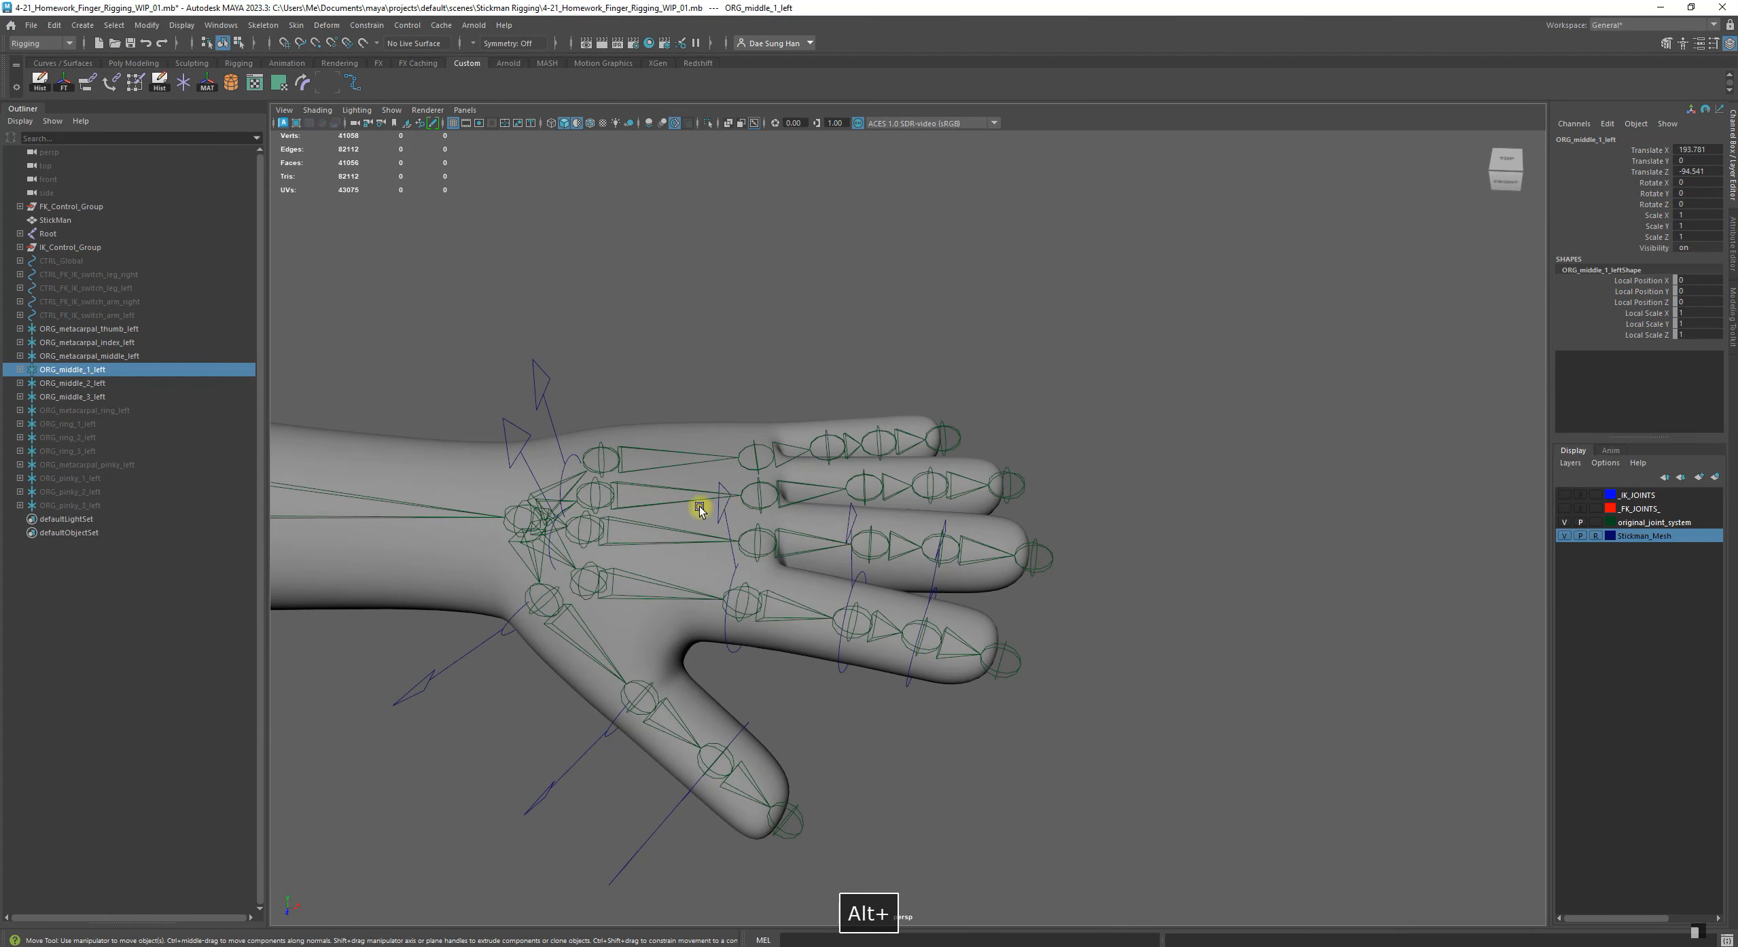
{"action": "left_click_drag", "start_coordinate": [704, 558], "coordinate": [665, 592], "text": "alt"}
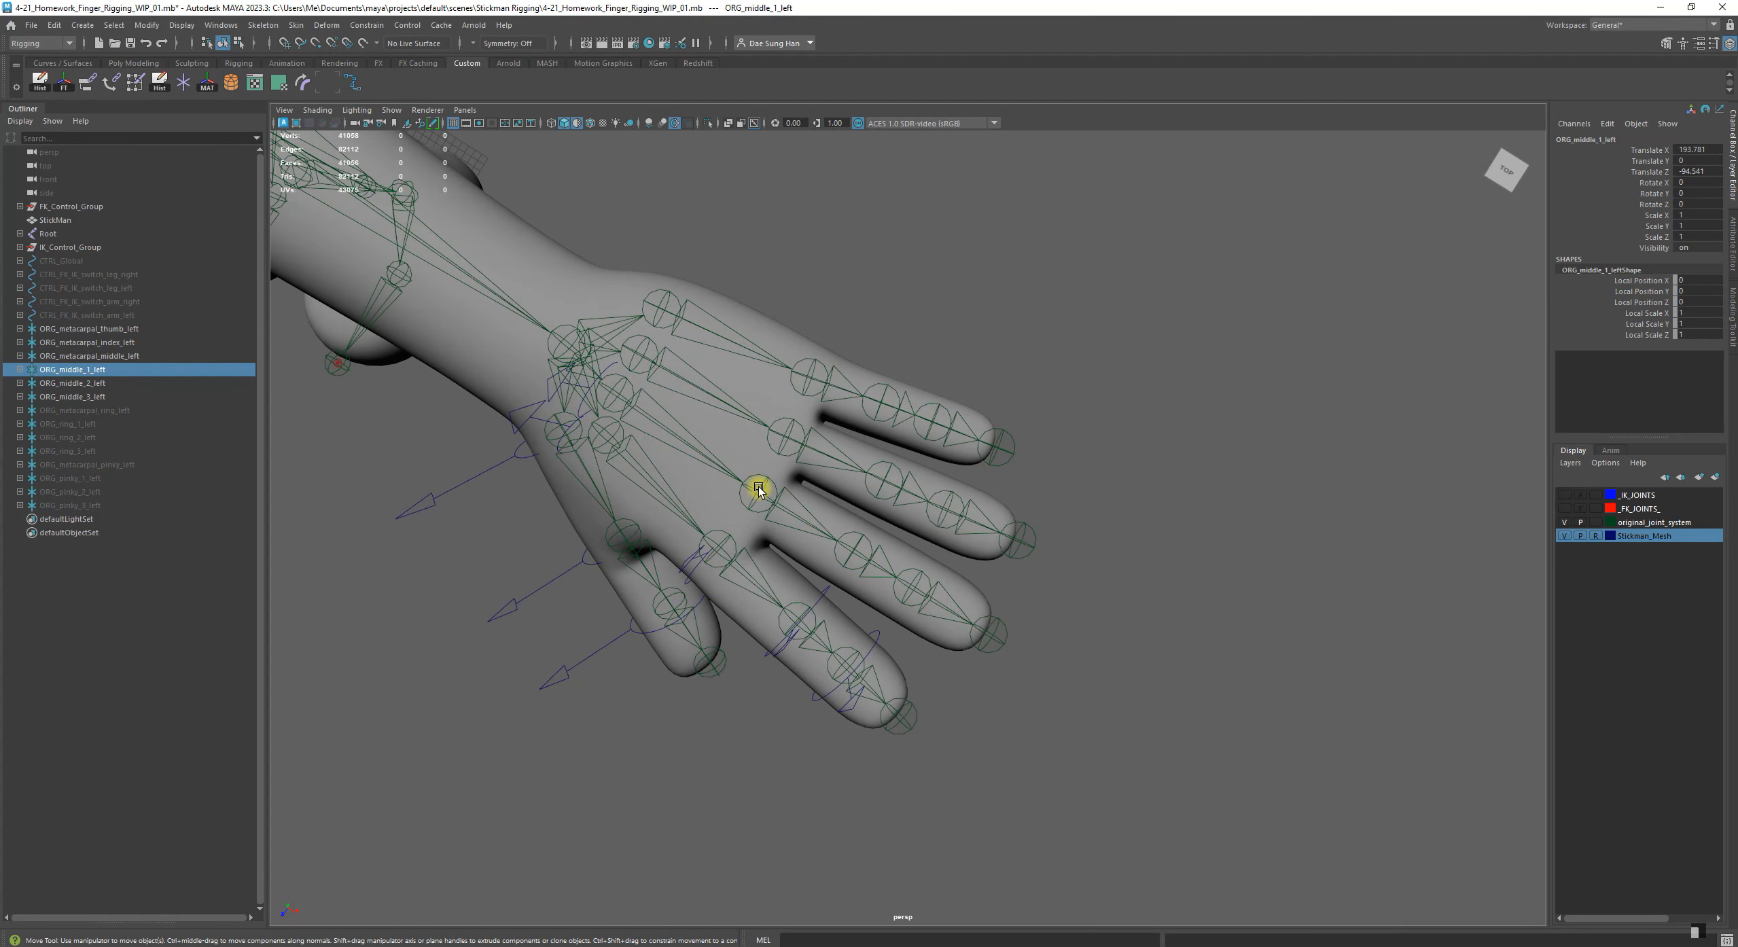
{"action": "left_click", "coordinate": [789, 494], "text": "shift"}
{"action": "left_click_drag", "start_coordinate": [1103, 571], "coordinate": [862, 501], "text": "alt"}
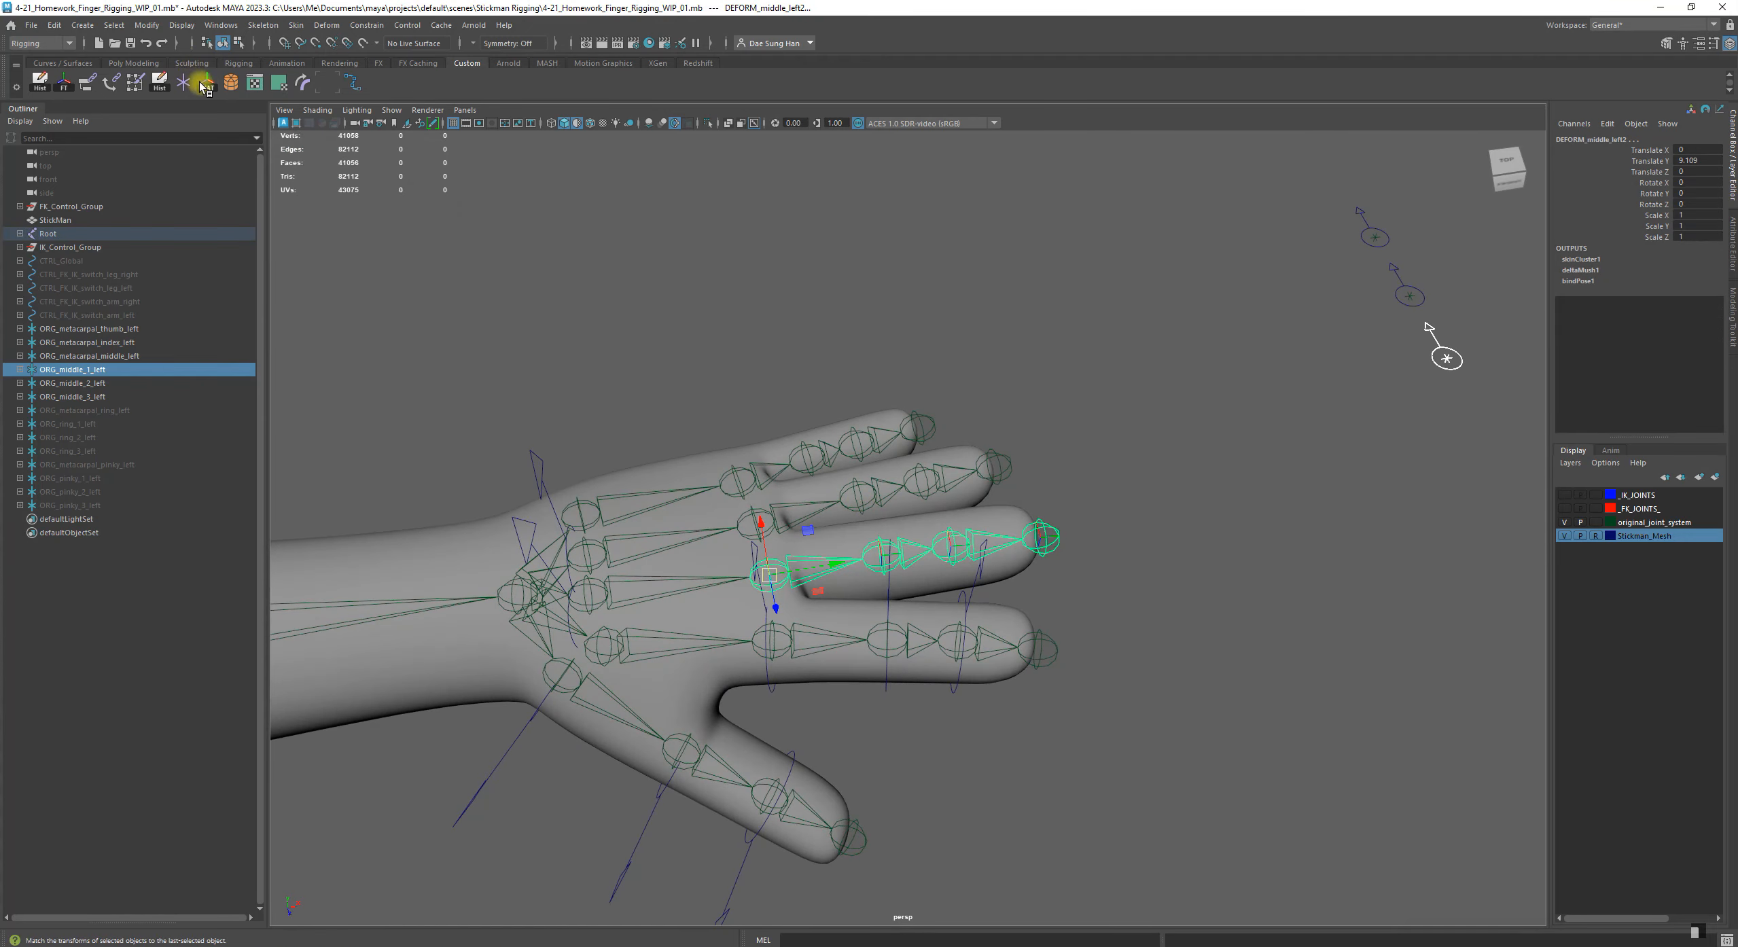